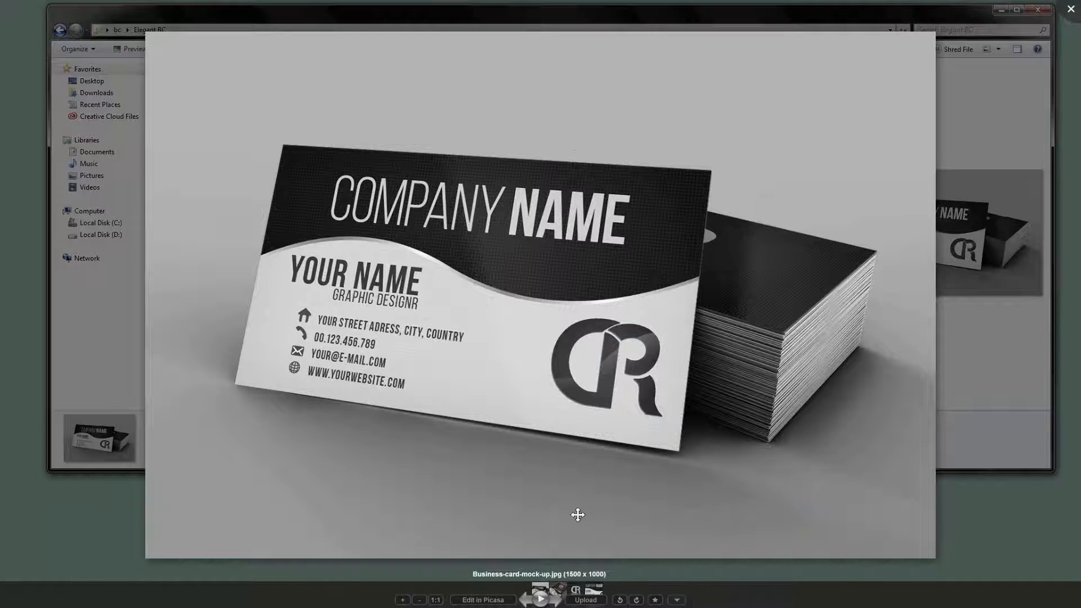
- Browse the business card mock-up images in the image viewer, then close it and minimize the folder window
click(556, 602)
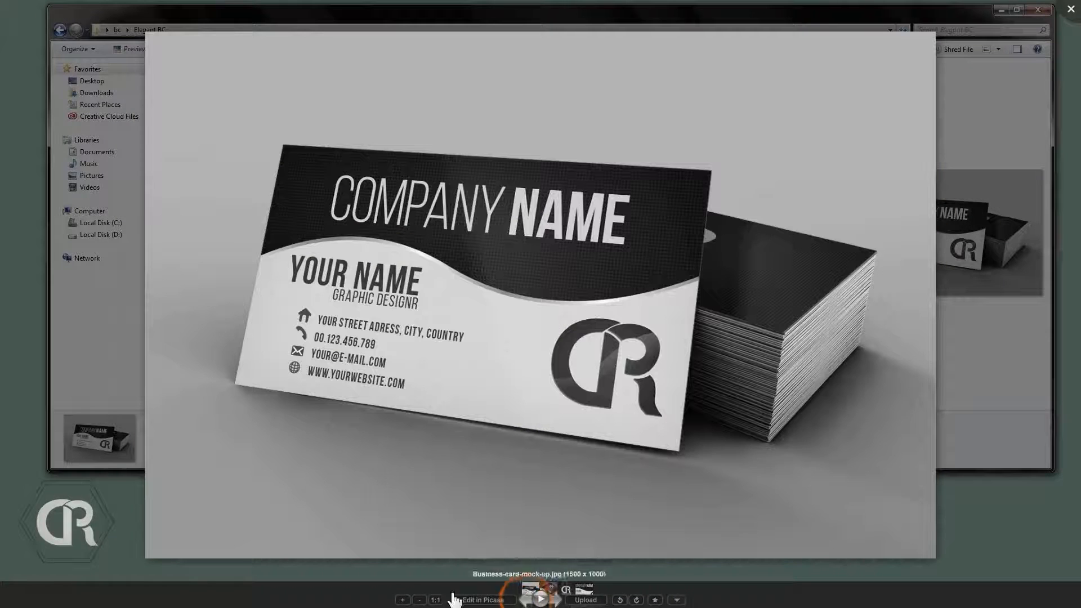
click(526, 600)
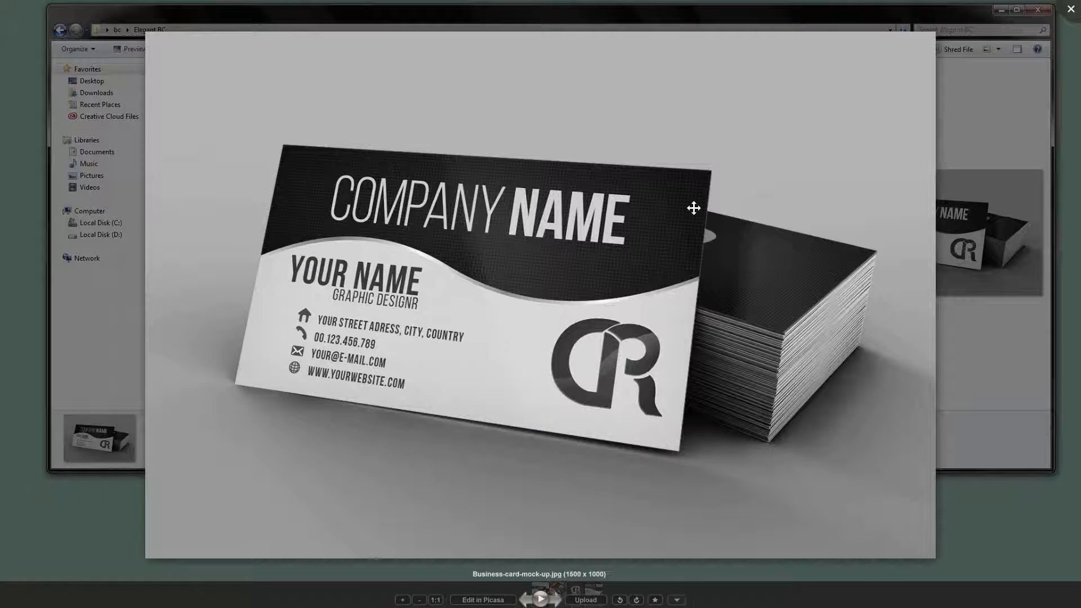
click(1070, 9)
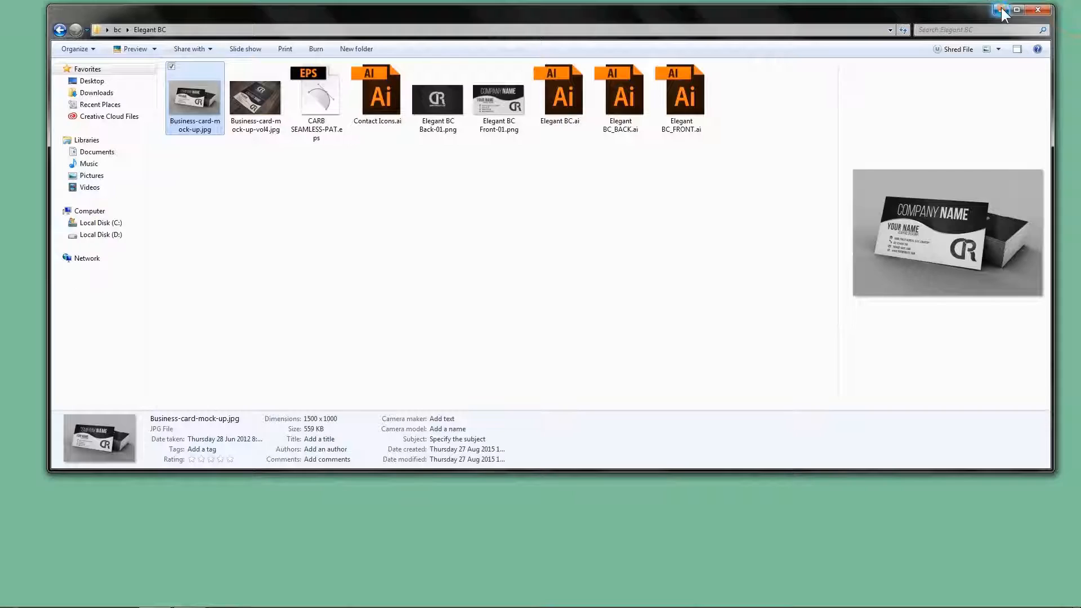
click(1001, 9)
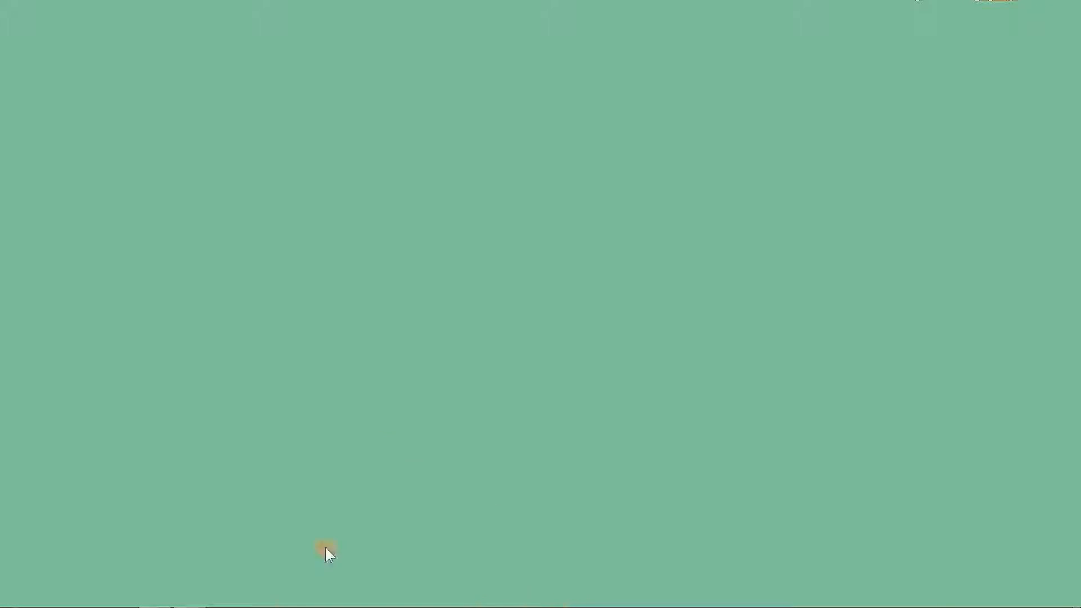
- Preview the seamless pattern and contact icons files in the project folder, then minimize the folder window
mouse_move(154, 596)
click(191, 515)
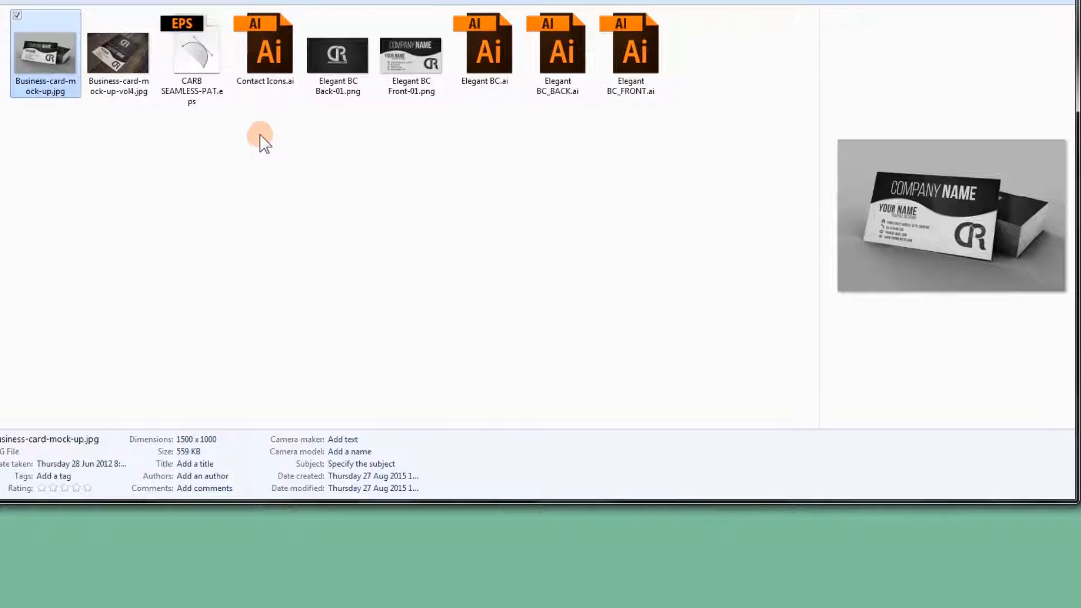
click(208, 104)
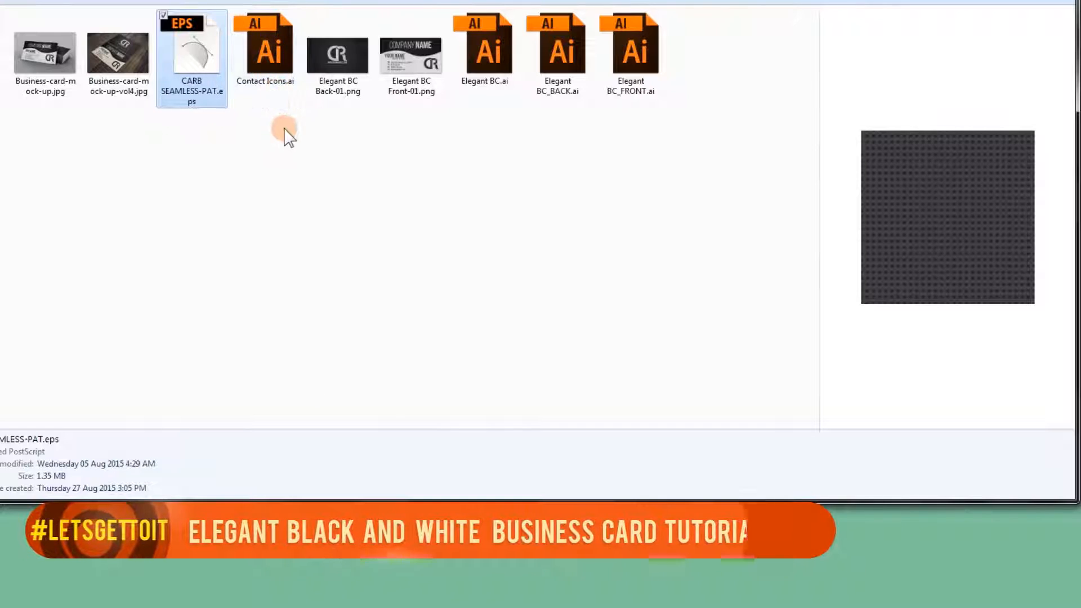
click(269, 57)
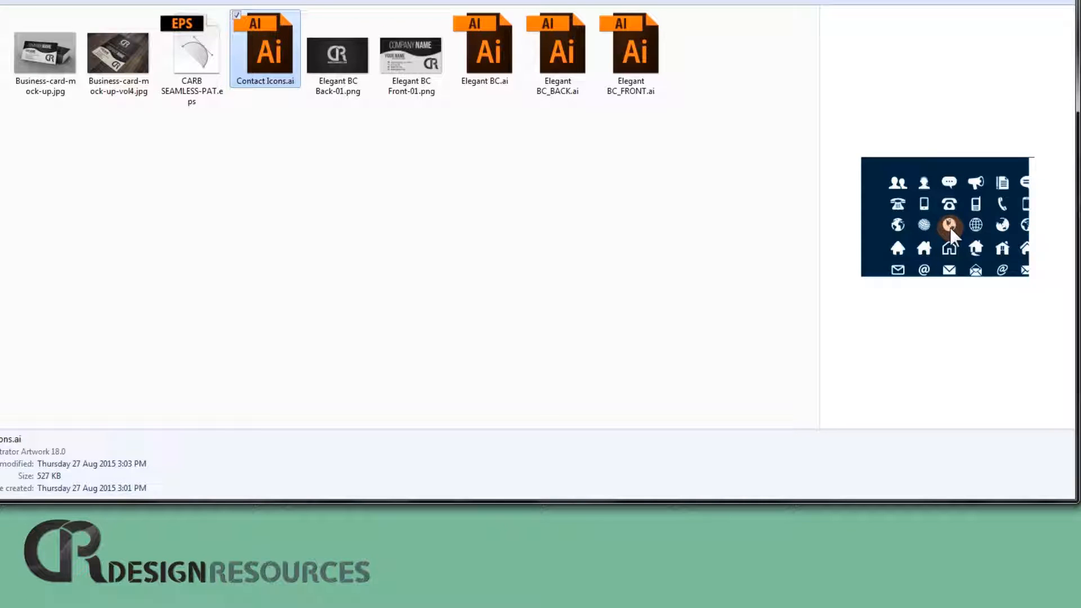
click(996, 9)
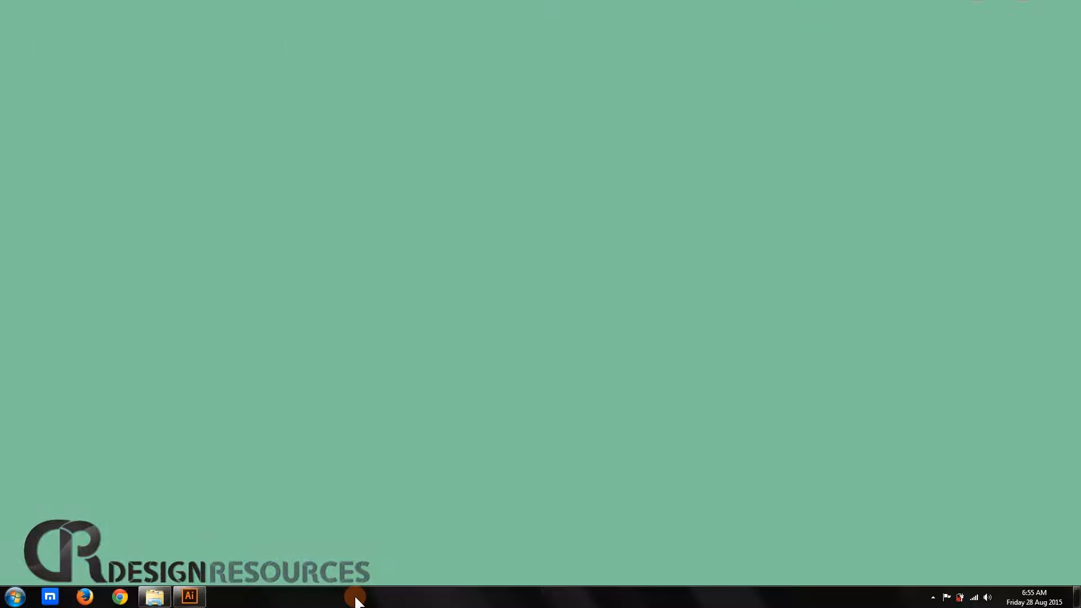
- Switch to Illustrator and start a new document named Business Card
click(189, 596)
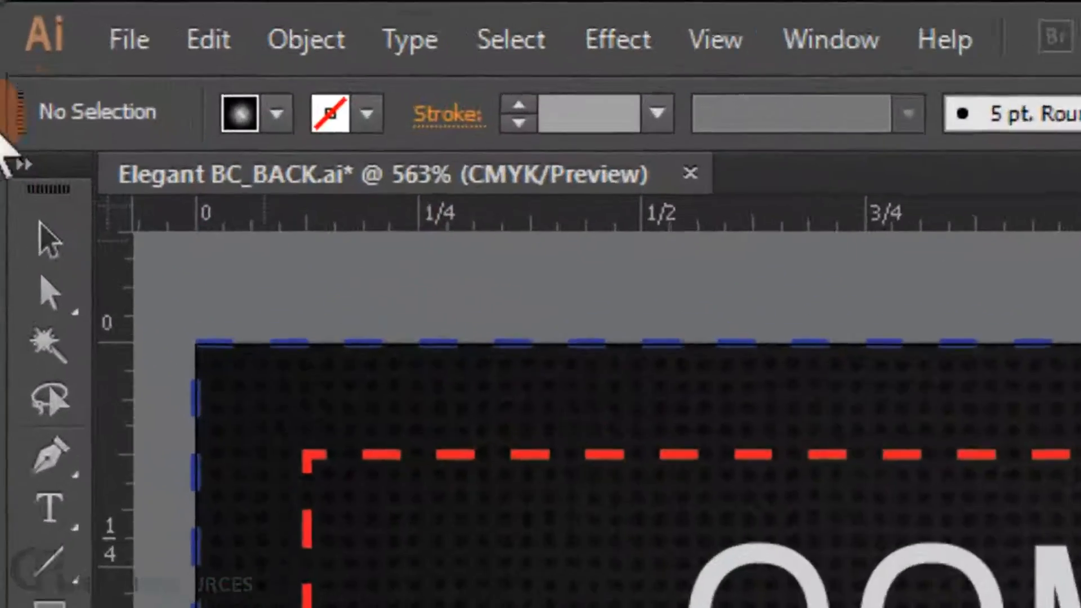
click(35, 10)
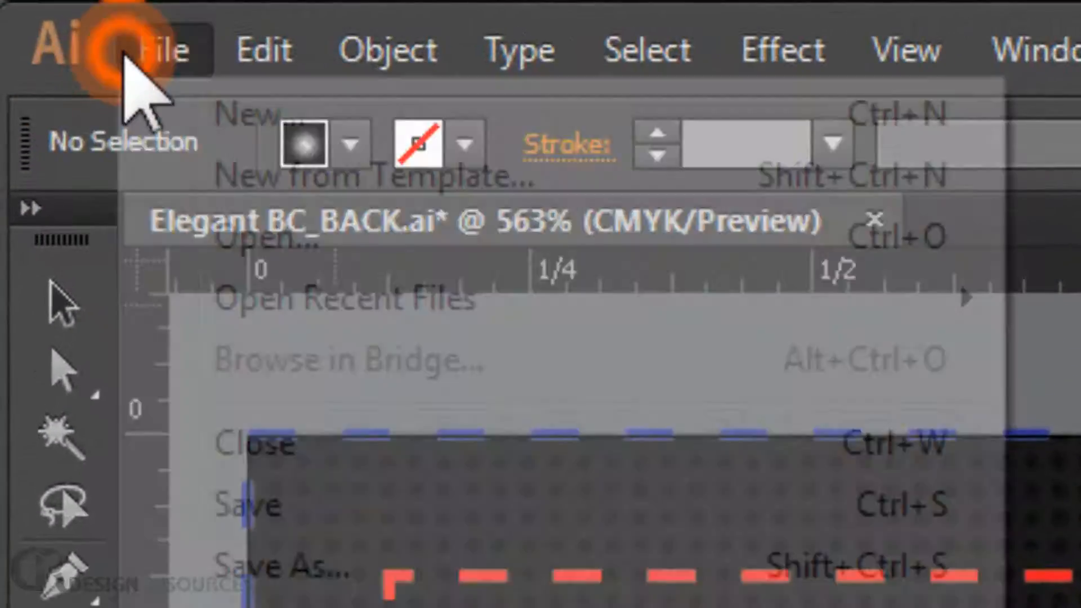
click(260, 121)
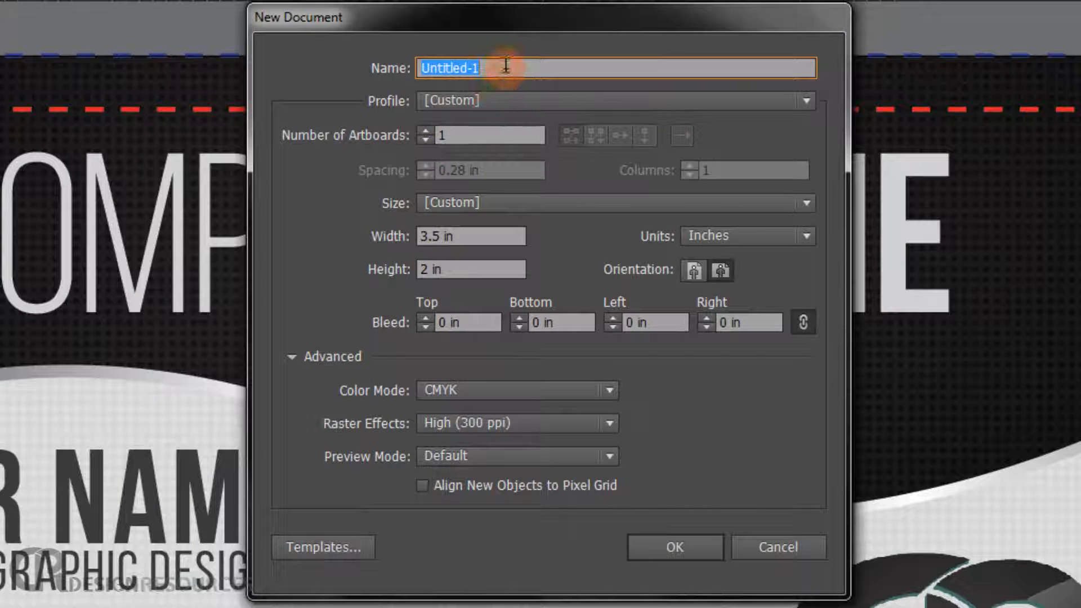
text(Business)
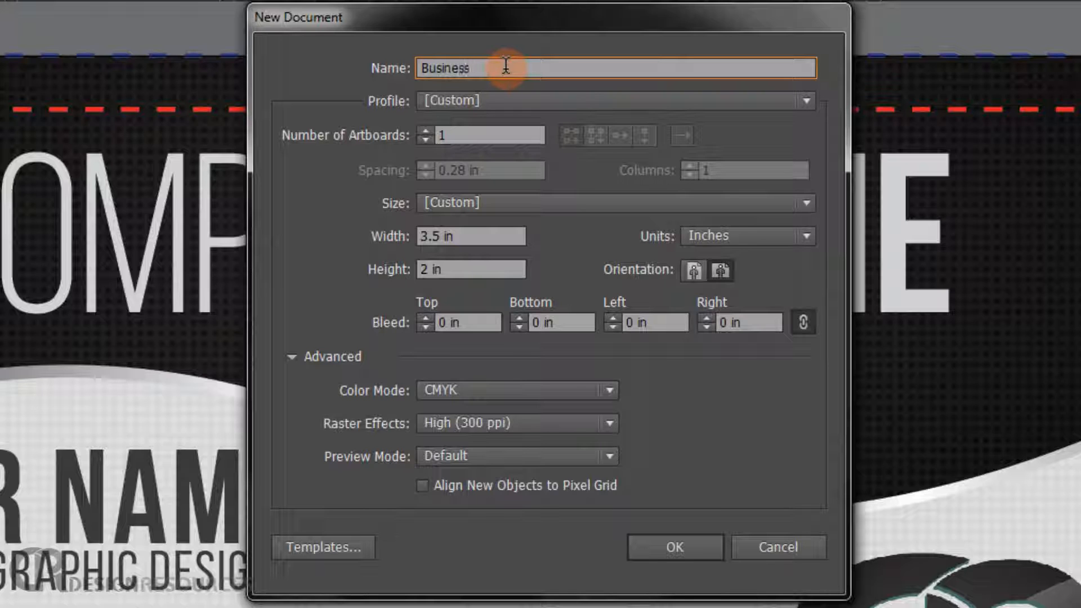
text( Card)
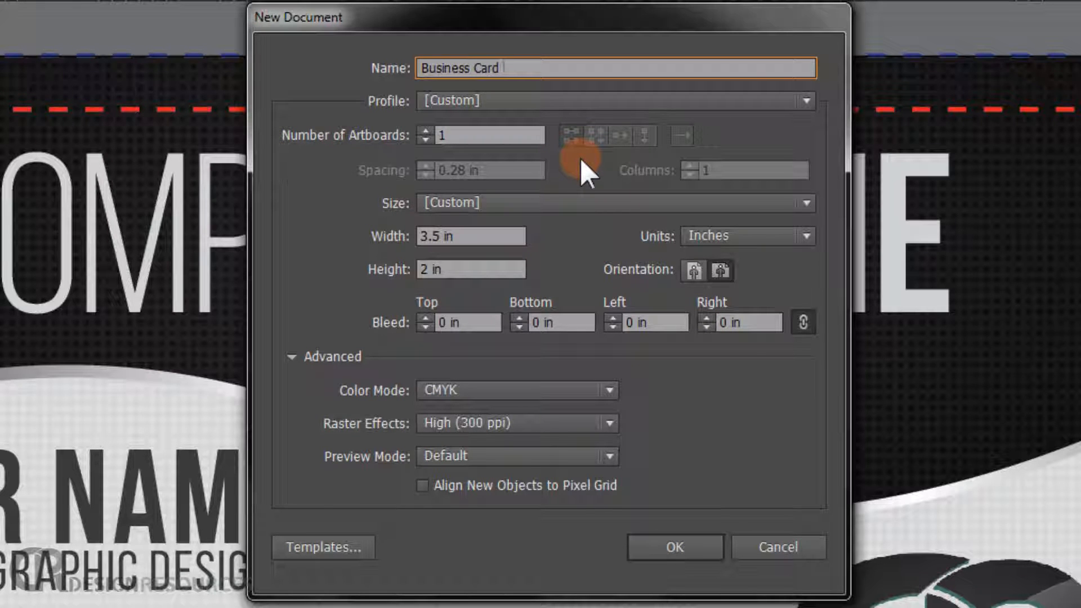
- Set the colour mode to CMYK and raster effects to High (300 ppi), then create the 3.5 x 2 in document
click(293, 358)
click(290, 356)
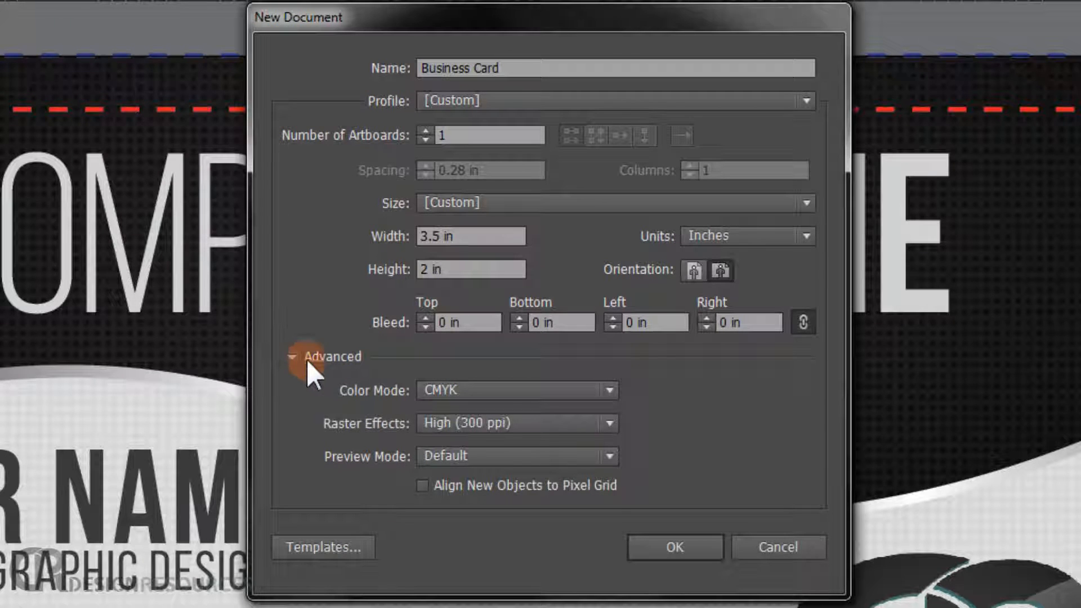
click(523, 383)
click(479, 403)
click(505, 388)
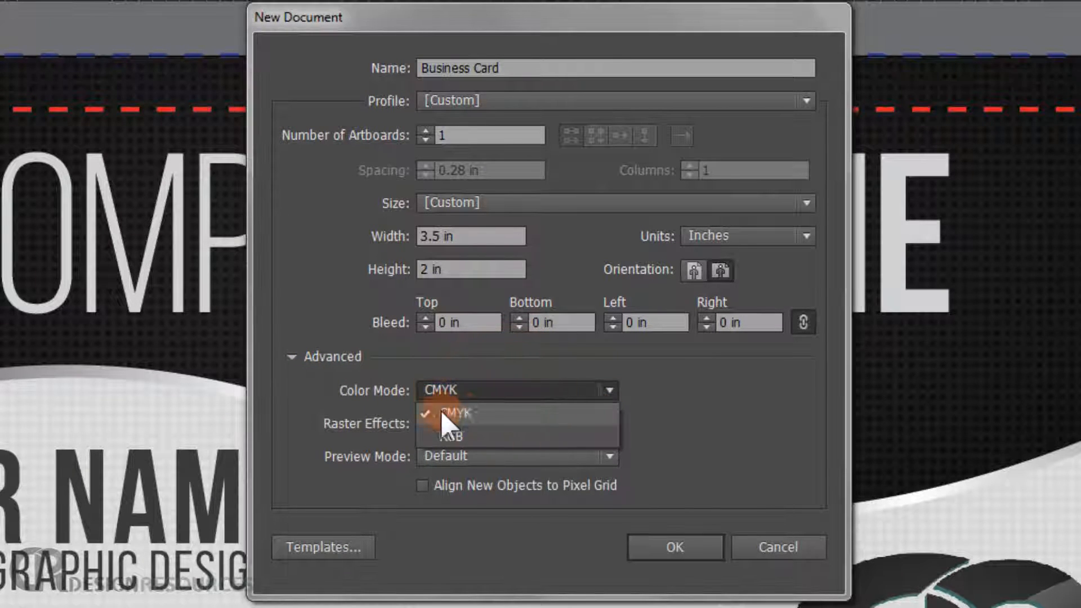
click(508, 414)
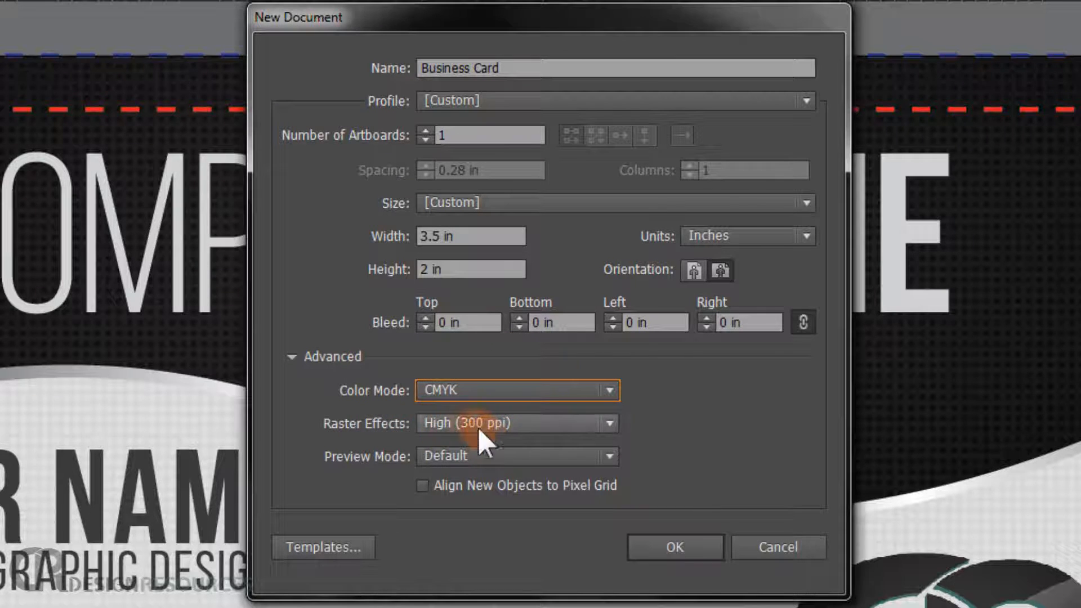
click(515, 421)
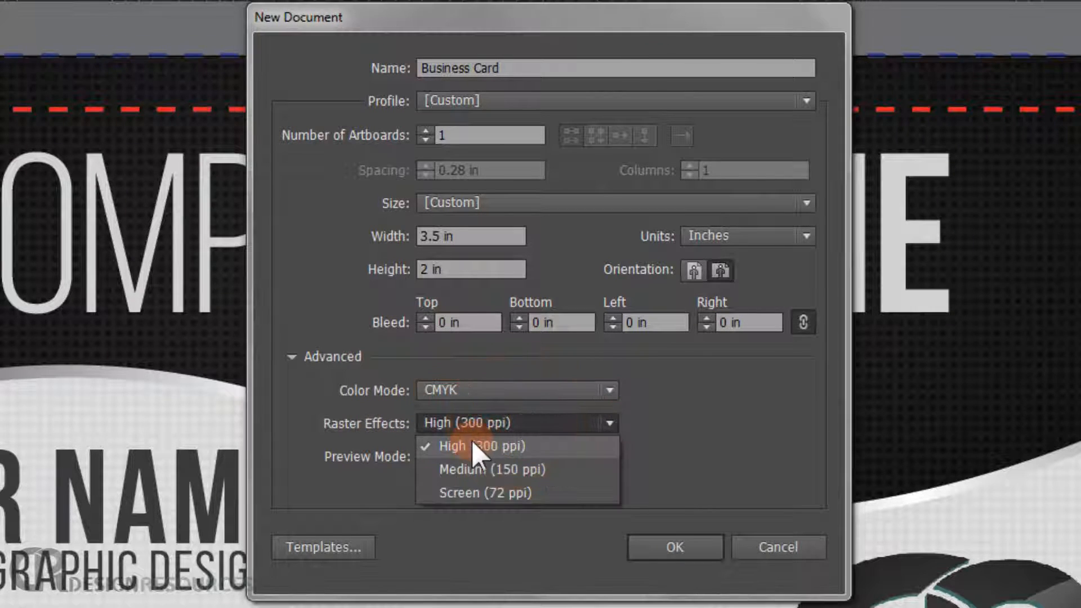
click(472, 441)
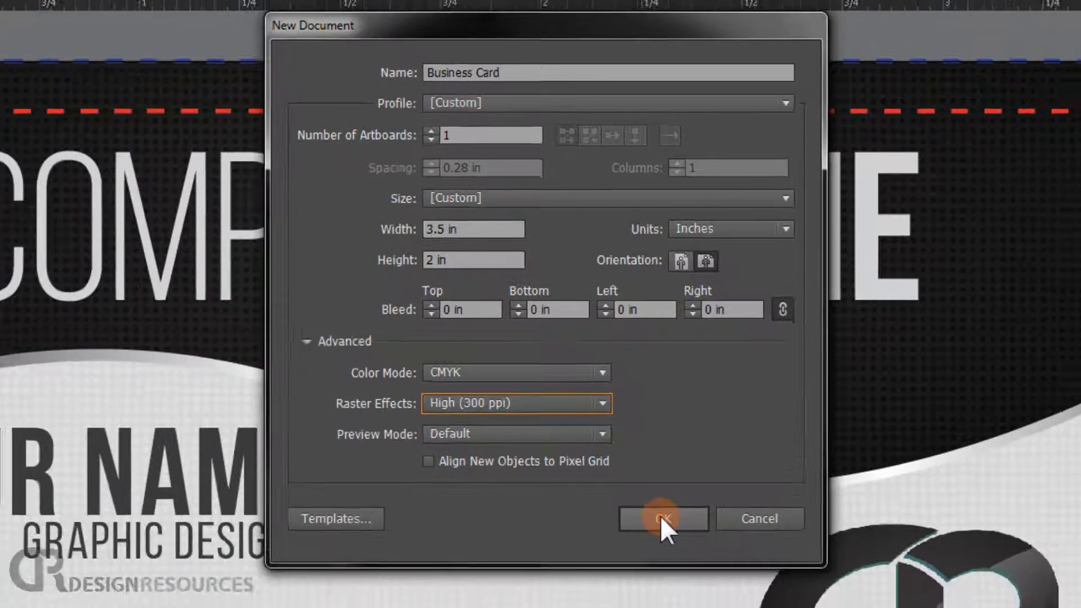
click(661, 516)
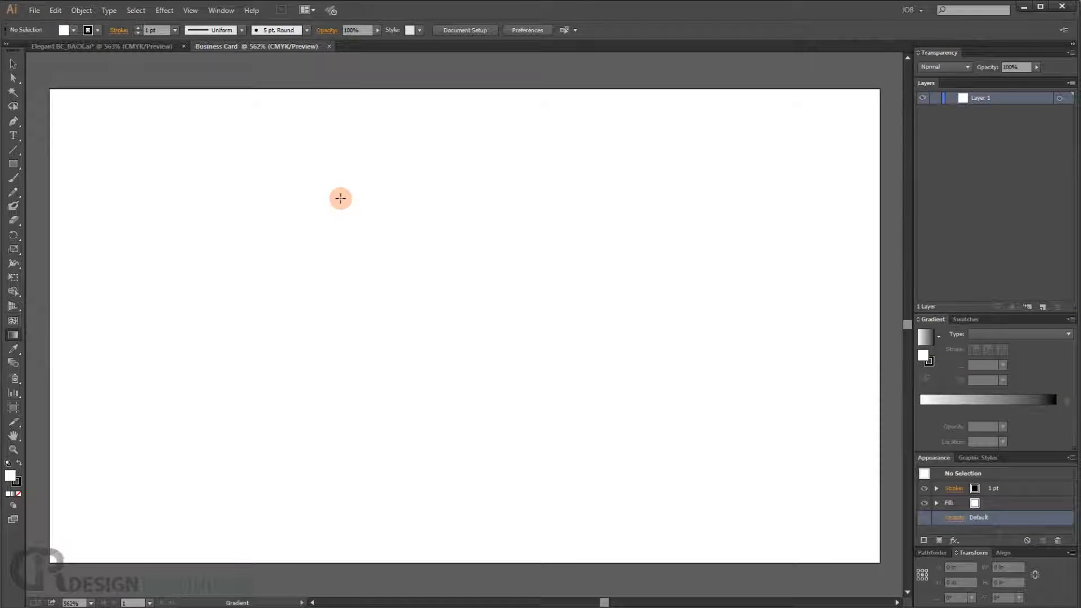
- Fit the artboard in the window and rename the layer Guides and Rules
key(ctrl+0)
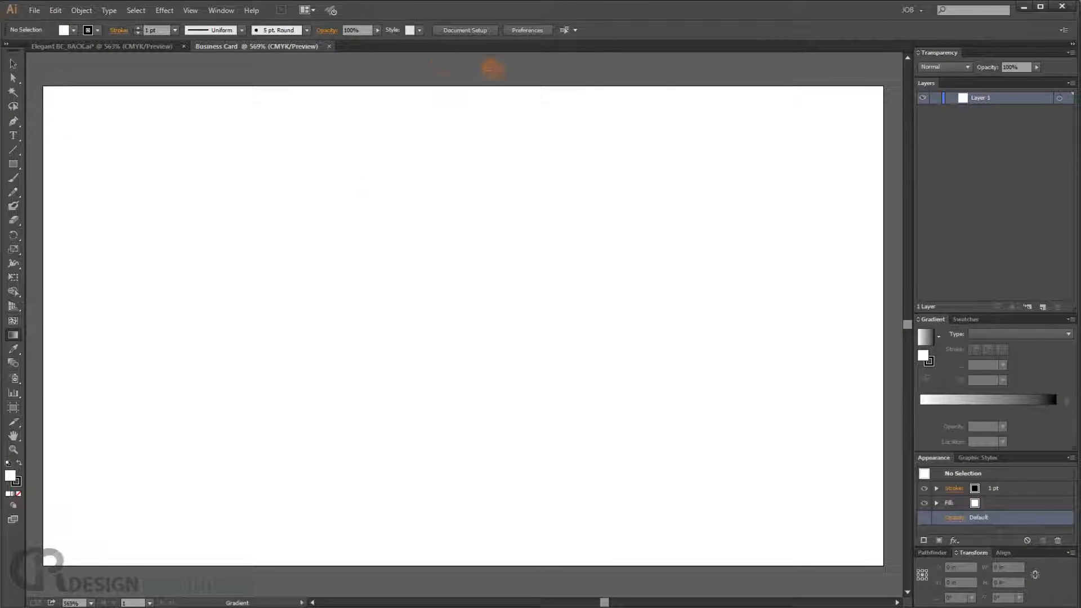
double_click(979, 97)
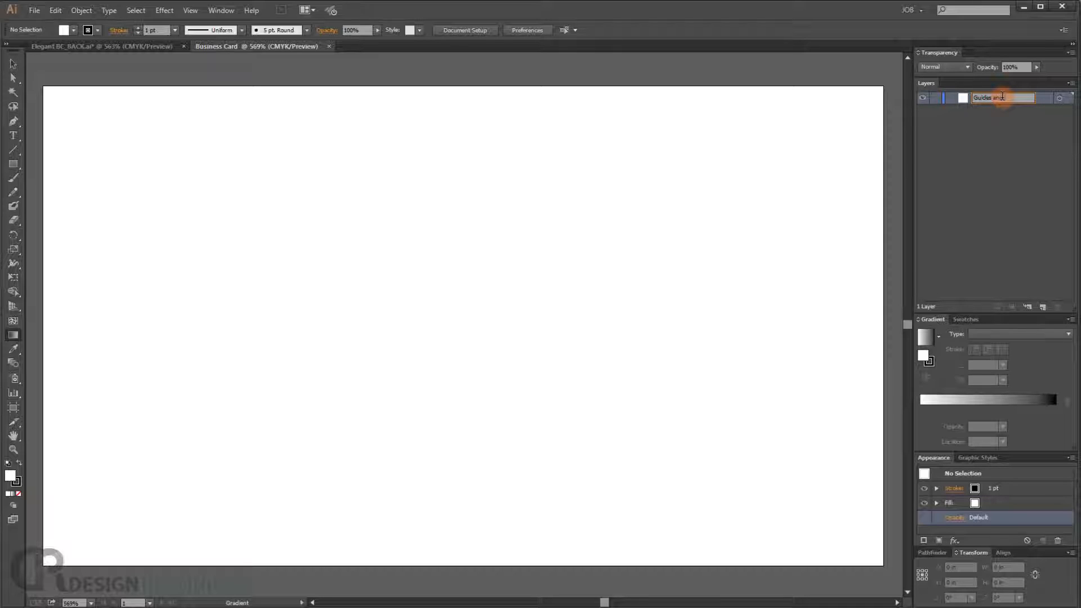
text(Guides and Rules)
key(Return)
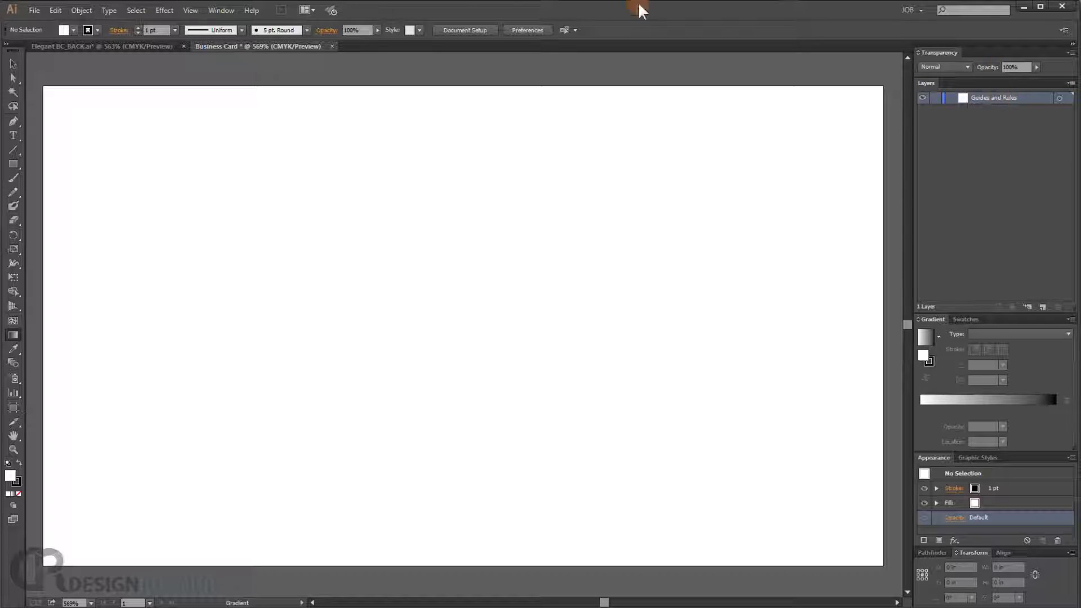
- Zoom out, show the rulers, and place guides along all four edges of the artboard
key(ctrl+minus)
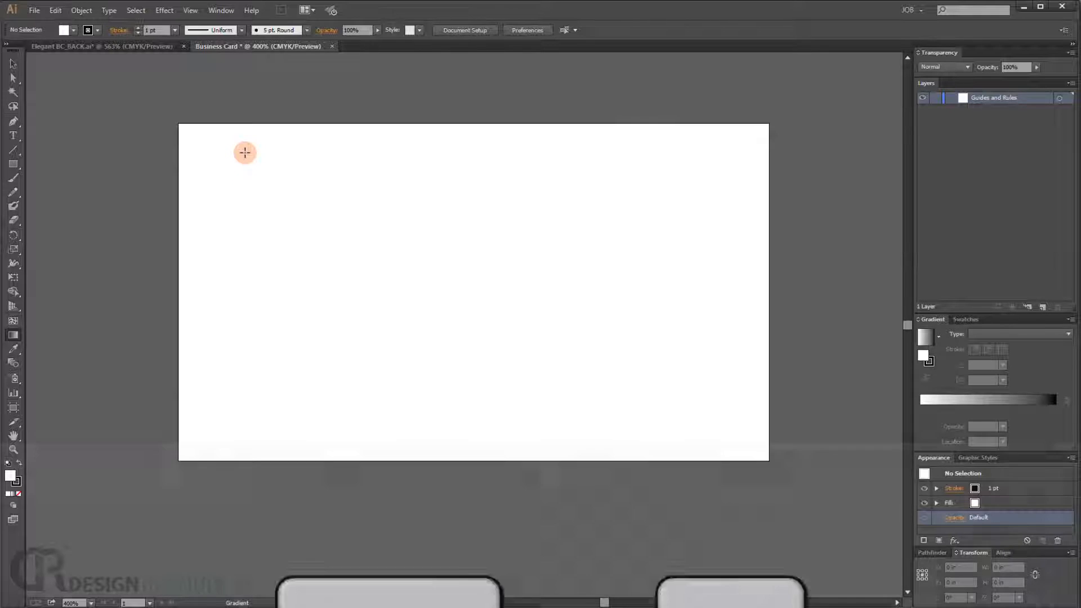
key(ctrl+r)
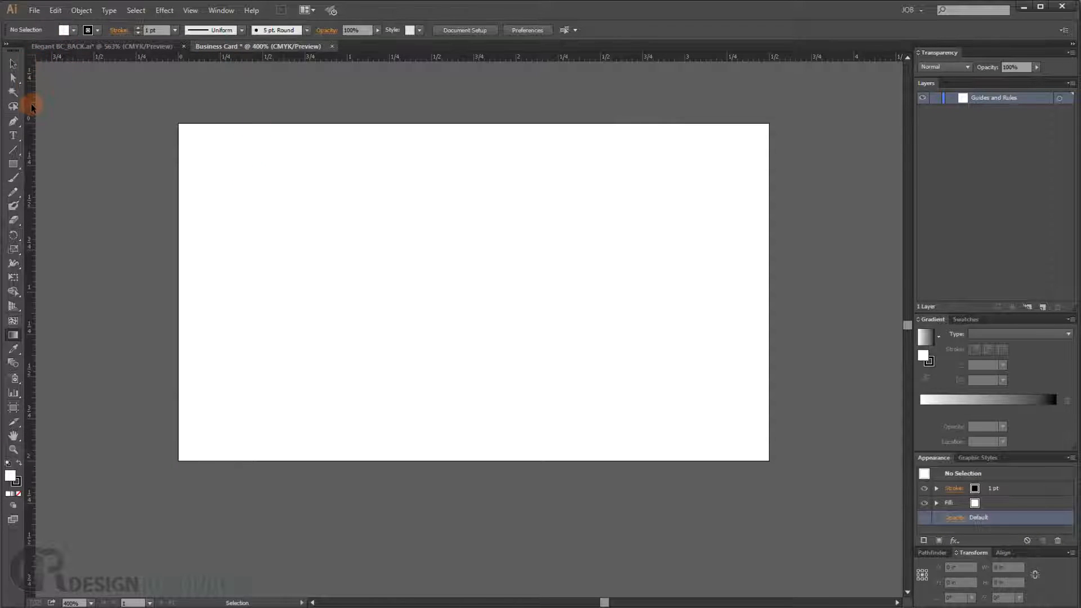
drag(32, 107, 178, 164)
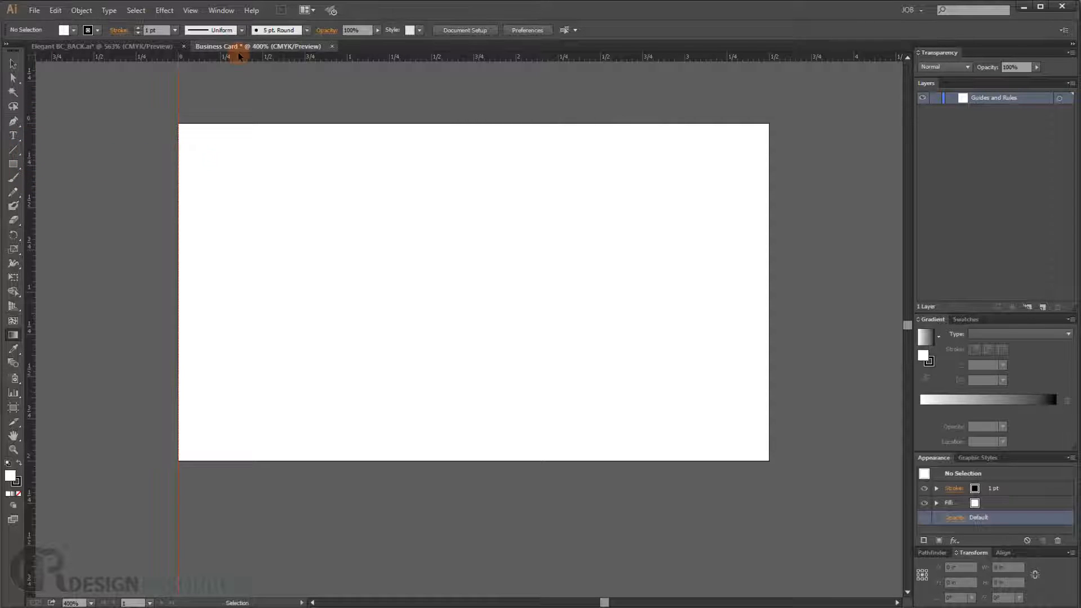
drag(238, 59, 234, 122)
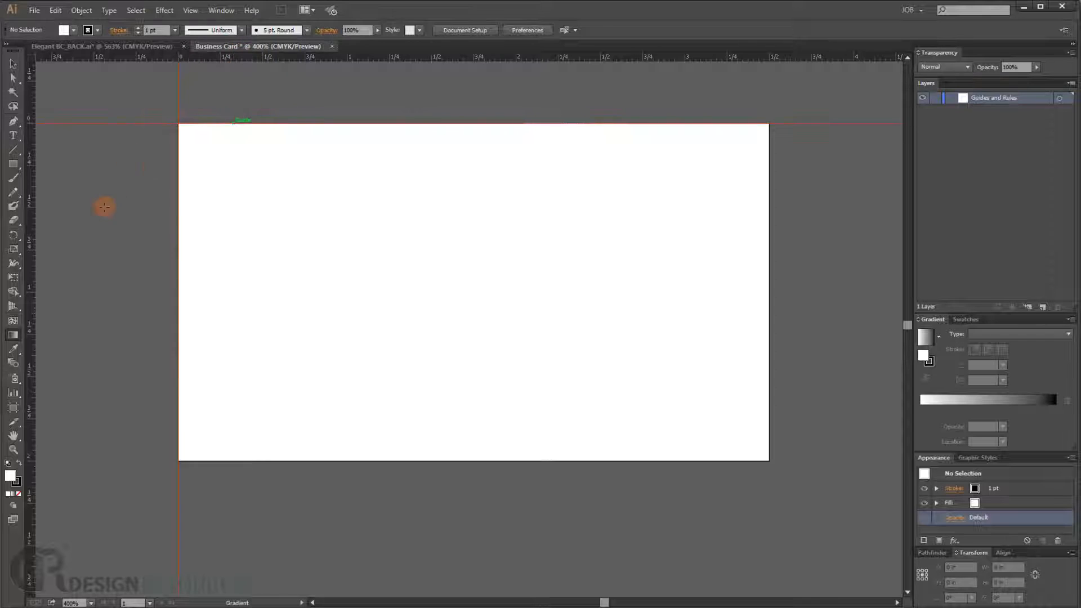
drag(31, 223, 770, 191)
drag(707, 56, 601, 460)
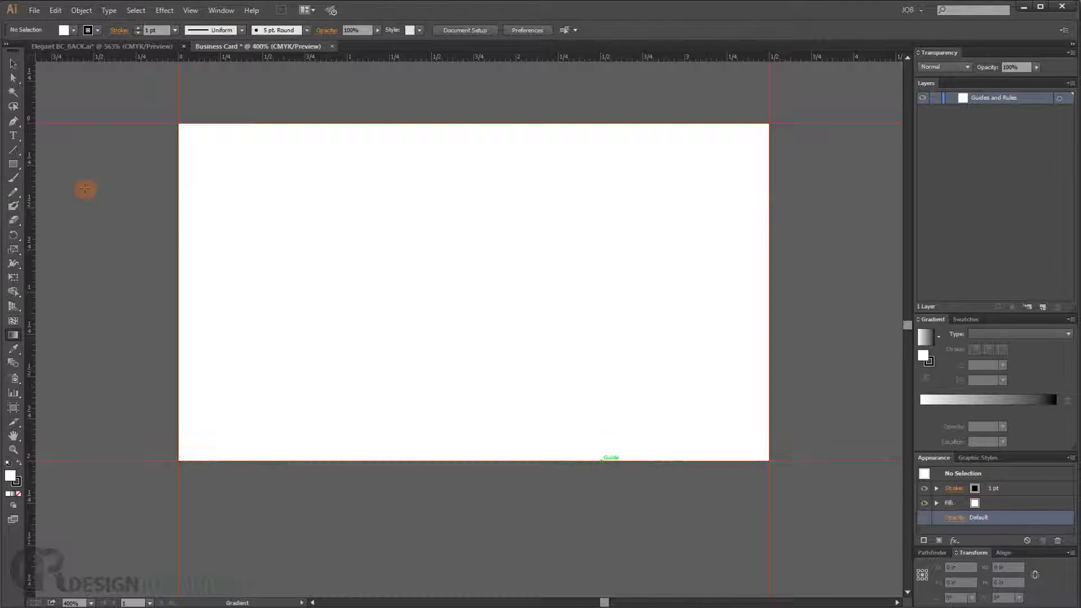
- Add inner margin guides about 0.125 in inside each edge of the artboard
drag(32, 175, 200, 163)
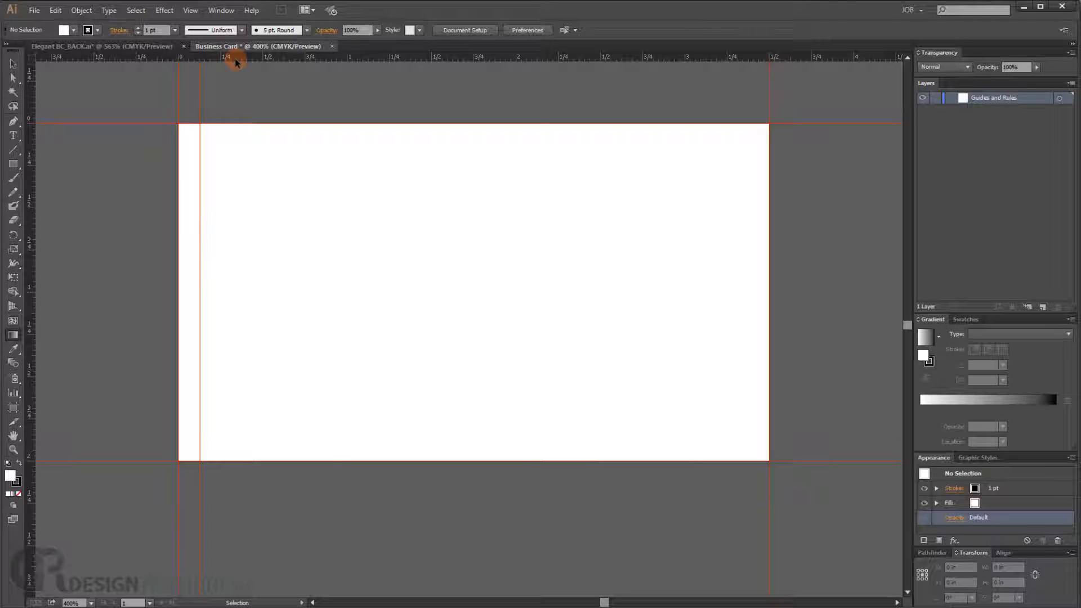
drag(234, 59, 234, 144)
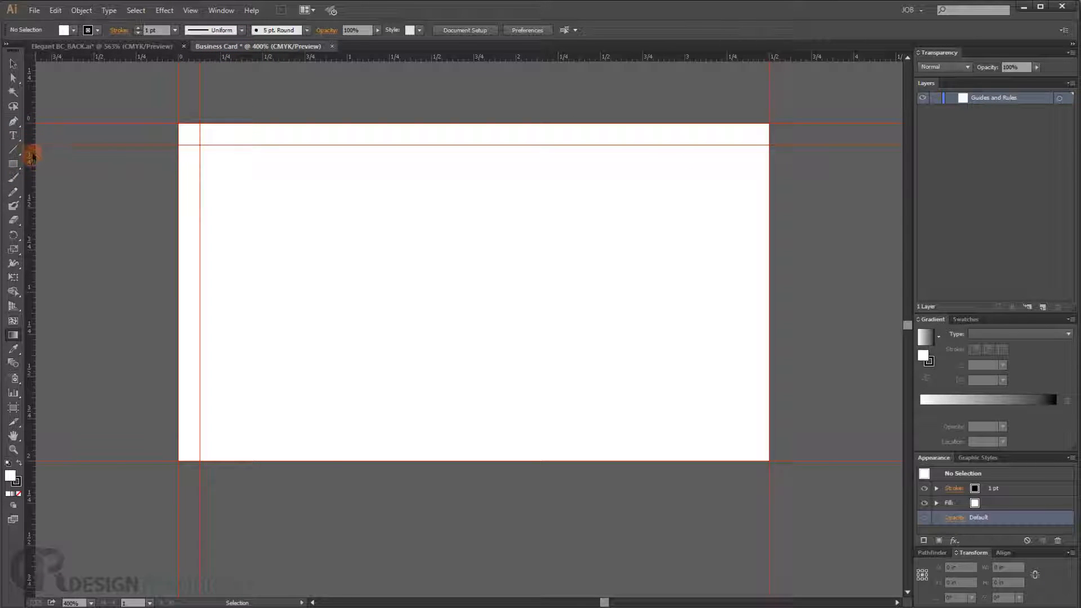
drag(336, 61, 300, 436)
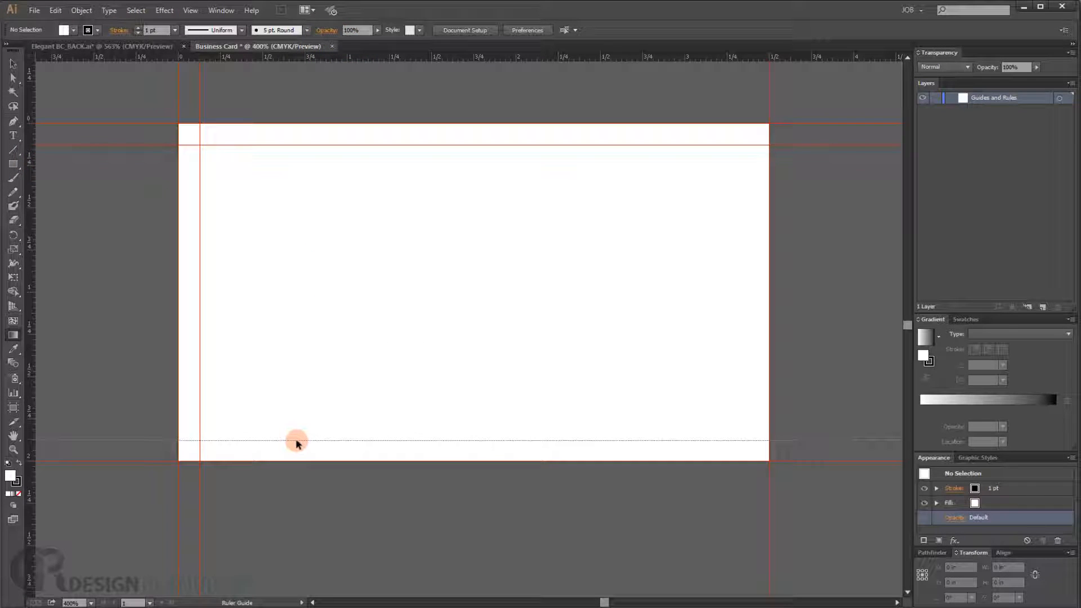
drag(296, 443, 296, 442)
drag(32, 246, 748, 273)
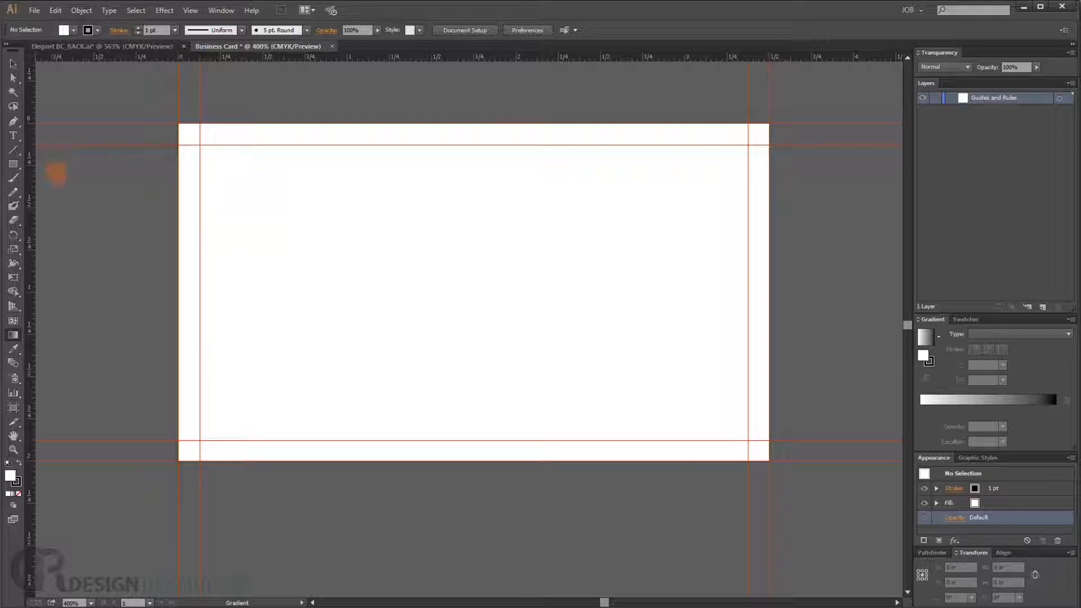
- Draw a rectangle 3.75 in wide and 2.25 in high with proportions unlinked
click(14, 164)
click(417, 302)
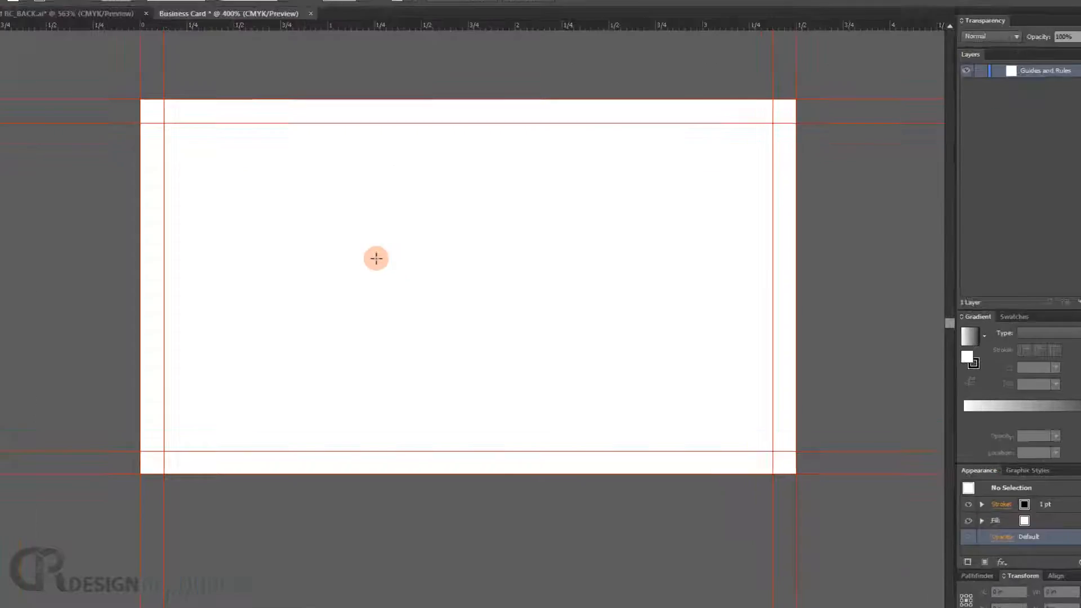
click(376, 259)
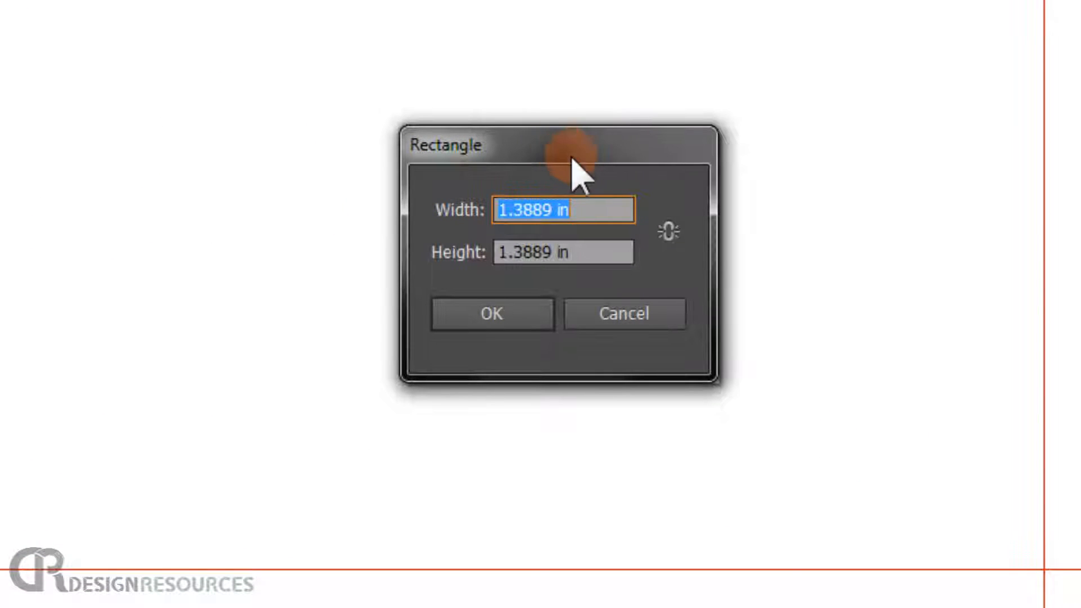
click(669, 232)
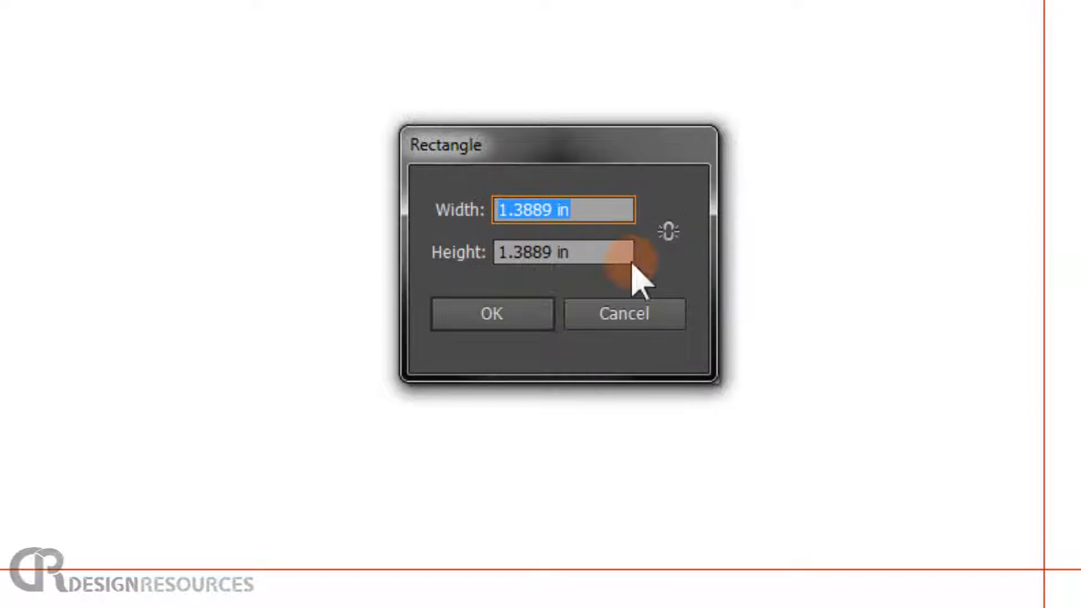
text(3.75)
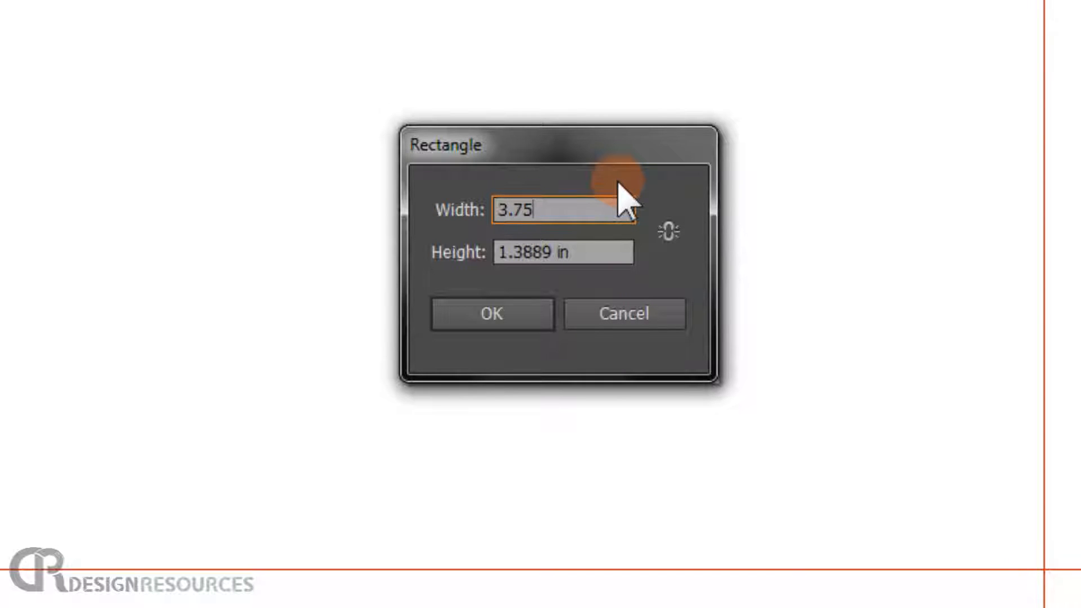
key(Tab)
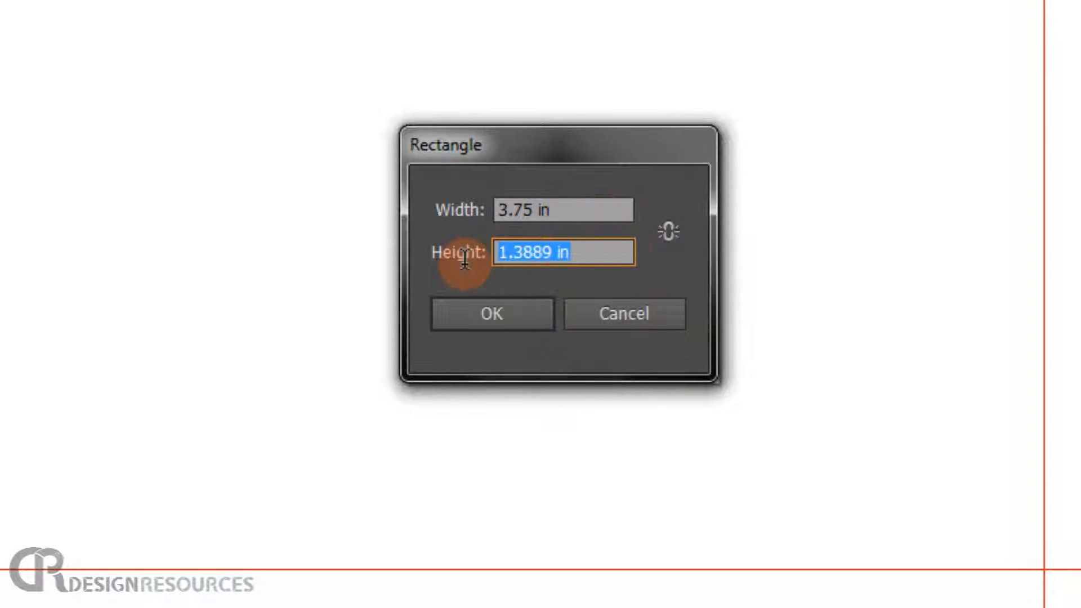
text(3)
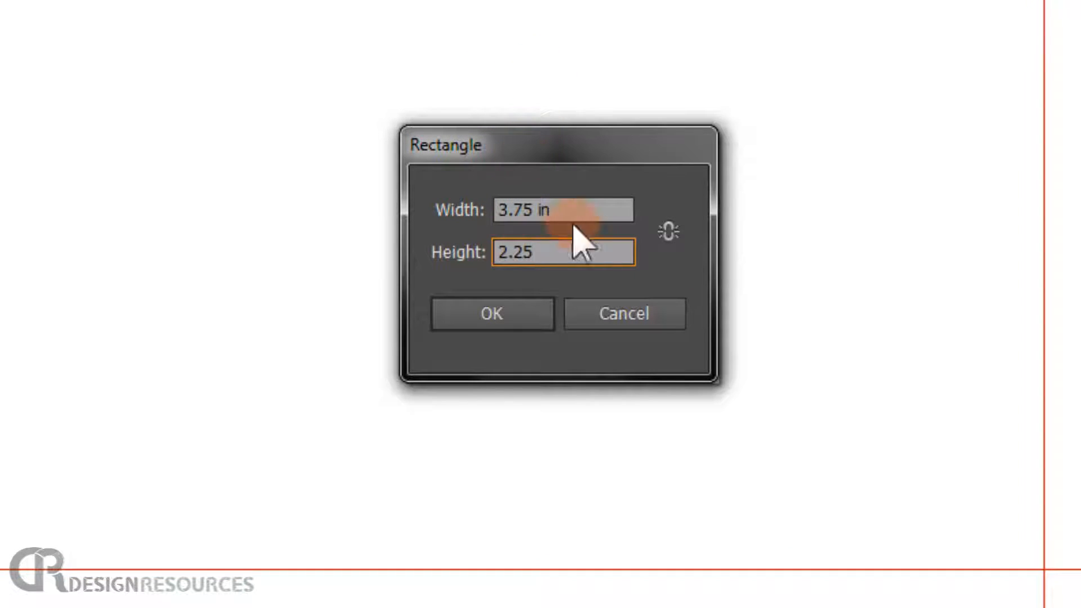
click(494, 318)
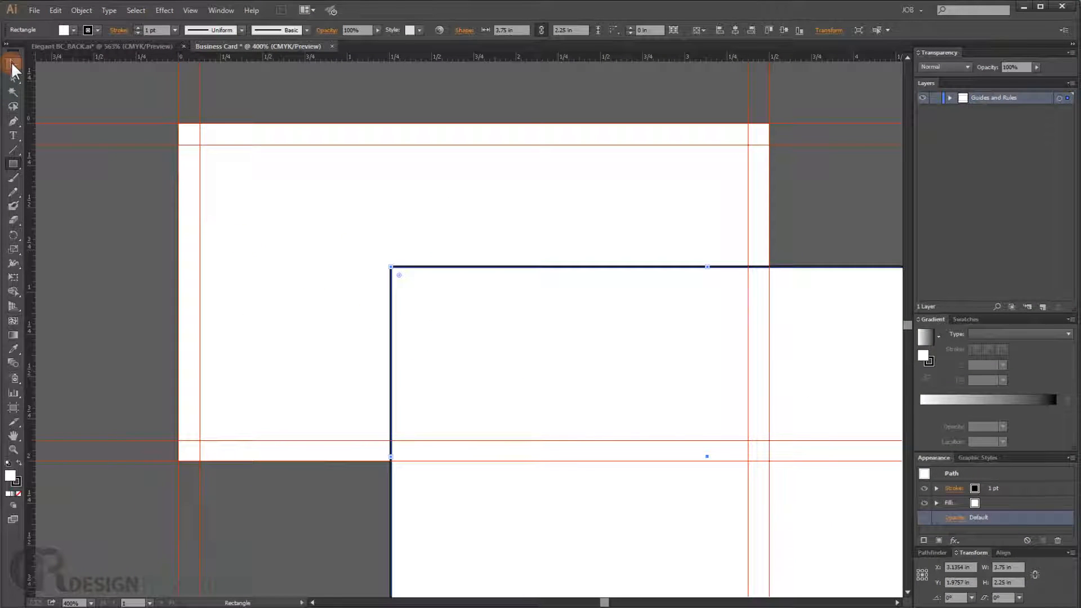
- Center the rectangle horizontally and vertically on the artboard using Align to Artboard
click(12, 66)
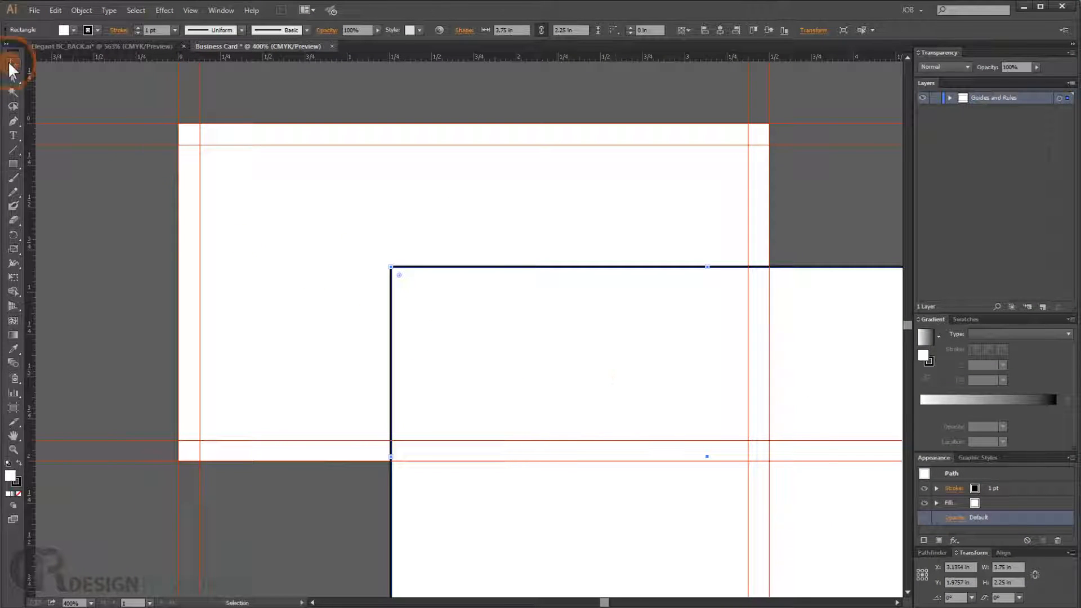
click(575, 336)
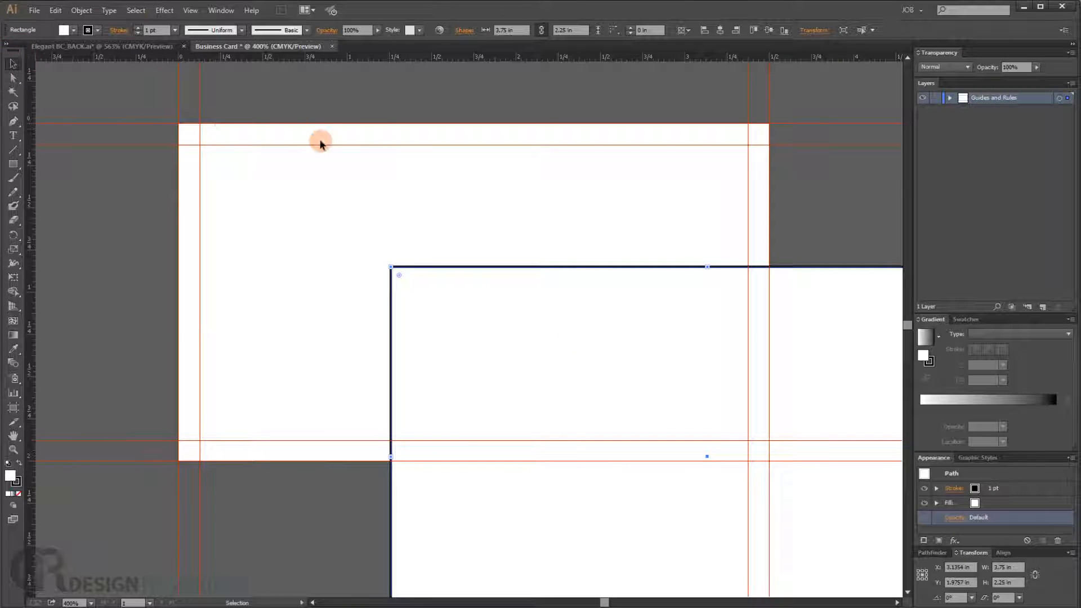
click(13, 64)
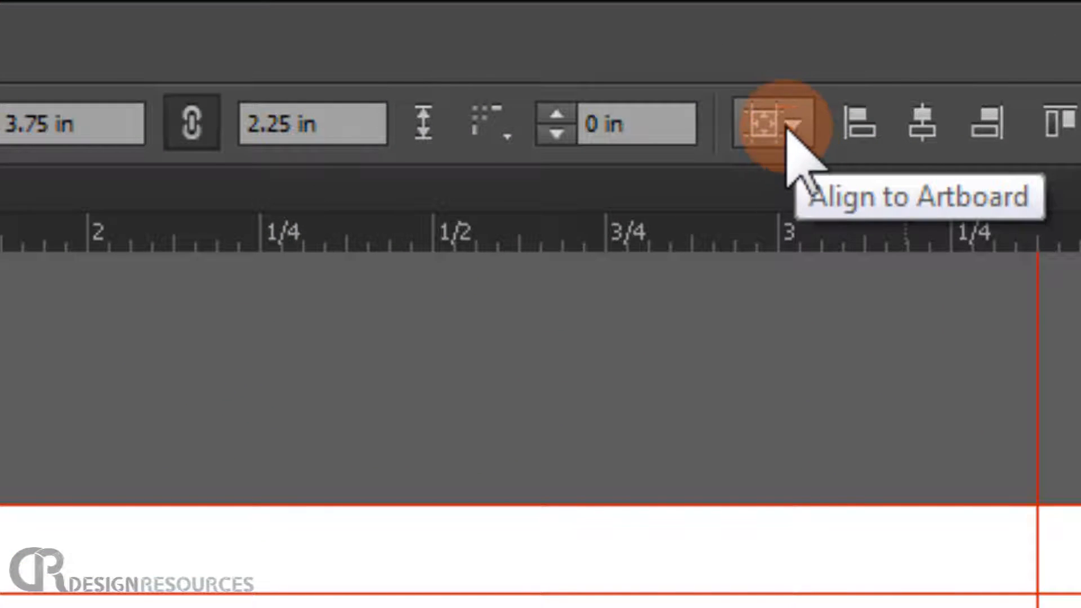
click(789, 128)
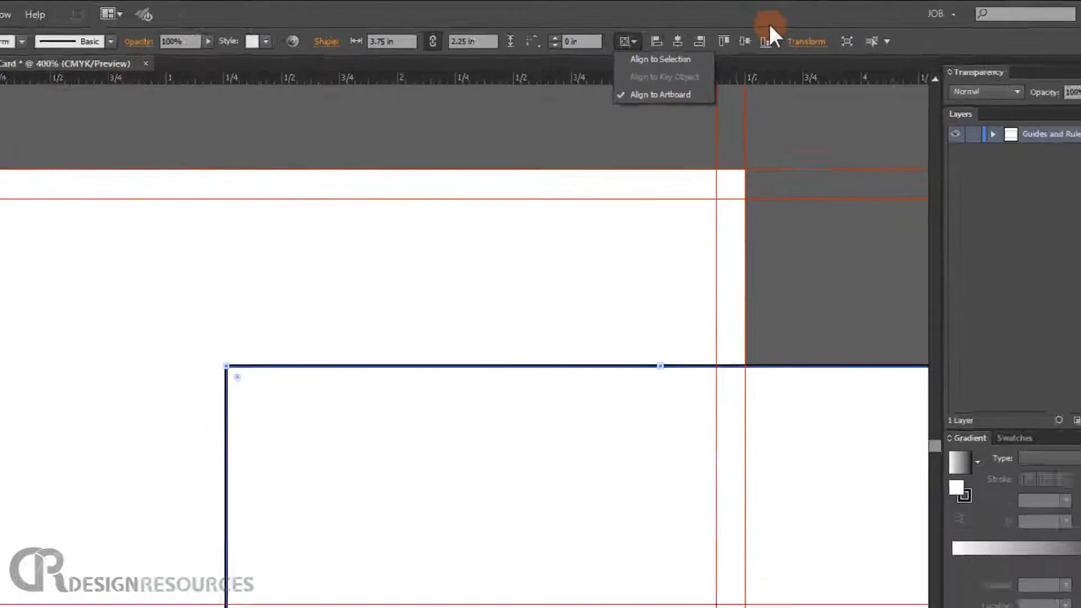
click(724, 9)
click(660, 35)
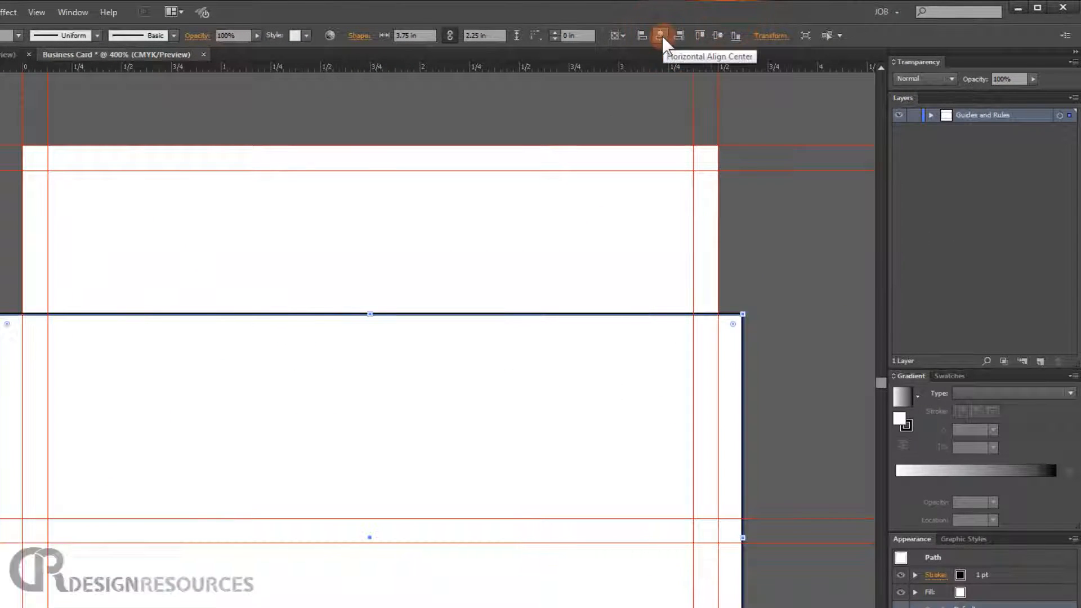
click(718, 35)
click(718, 36)
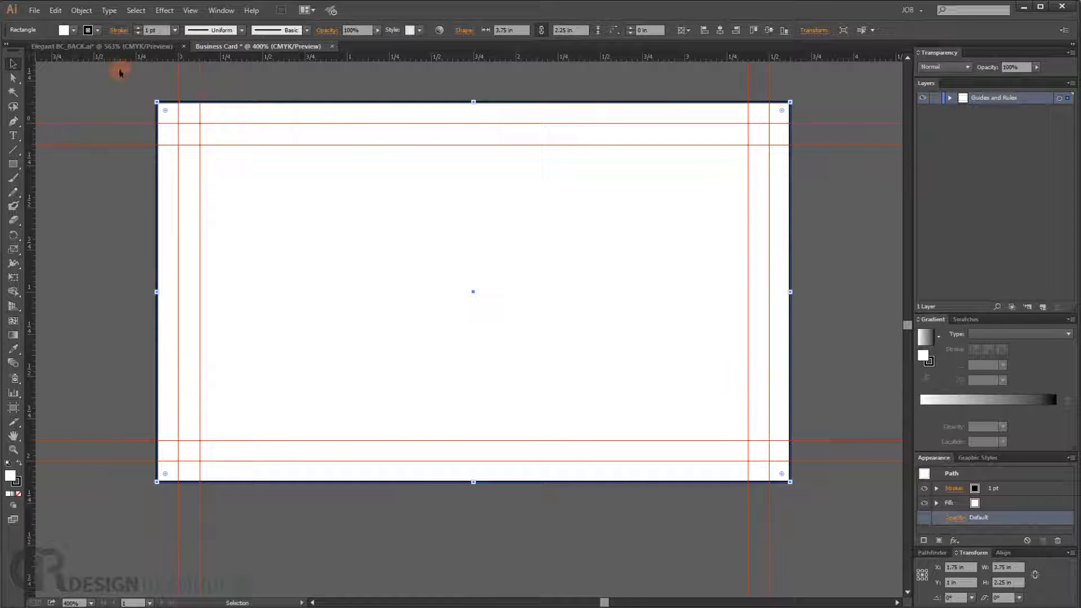
- Set the rectangle's stroke to none
click(98, 30)
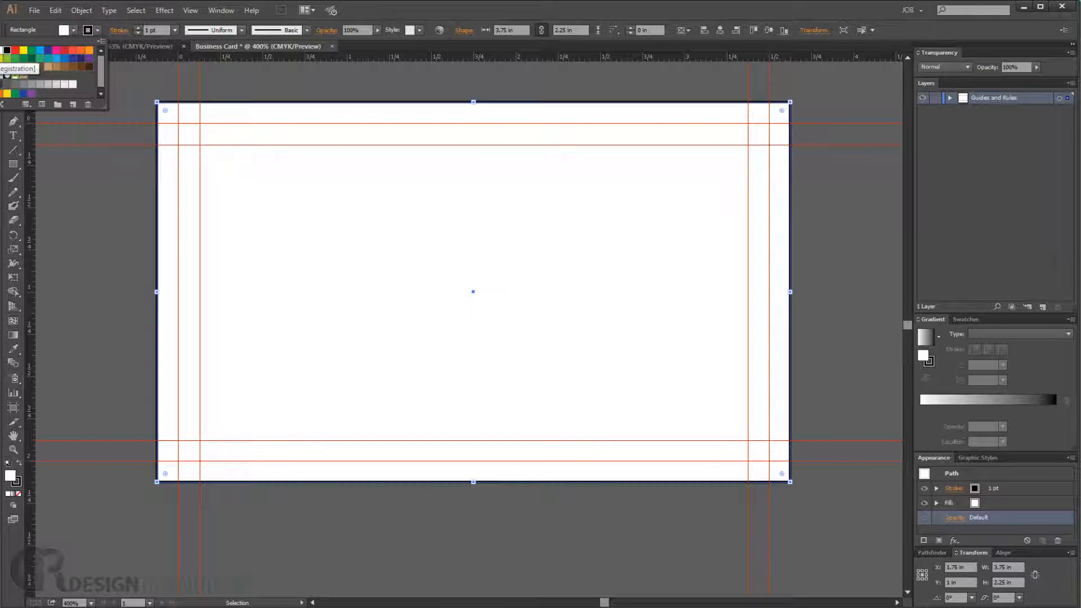
click(7, 74)
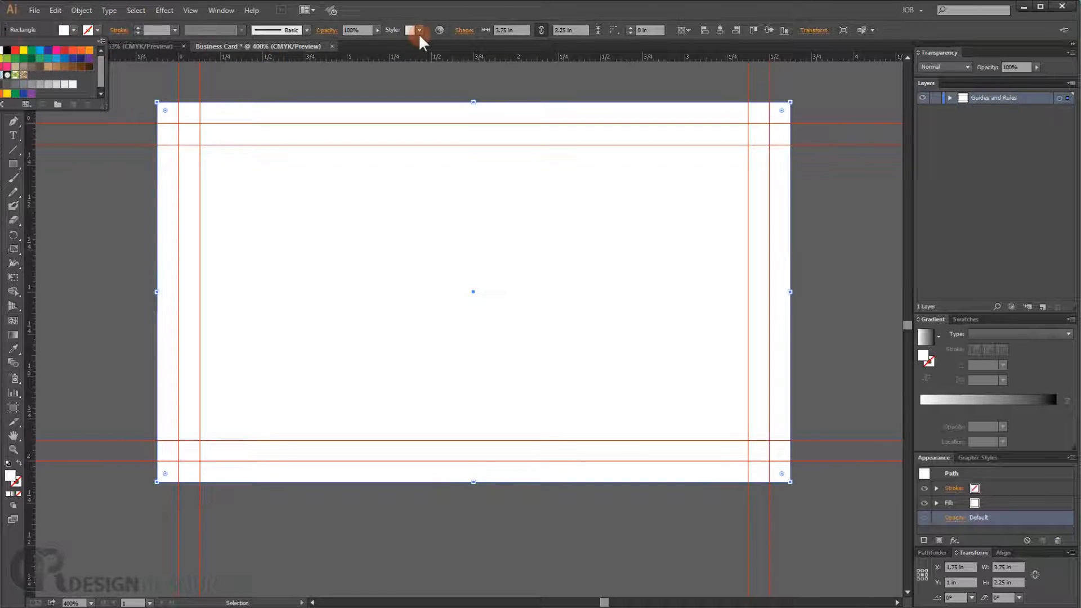
click(422, 15)
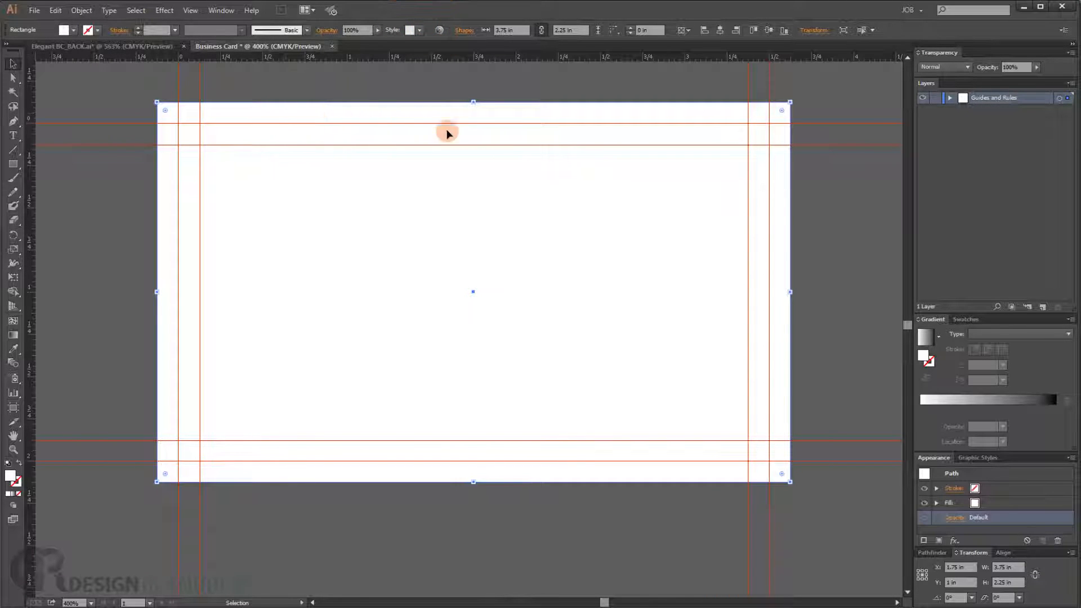
- Duplicate the rectangle in the Layers panel
click(949, 97)
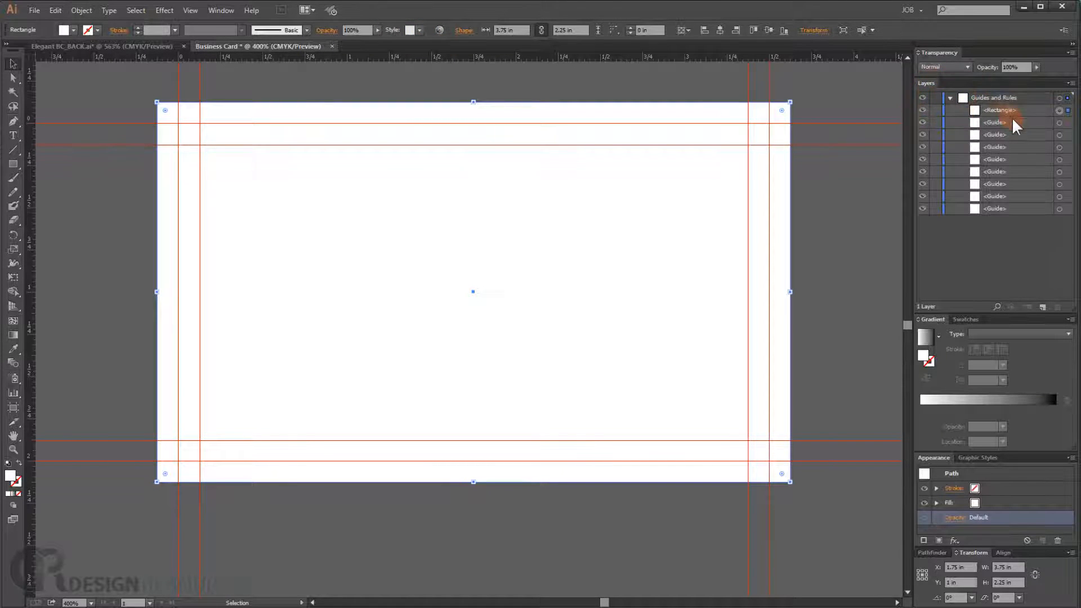
click(1008, 110)
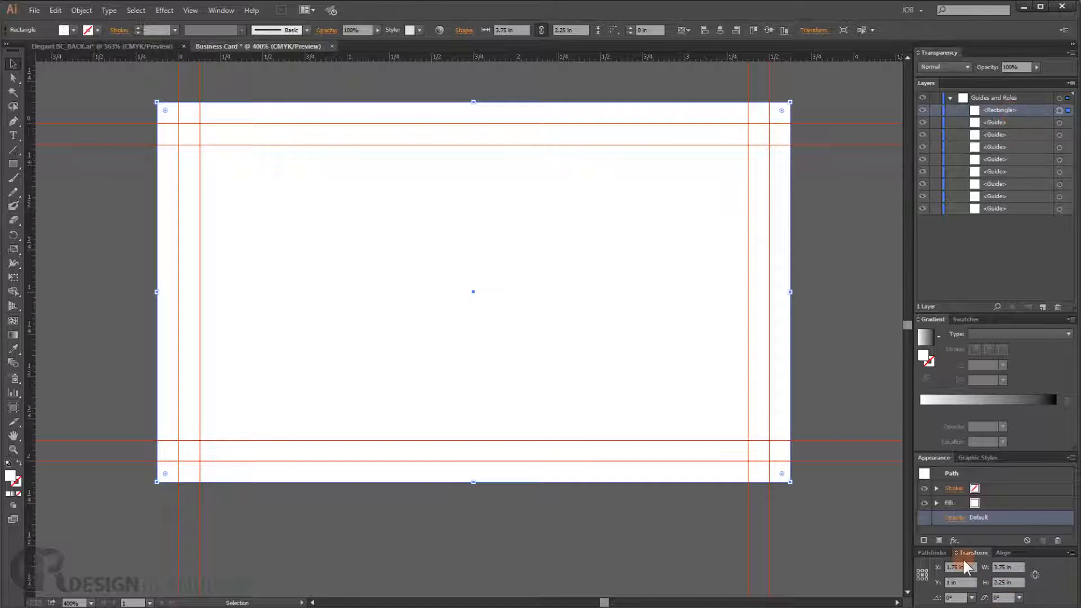
click(1007, 110)
drag(1002, 113, 1043, 308)
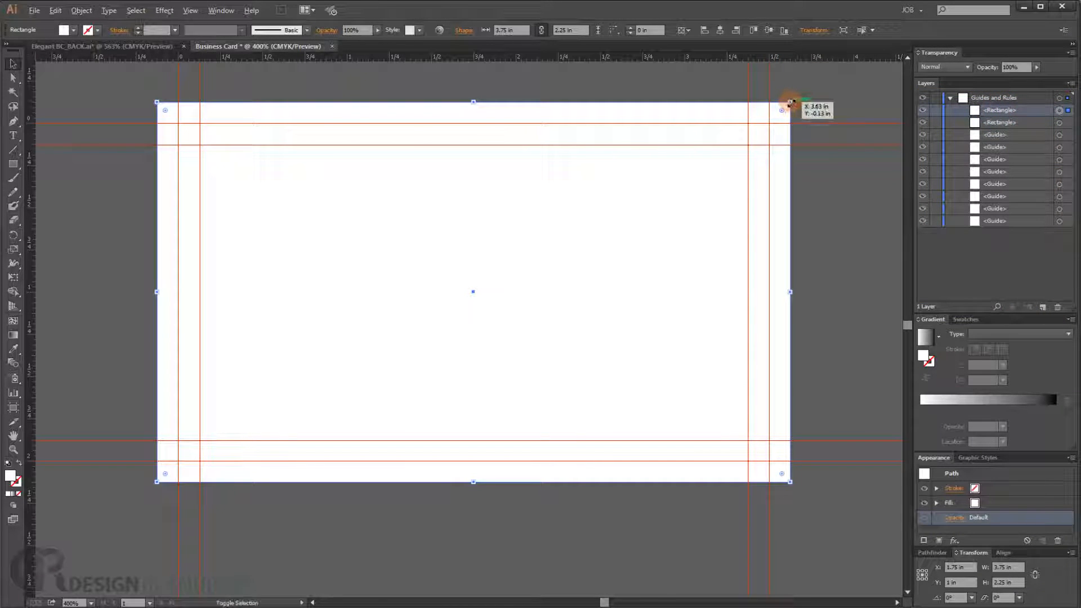
- Resize the duplicate rectangle to the artboard edges, about 3.5 x 2 in
drag(790, 102, 774, 112)
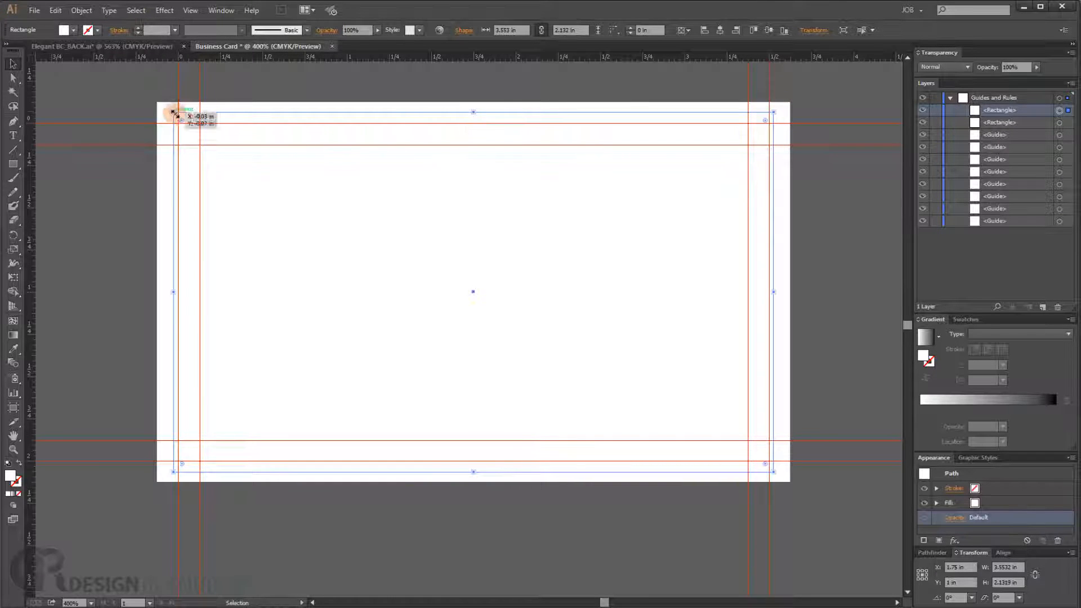
drag(174, 111, 179, 124)
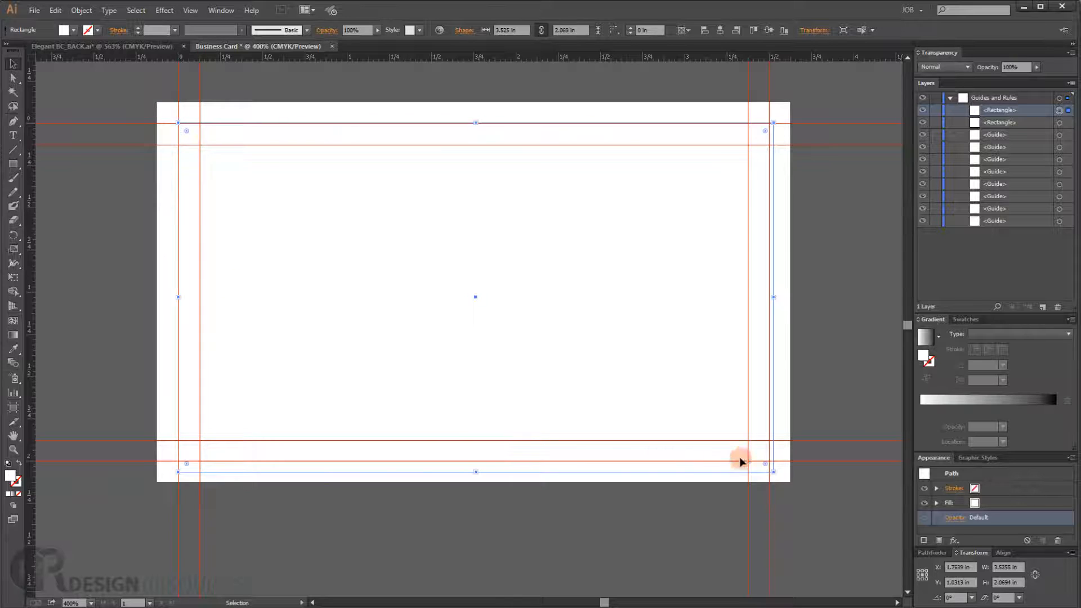
drag(775, 467, 772, 465)
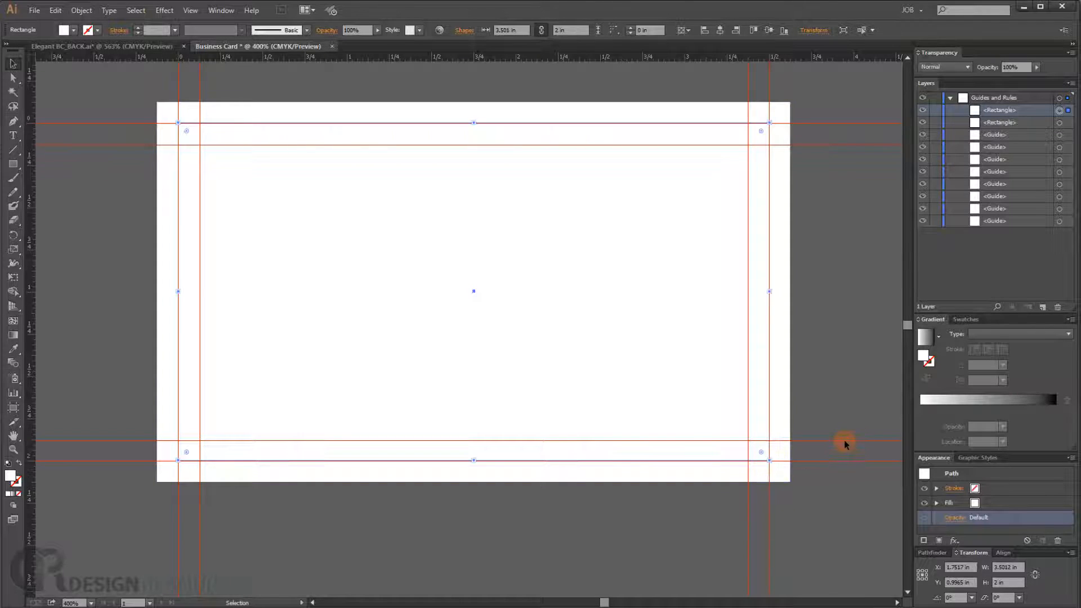
- Select both rectangles and try combining them with Pathfinder Intersect, undo it, then apply Exclude
click(1060, 125)
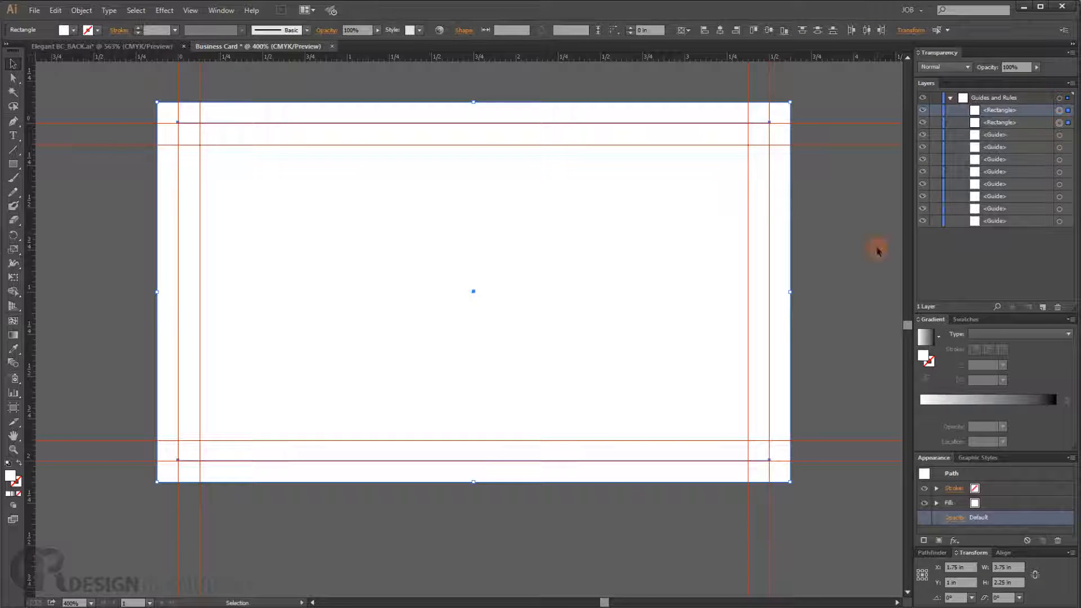
click(940, 552)
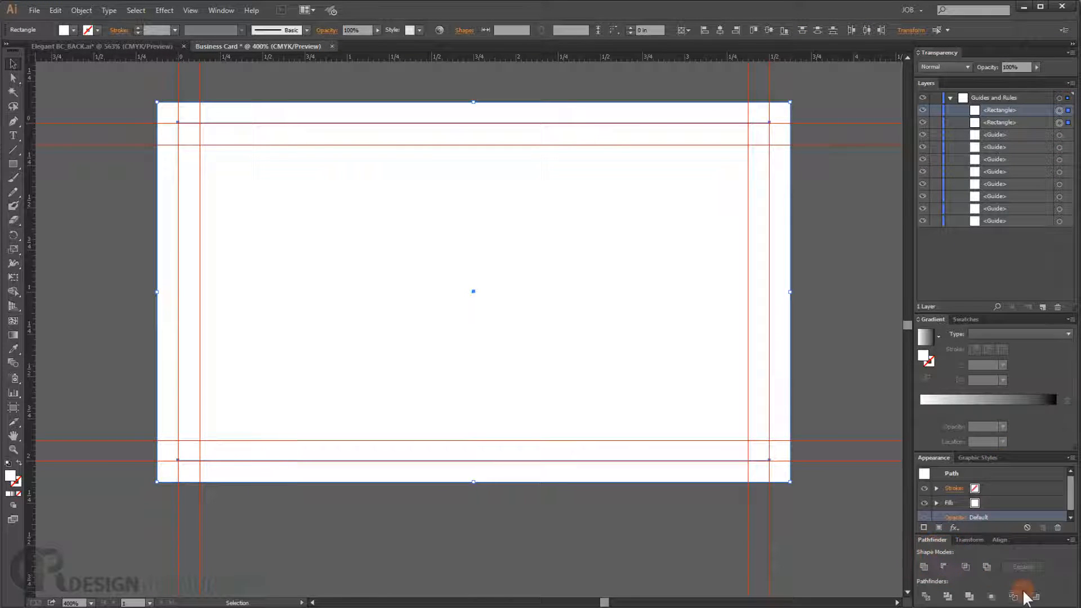
click(966, 567)
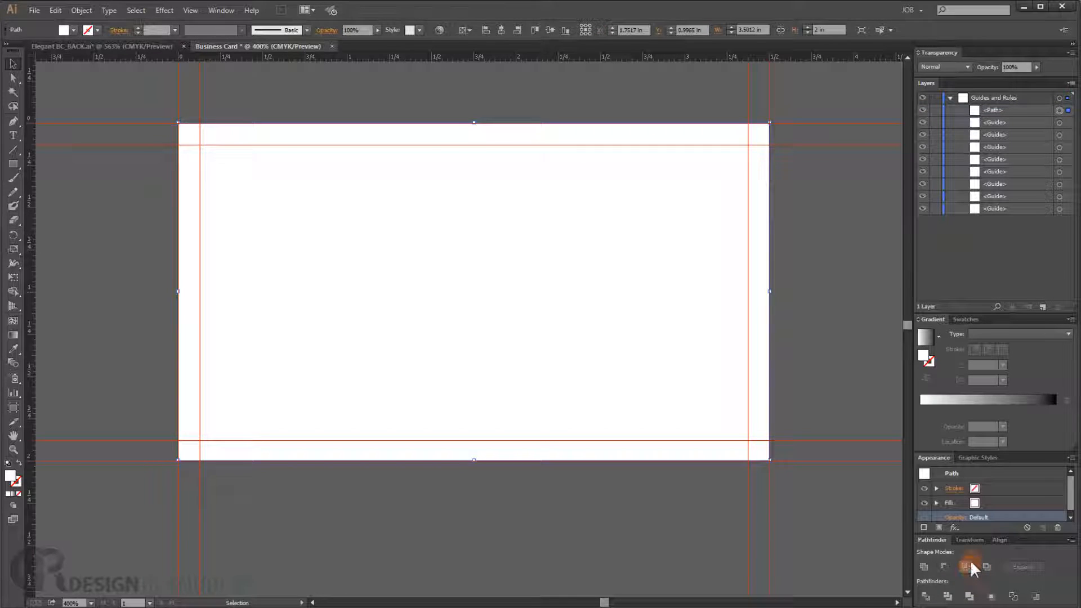
key(ctrl+z)
click(986, 565)
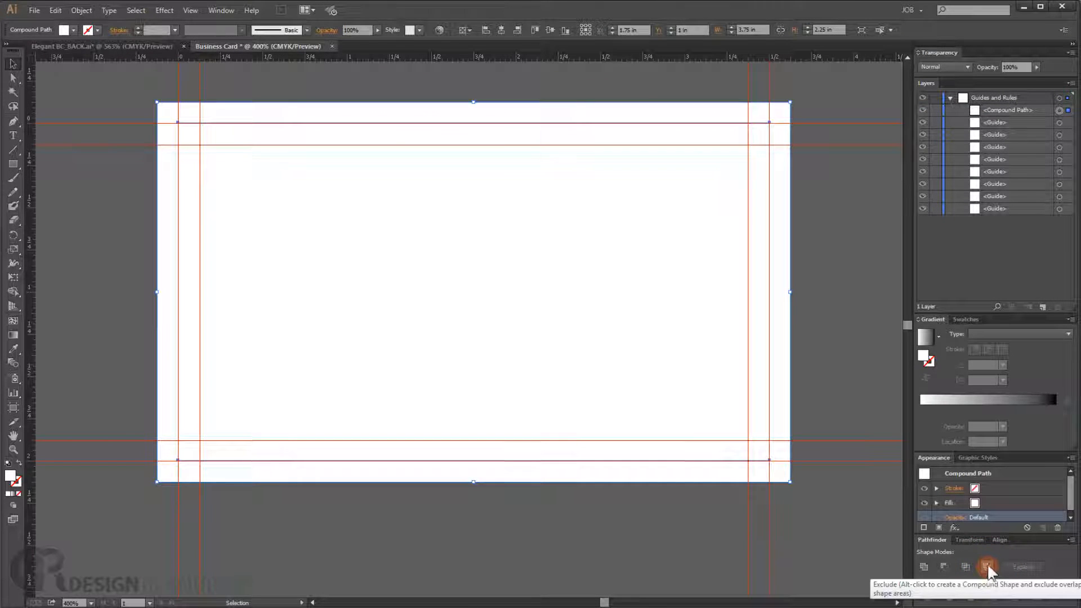
- Toggle the compound path's lock in the Layers panel, then undo back to the two separate rectangles
click(923, 111)
click(923, 111)
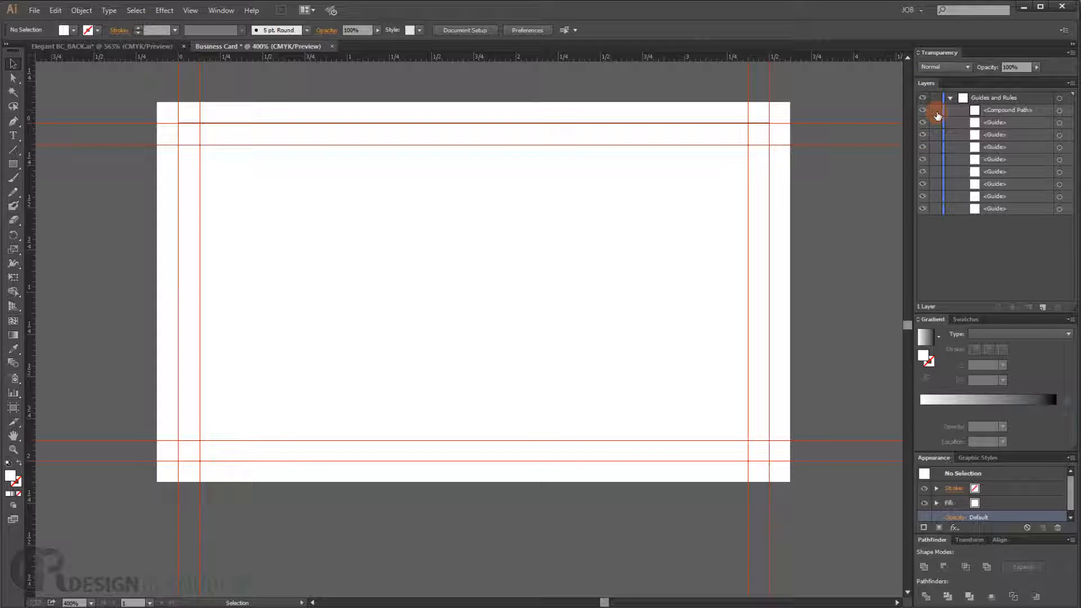
click(934, 112)
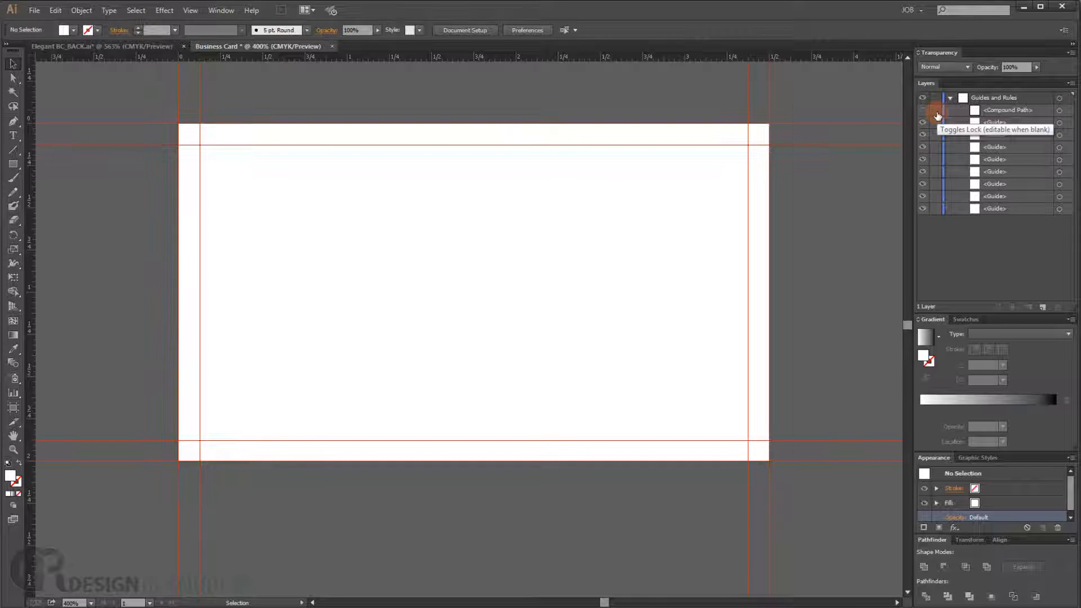
key(ctrl+z)
key(ctrl+z)
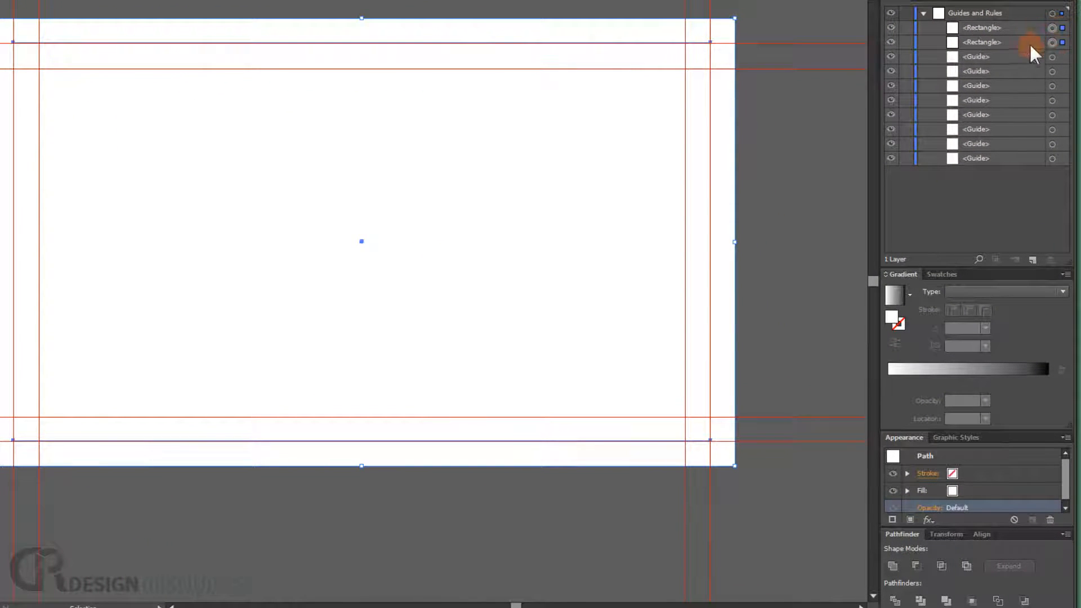
- Combine the two selected rectangles into a frame with Pathfinder Exclude and reselect it
click(967, 565)
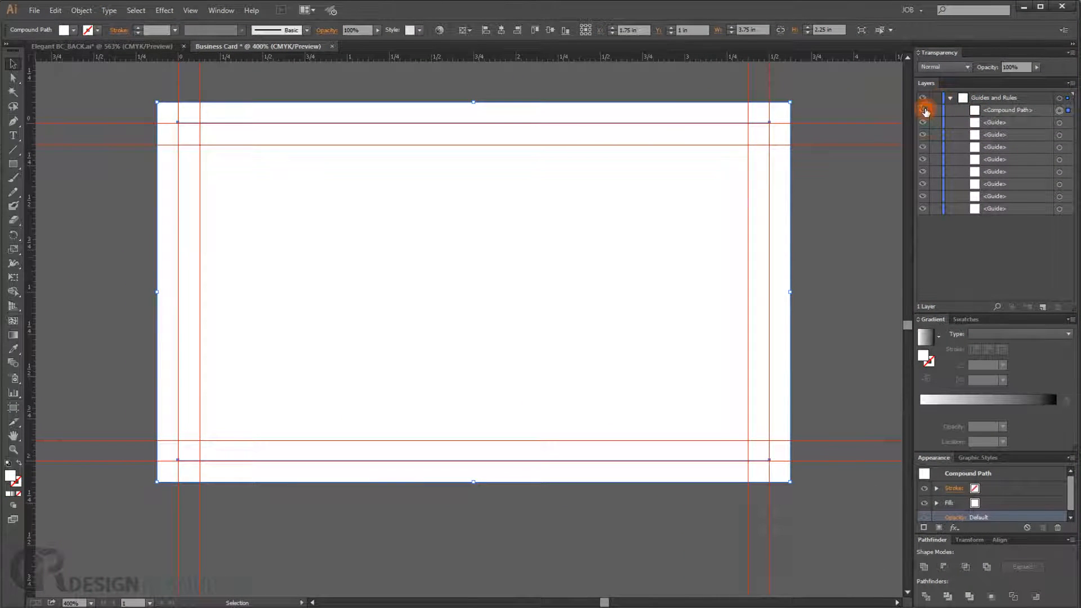
click(926, 111)
click(1062, 111)
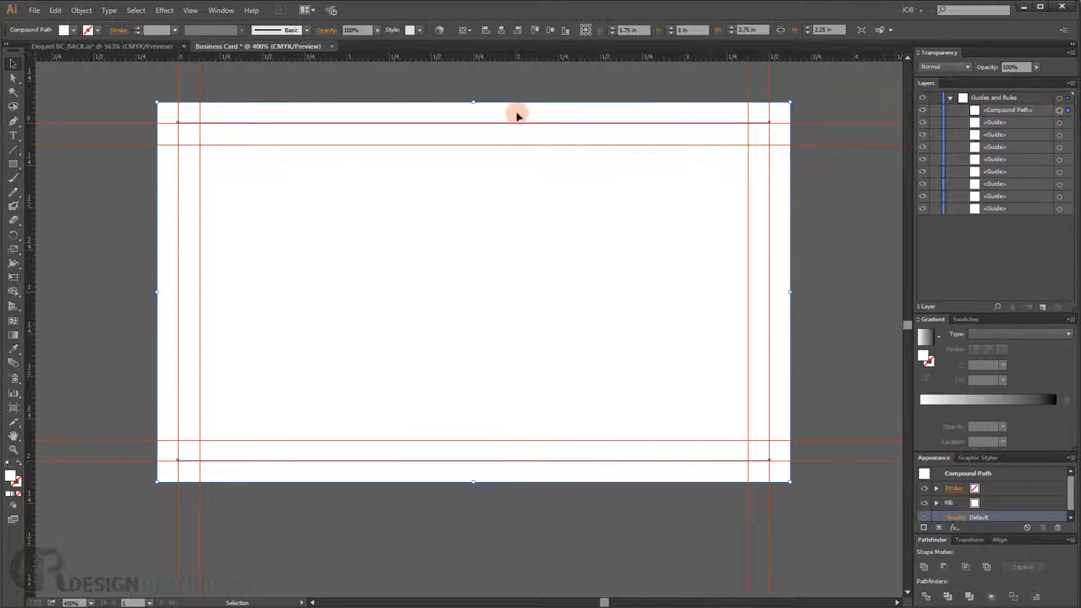
- Fill the frame with the 50% grey swatch (K=50) and deselect it
click(73, 30)
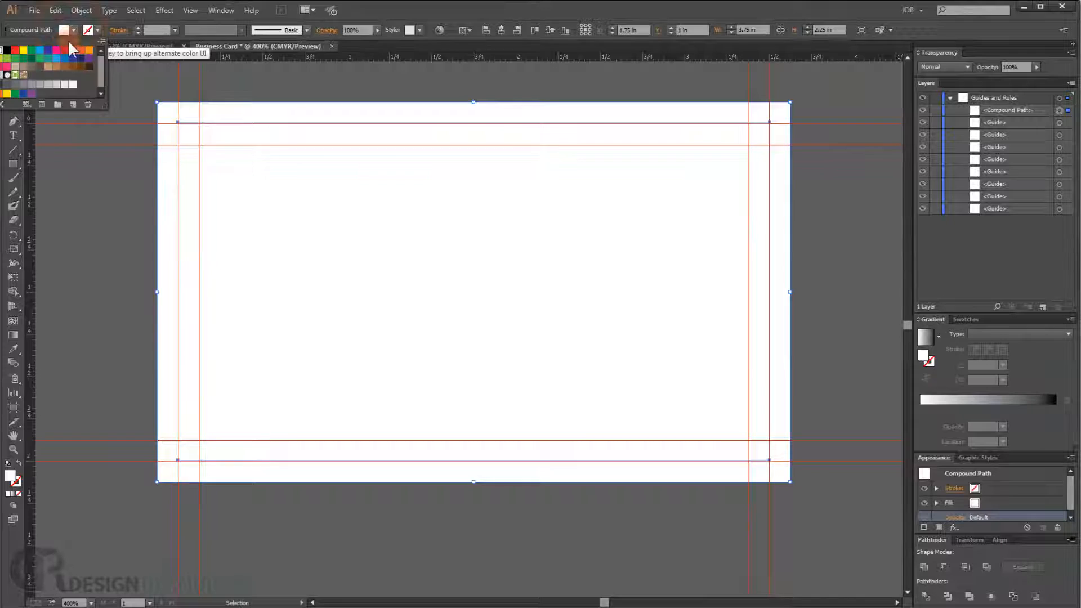
click(31, 85)
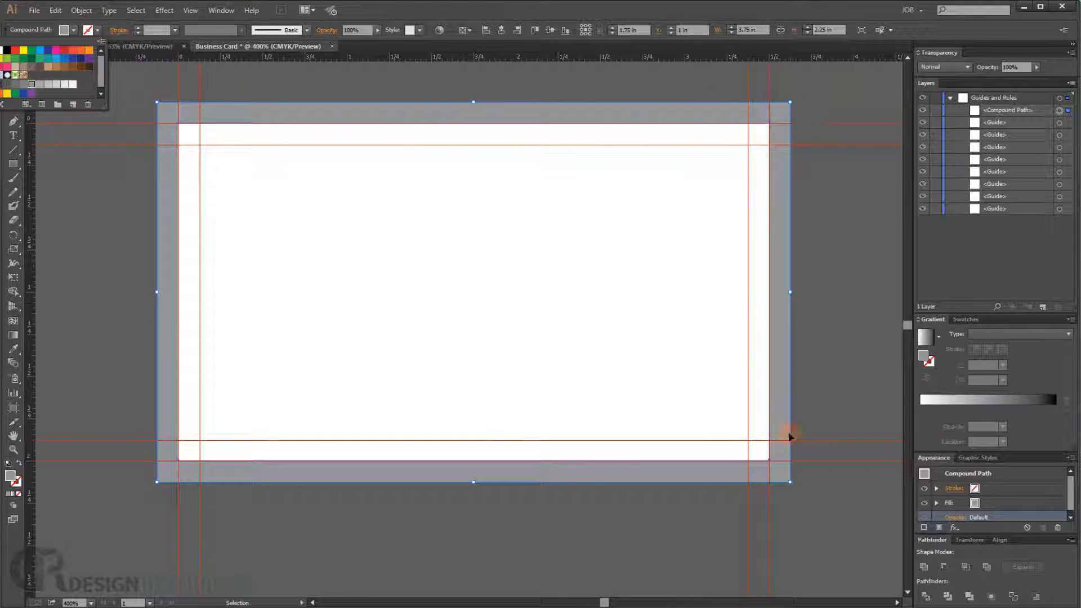
click(868, 526)
click(856, 514)
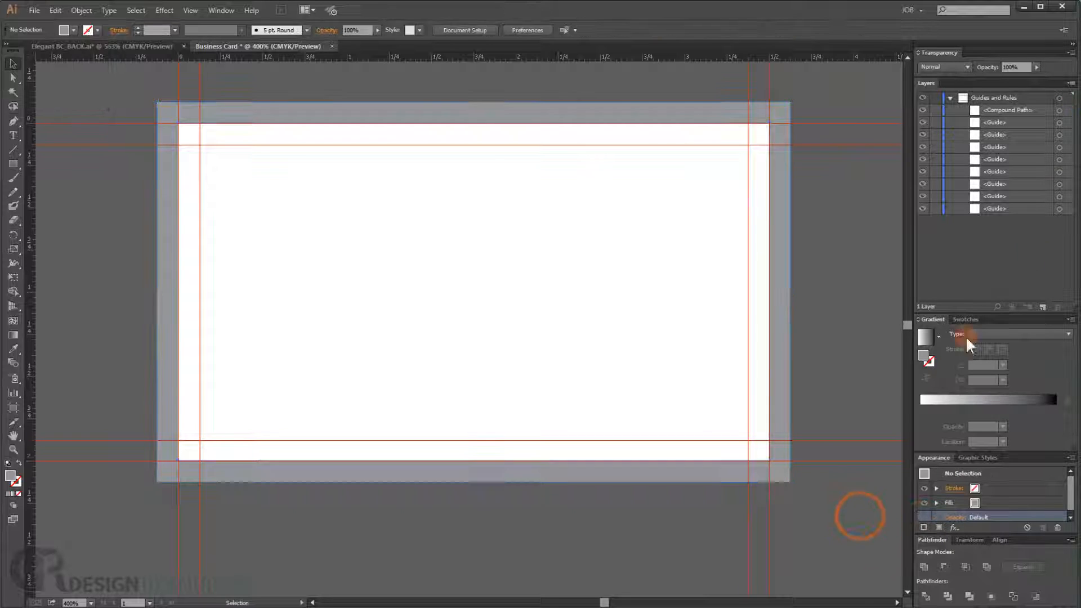
- Hide most of the guides by turning off their visibility in the Layers panel
click(1012, 123)
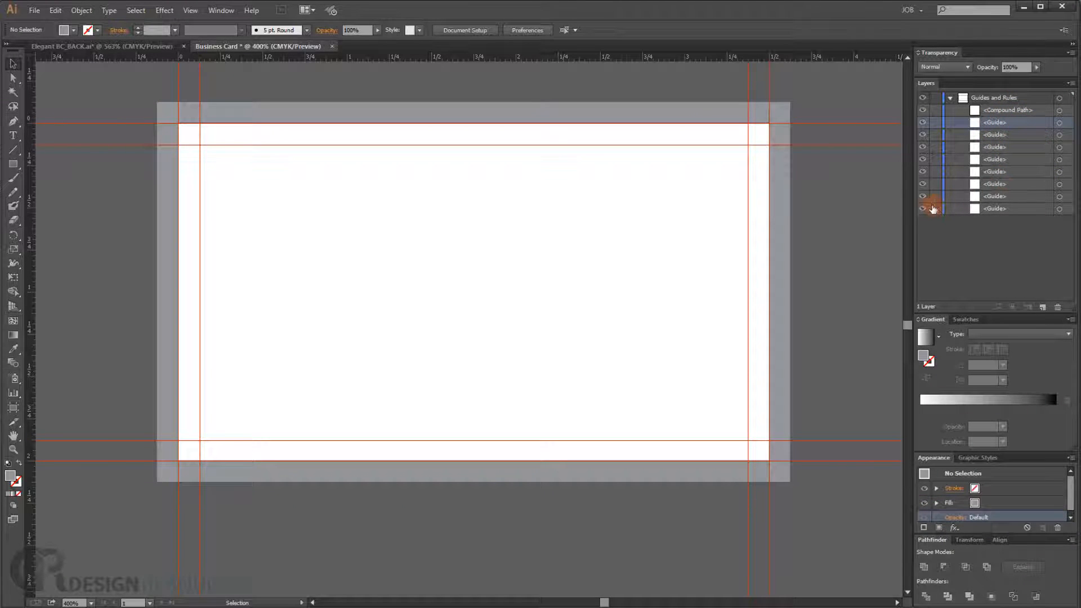
drag(923, 211, 928, 164)
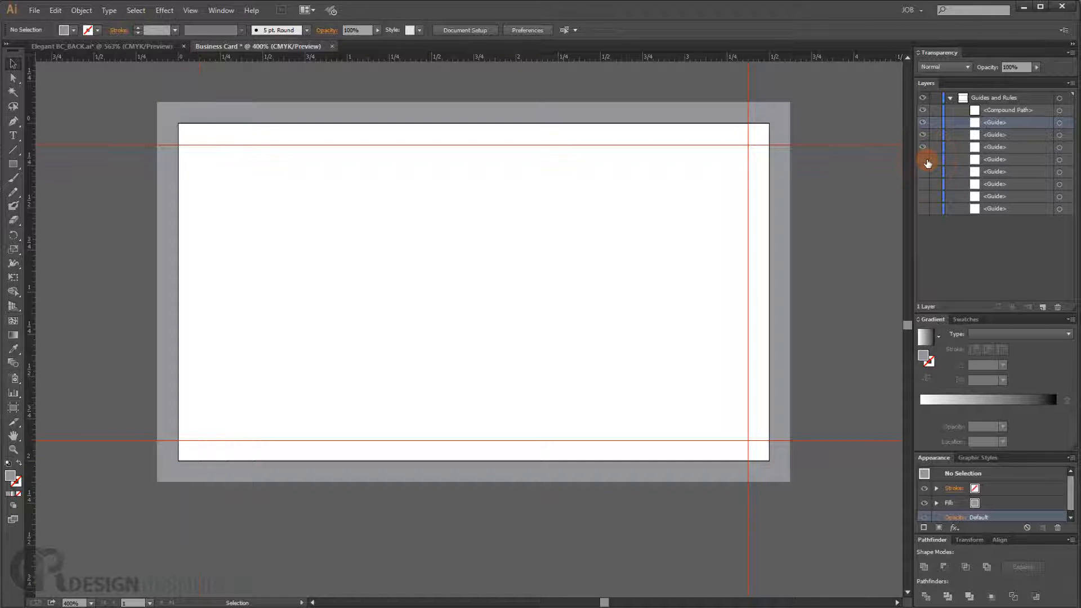
- Show one more guide and delete the lowest guides from the Guides and Rules layer
click(927, 162)
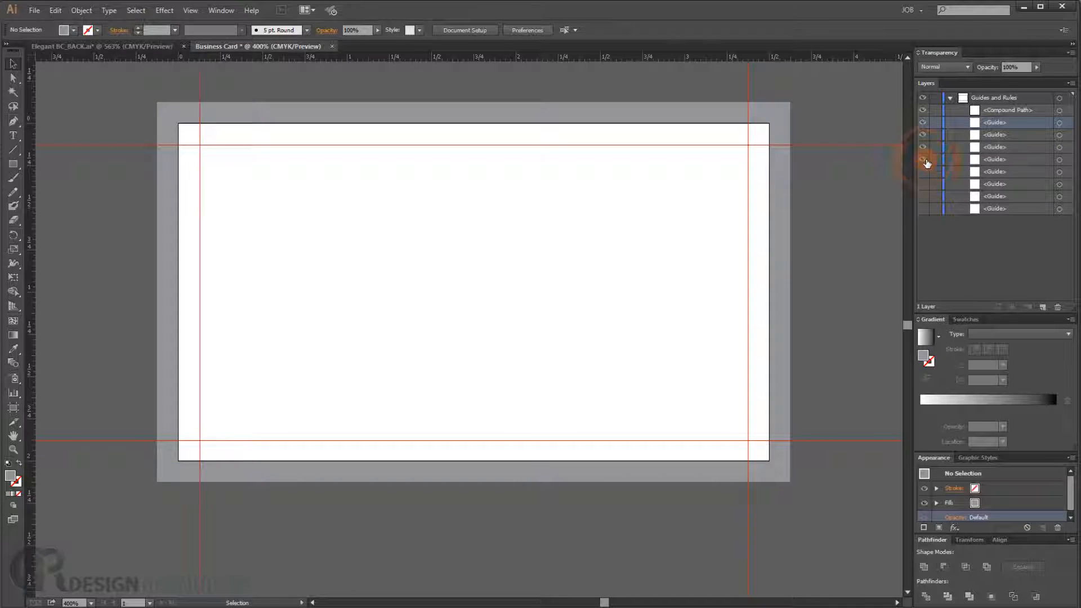
click(994, 173)
shift+click(1006, 206)
drag(1004, 208, 1057, 306)
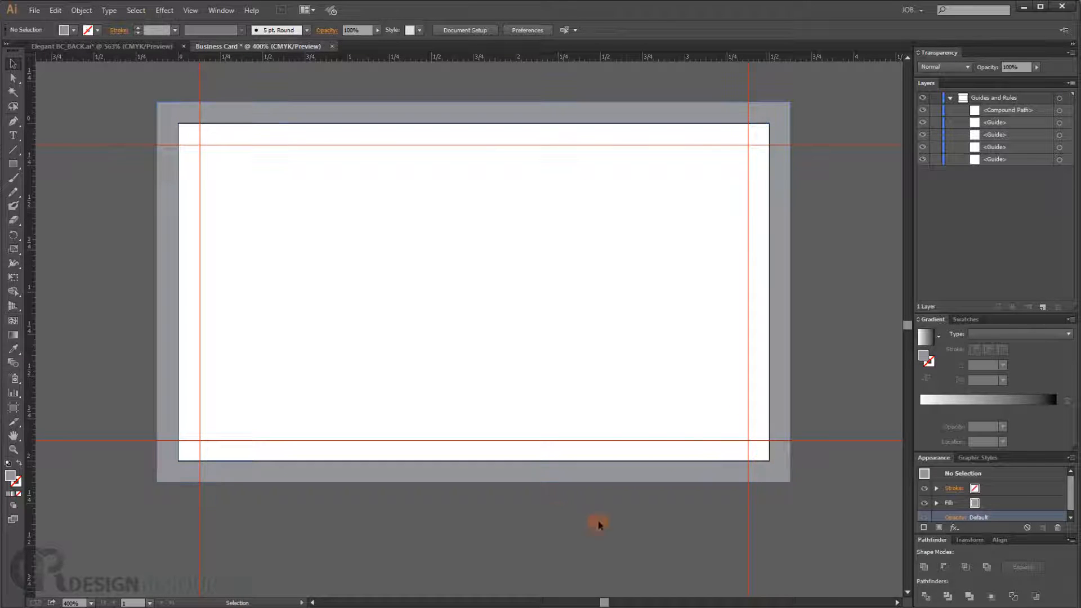
- Draw a 3.5 x 2 in rectangle along the card's trim edge
click(13, 164)
drag(180, 123, 769, 460)
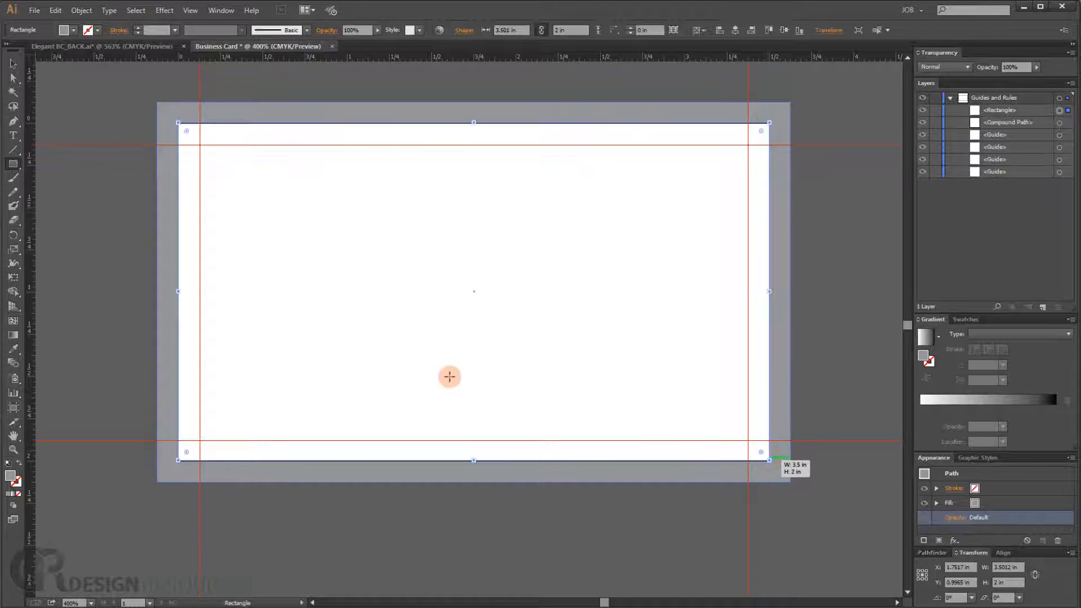
- Set the rectangle's fill to none and its stroke to a blue swatch, checking the reference card document
click(72, 31)
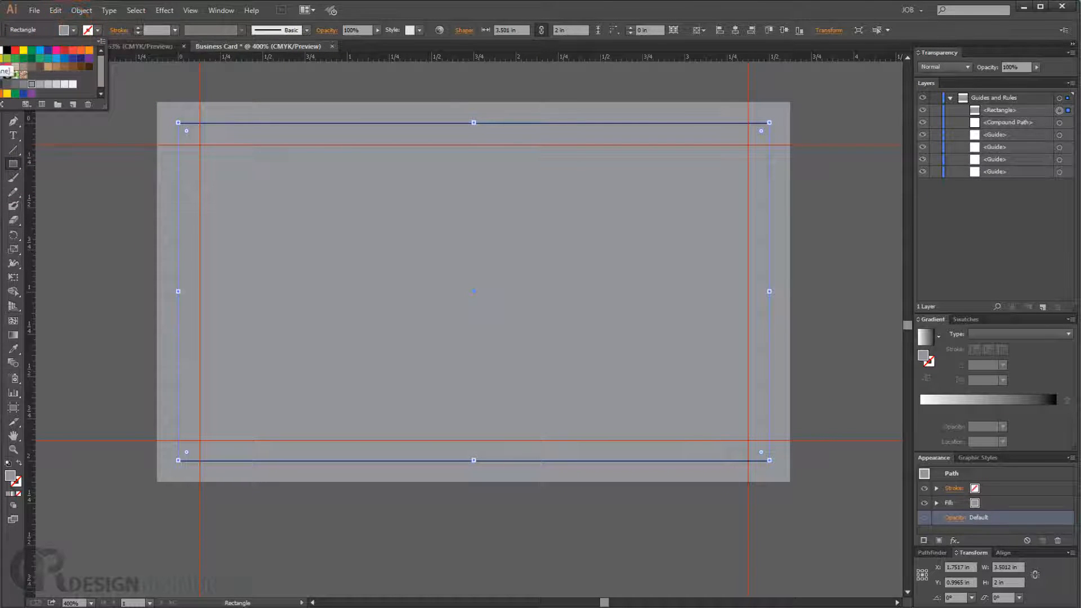
click(1, 51)
click(96, 32)
click(96, 32)
click(96, 32)
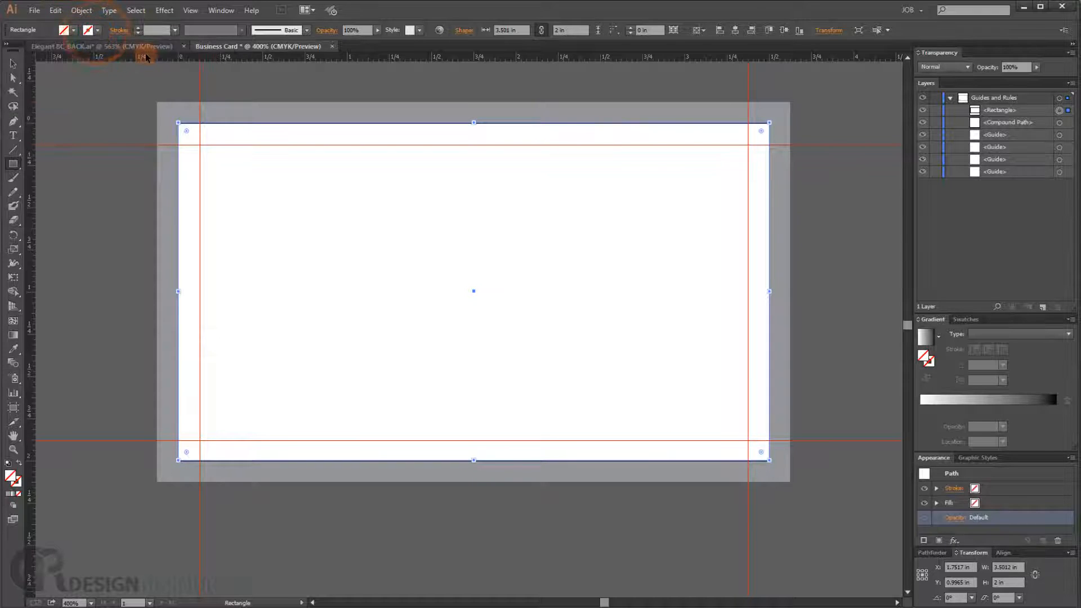
click(131, 45)
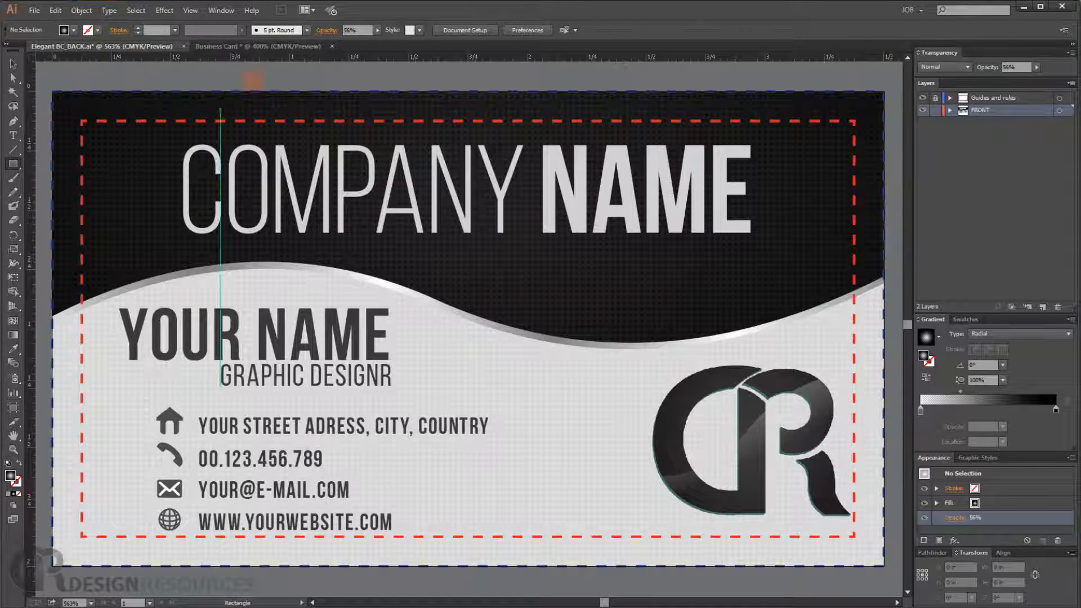
click(204, 45)
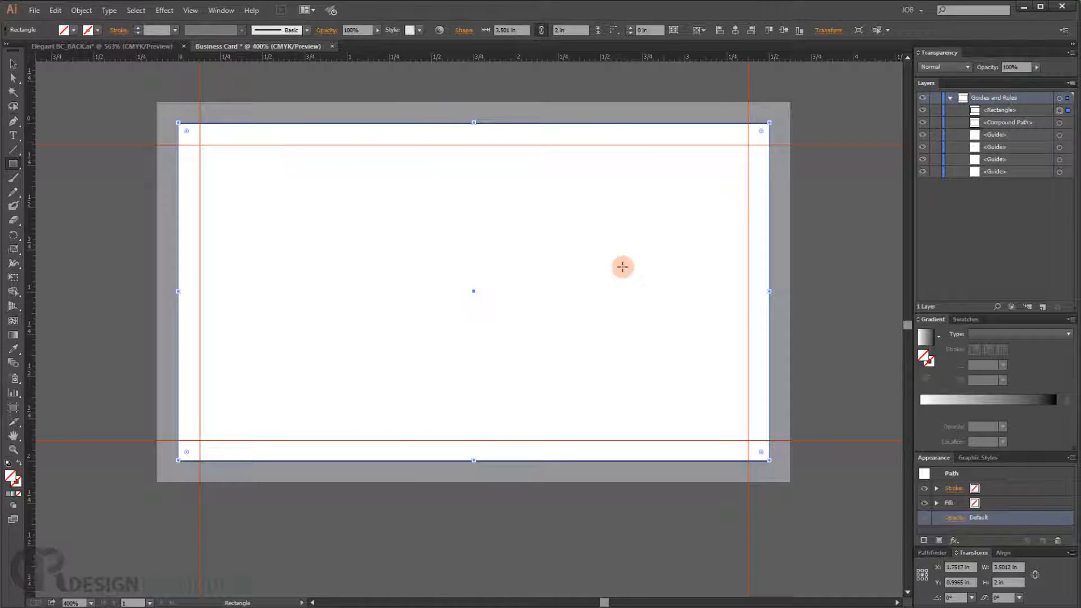
click(97, 29)
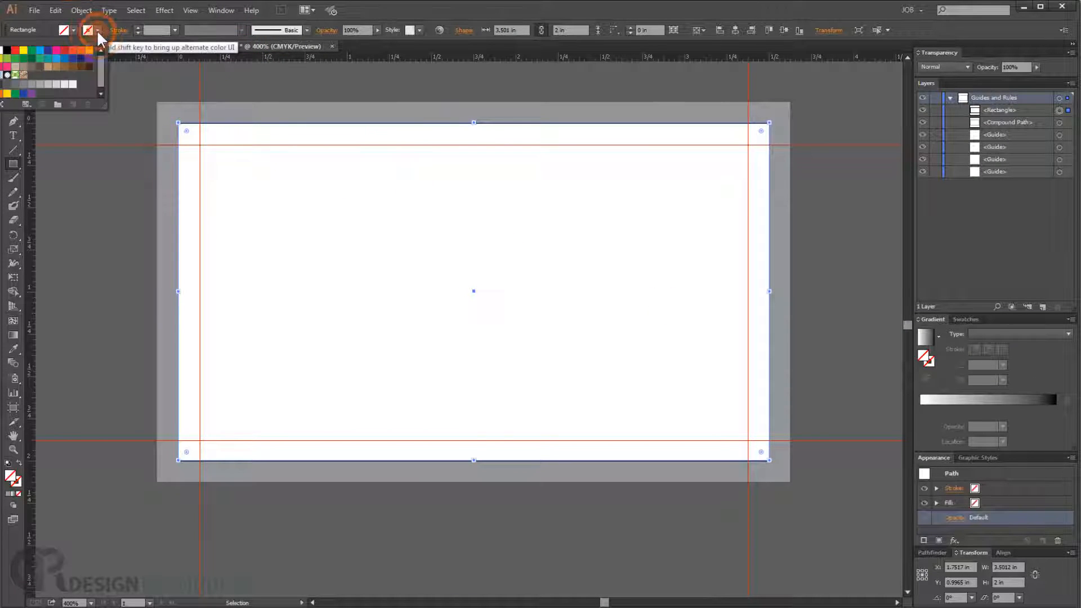
click(47, 51)
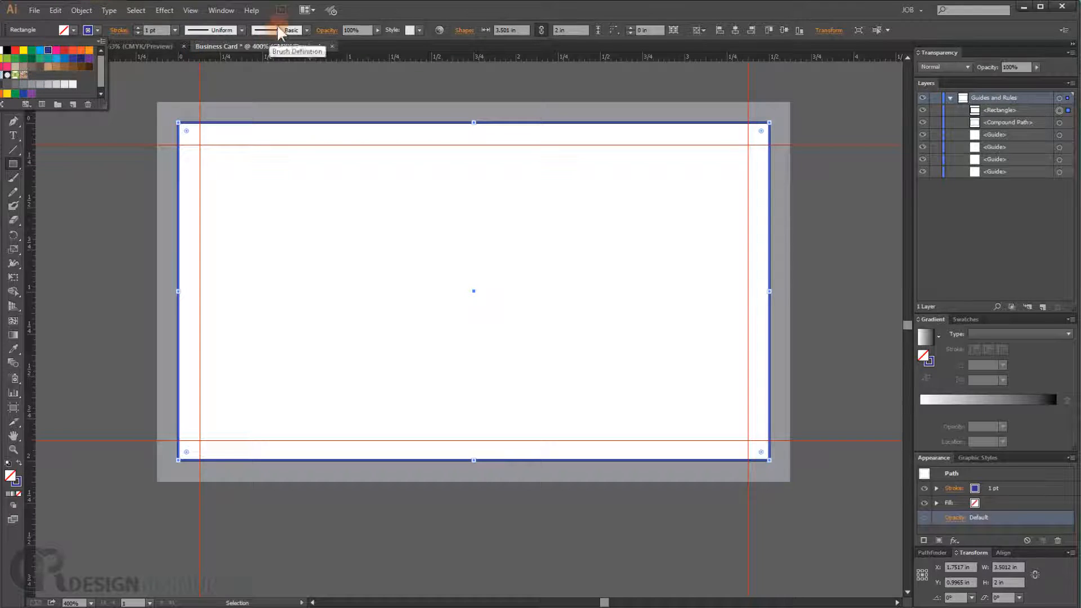
- Turn on a dashed line for the rectangle's stroke
click(405, 16)
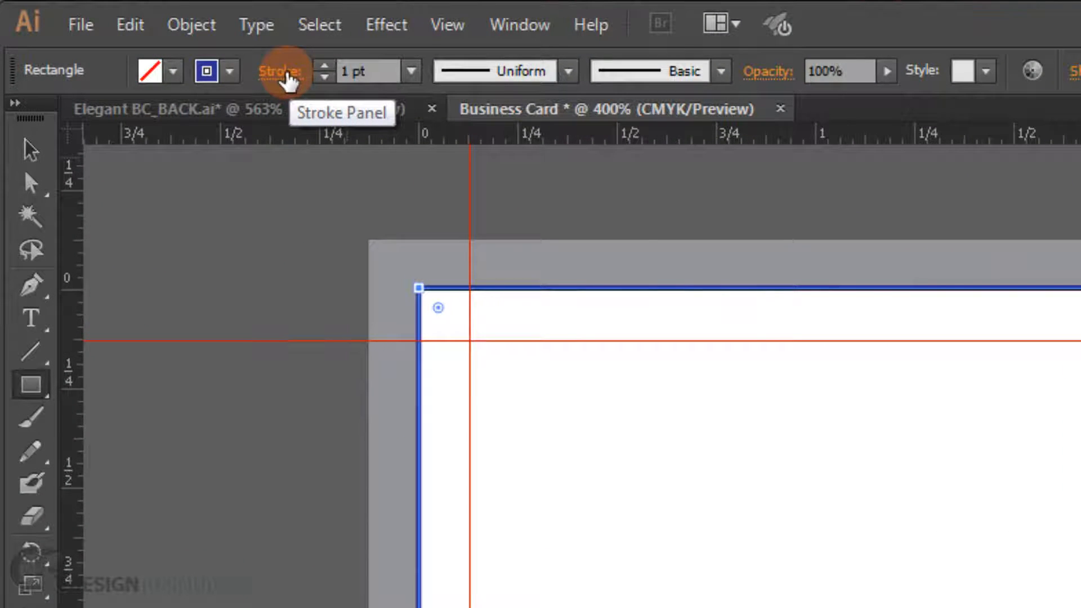
click(287, 76)
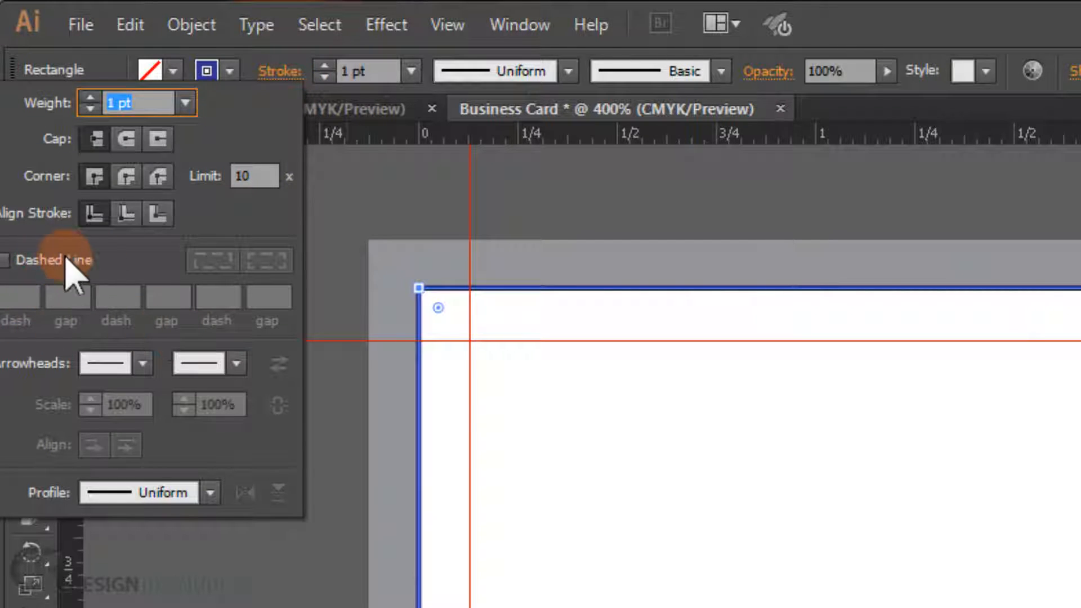
click(5, 260)
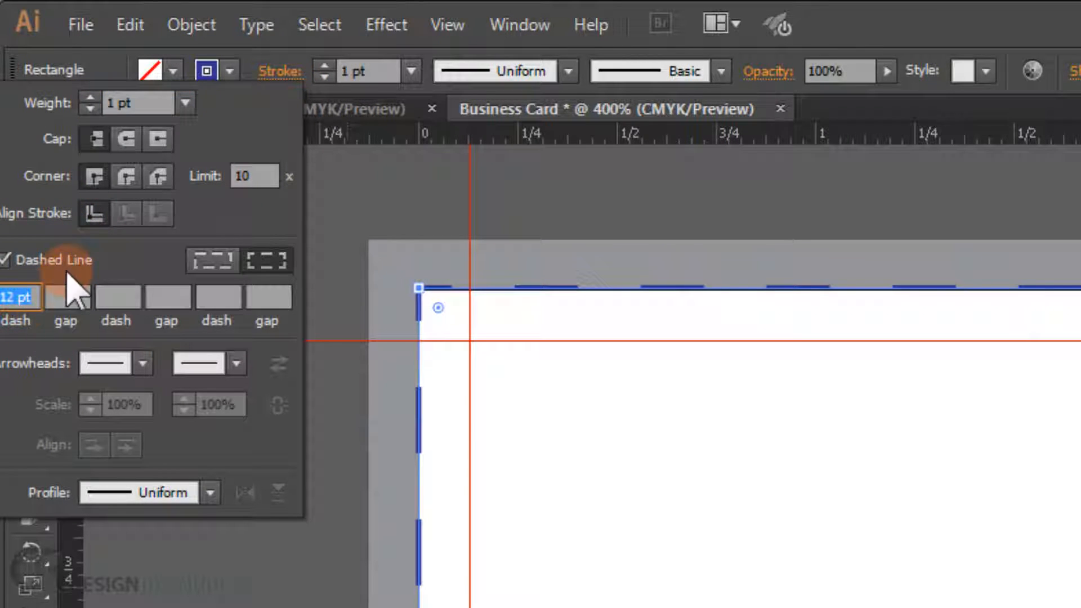
click(69, 293)
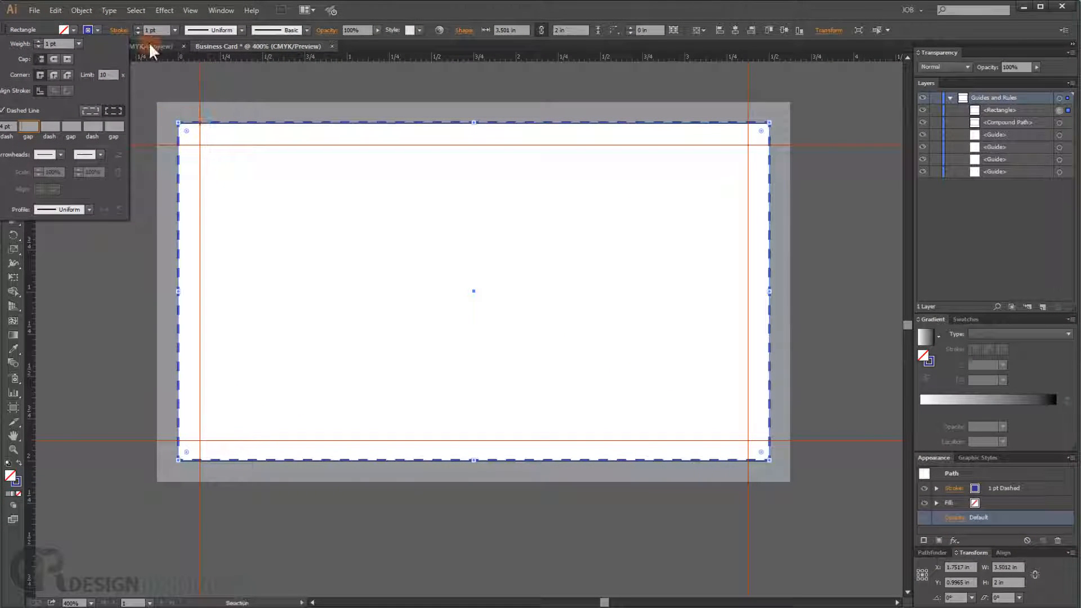
click(161, 28)
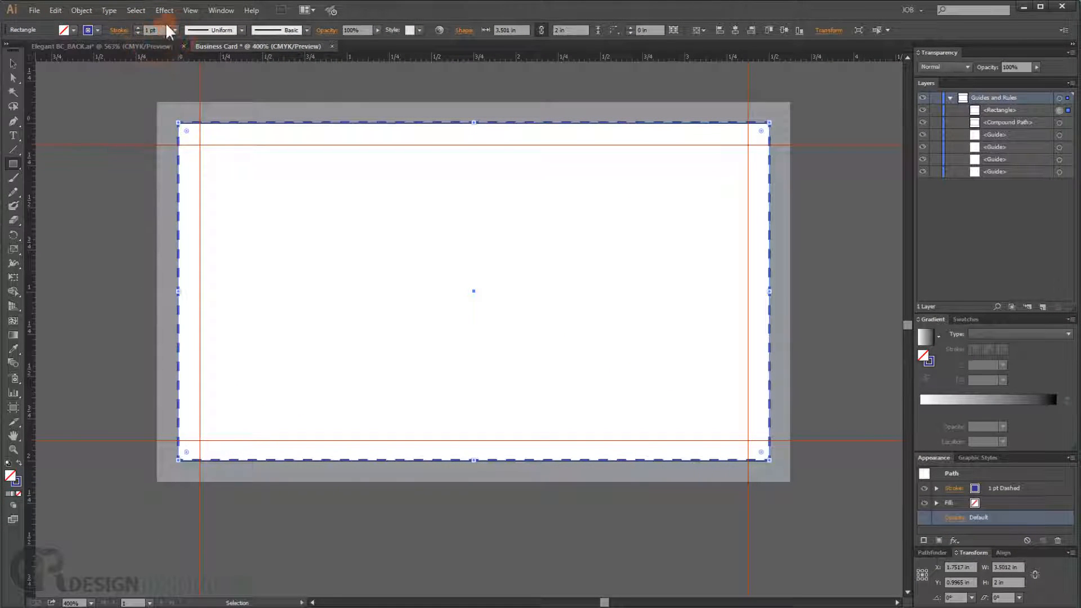
click(137, 32)
click(137, 28)
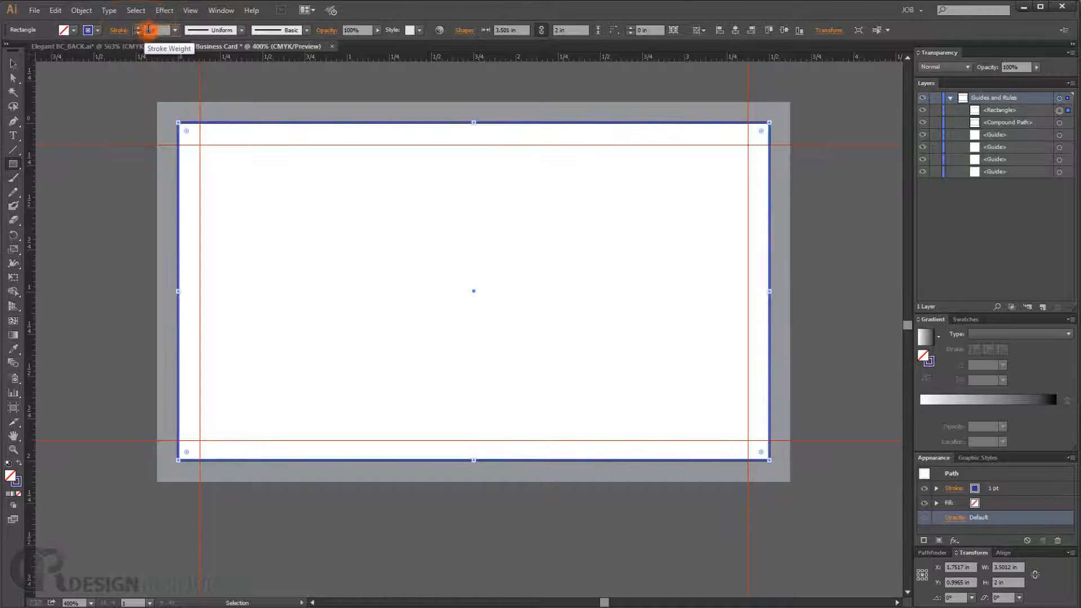
- Set the rectangle's stroke weight to 0.5 pt and make it a dashed line
click(175, 30)
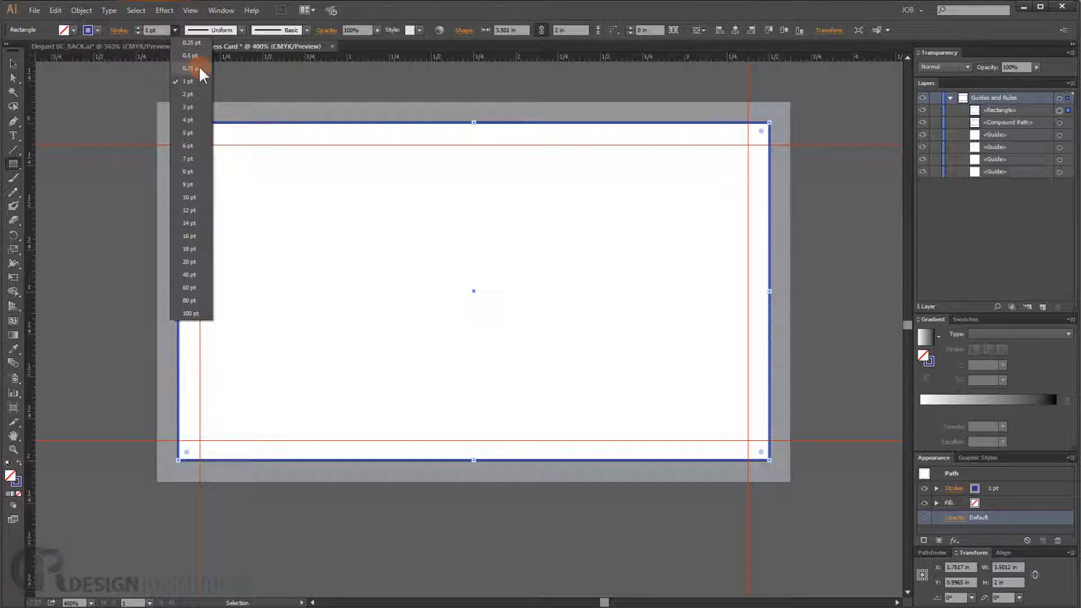
click(191, 57)
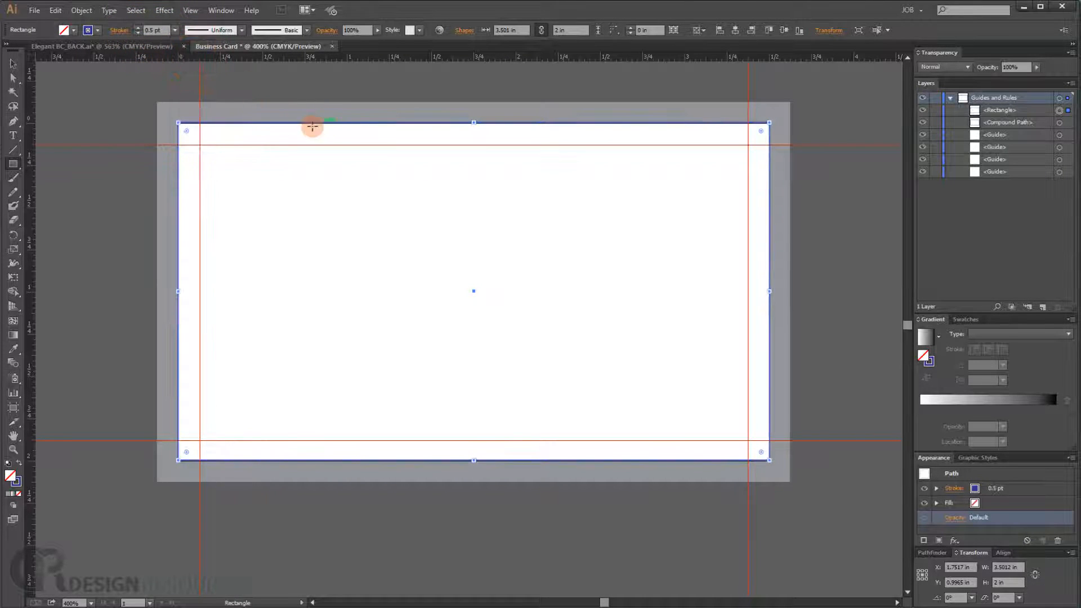
click(123, 29)
click(3, 111)
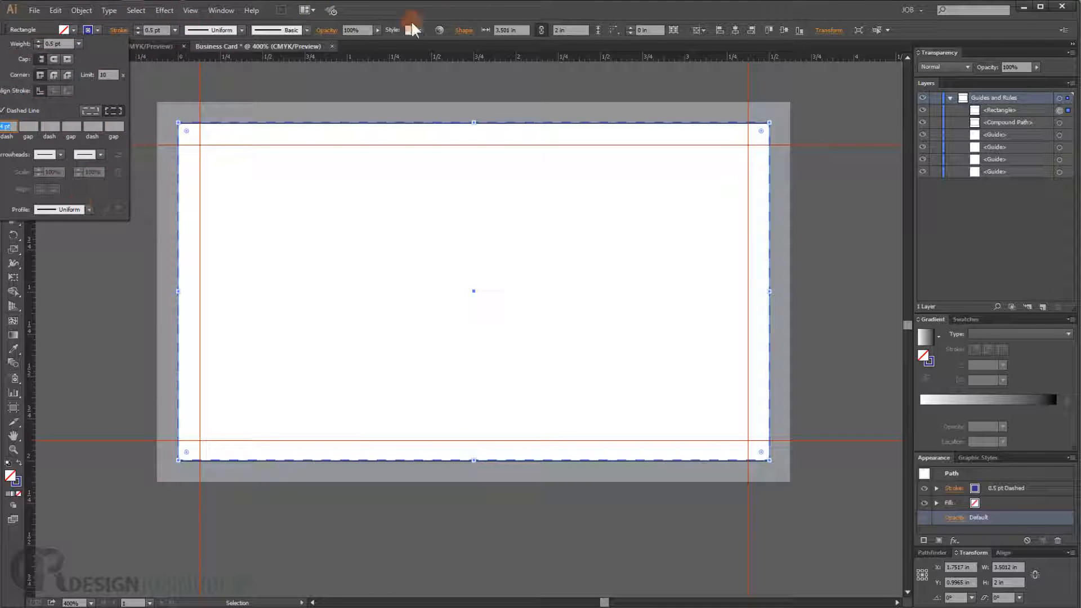
click(448, 15)
key(m)
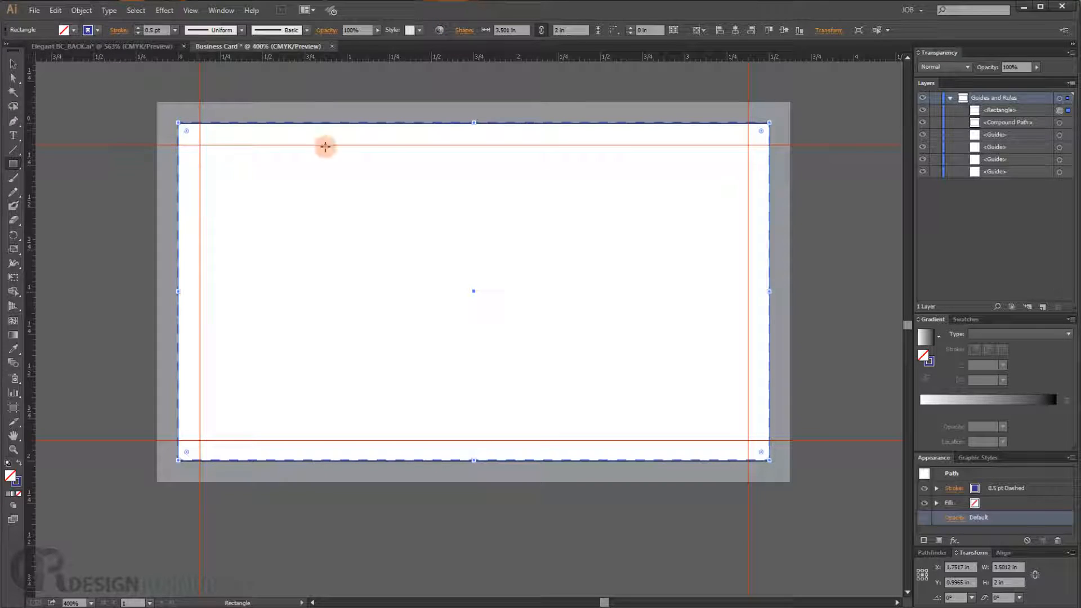
- Duplicate the dashed rectangle and shrink the copy inward to the safe-area guides, about 3.25 x 1.75 in
click(1023, 111)
drag(1039, 121, 1042, 308)
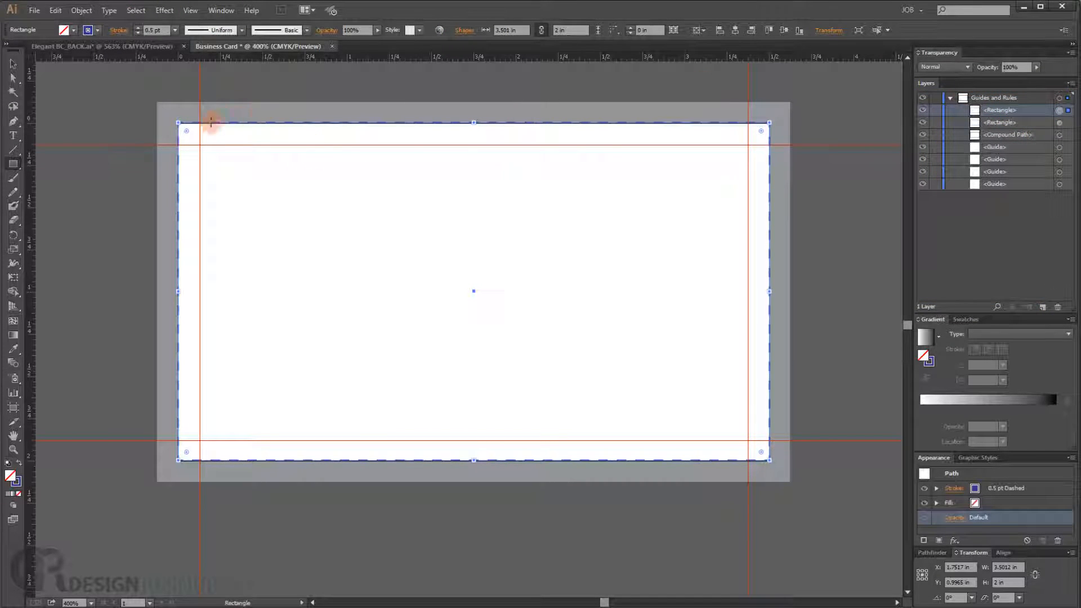
drag(177, 124, 200, 145)
drag(770, 460, 749, 440)
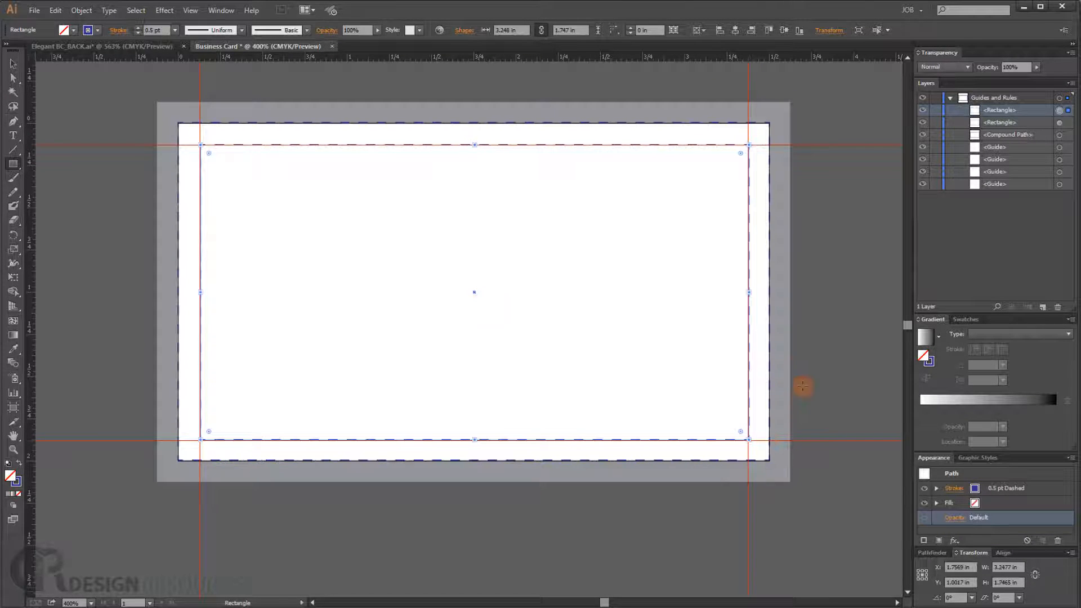
- Give the inner dashed rectangle a red stroke swatch
click(97, 30)
click(64, 50)
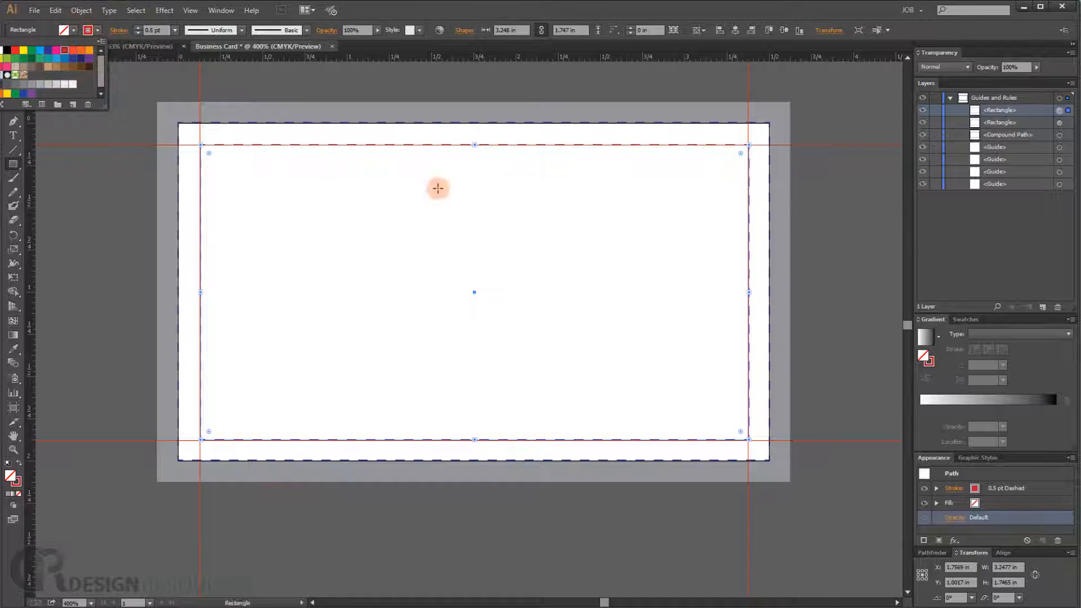
click(837, 228)
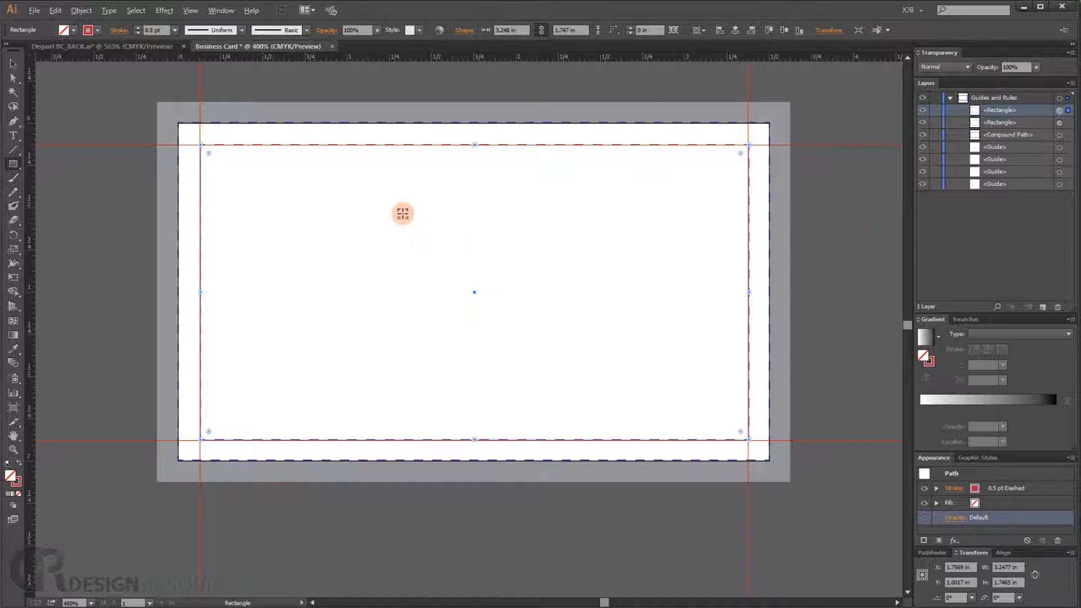
scroll(402, 213, up, 1)
scroll(417, 210, down, 1)
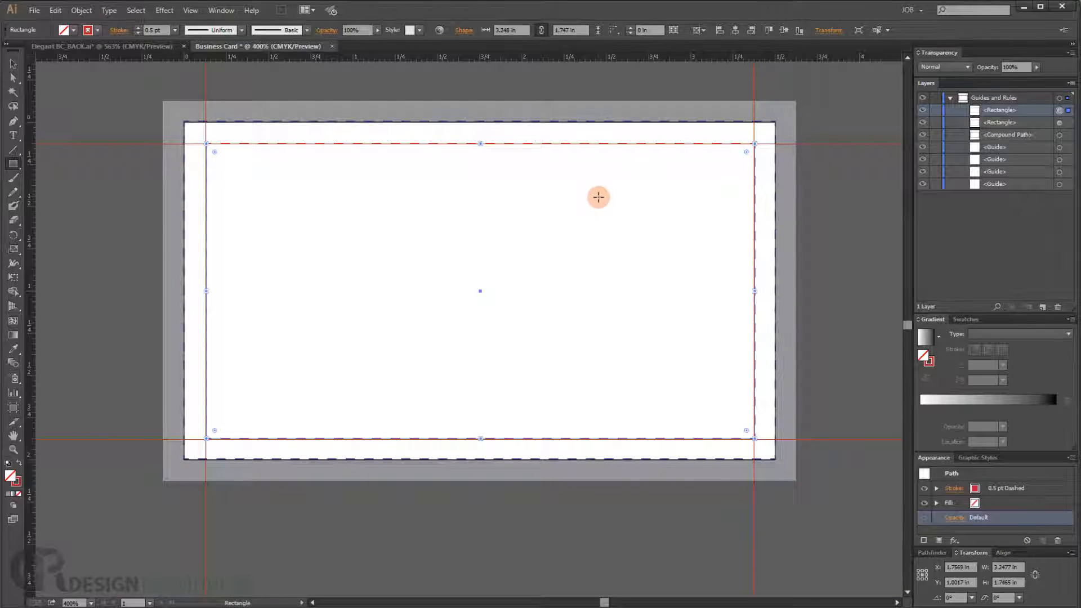
- Hide the guides and deselect everything
key(ctrl+semicolon)
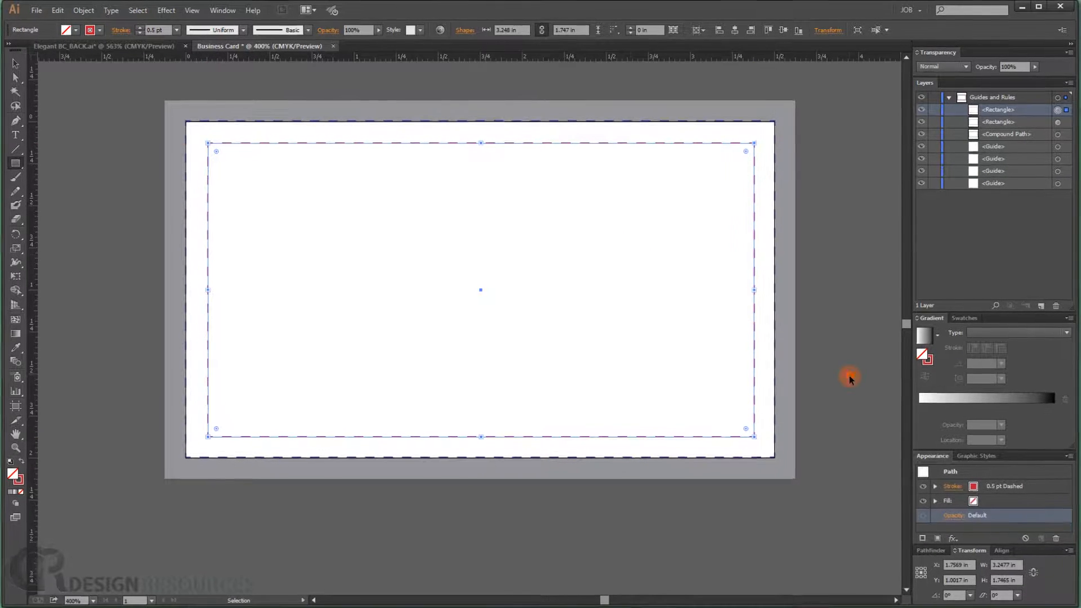
key(ctrl+shift+a)
key(ctrl+plus)
drag(391, 253, 330, 280)
scroll(334, 278, down, 1)
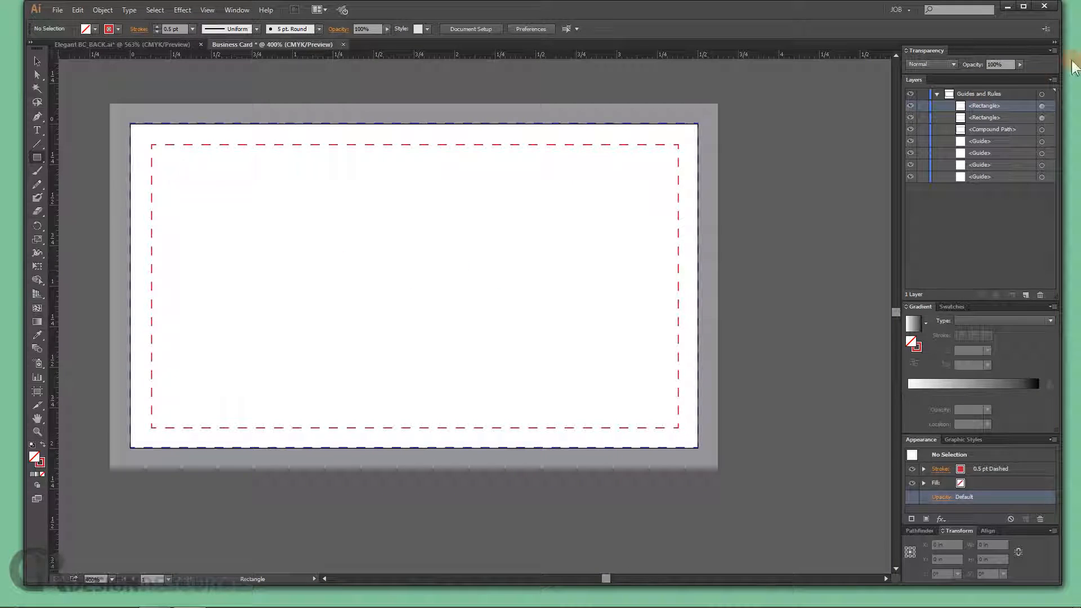
- Add a new layer below Guides and Rules and lock the Guides and Rules layer
click(937, 93)
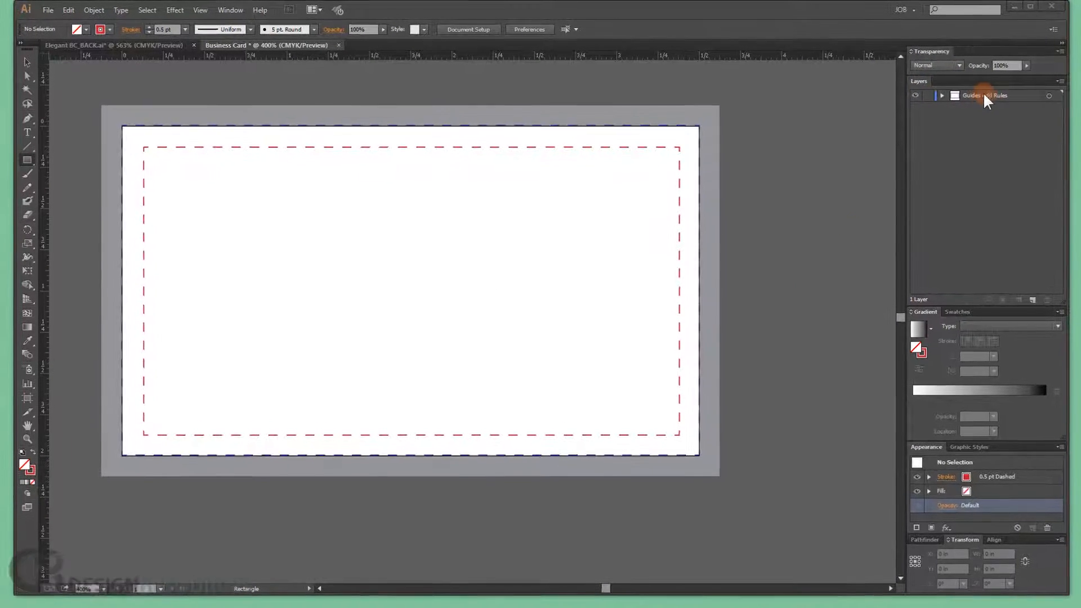
click(989, 98)
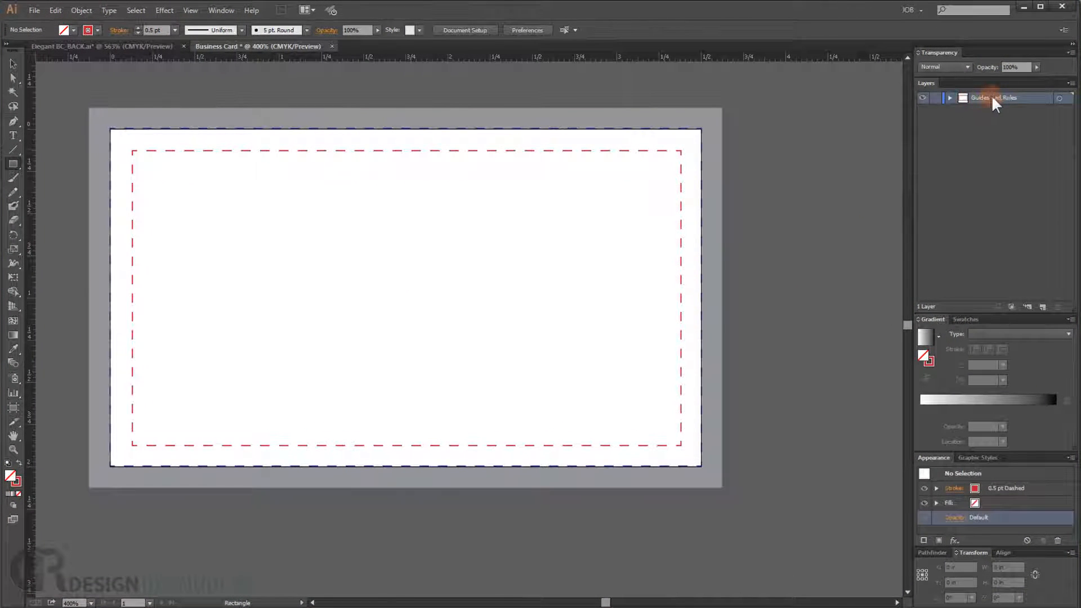
click(1042, 307)
drag(972, 111, 967, 97)
click(935, 99)
- Rename the new layer Front
click(983, 111)
click(982, 109)
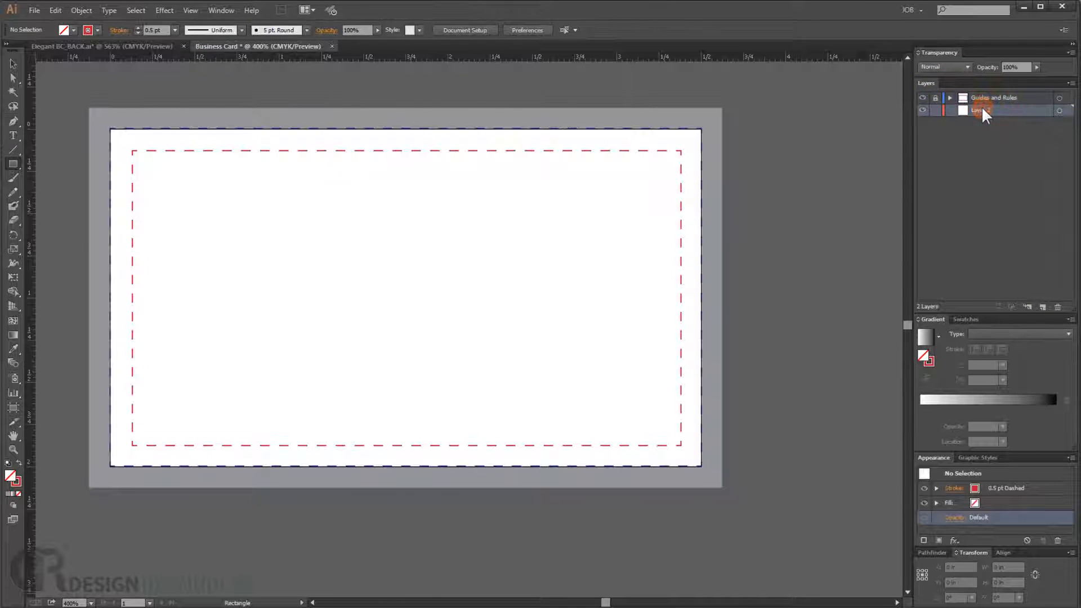
double_click(982, 109)
key(Return)
- Draw a 3.75 x 2.25 in rectangle covering the whole bleed area on the Front layer
key(m)
drag(12, 164, 62, 162)
drag(89, 107, 721, 488)
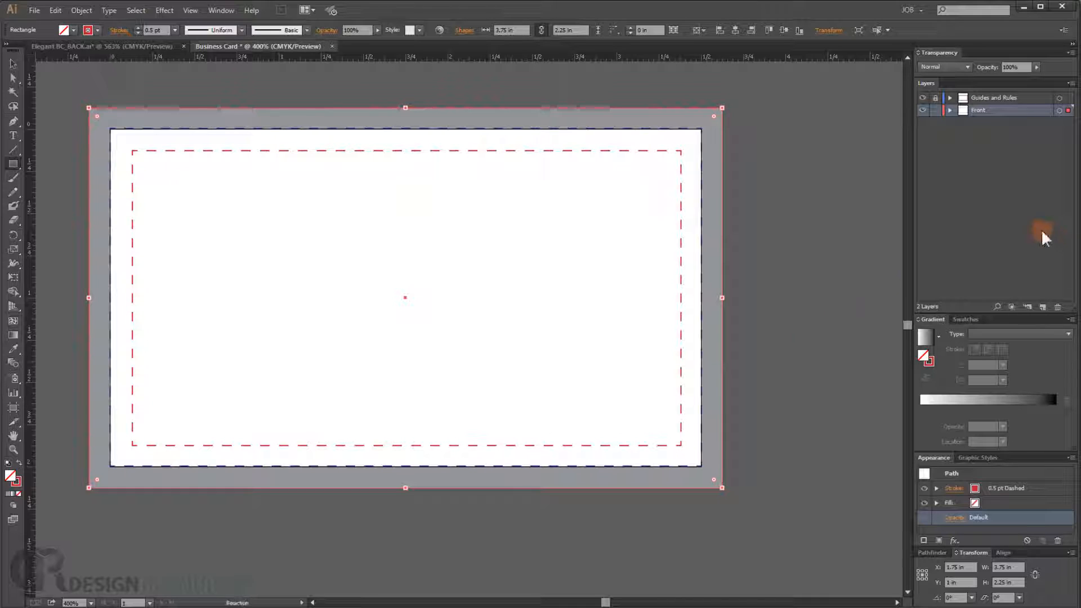
- Rename the new rectangle BG in the Front layer
click(950, 109)
click(994, 123)
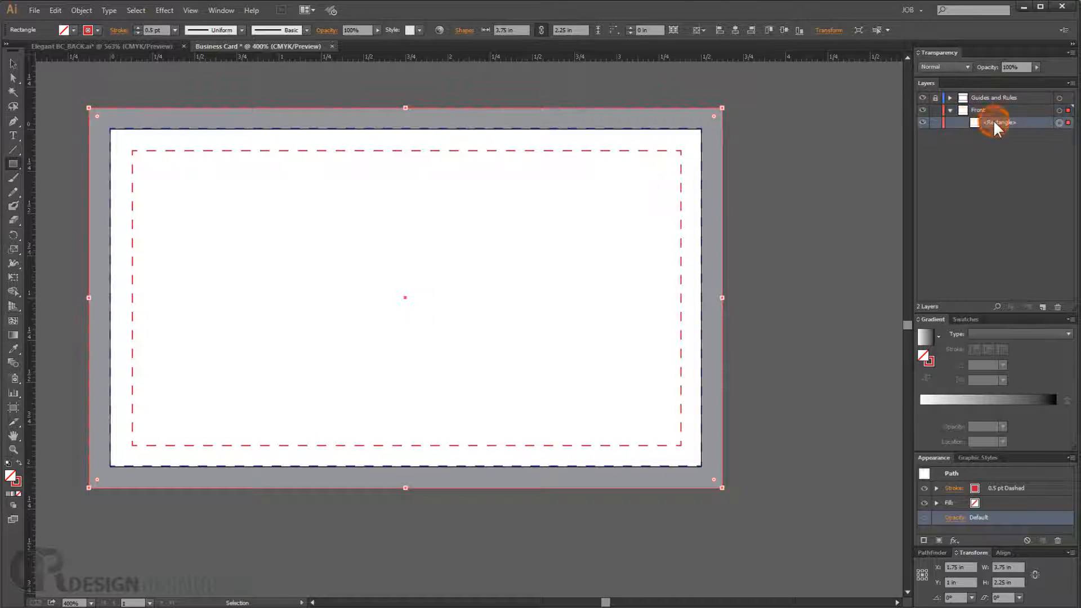
double_click(1001, 123)
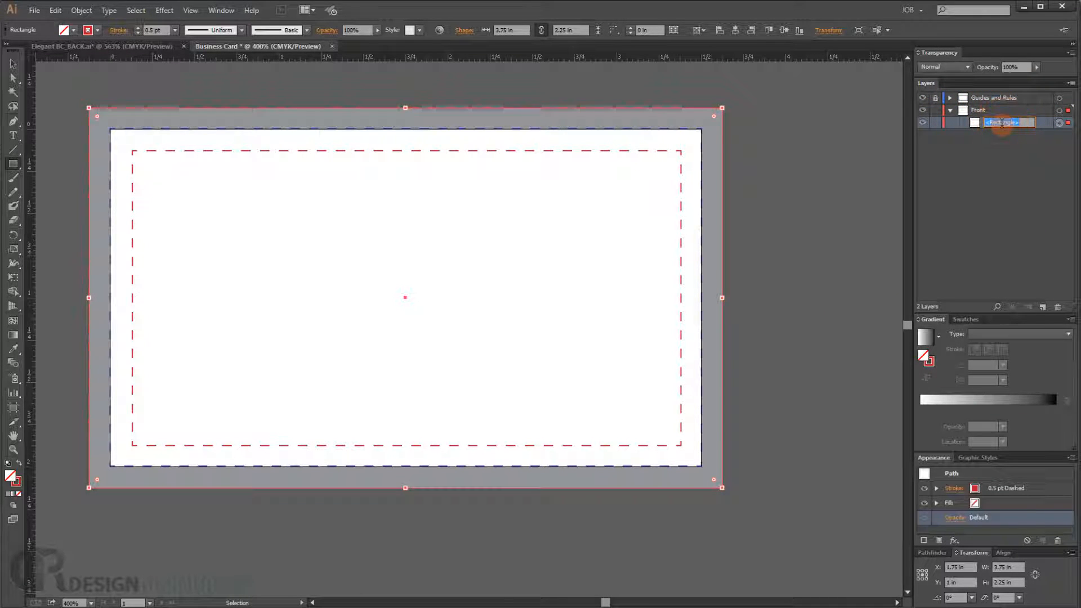
text(BG)
key(Return)
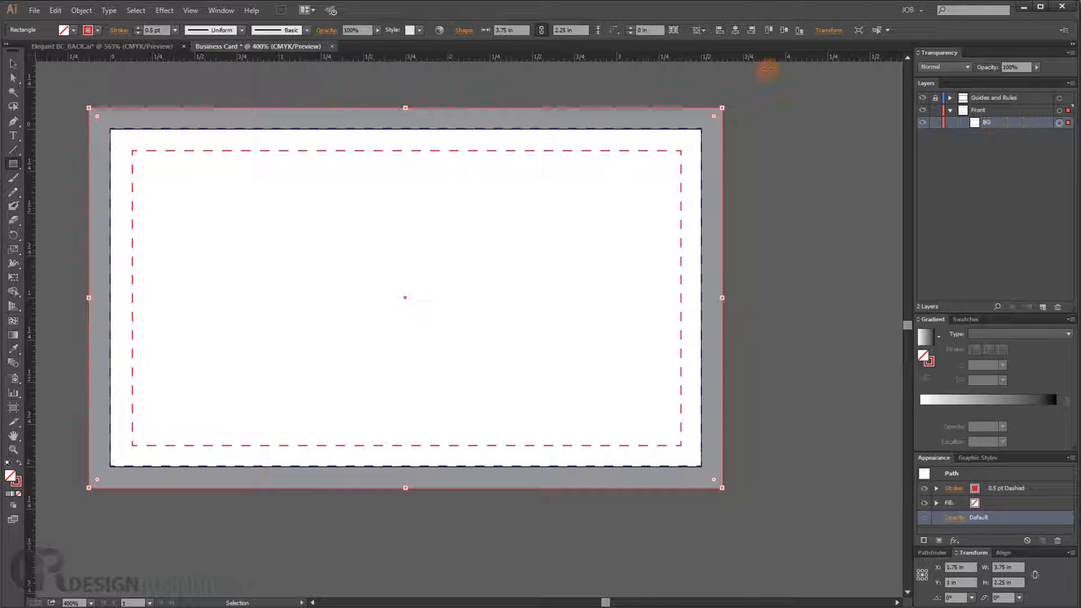
- Duplicate the BG rectangle within the Front layer
click(13, 163)
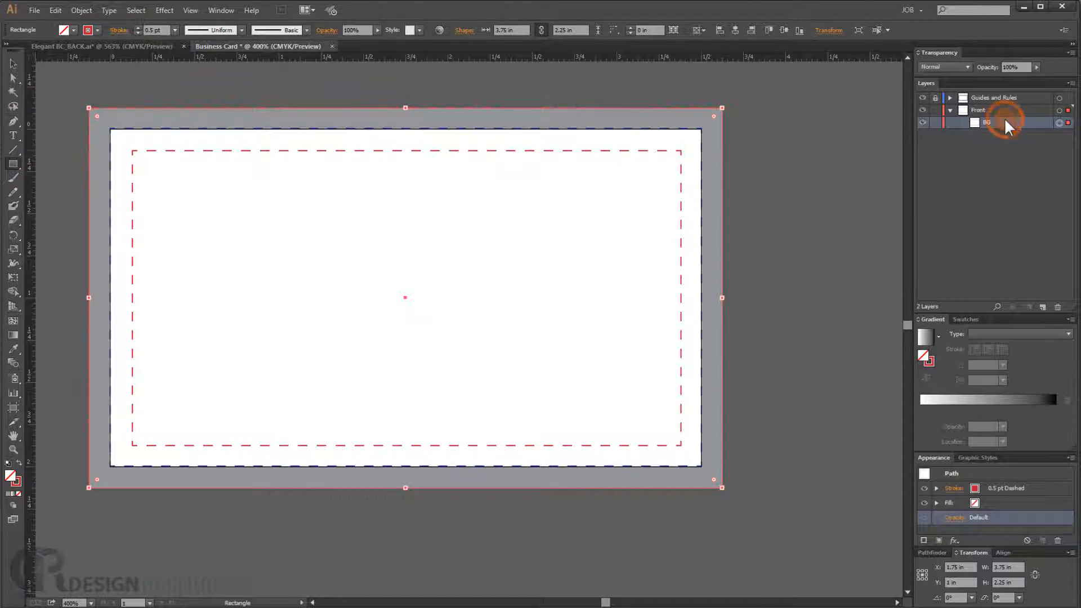
drag(1007, 126, 1055, 265)
drag(1042, 306, 1042, 306)
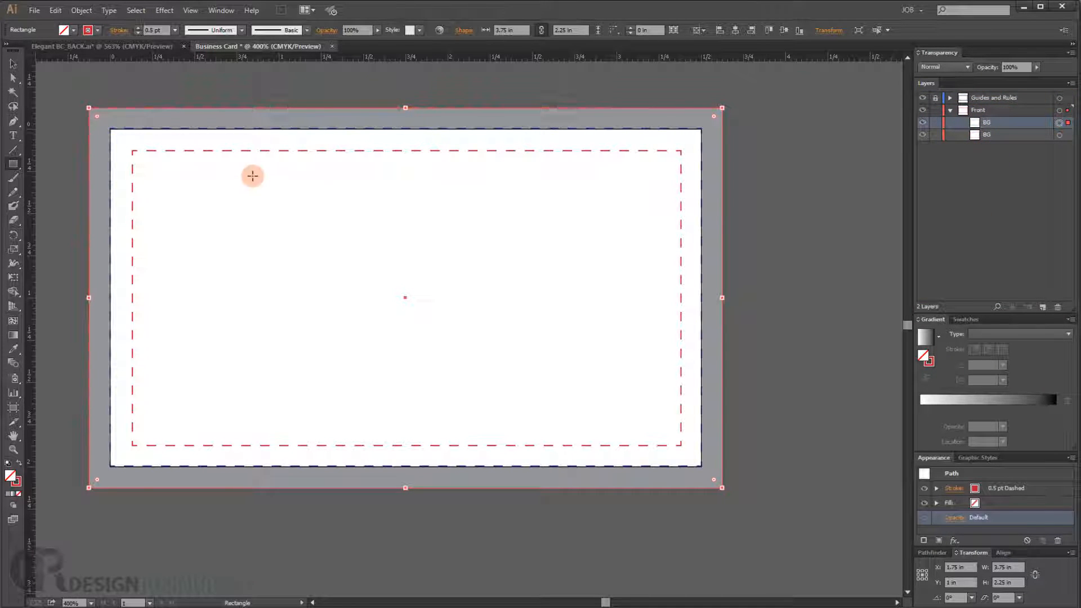
- Set both the stroke and fill of the duplicated BG rectangle to None
click(98, 31)
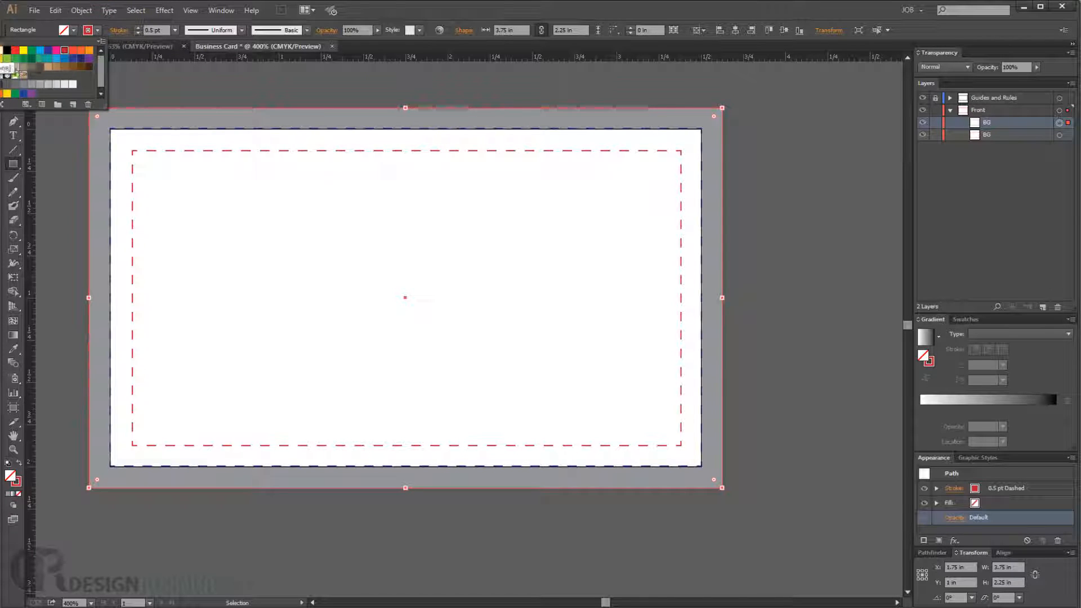
click(0, 49)
click(74, 29)
click(74, 30)
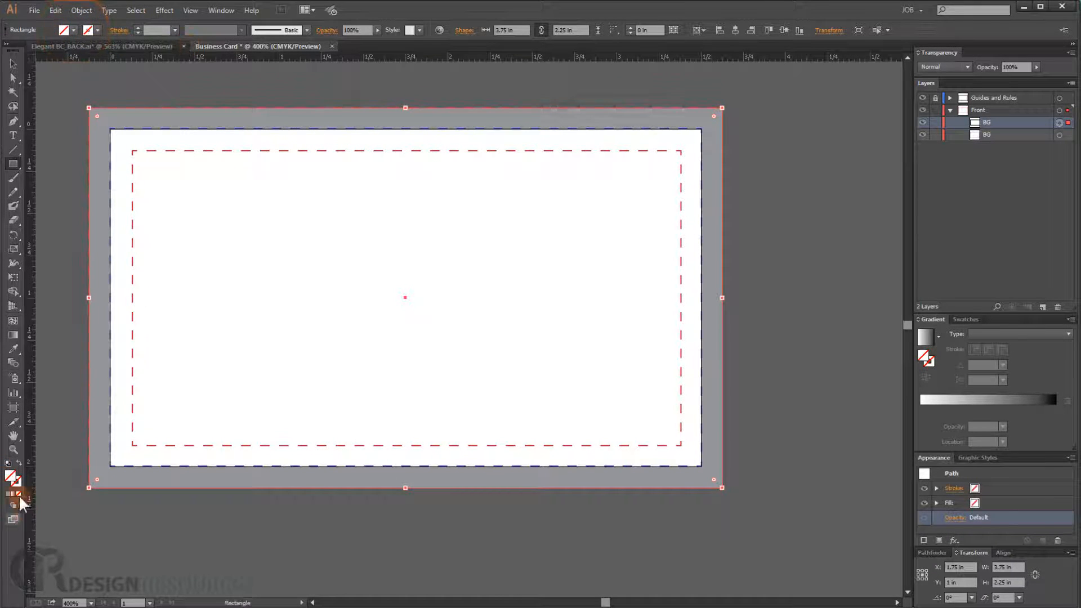
- Fill the duplicated BG rectangle with a near-black colour, hex 0E0E0F, using the Color Picker
double_click(11, 478)
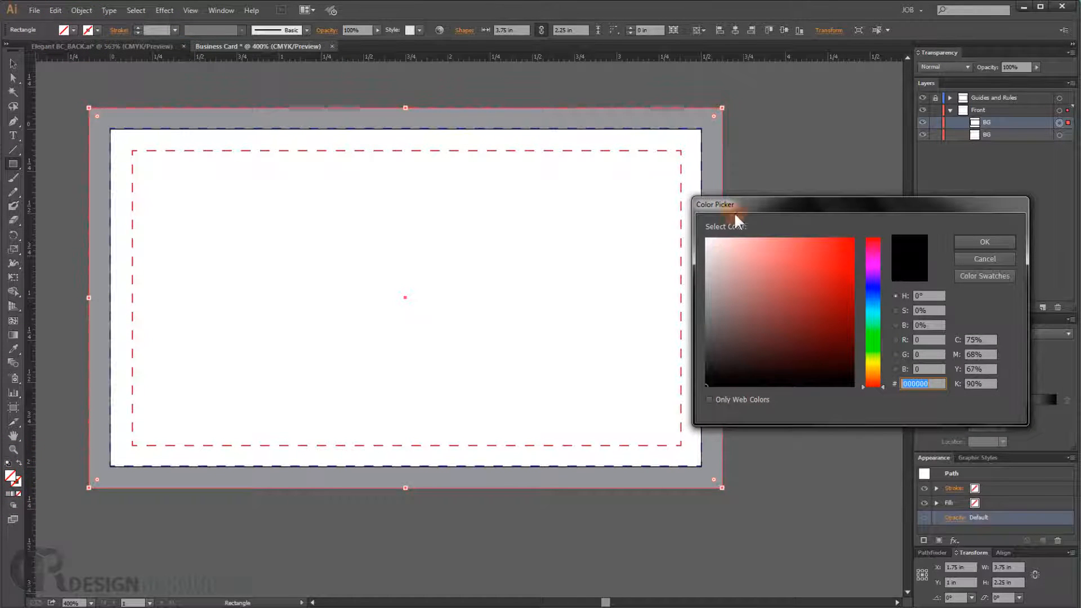
drag(735, 210, 406, 209)
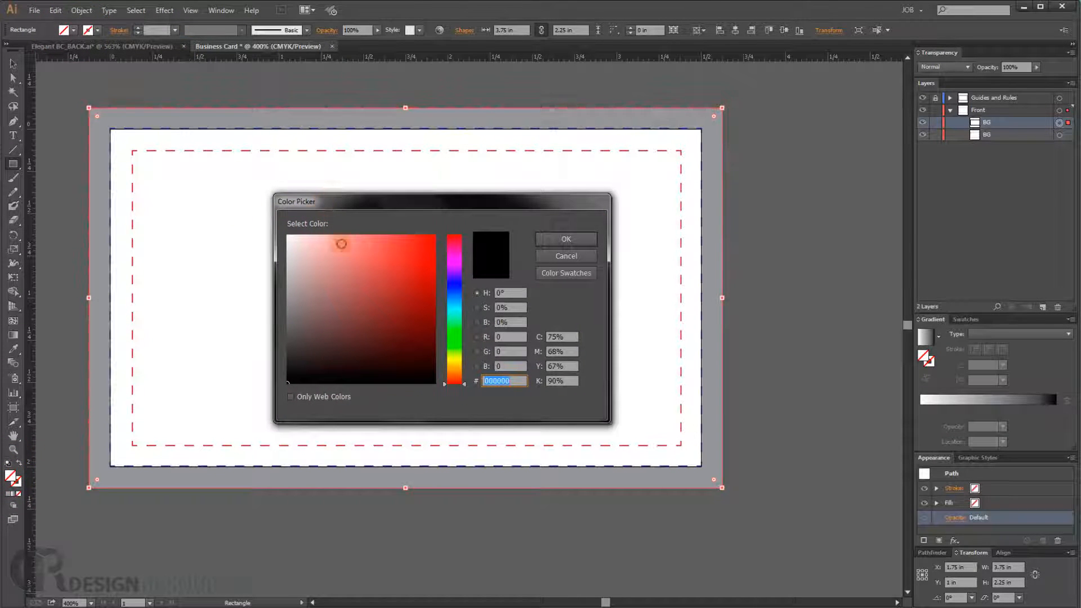
drag(463, 382, 459, 296)
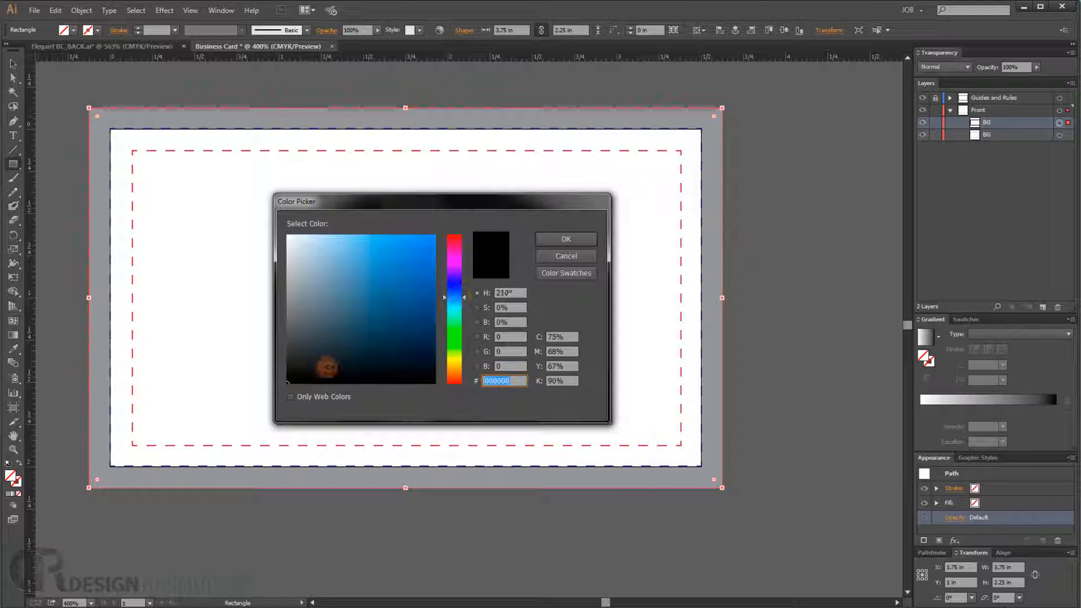
click(297, 373)
drag(297, 373, 299, 374)
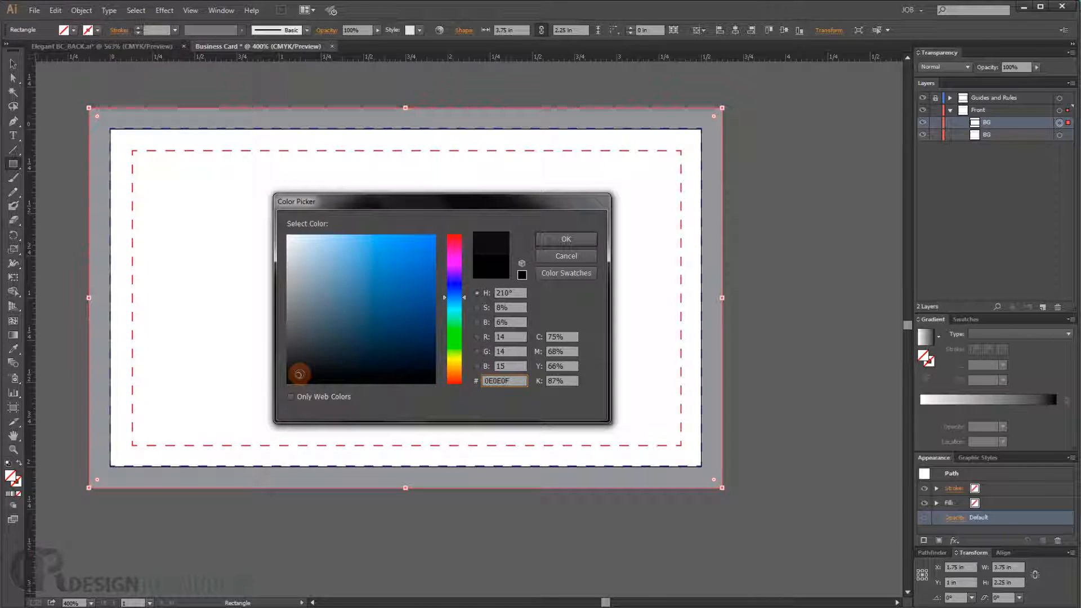
click(567, 236)
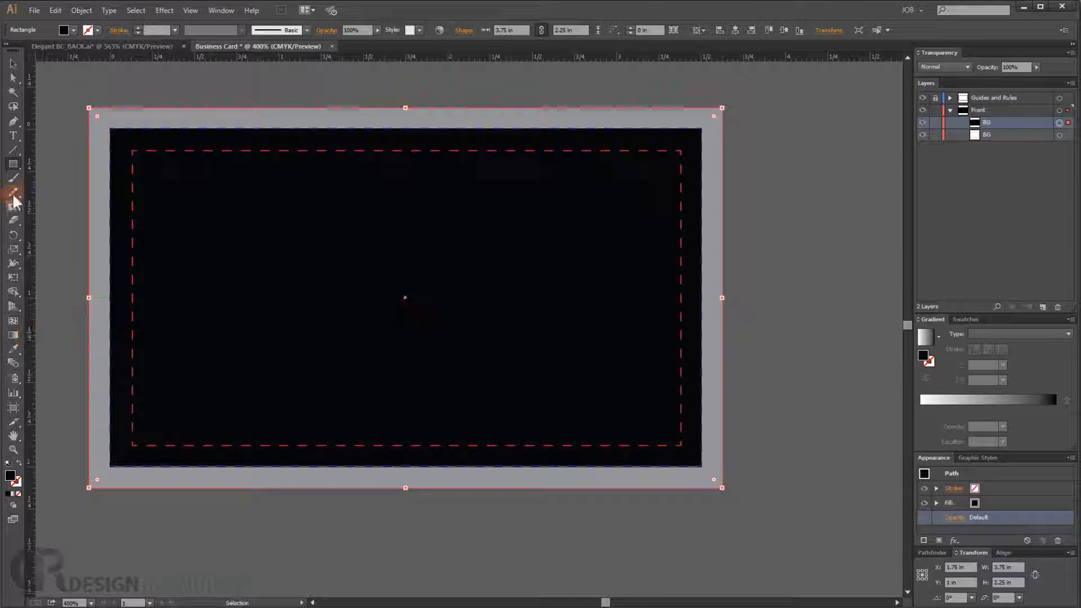
- Switch to the reference card file to examine its wave design, then return to the business card document
click(13, 121)
click(127, 45)
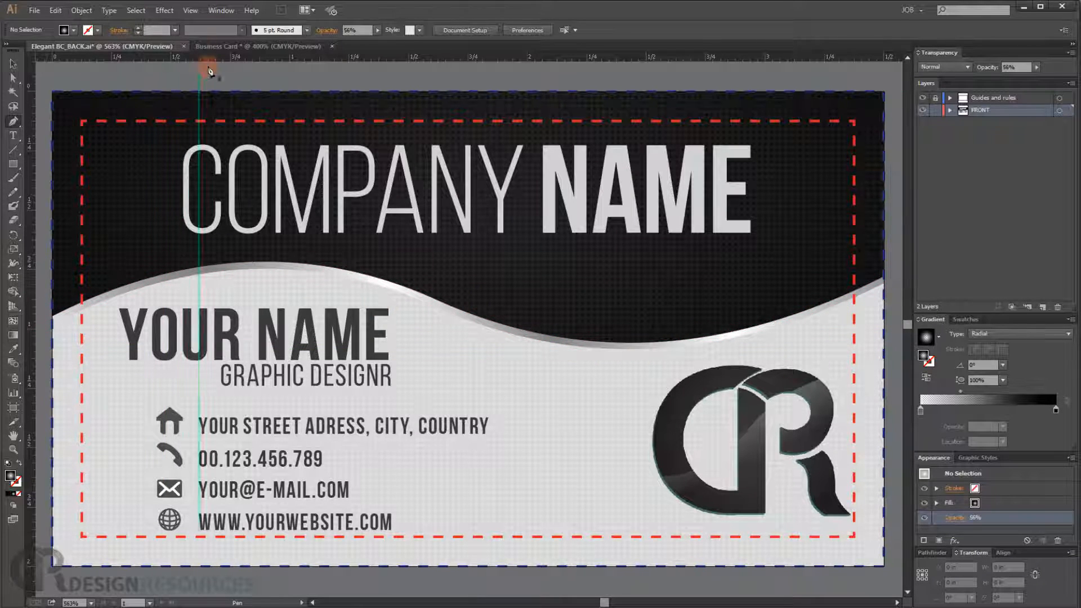
click(221, 45)
ctrl+click(394, 251)
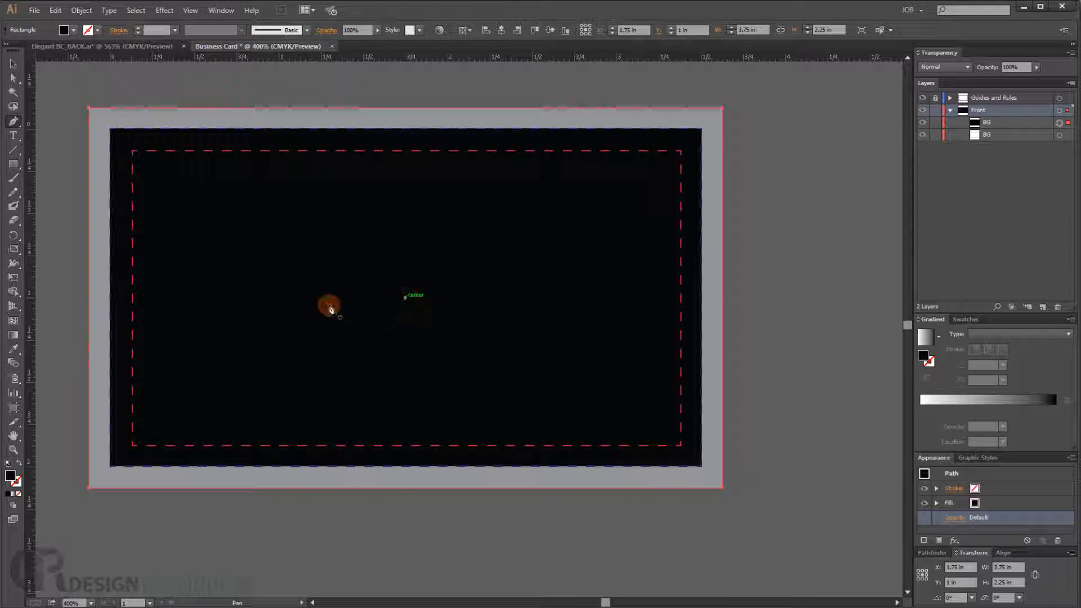
key(ctrl)
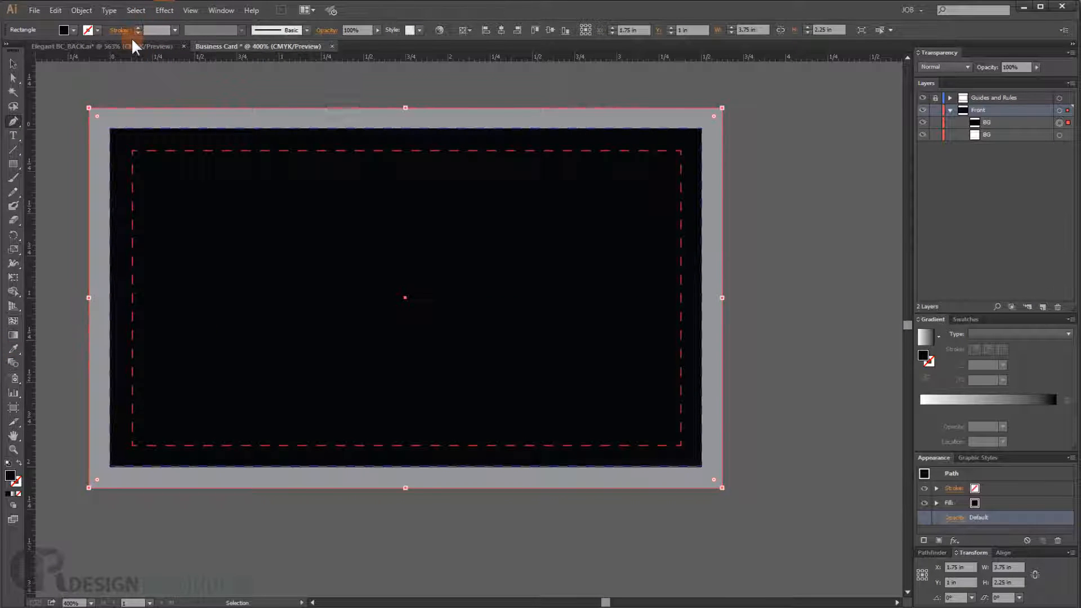
click(132, 44)
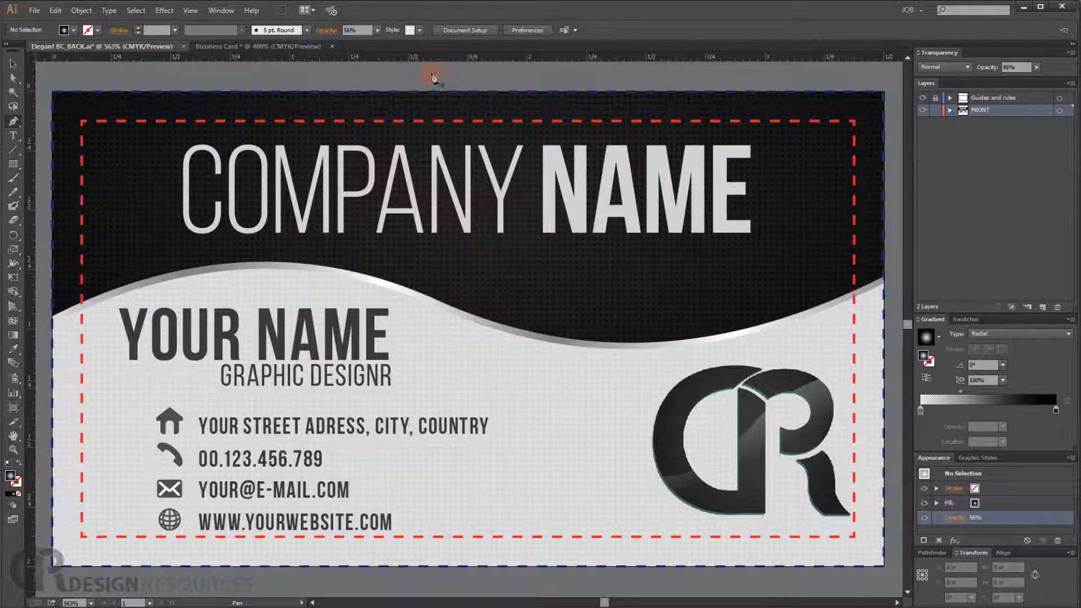
click(282, 48)
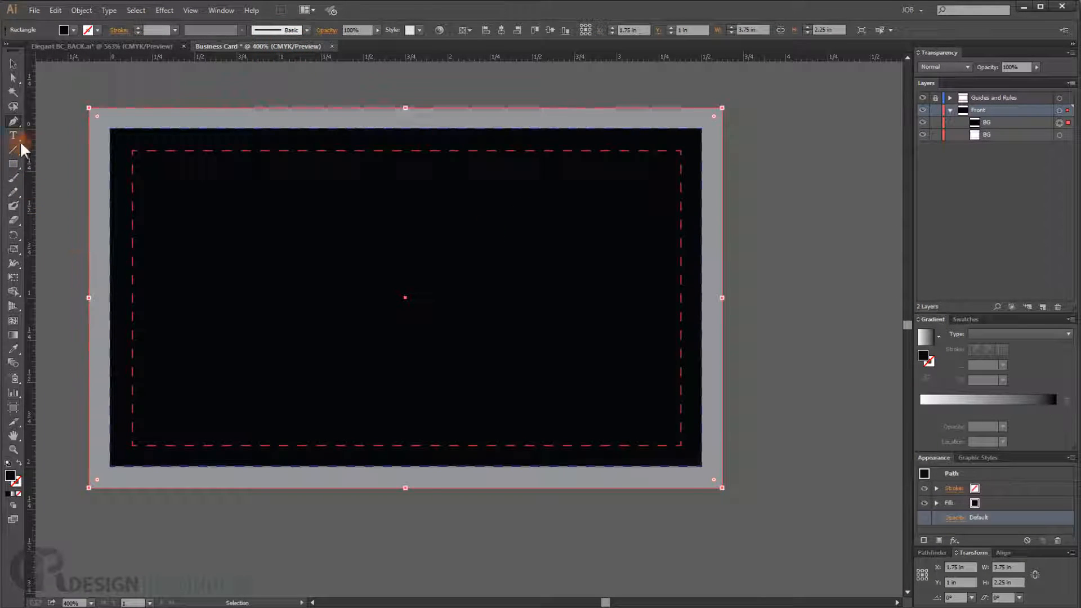
- Start drawing a wave path with the Pen tool from outside the card's left edge, adding a curved anchor mid-card
drag(14, 120, 41, 120)
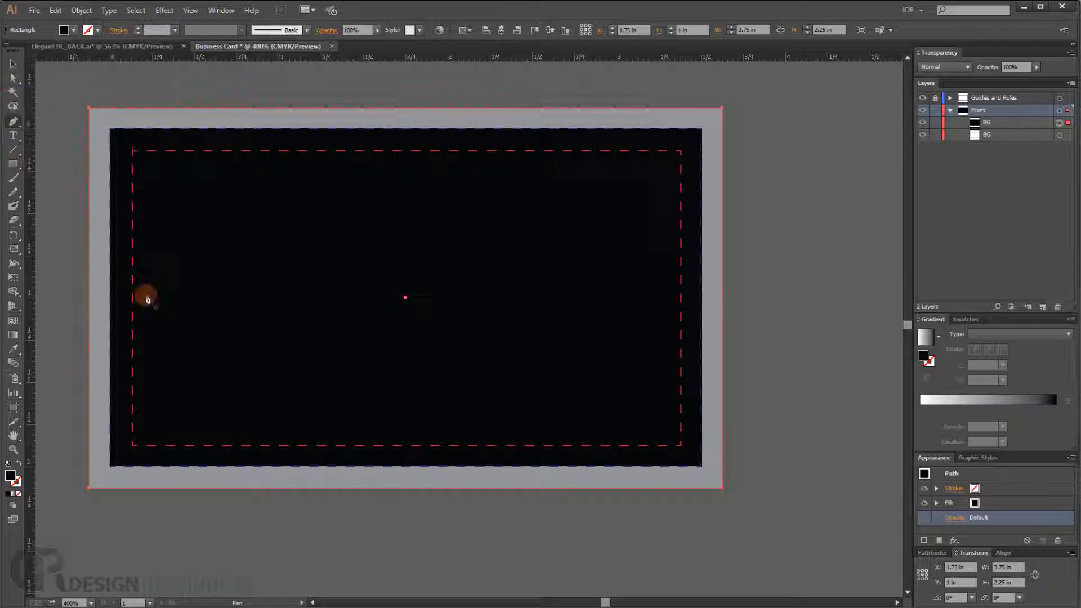
scroll(146, 296, down, 3)
drag(168, 290, 431, 275)
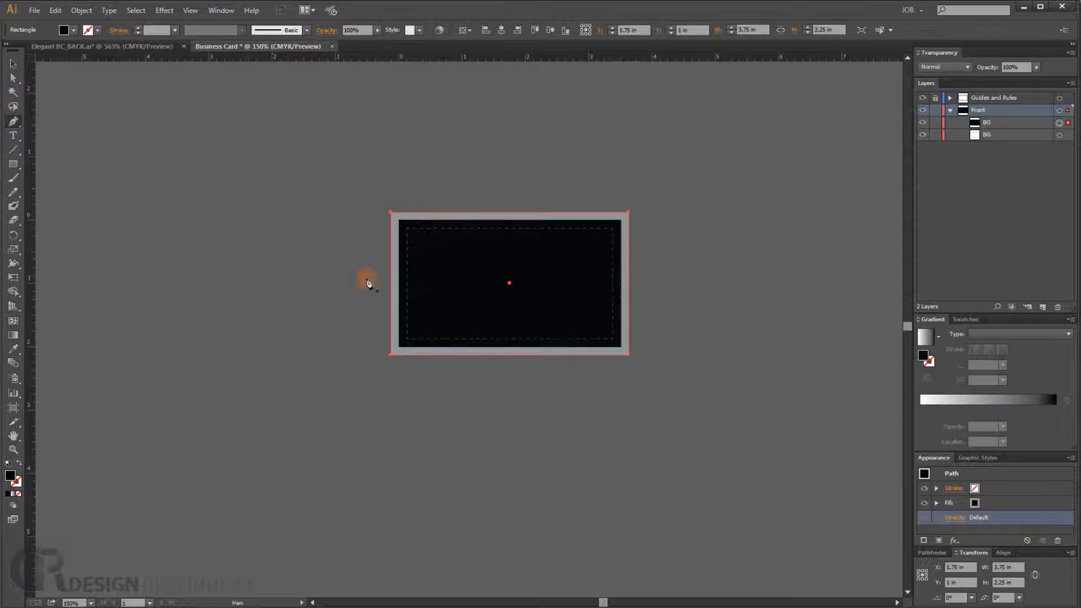
scroll(457, 309, up, 2)
drag(555, 282, 496, 309)
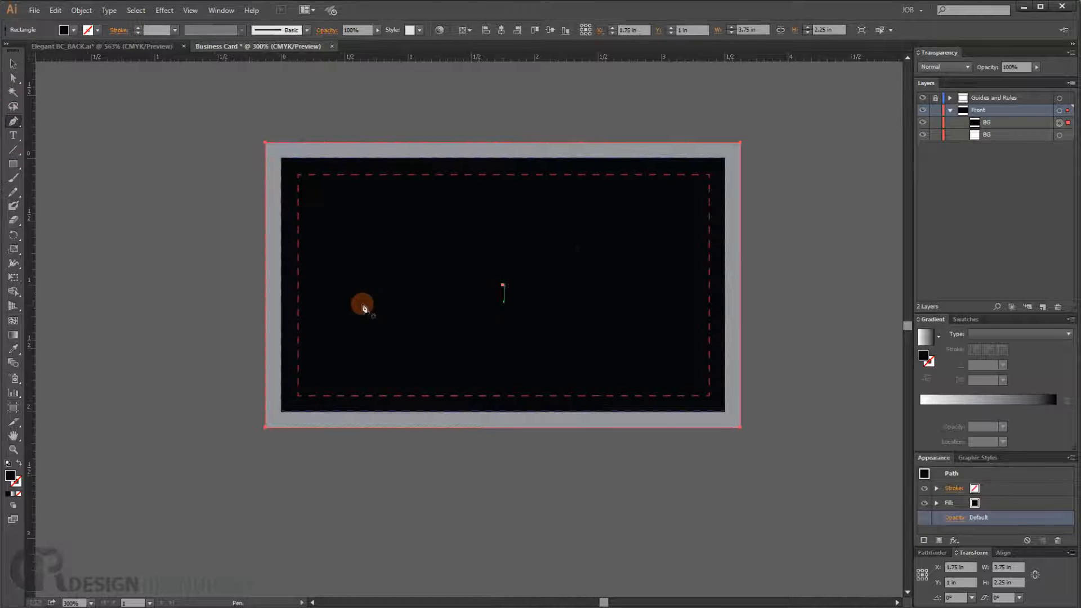
click(181, 315)
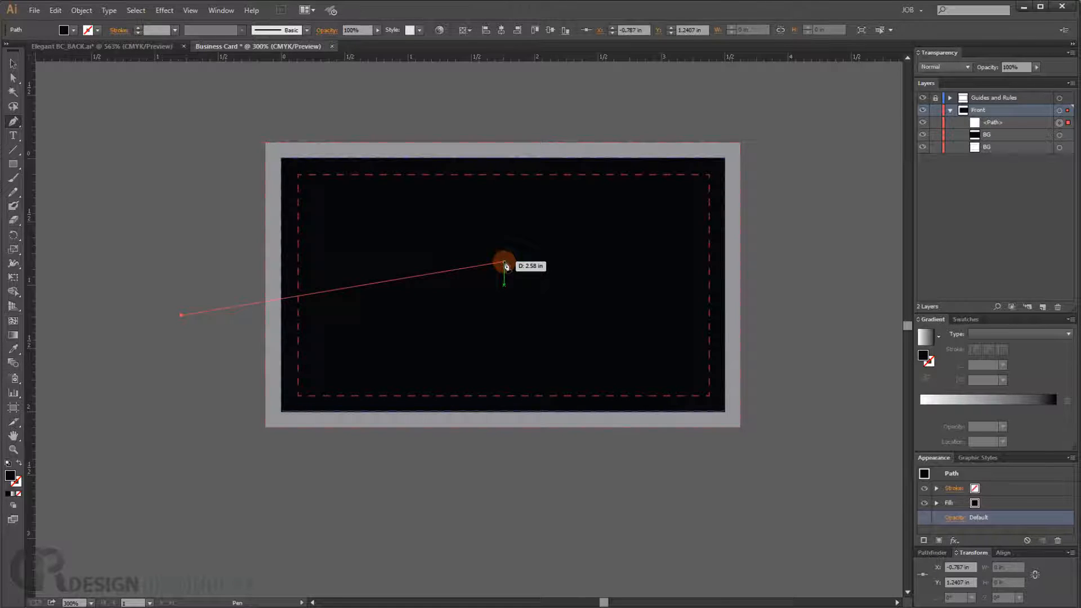
drag(504, 264, 534, 269)
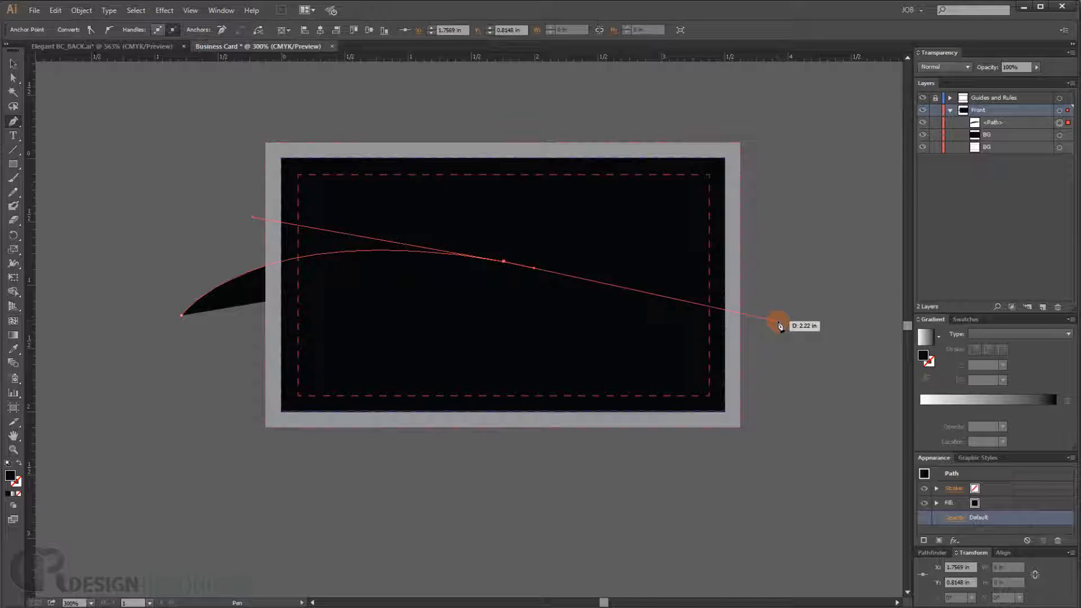
mouse_move(779, 325)
mouse_down()
mouse_move(919, 338)
mouse_move(882, 362)
mouse_move(743, 295)
mouse_move(910, 250)
mouse_move(931, 273)
mouse_move(768, 309)
mouse_up()
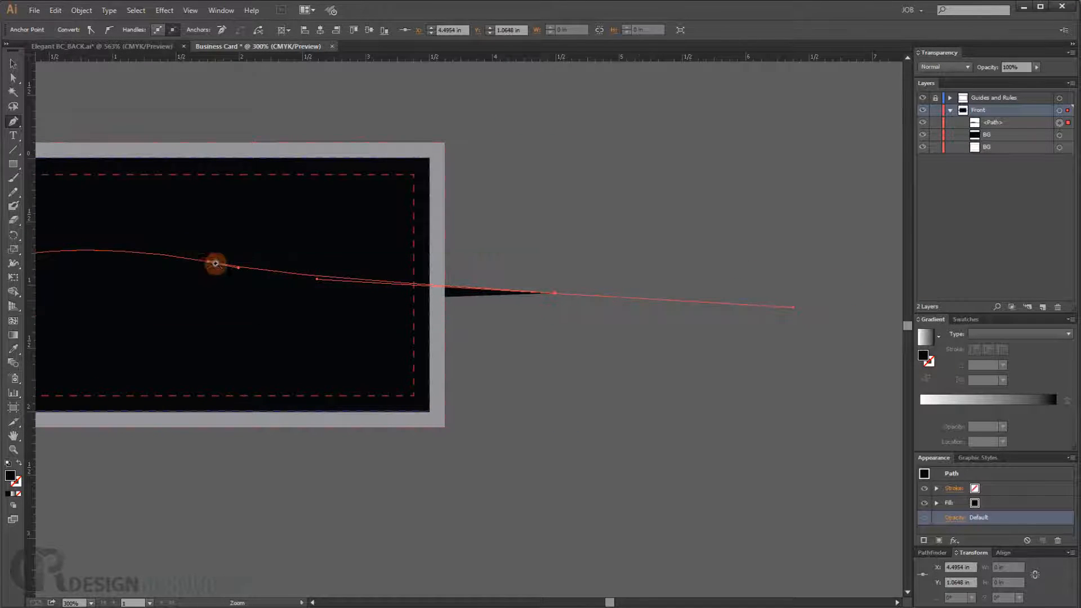
- Extend the wave path with curved anchors past the card's right edge, undoing misplaced points
drag(188, 251, 483, 273)
click(321, 300)
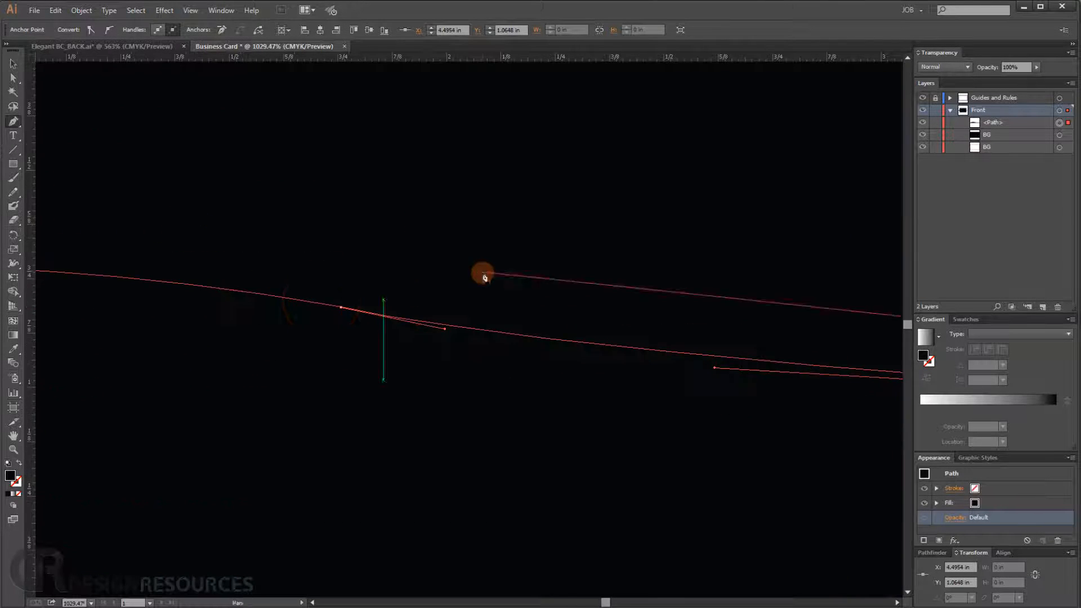
scroll(482, 273, down, 4)
key(ctrl+z)
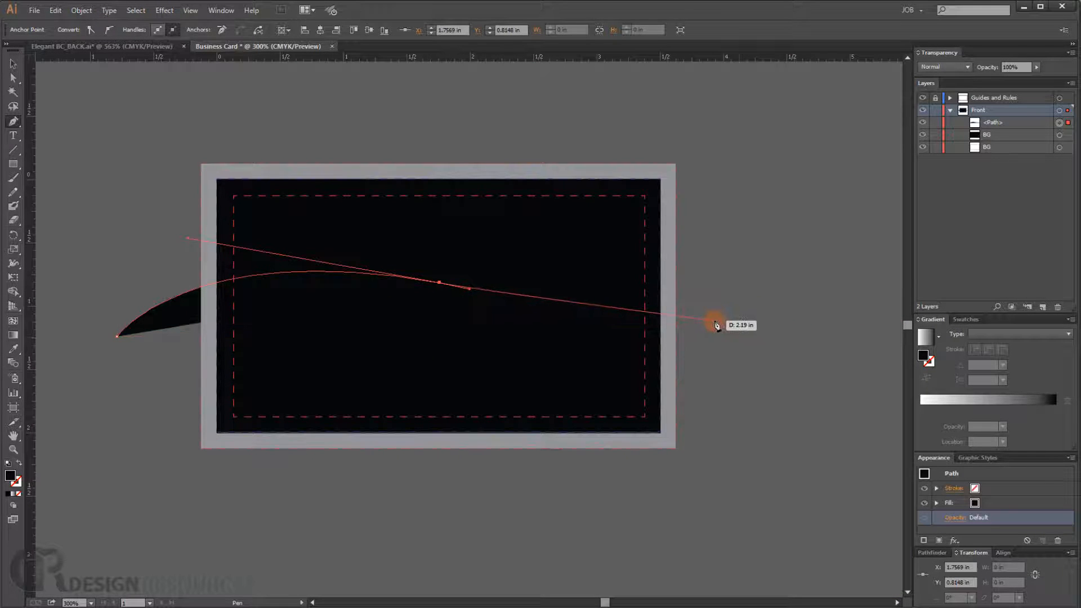
drag(748, 311, 829, 307)
drag(261, 273, 415, 270)
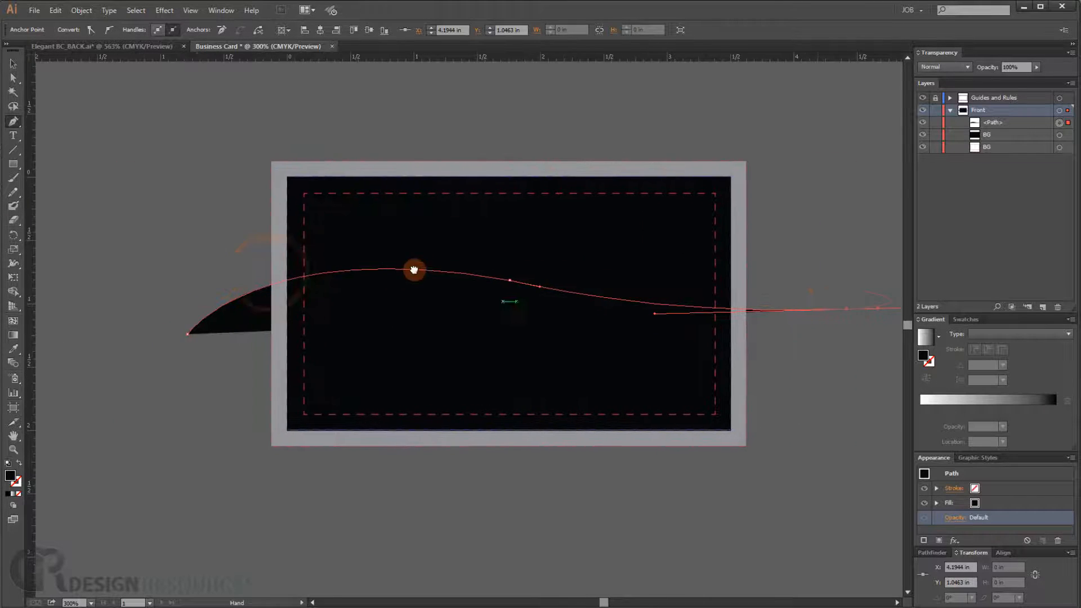
drag(687, 251, 512, 288)
key(ctrl+z)
scroll(567, 288, down, 2)
drag(653, 273, 740, 182)
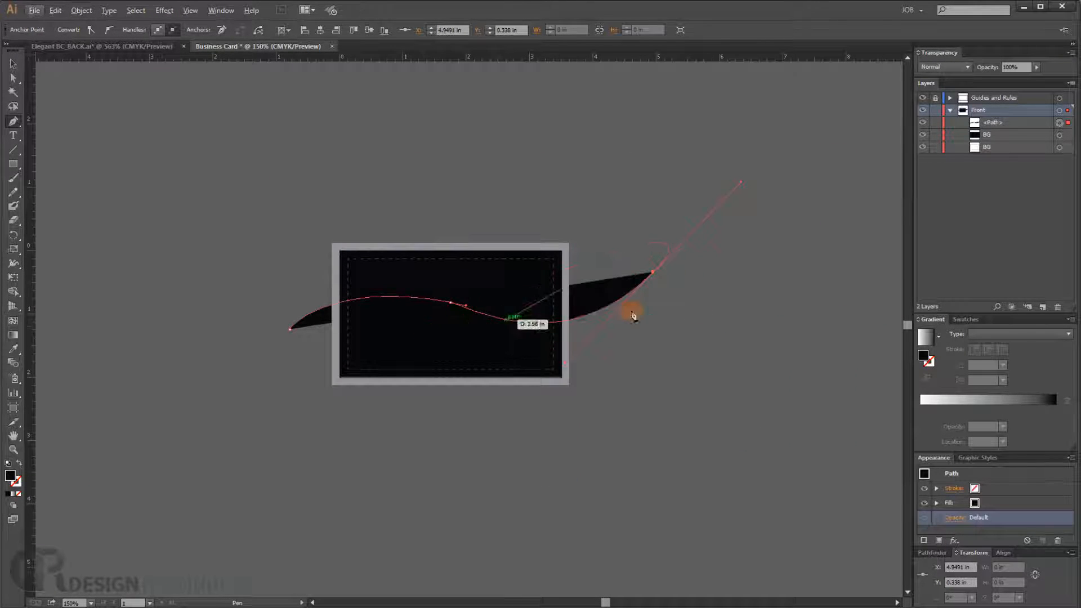
drag(517, 310, 553, 305)
scroll(539, 308, up, 1)
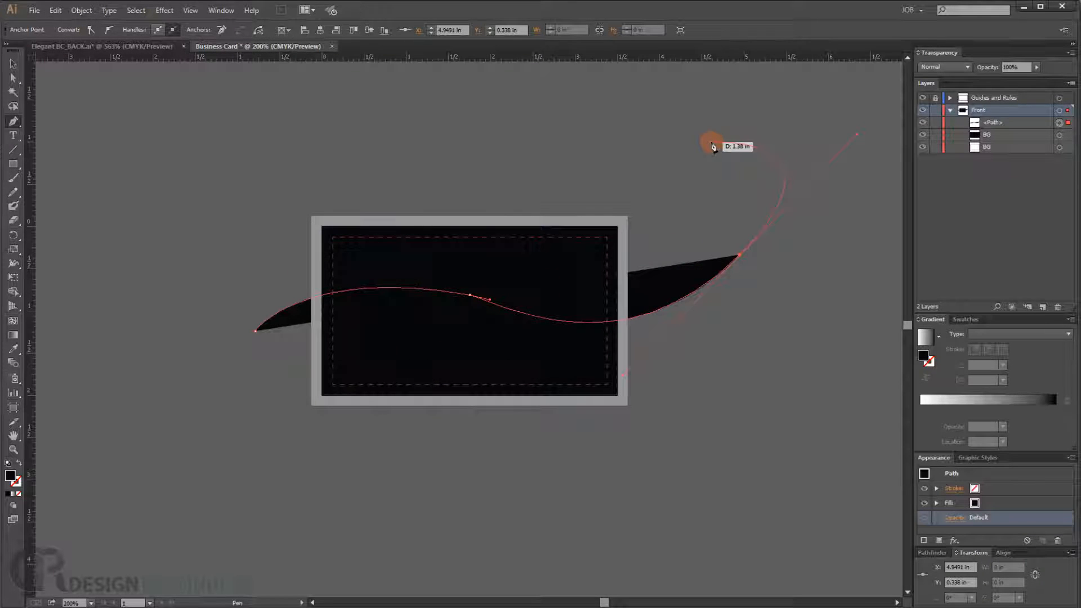
- Select the wave path and set its fill to None
click(13, 63)
drag(528, 197, 477, 234)
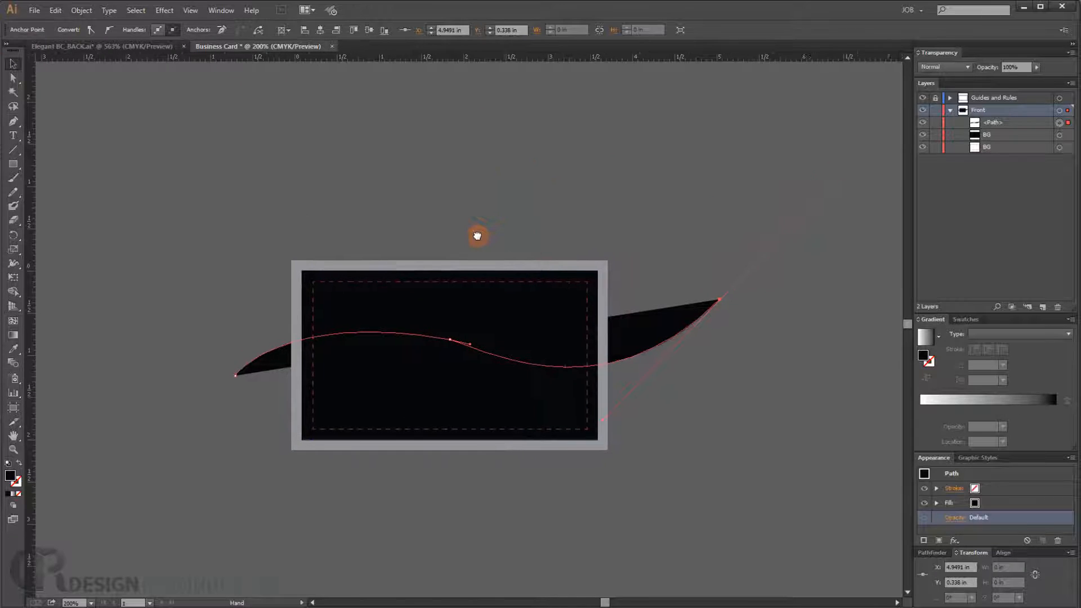
click(1005, 122)
click(1059, 124)
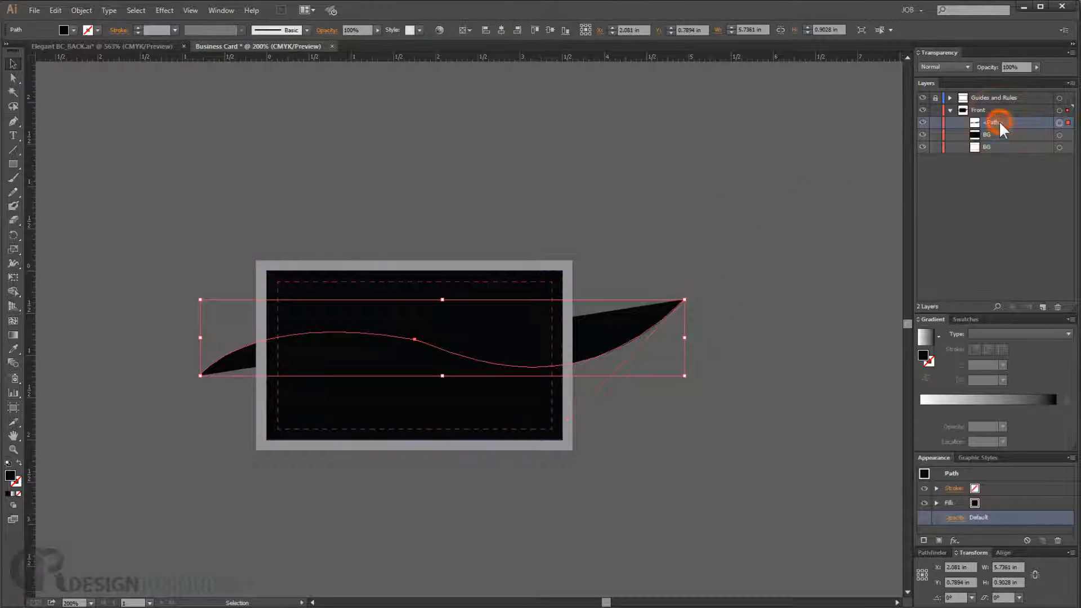
click(73, 31)
click(3, 51)
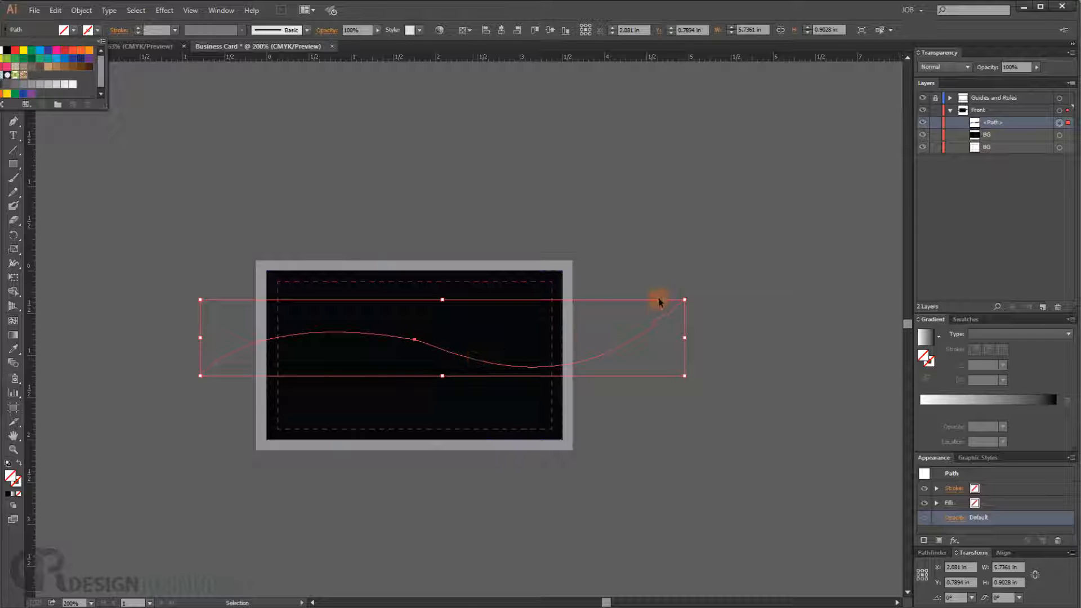
- Nudge the wave path slightly upward
key(Escape)
key(Up)
key(Up)
key(Up)
key(Up)
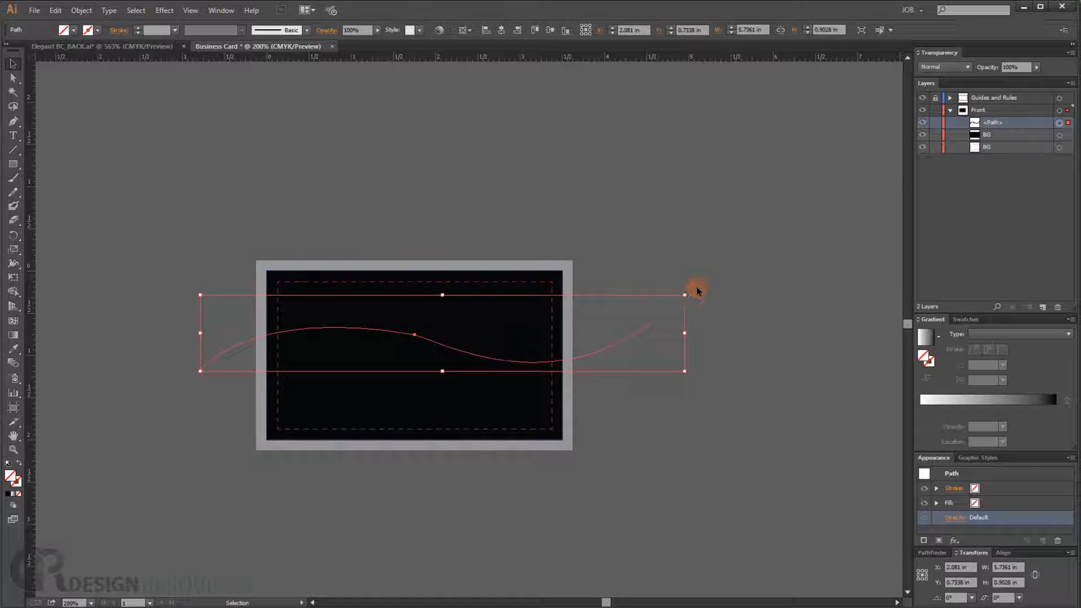
- Reselect the wave path and rotate it slightly
click(605, 337)
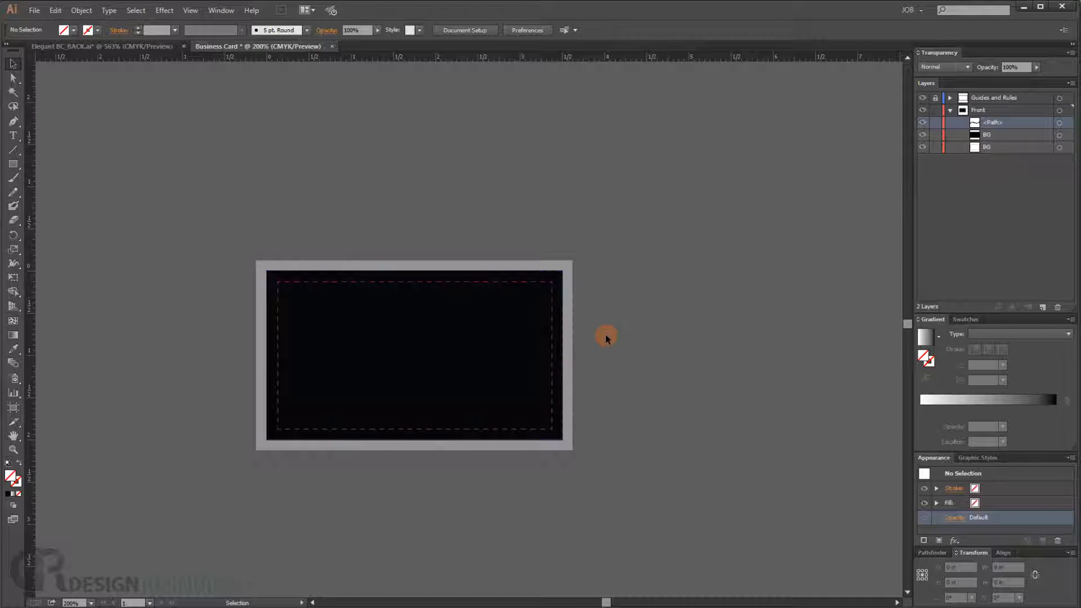
click(1058, 122)
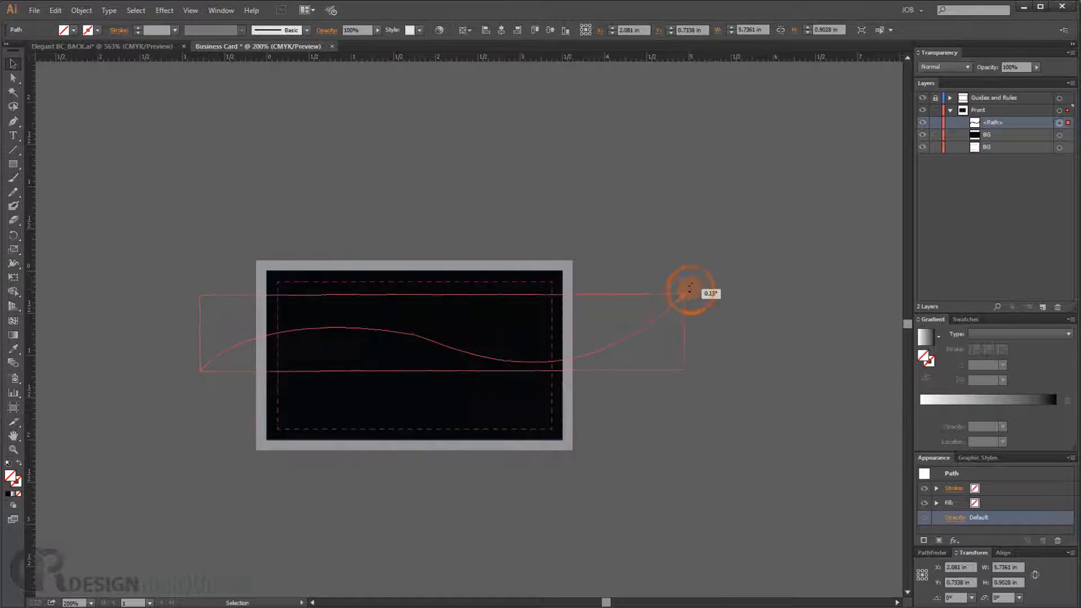
drag(689, 289, 654, 282)
- Adjust the wave's middle anchor point and its handle with the Direct Selection tool
scroll(390, 352, up, 2)
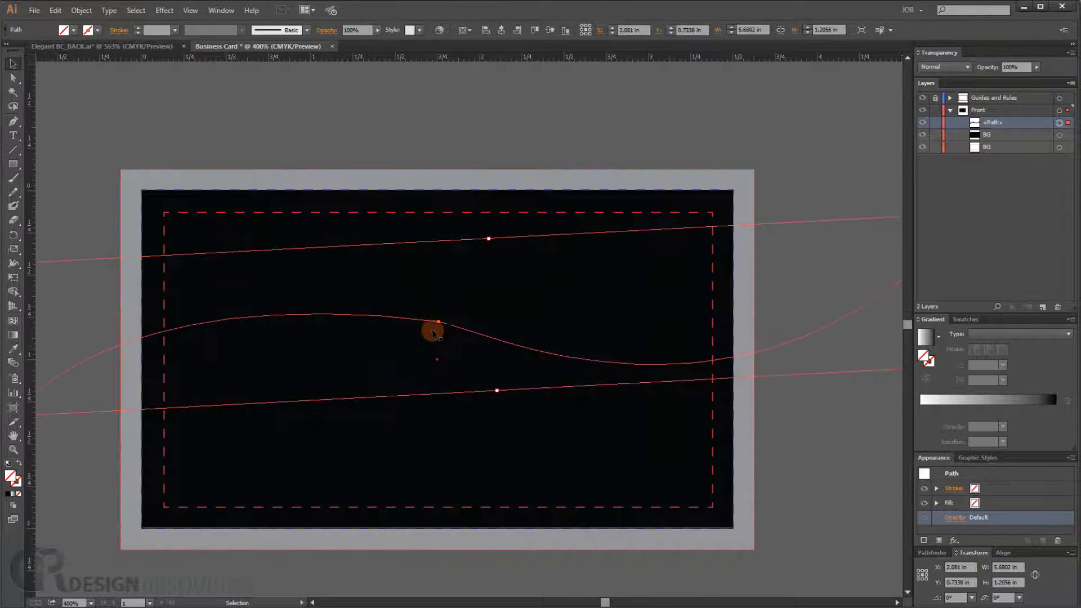
drag(439, 322, 440, 326)
click(13, 78)
click(441, 322)
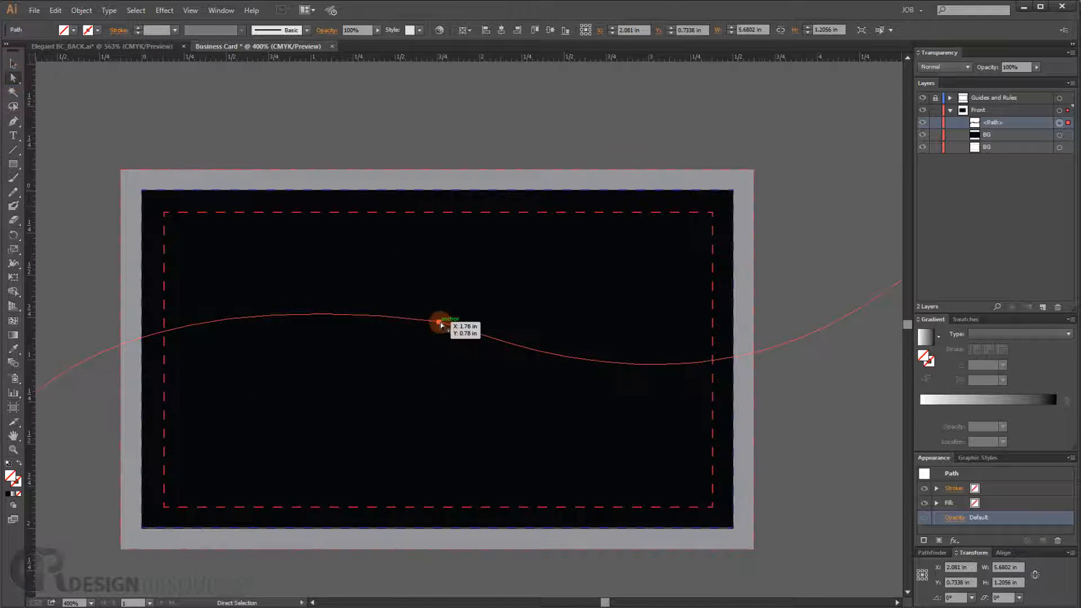
drag(440, 325, 483, 333)
- Fine-tune the middle anchor's handle direction up close, then save the document
key(ctrl+equal)
key(ctrl+equal)
key(ctrl+equal)
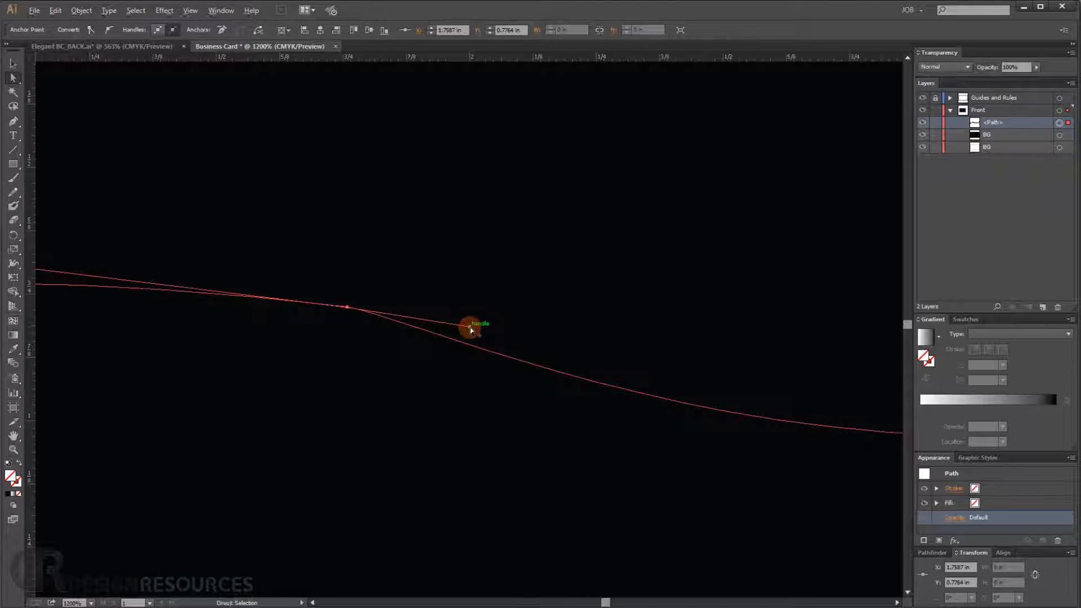
mouse_move(470, 330)
mouse_down()
mouse_move(490, 313)
mouse_move(485, 336)
mouse_move(482, 323)
mouse_up()
drag(226, 302, 592, 360)
scroll(309, 322, down, 3)
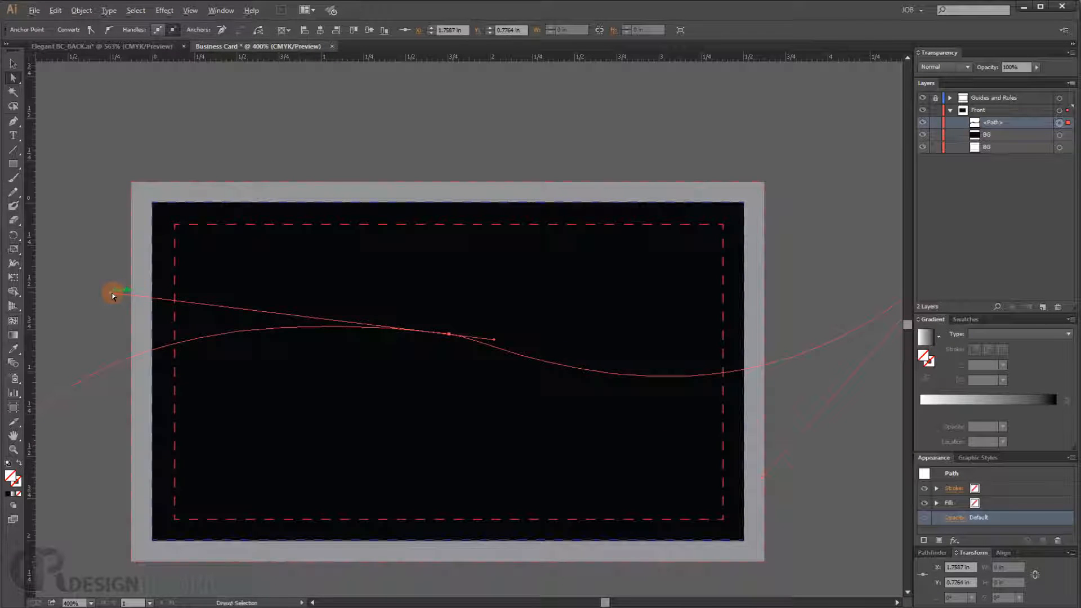
key(ctrl+s)
- Raise the middle anchor's left handle and nudge the anchor to smooth the wave curve
drag(112, 296, 116, 267)
click(449, 334)
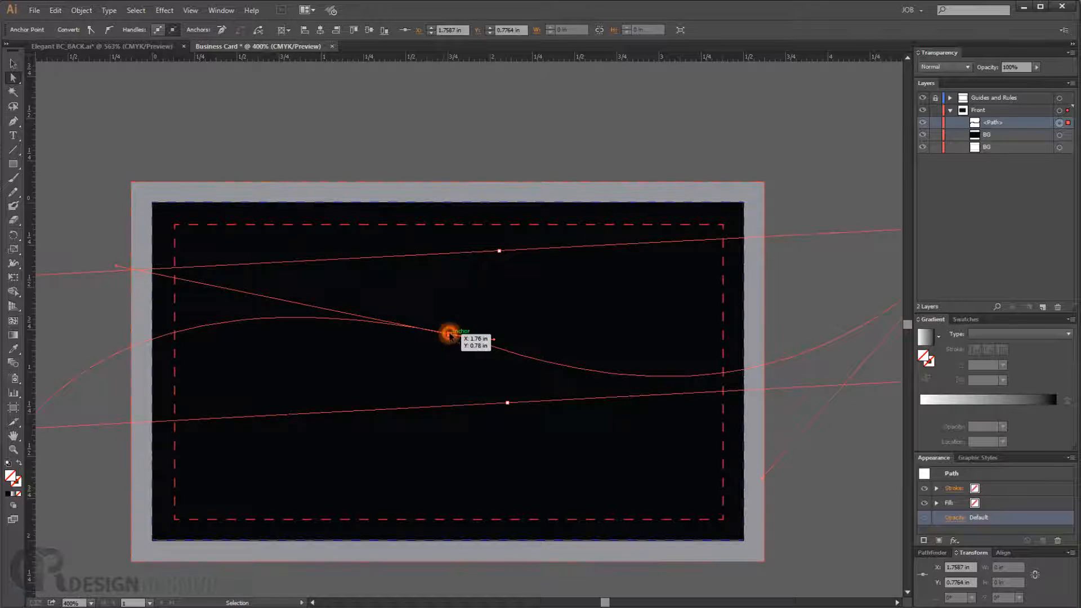
drag(447, 333, 448, 337)
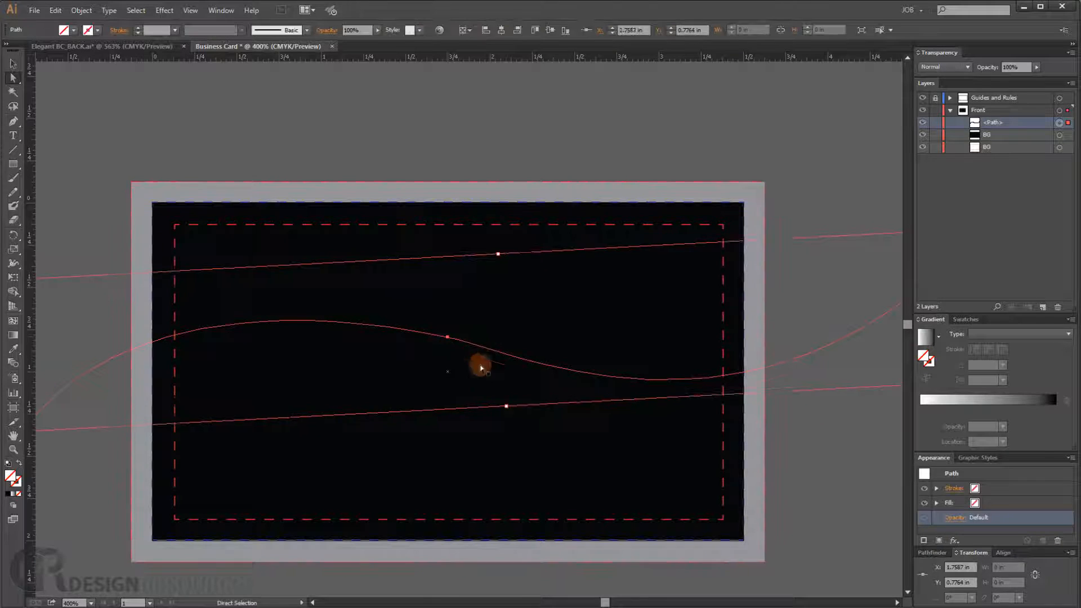
- Select the wave's middle anchor with the Direct Selection tool and lengthen its handles to smooth the curve
shift+click(447, 337)
click(448, 336)
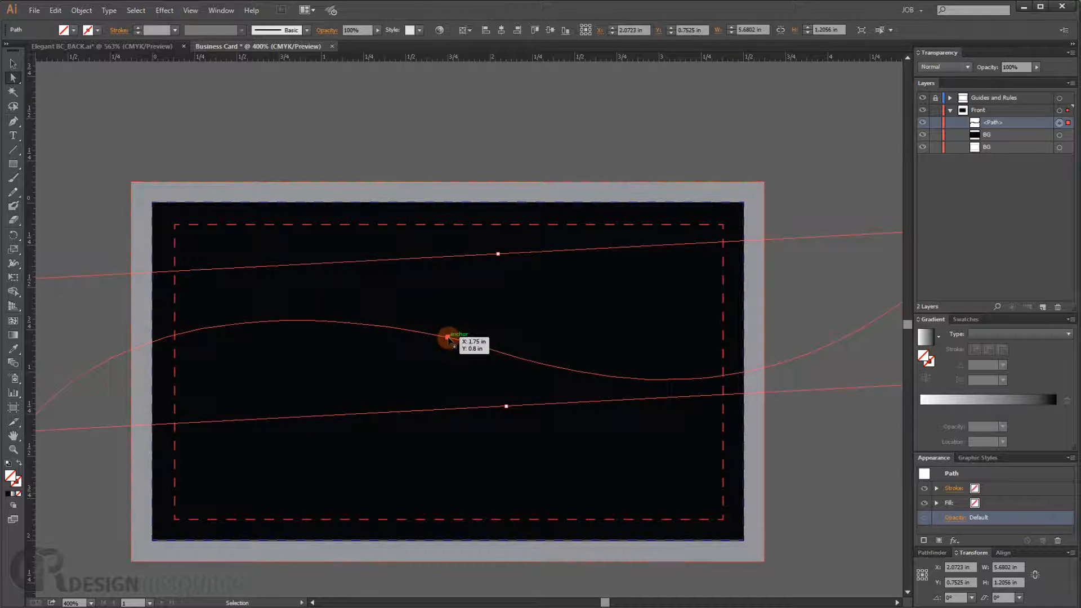
click(387, 315)
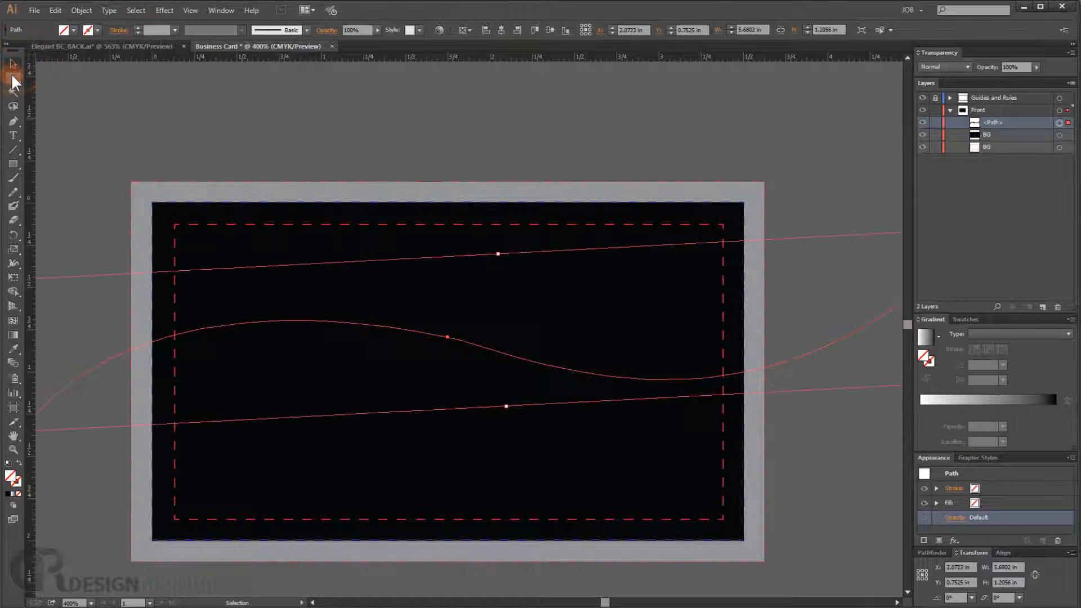
click(431, 316)
click(448, 338)
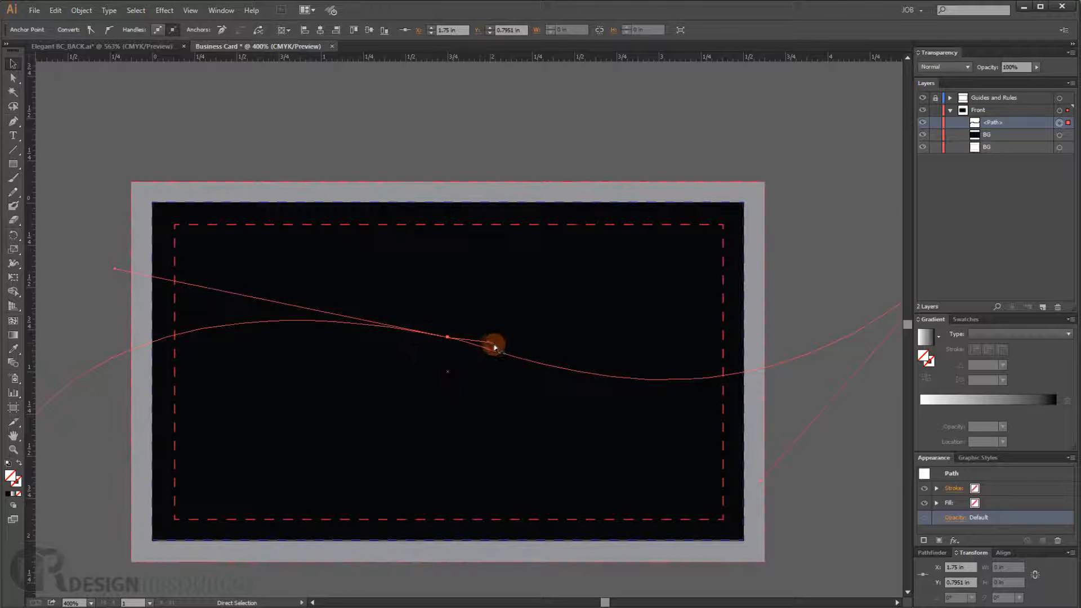
drag(498, 344, 551, 352)
drag(725, 360, 672, 371)
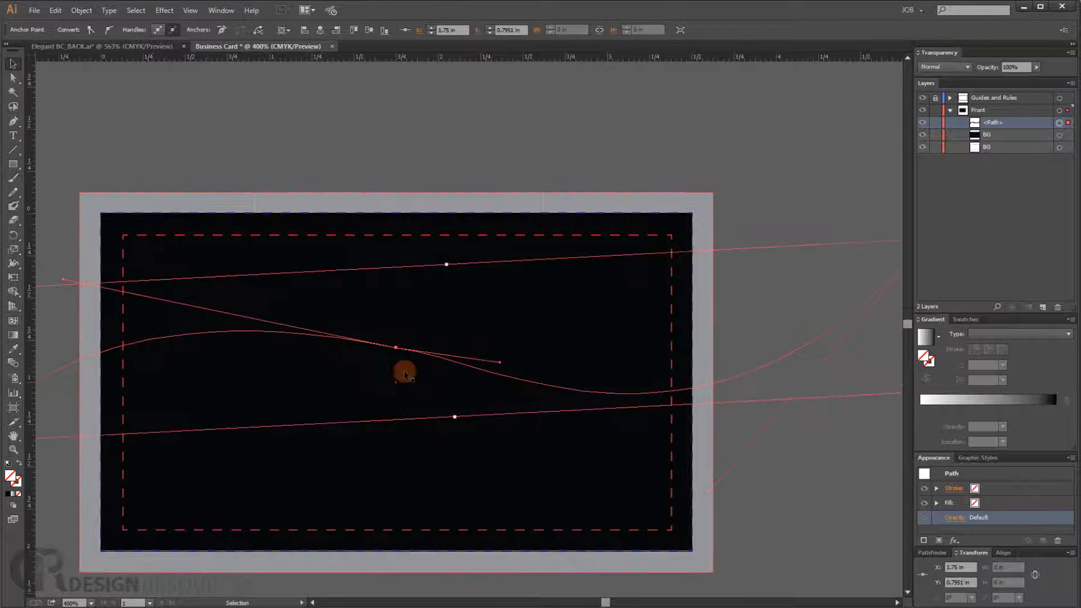
drag(499, 362, 506, 370)
drag(116, 294, 130, 296)
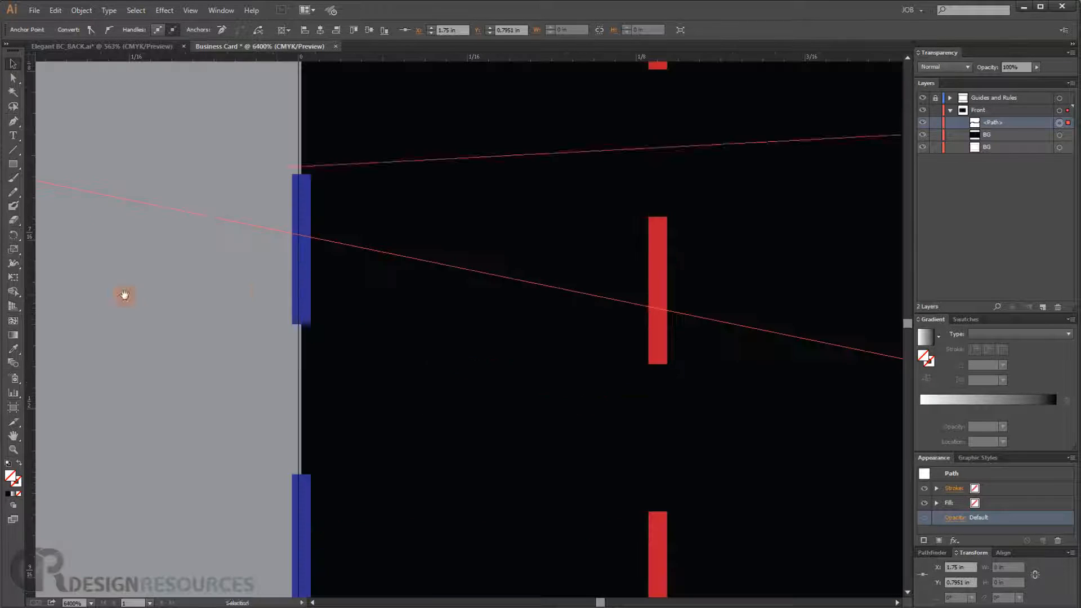
drag(253, 278, 452, 295)
scroll(477, 326, down, 5)
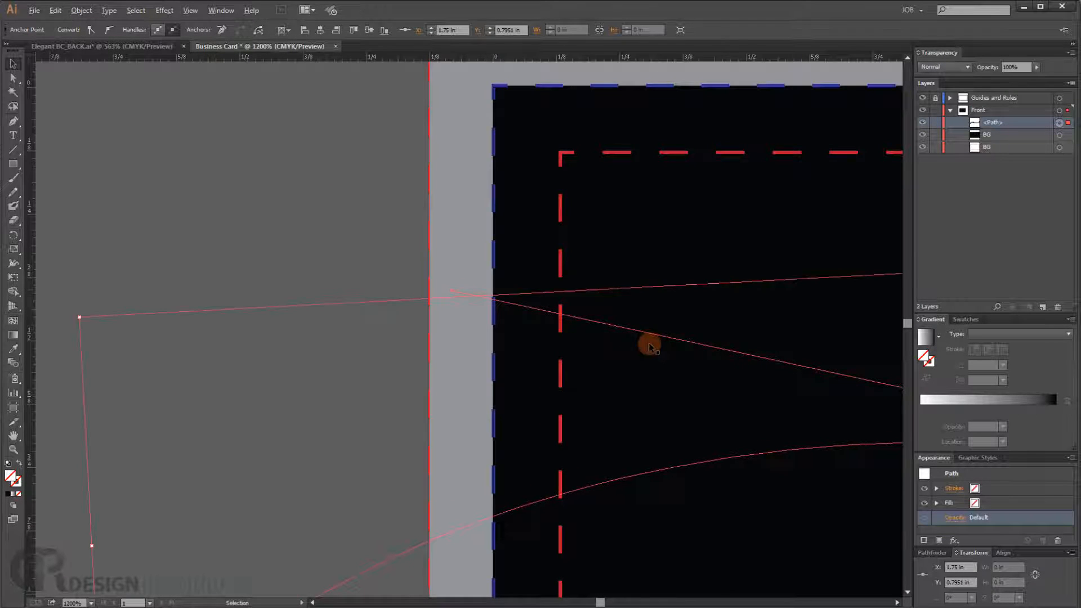
scroll(647, 343, down, 4)
drag(771, 380, 467, 364)
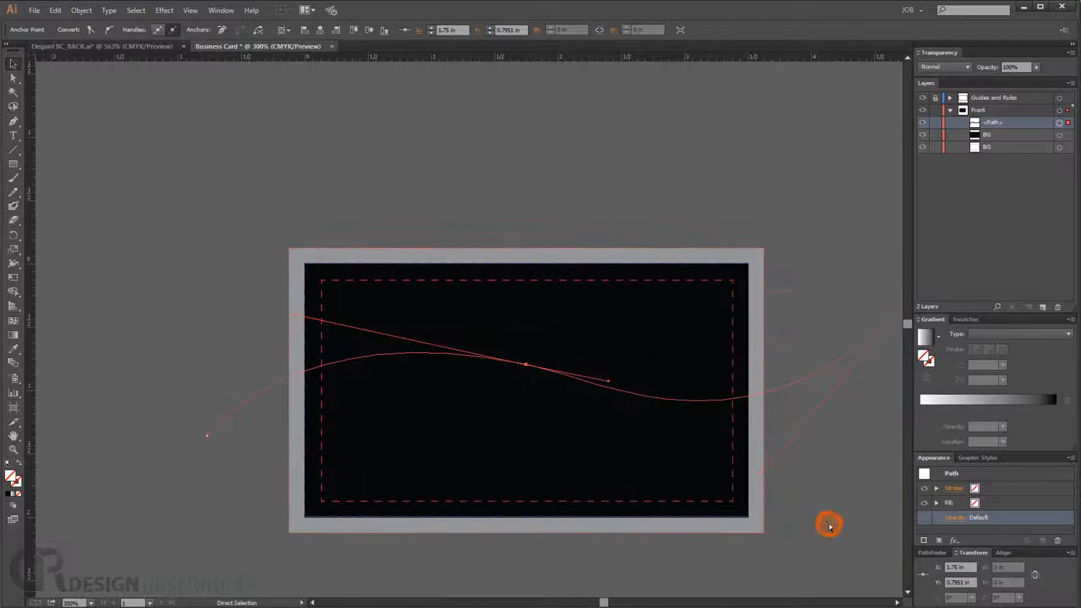
click(828, 524)
drag(741, 412, 622, 378)
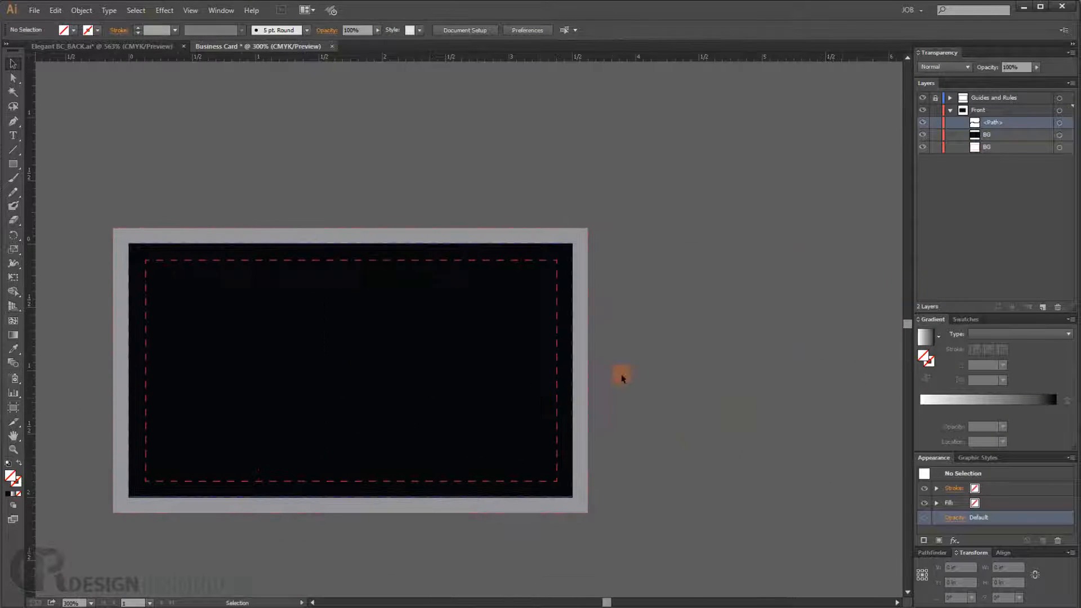
- Reselect the wave path, rotate it slightly and nudge it upward on the card
click(1059, 123)
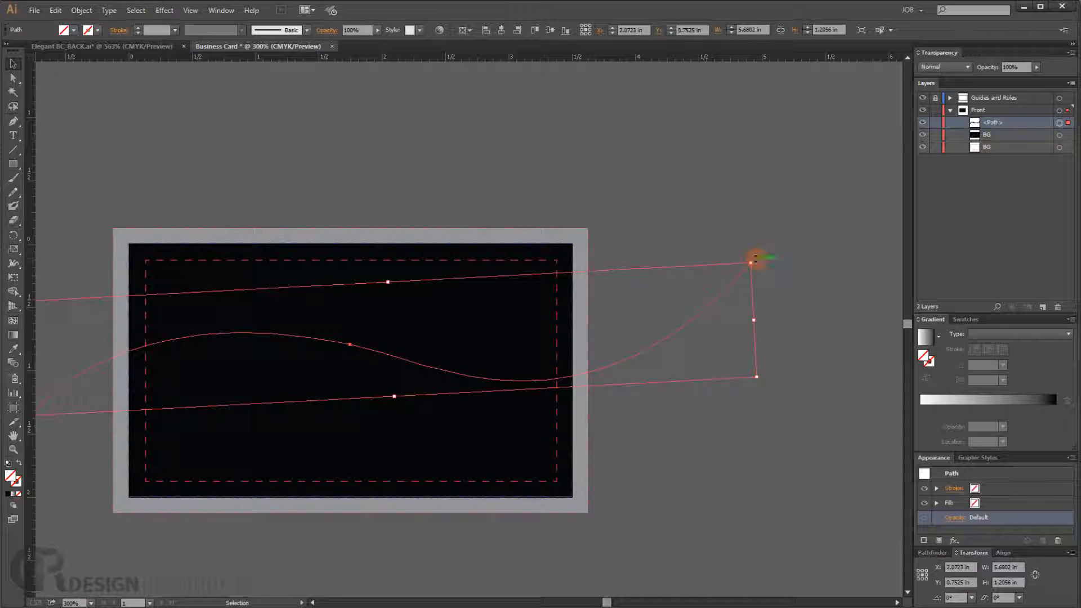
drag(754, 257, 753, 243)
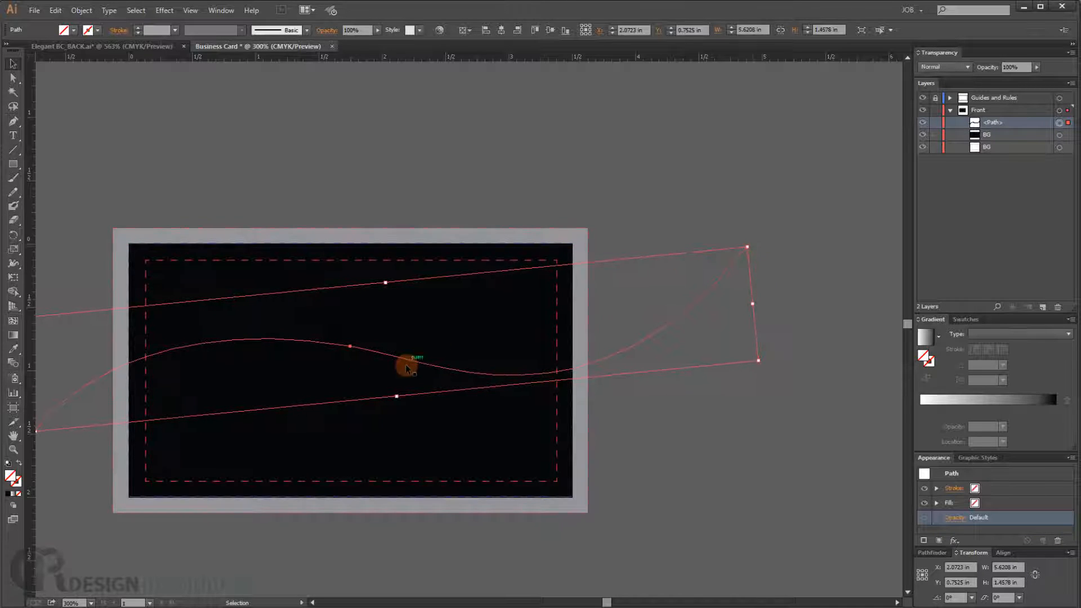
drag(410, 360, 411, 355)
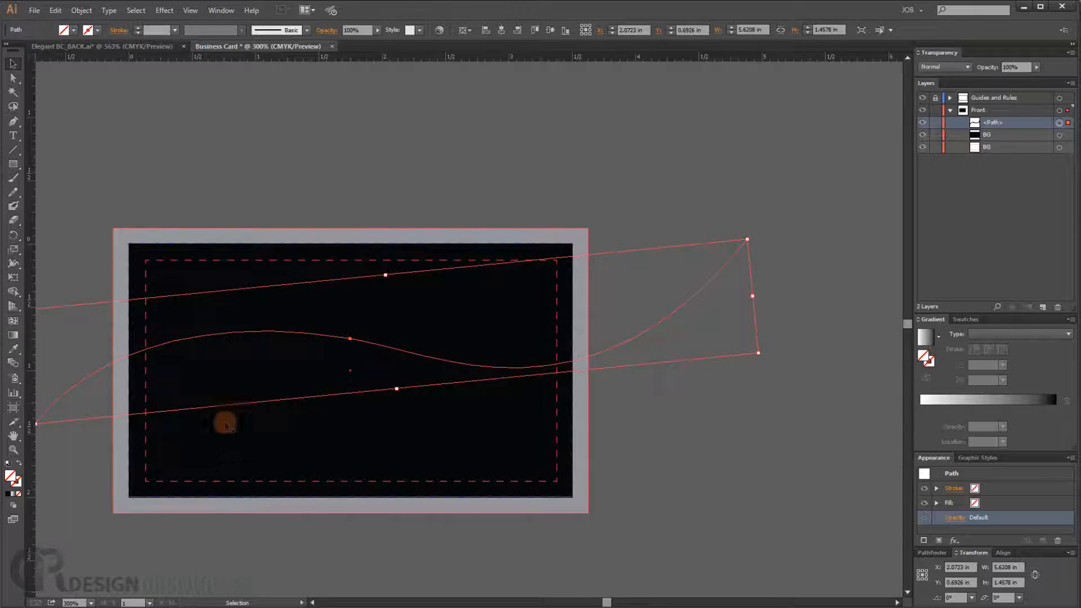
key(space)
drag(184, 328, 410, 316)
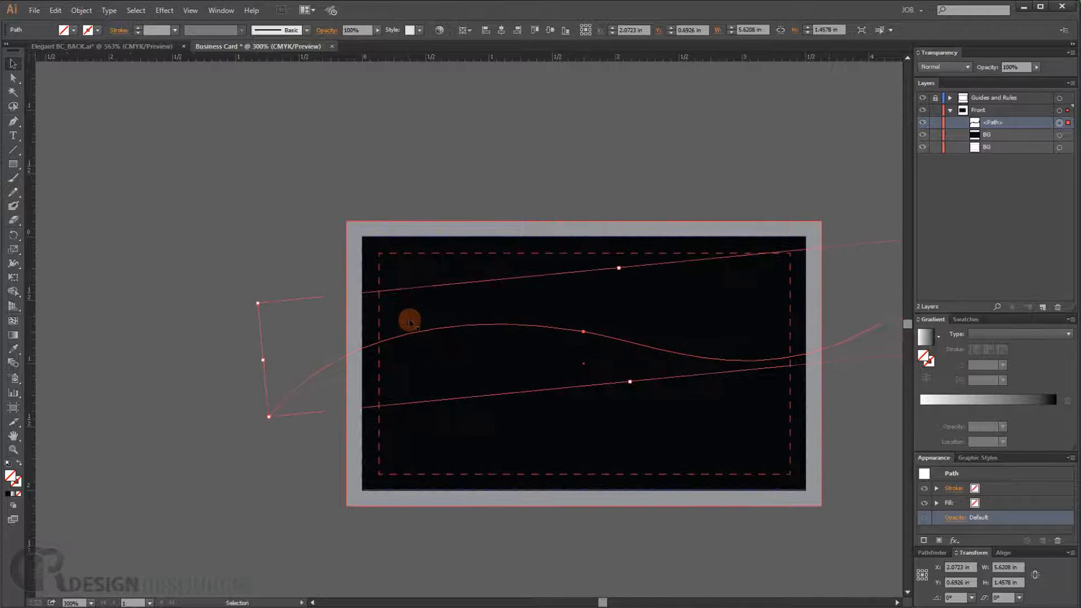
- Give the wave a CMYK Red stroke with a 4 pt weight
click(98, 29)
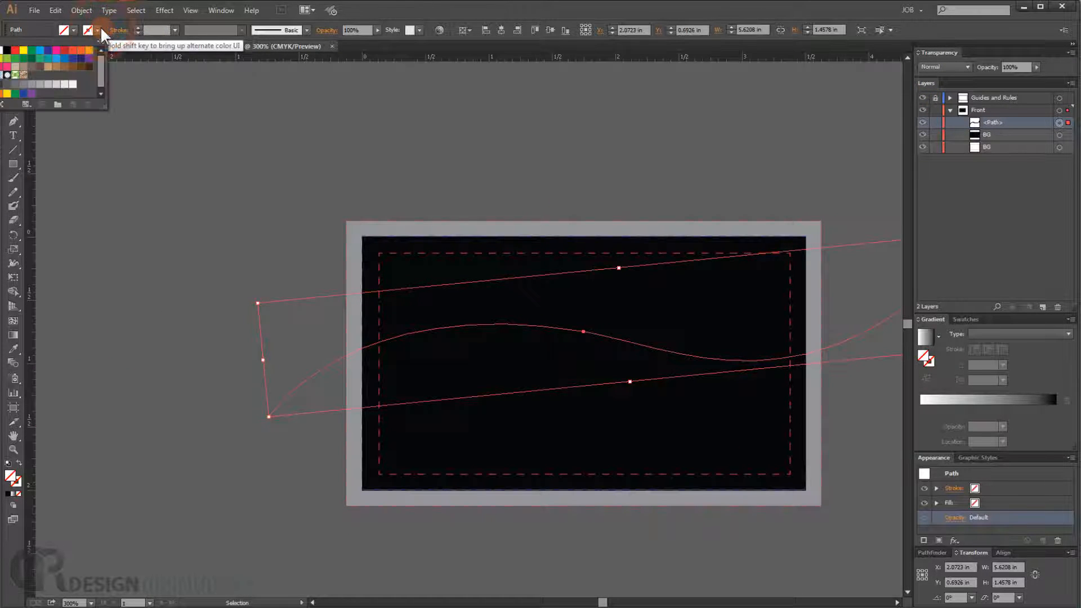
click(16, 52)
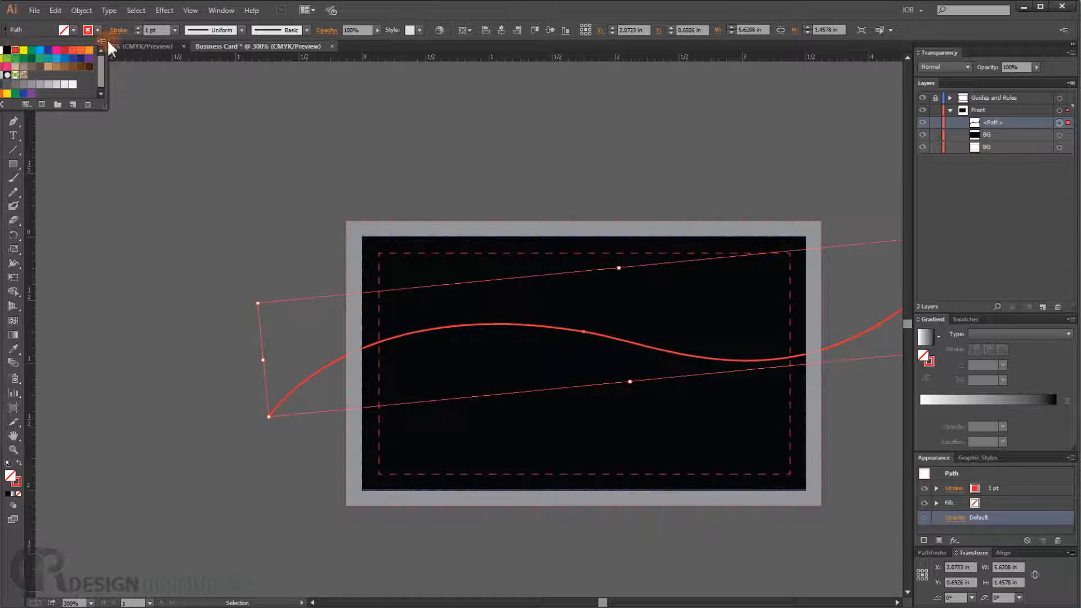
click(173, 31)
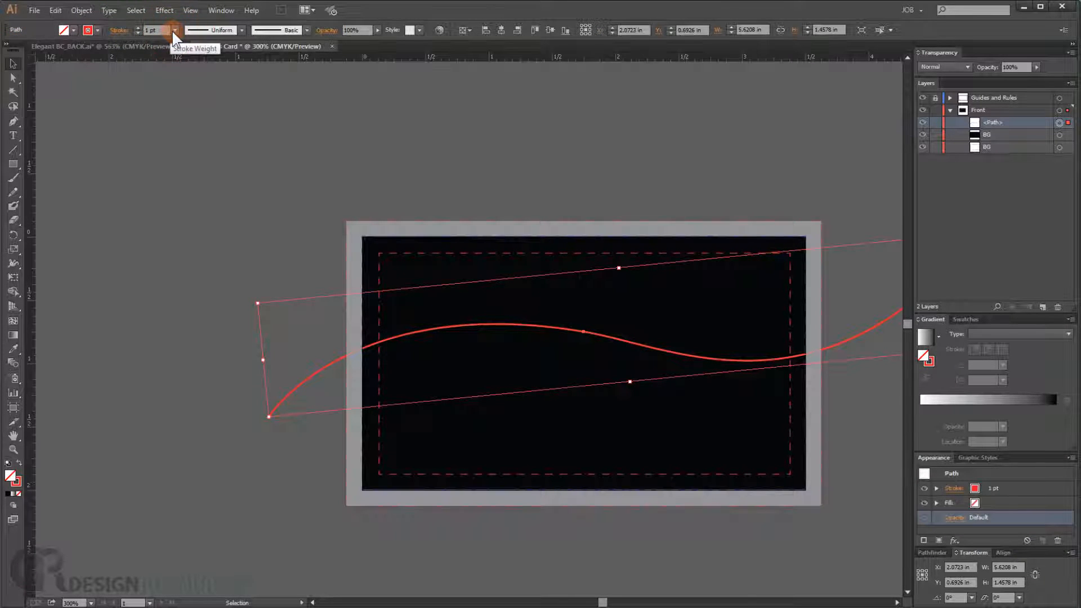
click(173, 29)
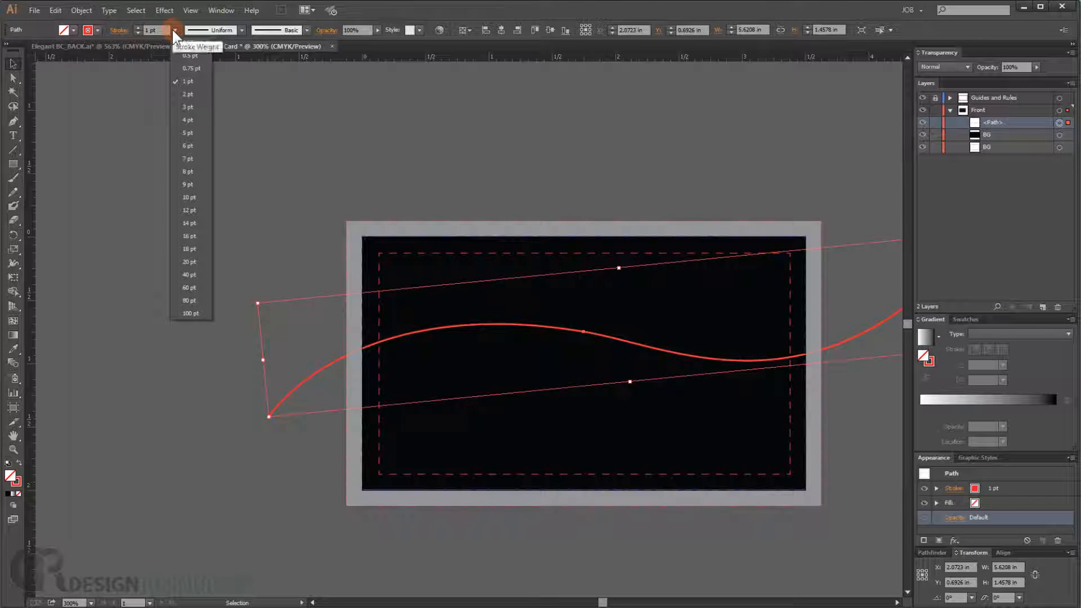
click(188, 118)
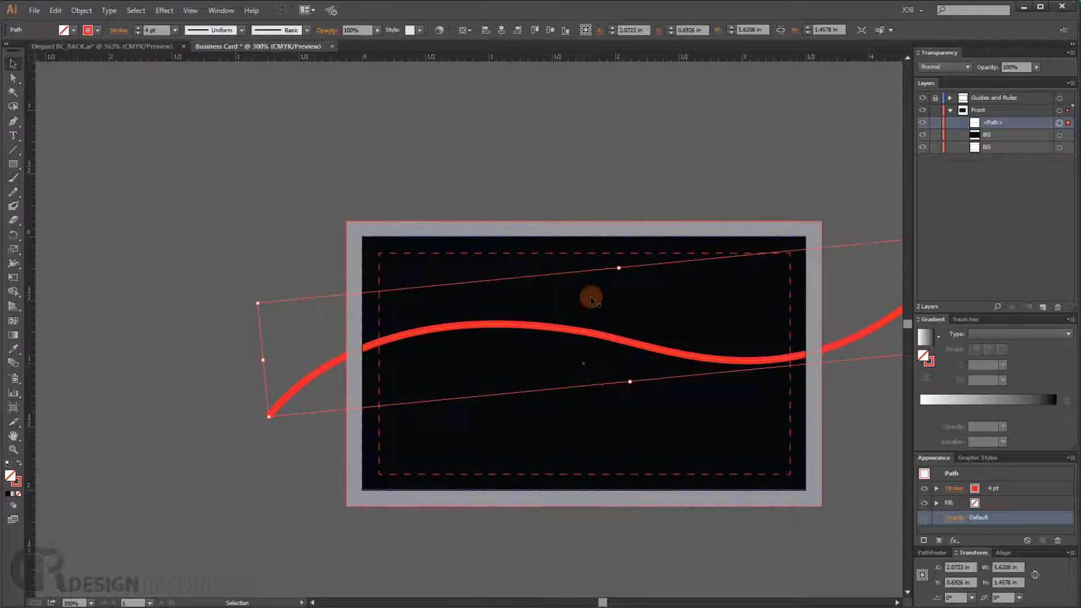
- Expand the wave's fill and stroke into an outlined shape
click(85, 12)
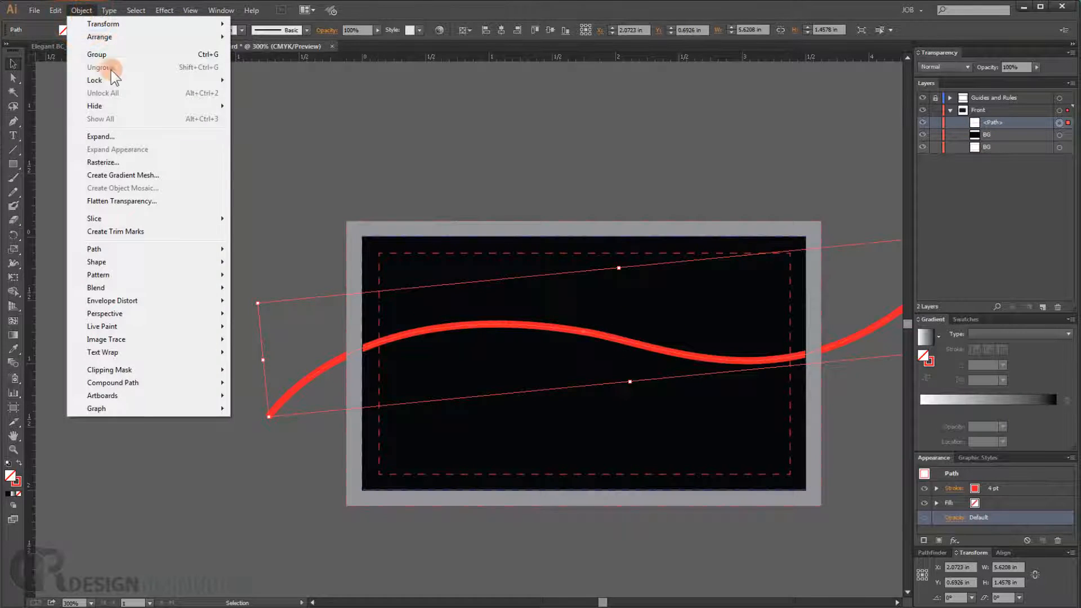
click(103, 137)
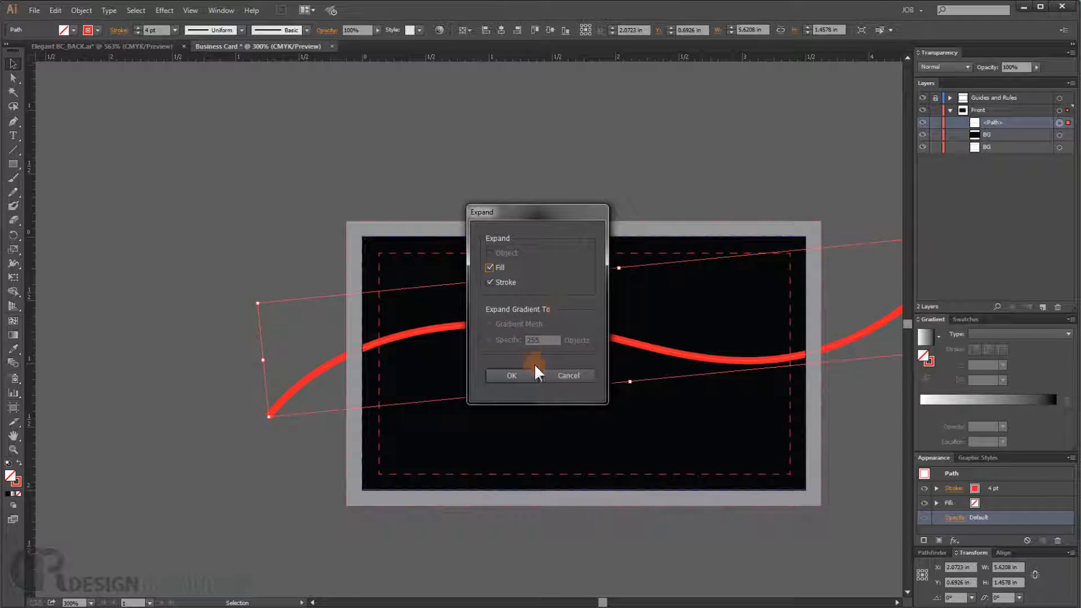
click(510, 375)
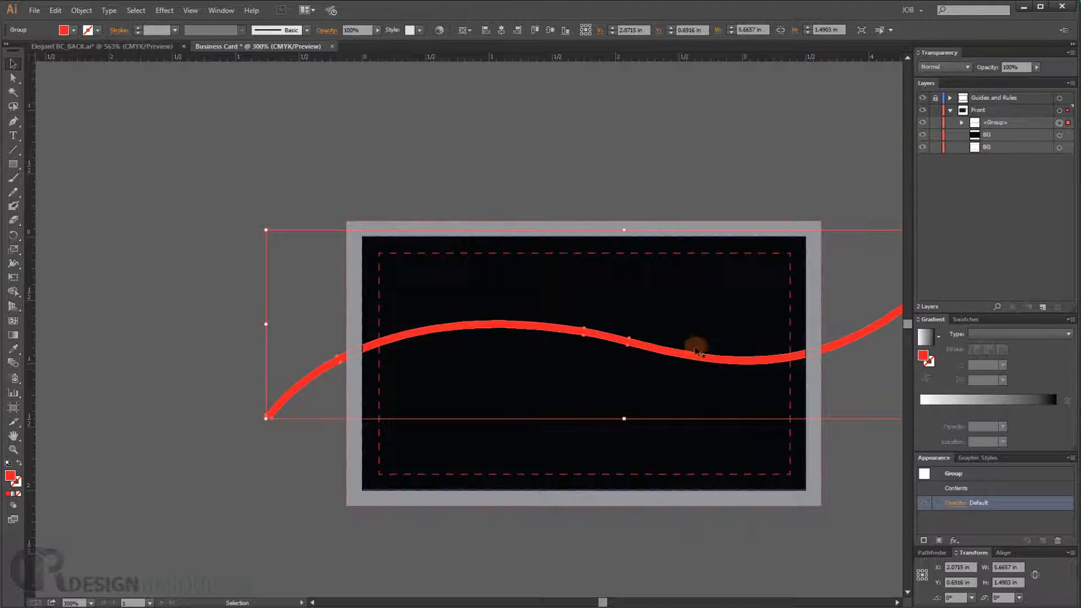
- Zoom in and pan along the expanded wave shape to inspect its edges
click(523, 166)
drag(618, 340, 385, 333)
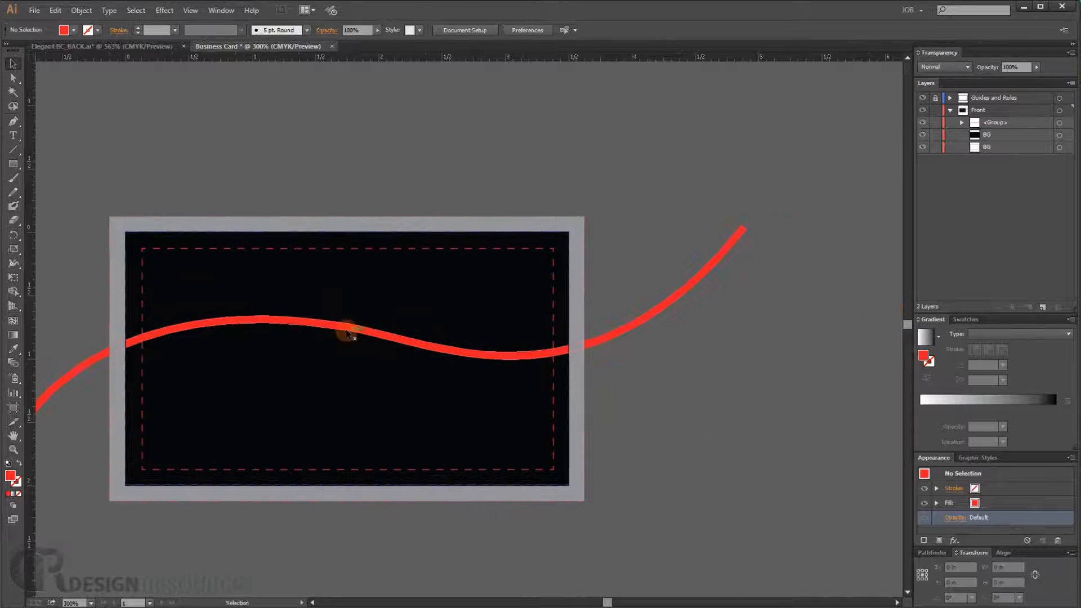
scroll(351, 329, up, 1)
drag(298, 295, 466, 234)
scroll(398, 273, up, 2)
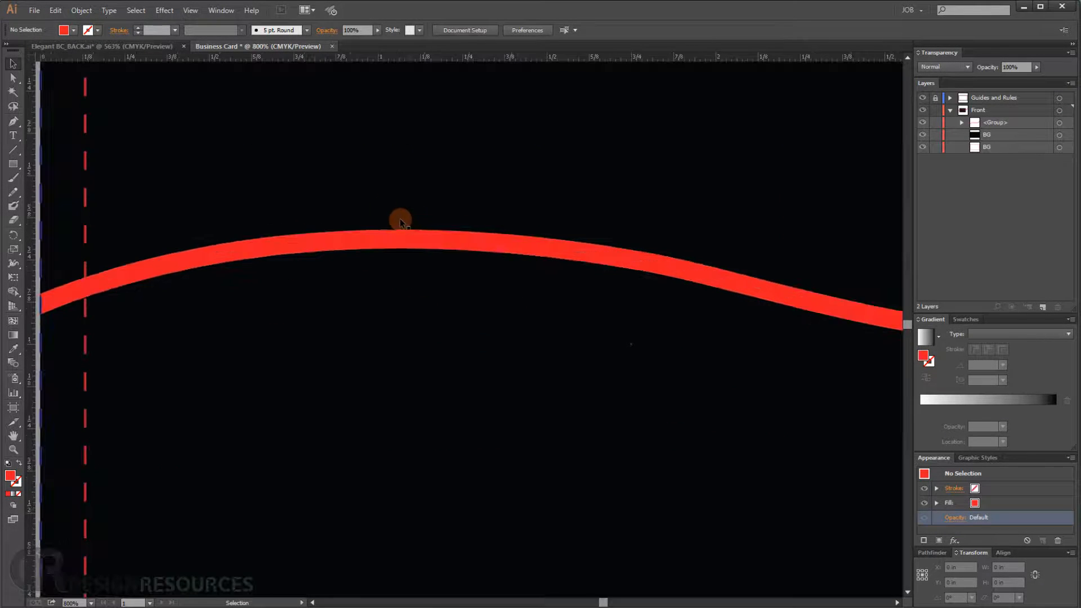
drag(372, 181, 357, 295)
scroll(356, 304, down, 3)
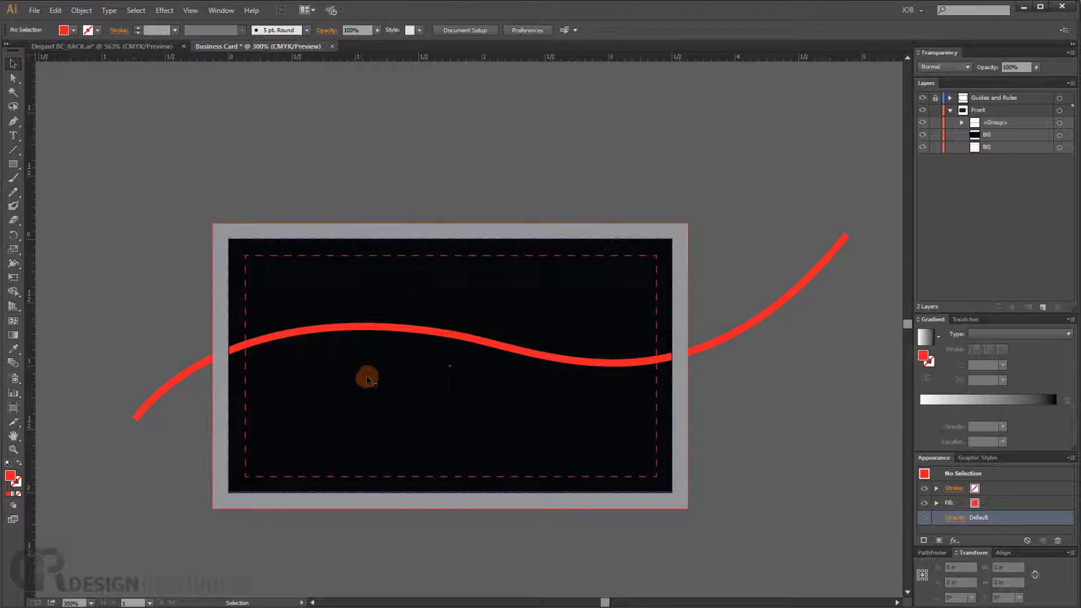
scroll(369, 412, up, 1)
key(space)
drag(337, 370, 344, 370)
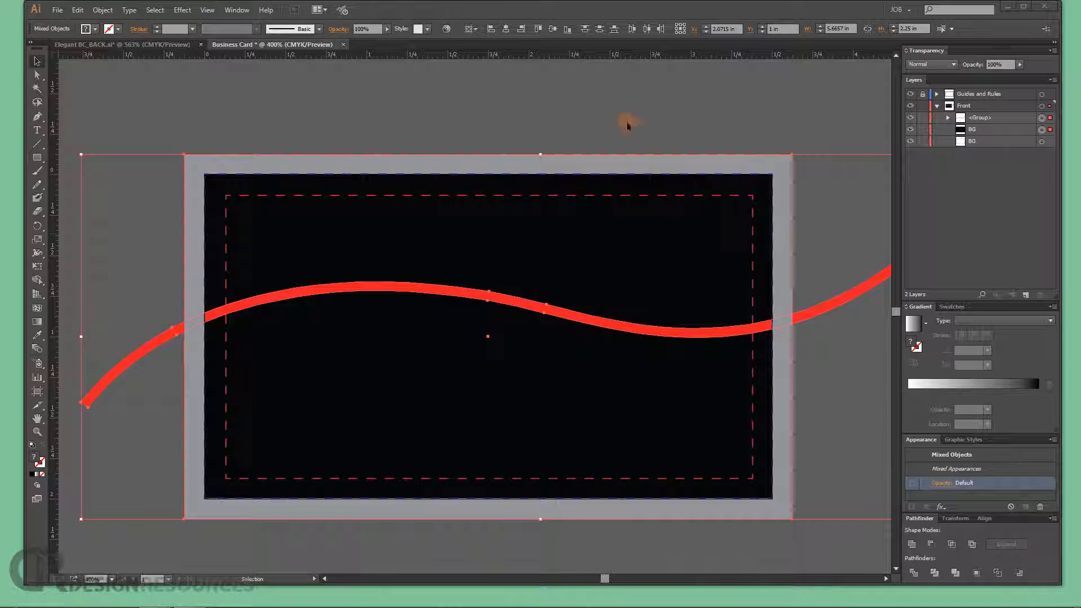
- Move the expanded wave path out of its group so it sits directly in the Front layer
click(632, 387)
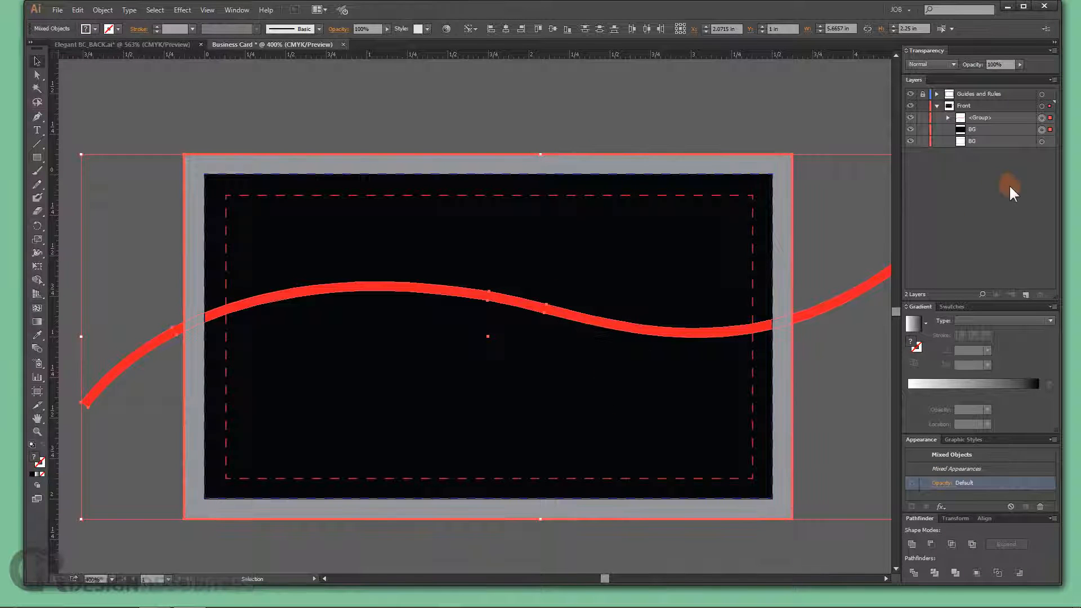
click(1011, 189)
click(989, 129)
click(1058, 135)
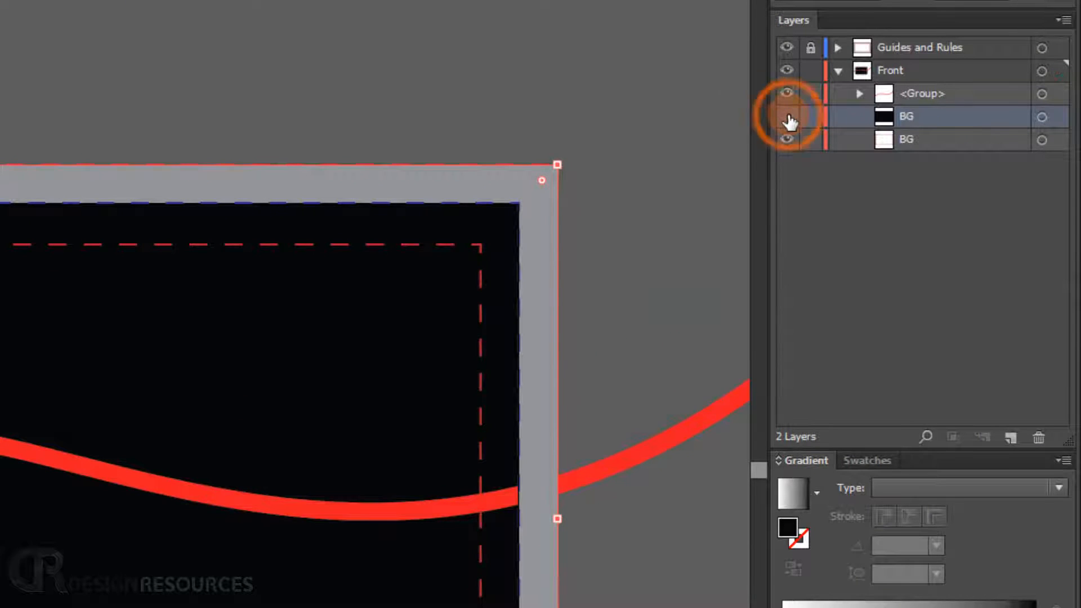
click(786, 116)
click(786, 116)
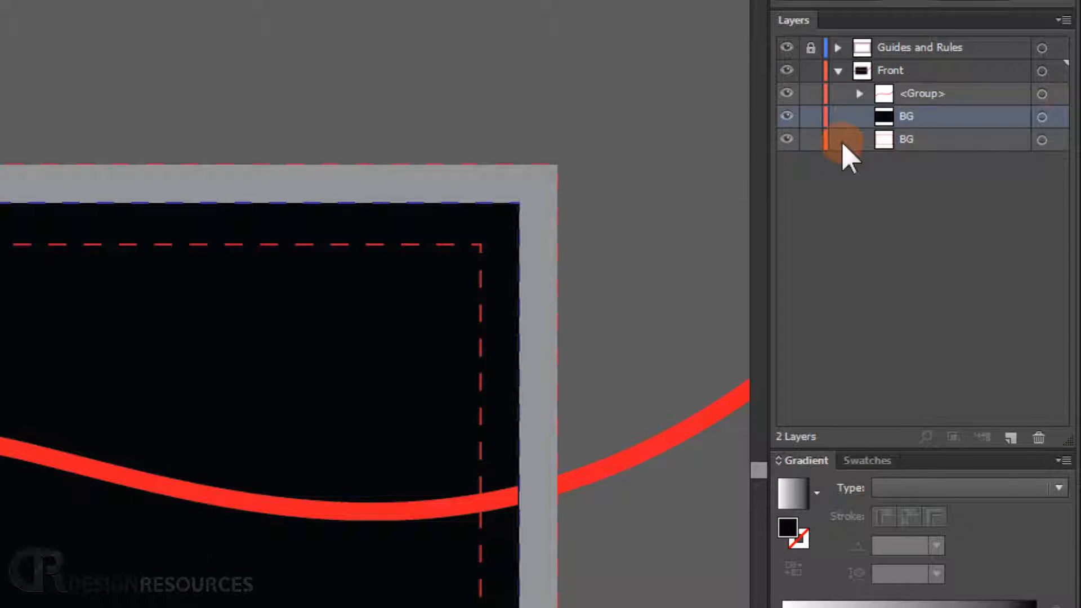
click(1042, 117)
click(860, 94)
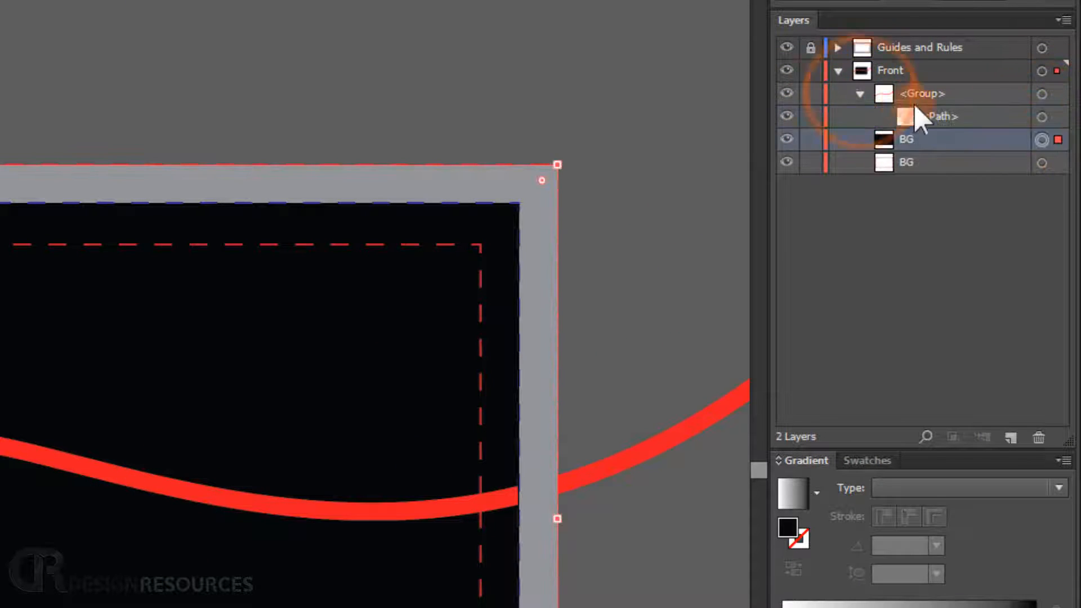
mouse_move(931, 116)
mouse_down()
mouse_move(923, 77)
mouse_move(934, 96)
mouse_up()
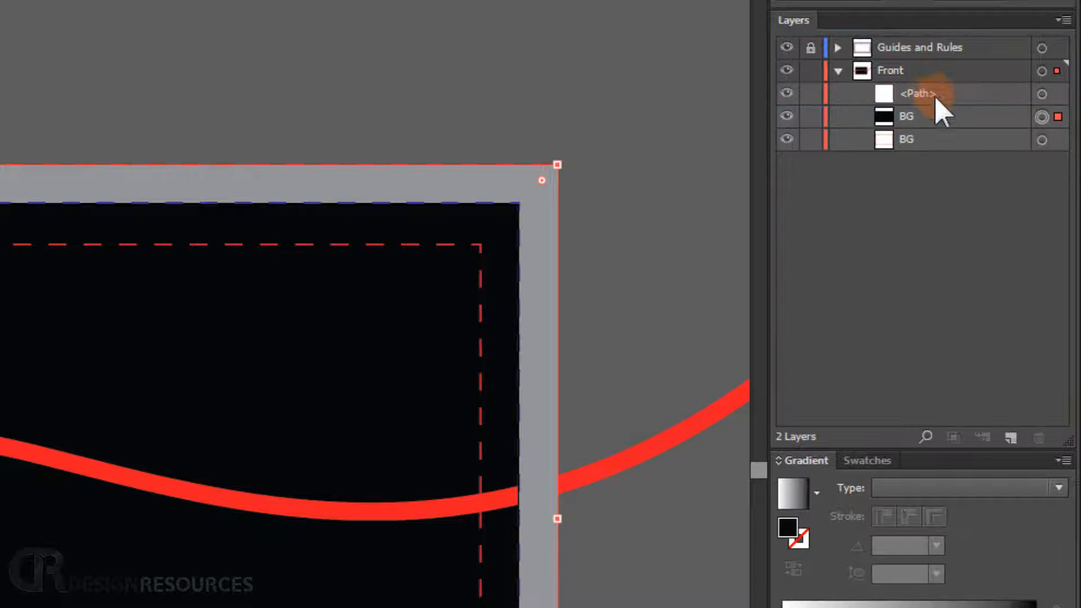
- Divide the wave path and the dark BG rectangle with Pathfinder Divide, then hide the top resulting path
click(1042, 94)
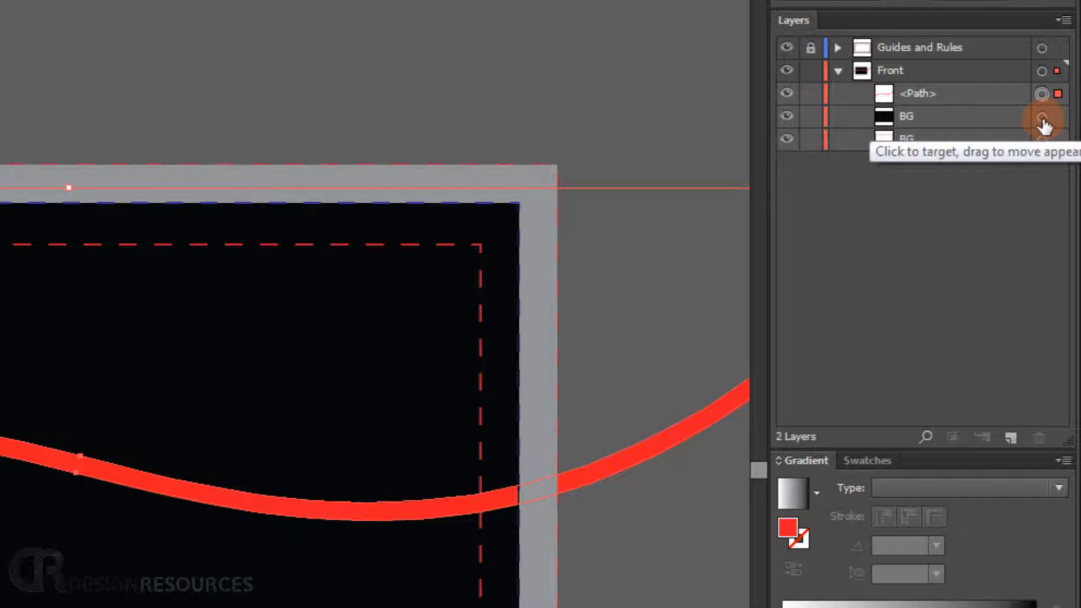
shift+click(1042, 117)
click(1041, 117)
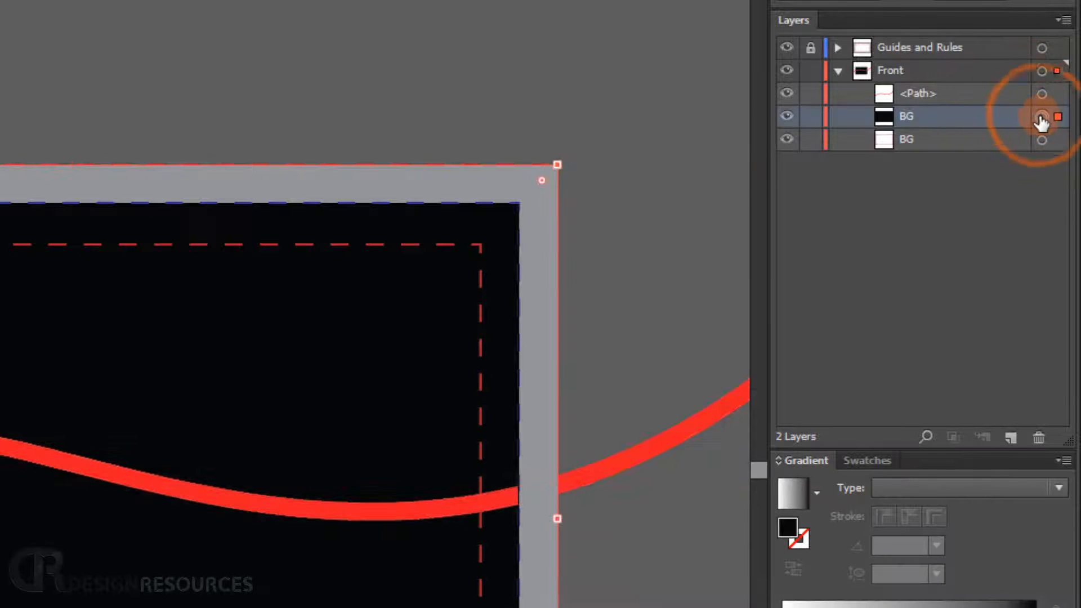
shift+click(1043, 95)
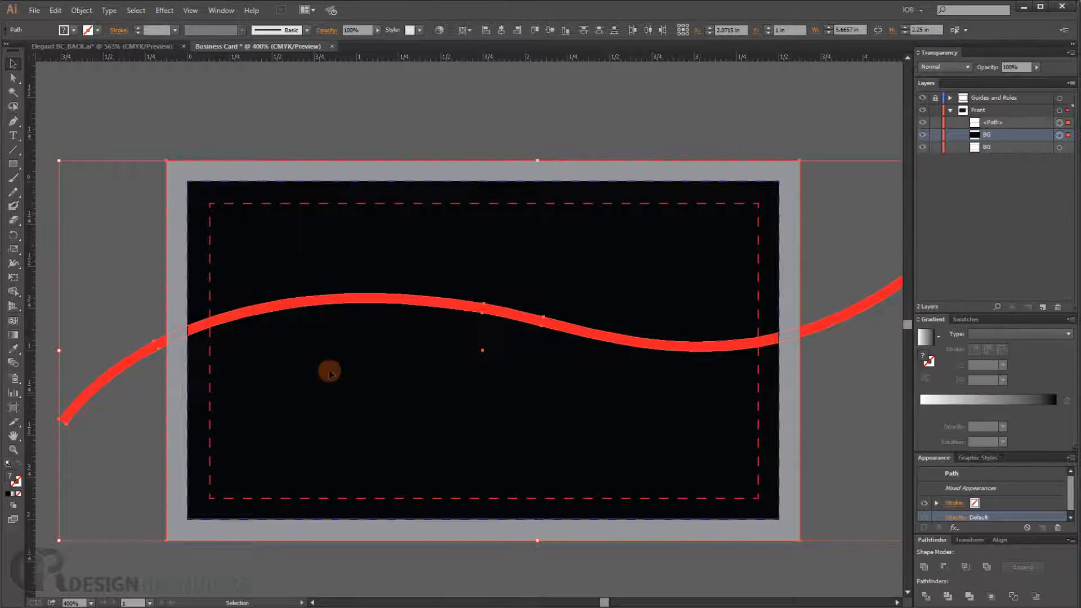
click(925, 596)
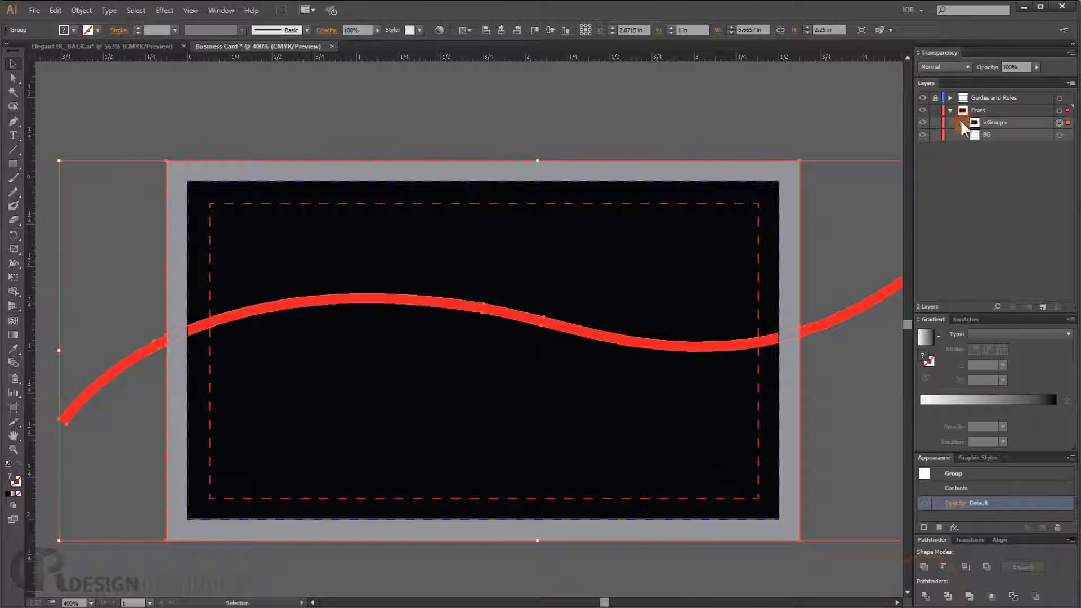
click(961, 122)
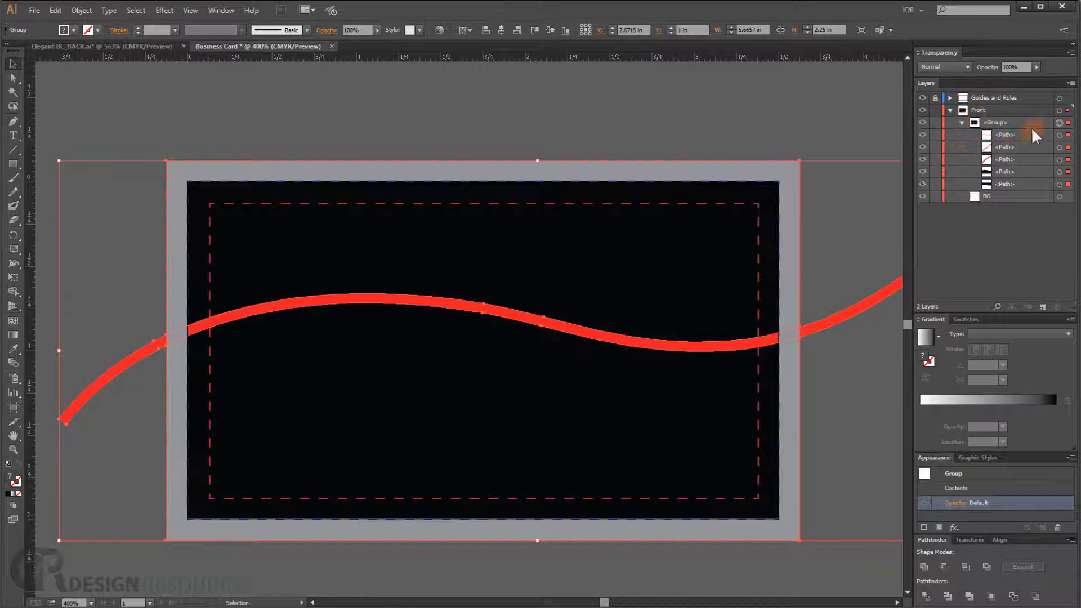
click(925, 135)
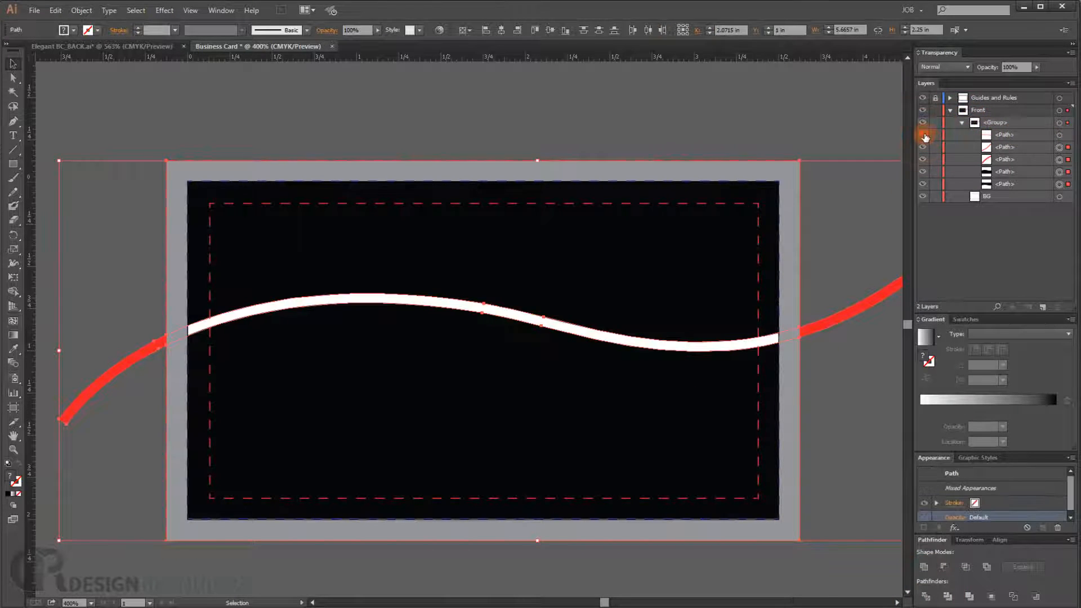
- Toggle the visibility of the divided paths in the Front group to identify each resulting piece
click(263, 344)
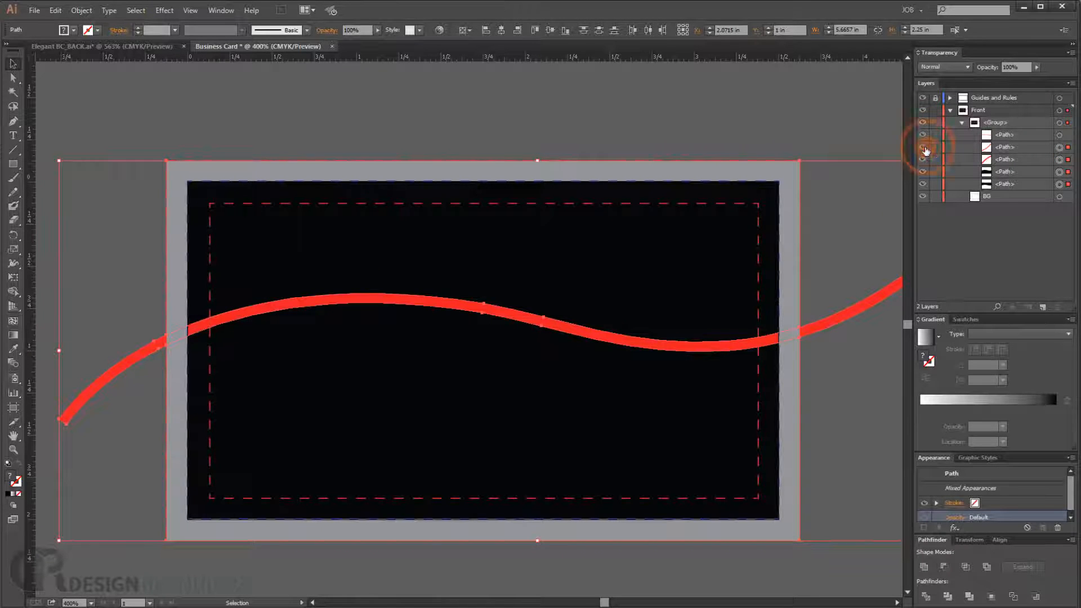
drag(925, 148, 957, 166)
click(997, 147)
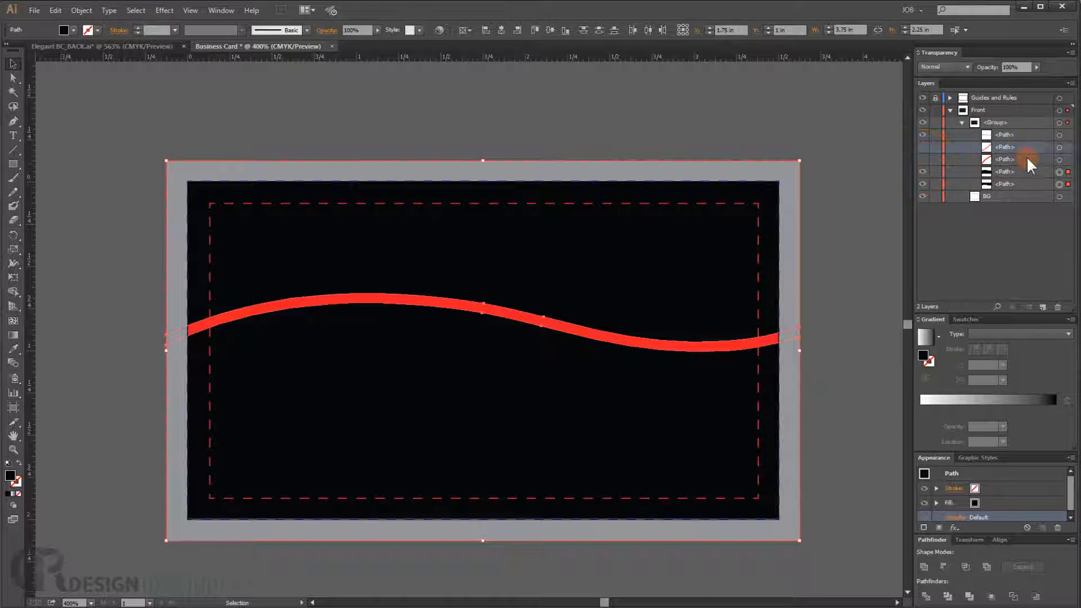
shift+click(1023, 157)
drag(1065, 245, 1058, 307)
click(924, 147)
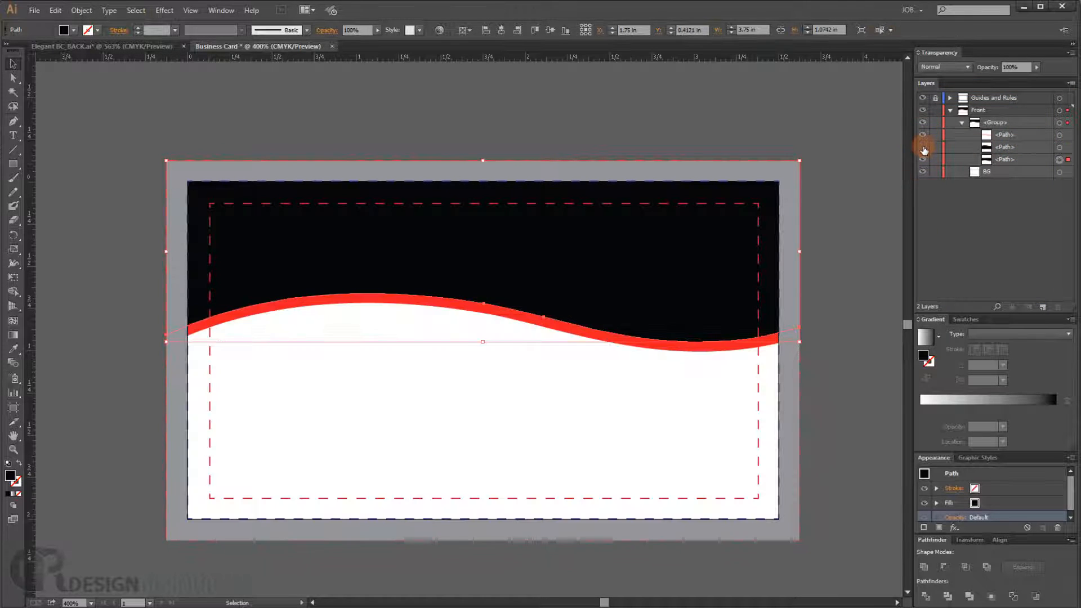
click(923, 146)
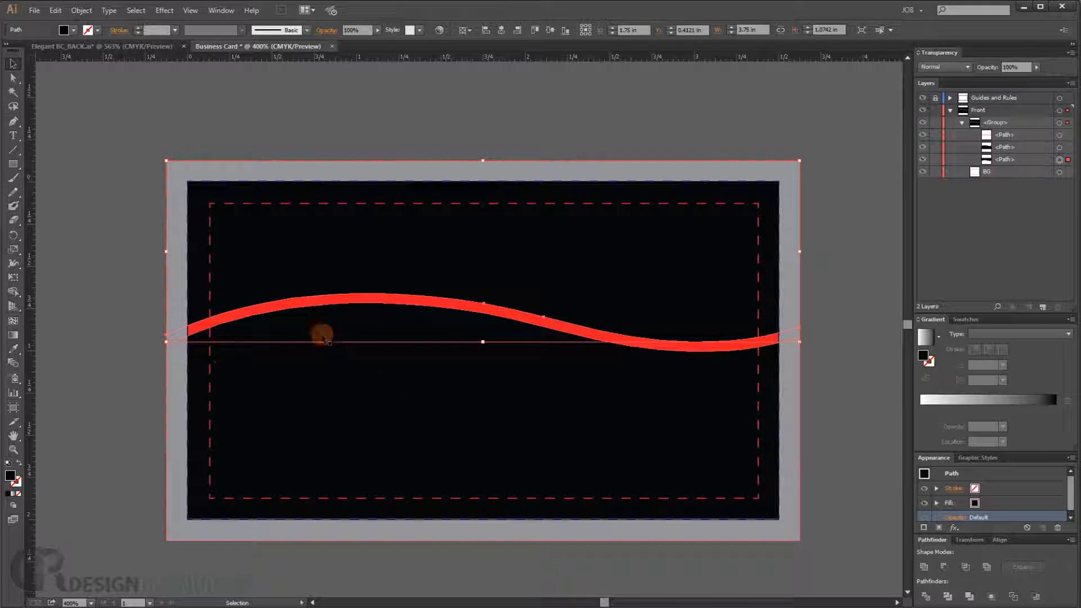
click(923, 146)
click(924, 148)
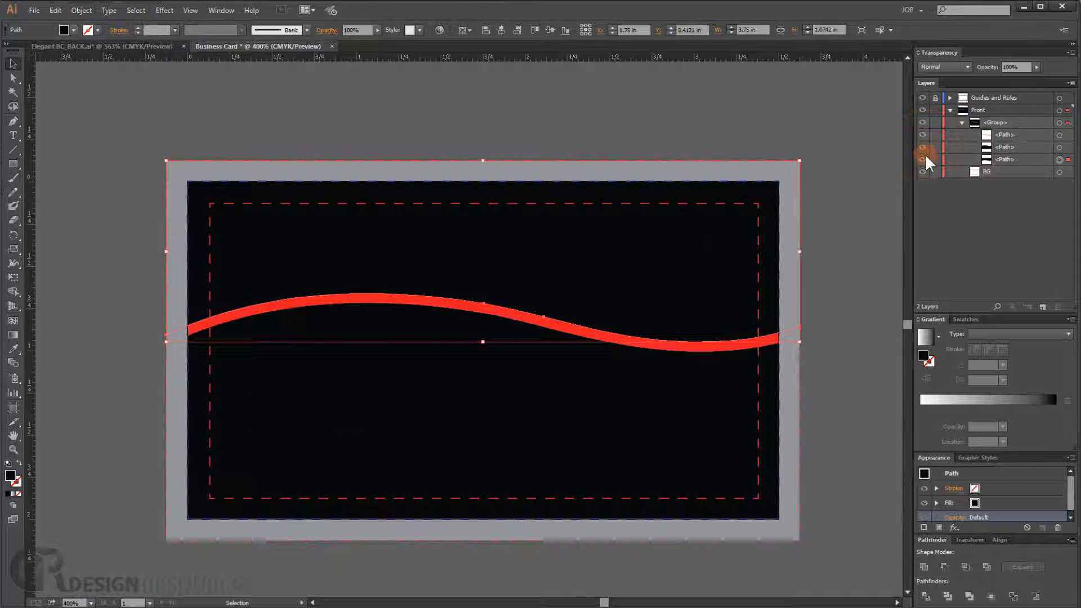
click(923, 160)
click(924, 159)
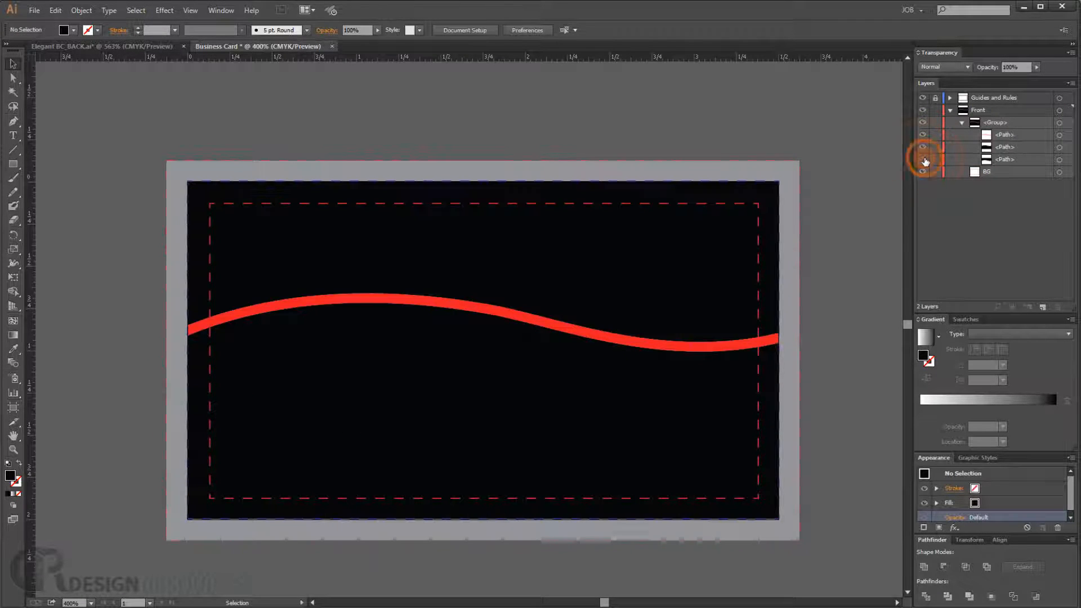
click(924, 159)
click(924, 160)
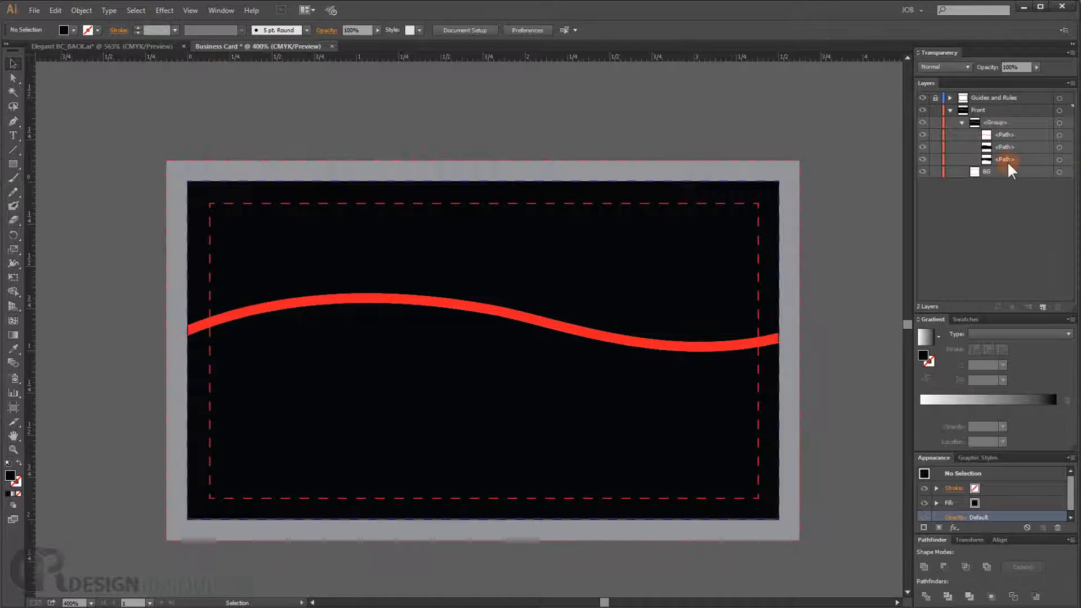
click(922, 159)
click(922, 159)
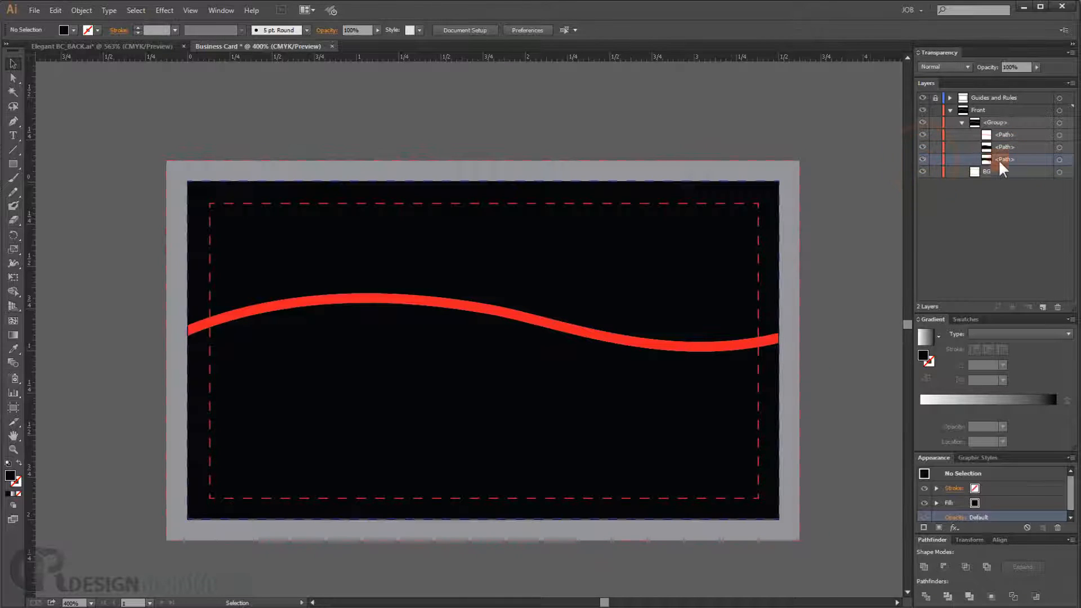
click(923, 147)
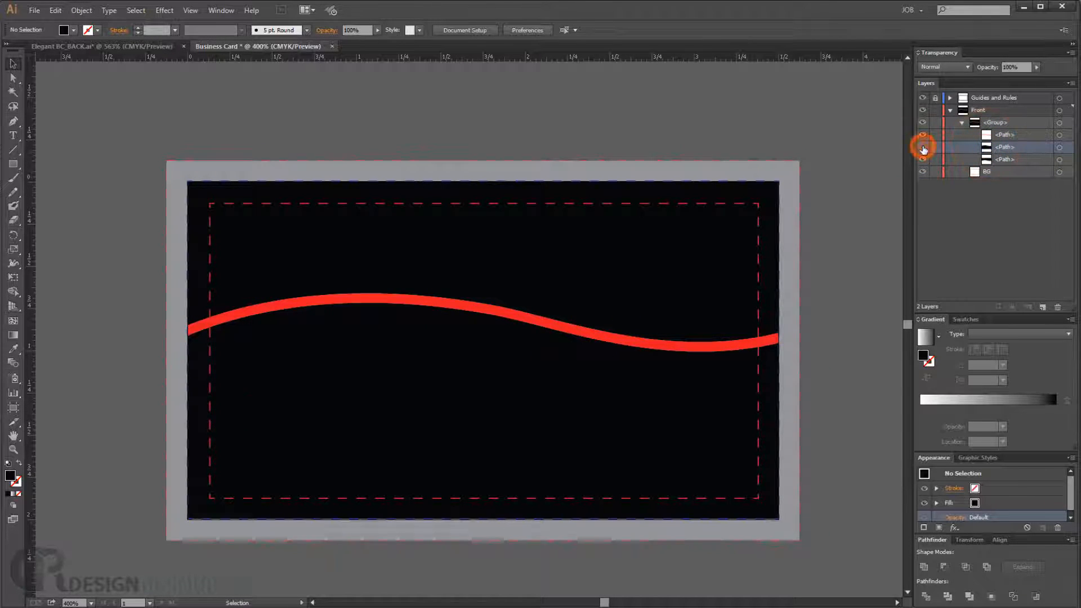
- Rename the upper divided path as TOP
click(923, 149)
click(923, 148)
drag(992, 156, 999, 143)
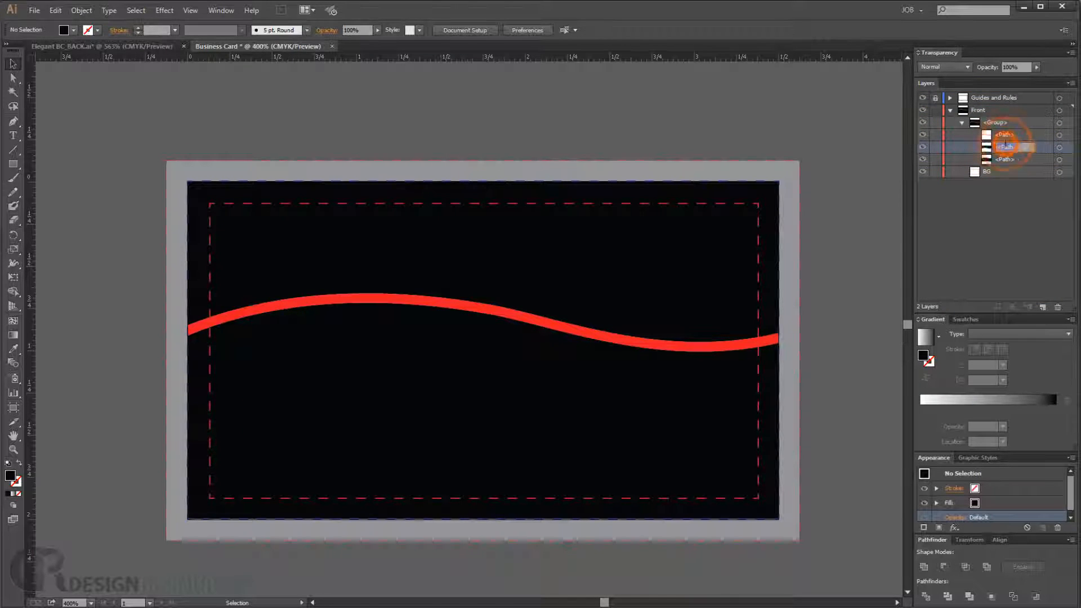
double_click(1006, 146)
text(Tra)
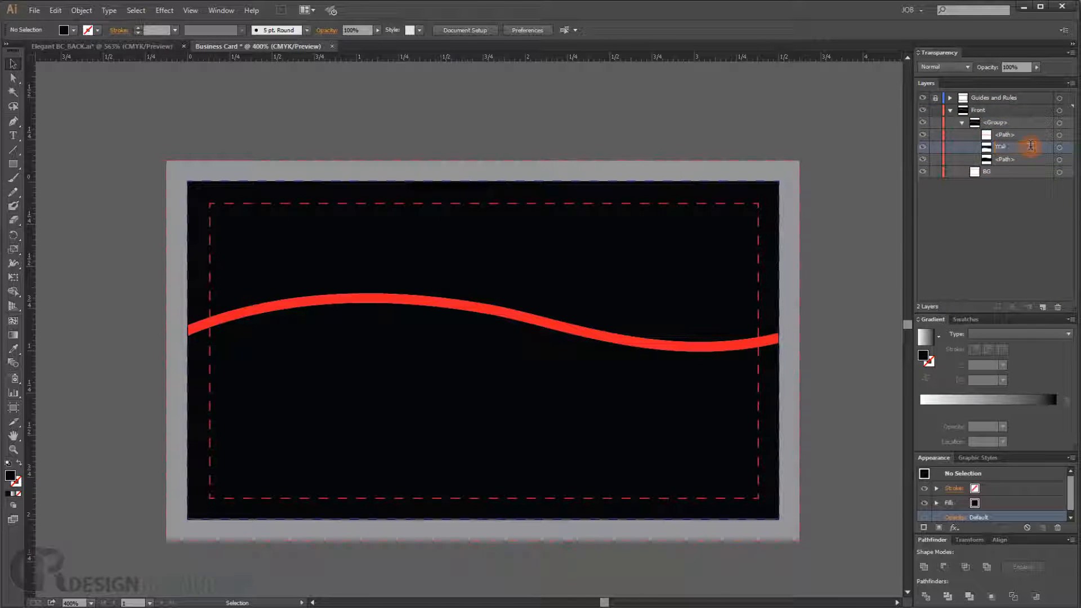
- Rename the lower divided path as Down, checking it by toggling its visibility
double_click(1002, 160)
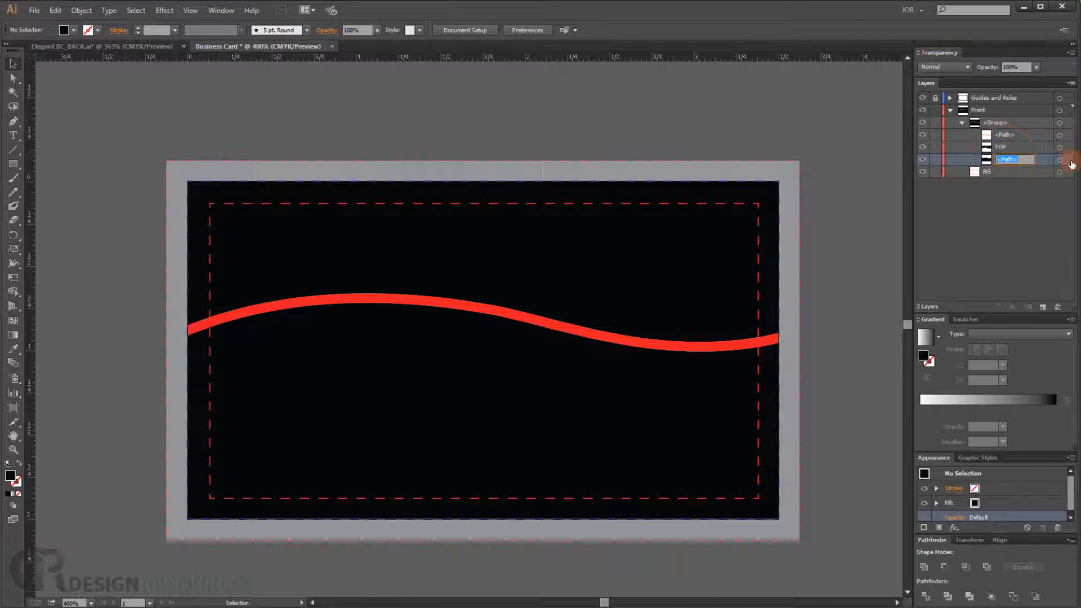
click(924, 160)
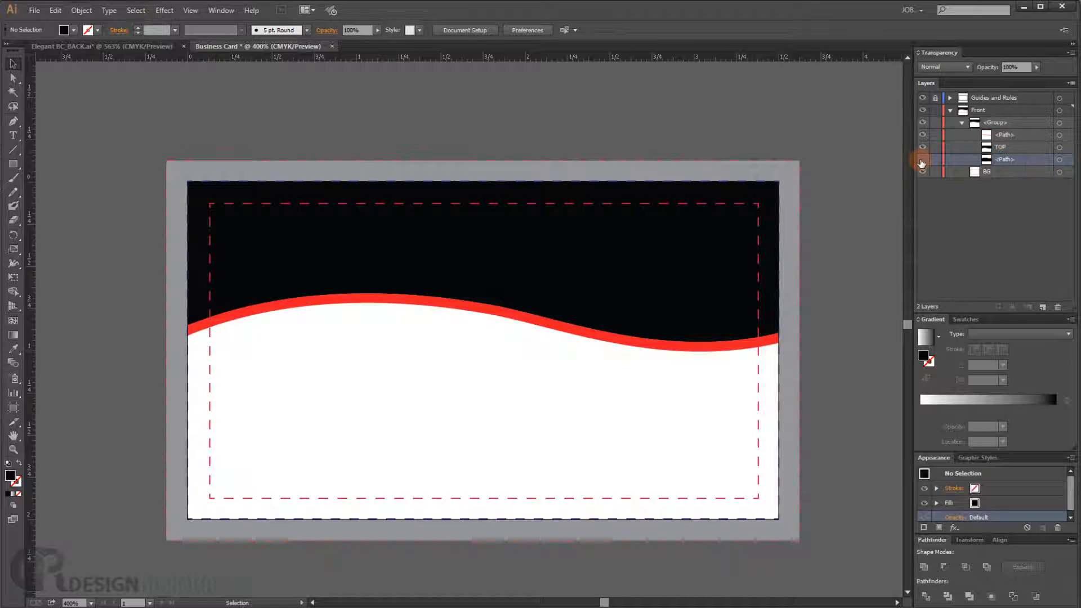
click(924, 160)
double_click(1004, 160)
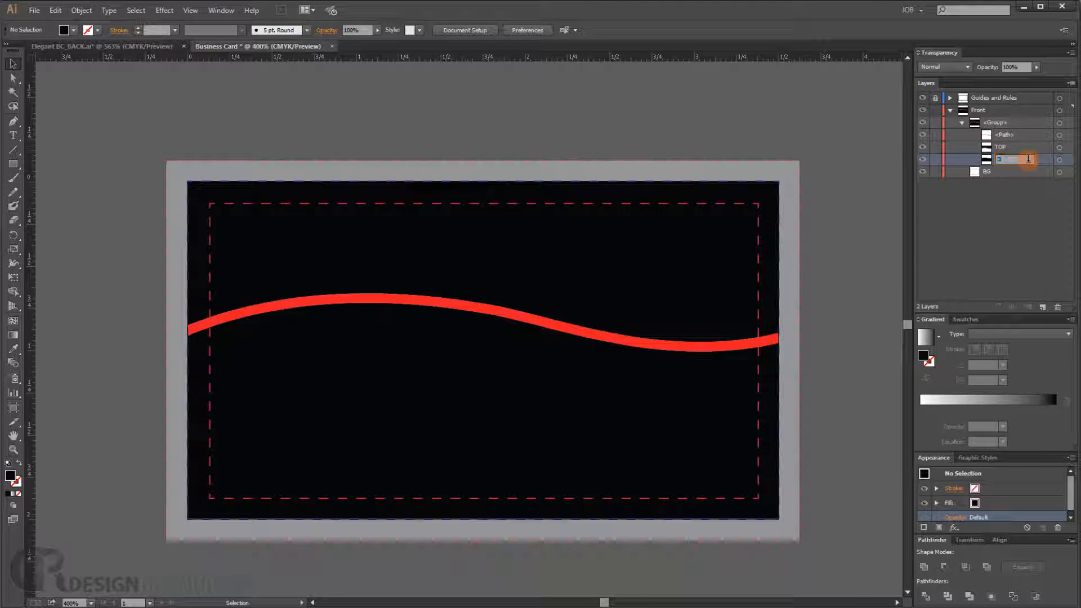
text(Down)
double_click(1028, 159)
click(922, 159)
click(922, 159)
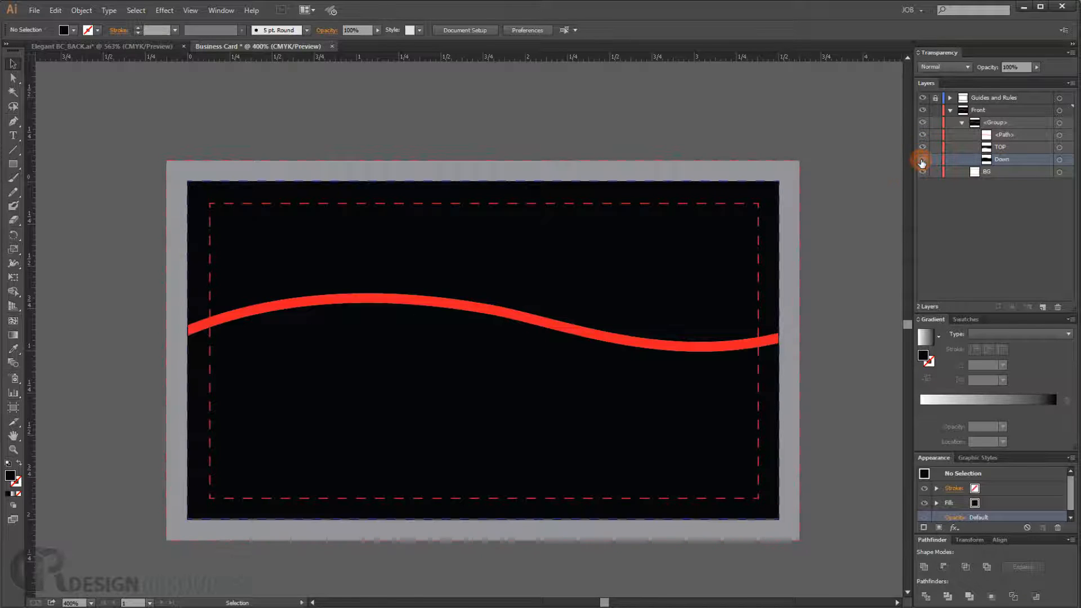
- Rename the wave path in the group as Line
click(294, 308)
click(997, 135)
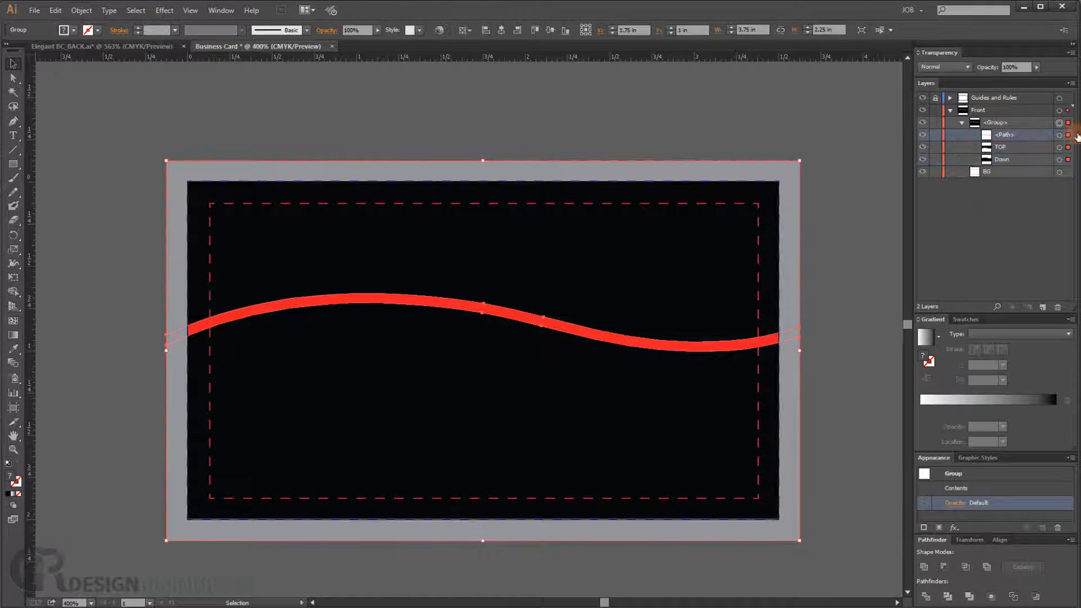
double_click(995, 134)
key(Escape)
double_click(1007, 134)
text(Line)
key(Return)
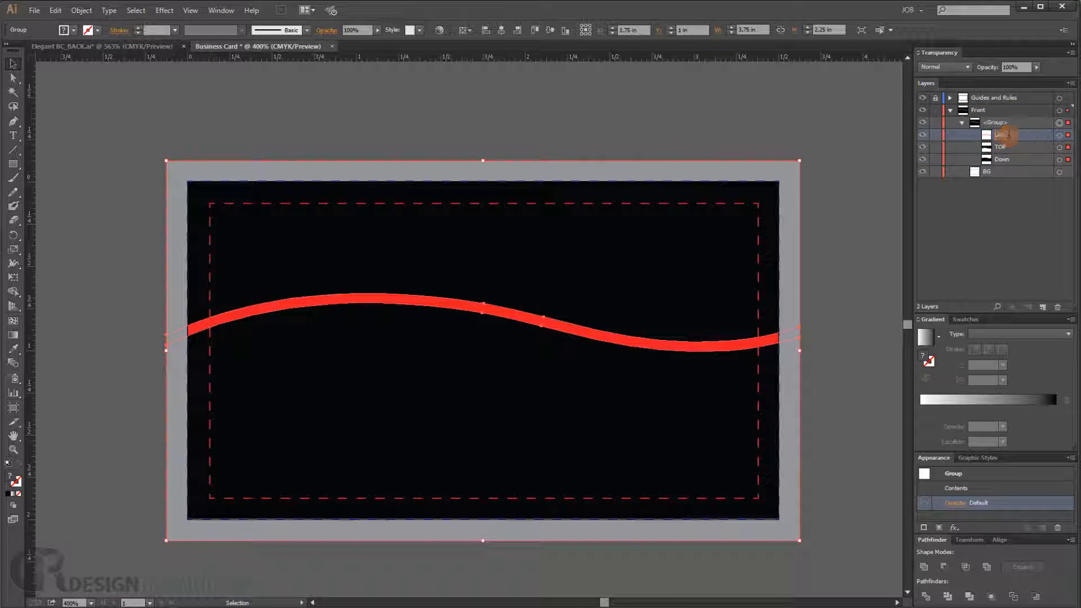
- Fill the Line wave path with the light gray C0 M0 Y0 K20 swatch and deselect it
click(1059, 135)
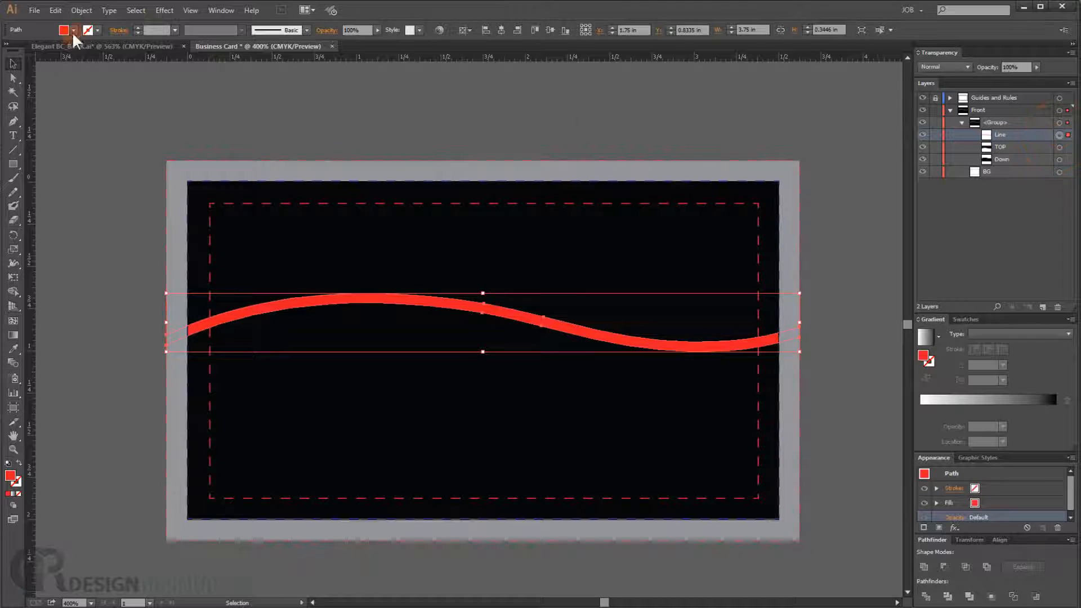
click(93, 28)
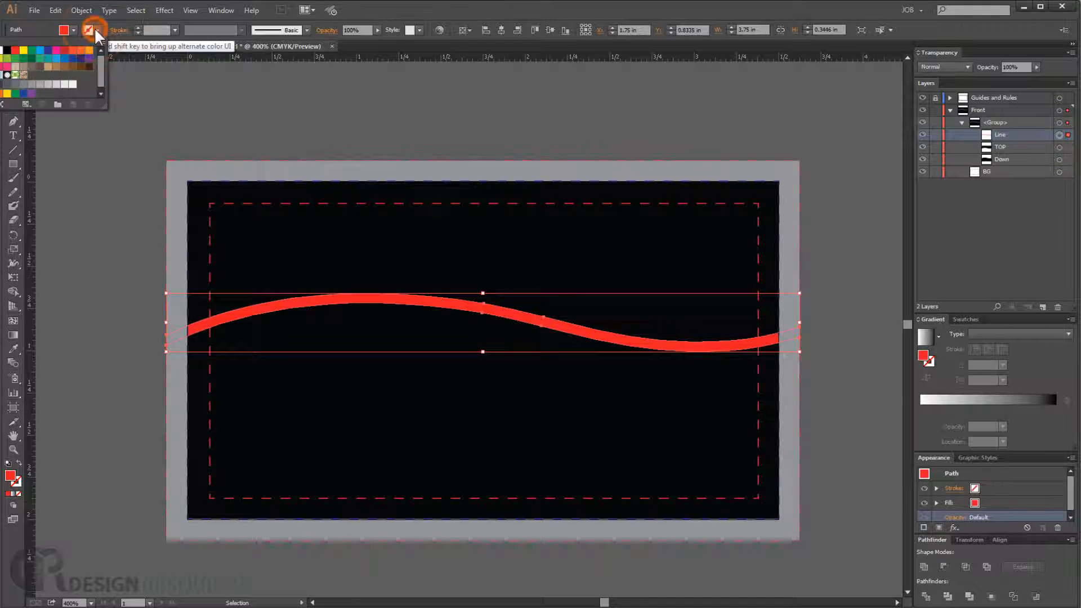
click(47, 85)
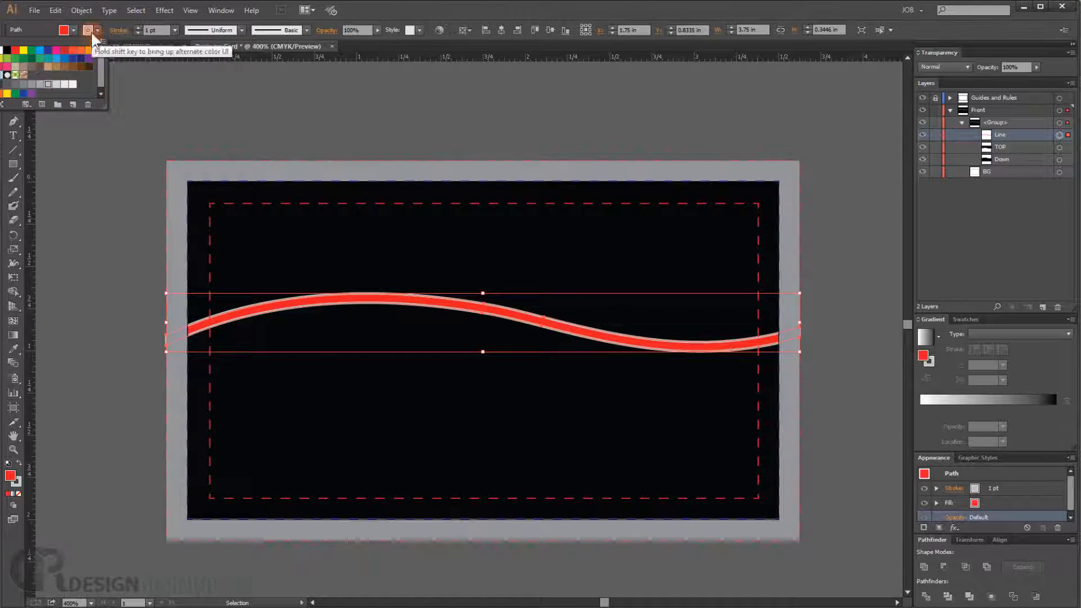
click(3, 50)
click(73, 31)
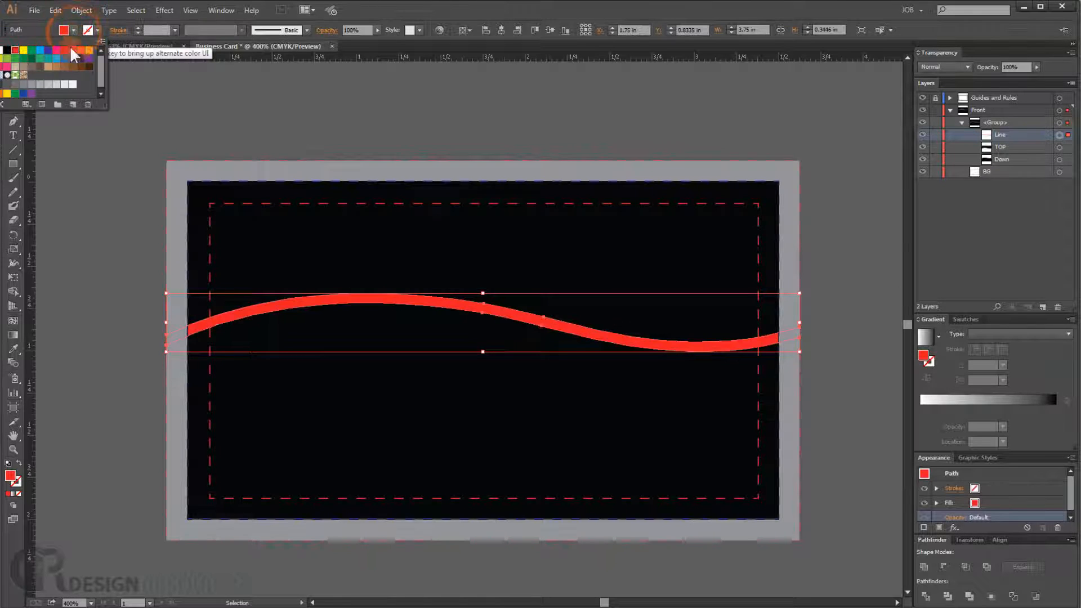
click(48, 83)
click(352, 120)
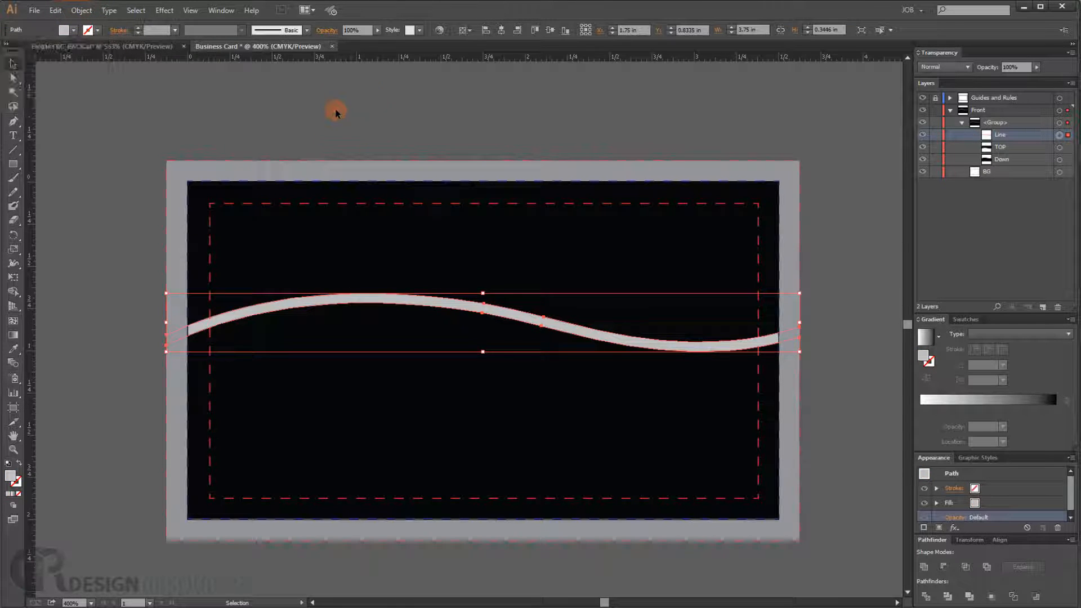
click(273, 101)
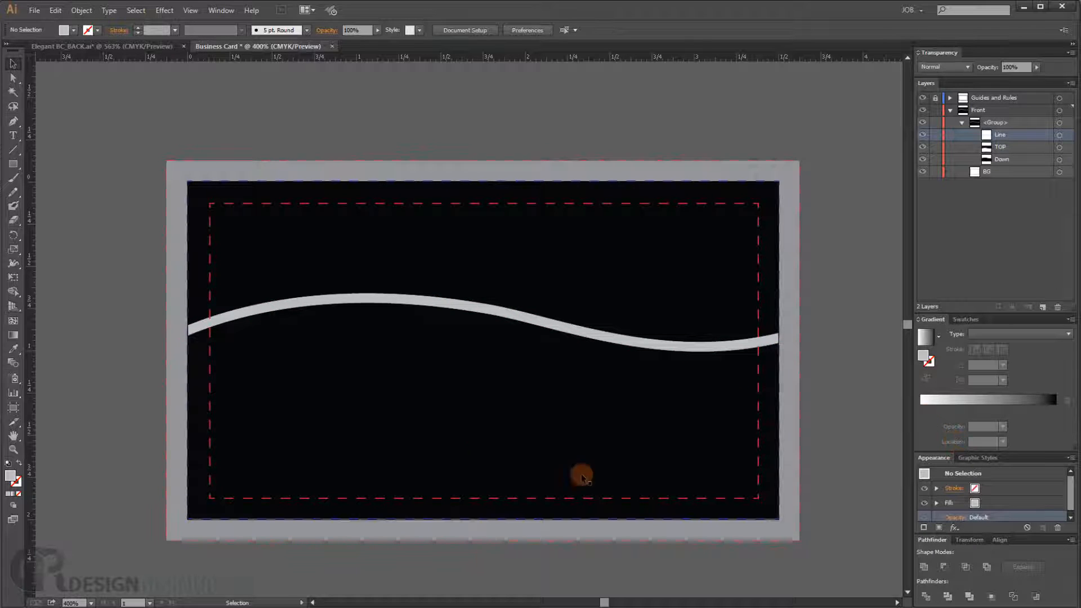
- Zoom in to inspect the gray wave line's edges and zoom back out to the whole card
scroll(484, 417, up, 2)
scroll(474, 390, up, 4)
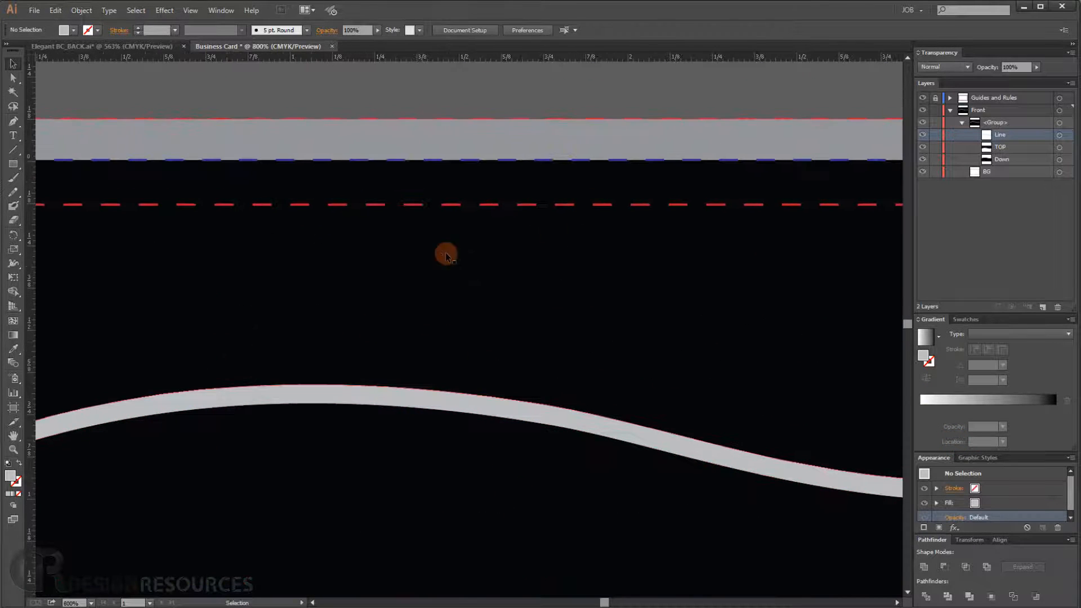
scroll(518, 243, down, 2)
click(440, 257)
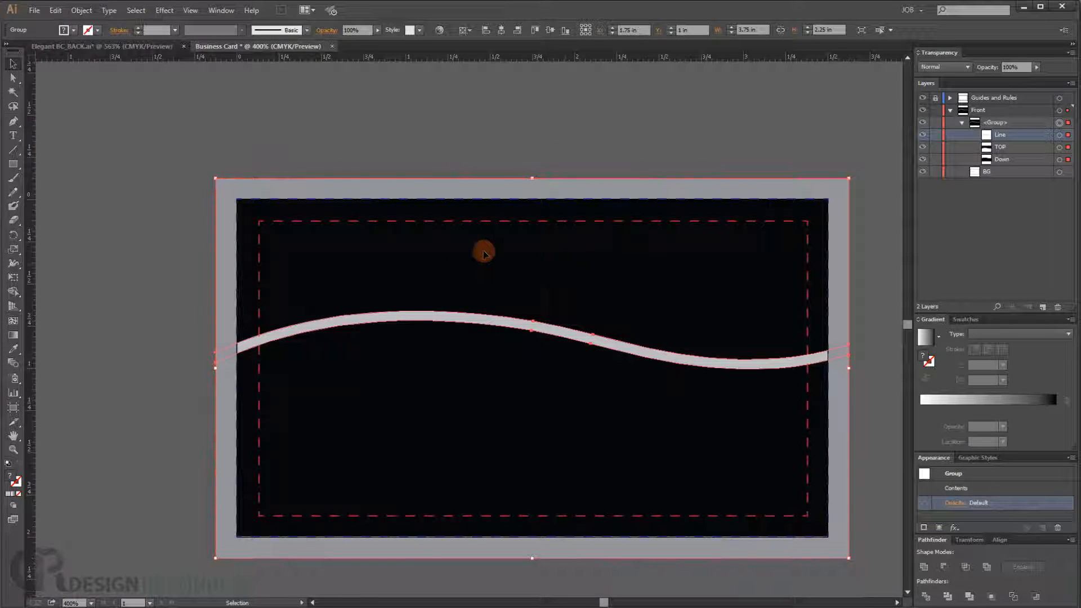
scroll(482, 248, up, 1)
scroll(430, 289, down, 2)
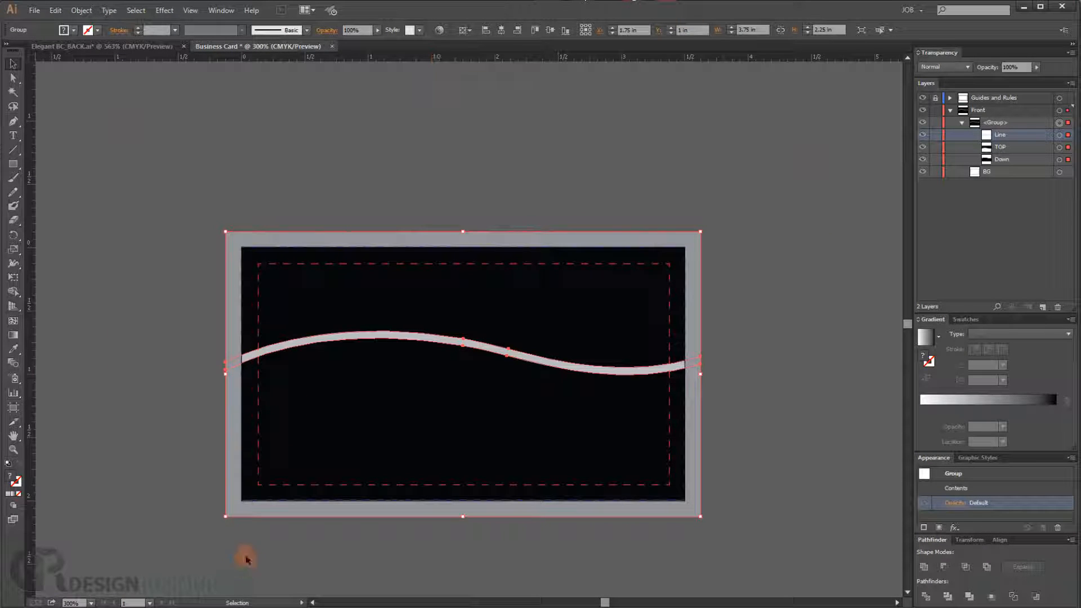
- Open the CARB SEAMLESS-PAT.eps file in Illustrator and bring its pattern tile into the business card document
click(97, 605)
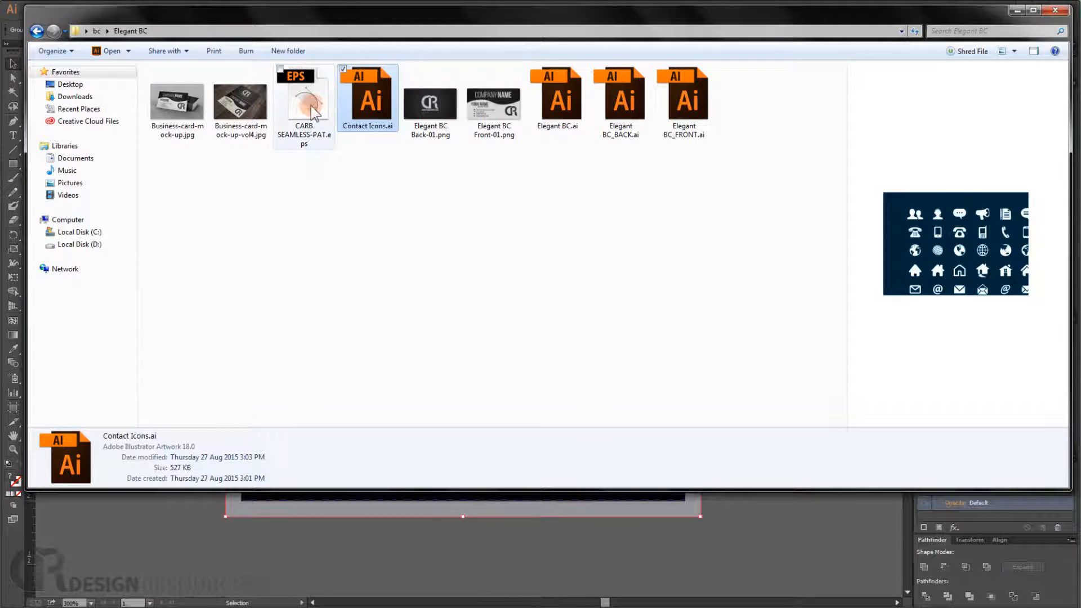
click(311, 140)
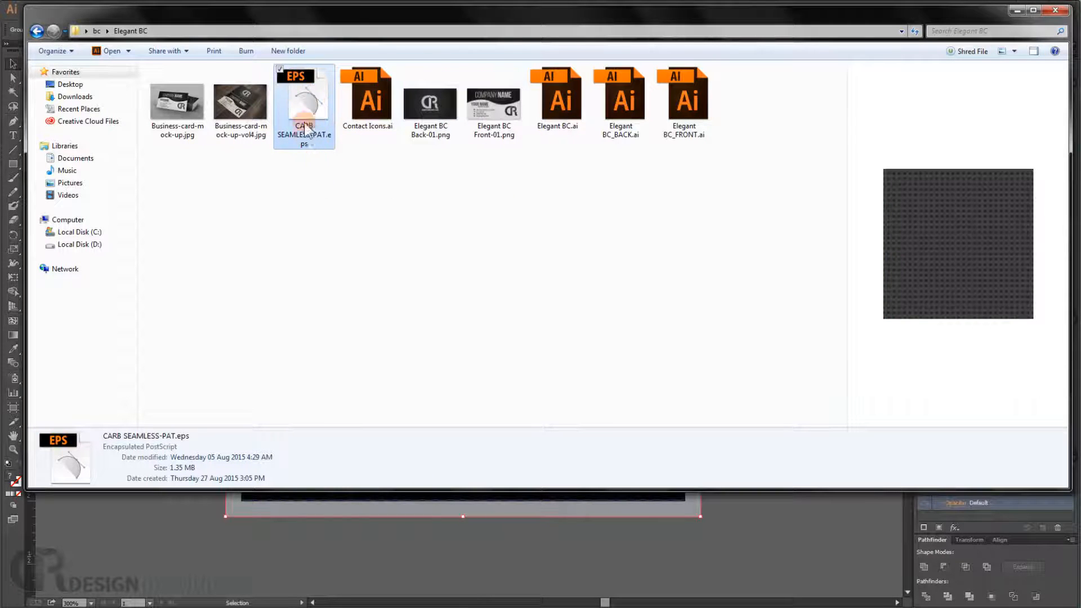
drag(305, 109, 9, 533)
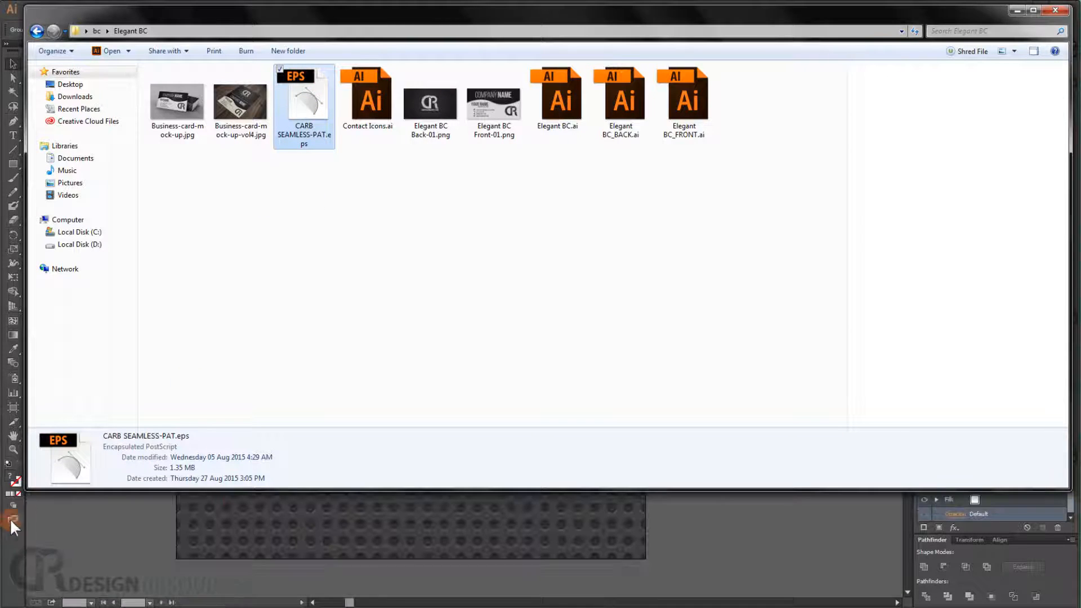
click(1016, 11)
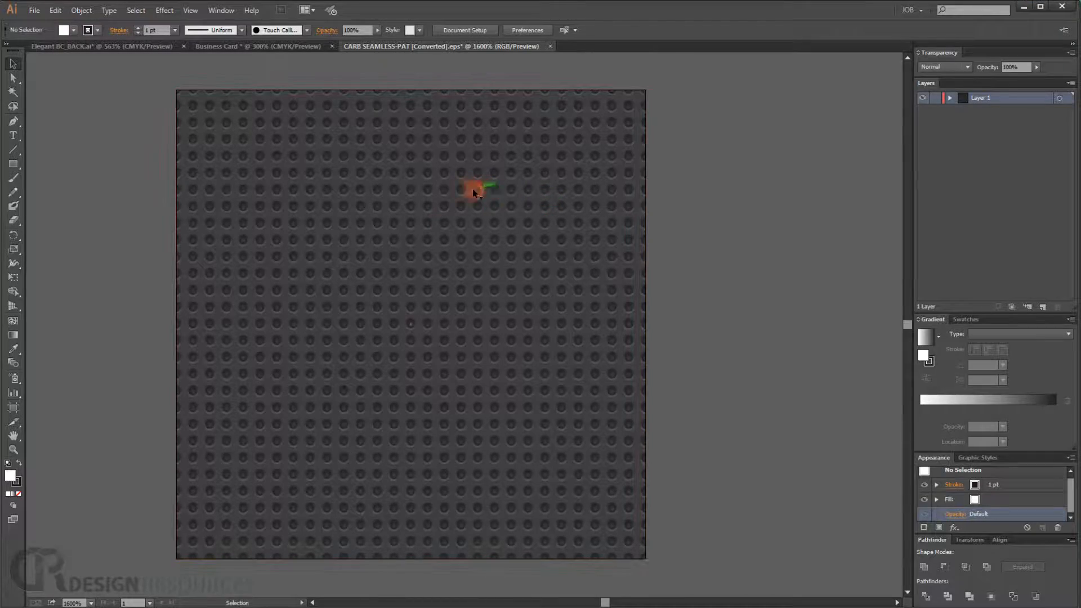
drag(462, 191, 413, 296)
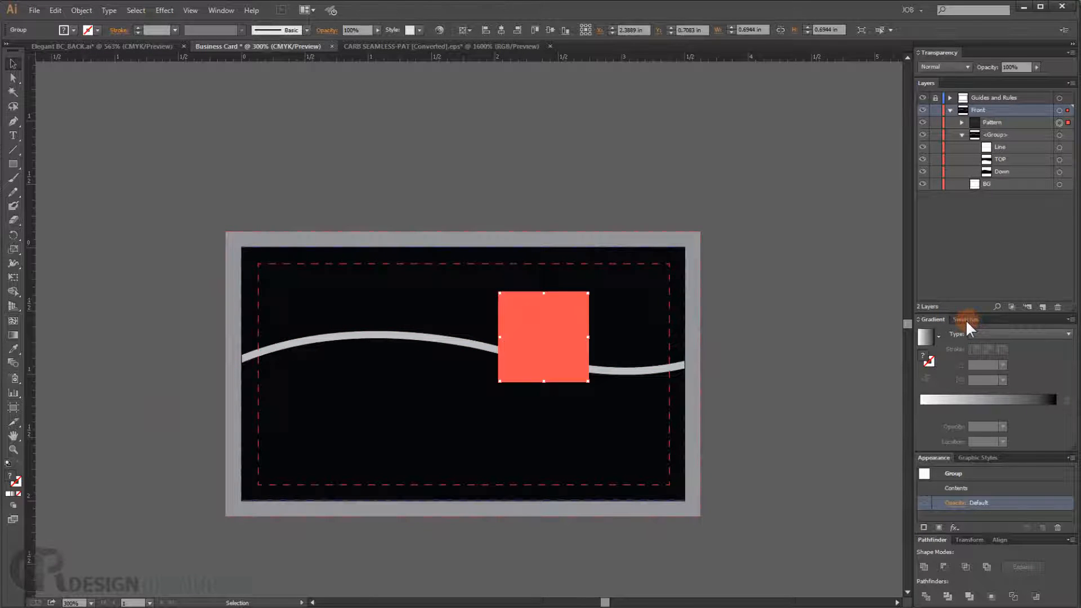
- Add the pattern tile to the Swatches panel as a new swatch and delete the tile from the card
click(965, 320)
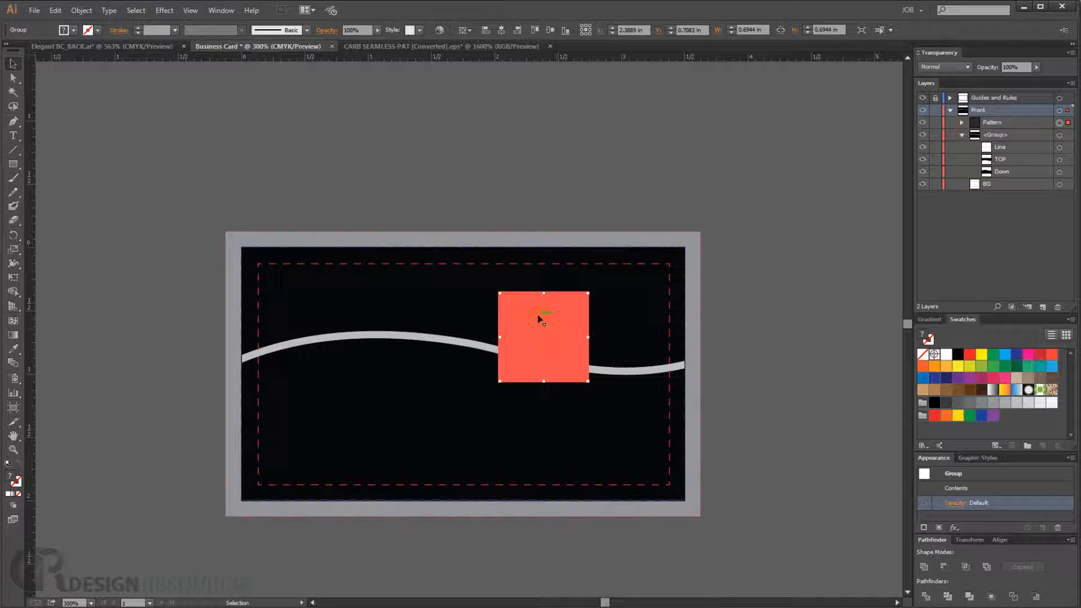
drag(538, 318, 1001, 414)
drag(567, 333, 924, 424)
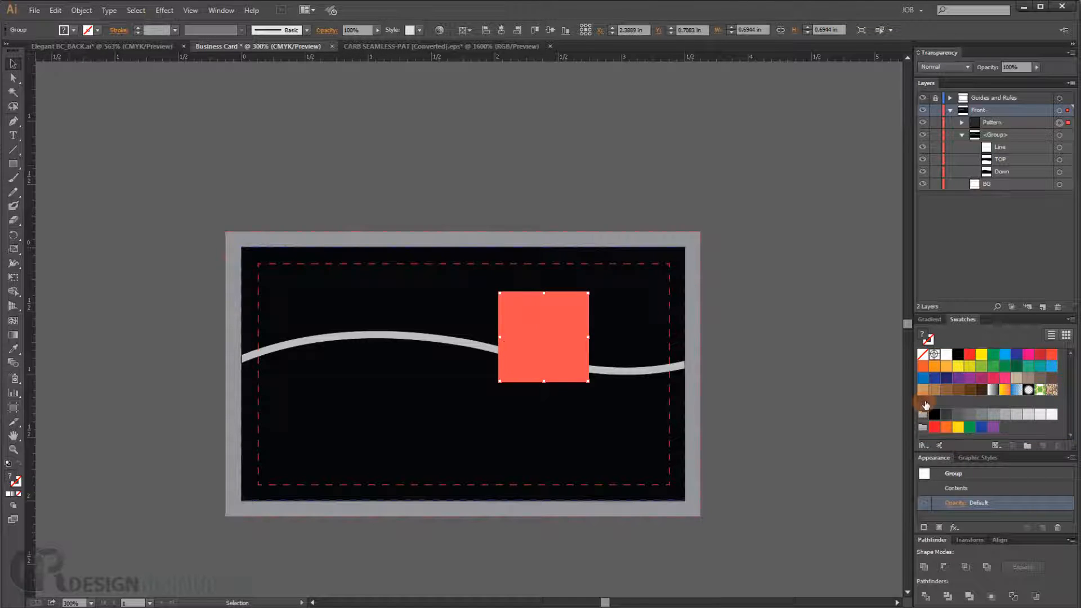
key(Delete)
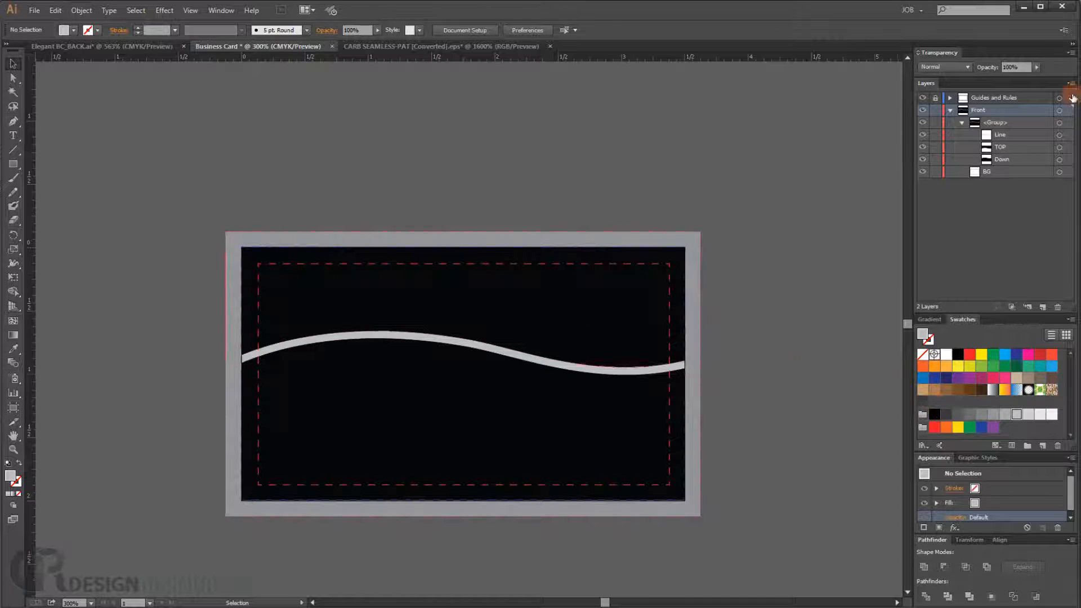
- Duplicate the TOP wave shape layer inside the Front group
click(1013, 147)
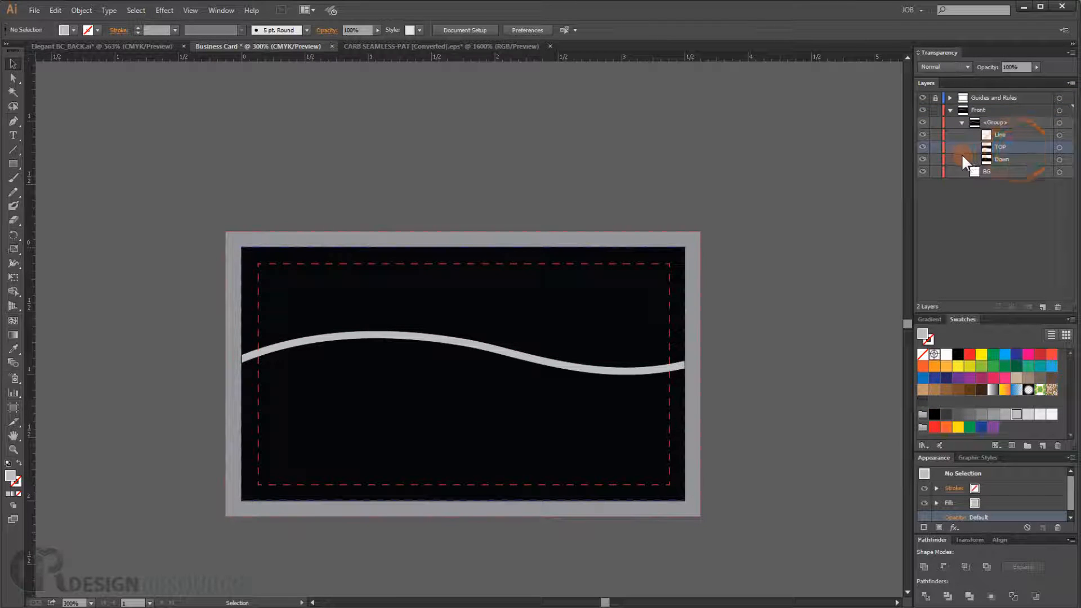
click(922, 147)
click(922, 148)
drag(1003, 145, 1043, 307)
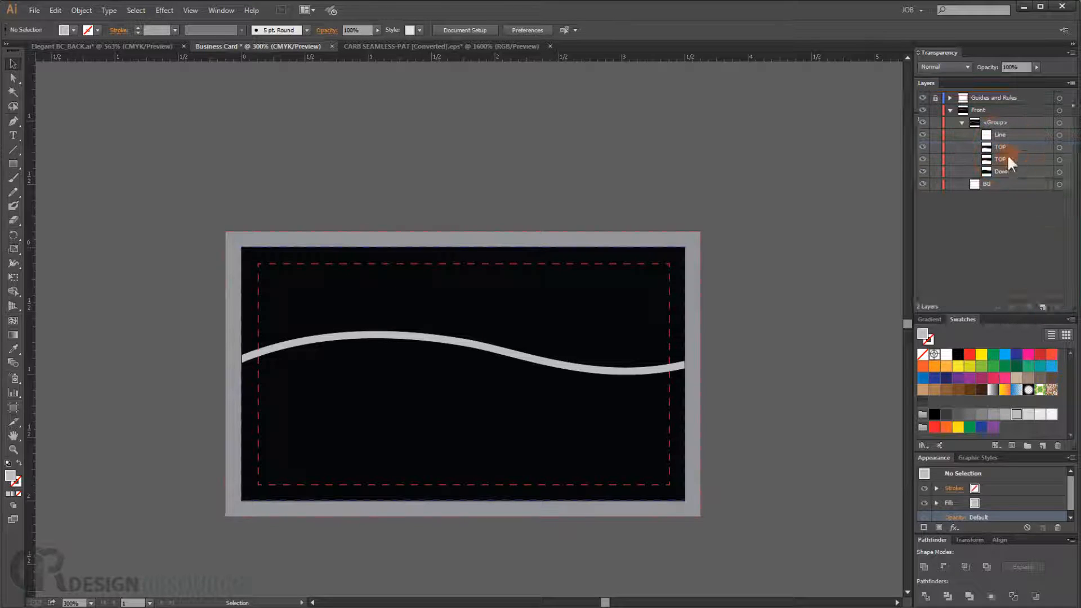
- Hide the upper TOP copy and fill the lower TOP copy with the new pattern swatch, then deselect
click(957, 149)
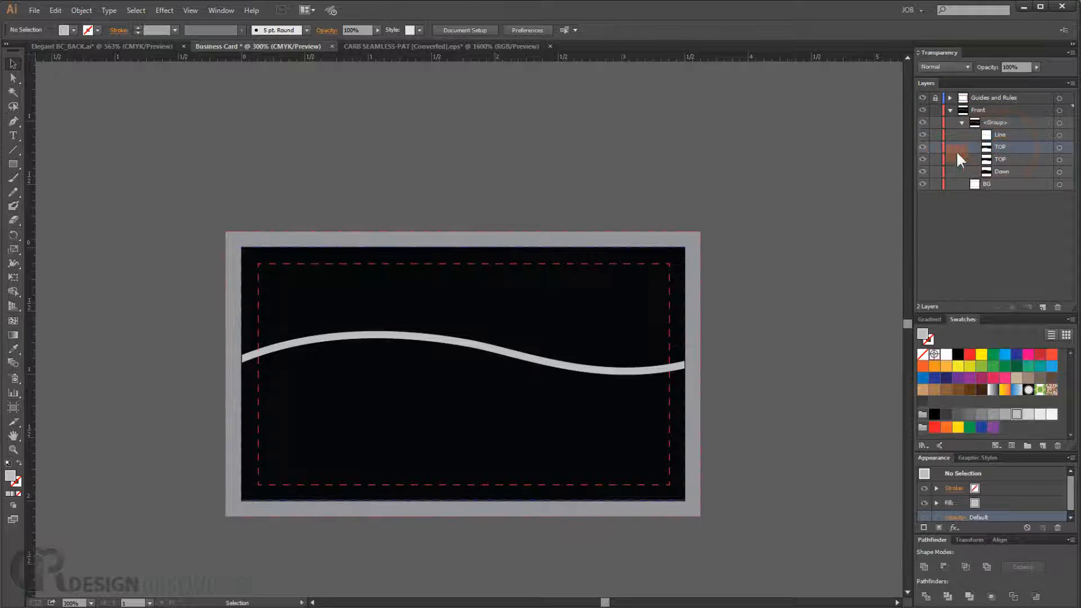
click(923, 148)
click(1058, 160)
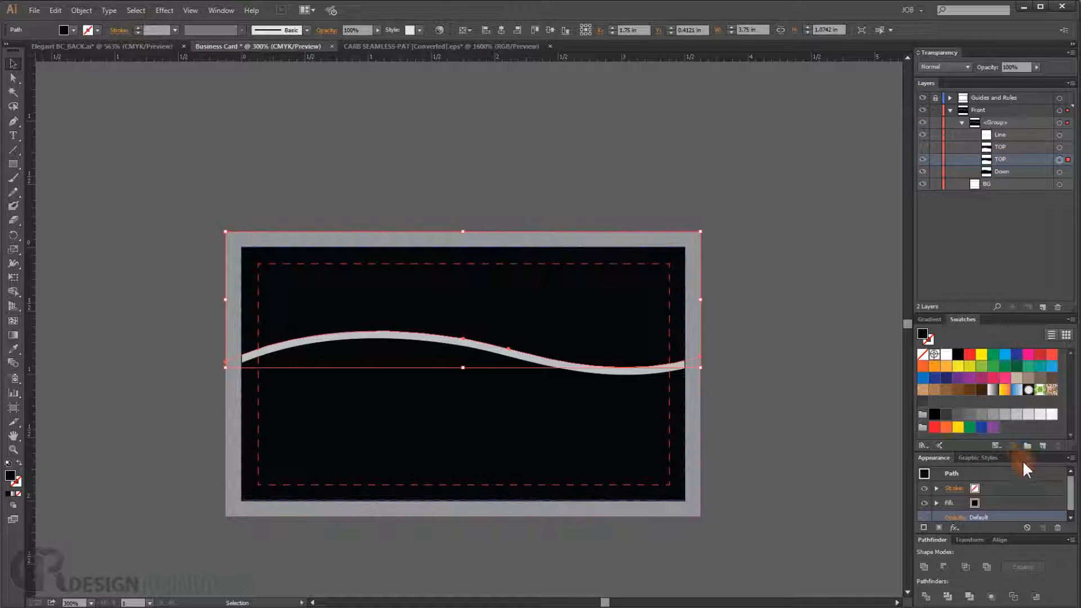
click(922, 402)
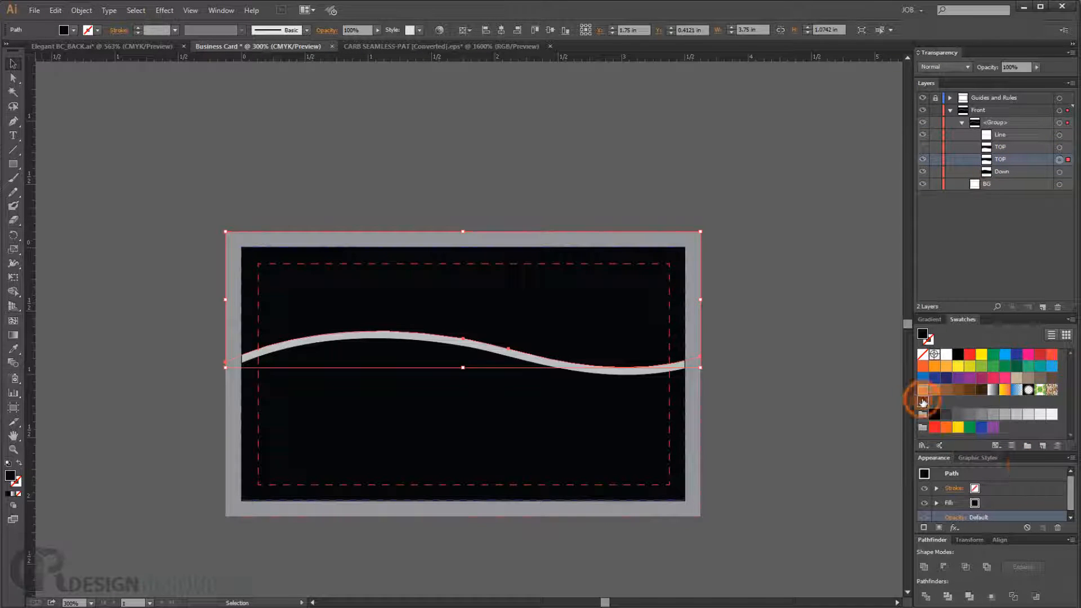
click(787, 254)
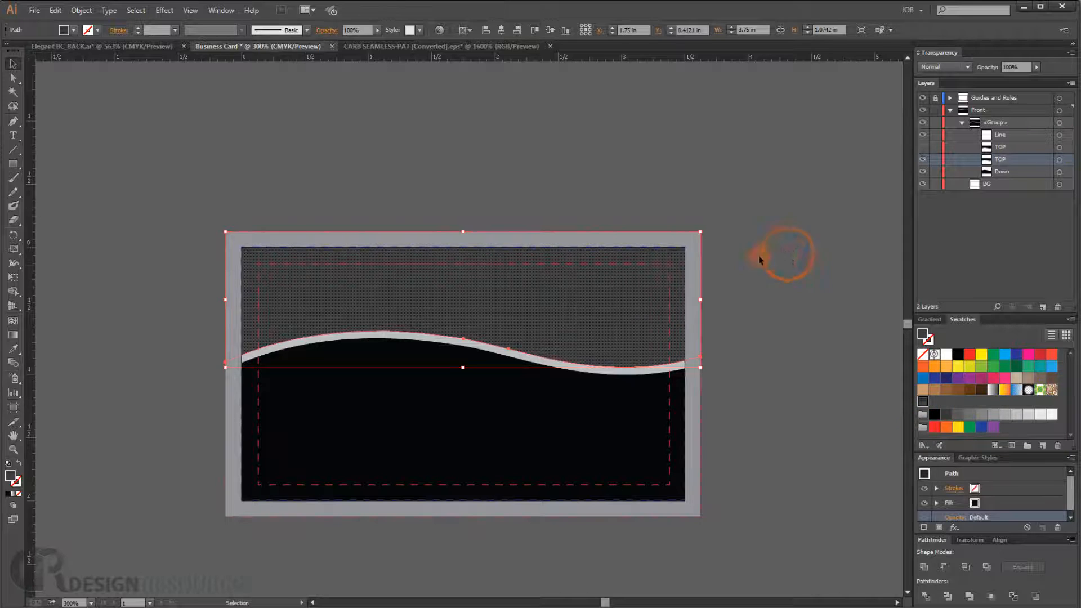
- Show the upper TOP copy again and move the patterned TOP copy above the solid copy in the layer stack
scroll(459, 305, up, 1)
drag(415, 285, 480, 302)
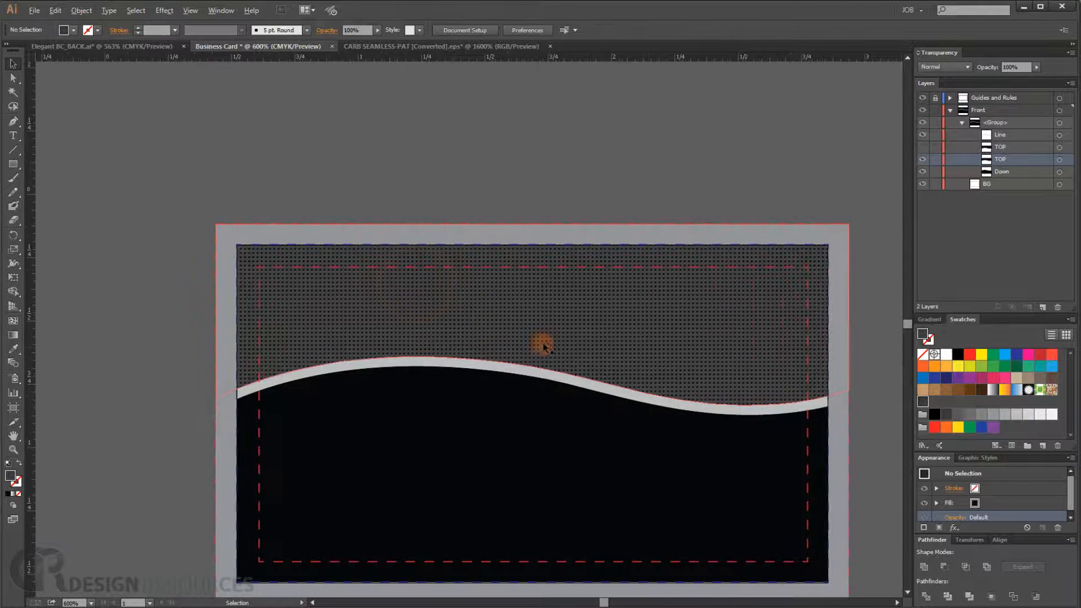
scroll(544, 344, up, 1)
drag(628, 376, 555, 294)
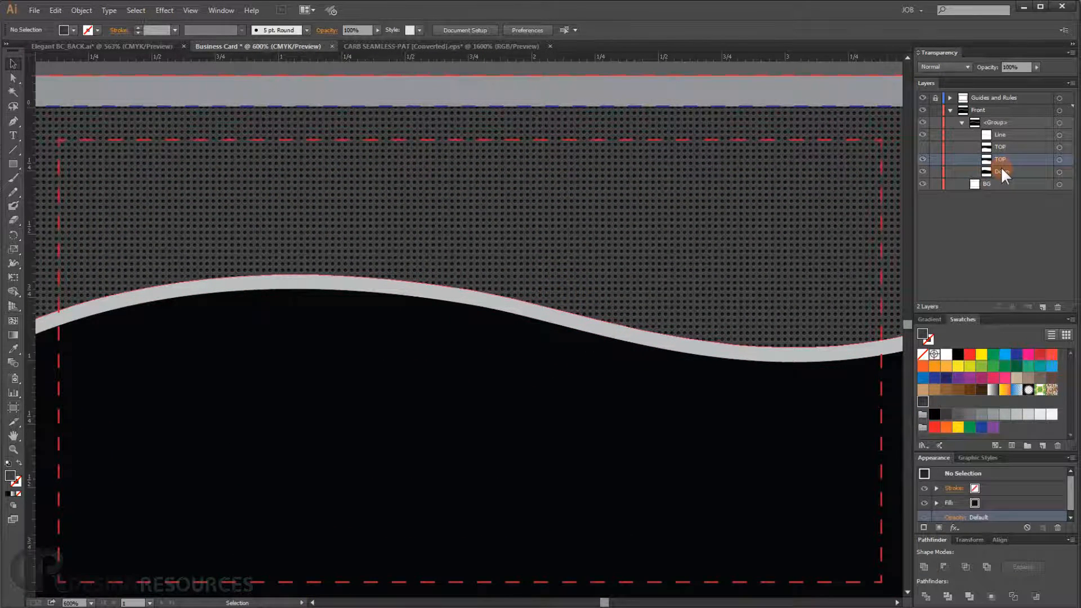
click(992, 145)
click(924, 147)
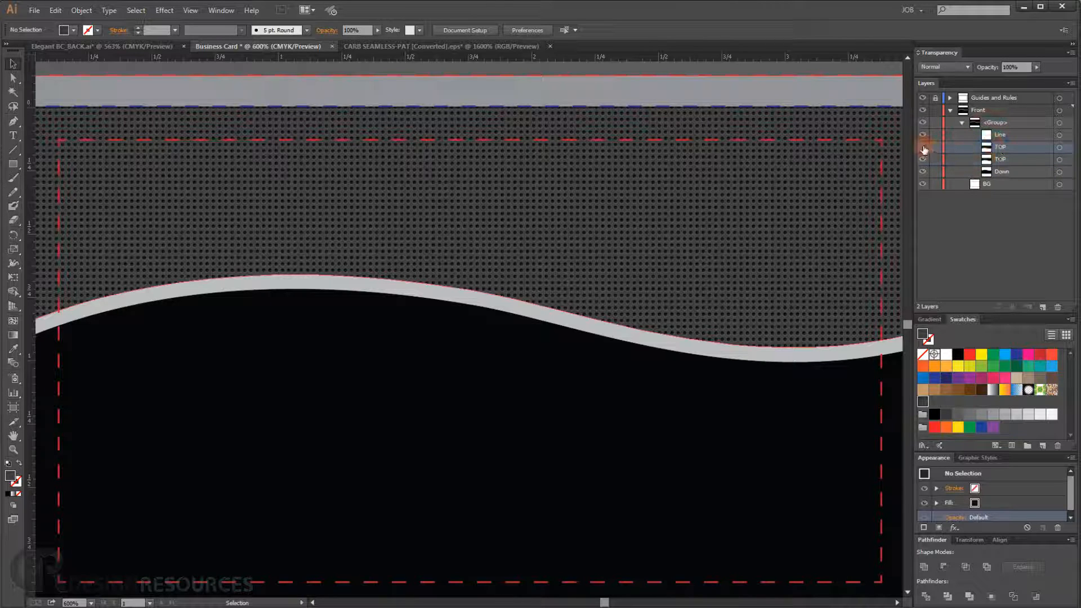
drag(998, 149, 996, 164)
- Hide the patterned copy, select the solid TOP copy and set its fill colour to #0E0F0F in the Color Picker
click(989, 147)
click(1001, 160)
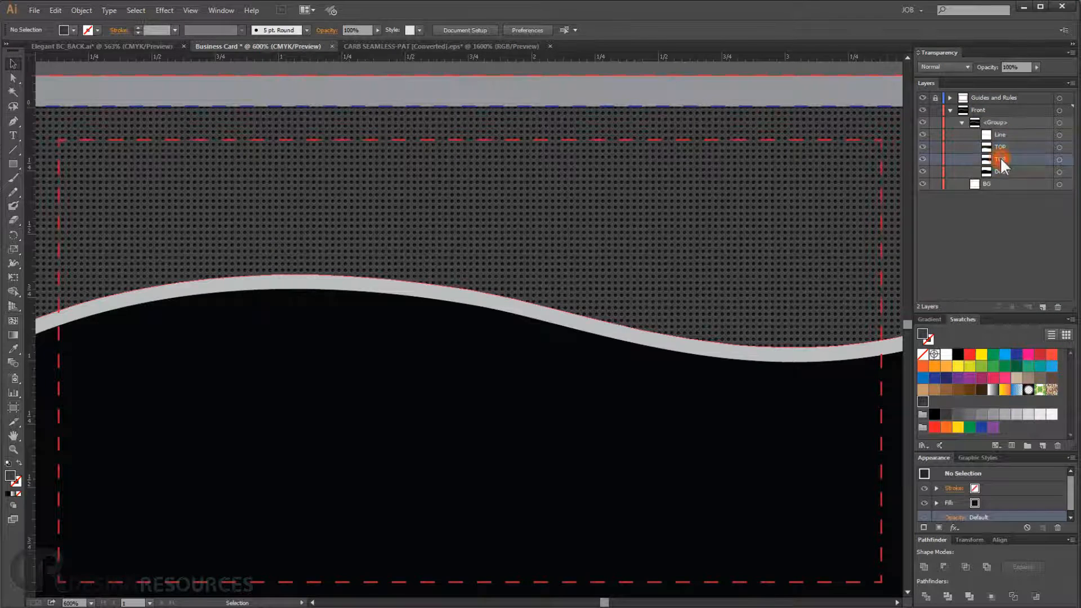
click(1057, 160)
click(923, 147)
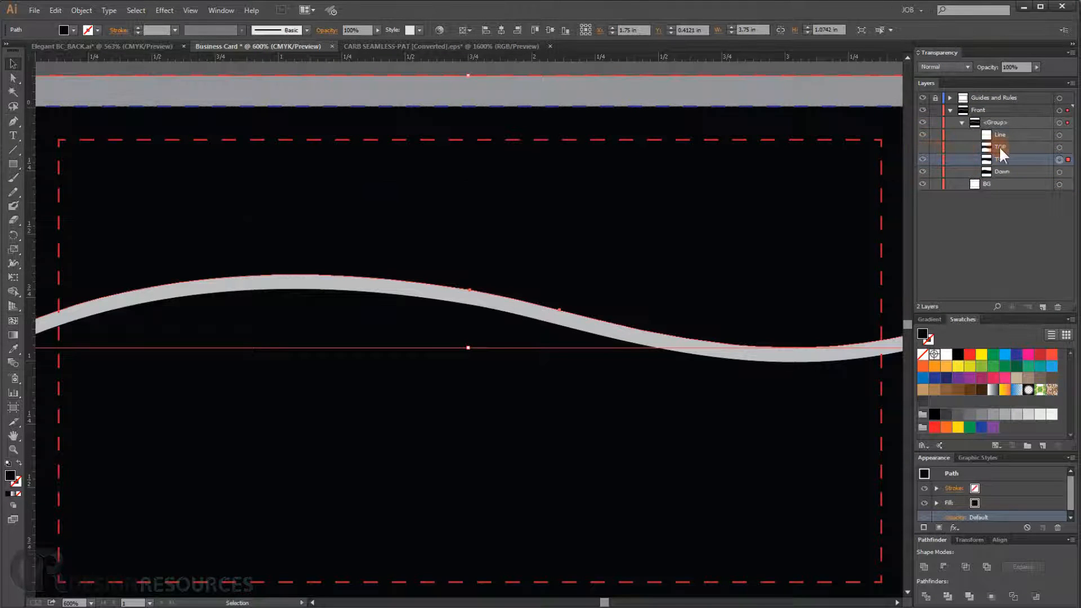
double_click(11, 475)
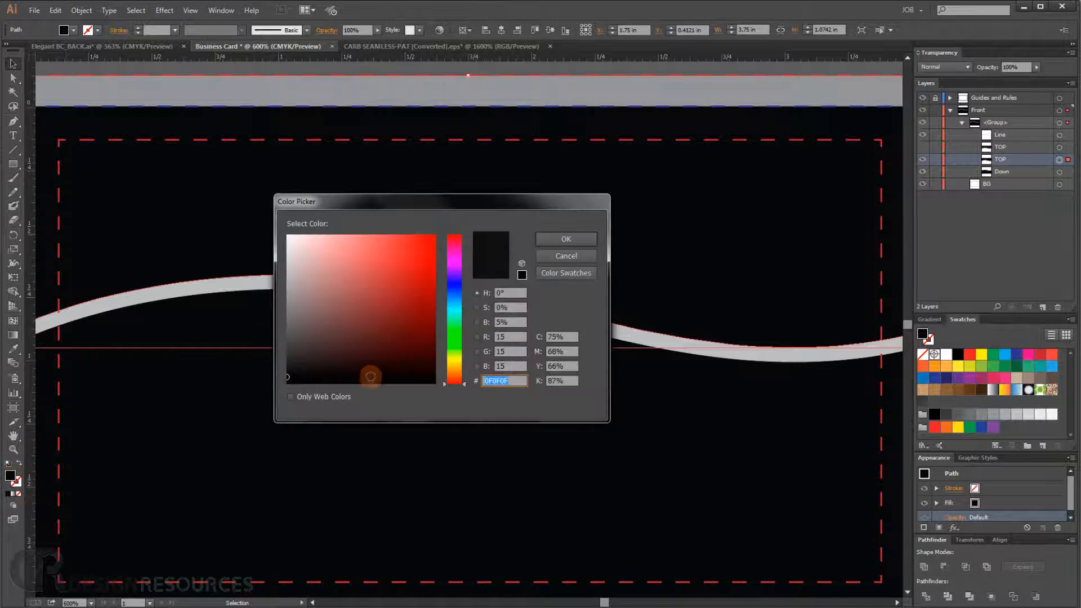
click(293, 375)
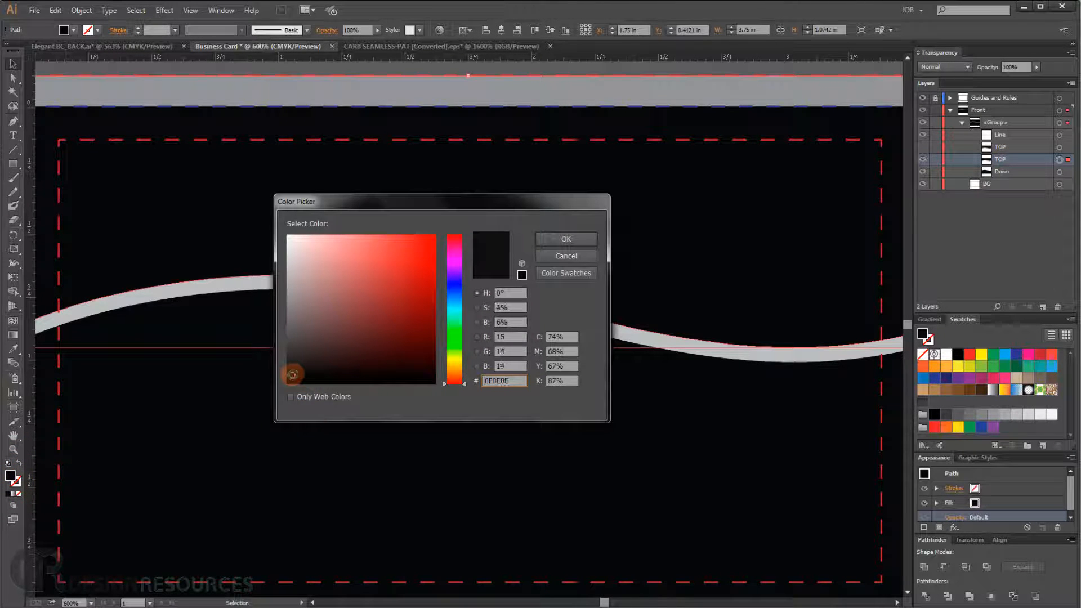
click(455, 290)
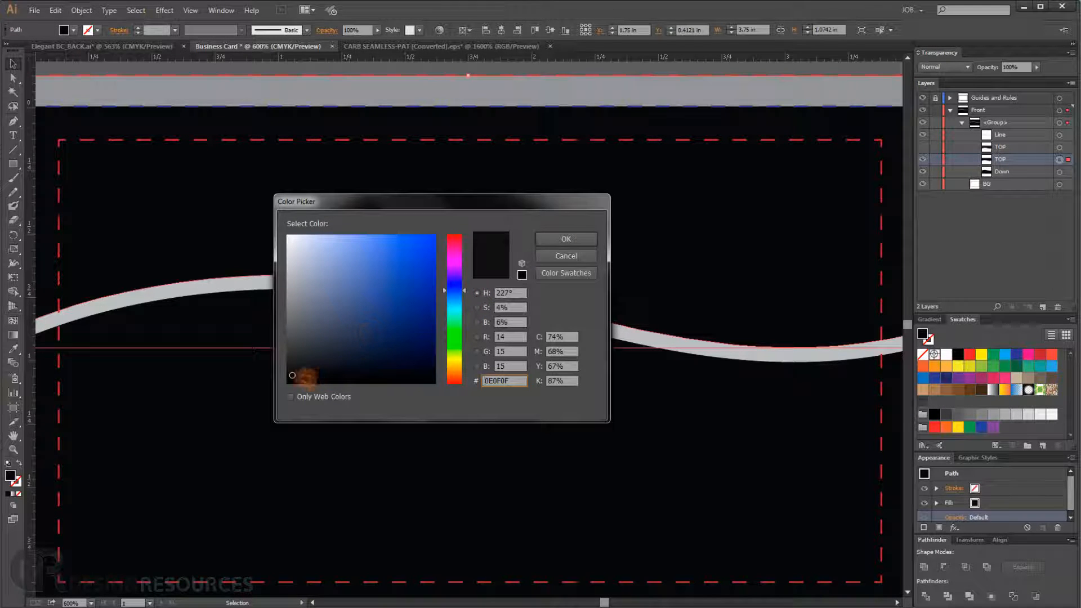
click(560, 241)
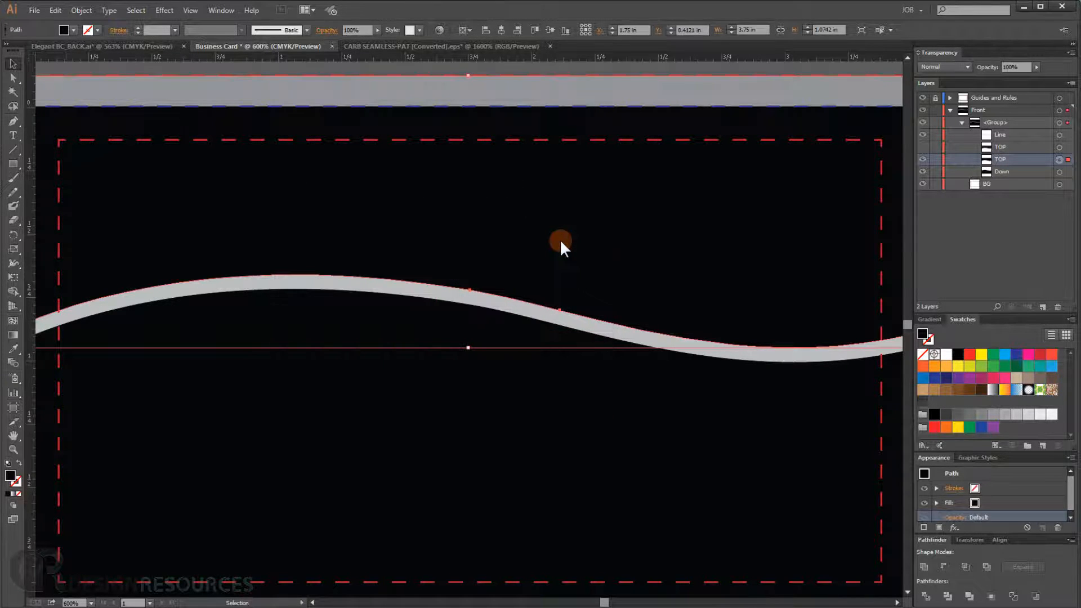
- Reopen the Color Picker for the solid TOP copy's fill to adjust its dark colour
double_click(10, 478)
click(293, 374)
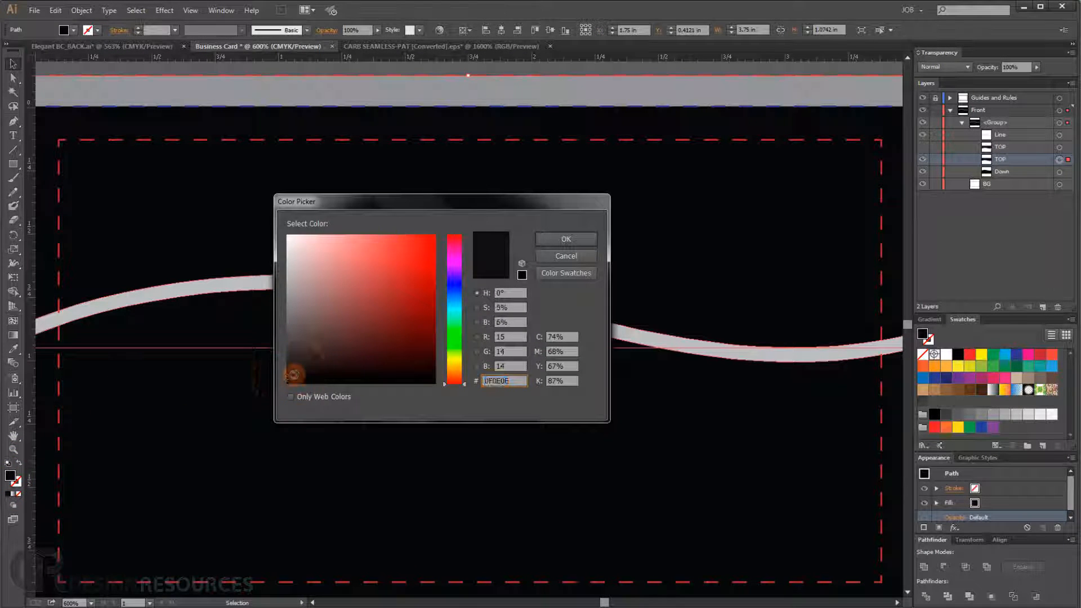
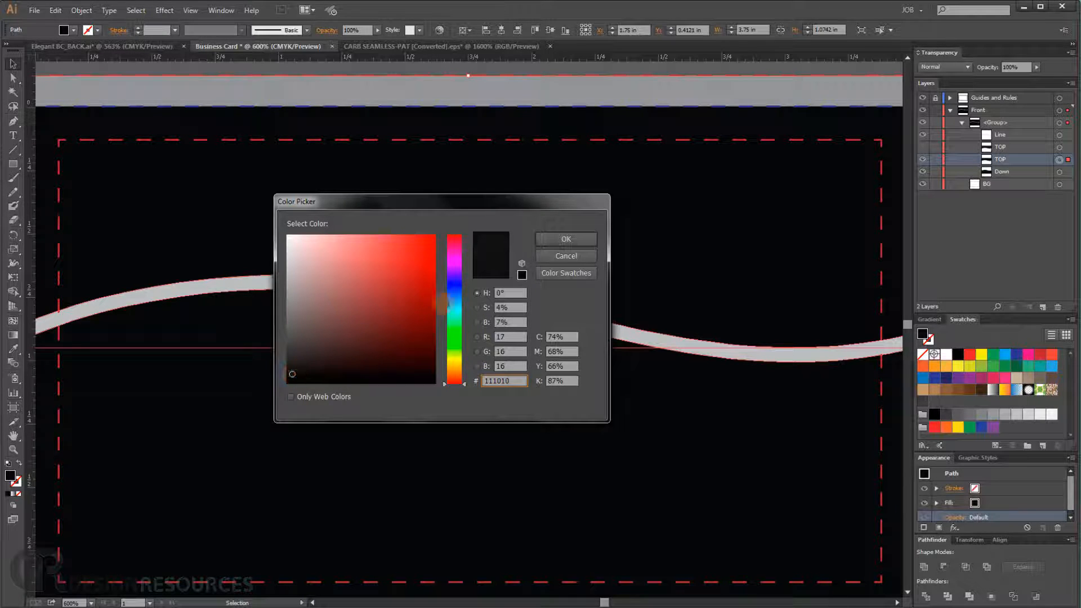
- Confirm the dark fill colour, show the patterned TOP copy and duplicate that layer twice
click(548, 239)
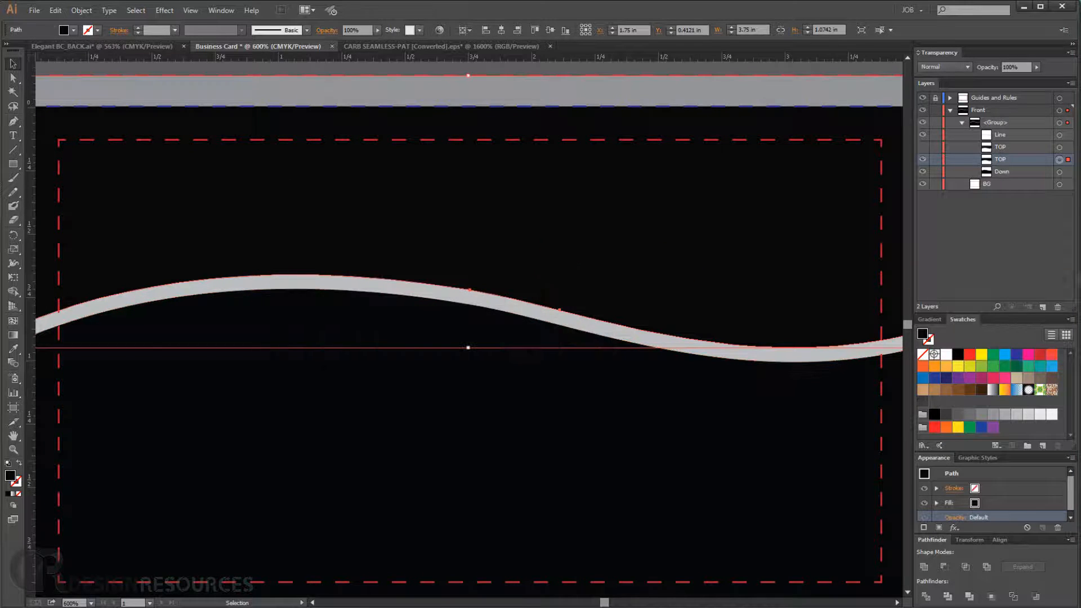
click(922, 147)
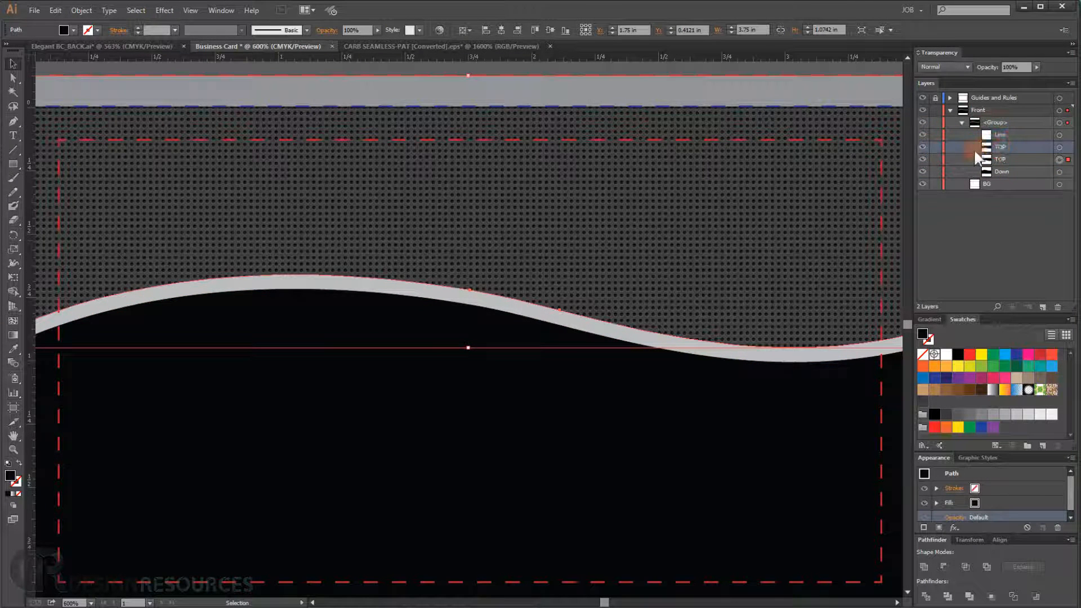
drag(1007, 147, 1043, 307)
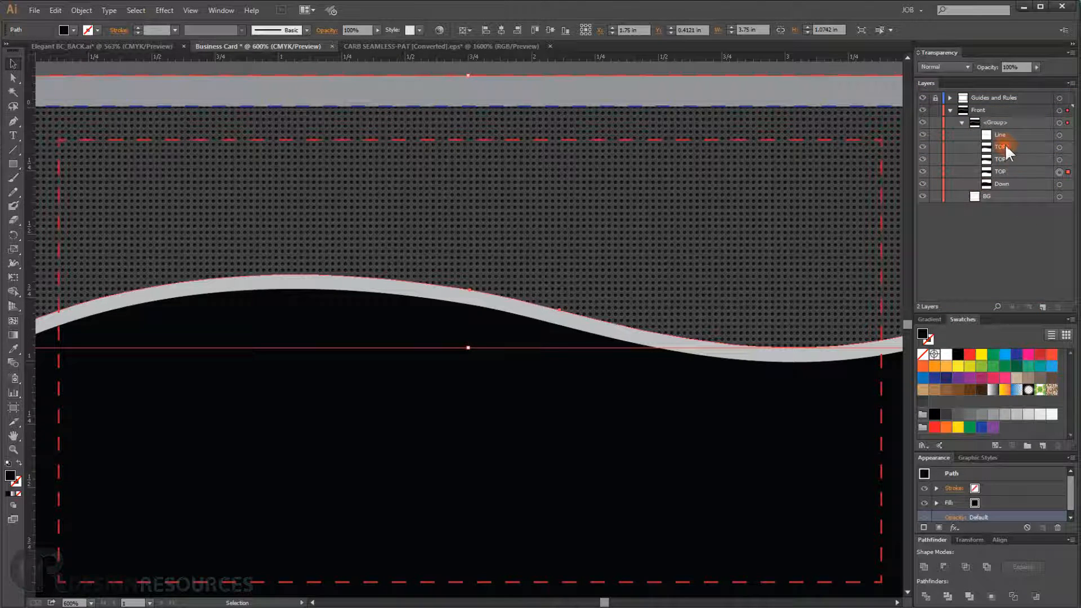
drag(1005, 144, 1043, 307)
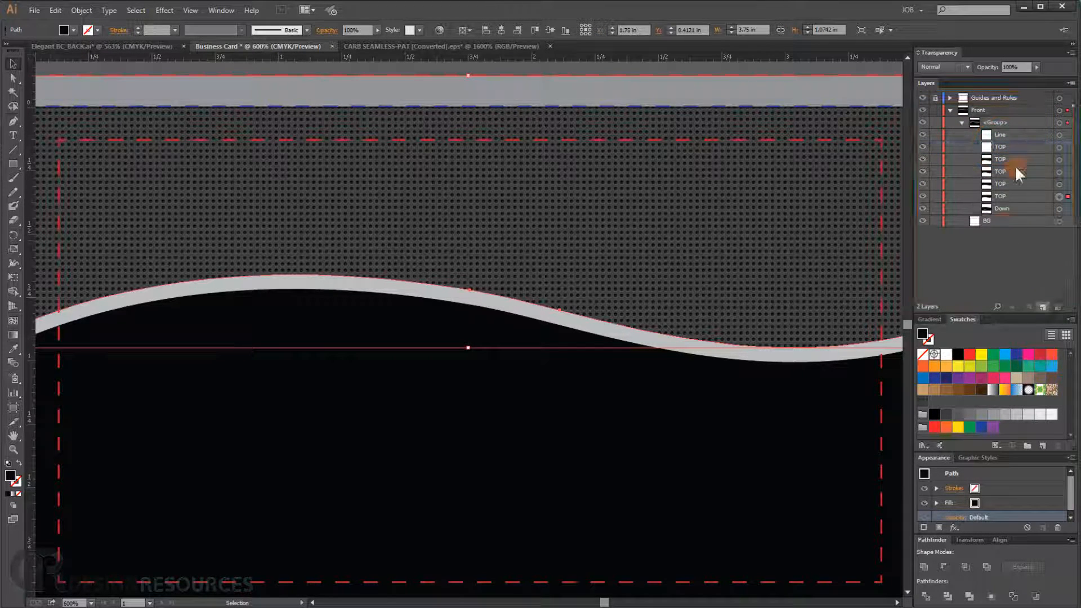
- Hide the upper TOP duplicates and target the fourth TOP copy in the layer stack
click(920, 147)
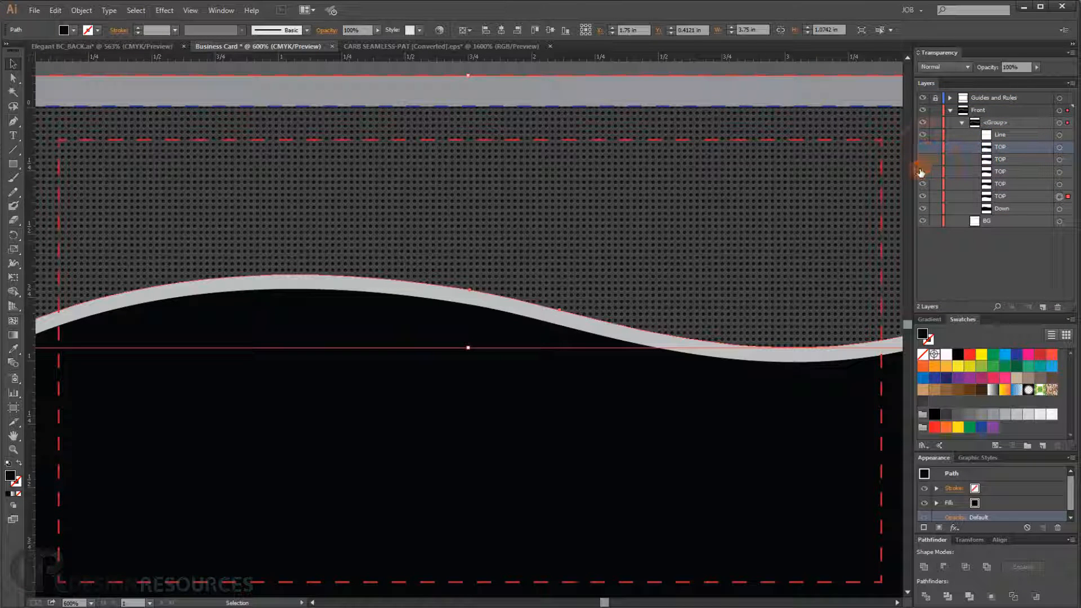
click(1010, 183)
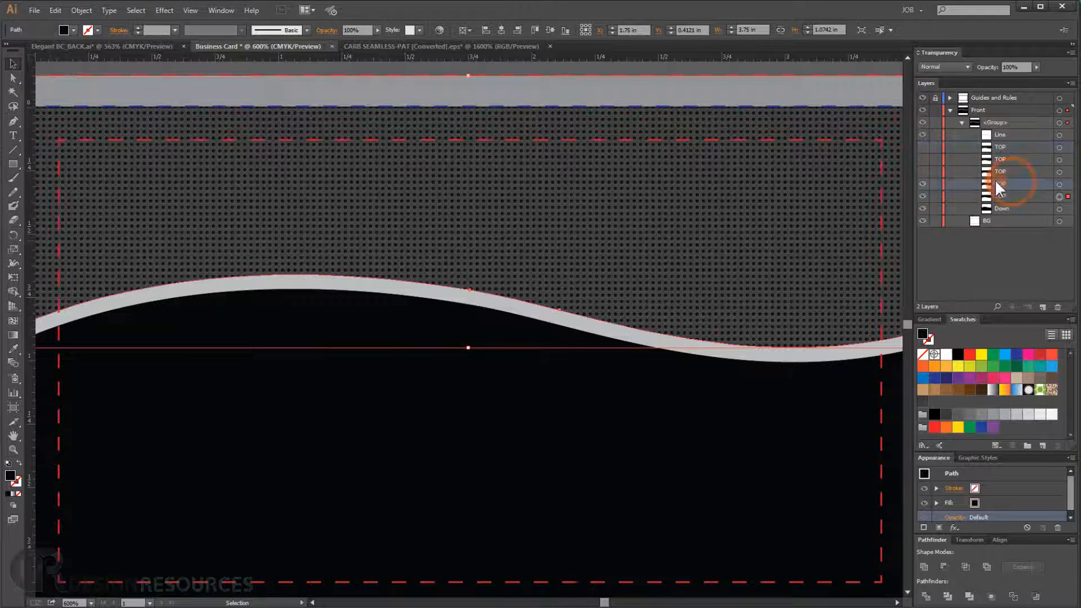
click(1060, 185)
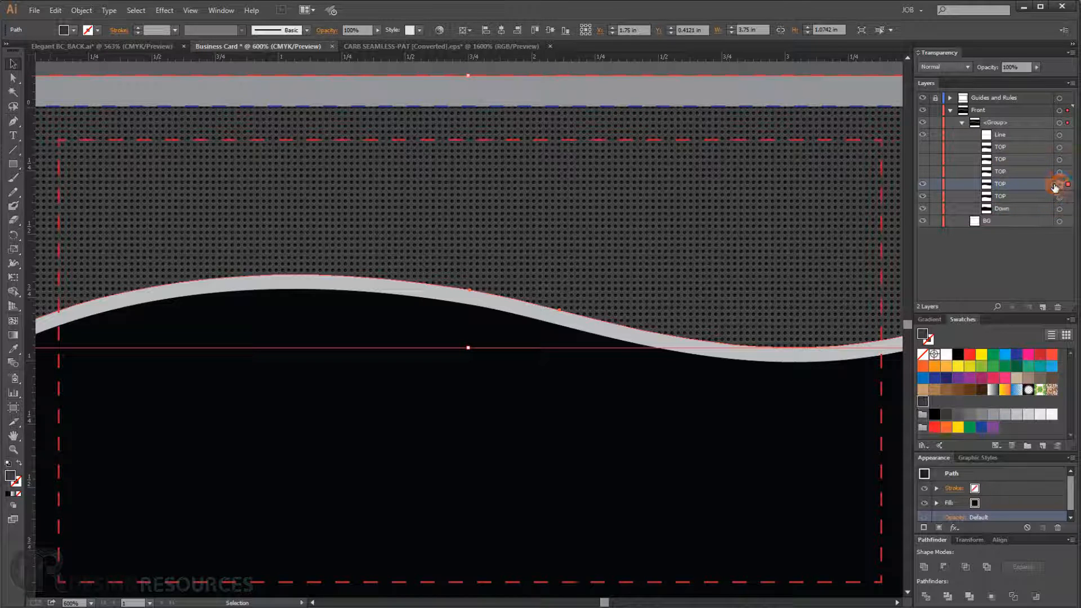
click(922, 184)
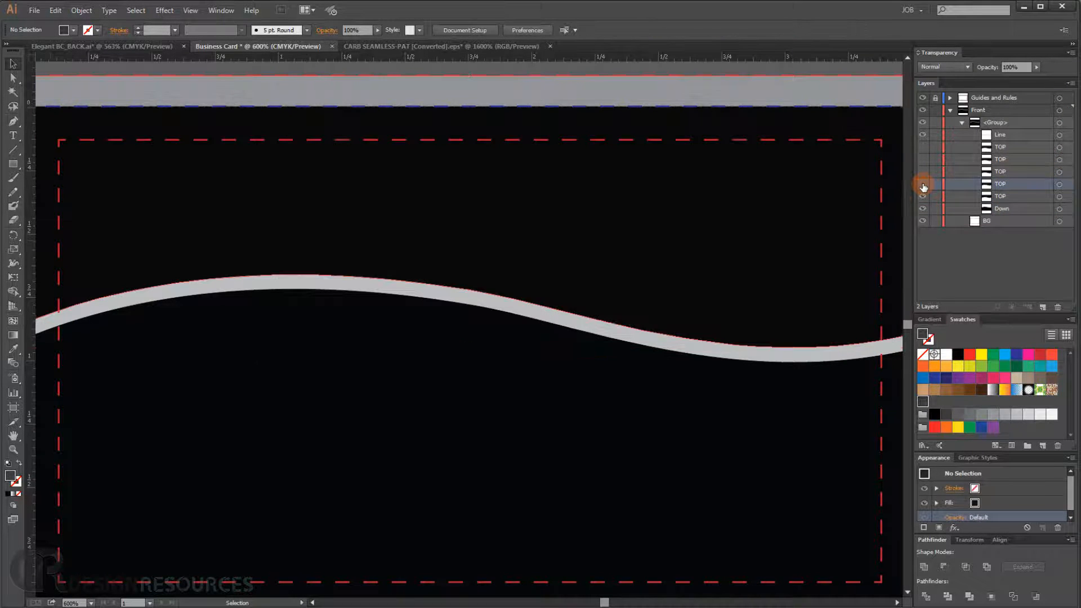
click(922, 184)
click(1061, 184)
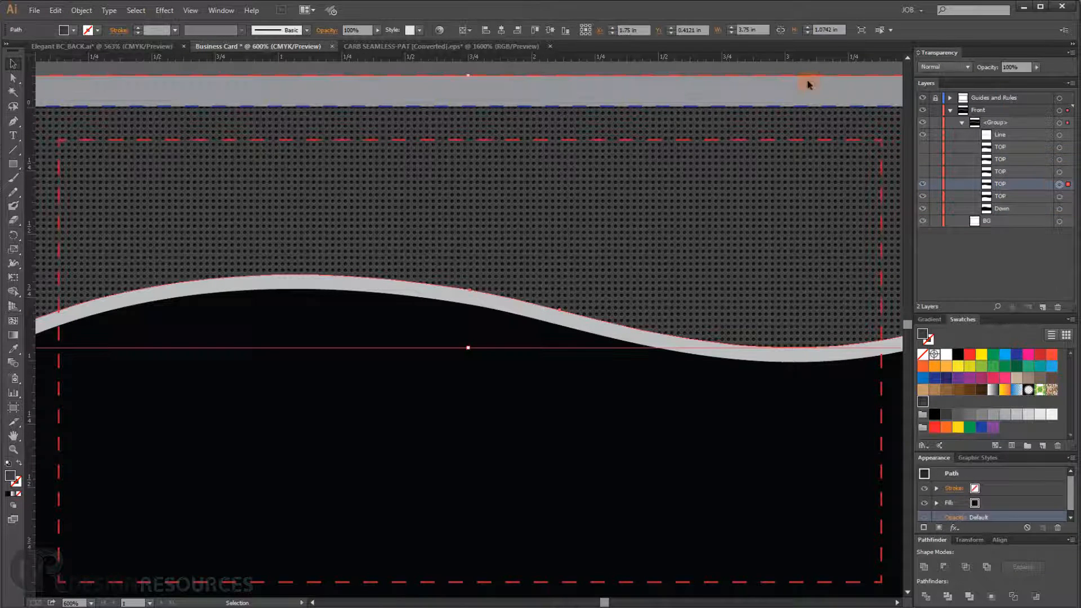
- Set the targeted TOP copy's fill blending mode to Soft Light in the Appearance panel
click(980, 541)
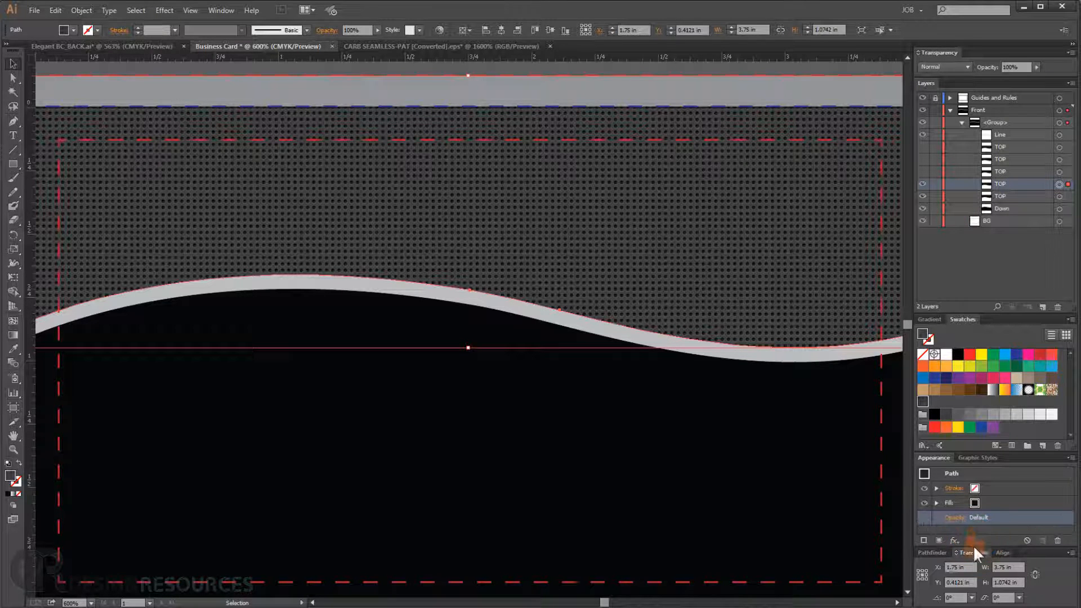
click(998, 552)
click(932, 457)
drag(870, 427, 758, 193)
drag(796, 285, 767, 394)
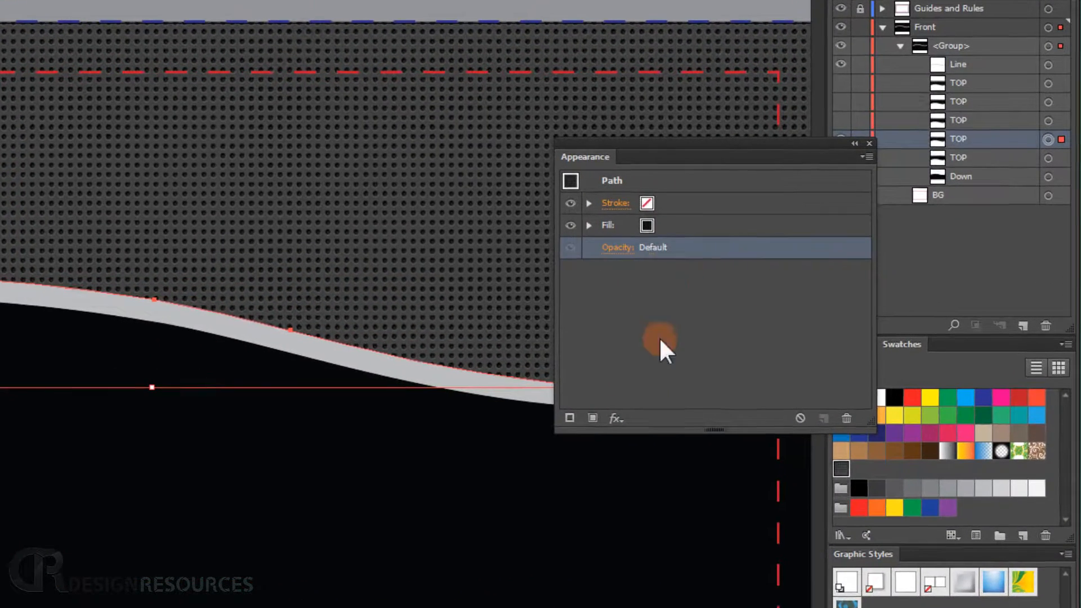
click(589, 225)
click(589, 226)
click(589, 226)
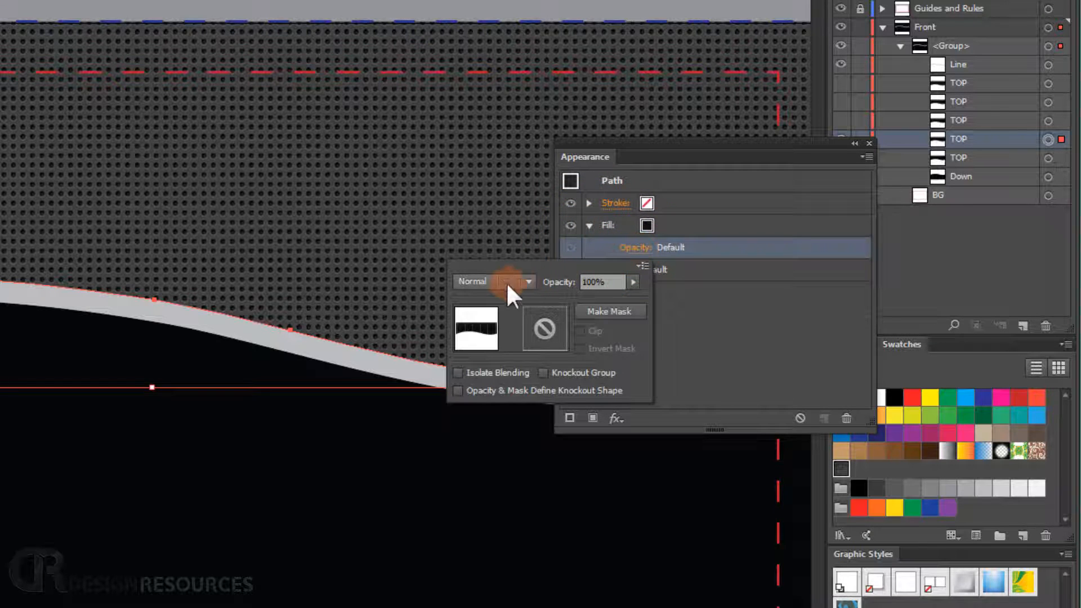
click(524, 282)
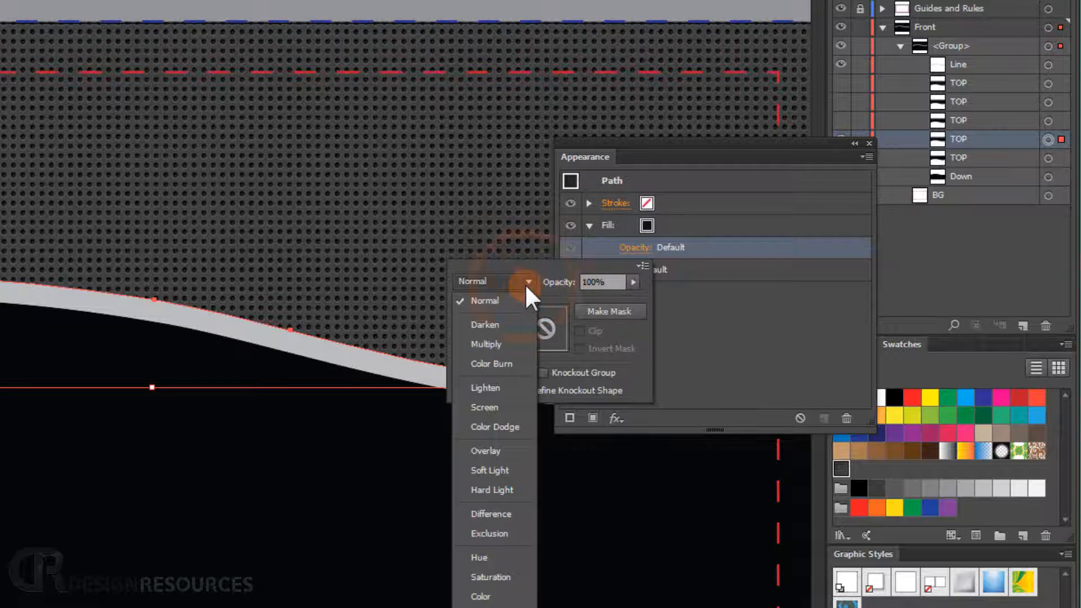
click(496, 465)
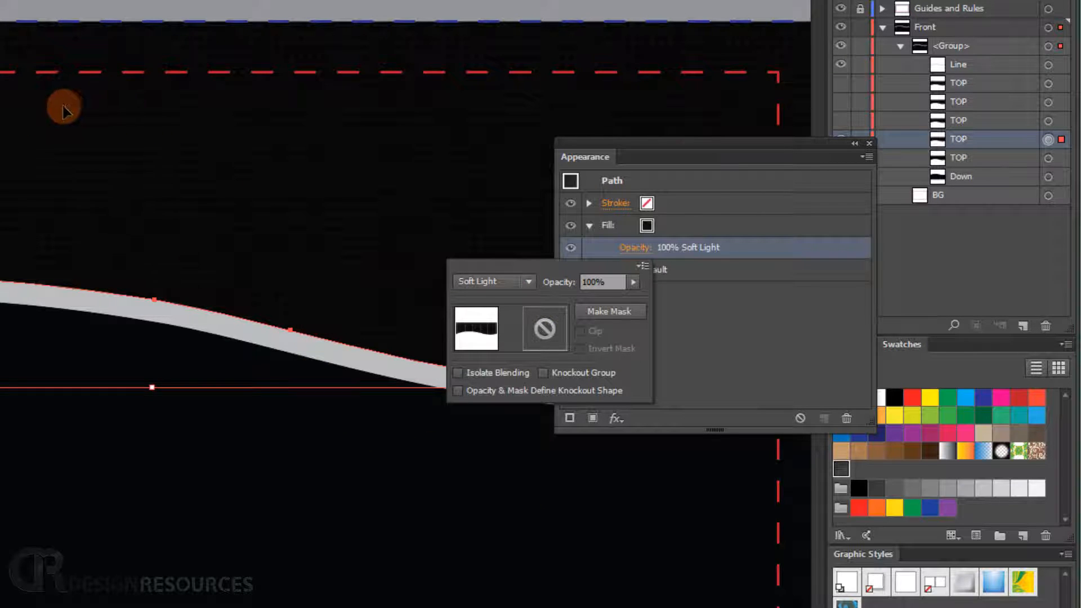
- Show the TOP layer above and experiment with the Soft Light fill's opacity slider
click(714, 151)
drag(647, 139, 720, 199)
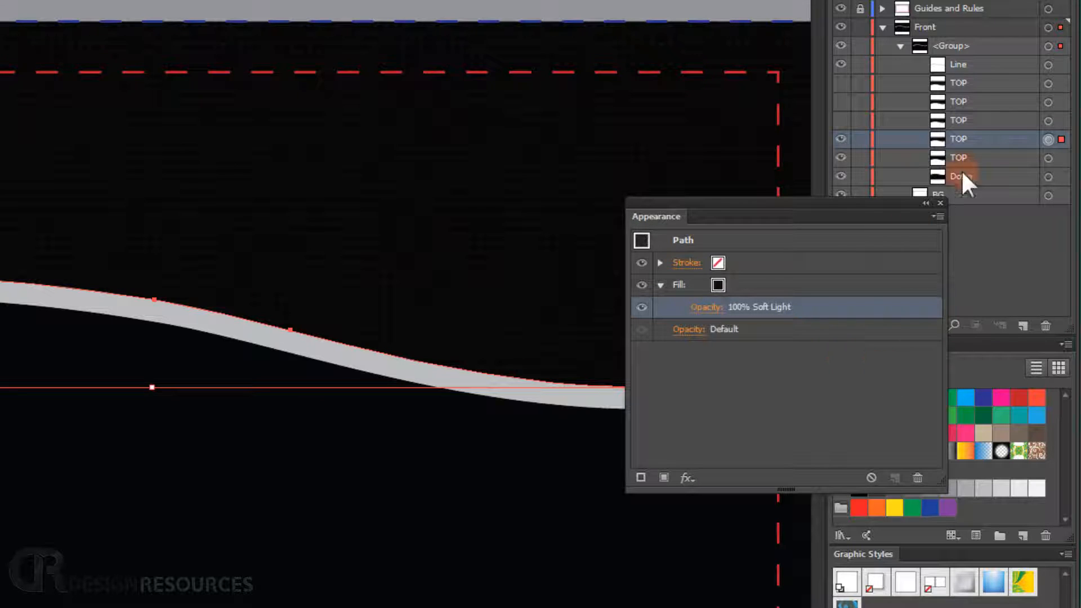
click(841, 120)
click(716, 308)
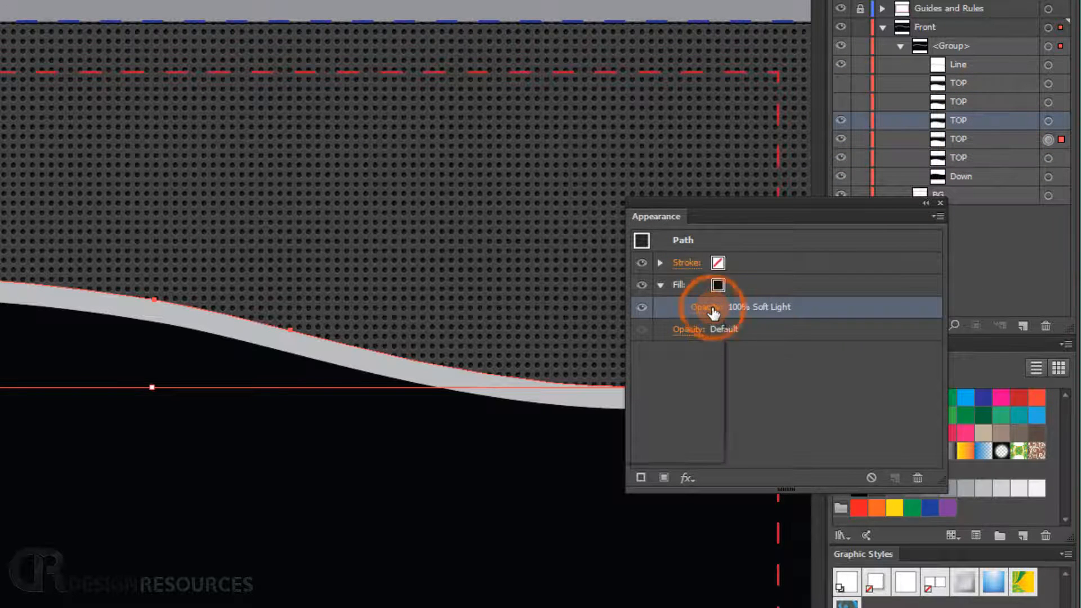
drag(707, 357, 658, 357)
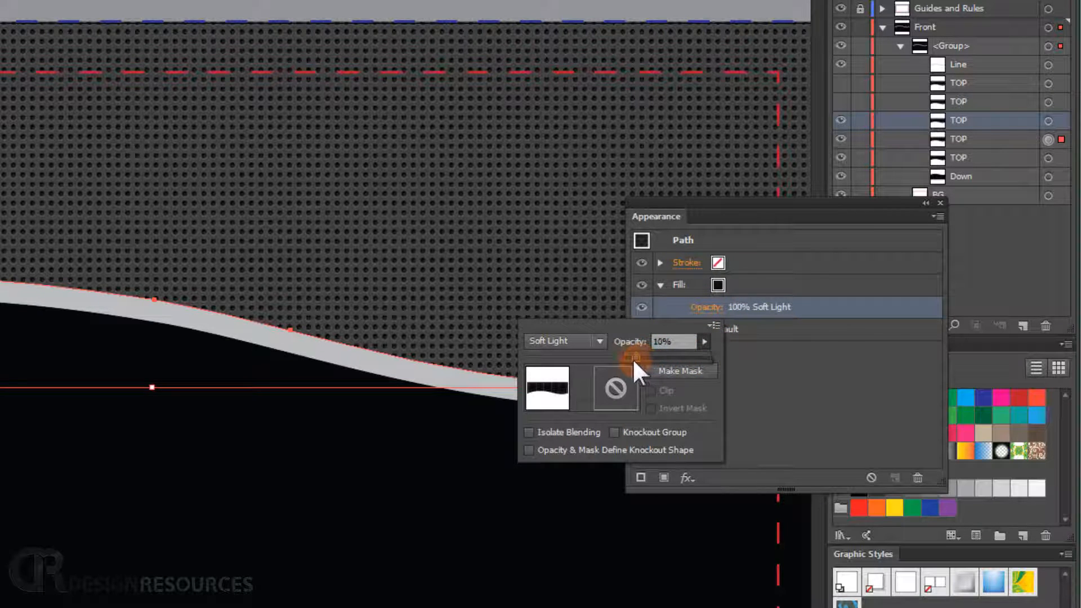
drag(633, 358, 633, 358)
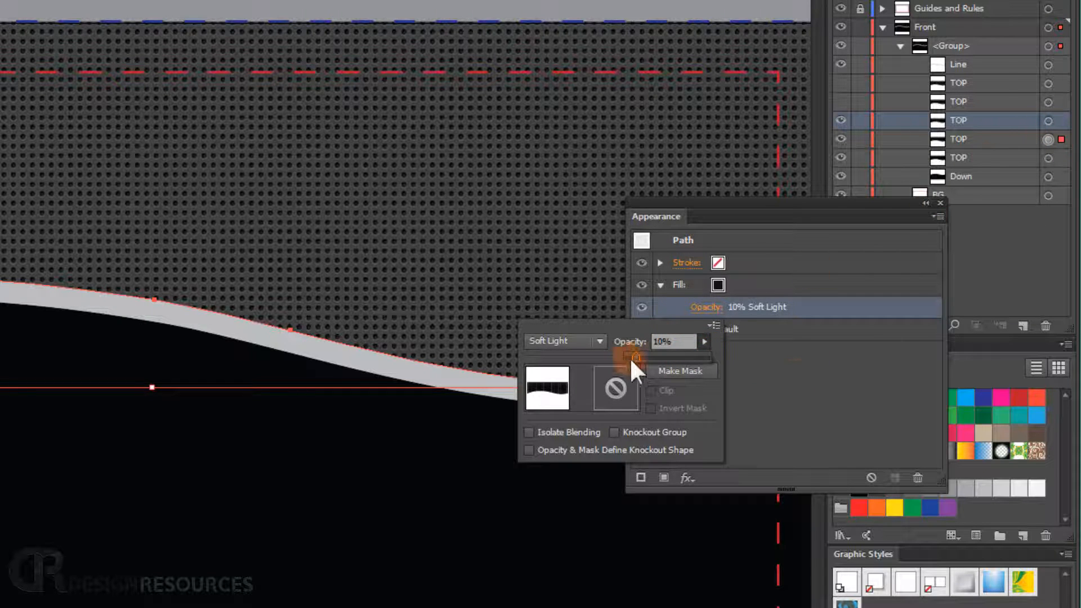
drag(654, 359, 808, 355)
drag(1011, 144, 1001, 109)
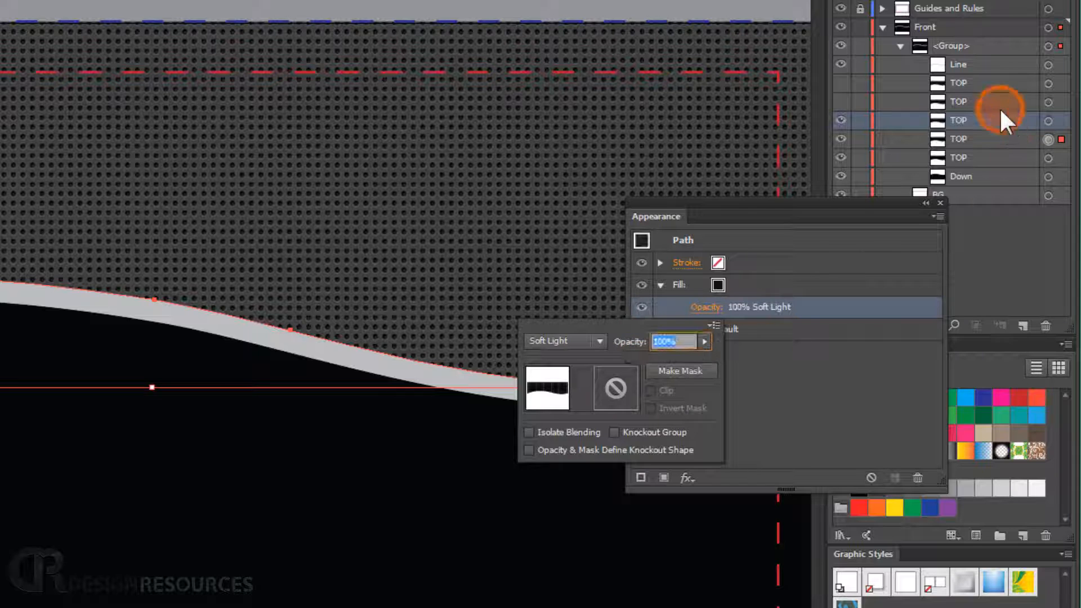
- Target the visible TOP copy above and set its fill opacity to 10%
click(1049, 120)
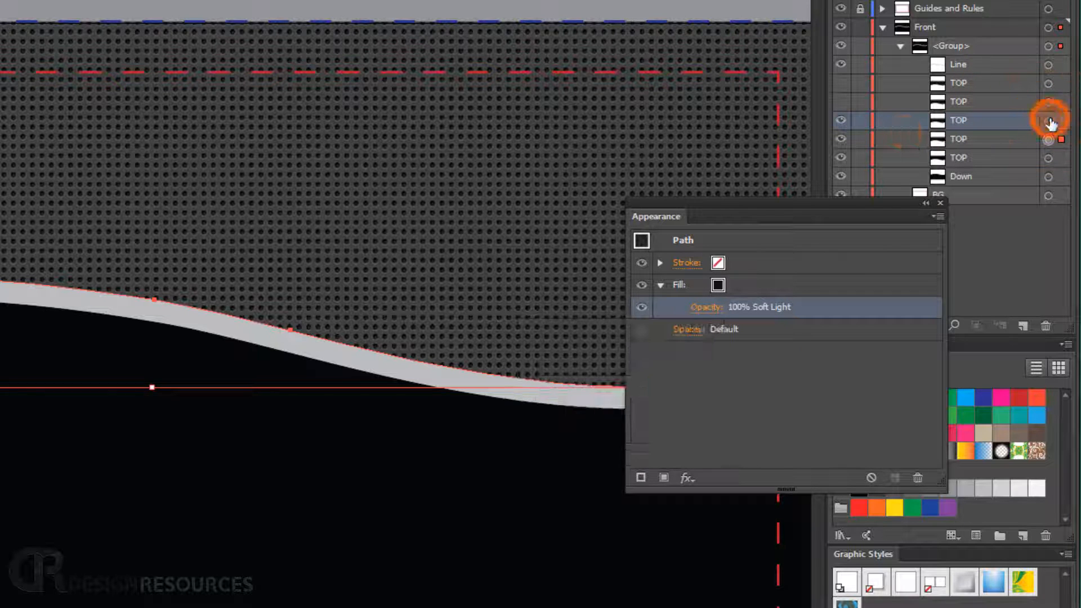
click(711, 314)
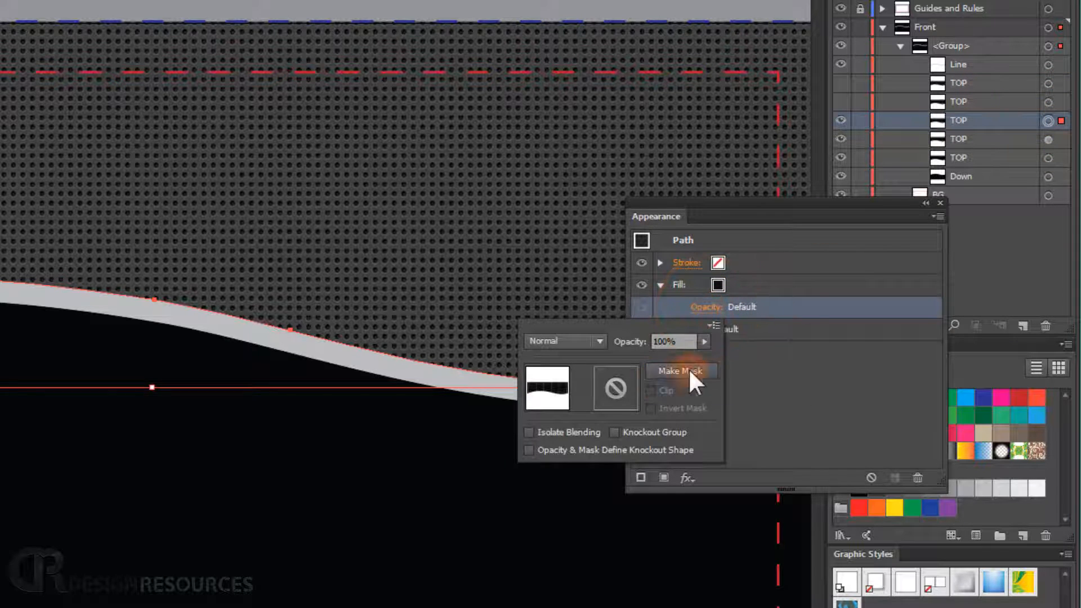
click(705, 342)
drag(686, 355, 652, 356)
drag(637, 353, 634, 354)
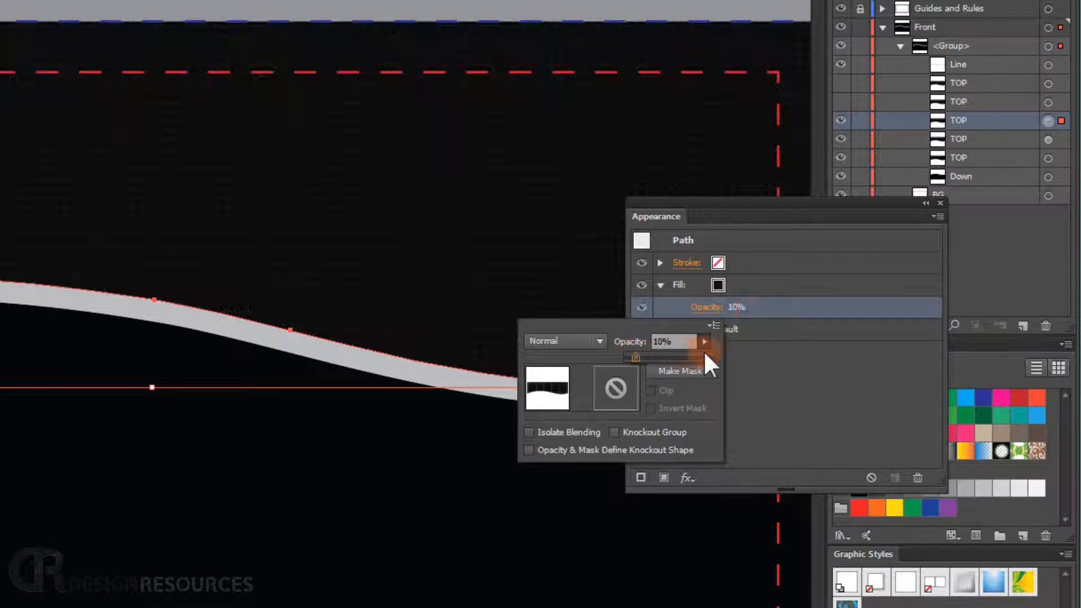
click(755, 215)
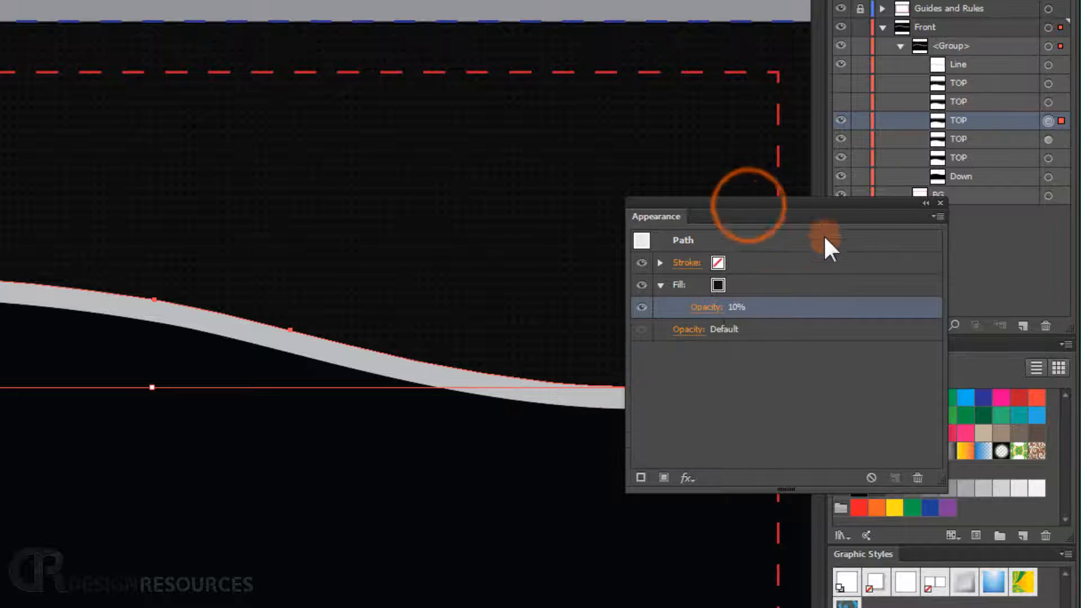
- Duplicate the 10% opacity TOP layer and close the floating Appearance panel
click(845, 120)
click(840, 124)
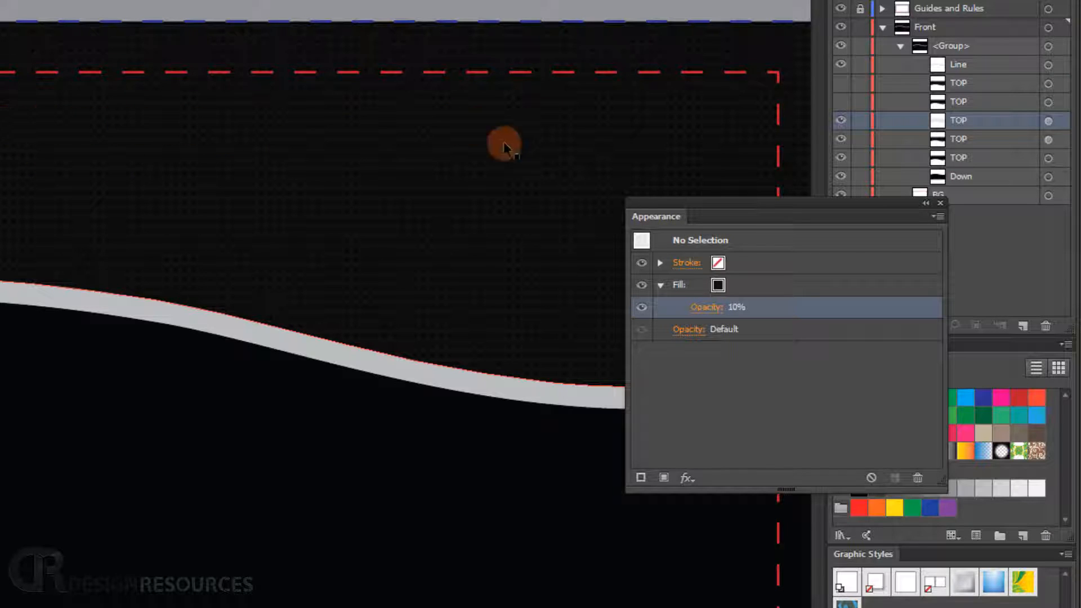
click(840, 102)
click(841, 102)
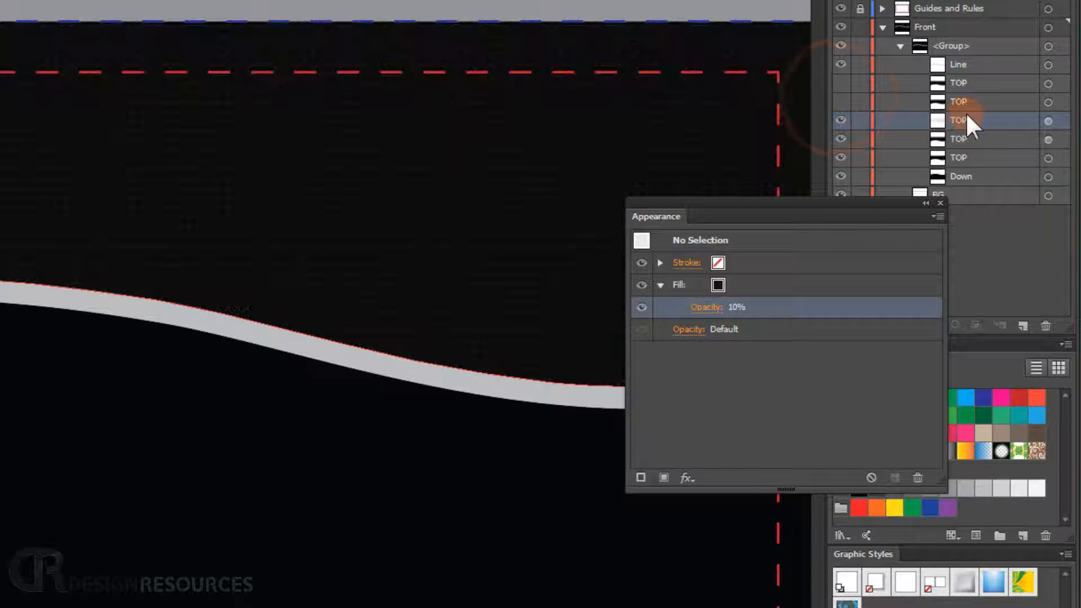
drag(967, 115, 1023, 325)
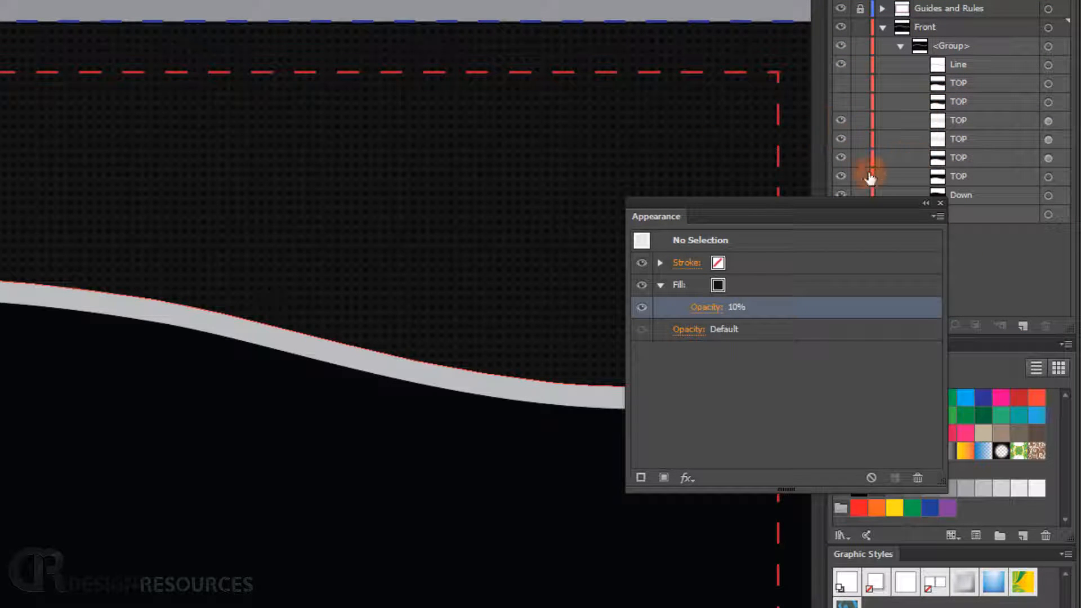
click(924, 203)
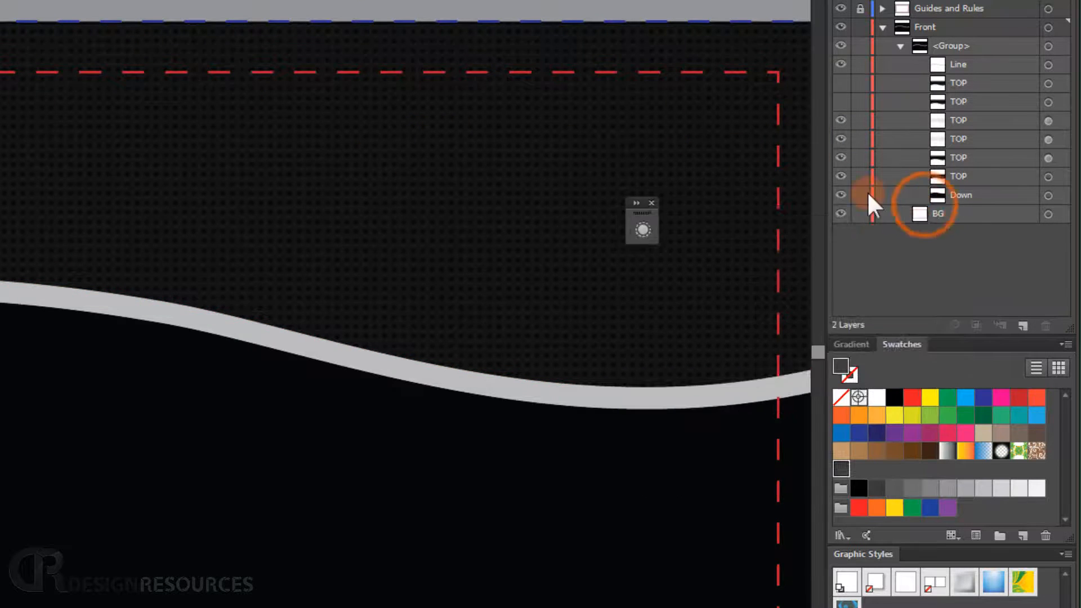
- Try deleting the two hidden upper TOP layers, then undo the deletion
key(ctrl+0)
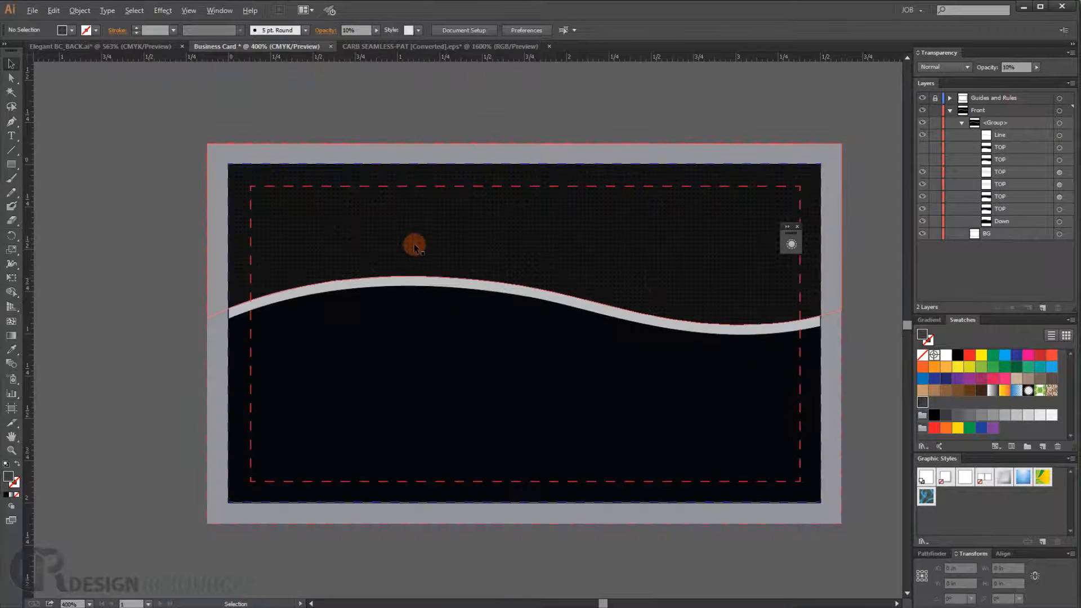
scroll(416, 244, up, 3)
drag(649, 240, 538, 248)
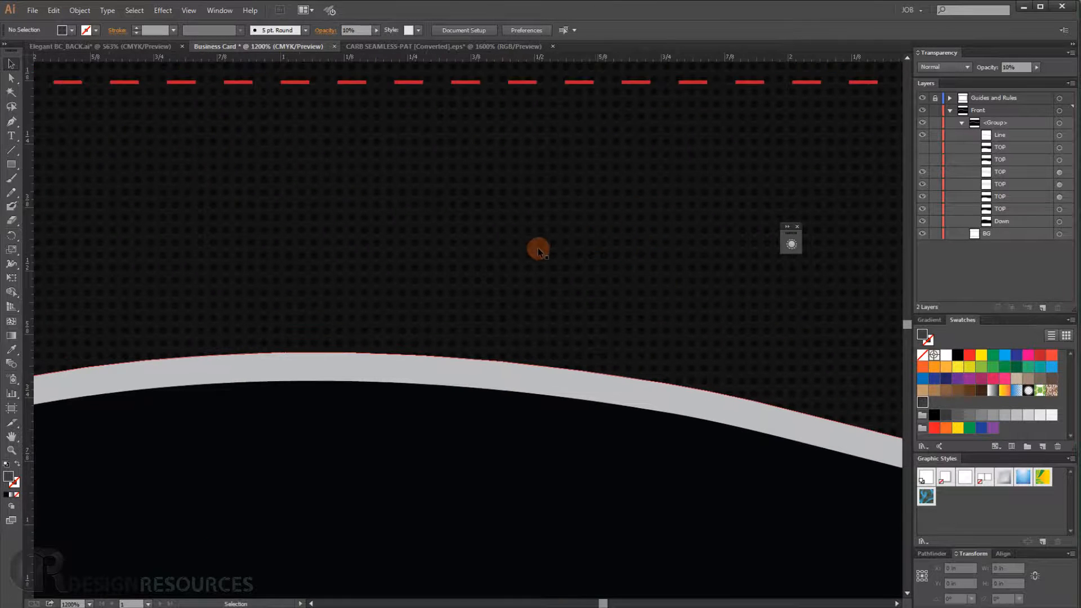
scroll(576, 236, down, 2)
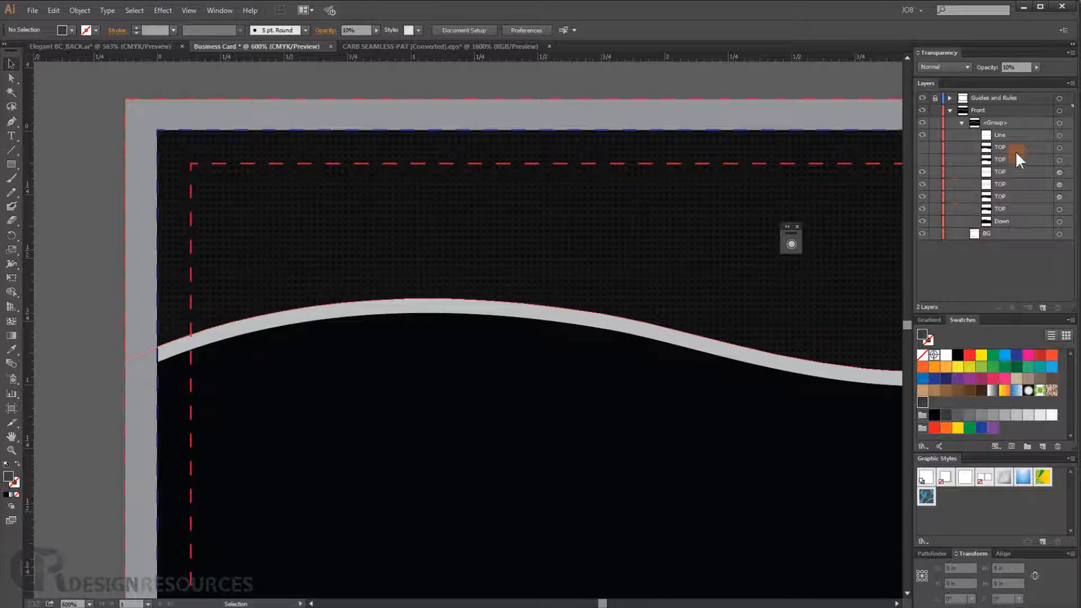
click(1014, 149)
shift+click(1014, 158)
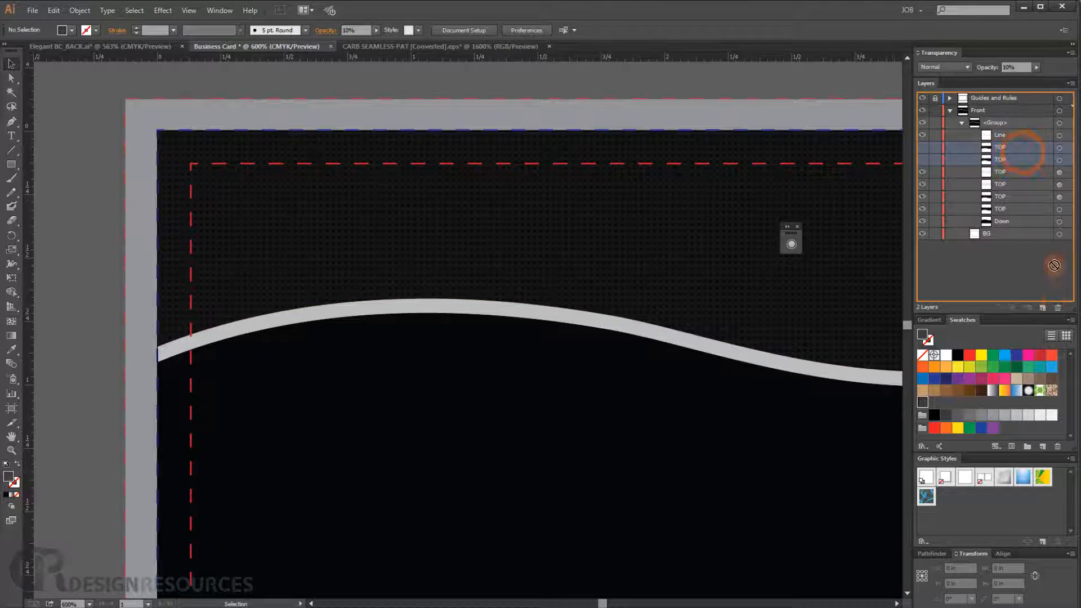
click(1057, 308)
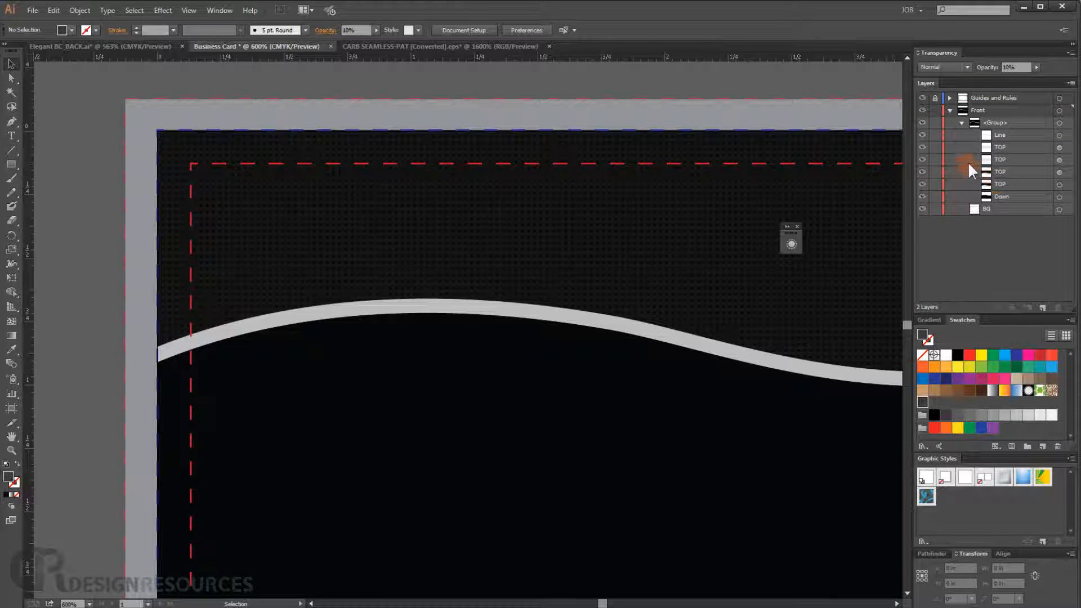
key(ctrl+z)
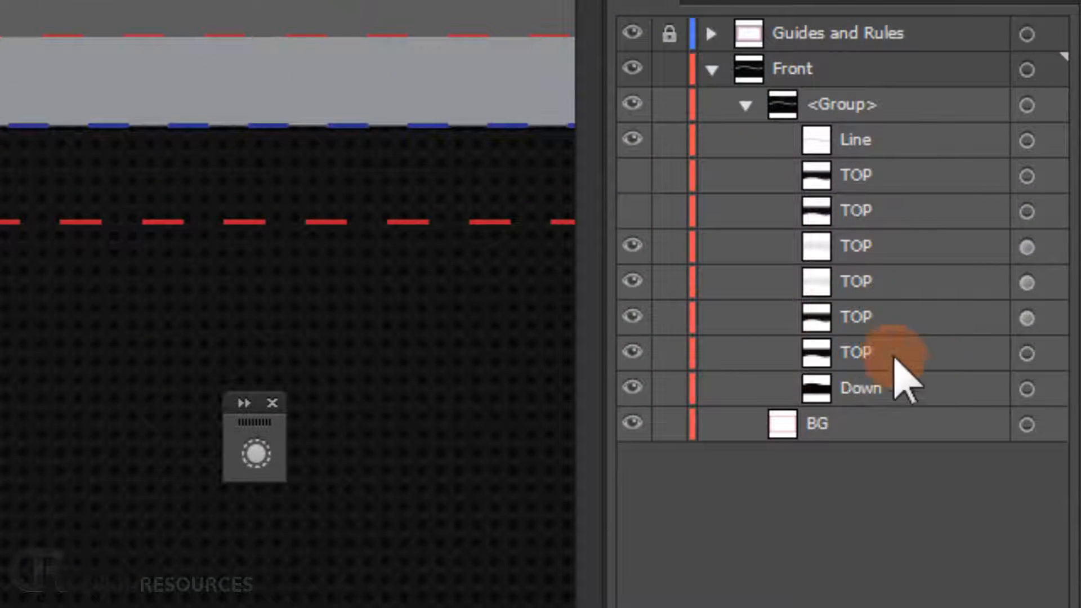
- Hide the upper TOP copies, leaving only the two lowest TOP layers visible, and target the bottom one
click(634, 308)
click(634, 285)
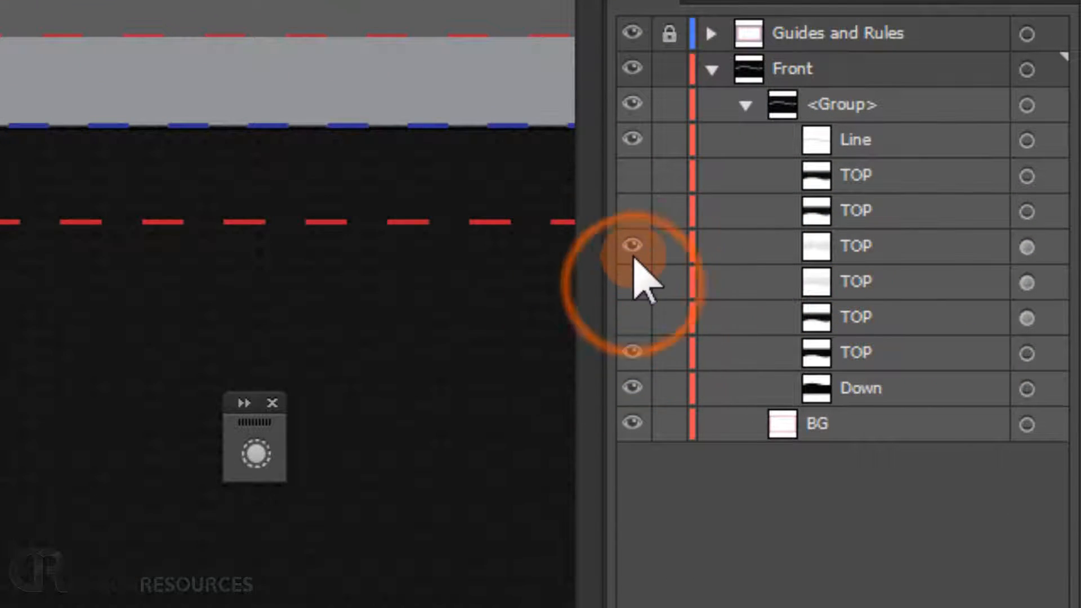
click(633, 253)
click(844, 345)
click(1028, 353)
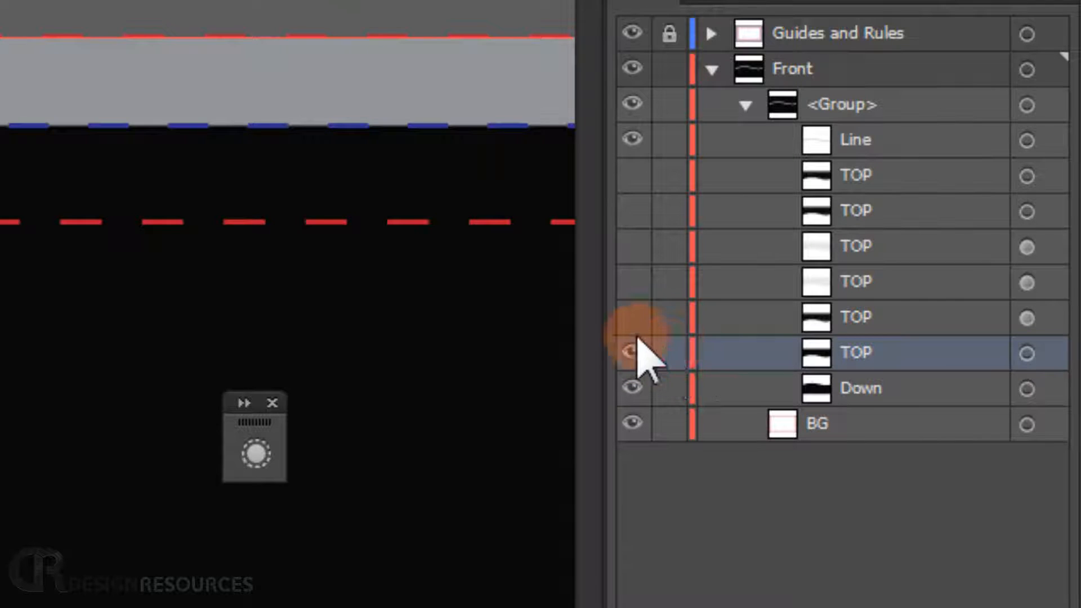
click(637, 318)
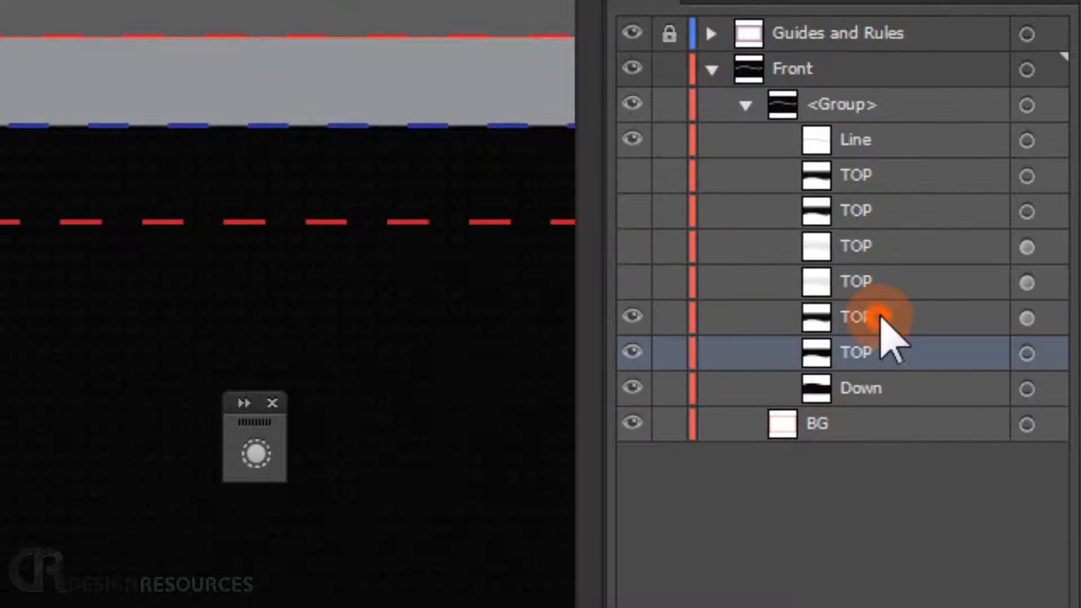
- Make the two hidden TOP copies above the visible ones visible again, selecting each in turn
click(844, 318)
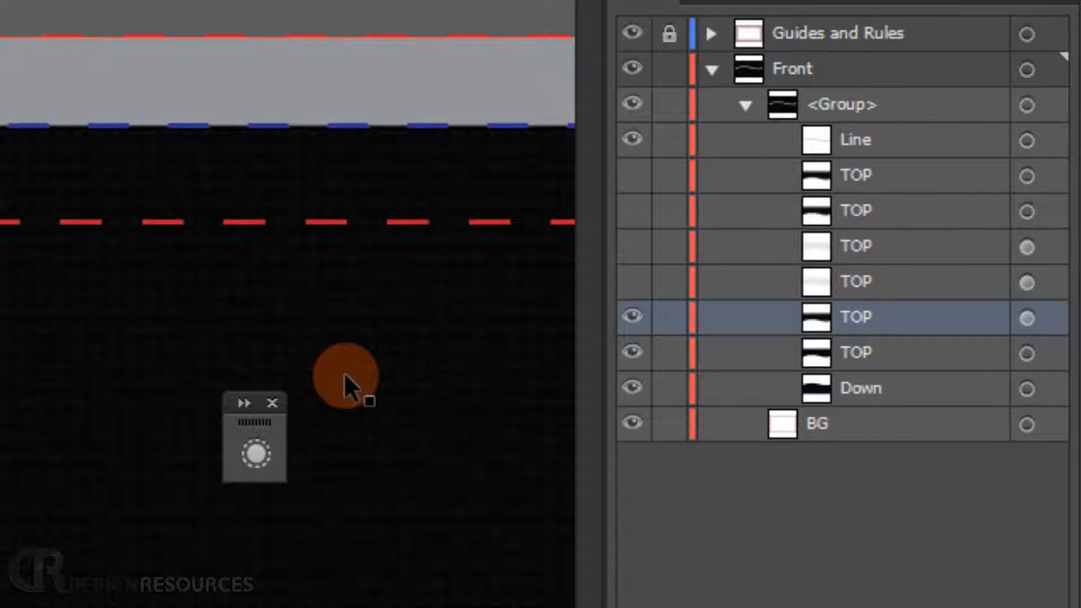
click(631, 282)
click(926, 281)
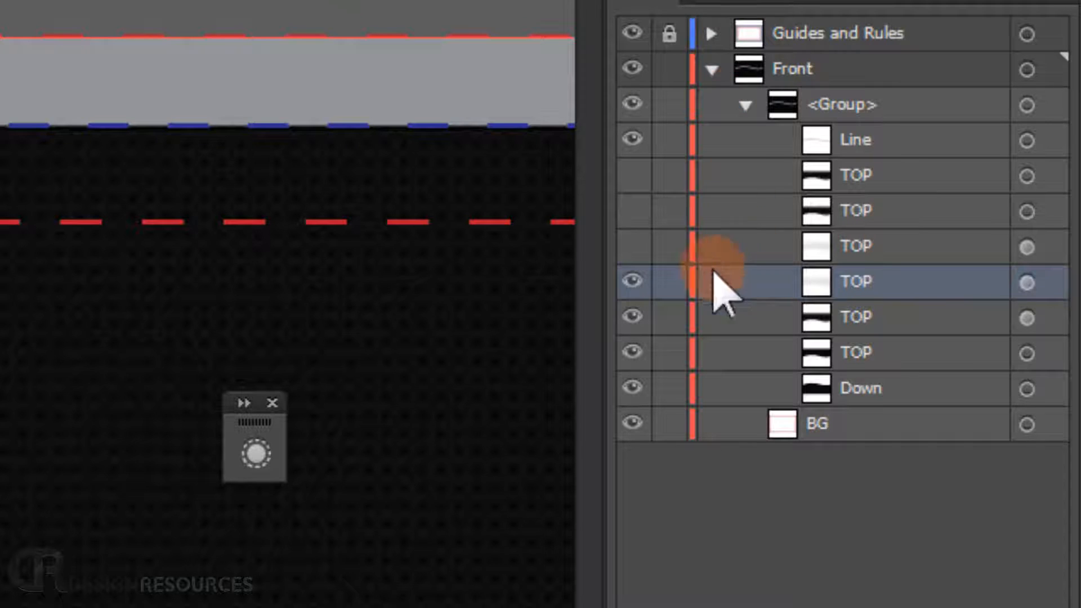
click(632, 246)
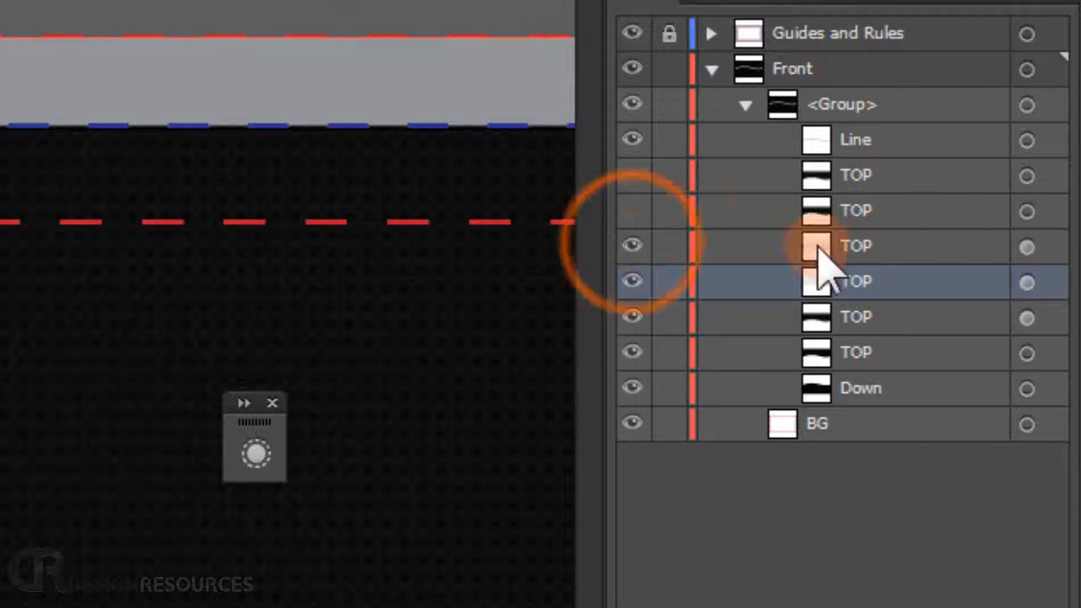
click(957, 246)
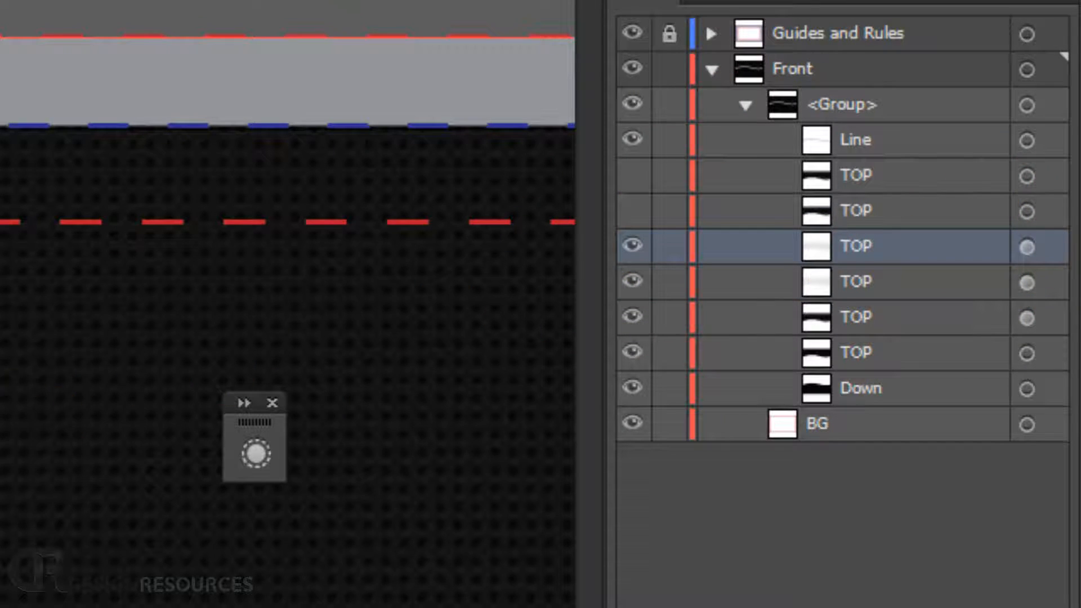
- Make the second TOP copy from the top visible and select it
key(space)
drag(591, 277, 552, 232)
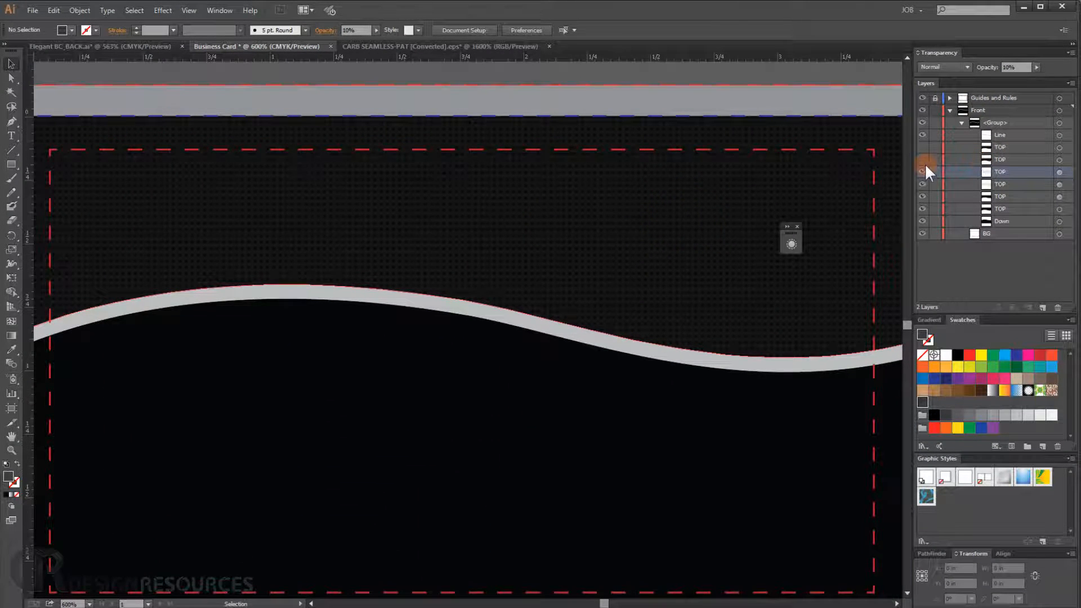
click(922, 160)
click(1006, 159)
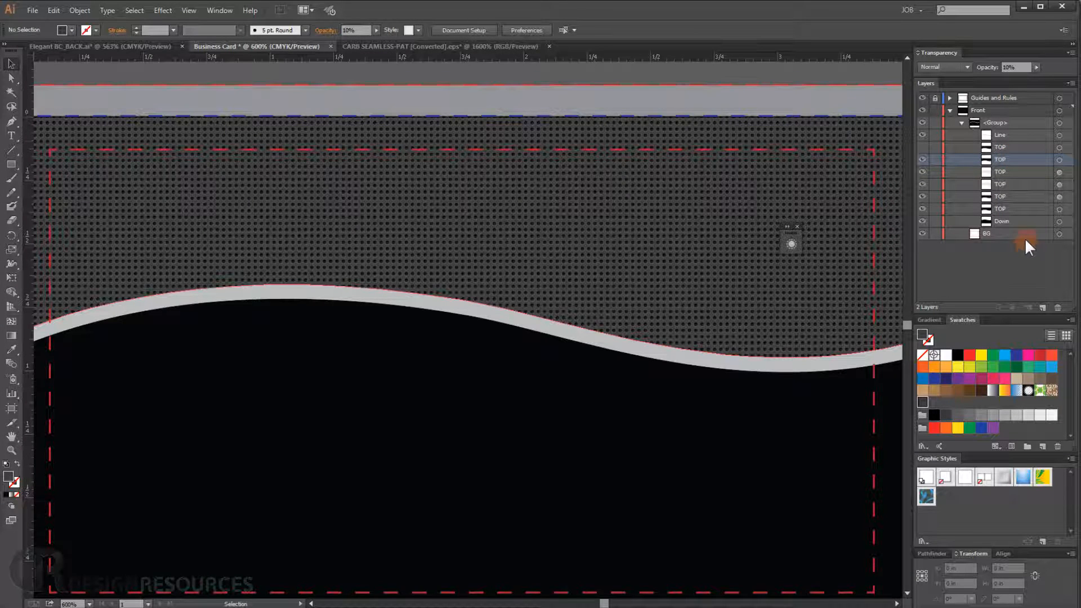
- Target the second TOP copy's path and apply a default white-to-black gradient to its fill
click(931, 319)
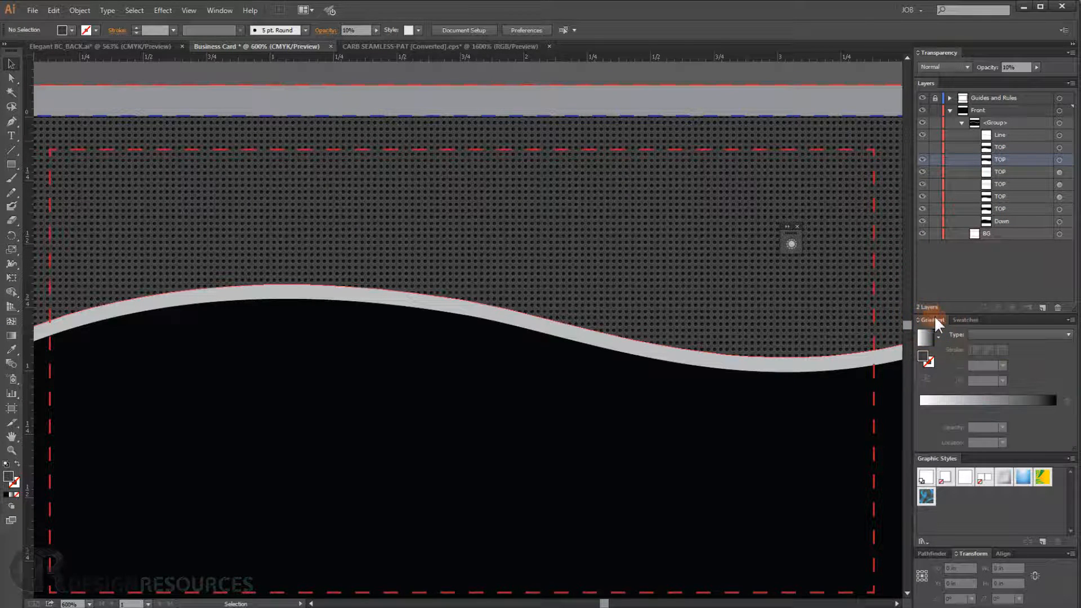
click(974, 402)
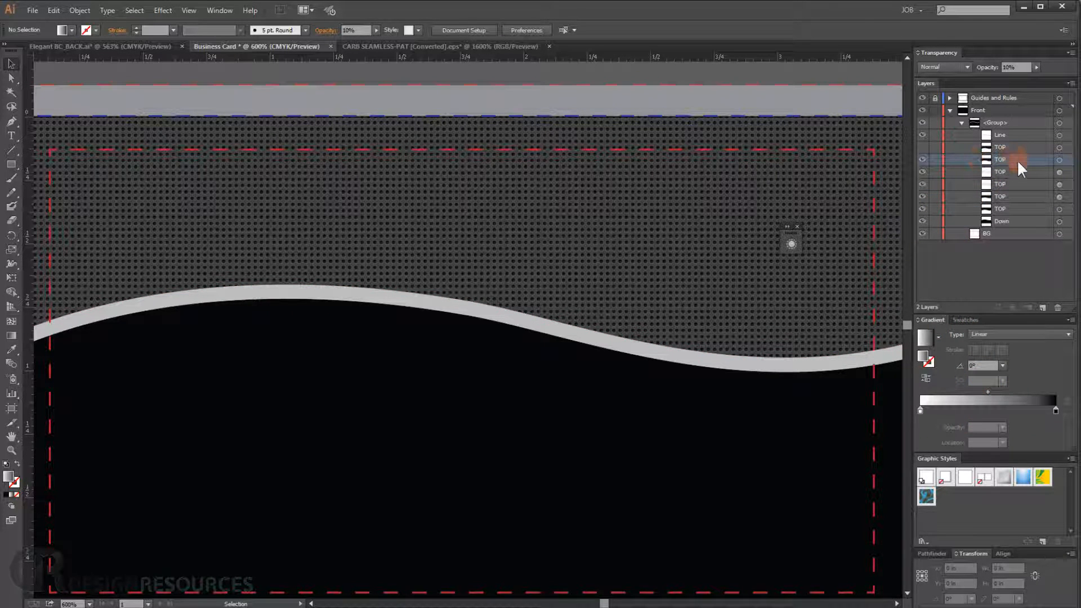
click(1059, 160)
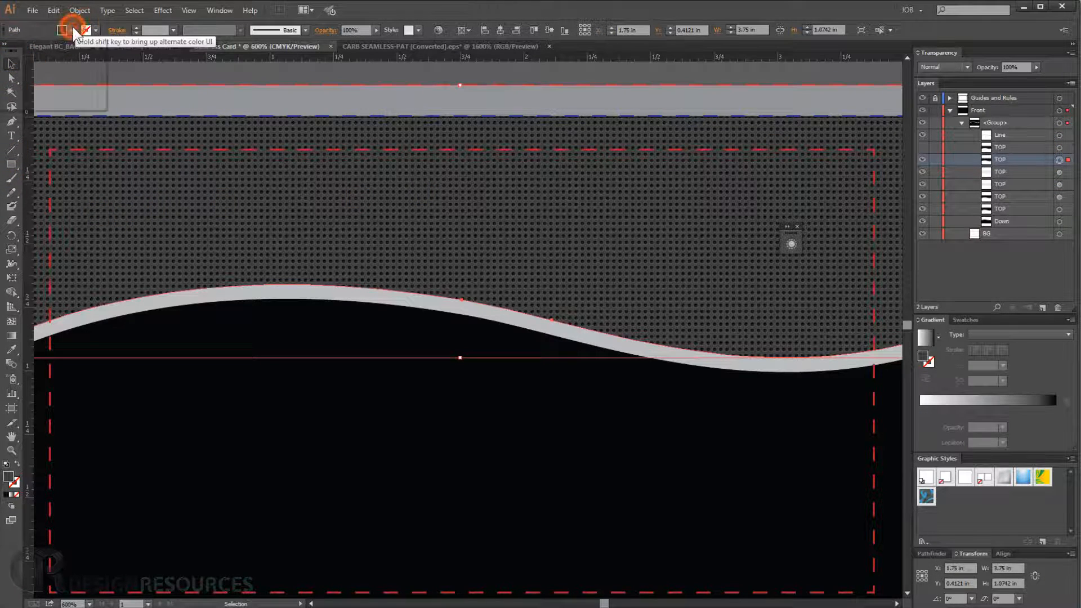
click(72, 30)
click(30, 51)
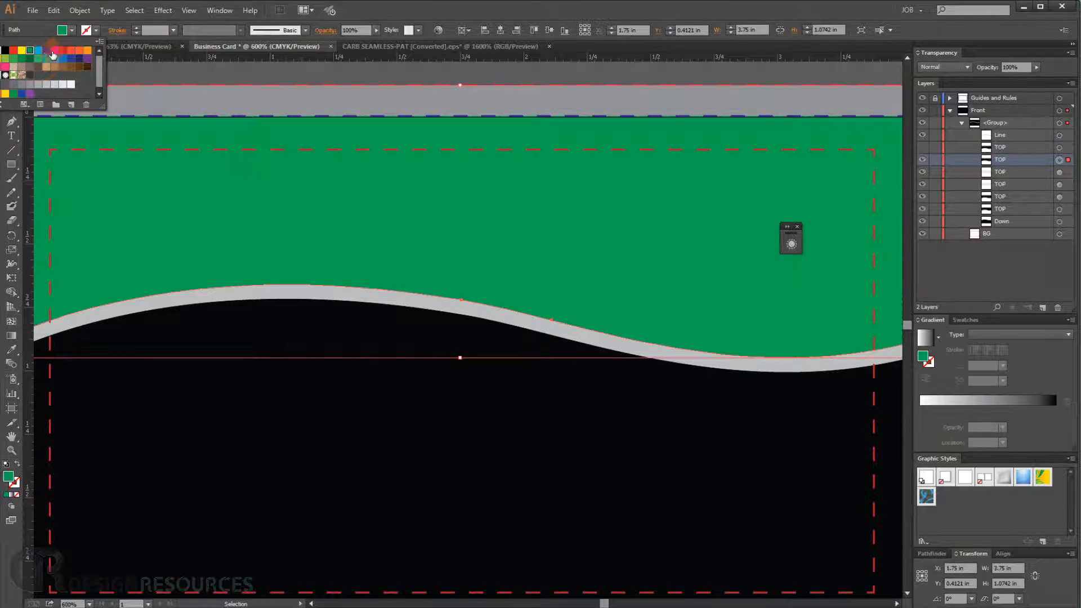
click(994, 398)
click(987, 396)
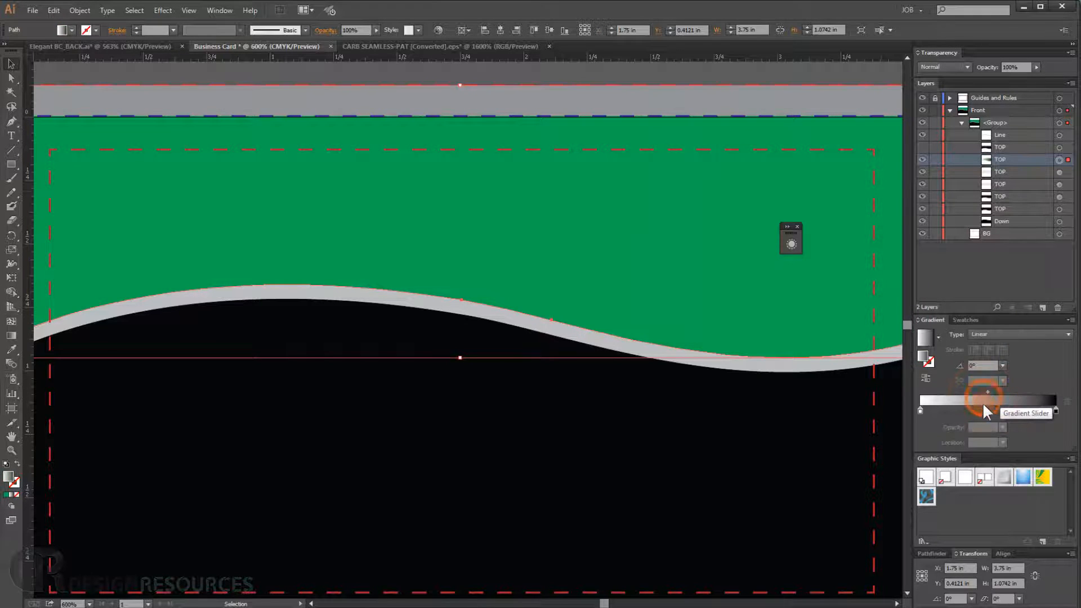
- Switch the gradient type to Radial and set the white start stop's opacity to 0%
click(991, 332)
click(996, 359)
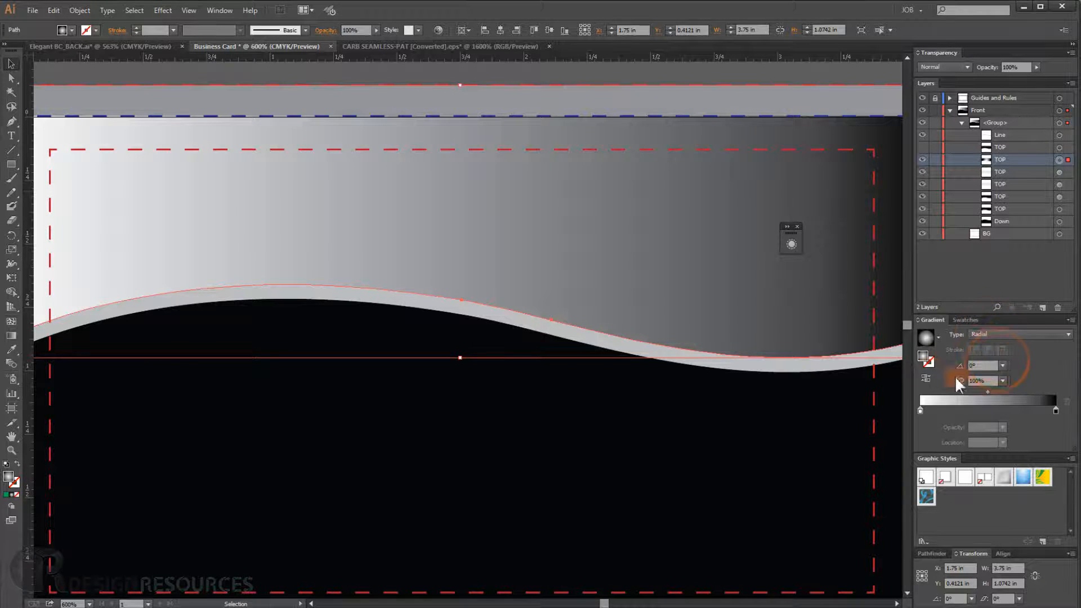
click(920, 411)
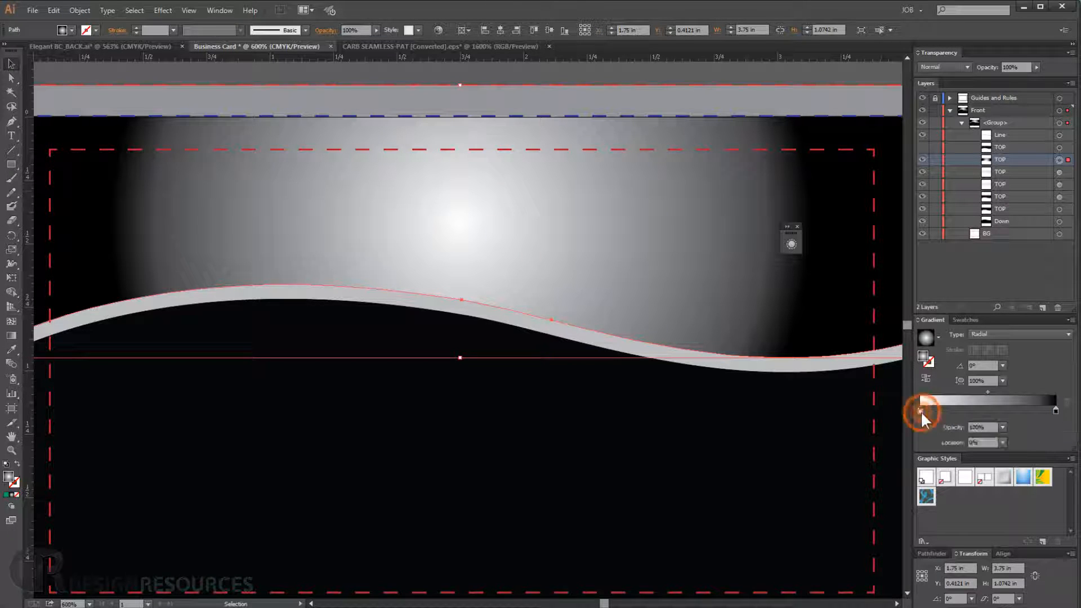
click(1003, 428)
click(1001, 436)
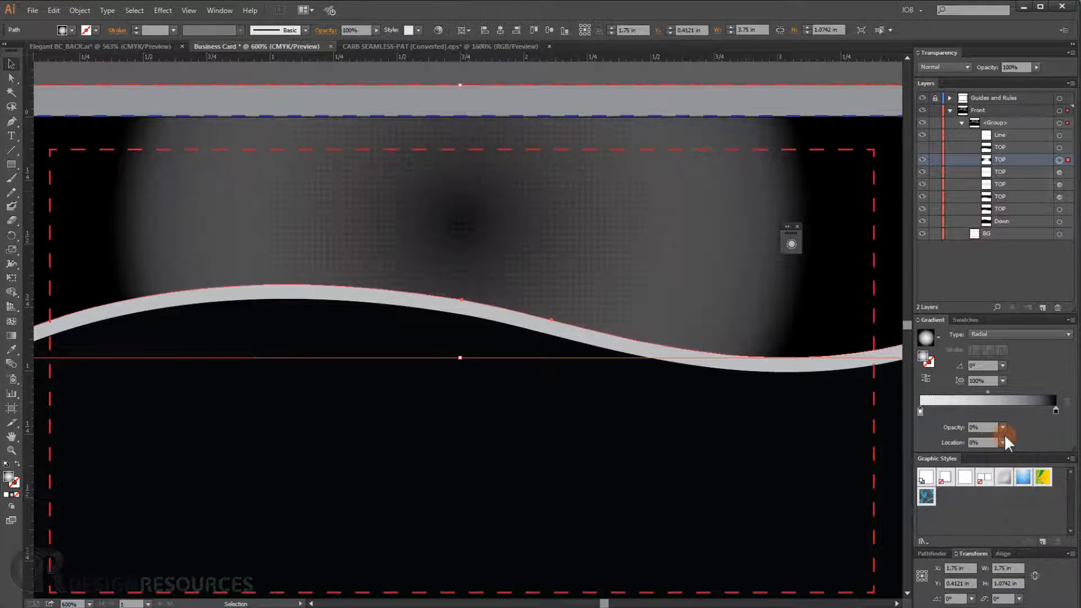
- Set the gradient's end stop to a dark swatch color and reverse the gradient
double_click(1056, 411)
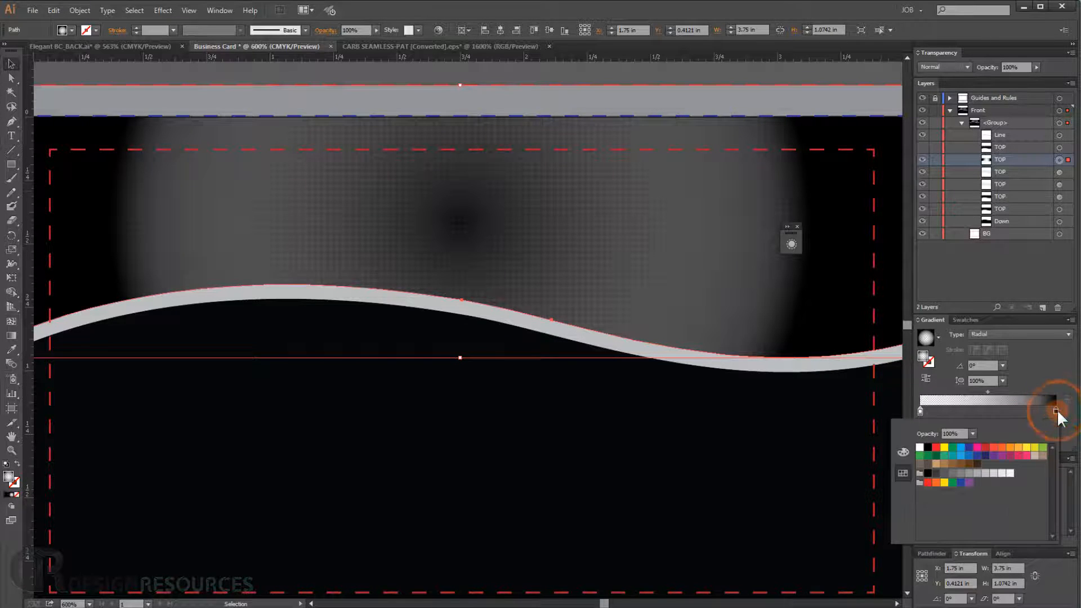
click(936, 473)
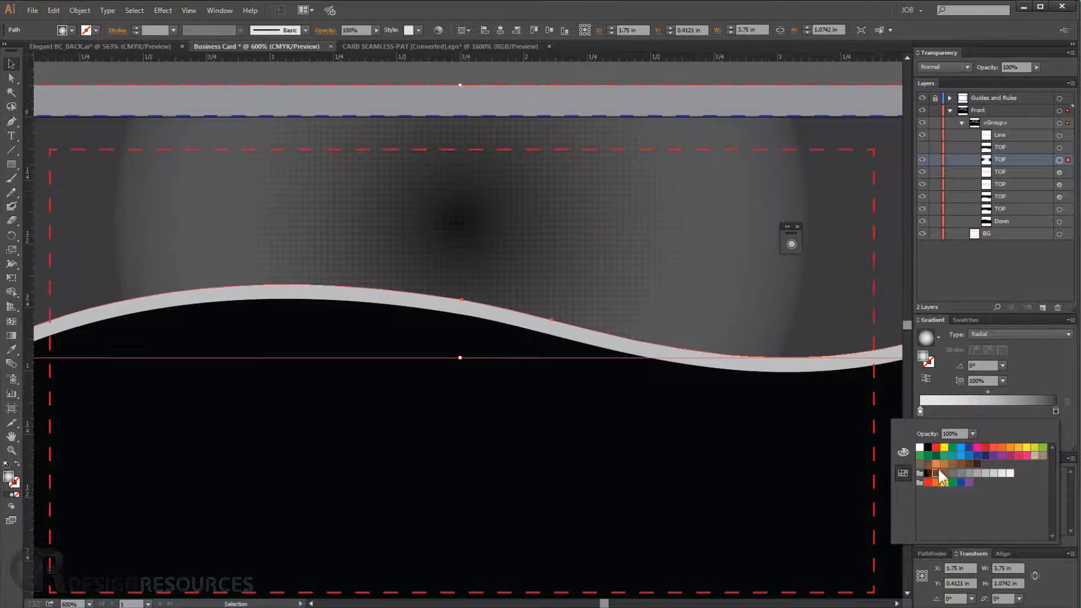
click(928, 384)
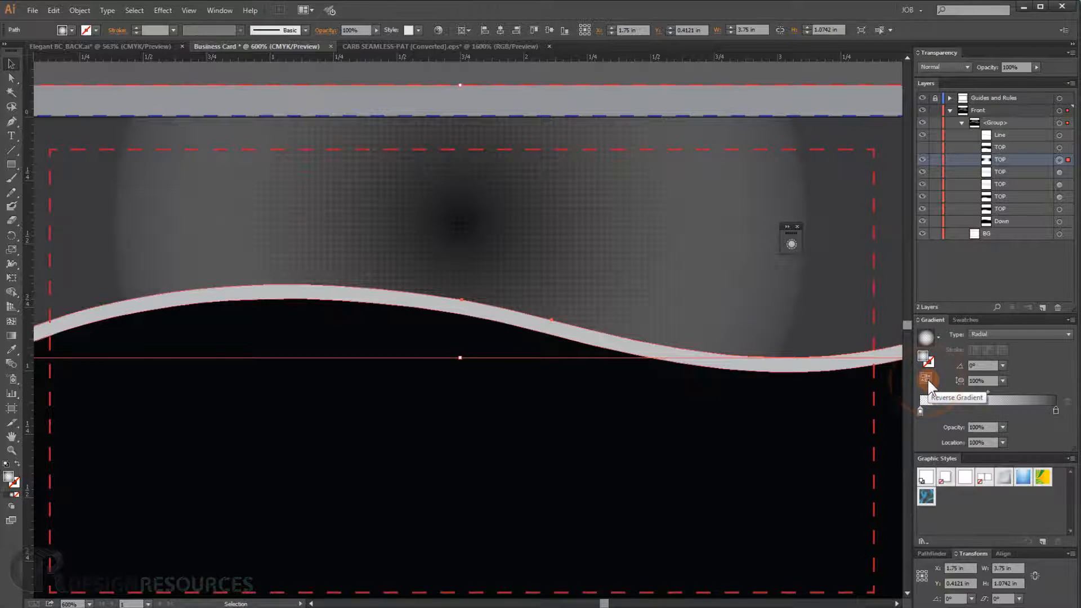
click(926, 379)
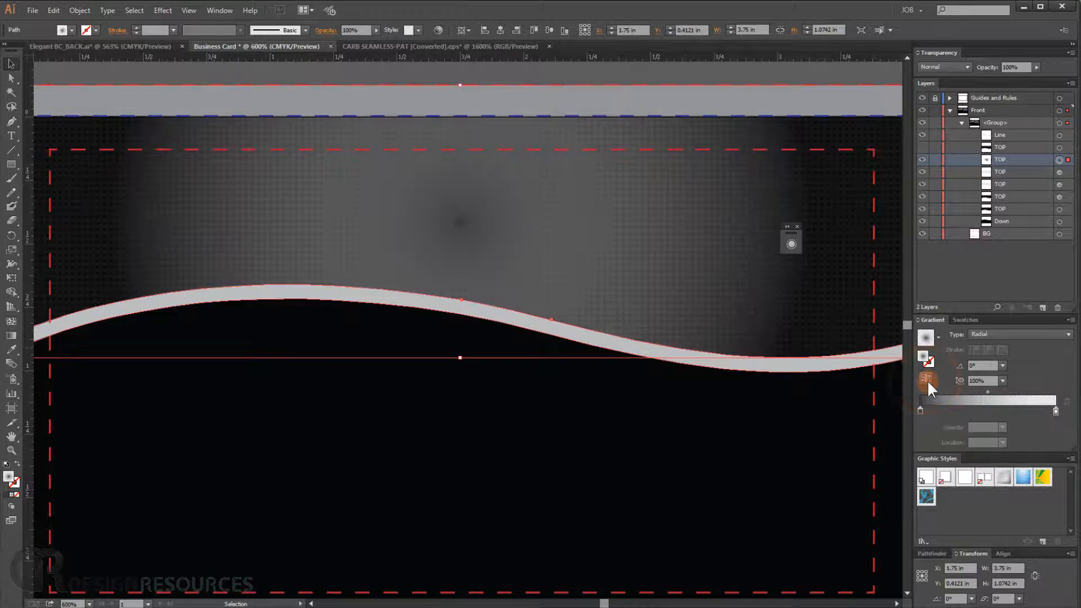
- With the Gradient tool, stretch the radial gradient's radius out past the card's right edge
click(724, 297)
key(ctrl+minus)
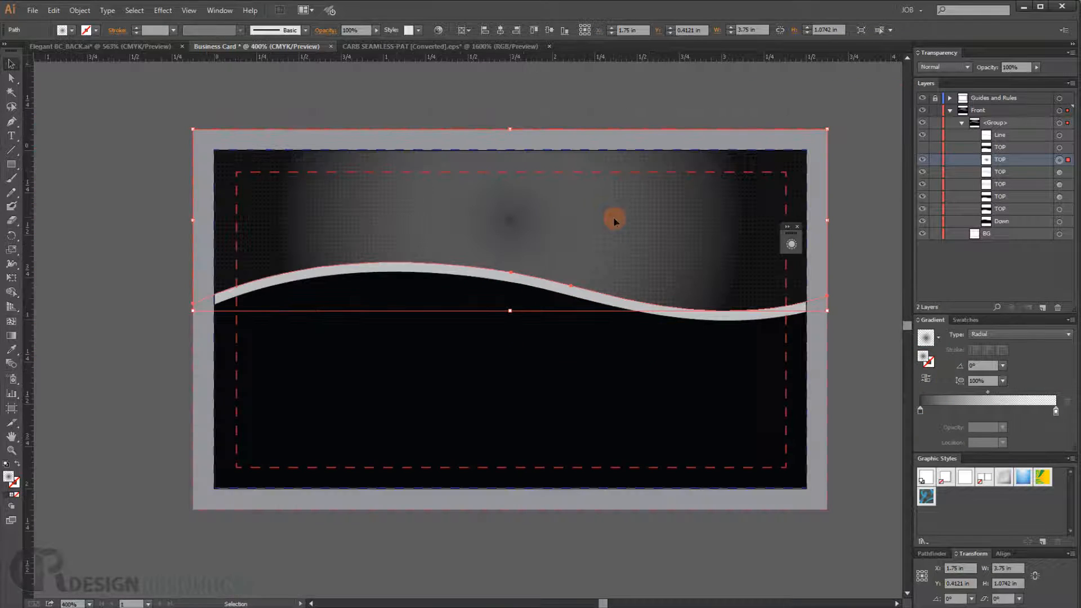
click(11, 335)
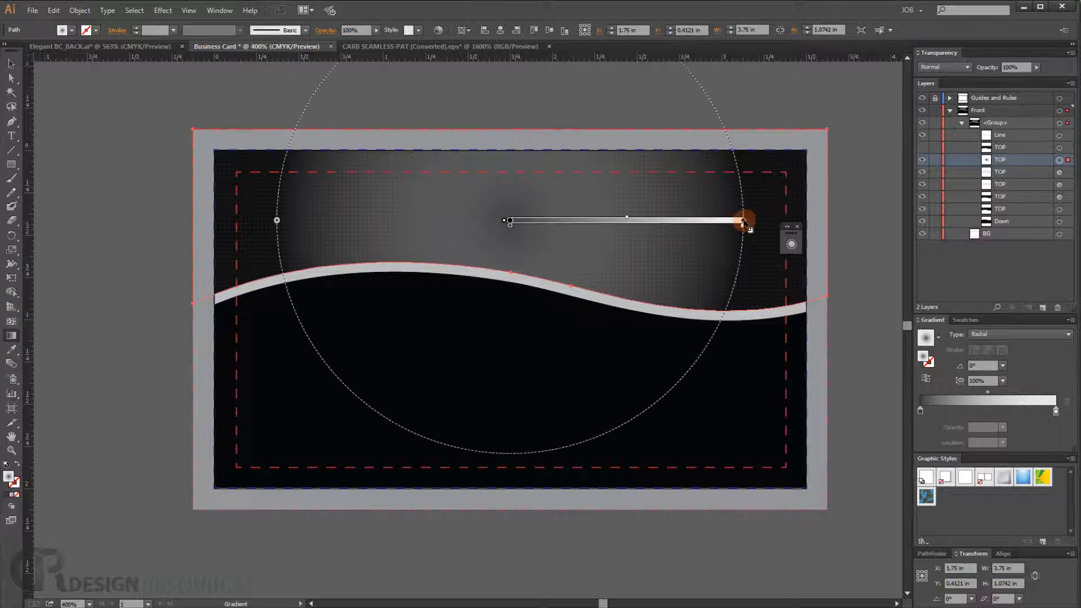
drag(744, 221, 869, 220)
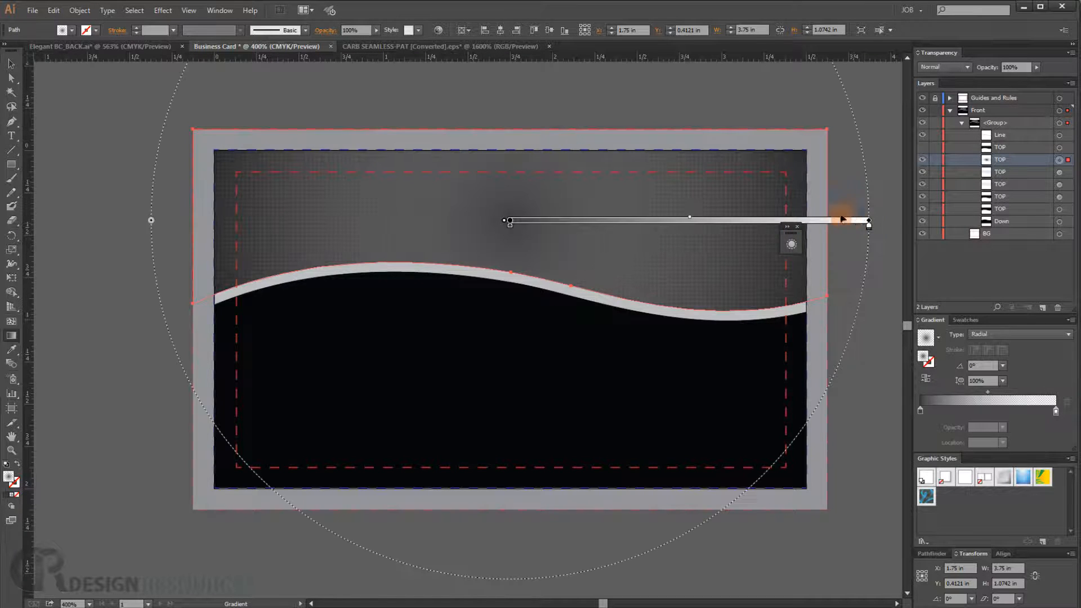
- Flatten the radial gradient into a wide ellipse and adjust its center, midpoint and end point
scroll(669, 153, down, 2)
drag(585, 125, 530, 255)
drag(531, 140, 526, 208)
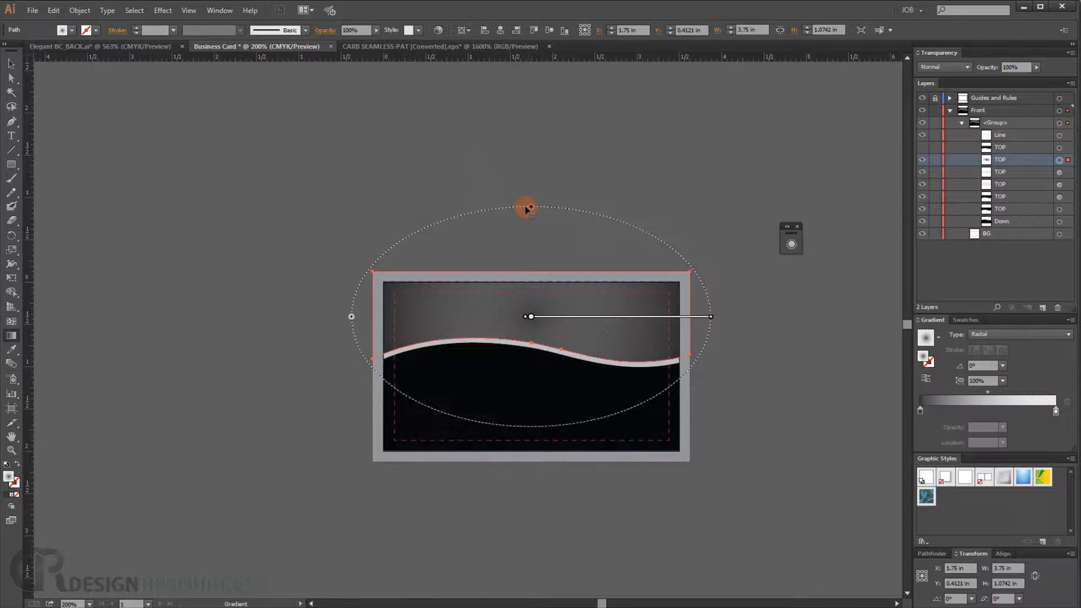
drag(712, 319, 789, 325)
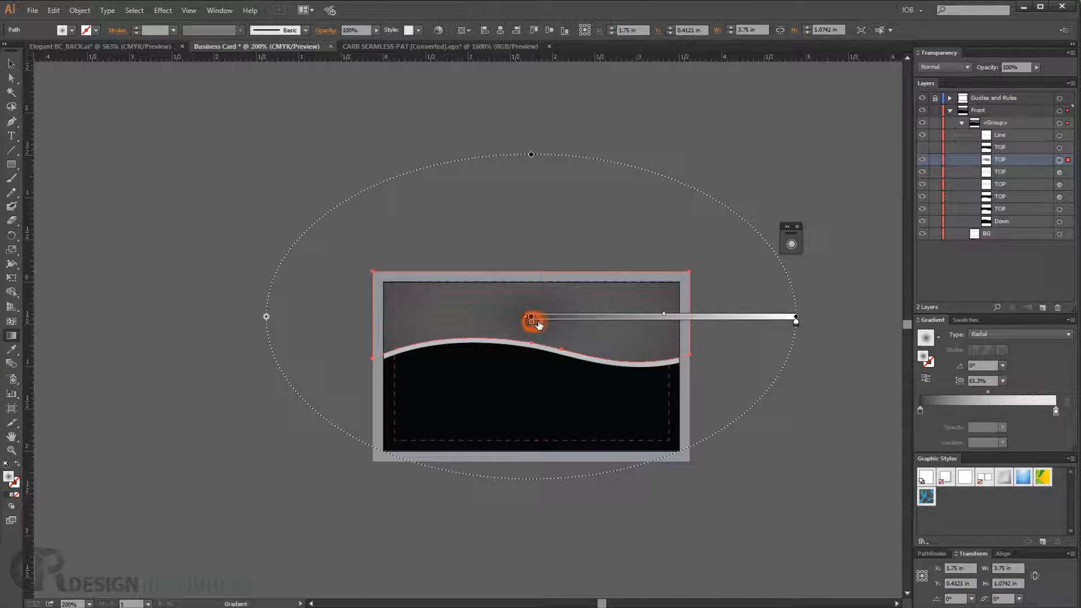
mouse_move(532, 322)
mouse_down()
mouse_move(575, 327)
mouse_move(529, 321)
mouse_up()
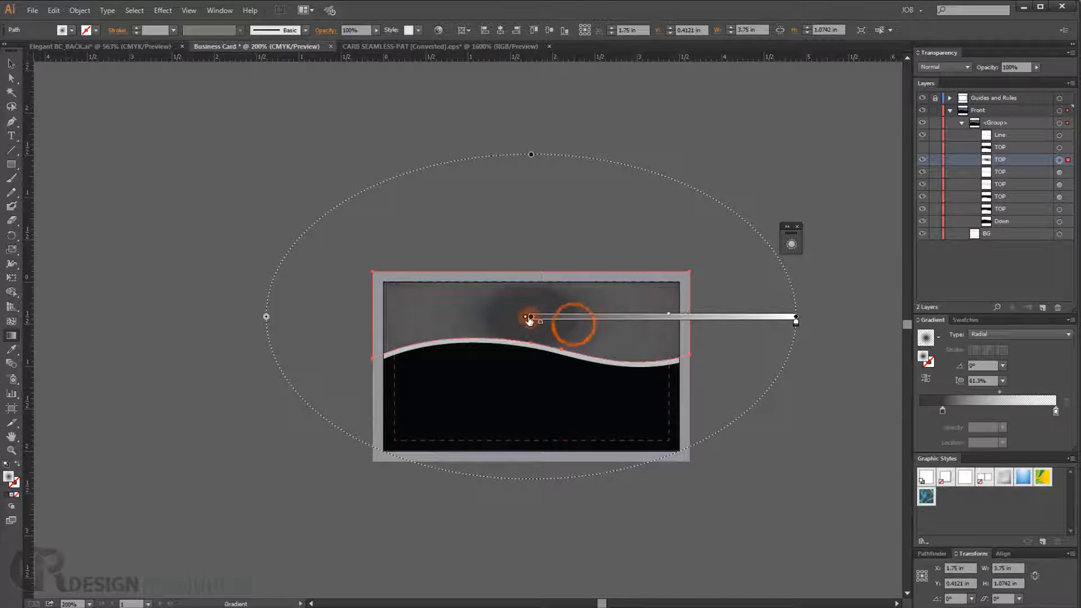
drag(665, 318, 709, 321)
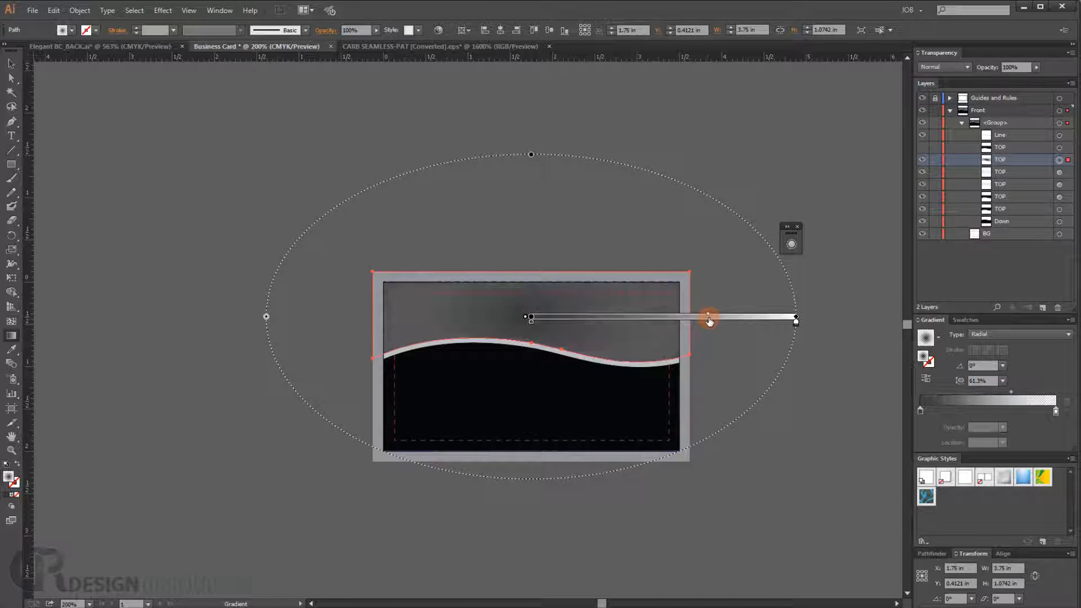
drag(796, 323, 740, 330)
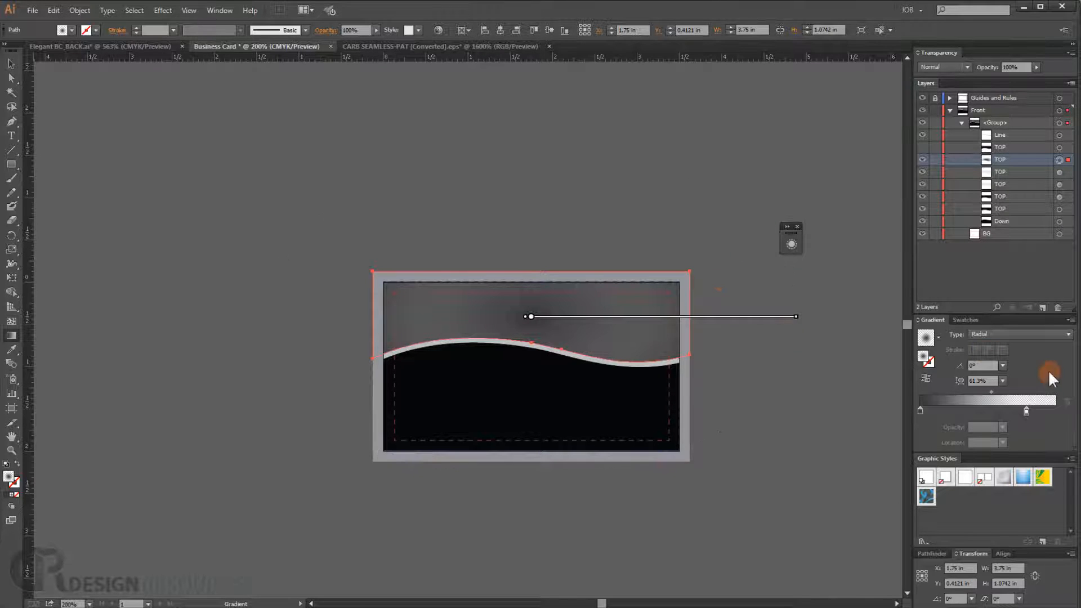
- Reverse the gradient again and drag its midpoint farther toward the outer edge
scroll(588, 317, up, 1)
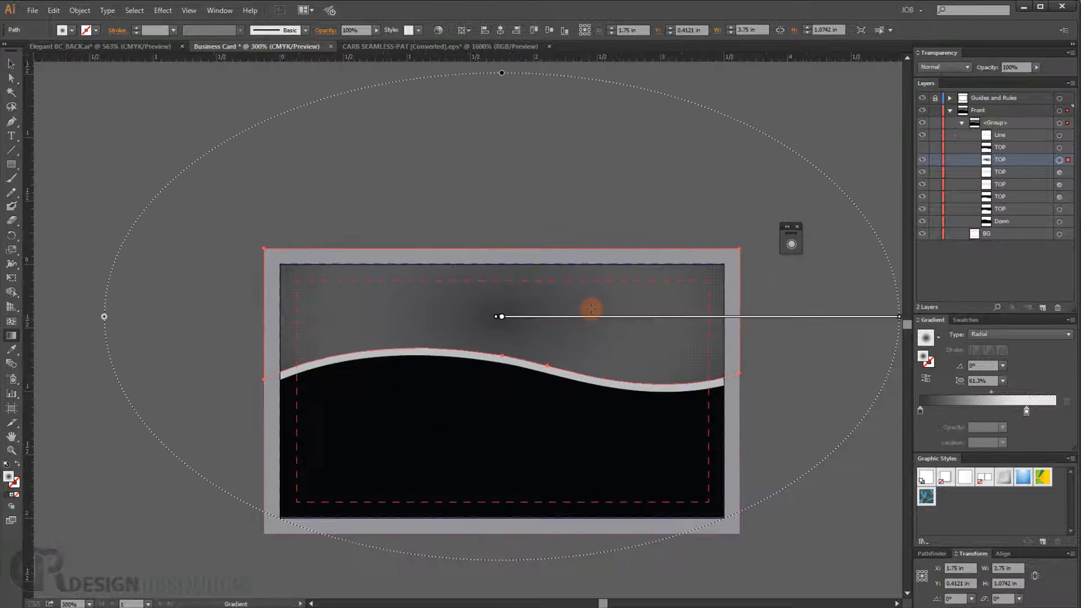
click(927, 379)
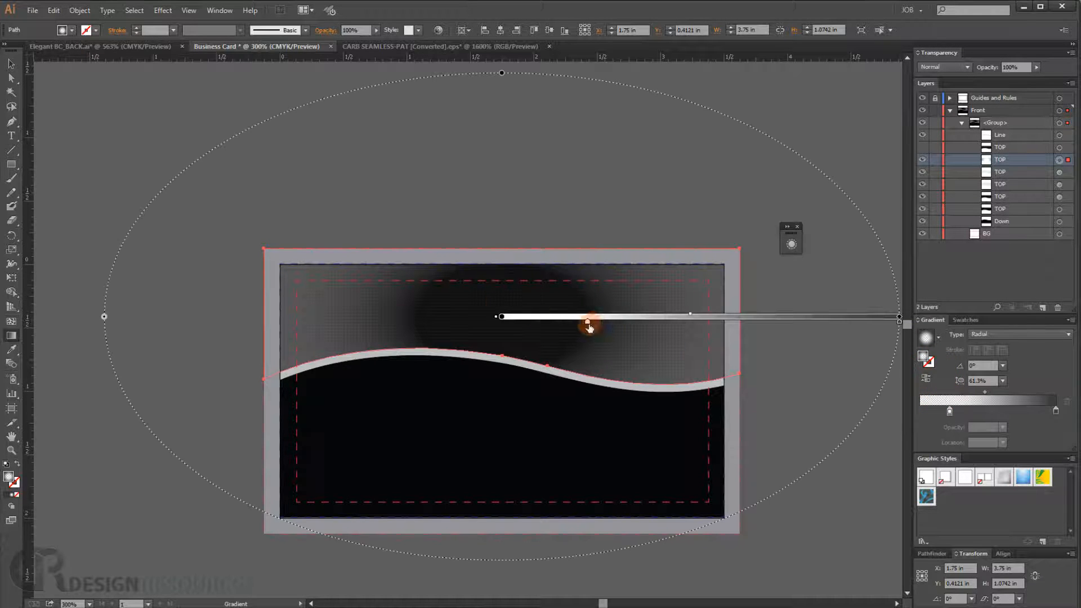
mouse_move(587, 321)
mouse_down()
mouse_move(540, 321)
mouse_move(578, 321)
mouse_up()
drag(687, 317, 826, 317)
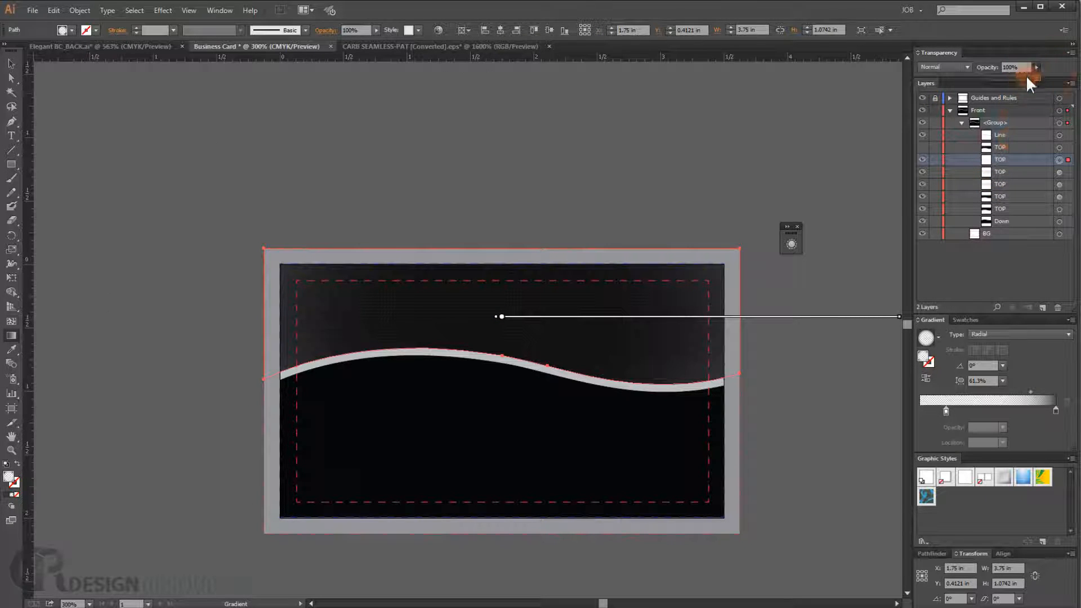
- Set the gradient layer's opacity to 50%
drag(1026, 76, 1019, 78)
drag(1012, 77, 1013, 77)
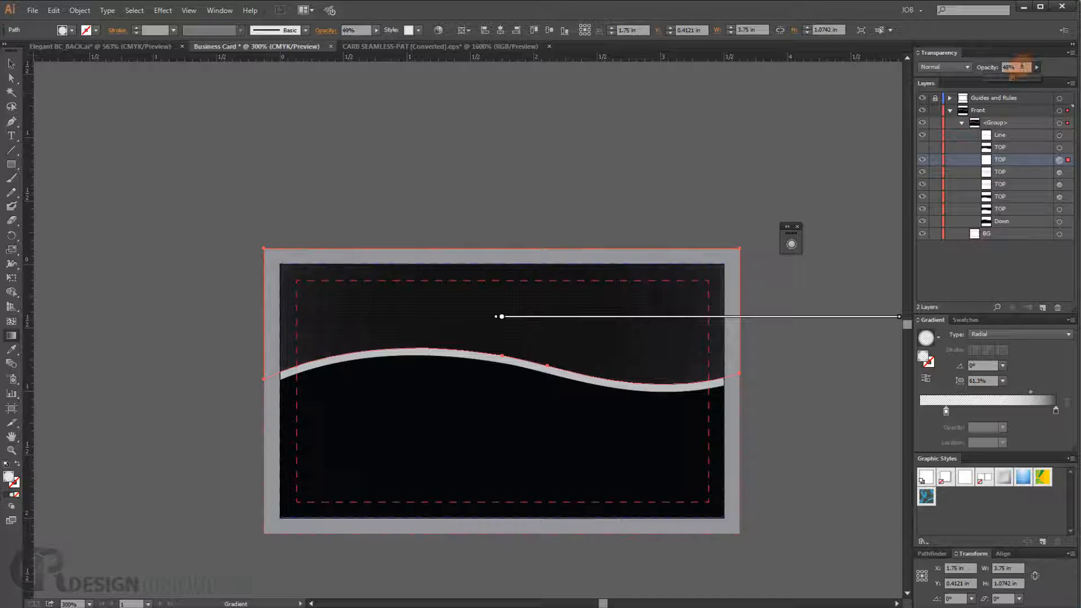
click(1011, 67)
text(5)
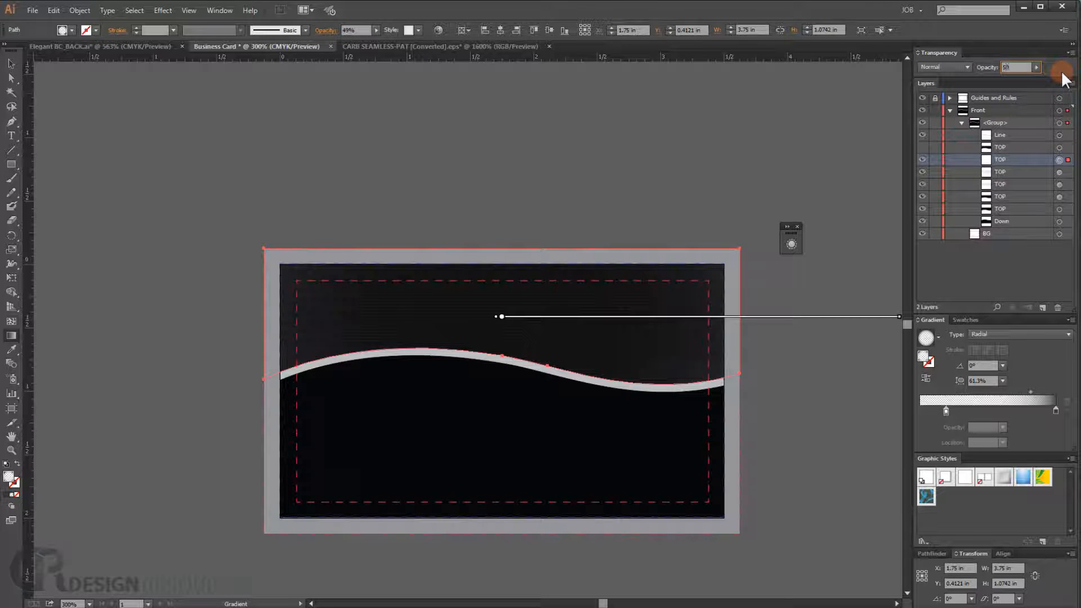
click(947, 388)
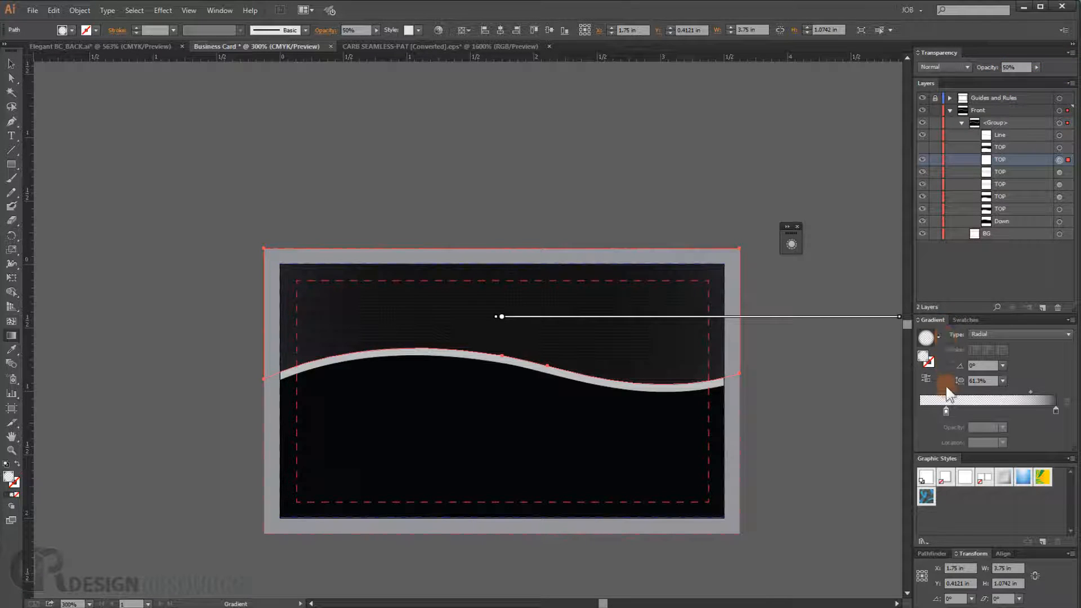
- Fit the whole card in view to review the gradient overlay and its stops
click(922, 160)
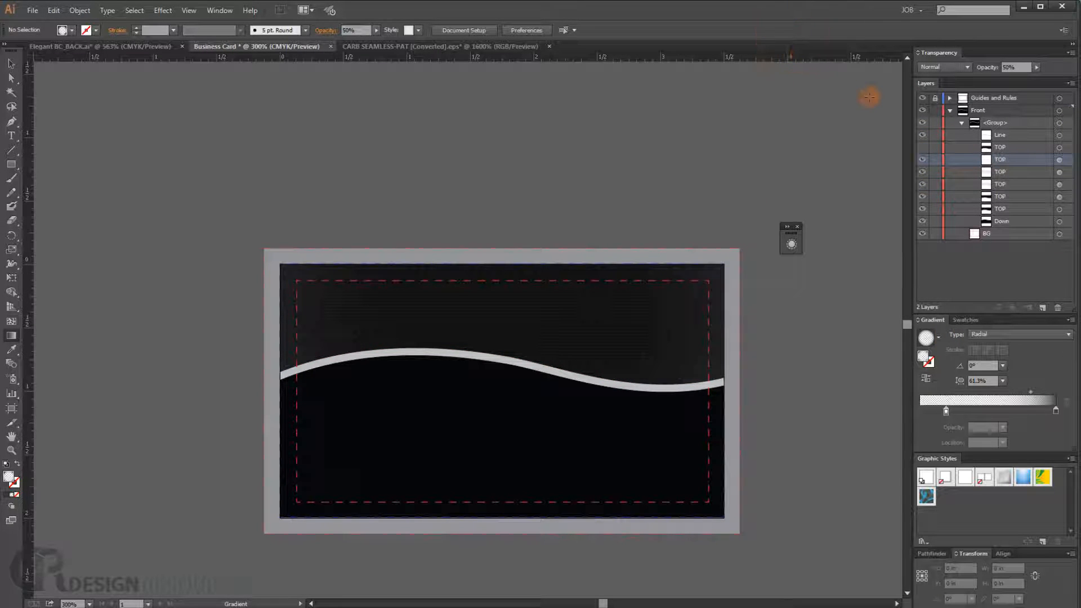
key(ctrl+0)
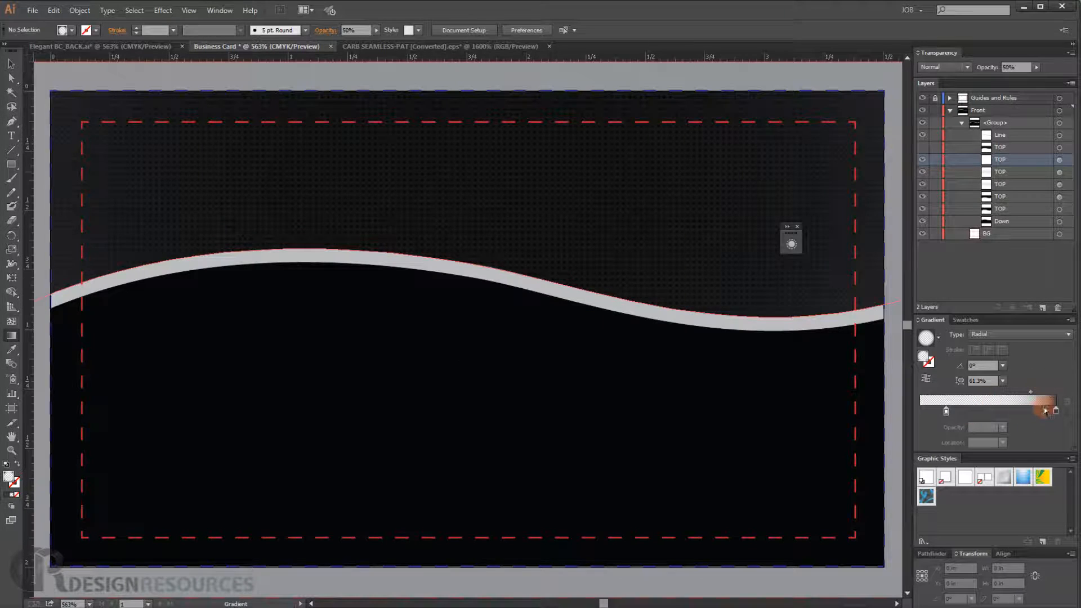
click(1031, 391)
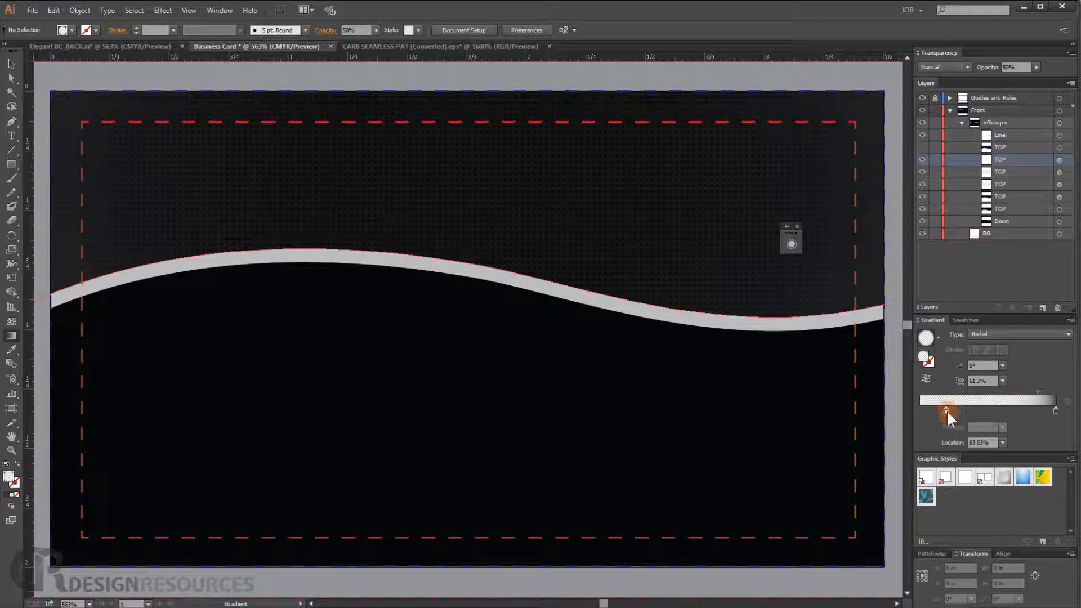
- Move the radial gradient's transparent stop to a location of about 32%
drag(947, 411, 964, 410)
click(1059, 161)
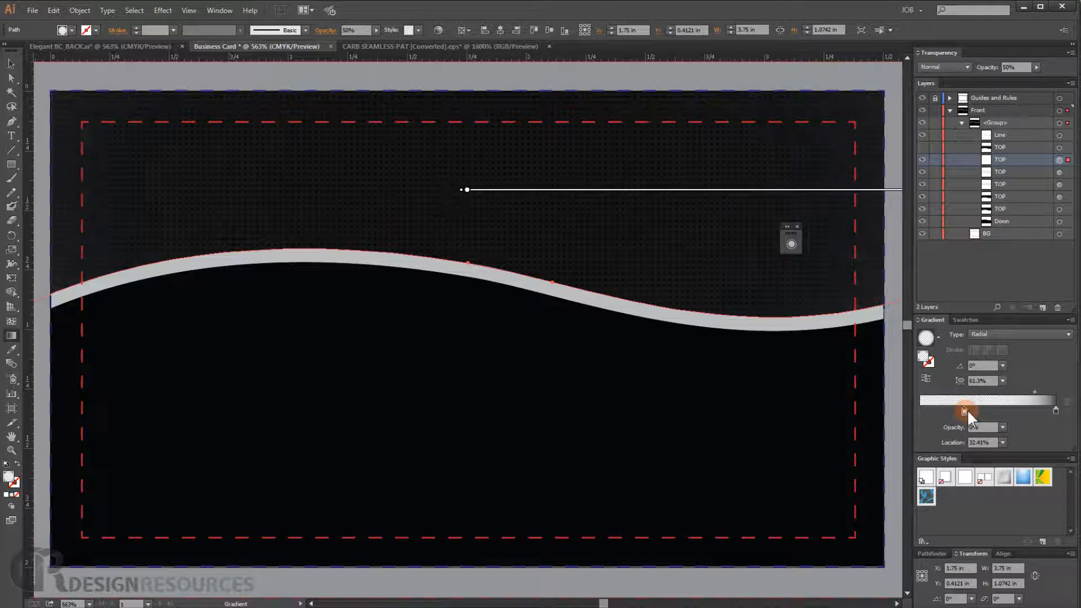
scroll(674, 233, down, 2)
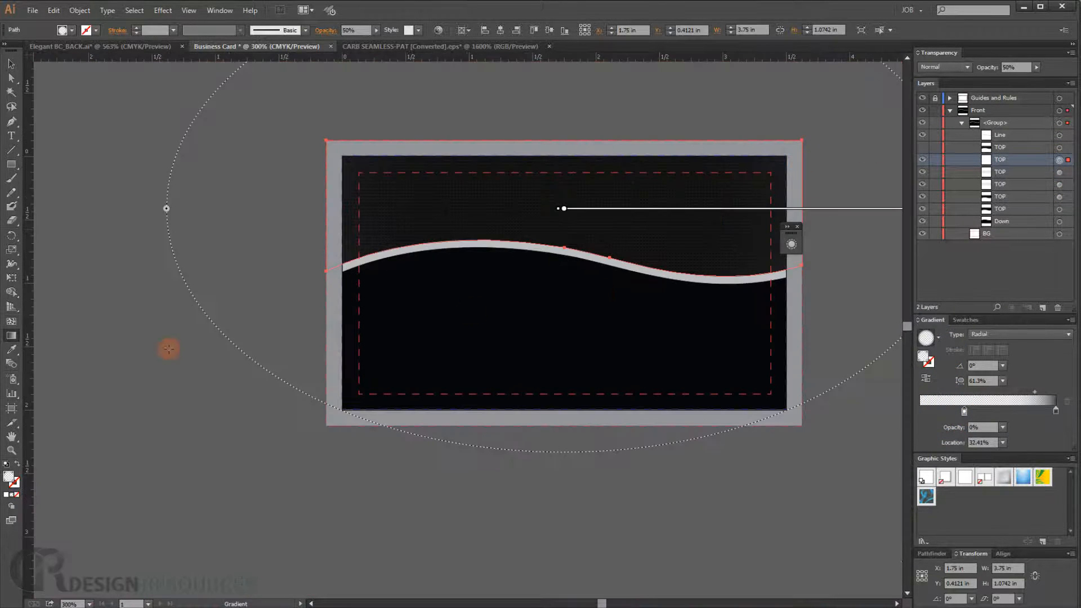
ctrl+click(180, 390)
drag(480, 309, 432, 316)
scroll(407, 333, up, 3)
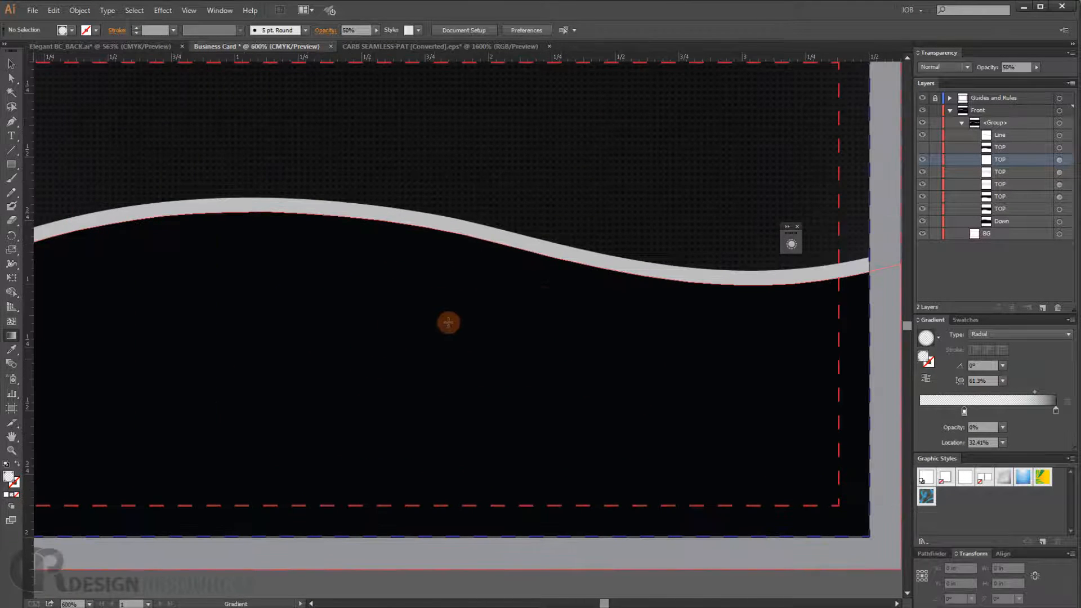
- Delete one of the TOP sublayers from the wave group
ctrl+click(411, 326)
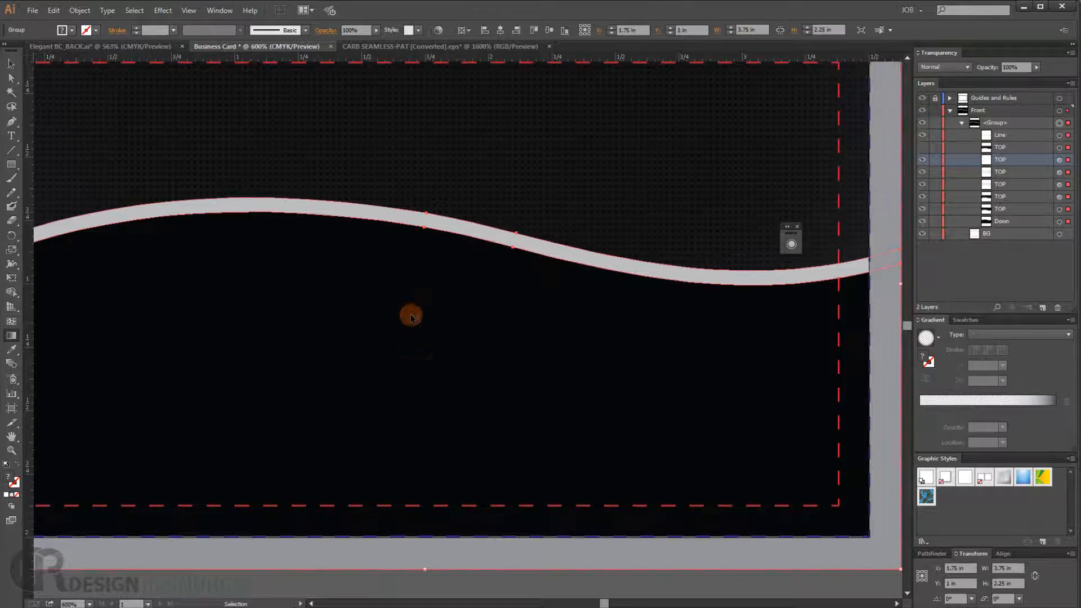
click(1002, 219)
drag(1001, 150, 1057, 307)
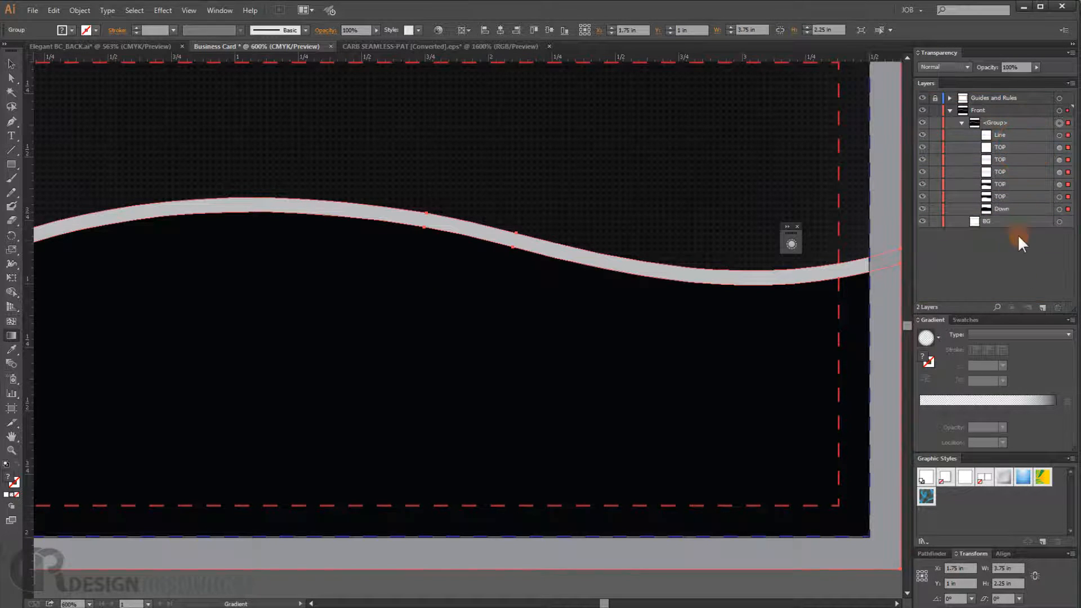
- Fill the lower Down wave shape with the seamless dot pattern swatch
click(1059, 209)
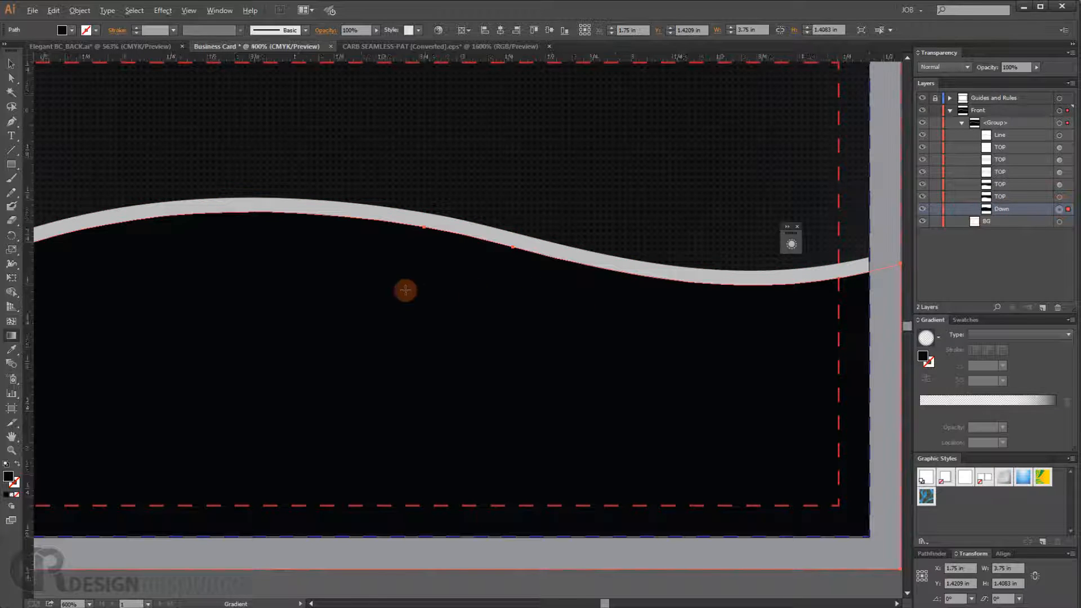
alt+scroll(406, 291, down, 2)
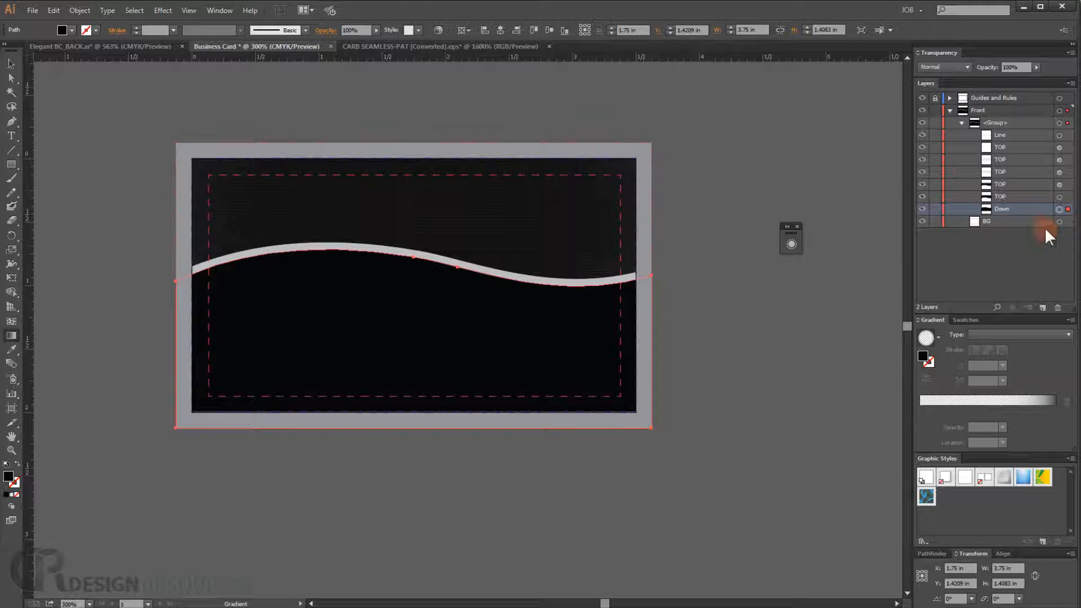
click(966, 320)
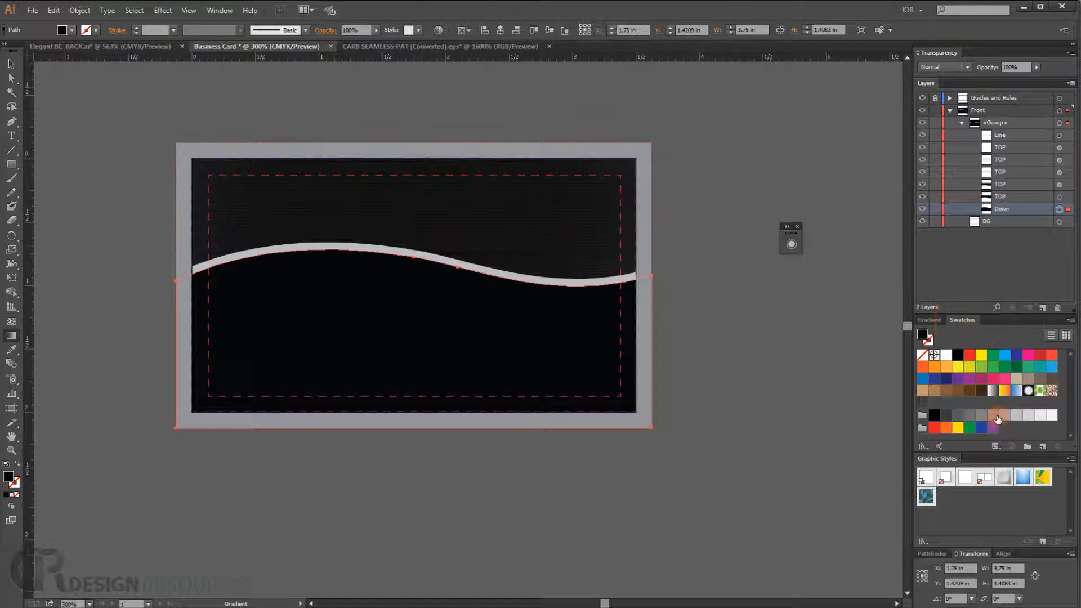
click(922, 402)
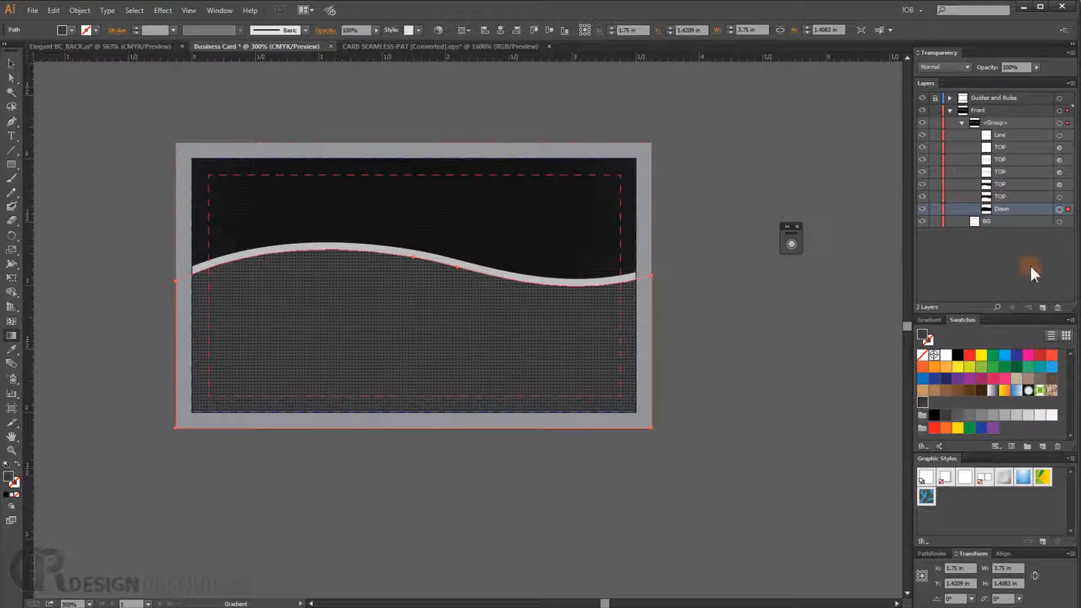
- Set the Down shape's pattern fill to Normal blending at 13% opacity through its appearance settings
key(v)
key(g)
click(971, 518)
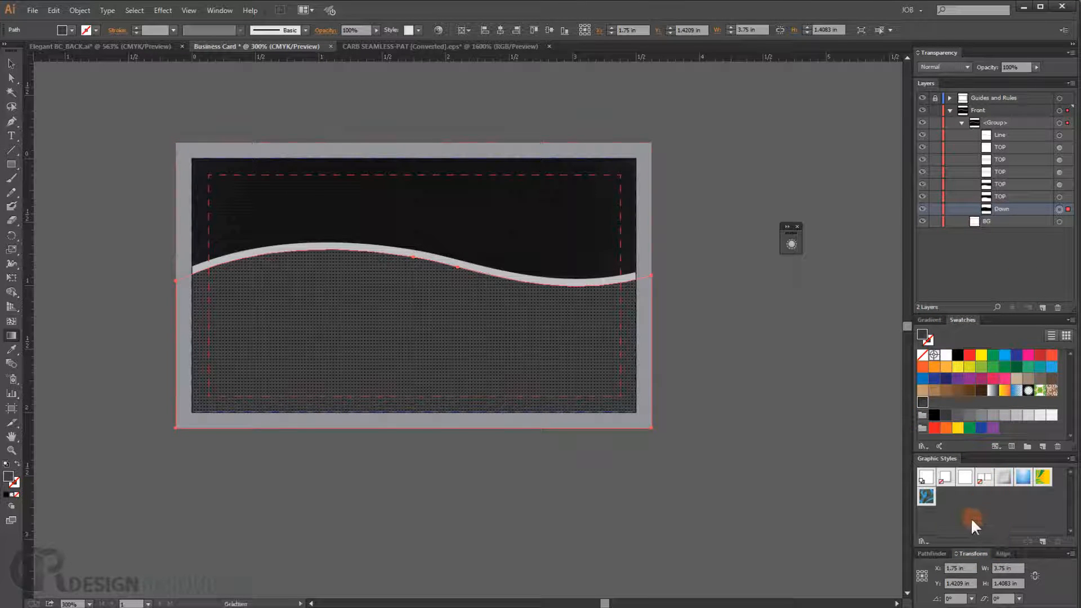
click(792, 245)
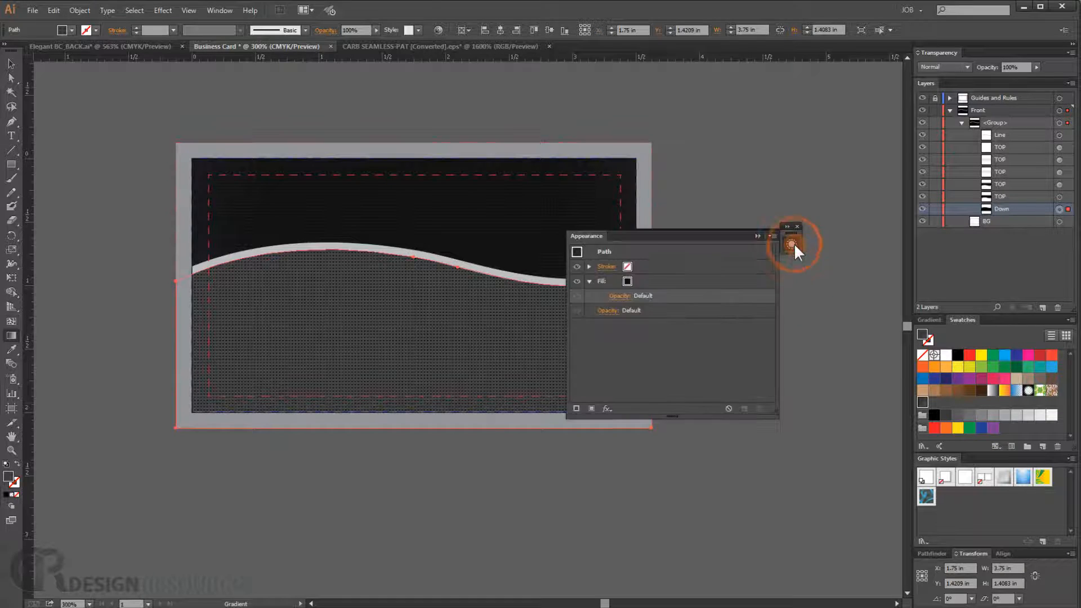
click(619, 297)
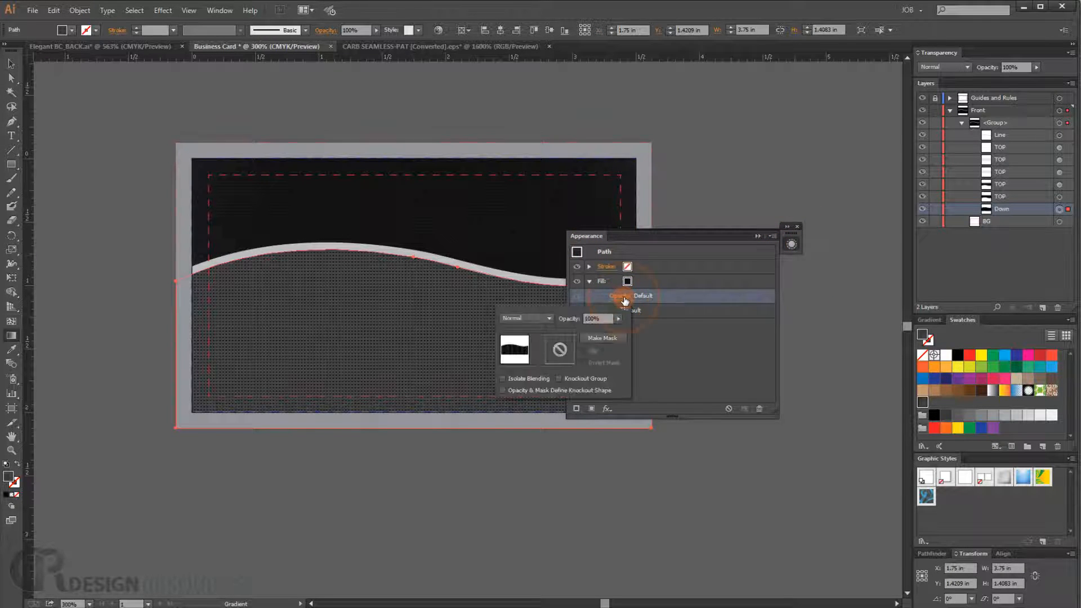
click(535, 319)
click(532, 354)
click(663, 234)
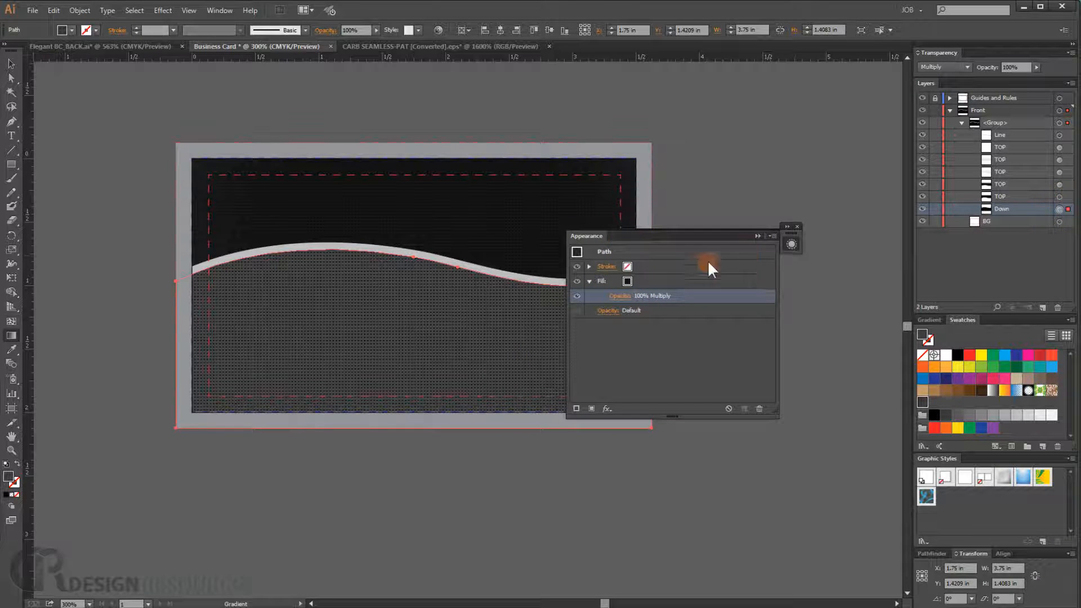
click(614, 296)
click(535, 318)
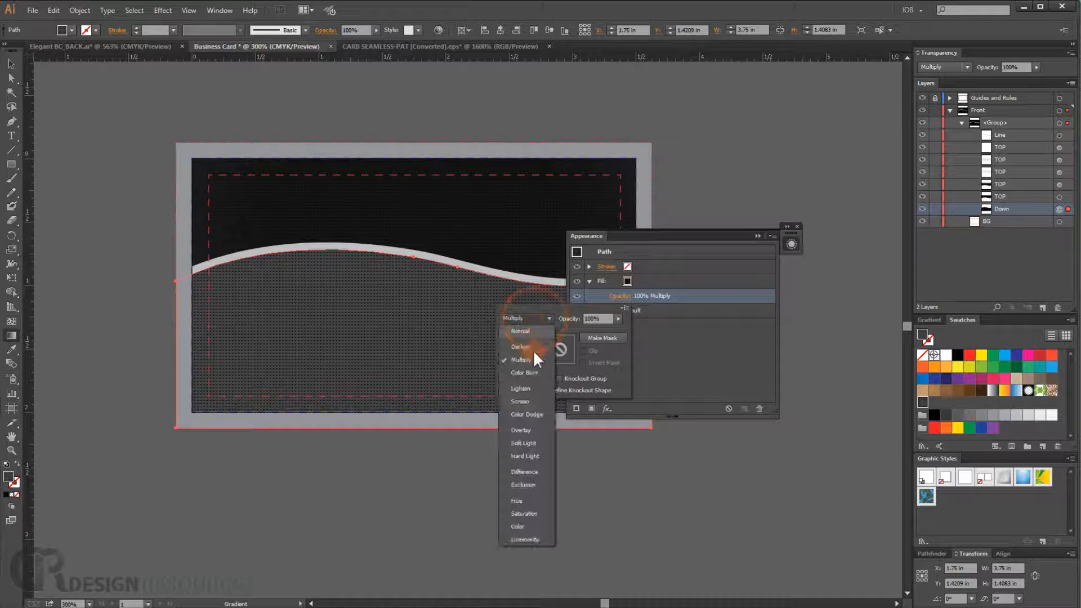
click(531, 331)
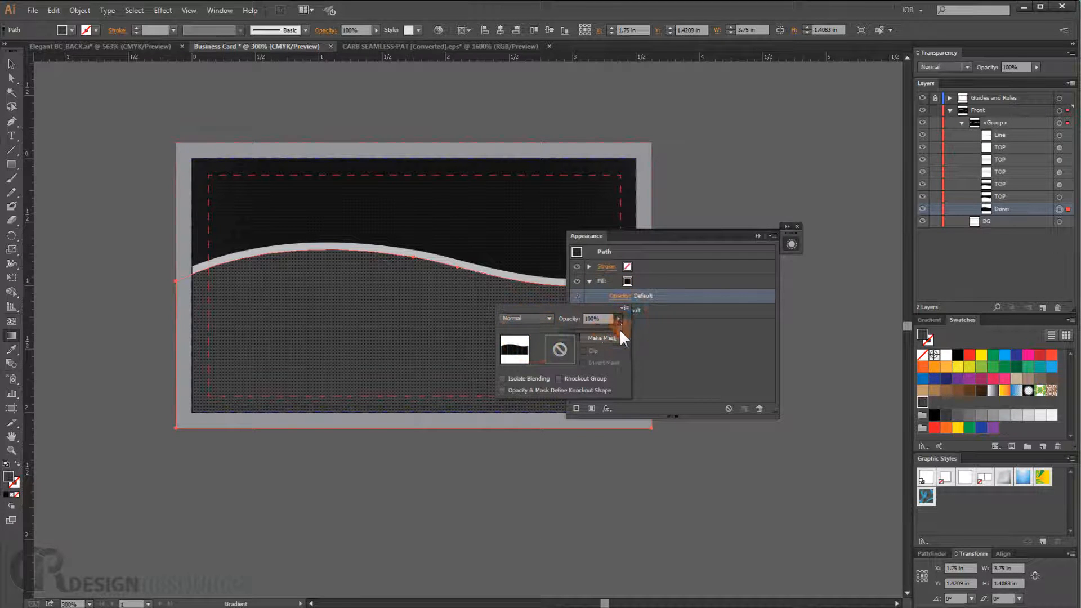
drag(619, 329, 574, 326)
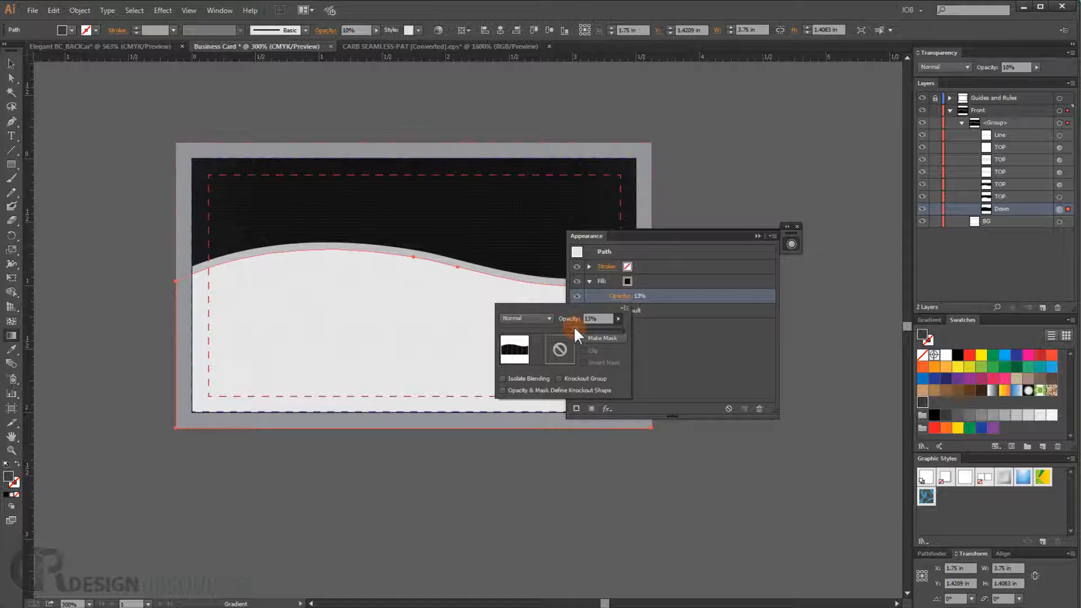
click(324, 321)
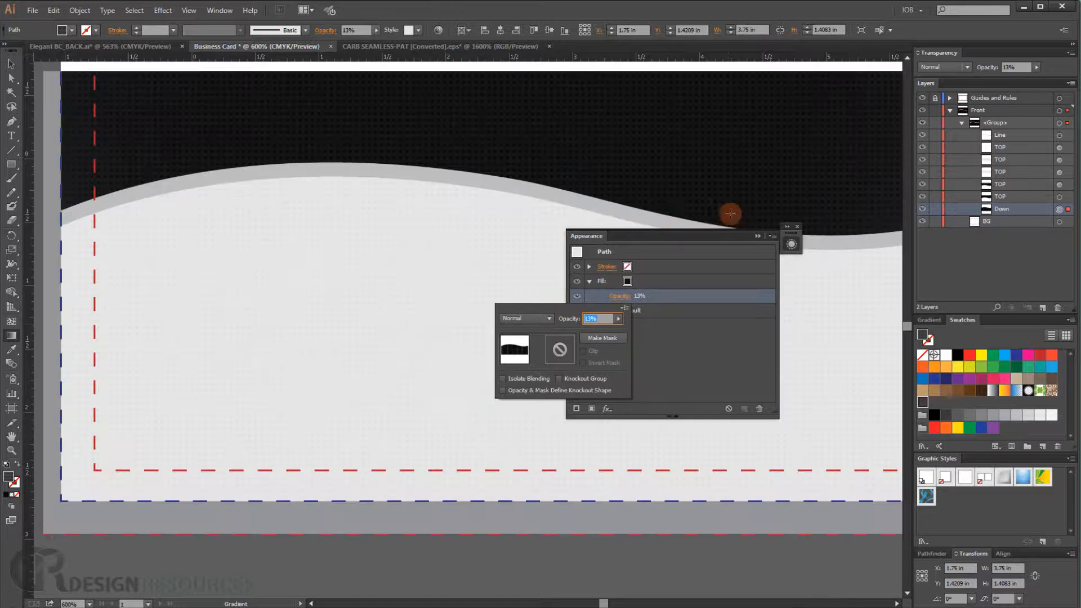
- Zoom in and back out to inspect the faint pattern on the lower shape
click(346, 285)
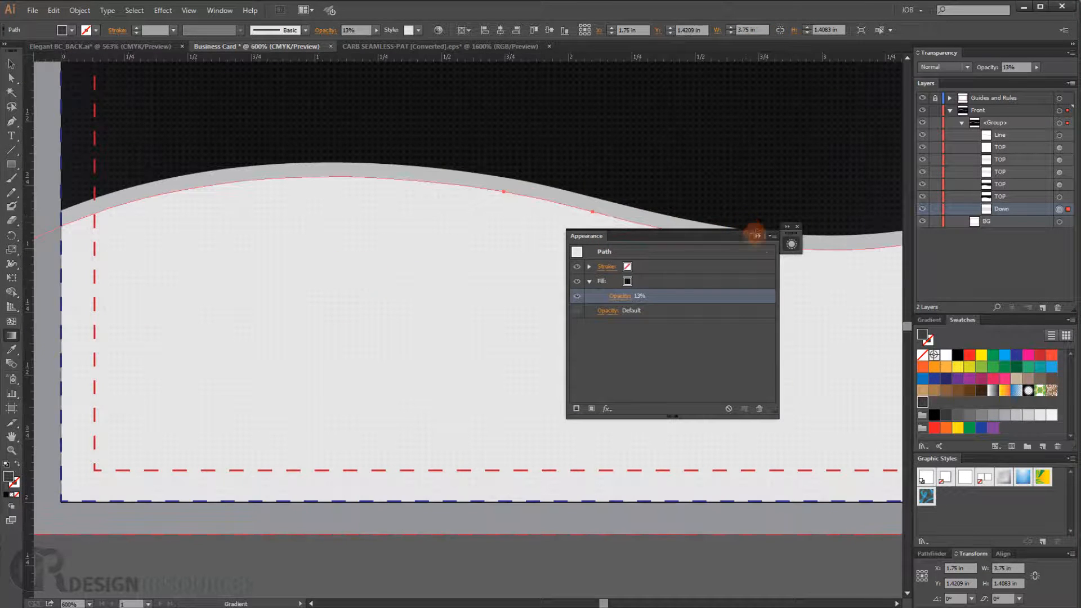
click(759, 235)
ctrl+click(451, 299)
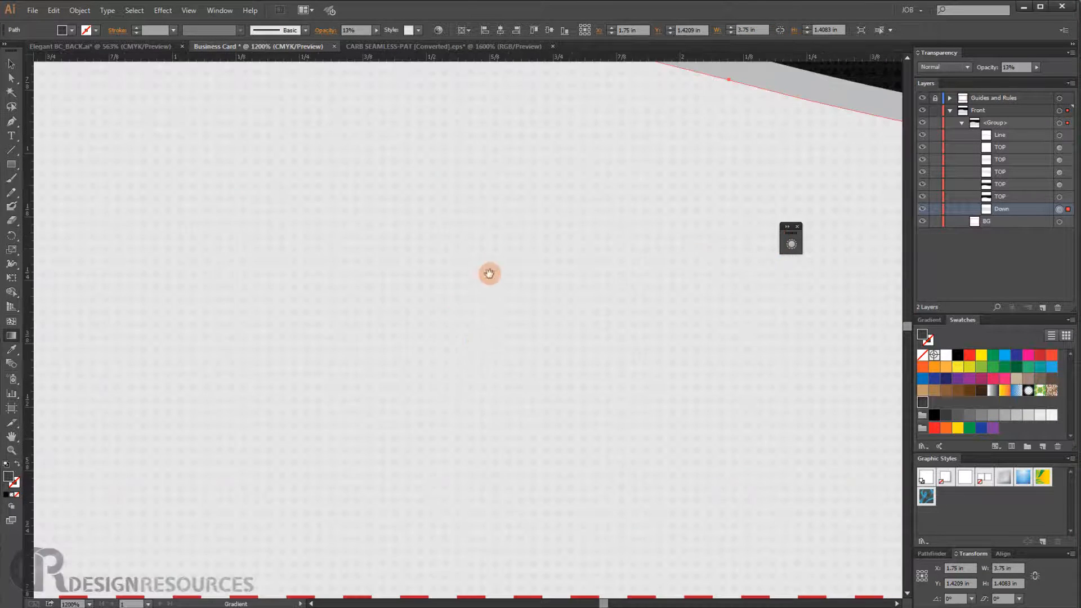
drag(488, 272, 486, 289)
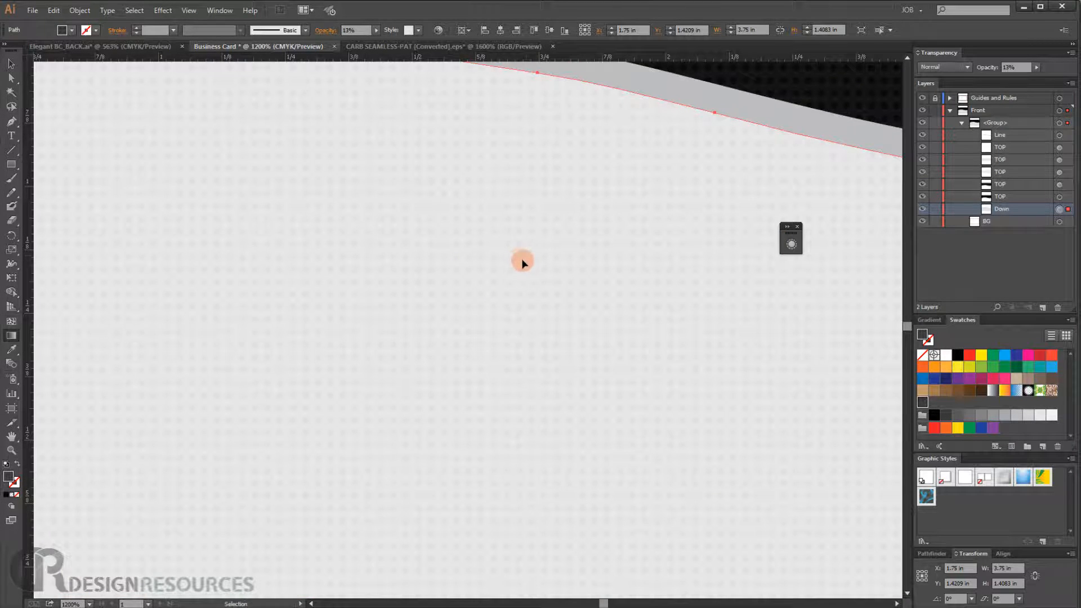
key(ctrl+0)
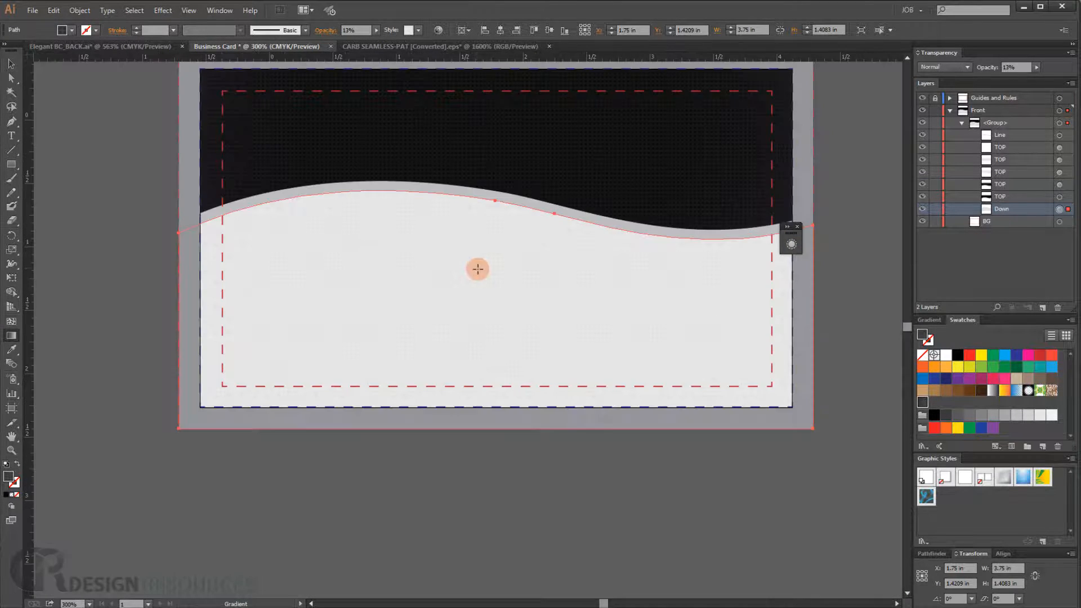
key(ctrl+plus)
click(789, 453)
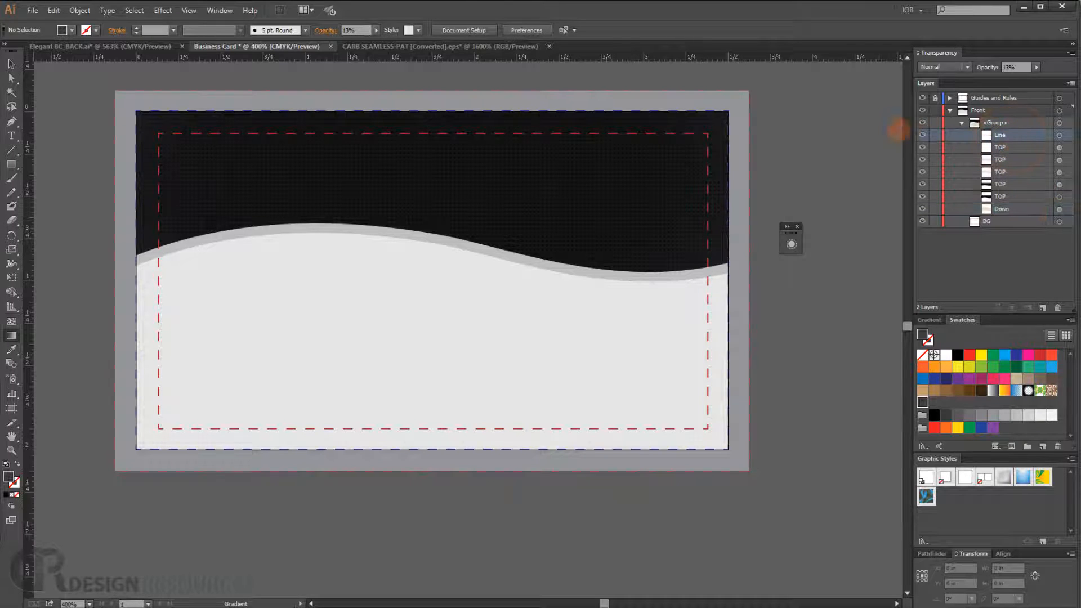
- Select the wave Line path, apply a gradient fill to it and shift the gradient midpoint
click(922, 135)
click(922, 134)
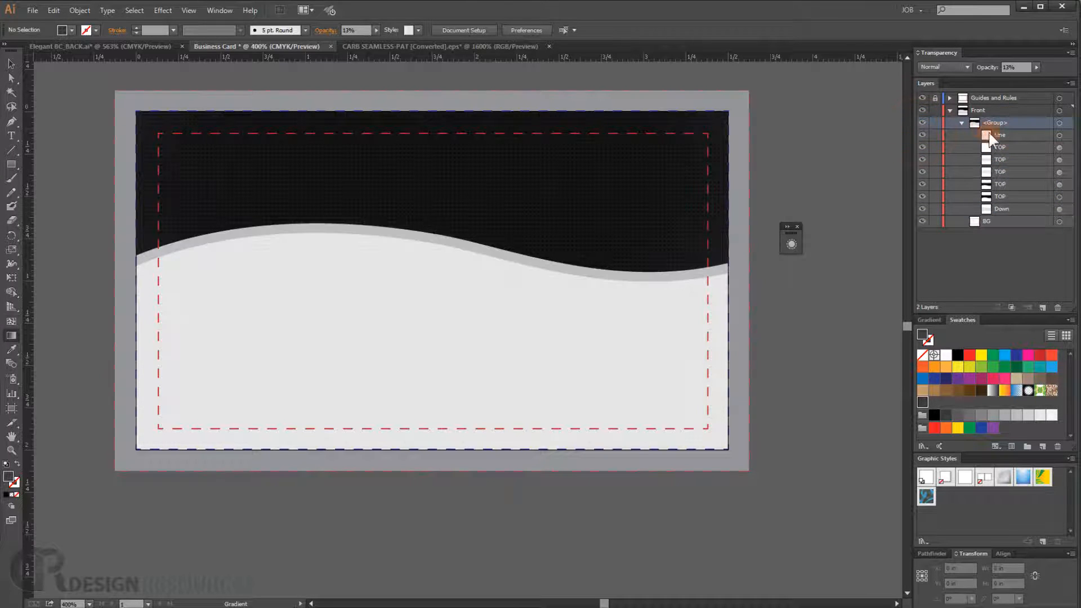
click(1026, 135)
click(1060, 136)
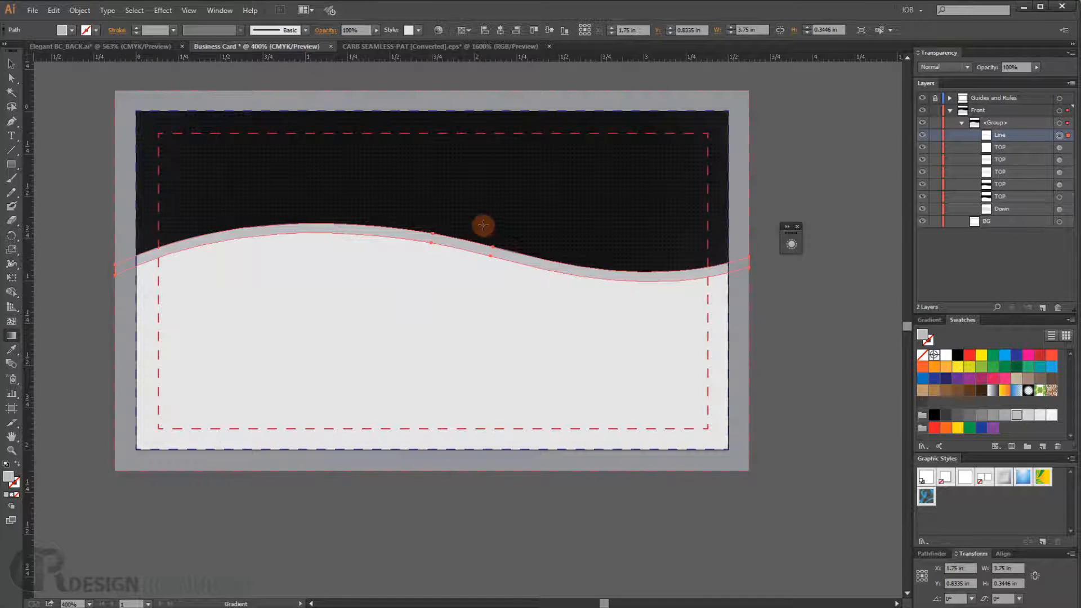
click(927, 317)
click(925, 338)
drag(975, 395, 1028, 397)
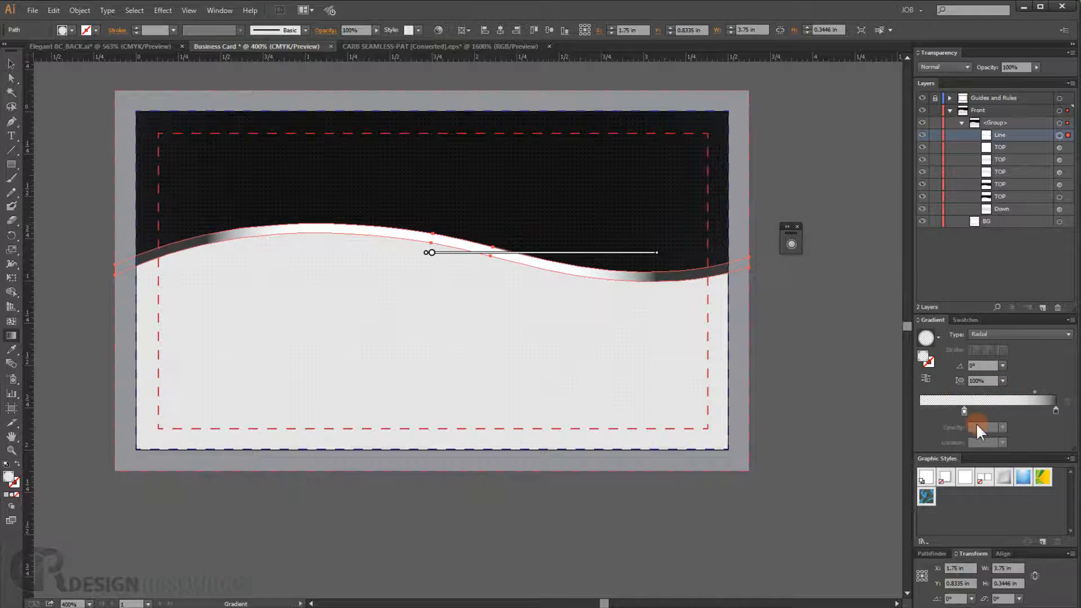
- Set the left gradient stop to 100% opacity and change the gradient type to Linear
drag(963, 414, 921, 409)
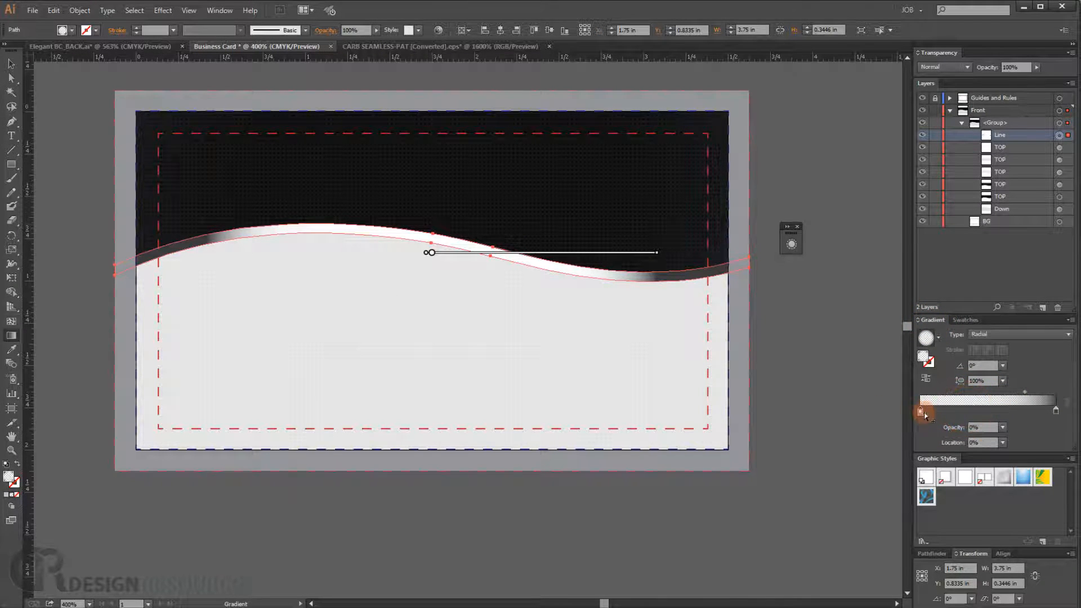
click(918, 409)
double_click(920, 411)
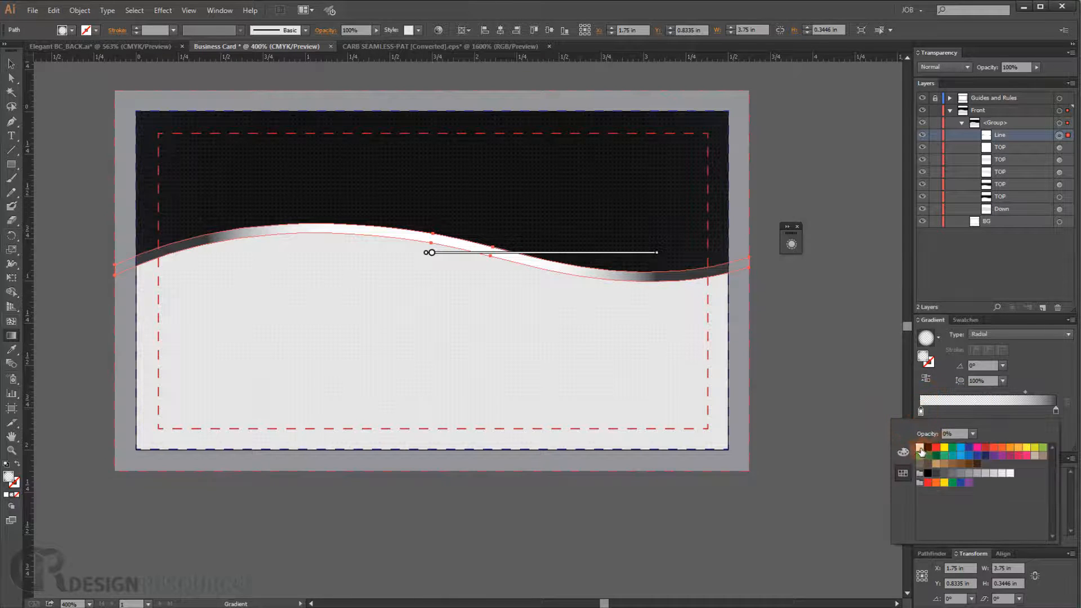
click(971, 433)
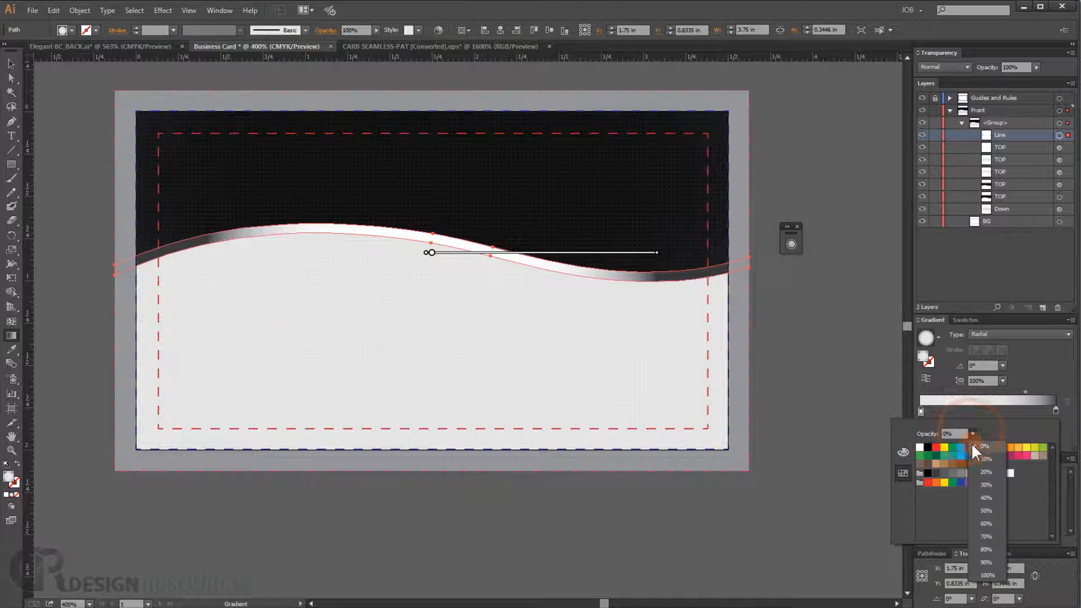
click(988, 568)
click(937, 335)
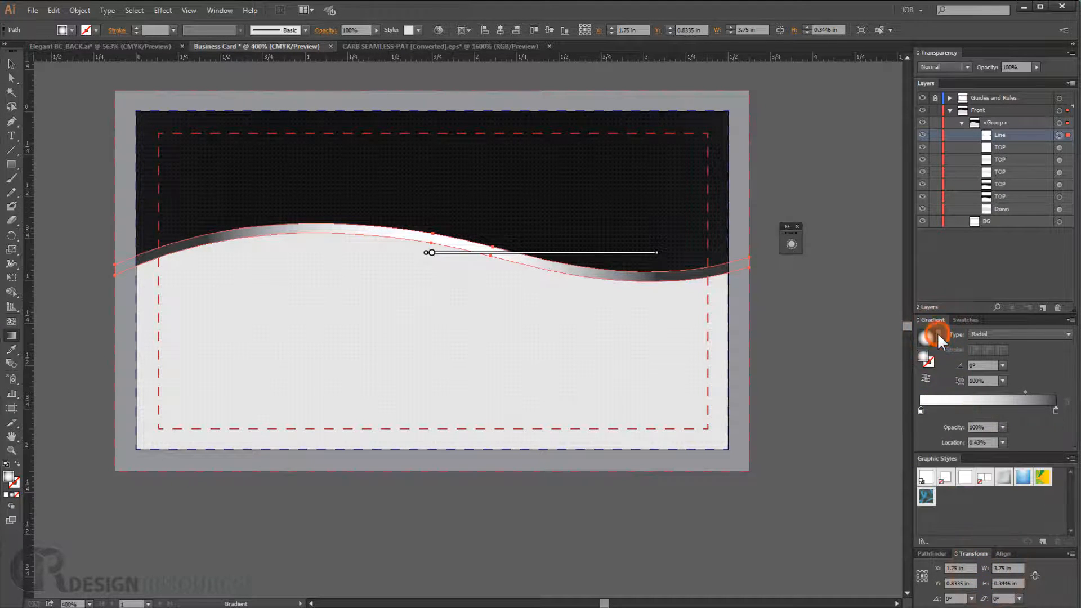
click(937, 336)
click(913, 371)
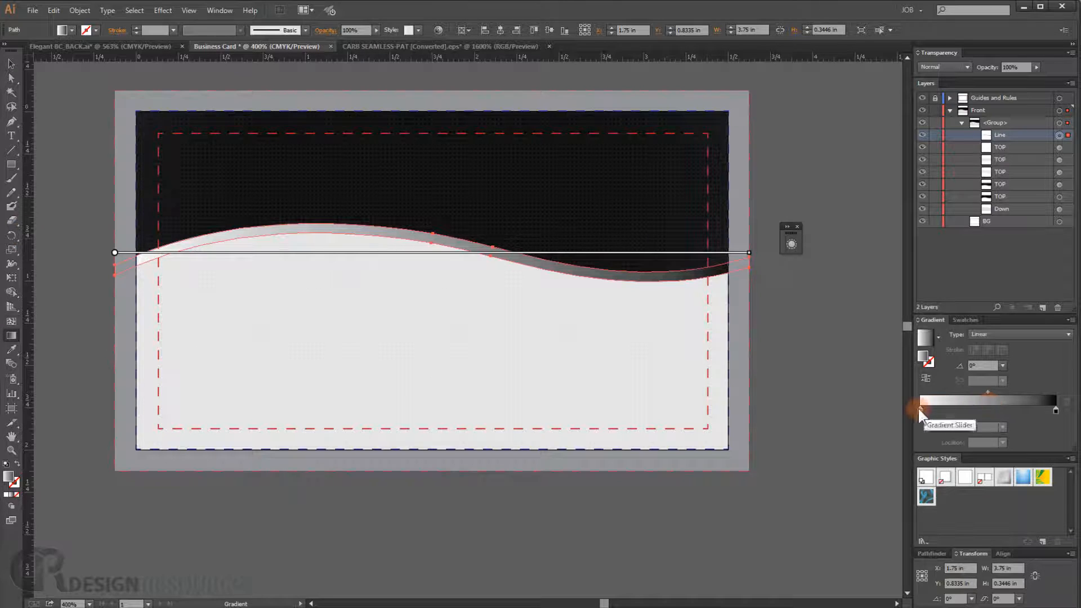
- Add a stop near the gradient's left end and color the end stop white
drag(920, 411, 951, 411)
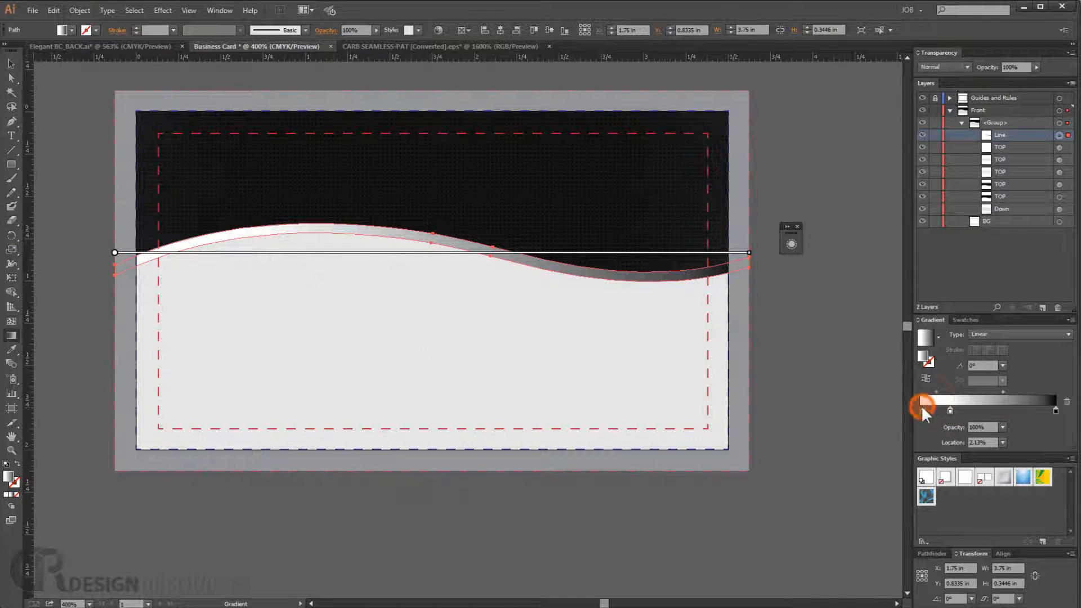
drag(922, 411, 920, 411)
double_click(920, 410)
click(928, 447)
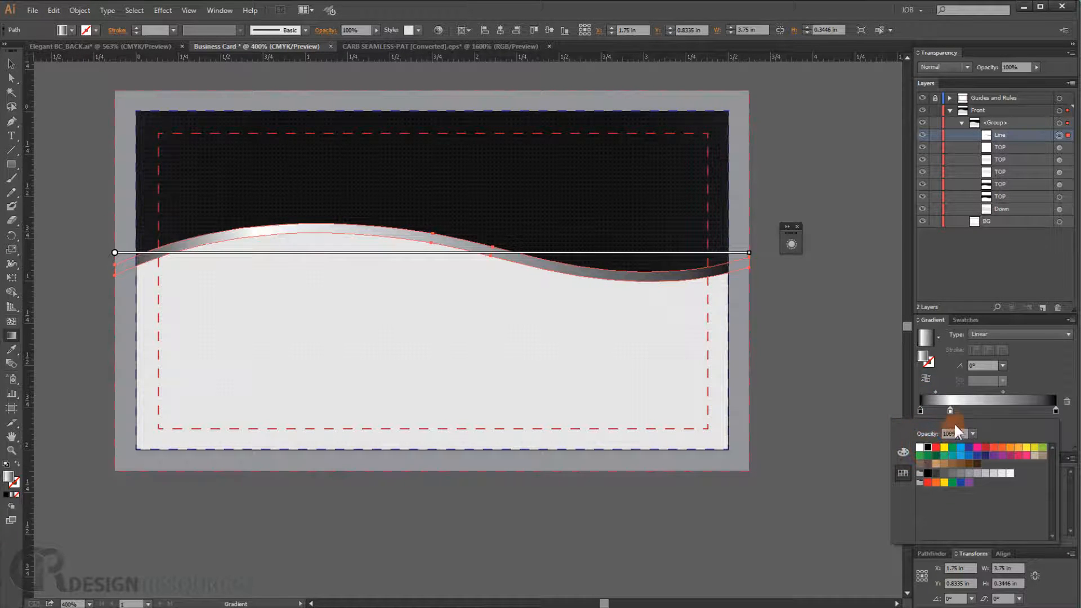
- Add a dark stop at the gradient's middle and a light gray stop toward its right end
click(980, 410)
double_click(980, 410)
click(929, 473)
click(1009, 409)
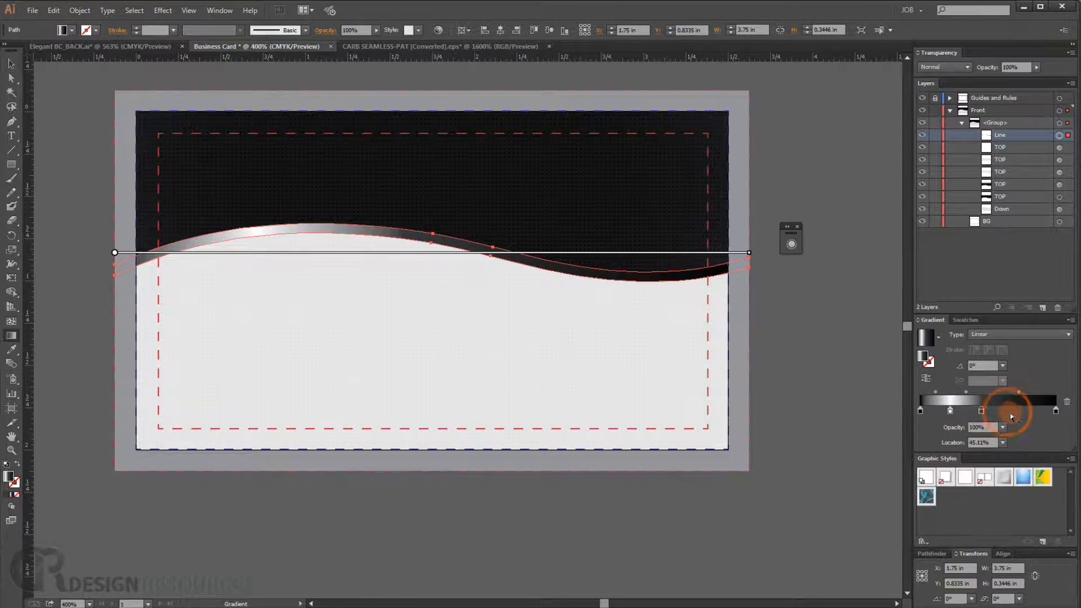
double_click(1010, 410)
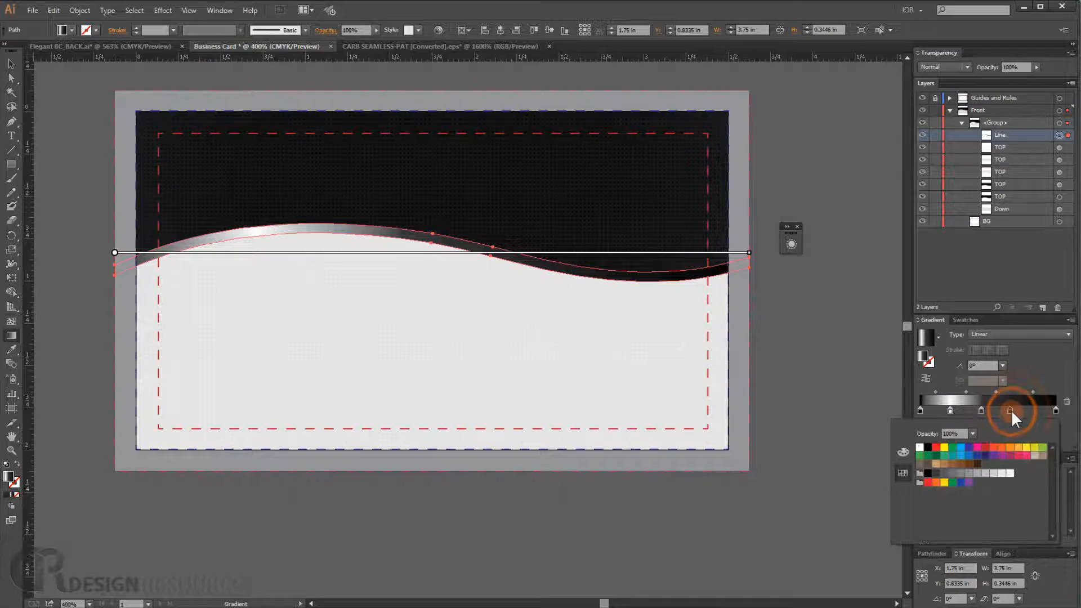
click(1009, 473)
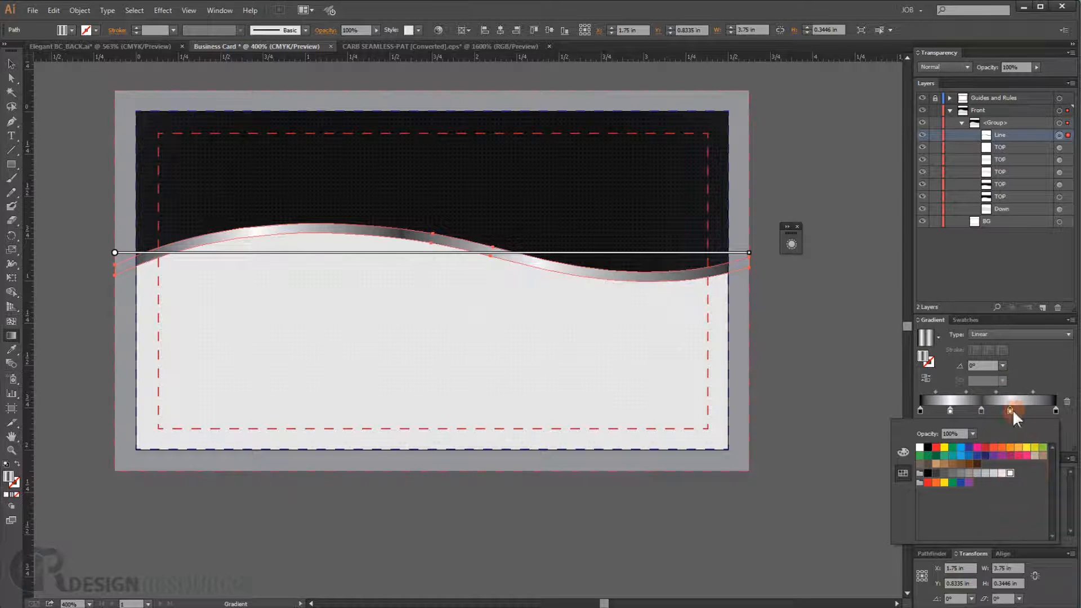
- Add two more gradient stops toward the right end of the bar, coloring one gray and one white
click(1010, 410)
mouse_move(1007, 411)
mouse_down()
mouse_move(1027, 411)
mouse_move(974, 410)
mouse_move(1017, 410)
mouse_up()
click(1020, 411)
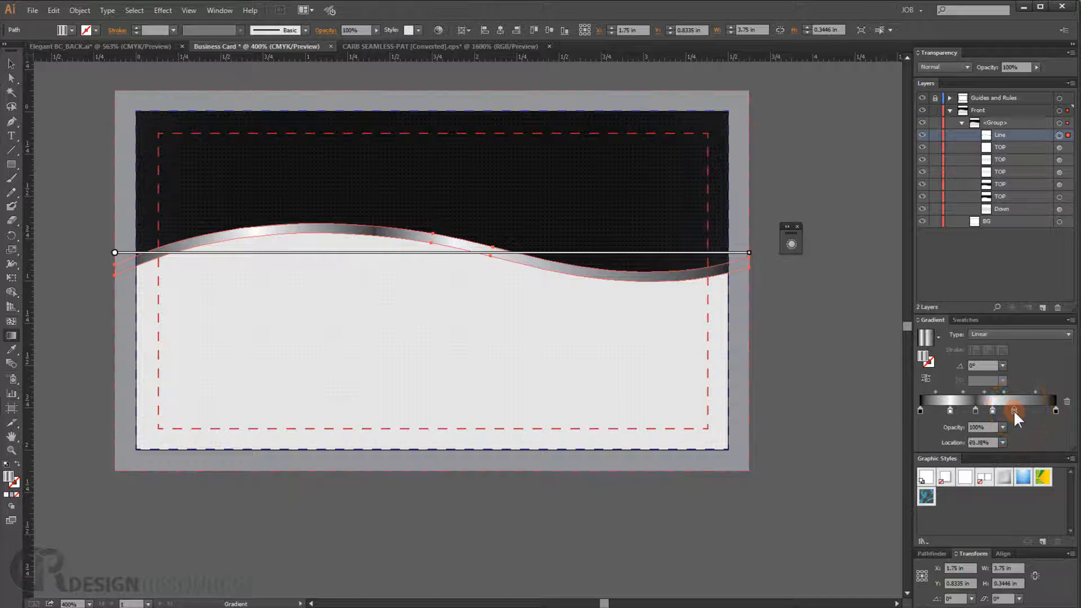
double_click(1013, 409)
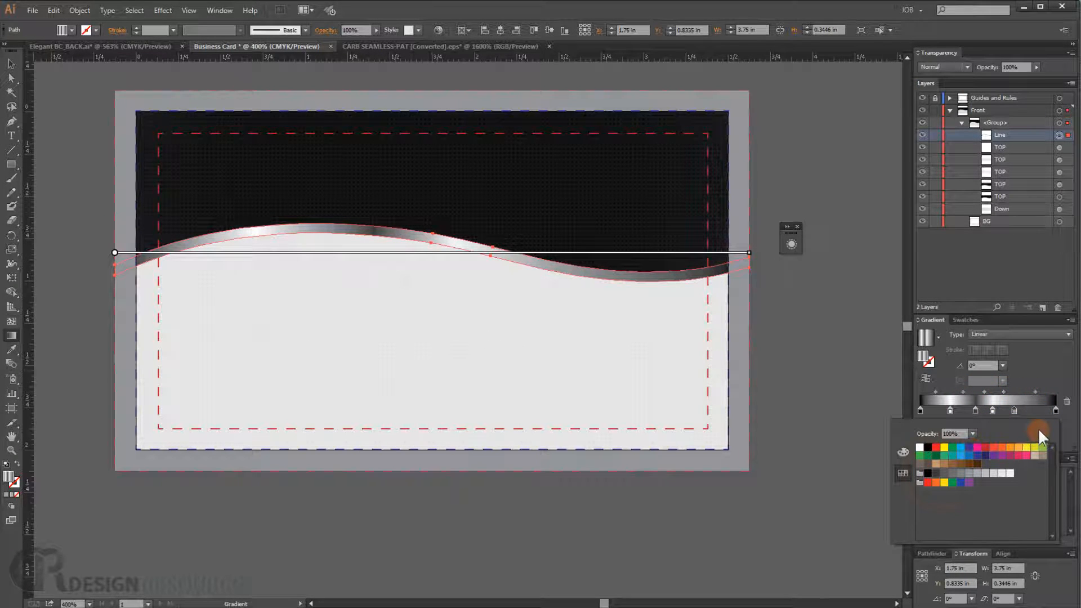
click(937, 474)
click(1037, 410)
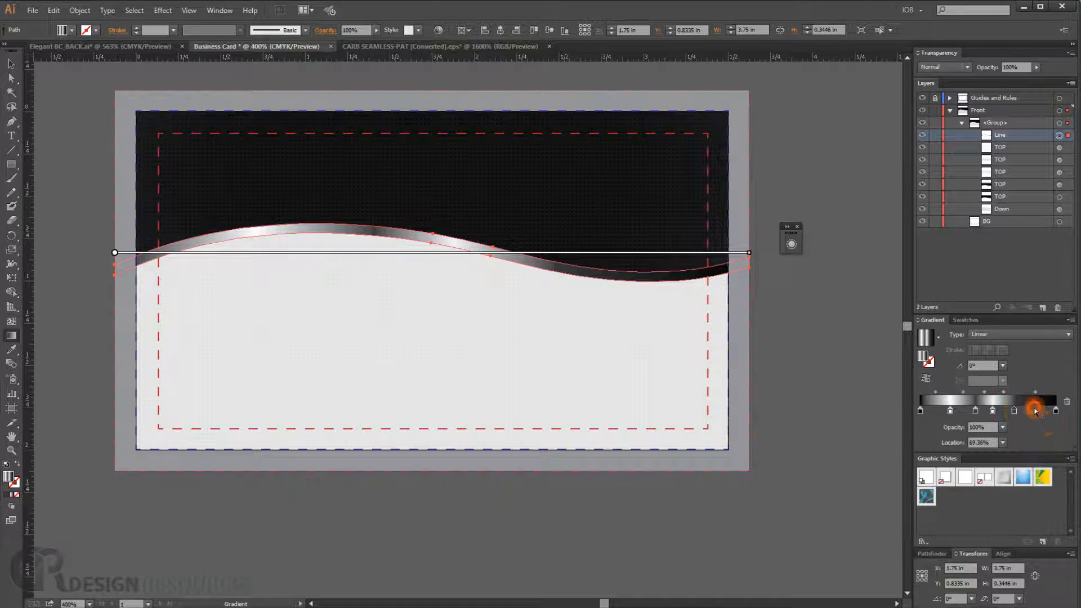
double_click(1036, 410)
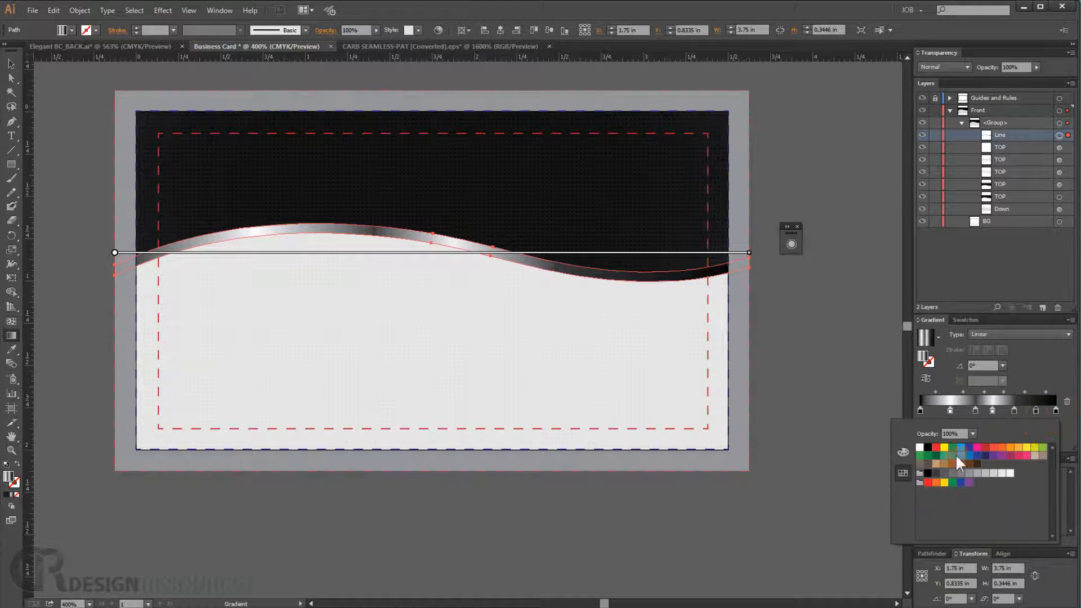
click(920, 447)
- With the Gradient tool, stretch the gradient across the wave line so it extends beyond both card edges
key(v)
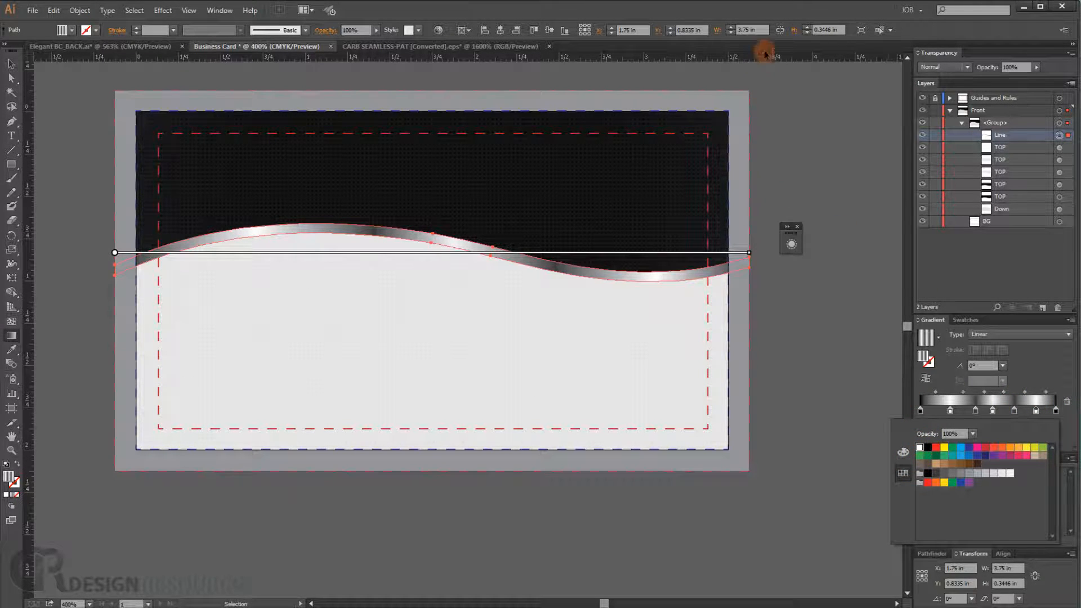
key(g)
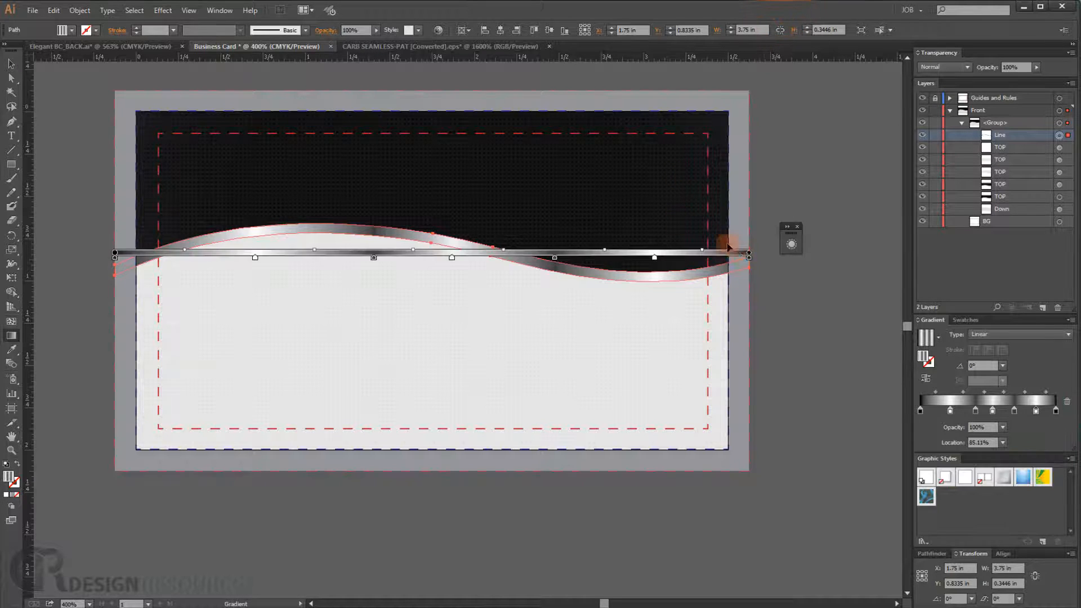
scroll(707, 237, down, 1)
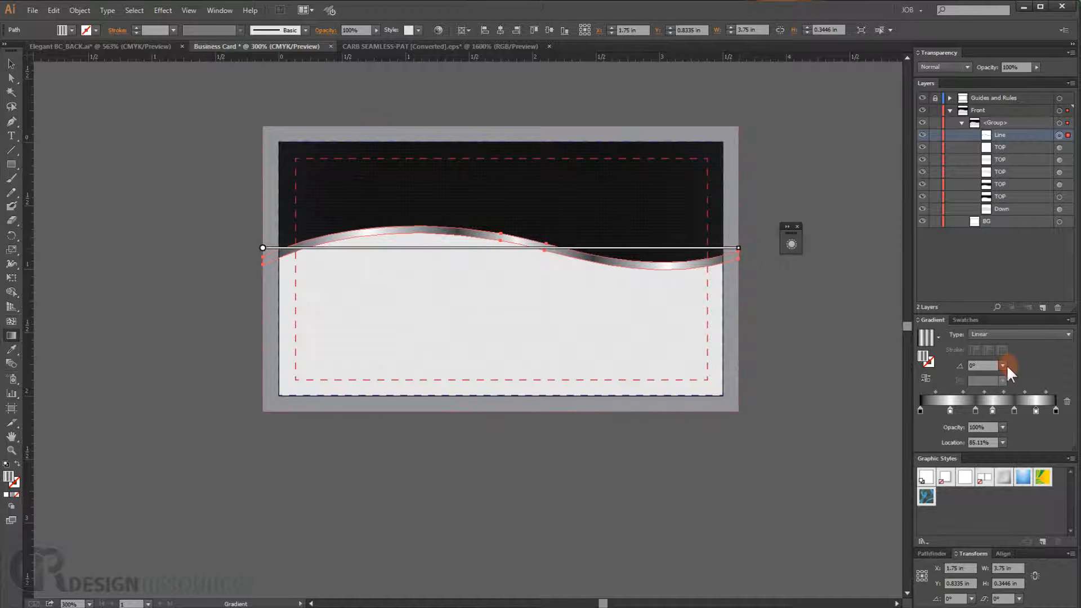
mouse_move(741, 253)
drag(739, 247, 845, 247)
scroll(524, 265, down, 2)
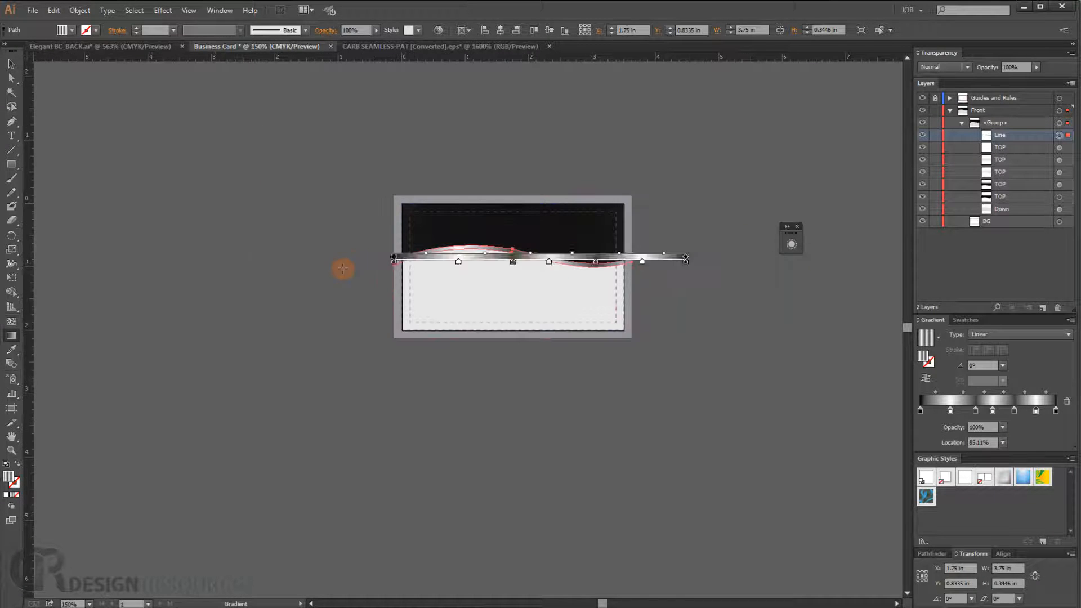
drag(393, 255, 313, 251)
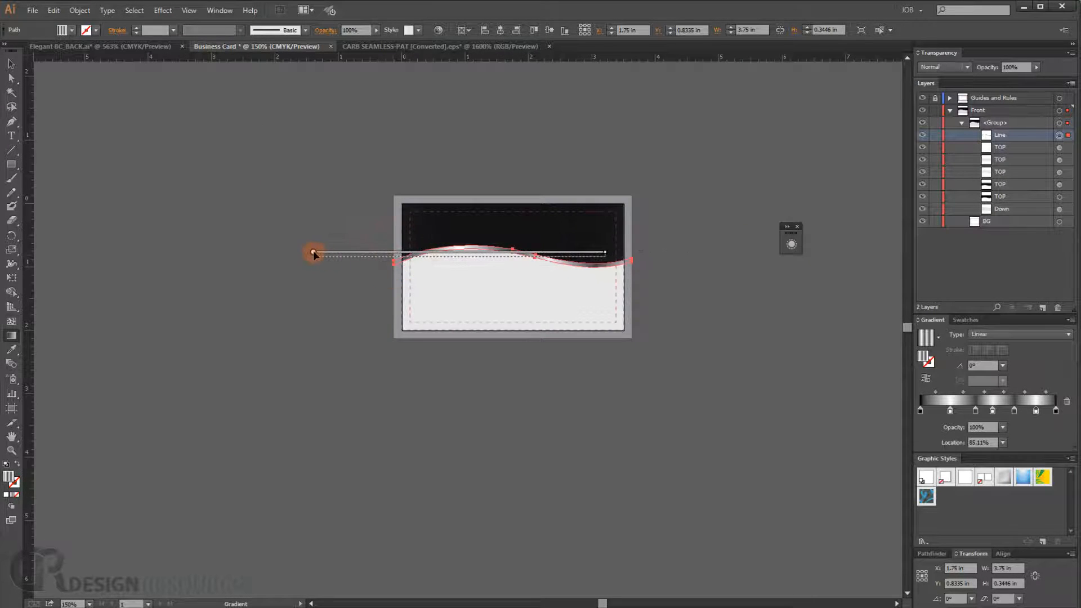
mouse_move(393, 257)
mouse_down()
mouse_move(579, 270)
mouse_move(825, 256)
mouse_up()
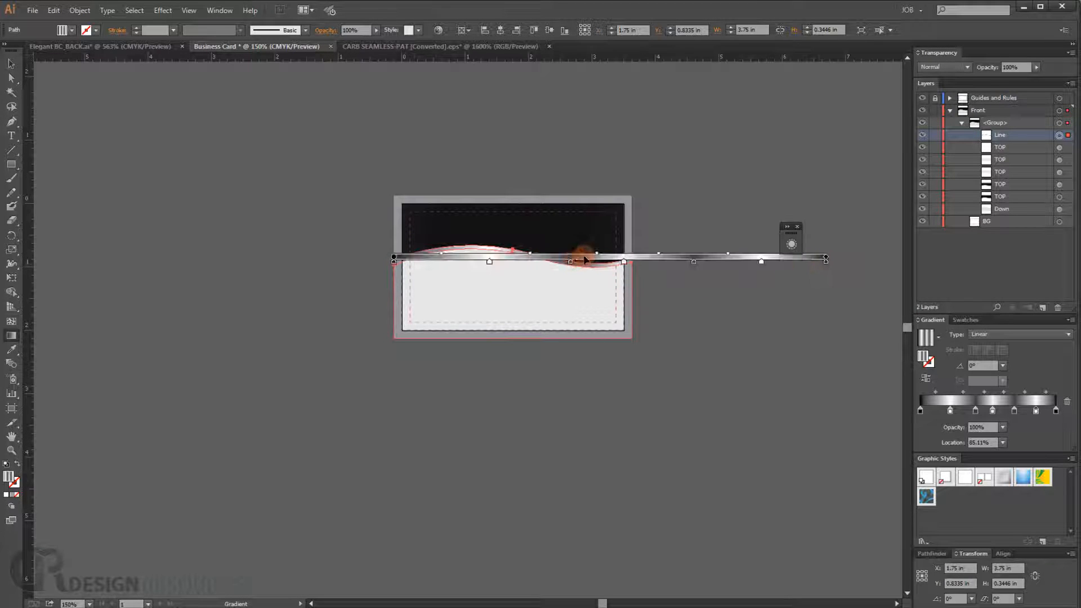
drag(586, 257, 546, 262)
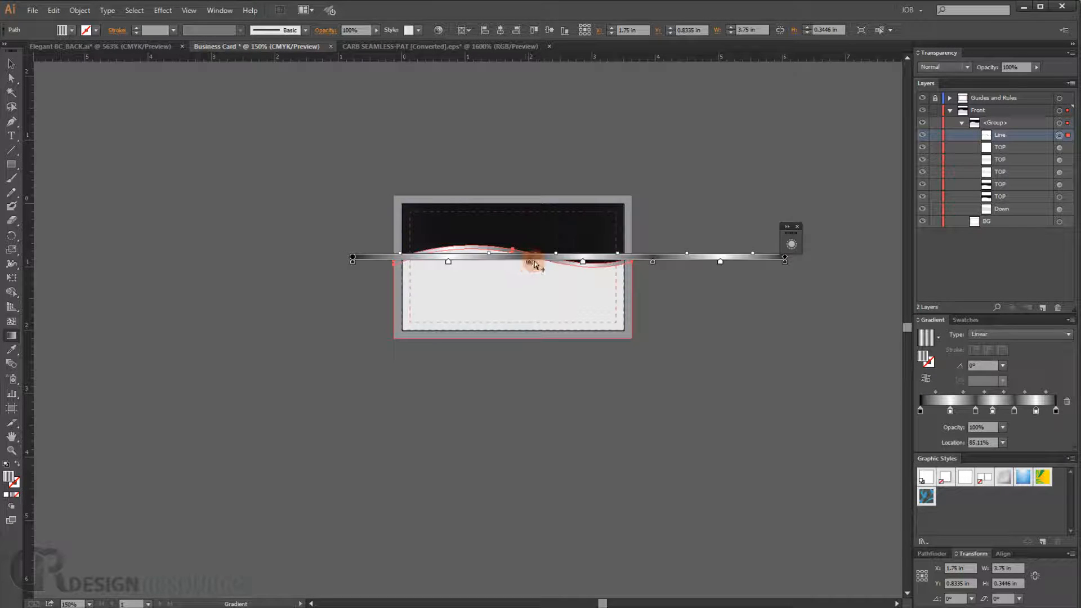
drag(354, 260, 333, 257)
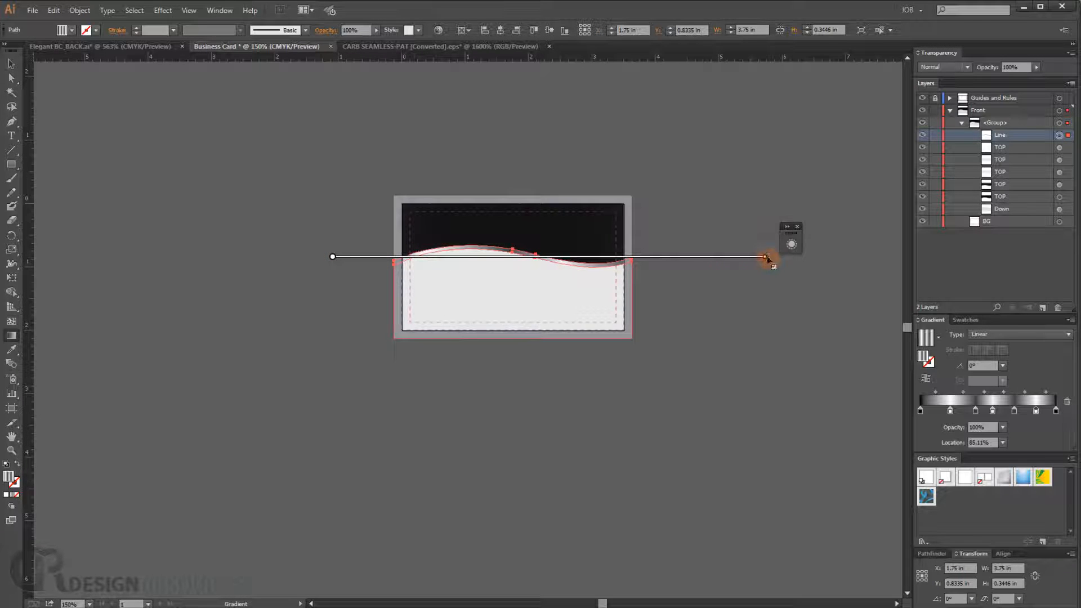
- Rotate the gradient to an angle of about 5.1° and deselect the line
mouse_move(766, 258)
mouse_down()
mouse_move(854, 259)
mouse_move(864, 225)
mouse_up()
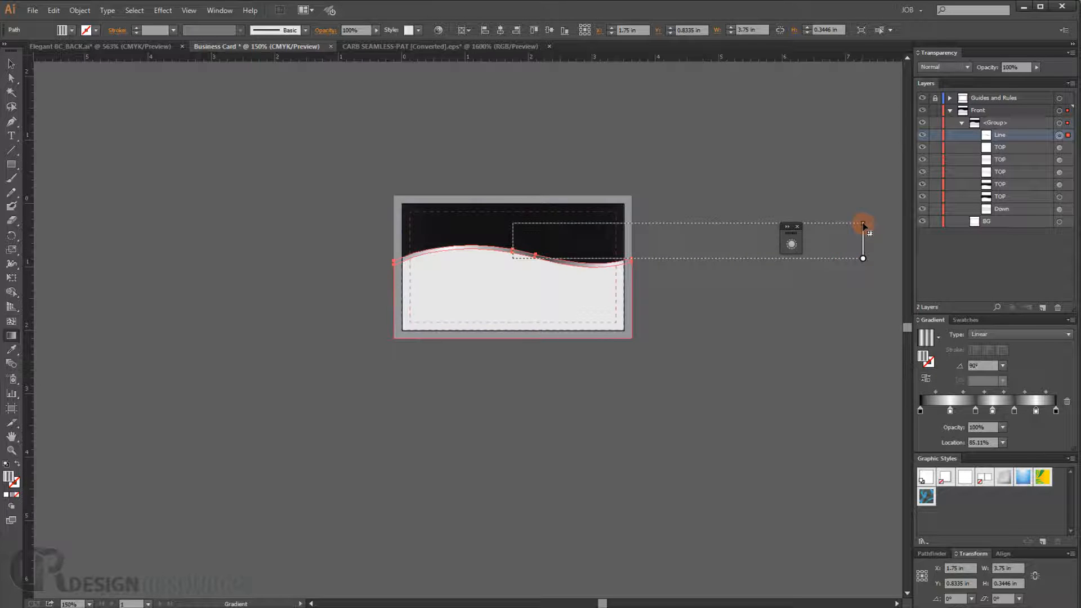
key(ctrl+z)
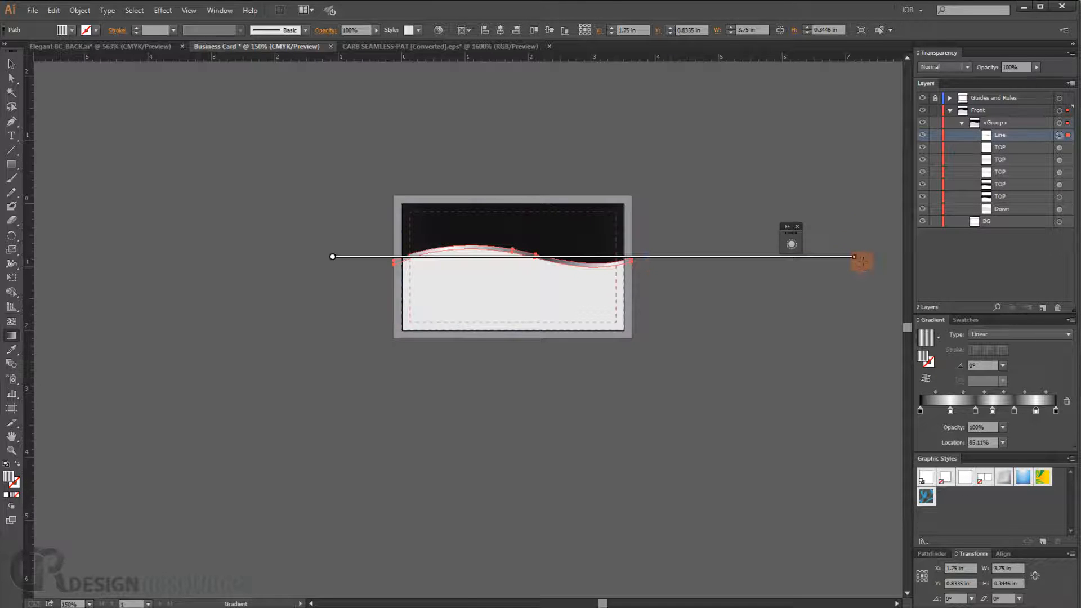
mouse_move(858, 259)
mouse_down()
mouse_move(850, 220)
mouse_move(832, 217)
mouse_up()
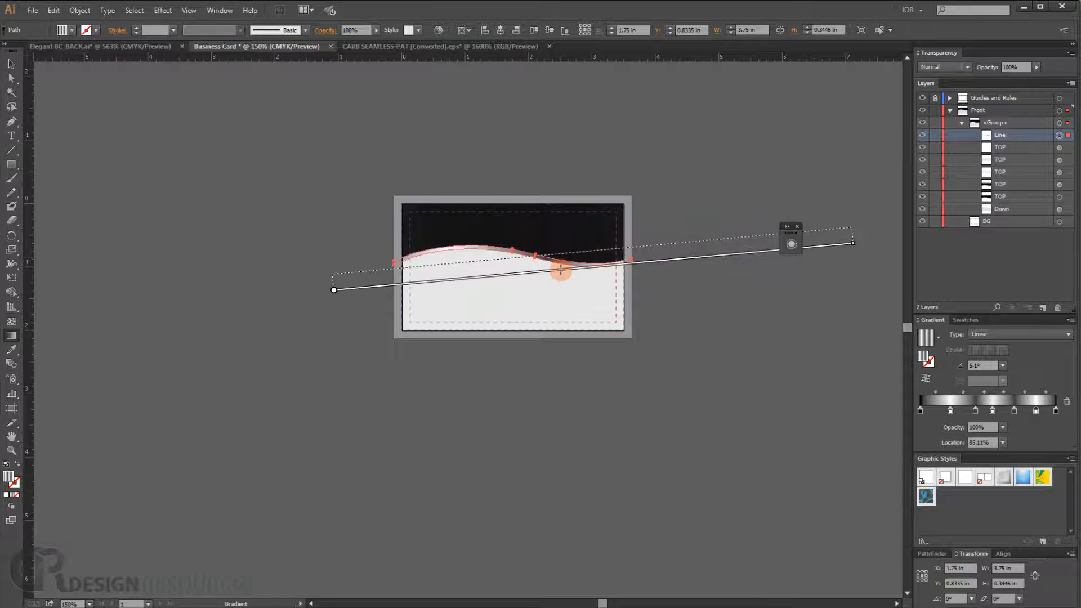
key(v)
ctrl+click(729, 326)
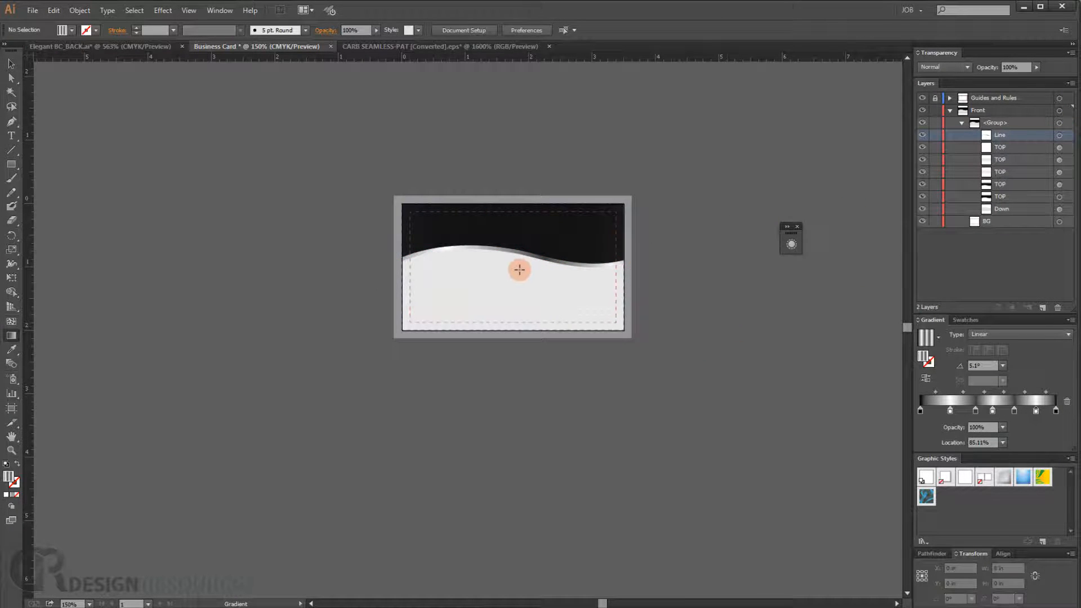
scroll(519, 270, up, 3)
drag(619, 276, 604, 310)
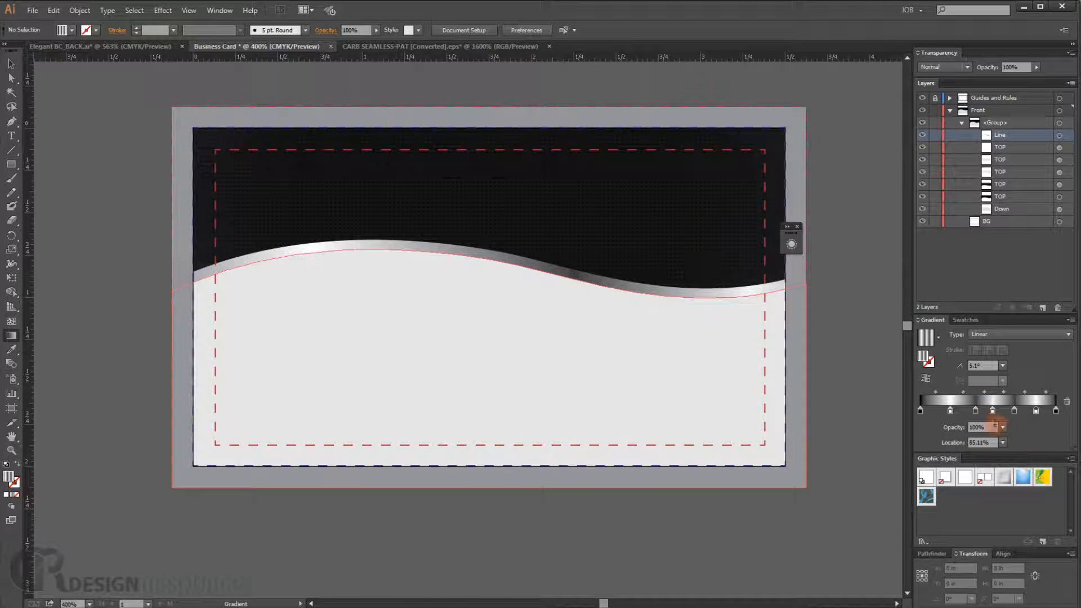
click(974, 411)
drag(1015, 410, 1018, 410)
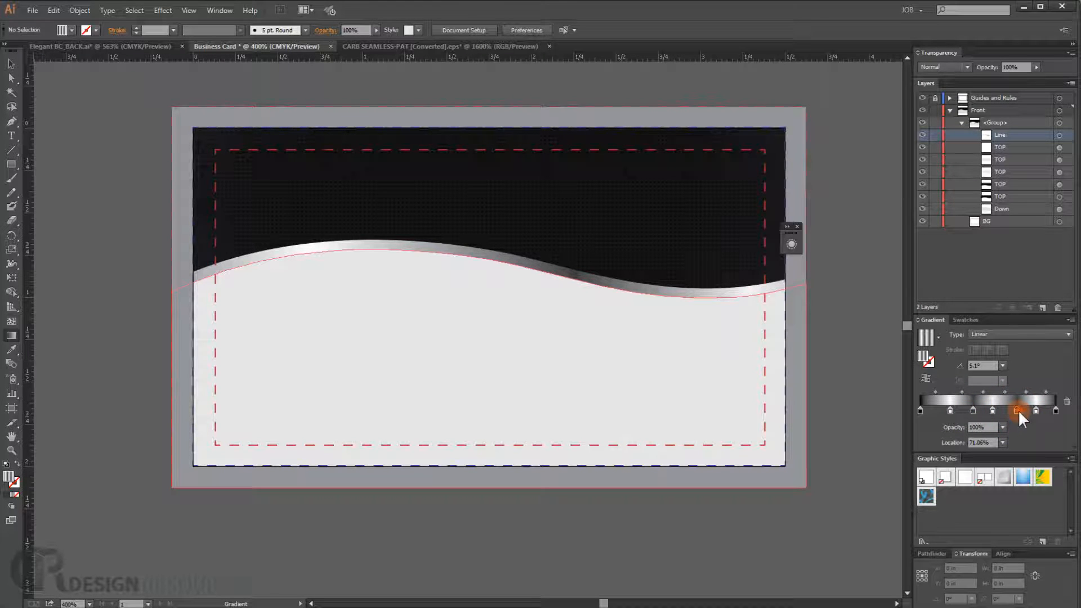
double_click(1012, 410)
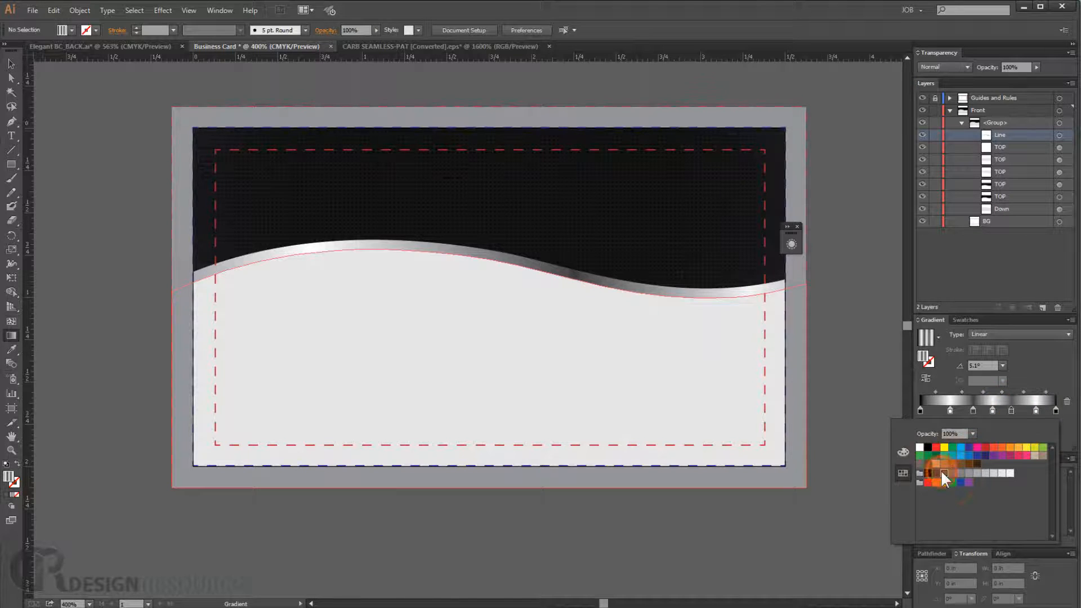
click(973, 410)
double_click(972, 411)
- Target the Line path in Layers and review the color of its gradient stop near 41%
click(1058, 137)
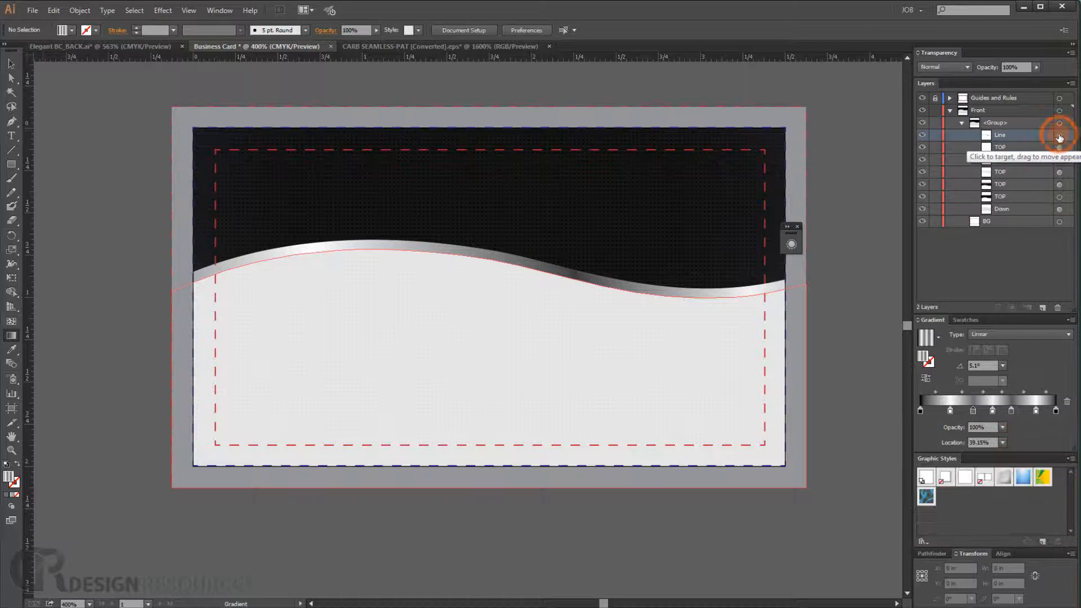
click(1058, 137)
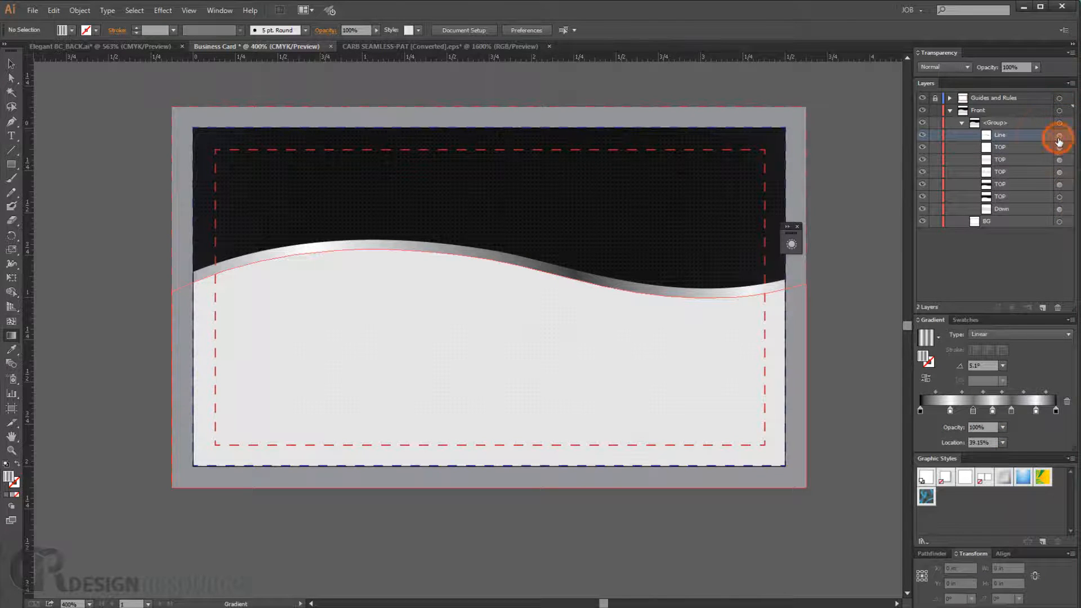
click(976, 411)
double_click(975, 411)
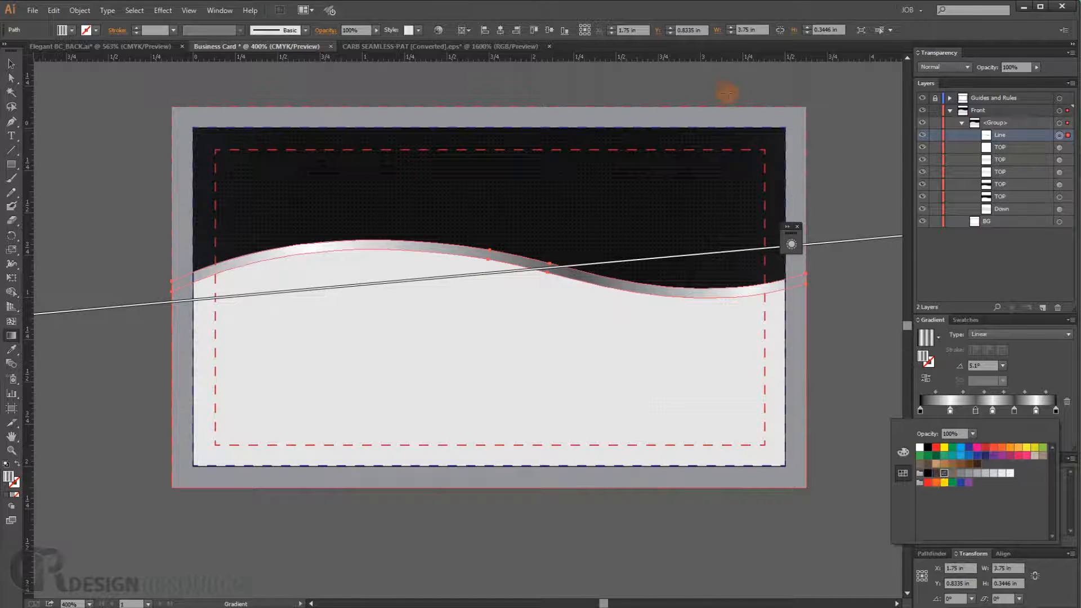
click(703, 89)
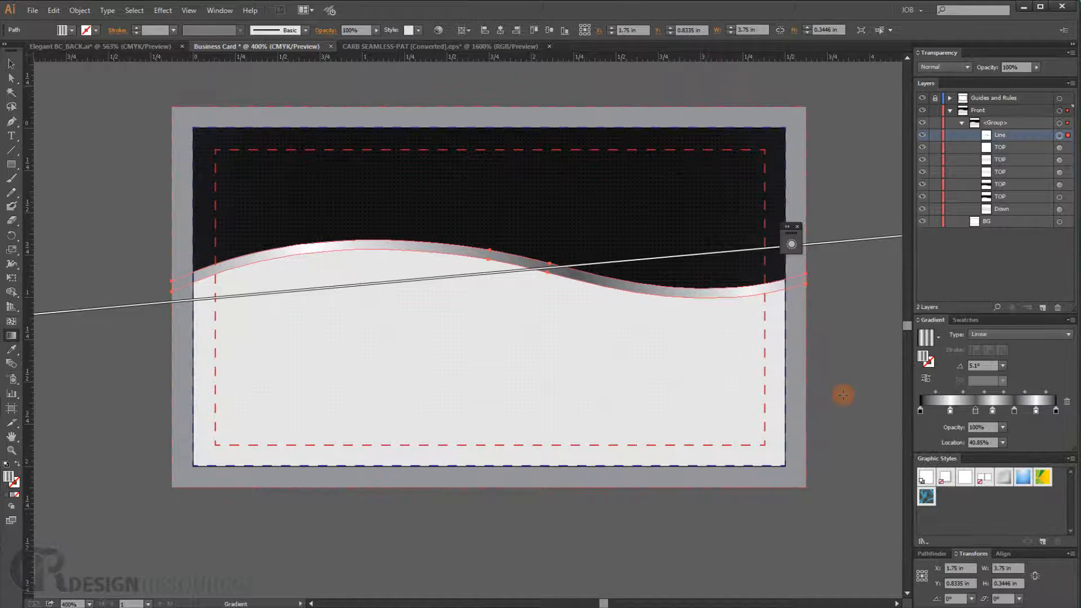
alt+scroll(842, 393, down, 2)
click(715, 517)
drag(724, 362, 577, 350)
alt+scroll(577, 350, up, 3)
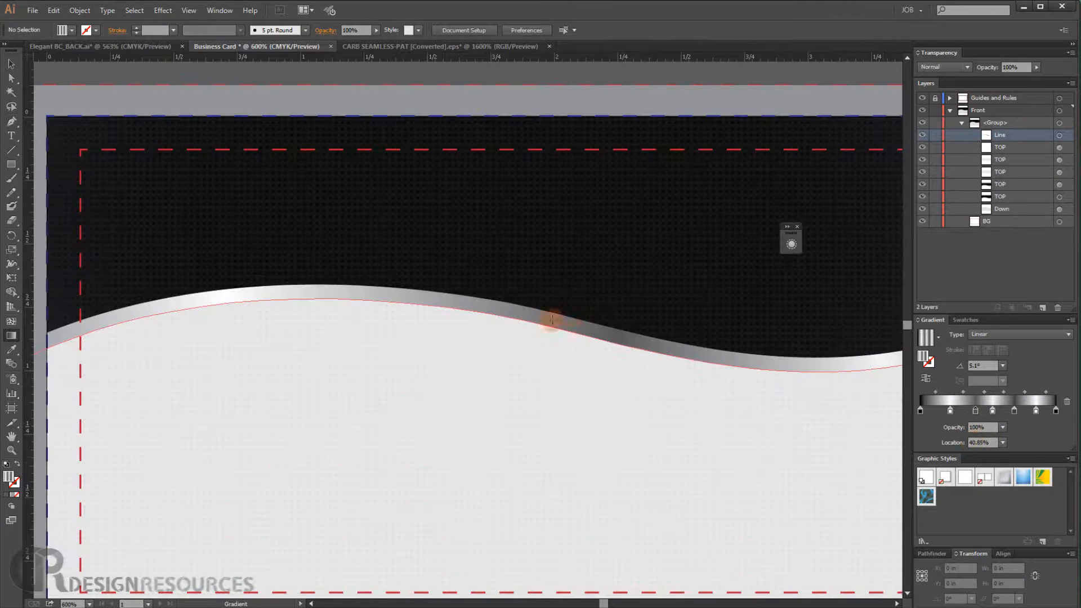
scroll(615, 338, down, 4)
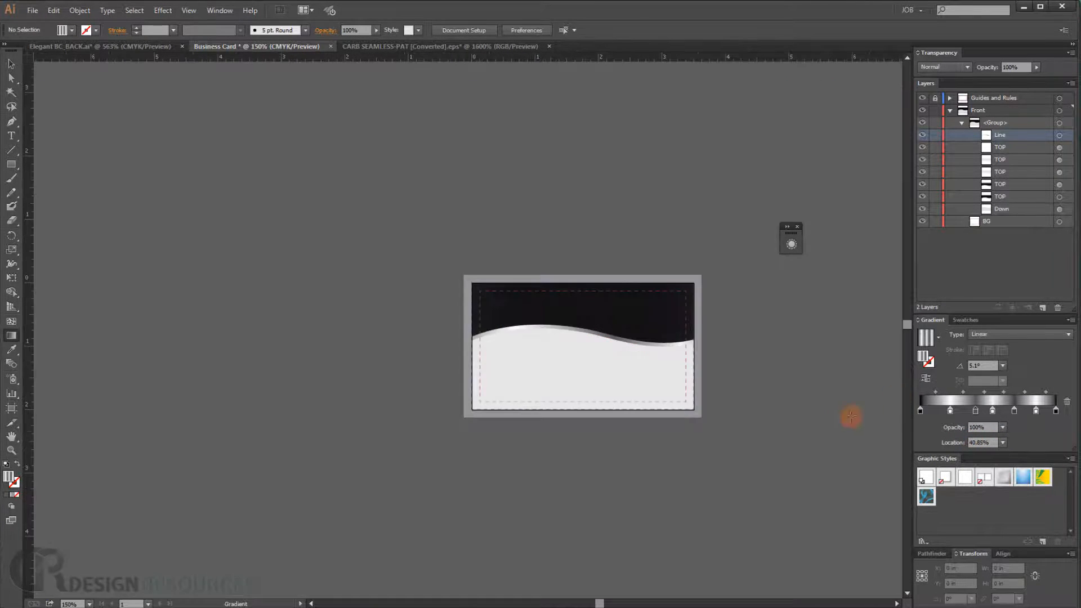
scroll(581, 376, up, 2)
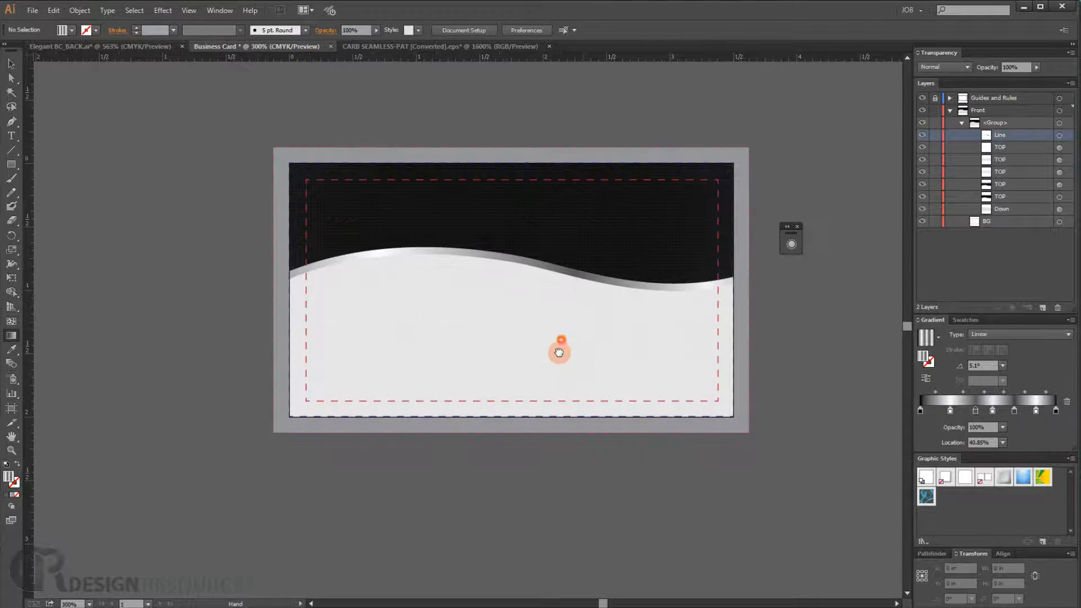
scroll(518, 331, up, 1)
drag(618, 411, 602, 411)
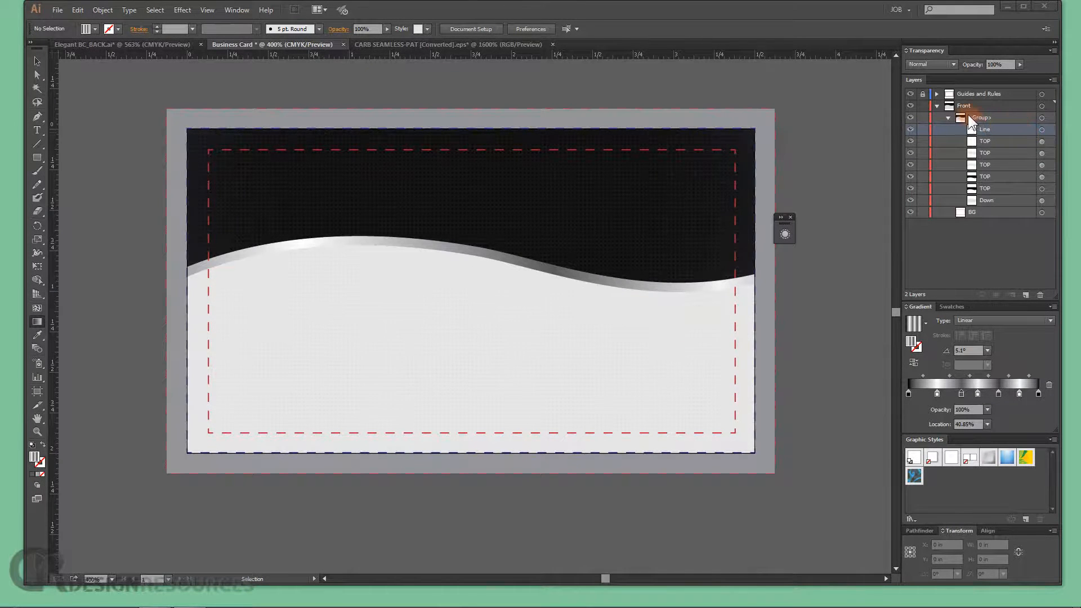
- Collapse the group in the Layers panel and rename it Rectangles
click(950, 117)
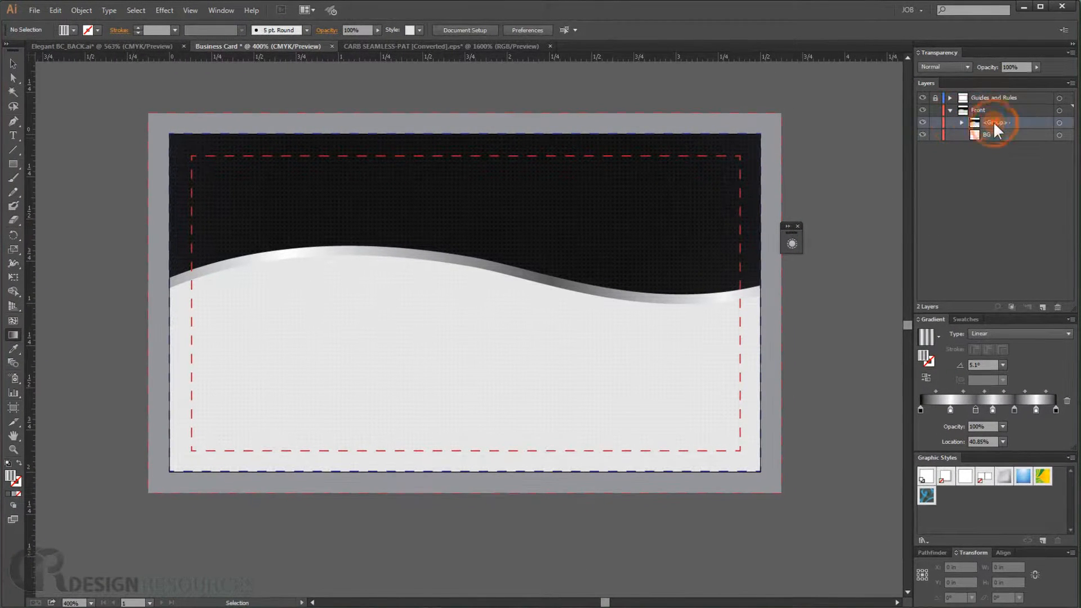
double_click(995, 123)
text(Rectangles)
key(Return)
- Create a new sublayer above Rectangles and name it Icones and info
click(1043, 305)
click(996, 125)
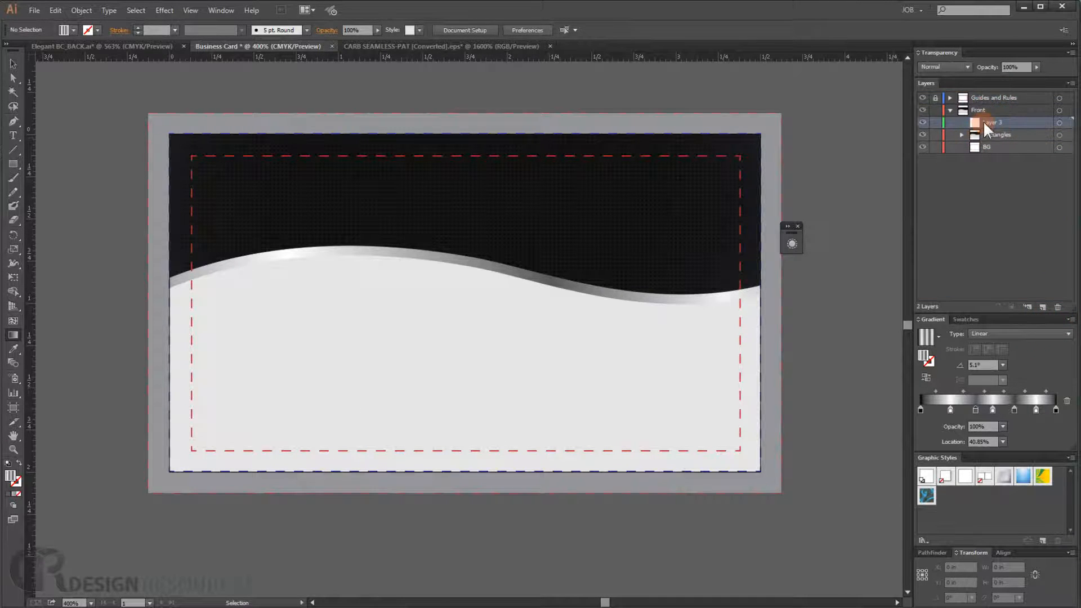
double_click(997, 122)
key(Return)
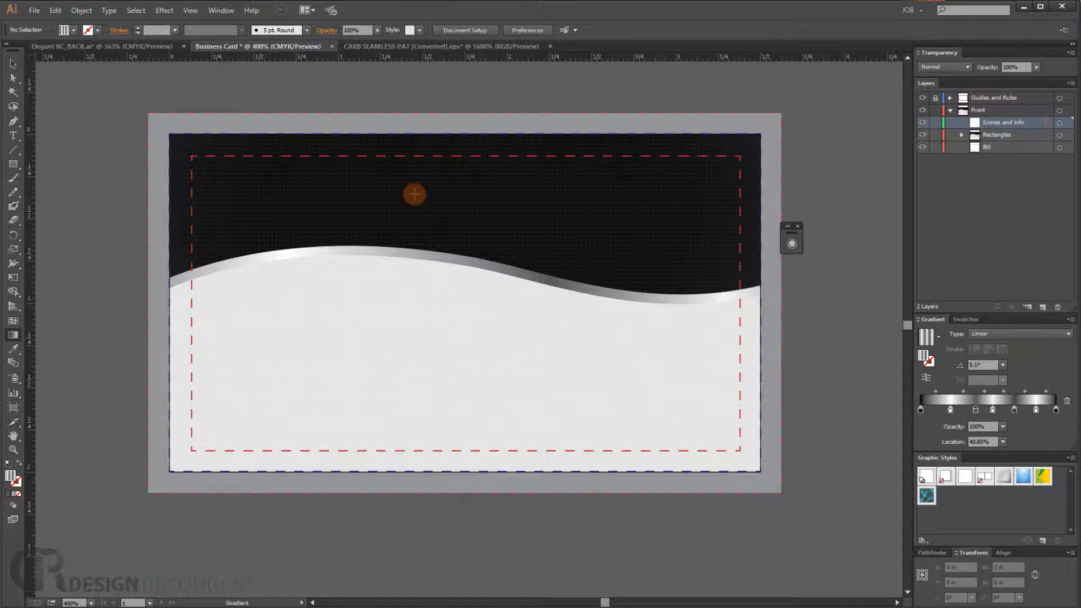
- Place a text insertion point in the card's dark upper area and set the font to Bebas Neue Bold
click(13, 136)
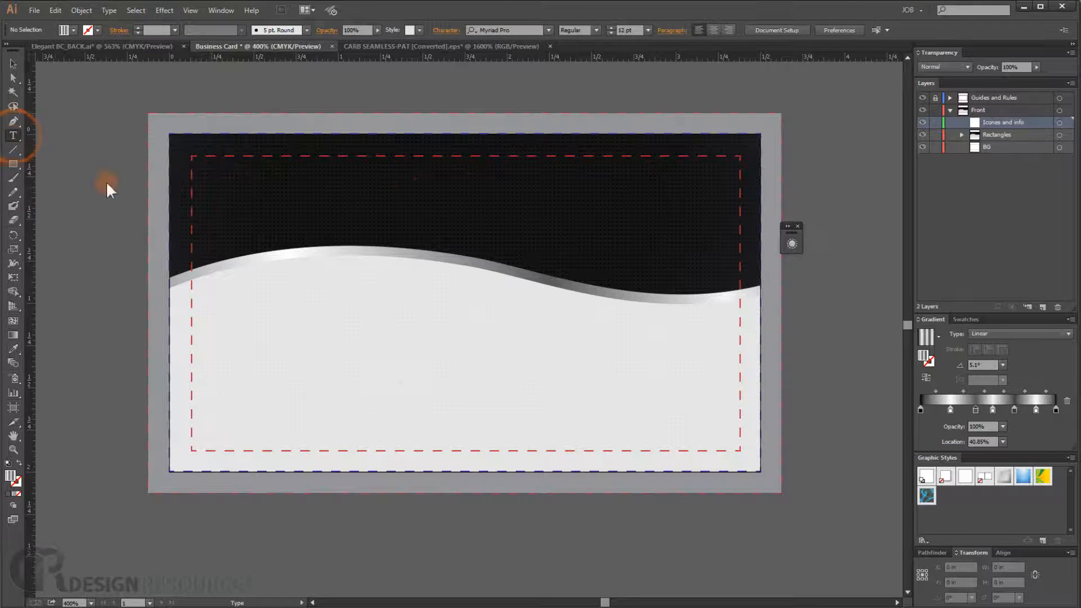
click(391, 194)
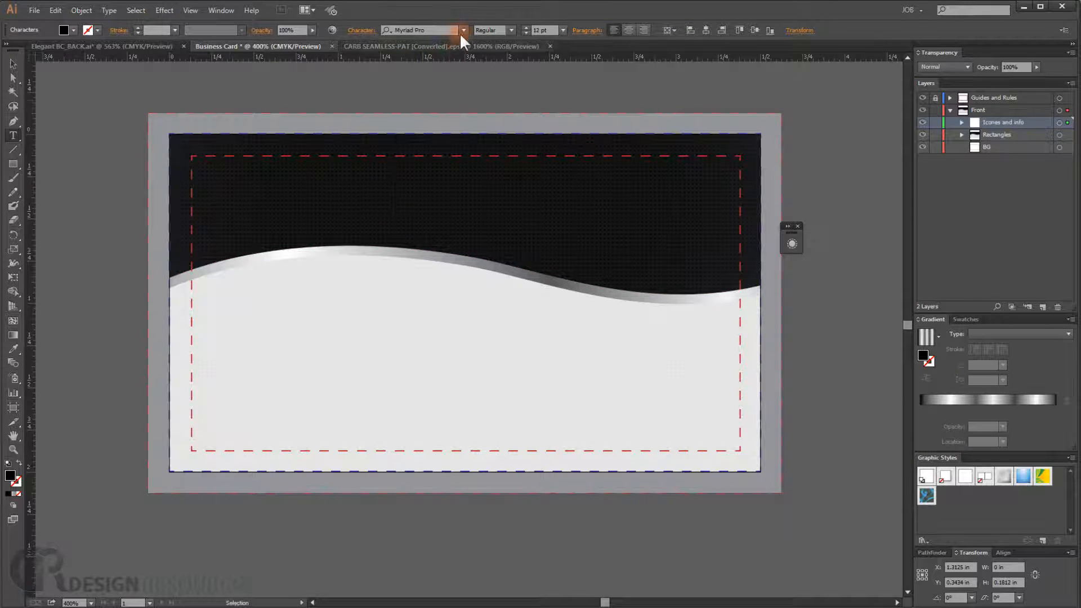
click(445, 29)
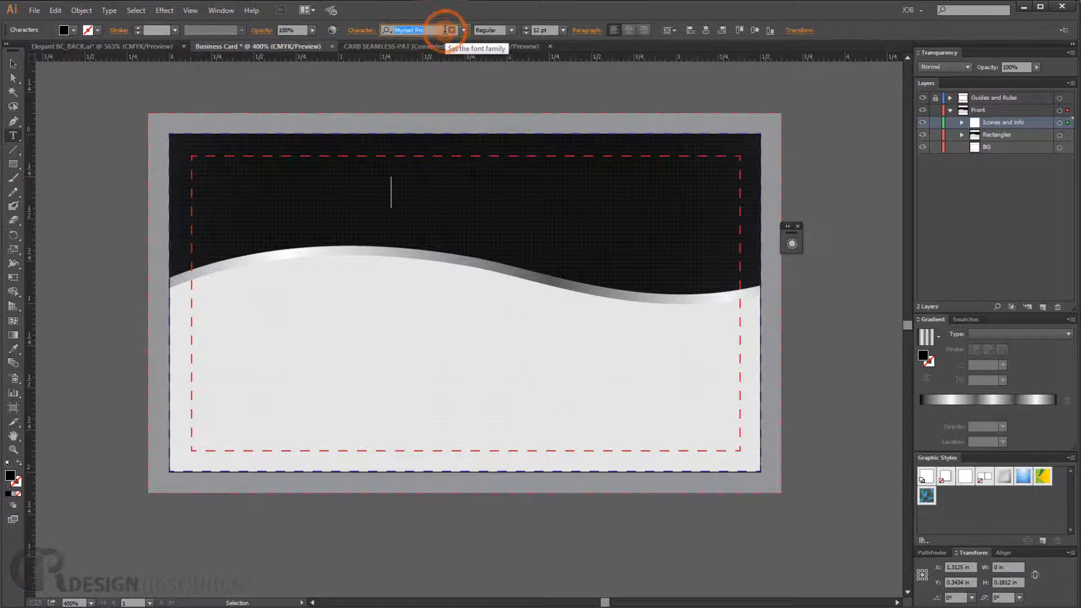
text(Bebi)
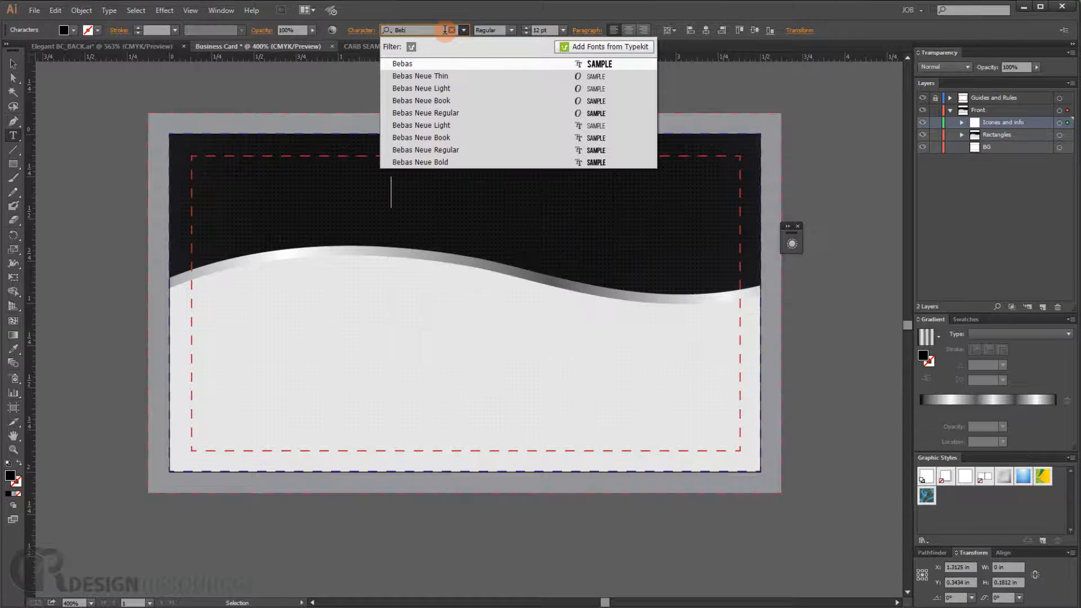
click(441, 161)
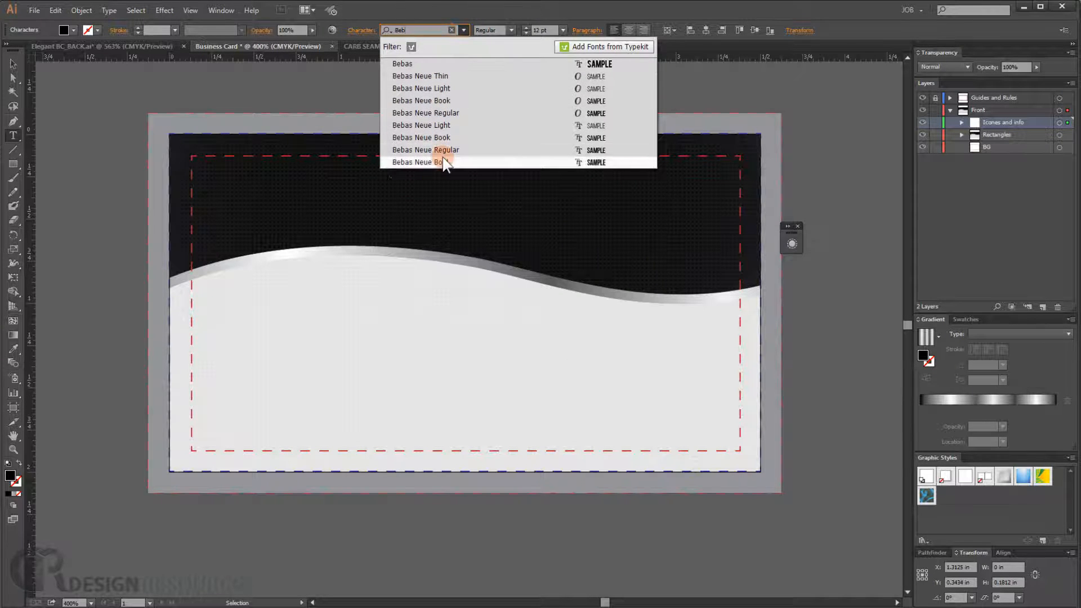
- Type COMPANY NAME in Bebas Neue Bold and set its fill color to near-white F1EBF7
click(395, 201)
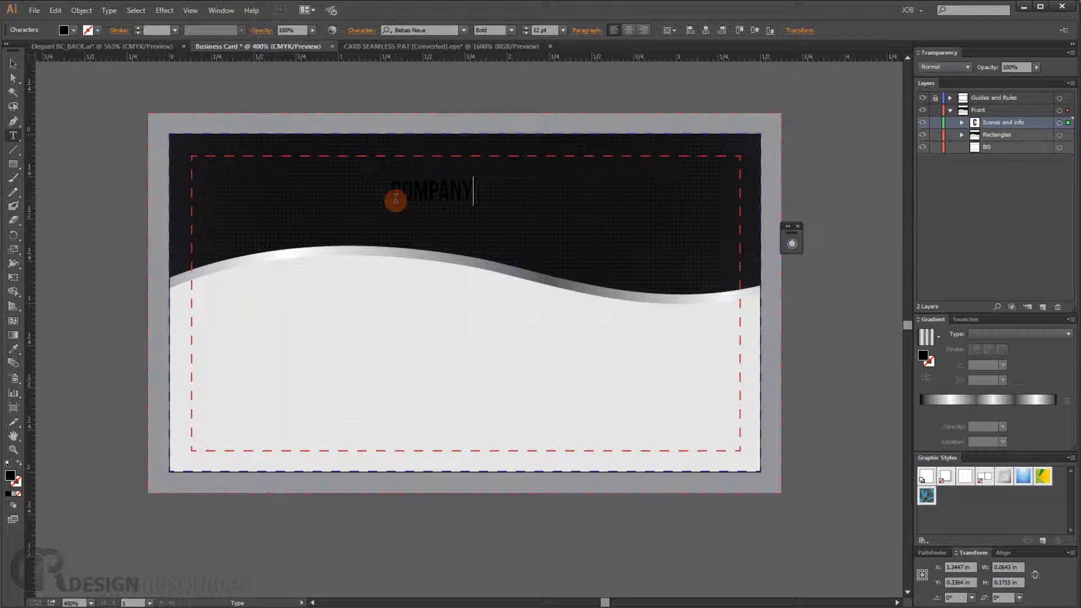
text(COMPANY NAME)
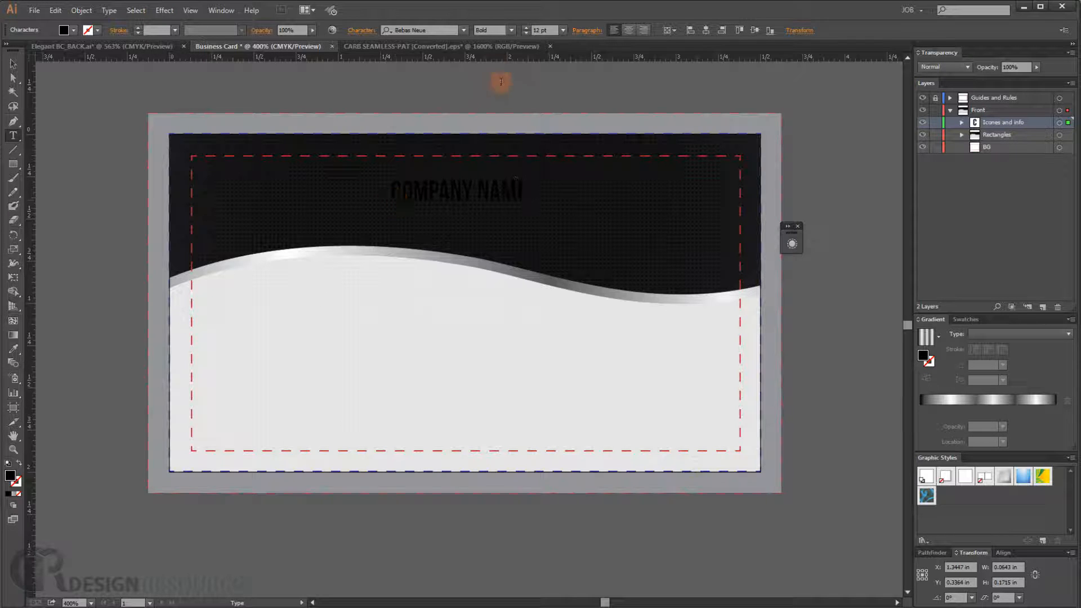
double_click(456, 195)
click(457, 195)
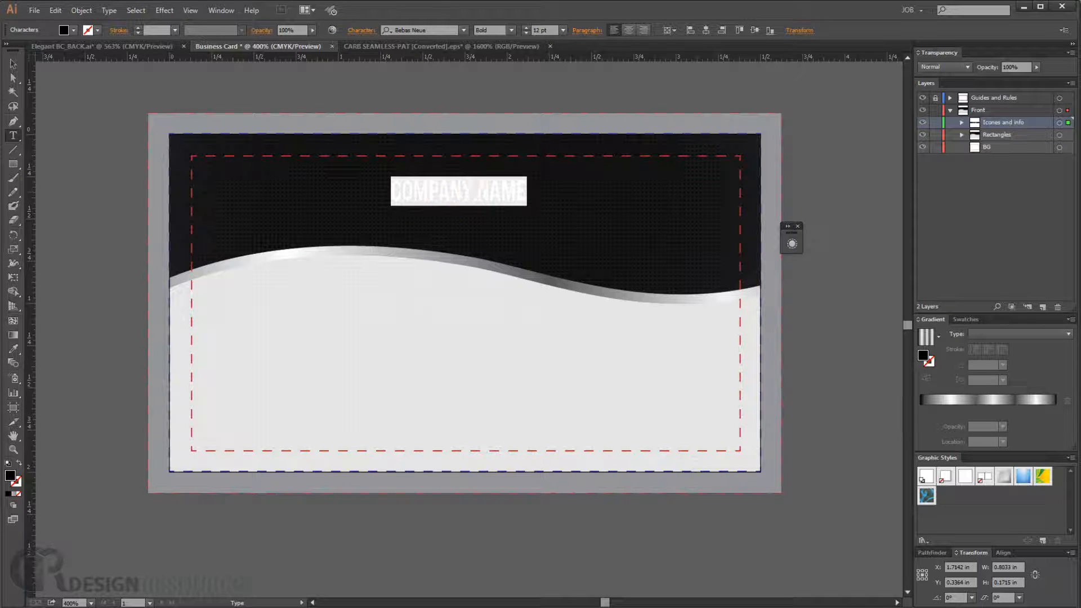
double_click(10, 477)
drag(338, 253, 286, 235)
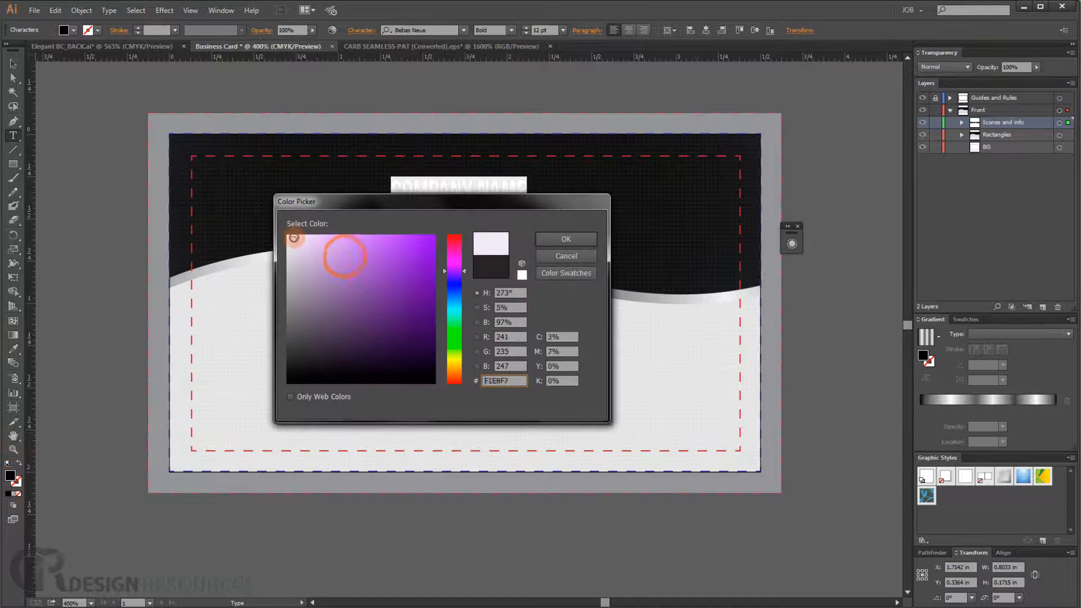
click(567, 236)
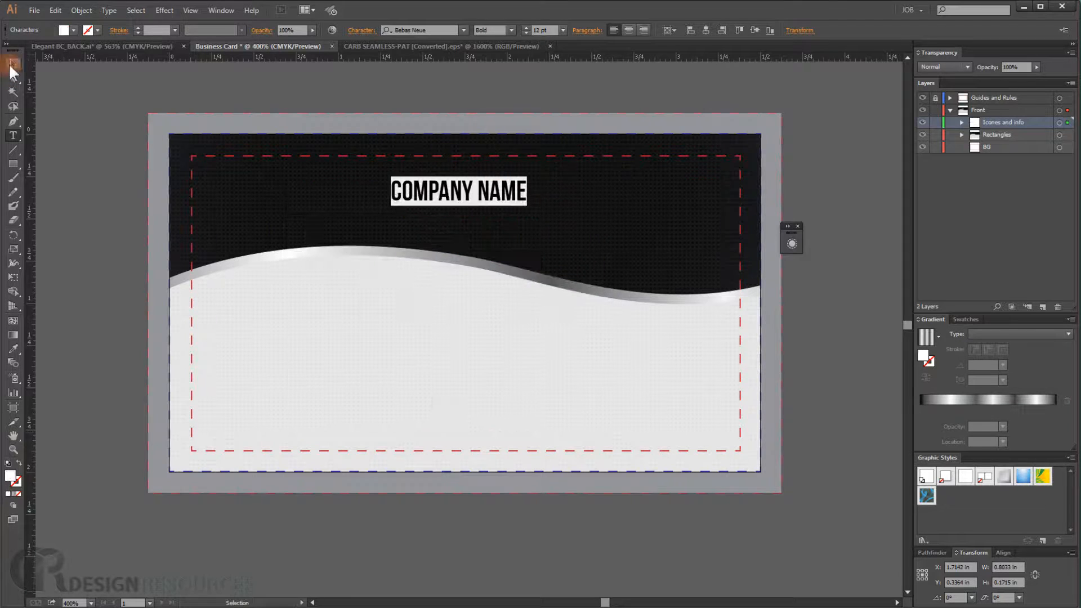
- Scale the COMPANY NAME text up to about 2.2 in wide within the dark area
click(13, 64)
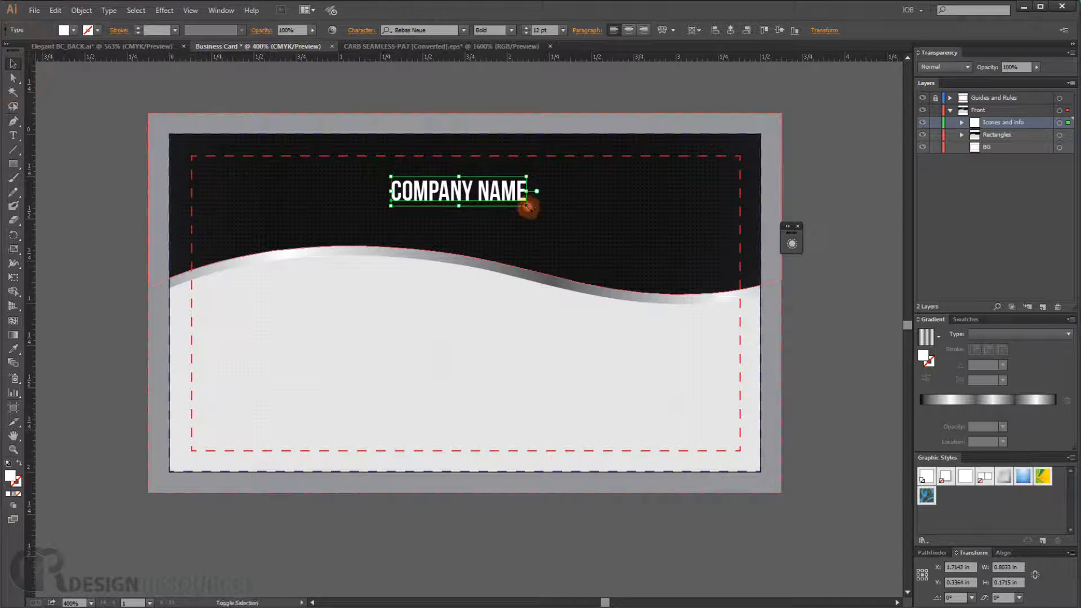
drag(527, 208, 644, 230)
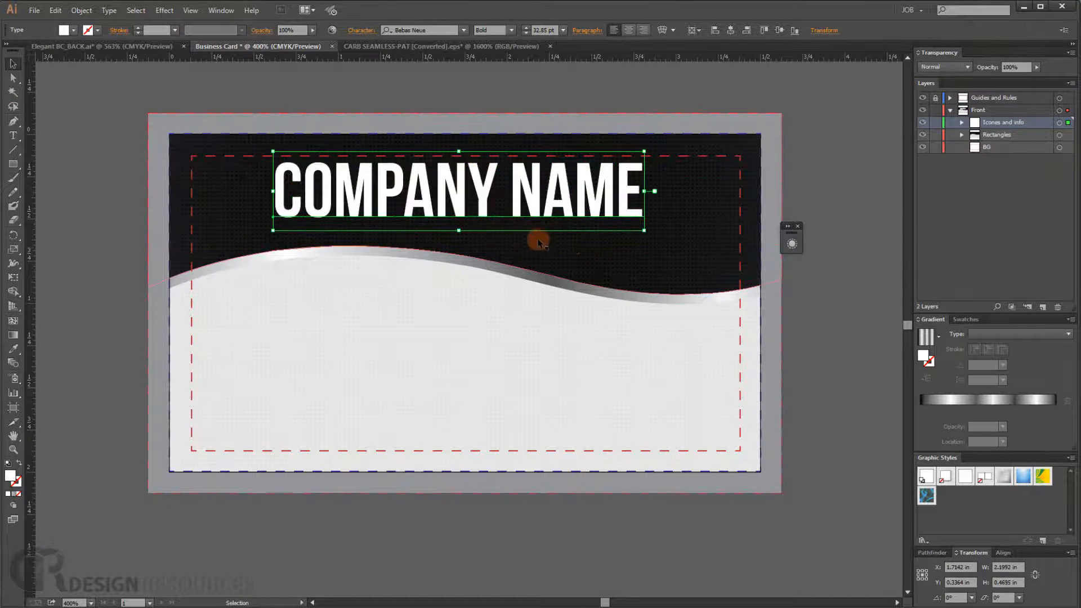
click(867, 243)
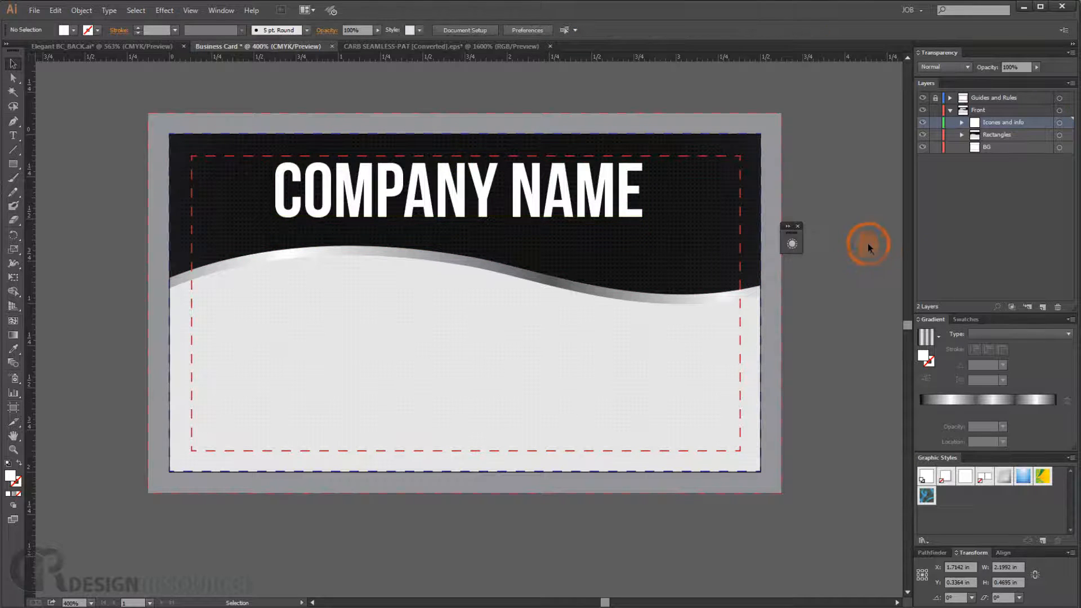
- Nudge the COMPANY NAME text slightly upward
scroll(397, 177, up, 1)
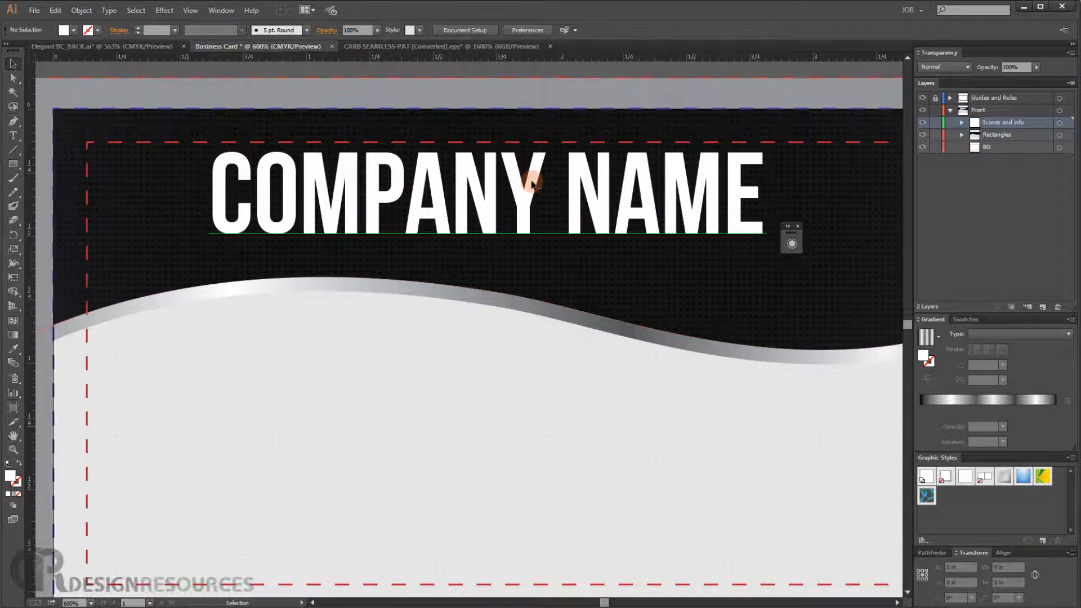
scroll(529, 185, down, 1)
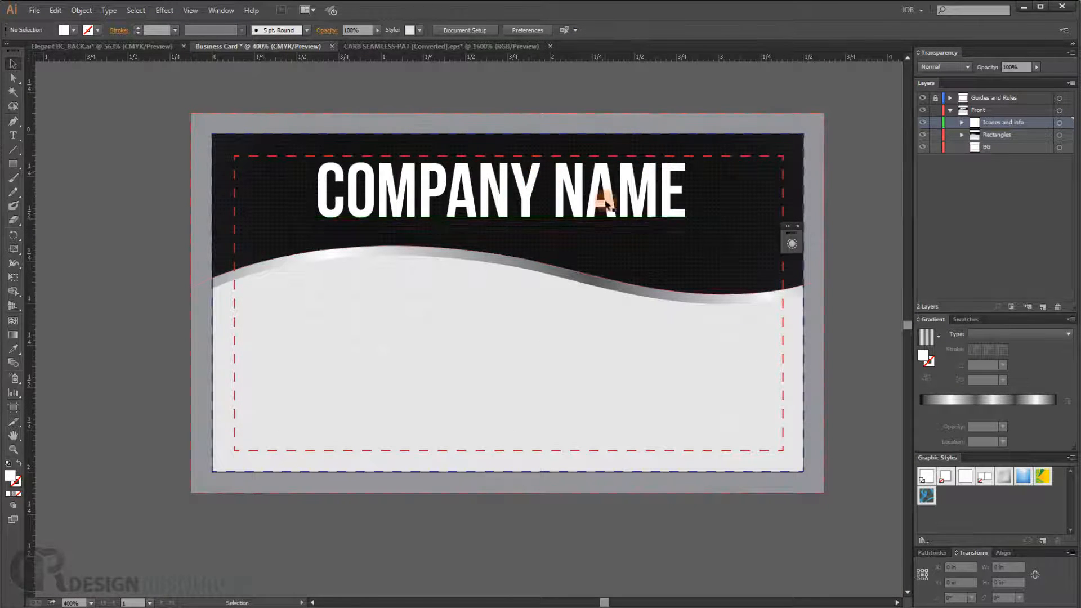
drag(561, 189, 566, 189)
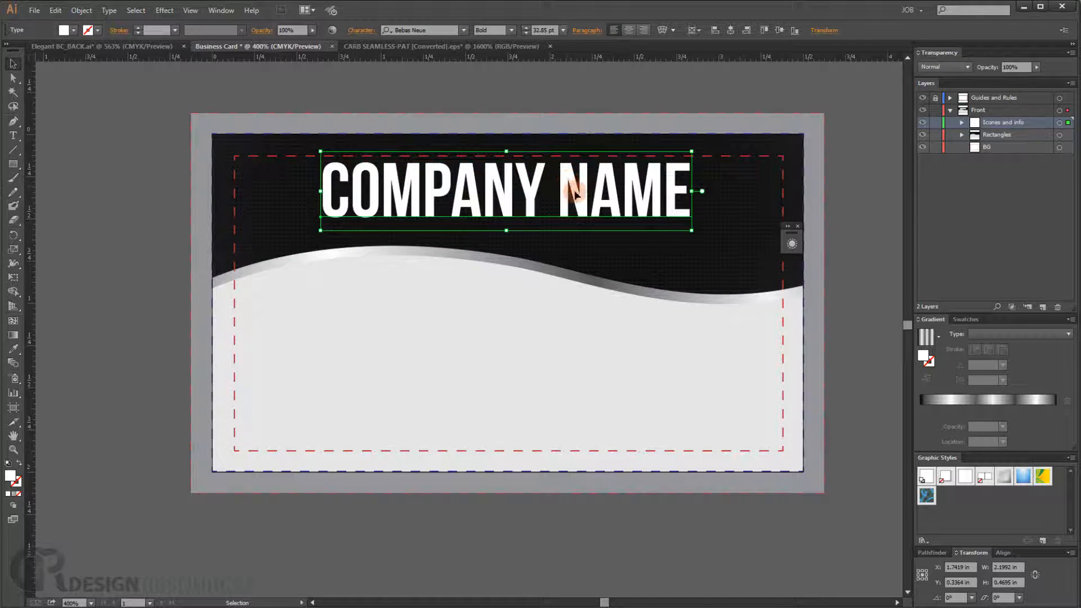
mouse_move(566, 187)
mouse_down()
mouse_move(563, 198)
mouse_move(560, 178)
mouse_up()
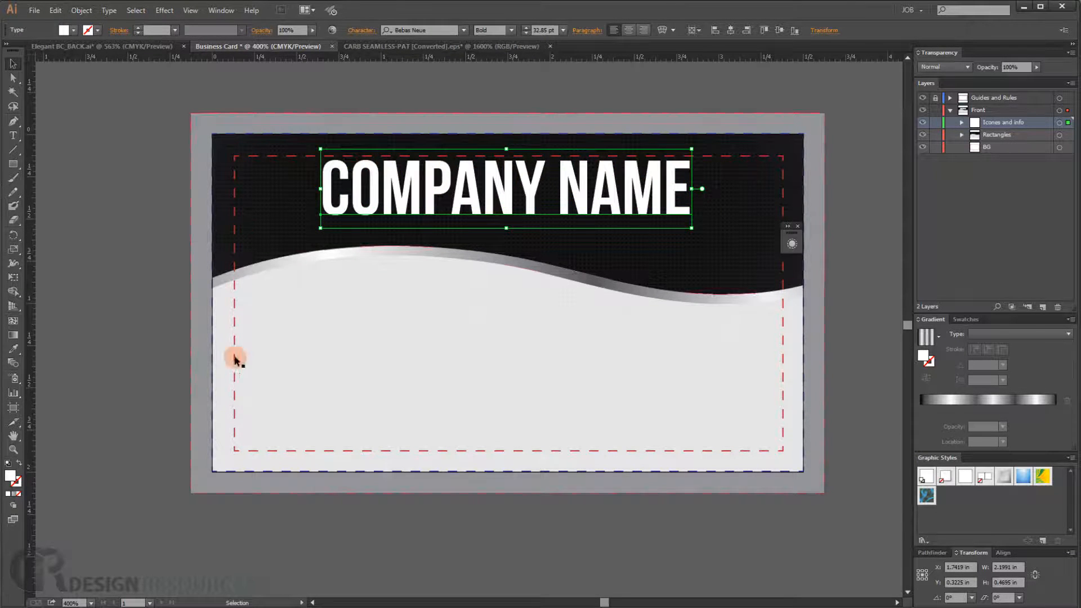
- Change the word COMPANY to Bebas Neue Book weight, leaving NAME in Bold
double_click(519, 181)
key(ctrl+a)
drag(556, 186, 319, 182)
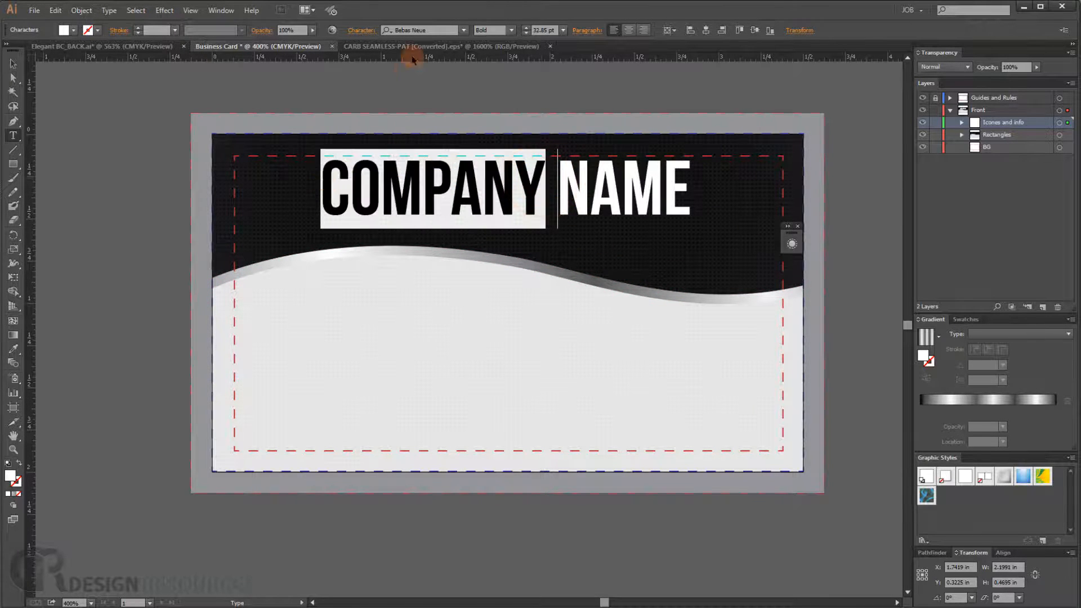
click(511, 30)
click(505, 55)
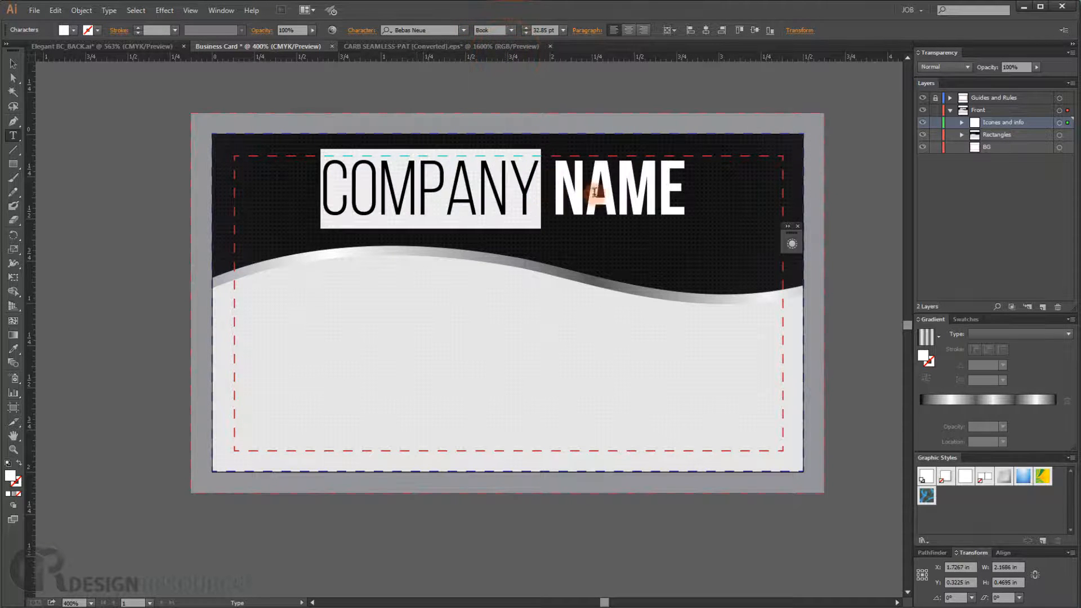
click(560, 184)
drag(597, 187, 874, 165)
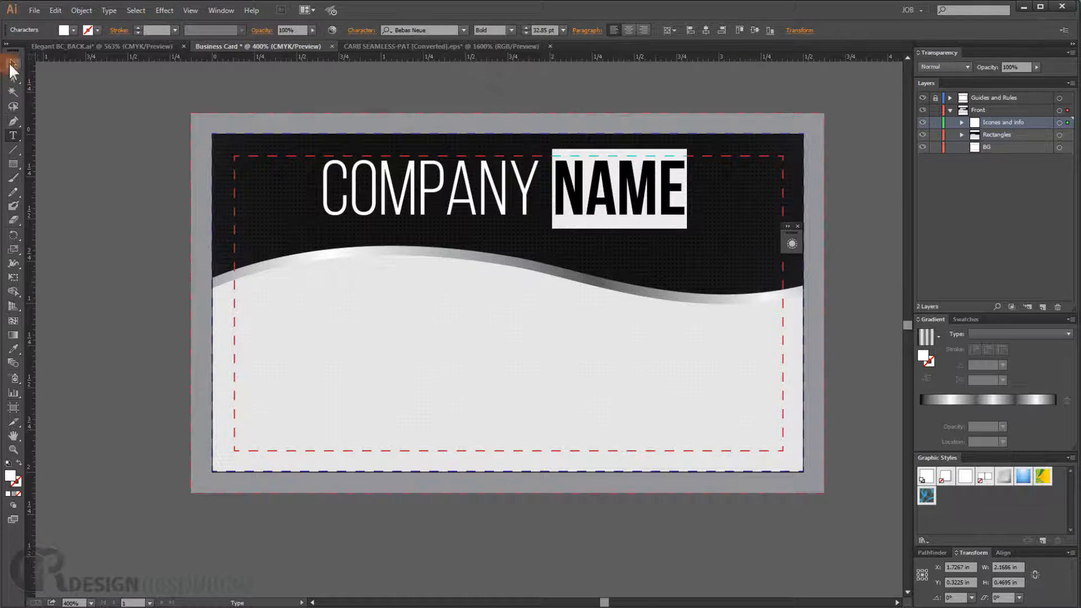
- Duplicate the COMPANY NAME headline and place the copy in the light area below the wave
click(12, 65)
click(67, 112)
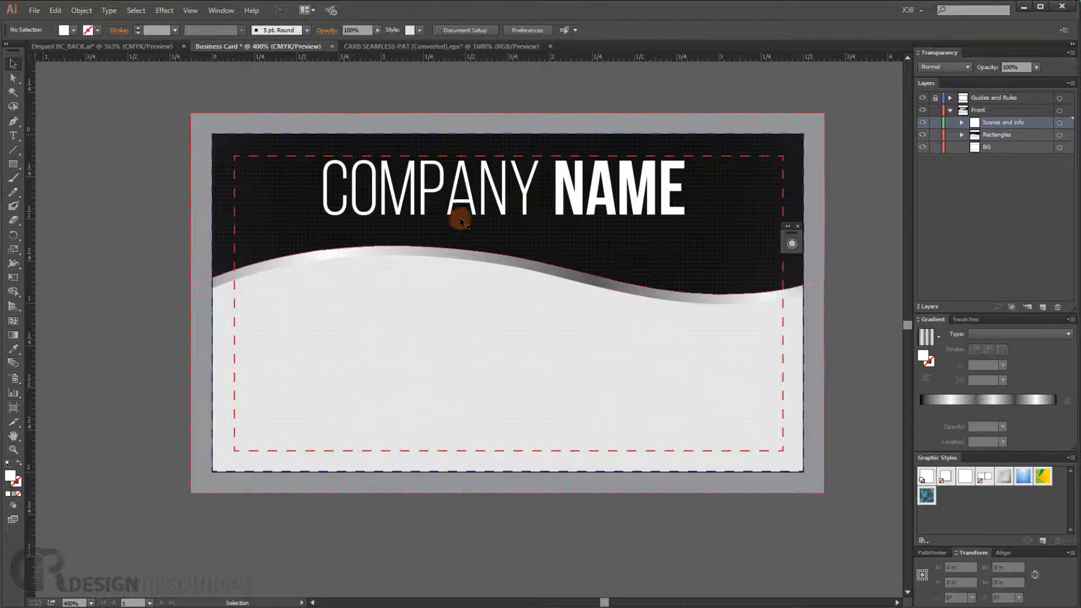
click(477, 200)
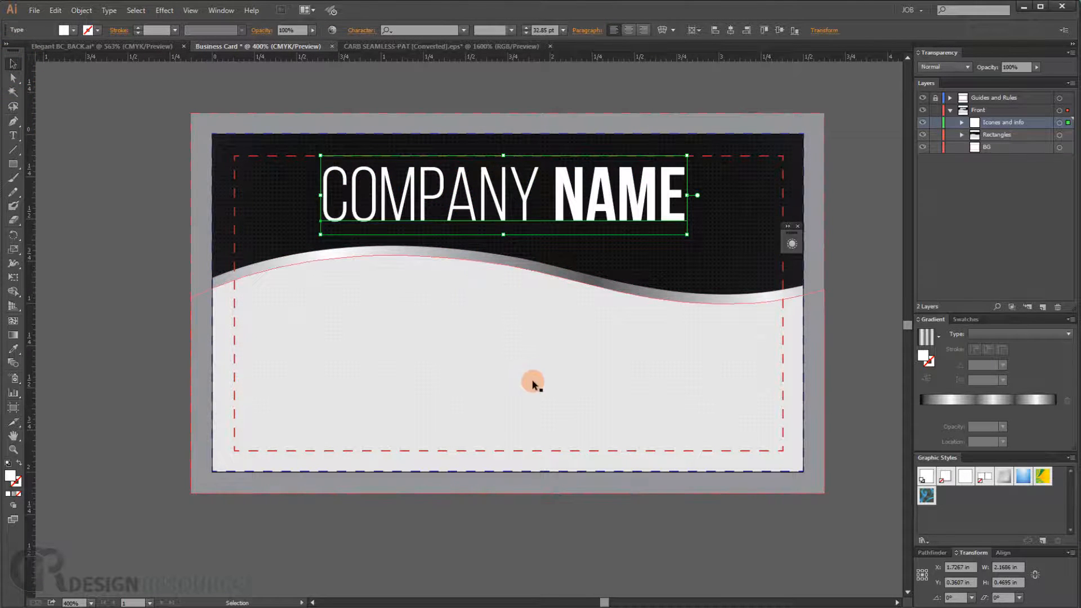
click(150, 265)
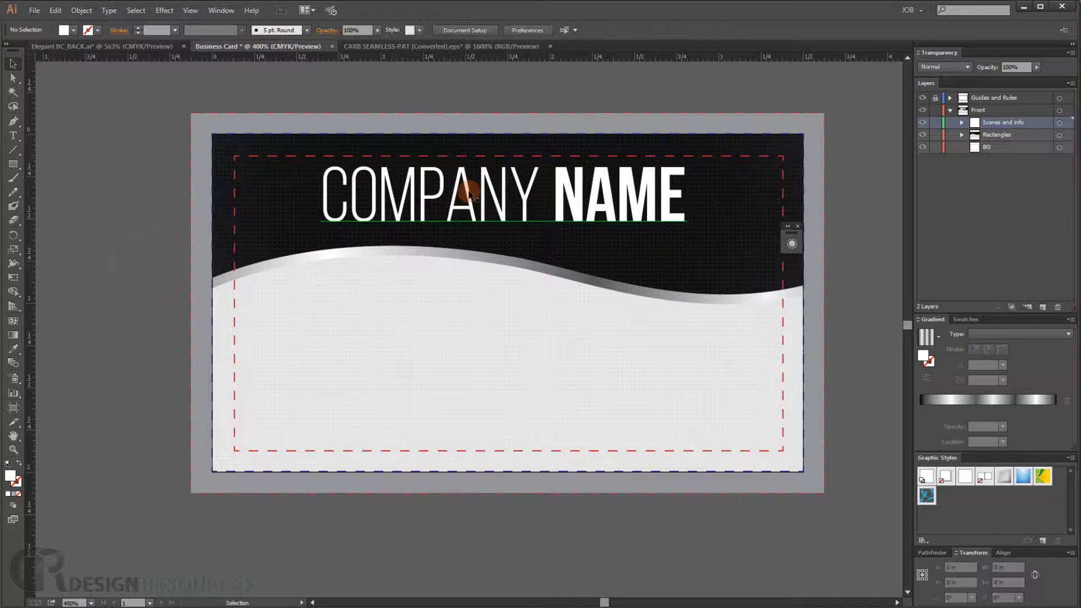
key(alt)
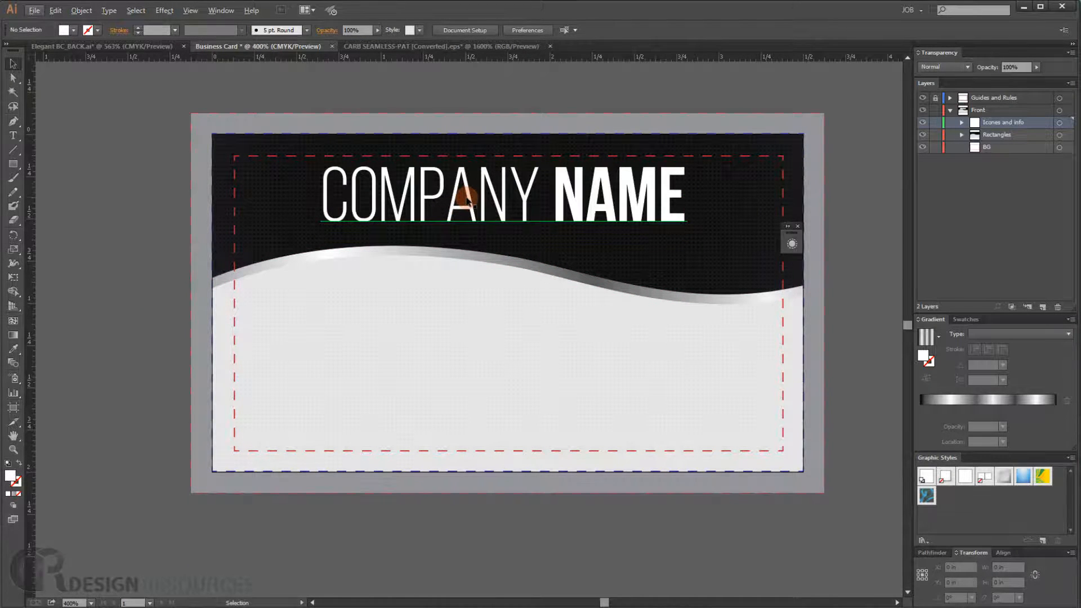
click(470, 196)
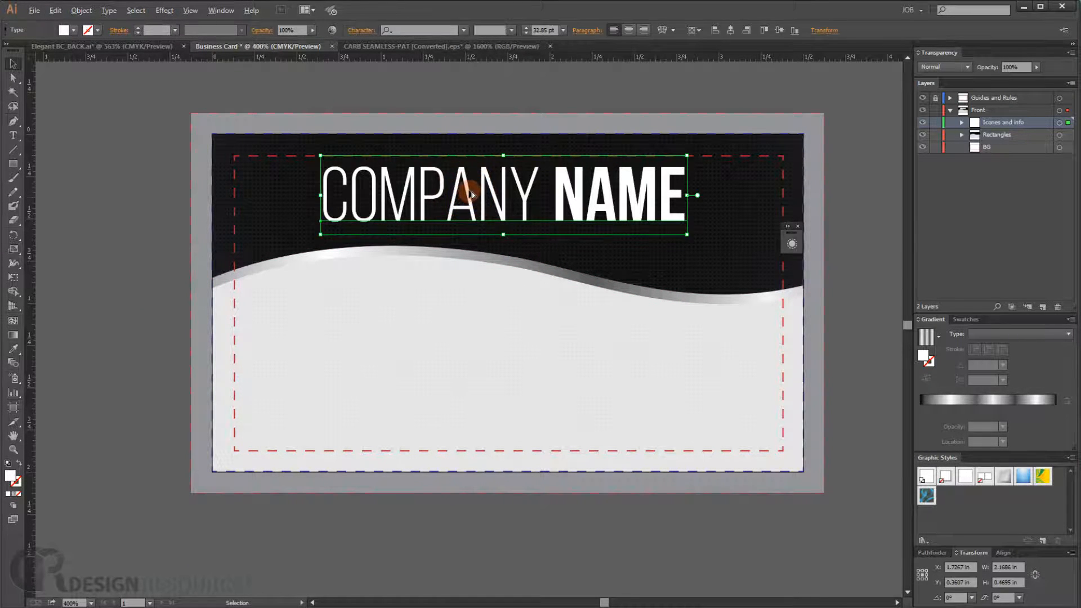
drag(471, 195, 386, 306)
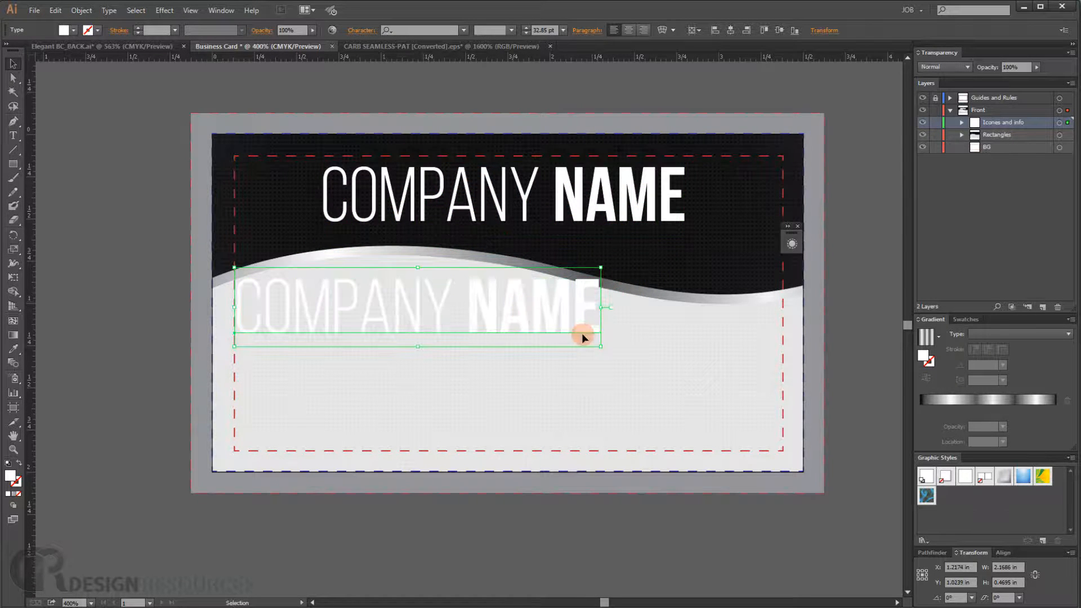
- Scale the duplicated text down to about 1.08 in wide near the left margin
drag(601, 347, 439, 314)
key(ctrl+z)
shift+click(601, 346)
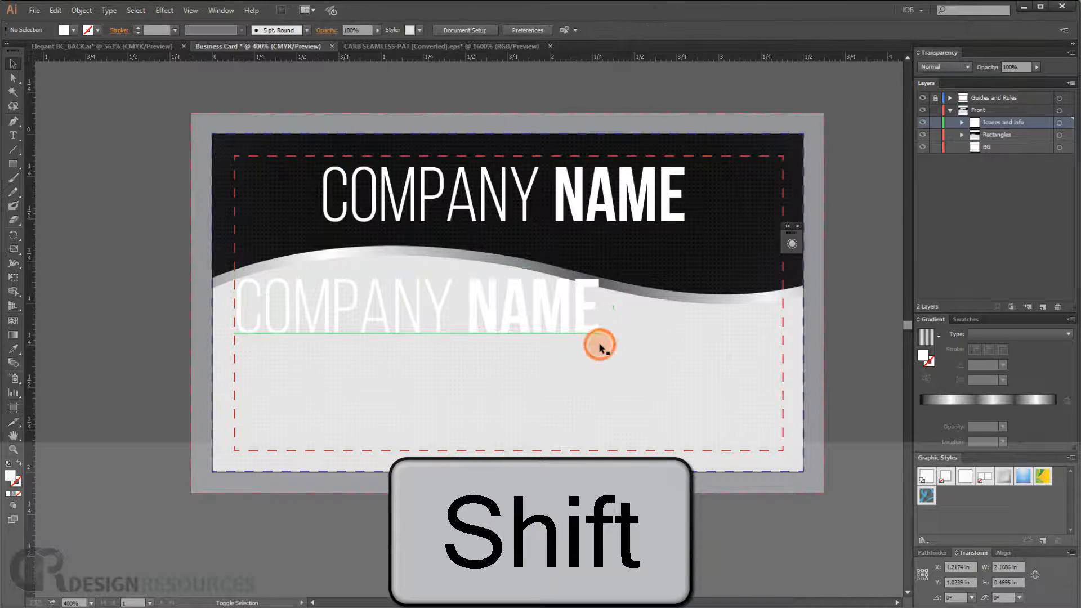
click(570, 310)
drag(607, 344, 417, 313)
drag(325, 290, 337, 308)
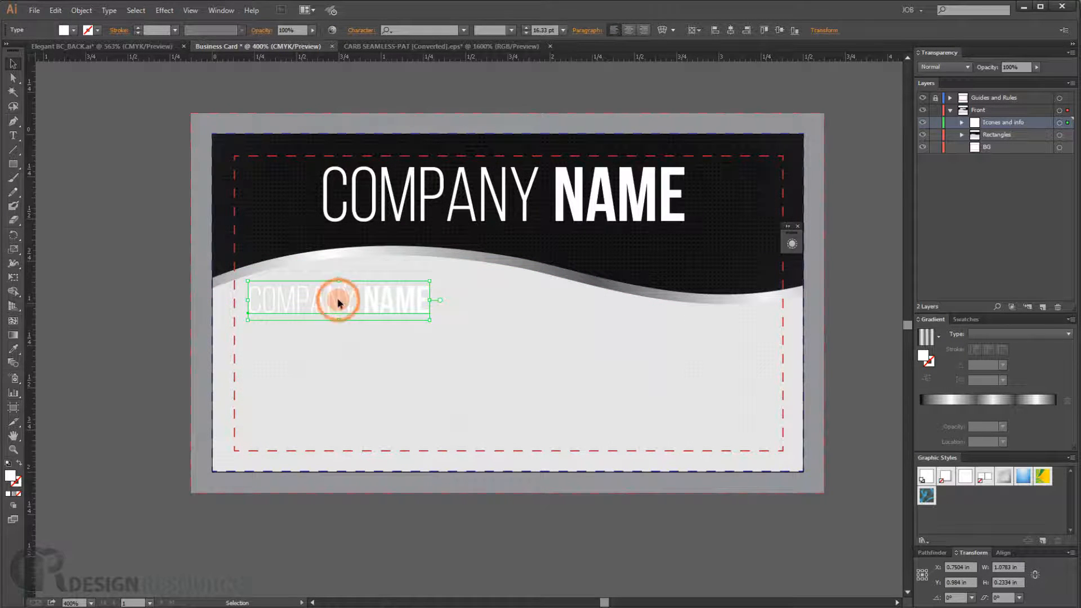
- Set the duplicated text's fill to a dark gray swatch
triple_click(337, 299)
click(73, 29)
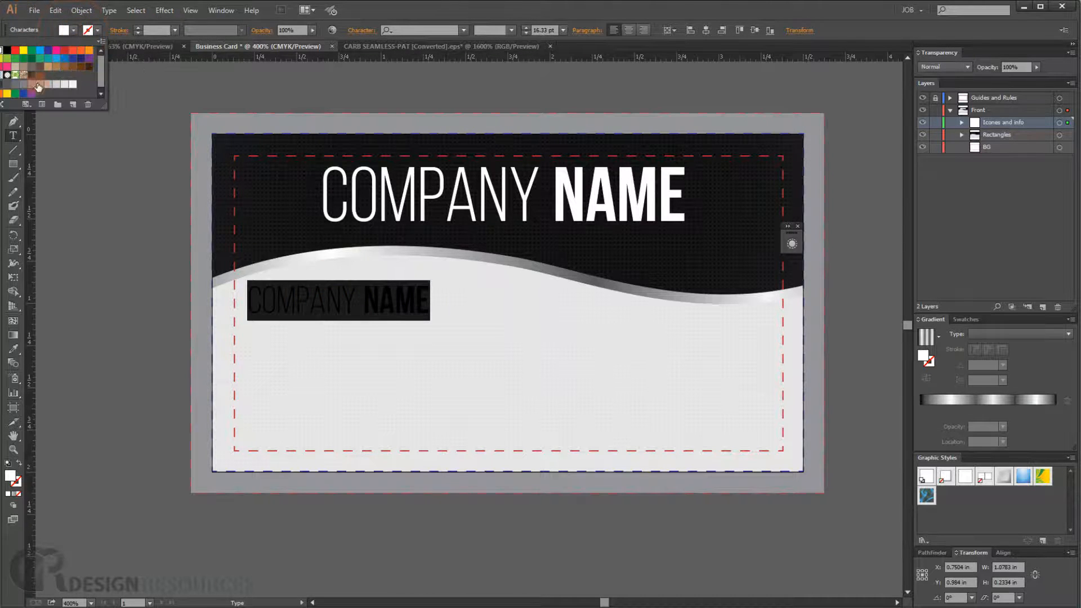
click(1, 86)
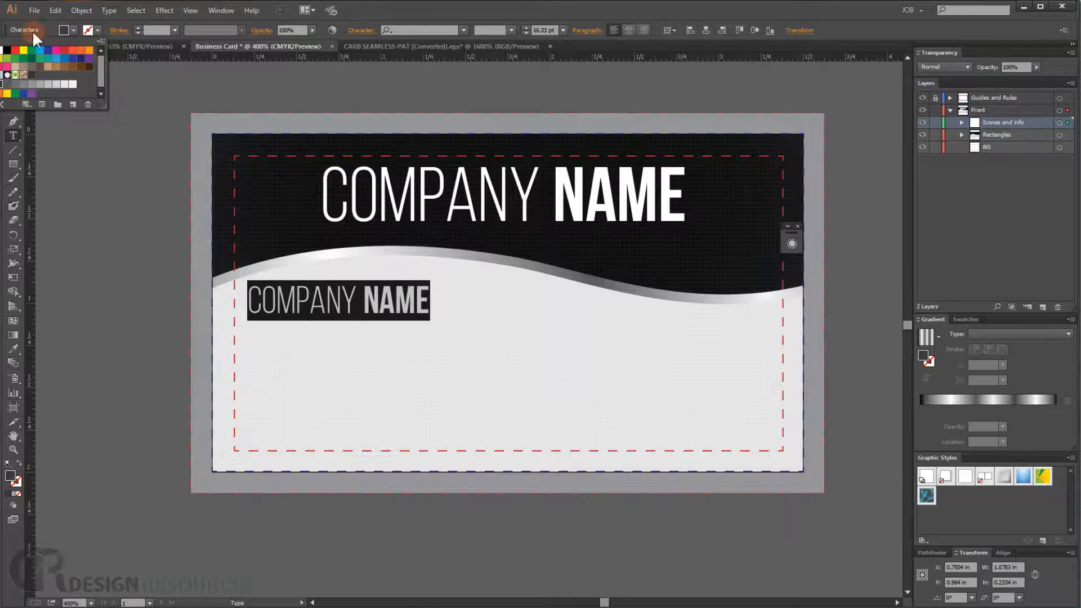
click(13, 63)
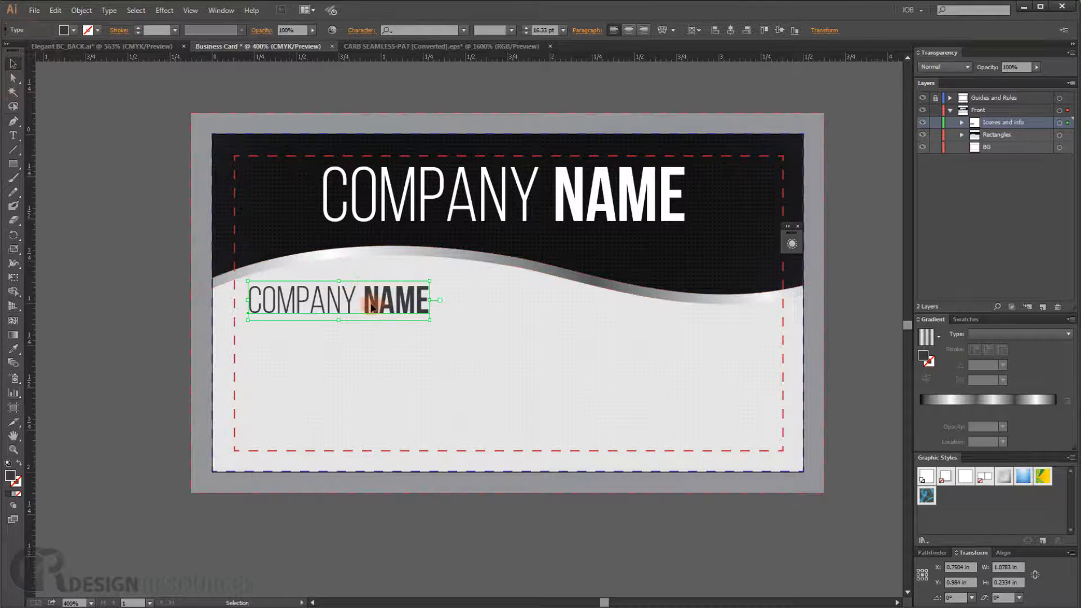
- Replace the duplicated text with YOUR NAME
triple_click(348, 304)
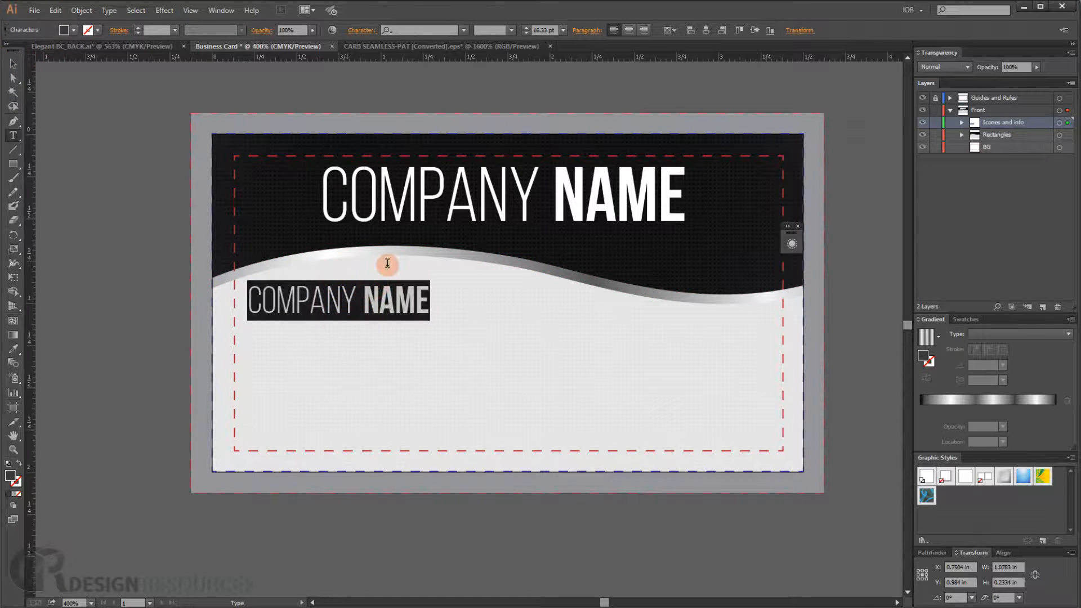
text(YOUR)
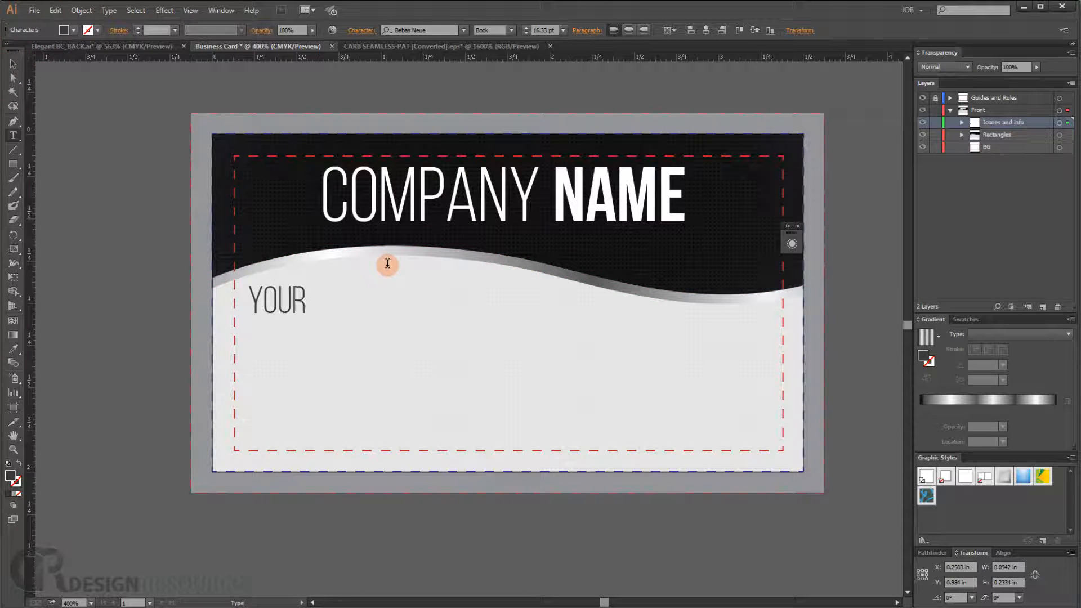
text( NAME)
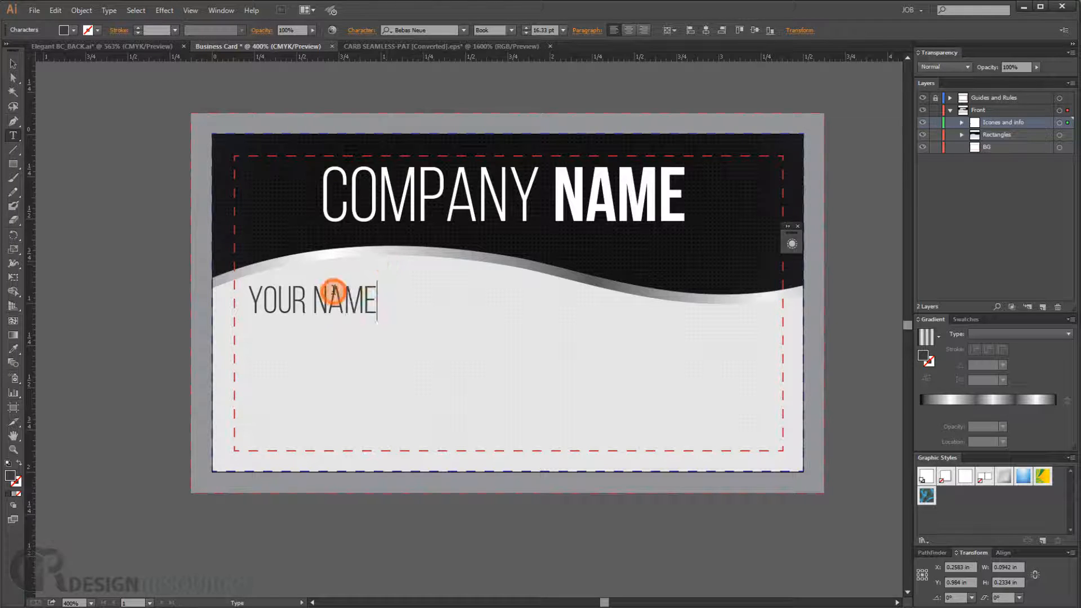
- Set YOUR NAME to Bebas Neue Bold
triple_click(332, 295)
click(510, 30)
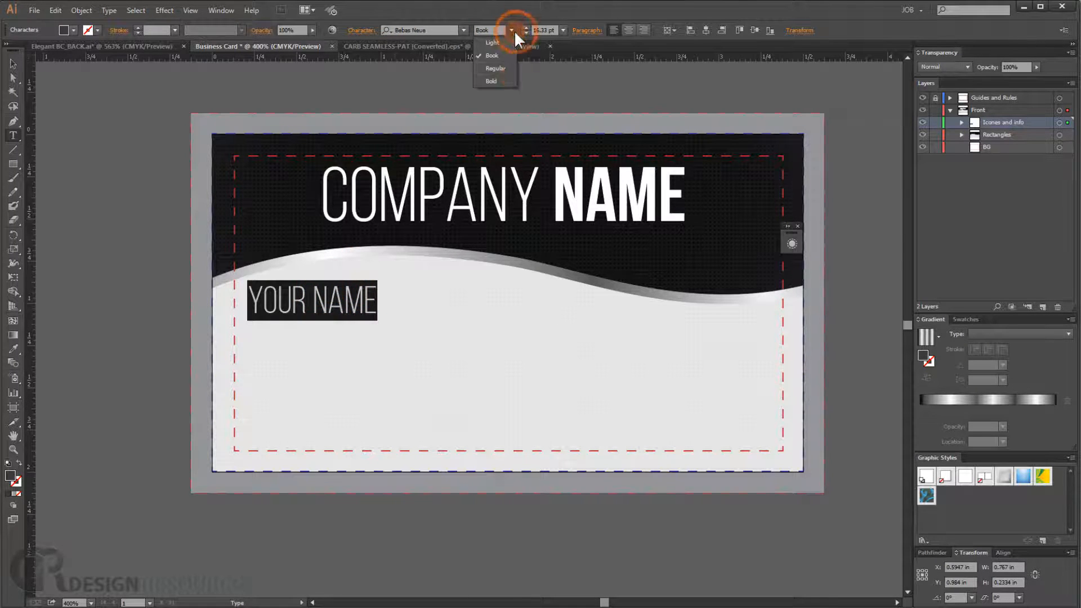
click(509, 77)
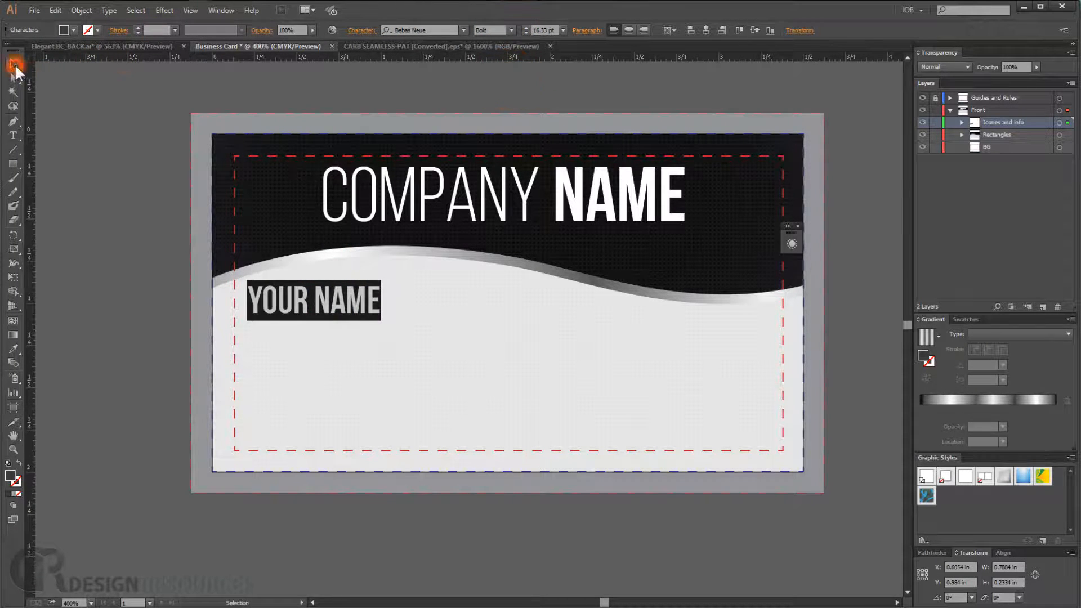
- Enlarge YOUR NAME to about 0.95 in wide and position it just below the wave
click(14, 63)
drag(288, 303, 299, 294)
drag(391, 313, 418, 324)
drag(344, 297, 344, 295)
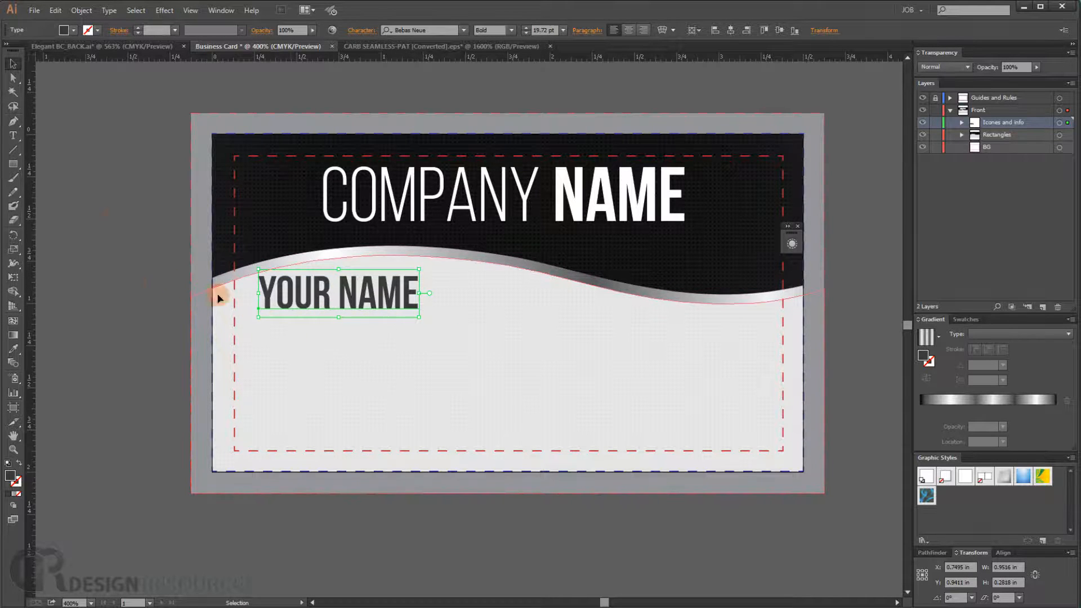
click(137, 199)
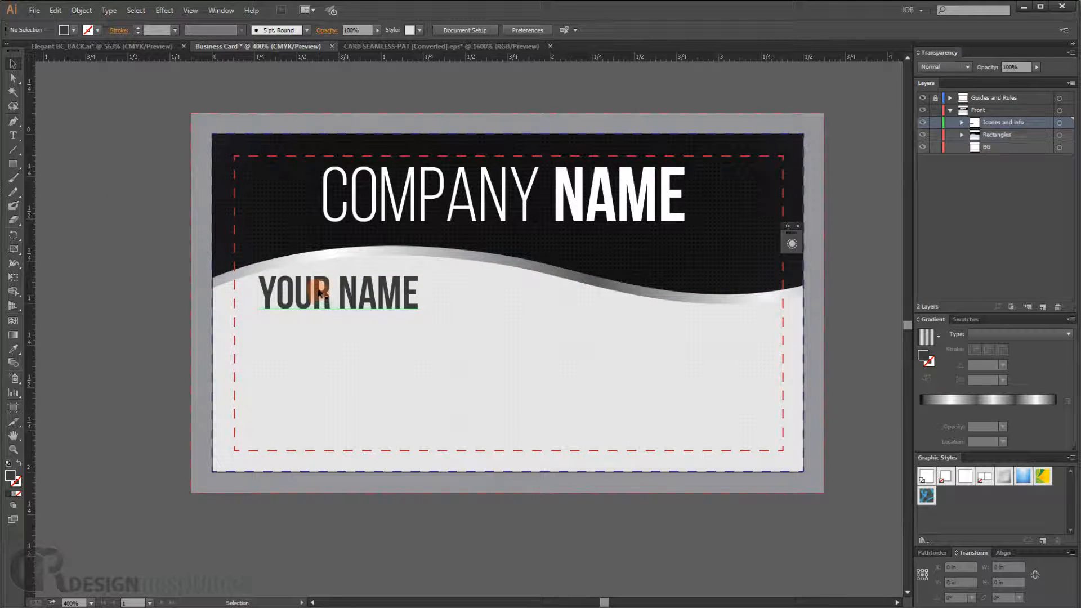
- Duplicate YOUR NAME just below itself and replace the copy's text with GRAPHIC DESIGNER
drag(317, 301, 313, 323)
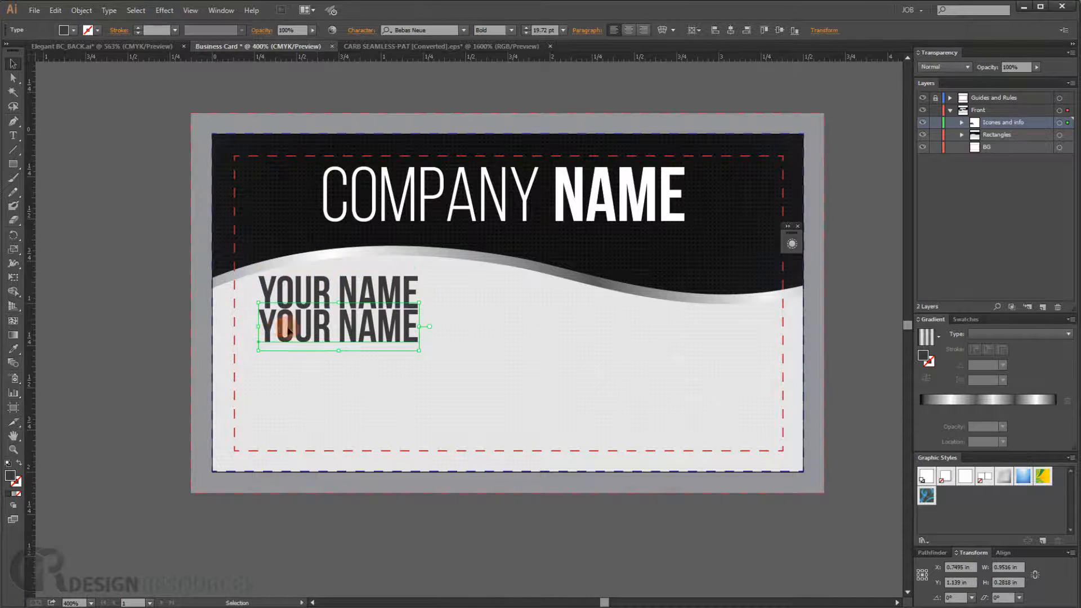
double_click(291, 328)
click(309, 328)
triple_click(310, 328)
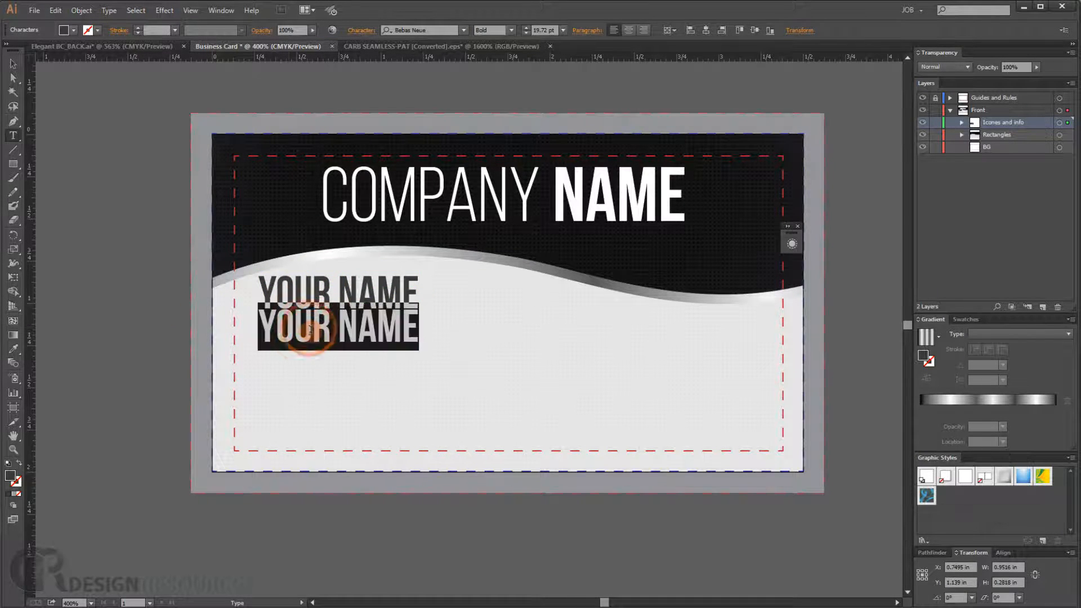
text(G)
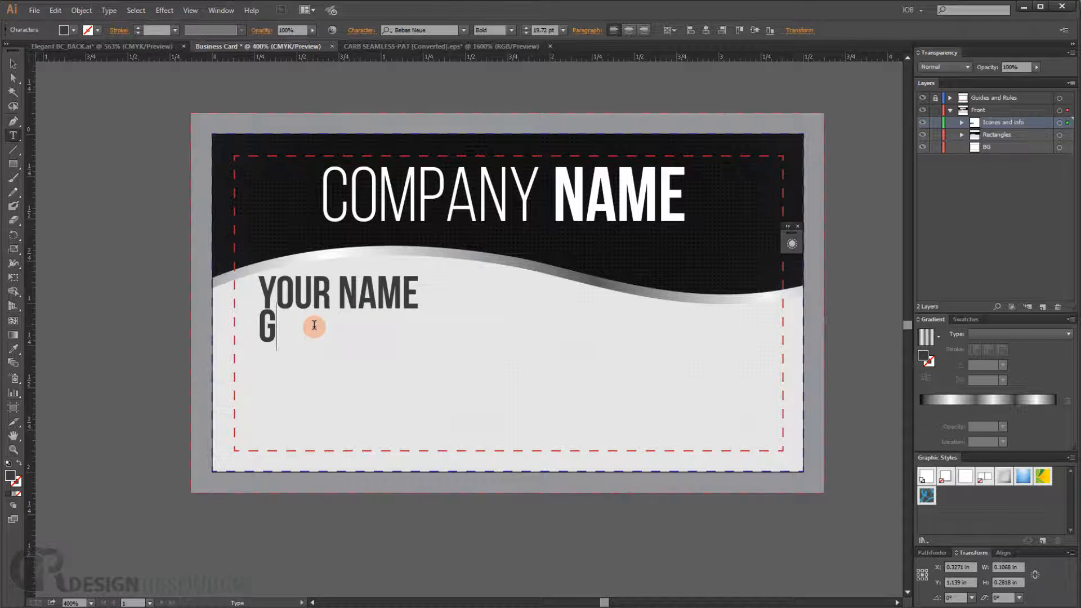
text(RAPHIC)
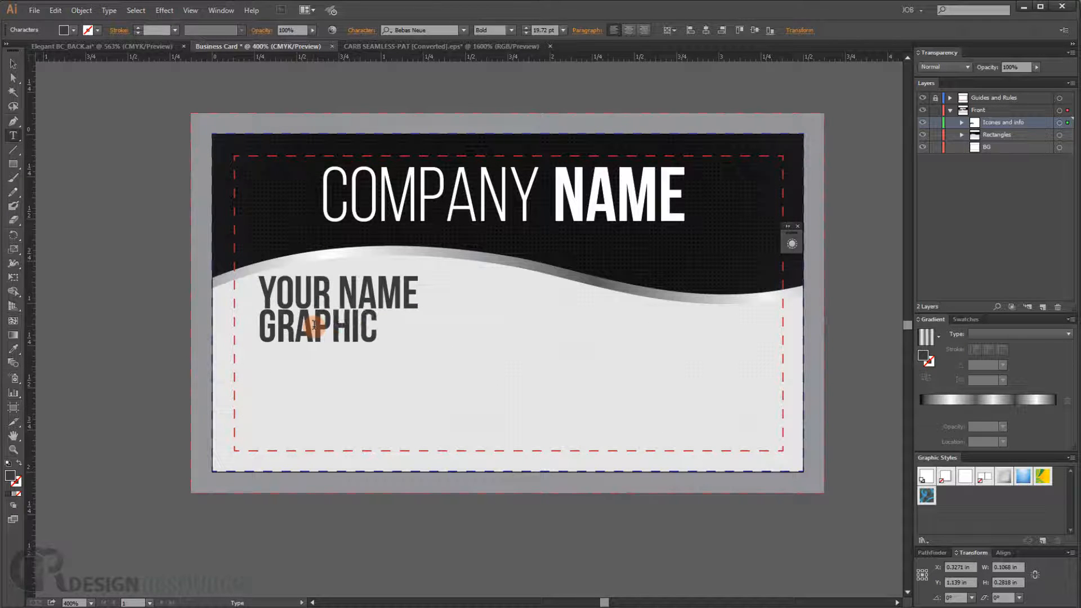
text( DESI)
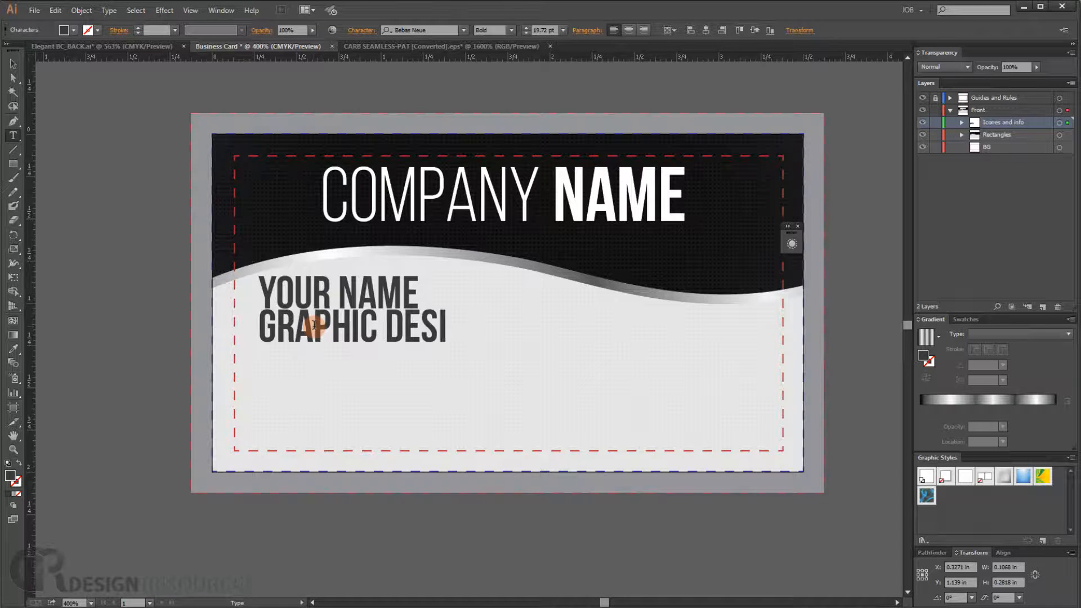
text(GNER)
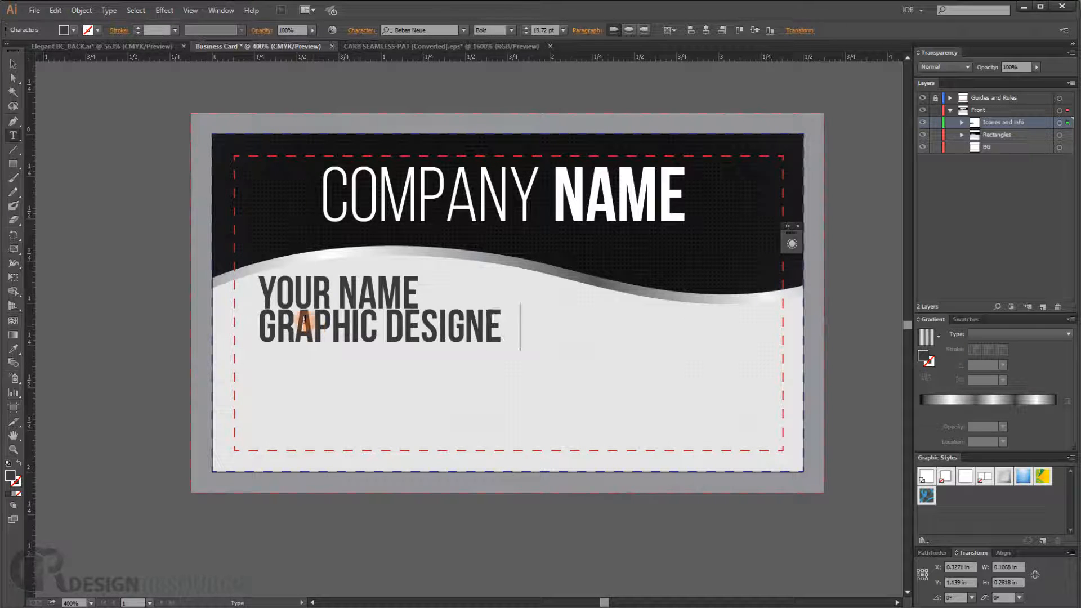
- Set GRAPHIC DESIGNER to the Bebas Neue Book style
triple_click(383, 326)
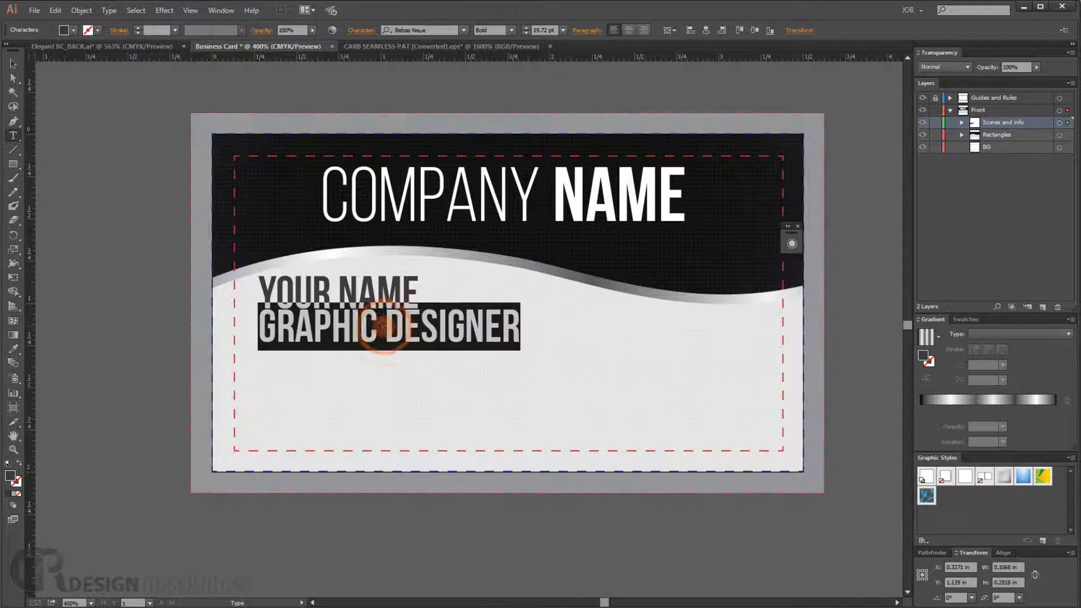
click(511, 30)
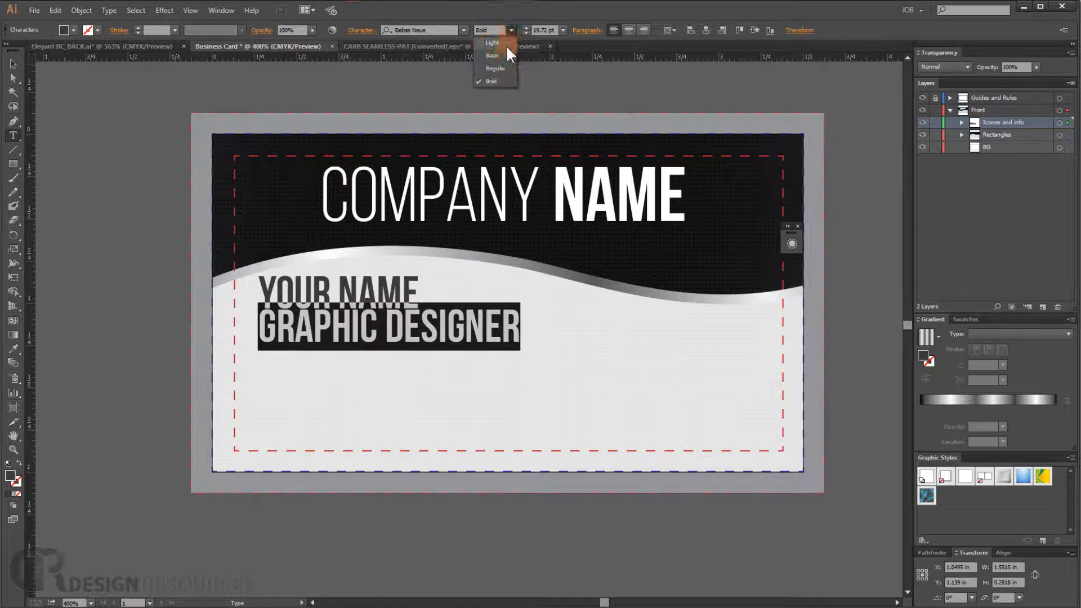
click(492, 55)
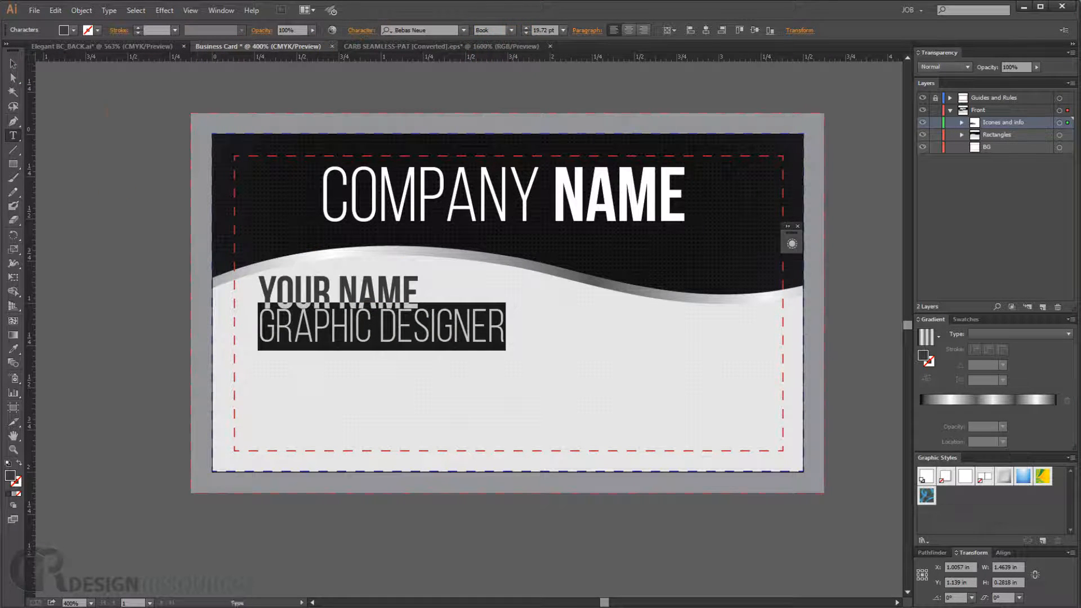
- Shrink GRAPHIC DESIGNER to about 0.67 in wide and align it under the right end of YOUR NAME
click(13, 63)
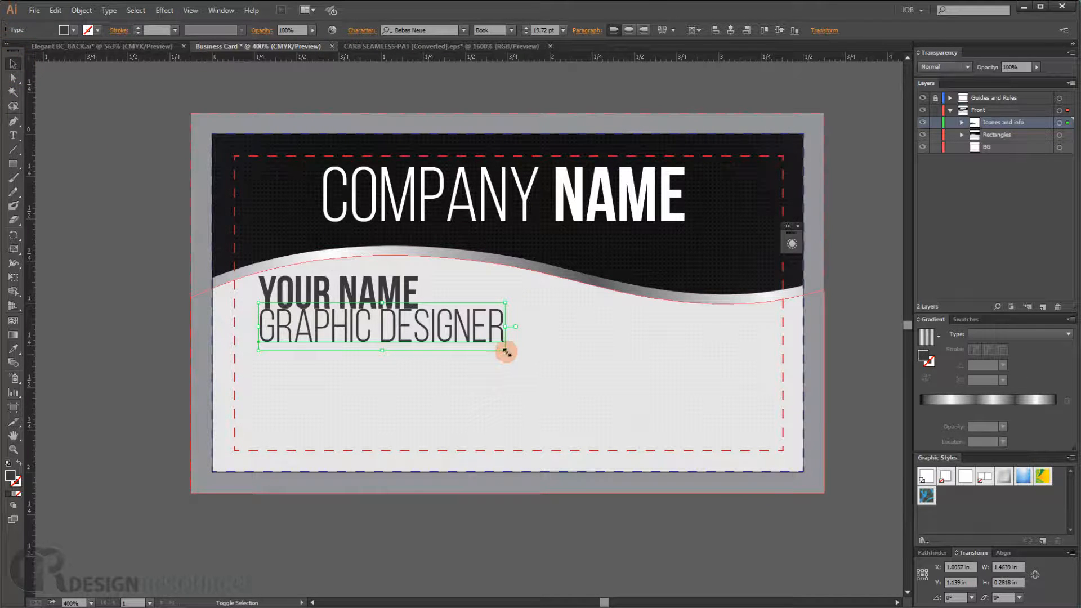
drag(505, 350, 372, 322)
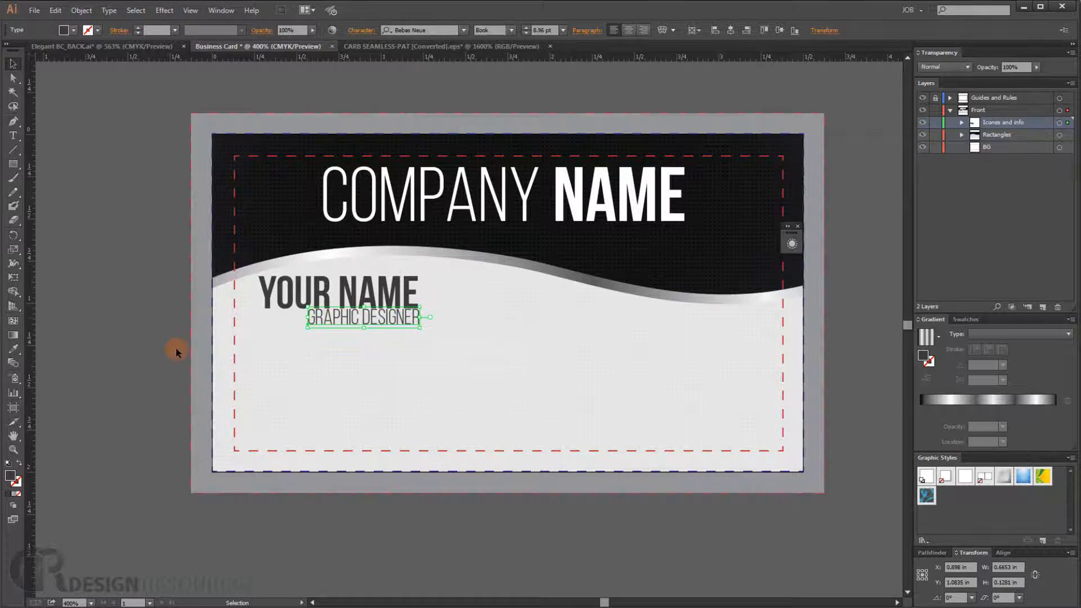
click(149, 316)
ctrl+click(358, 324)
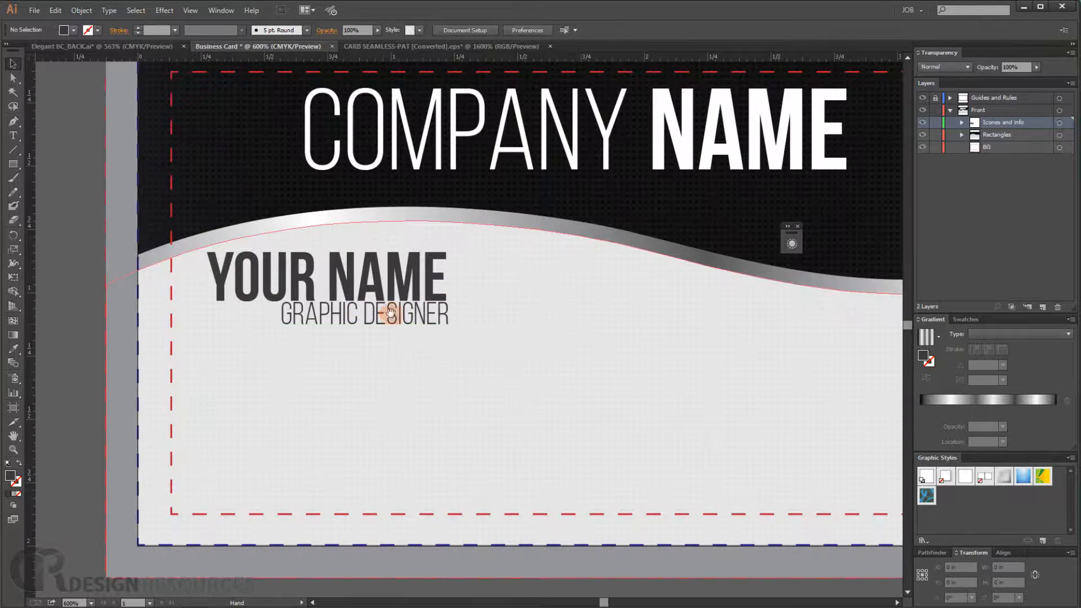
drag(390, 311, 363, 322)
ctrl+alt+click(243, 330)
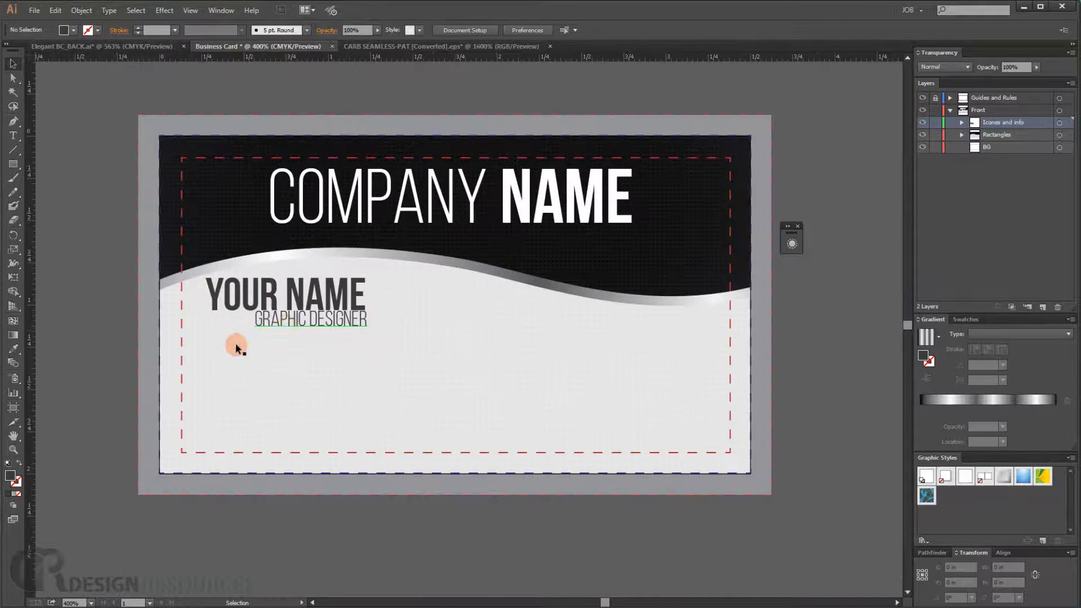
ctrl+alt+click(236, 343)
drag(185, 346, 245, 343)
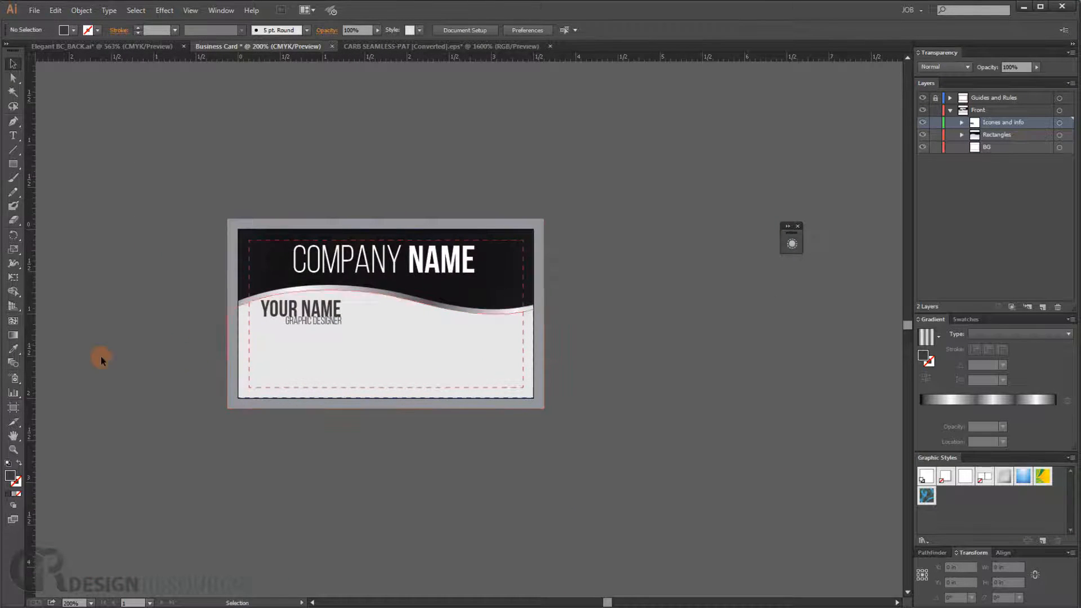
- Add a vertical ruler guide below YOUR NAME for aligning the contact icons
scroll(172, 367, up, 3)
scroll(335, 343, up, 2)
drag(635, 228, 443, 303)
drag(468, 231, 468, 239)
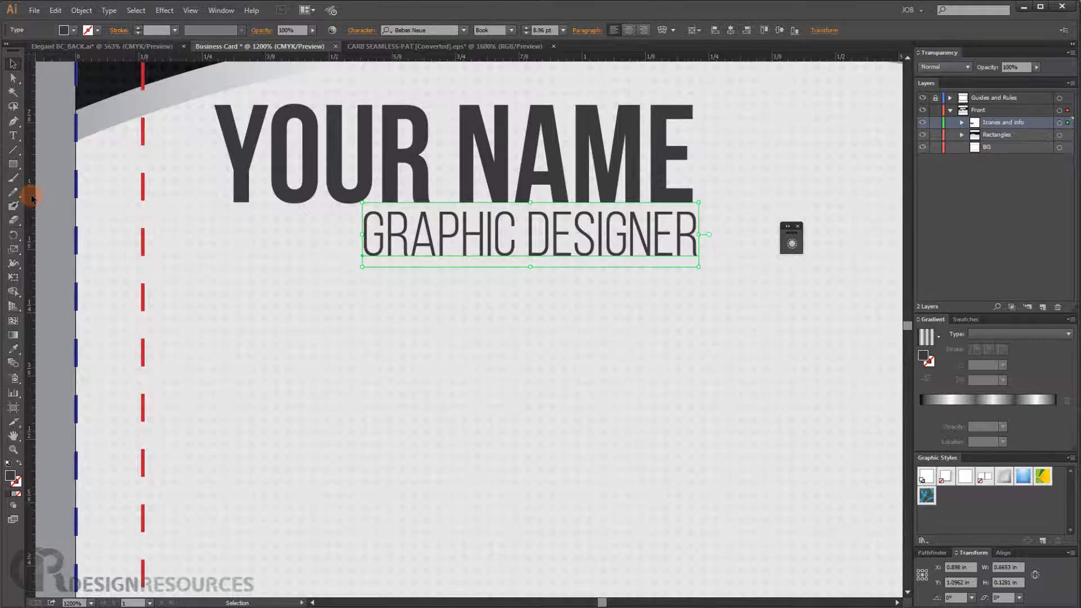
drag(31, 197, 271, 201)
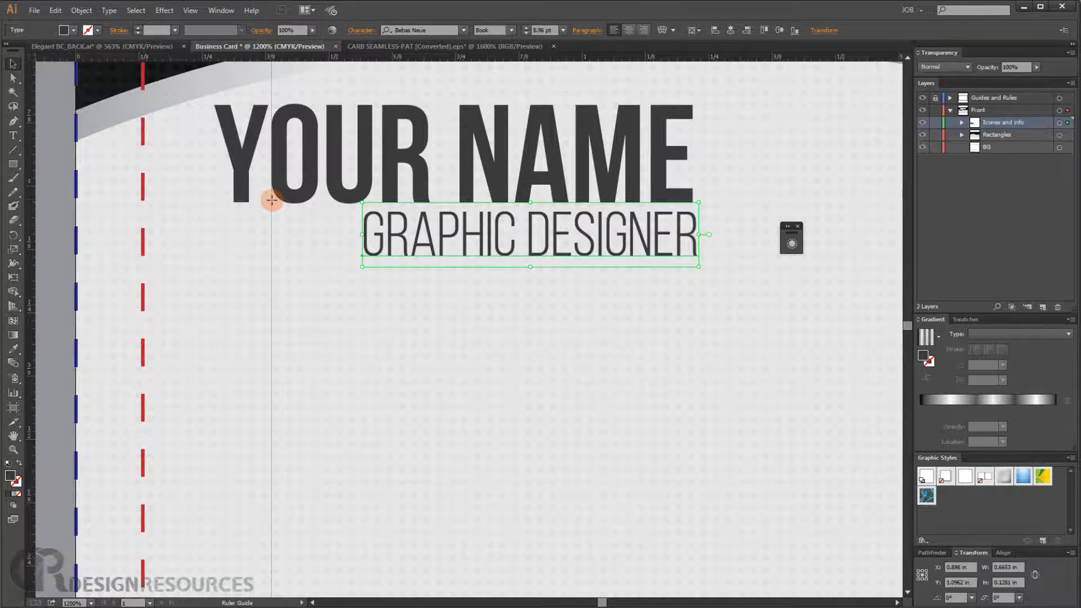
drag(271, 200, 271, 202)
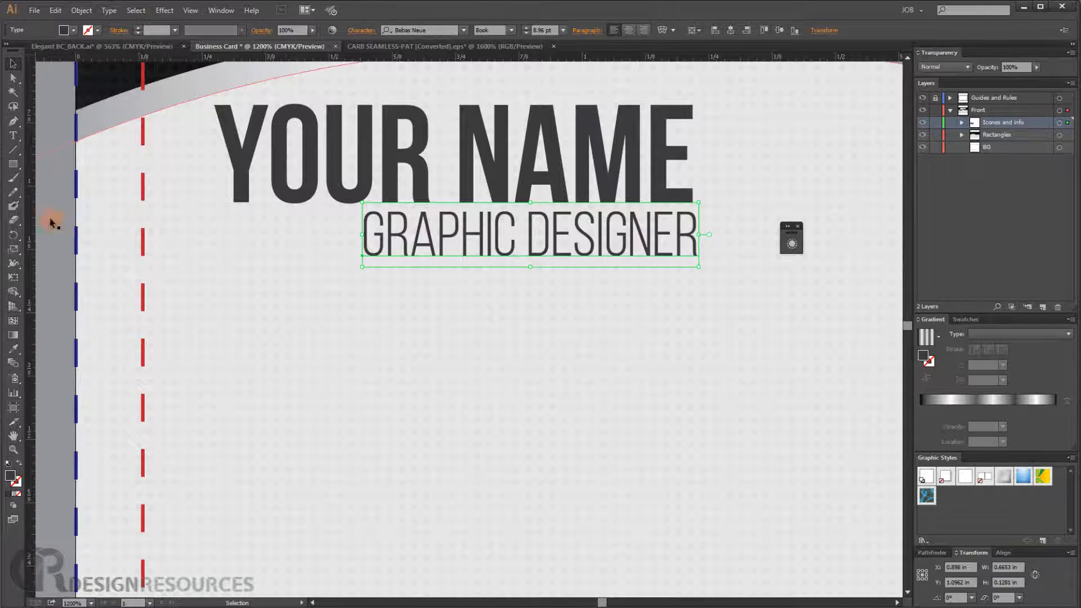
key(ctrl+semicolon)
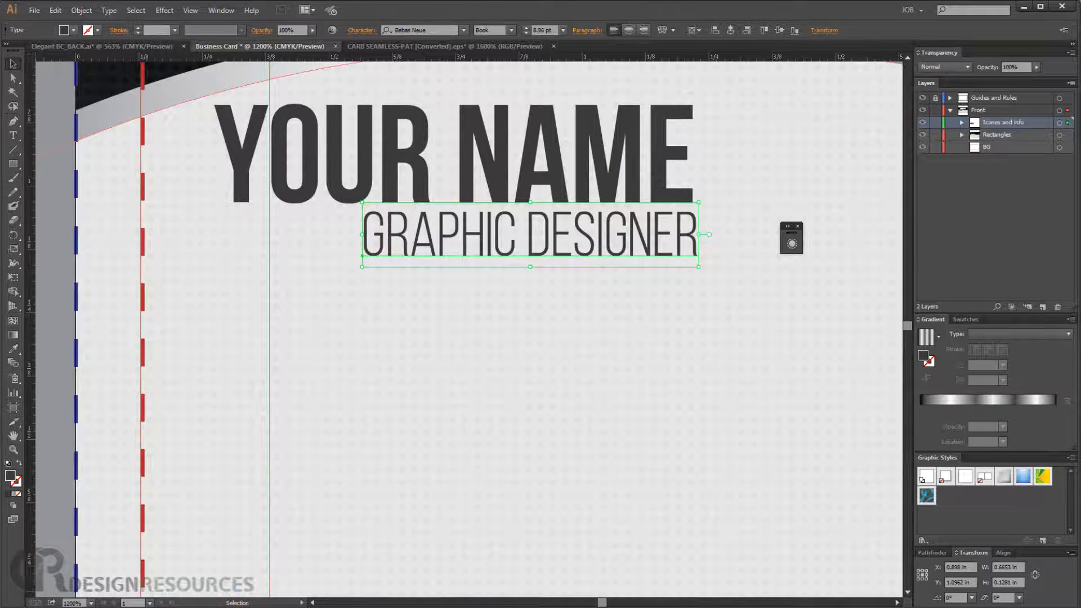
- Open the Contact Icons.ai file from the project folder
mouse_move(136, 607)
click(137, 532)
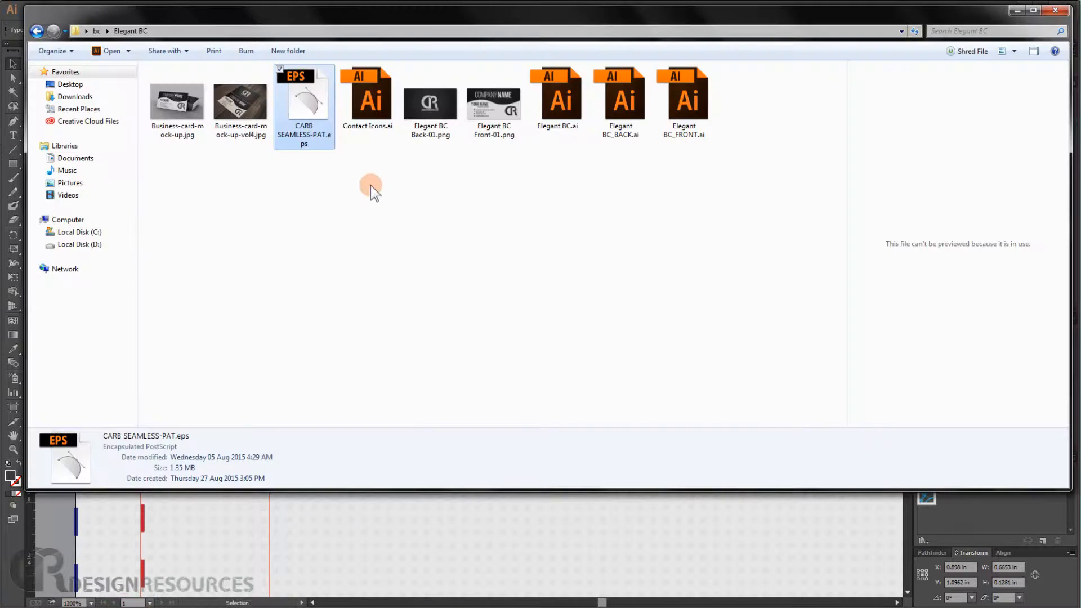
double_click(367, 104)
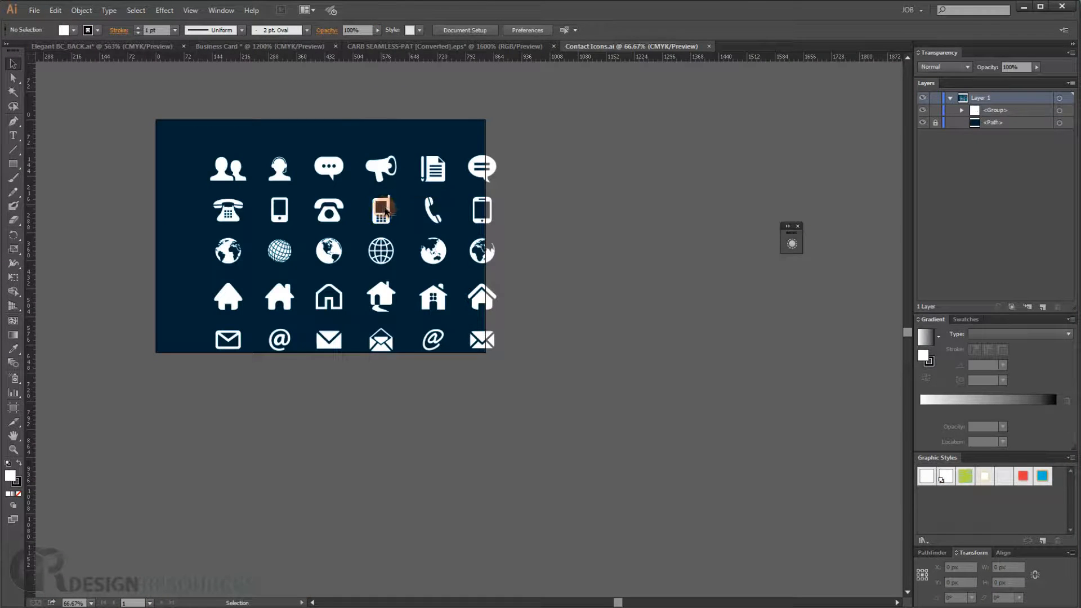
- Ungroup the icon set in Contact Icons.ai
click(962, 109)
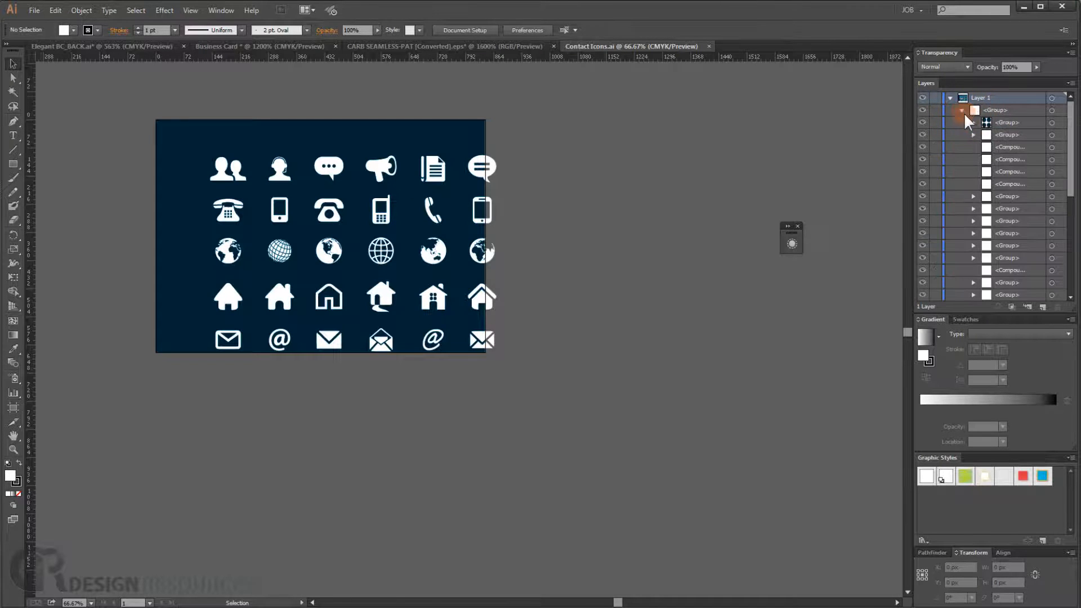
click(385, 214)
click(535, 179)
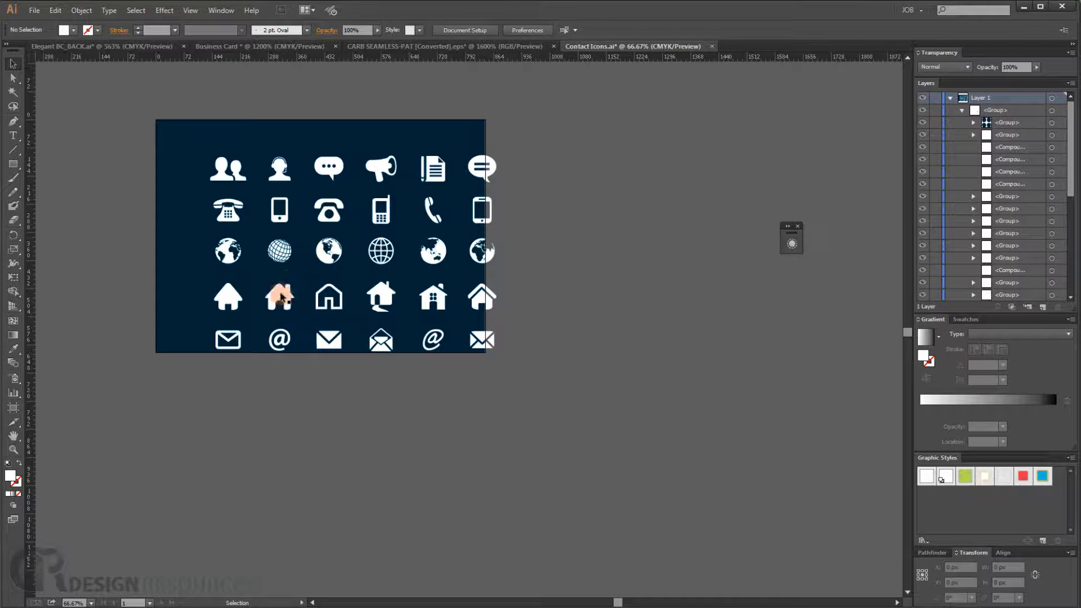
click(278, 293)
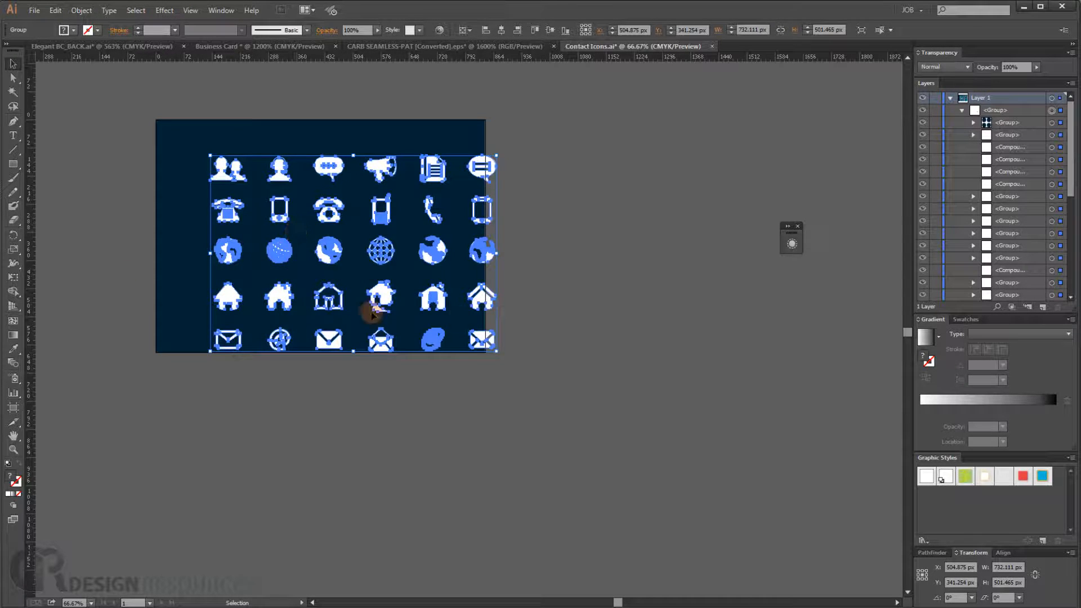
right_click(275, 254)
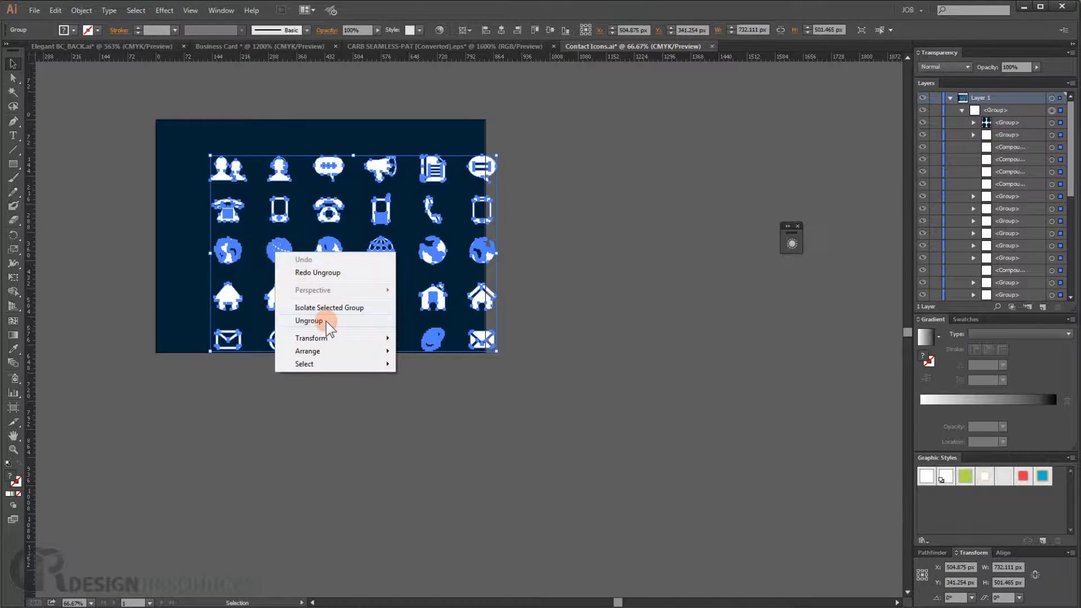
click(308, 321)
click(168, 222)
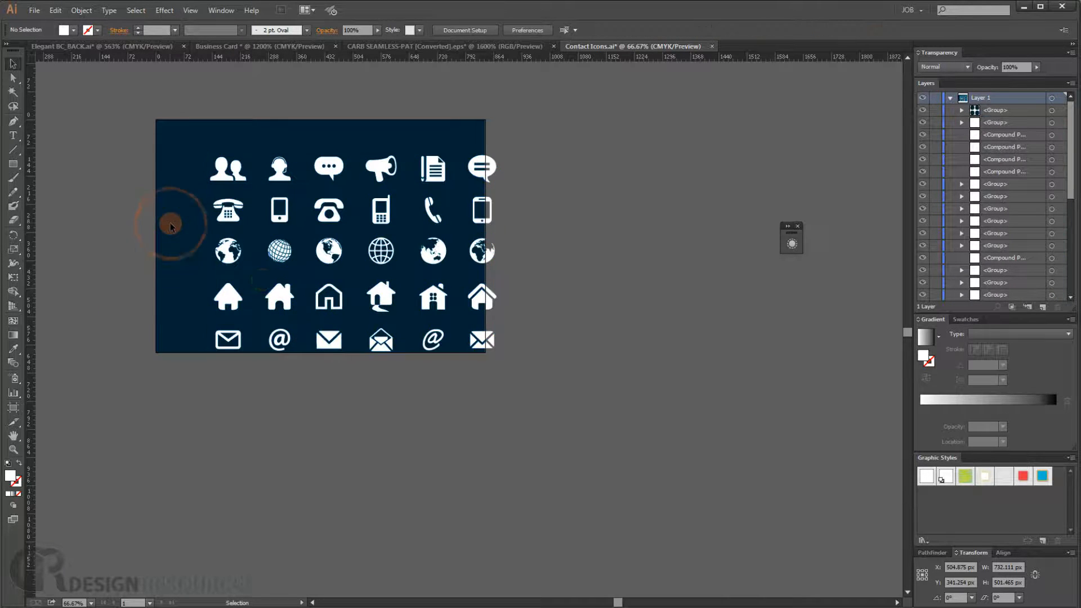
- Copy the second house icon into the business card, scale it to about 0.14 in wide and align it to the guide
click(281, 297)
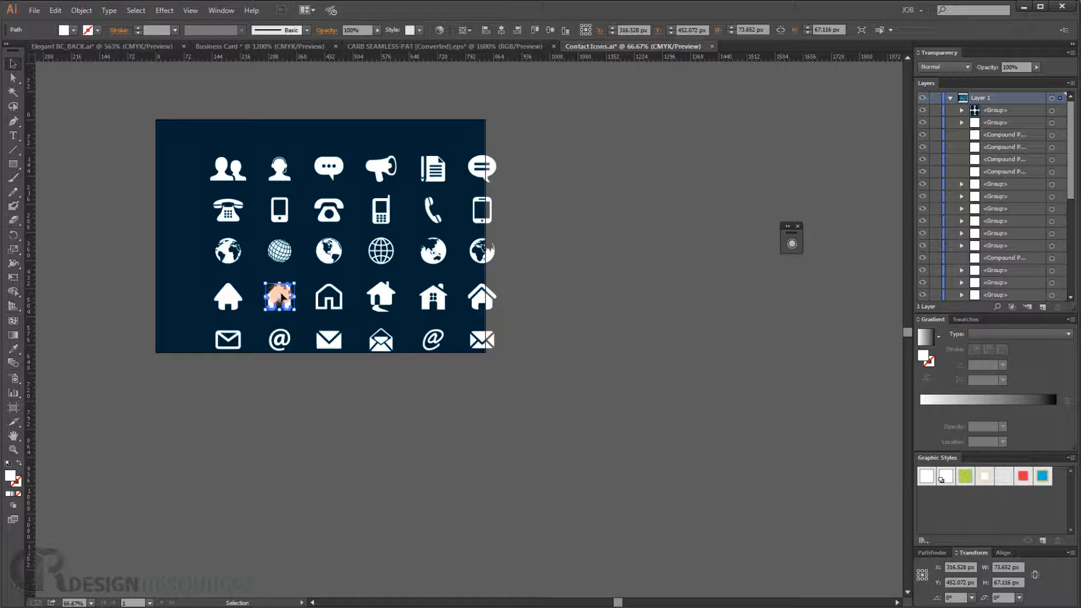
mouse_move(281, 298)
mouse_down()
mouse_move(388, 109)
mouse_move(374, 45)
mouse_move(285, 45)
mouse_move(347, 353)
mouse_up()
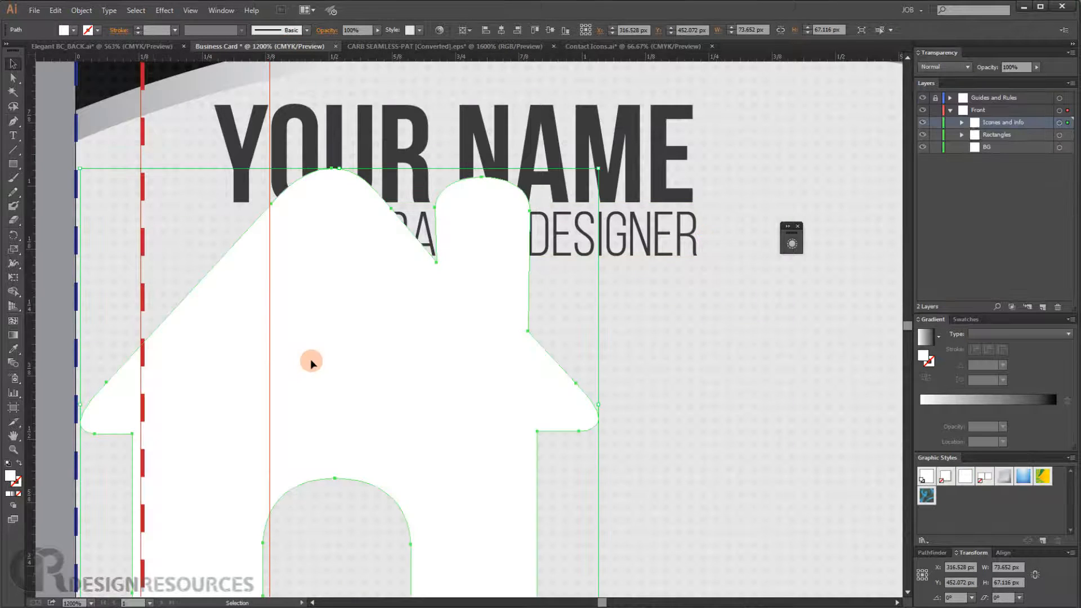
drag(600, 167, 377, 354)
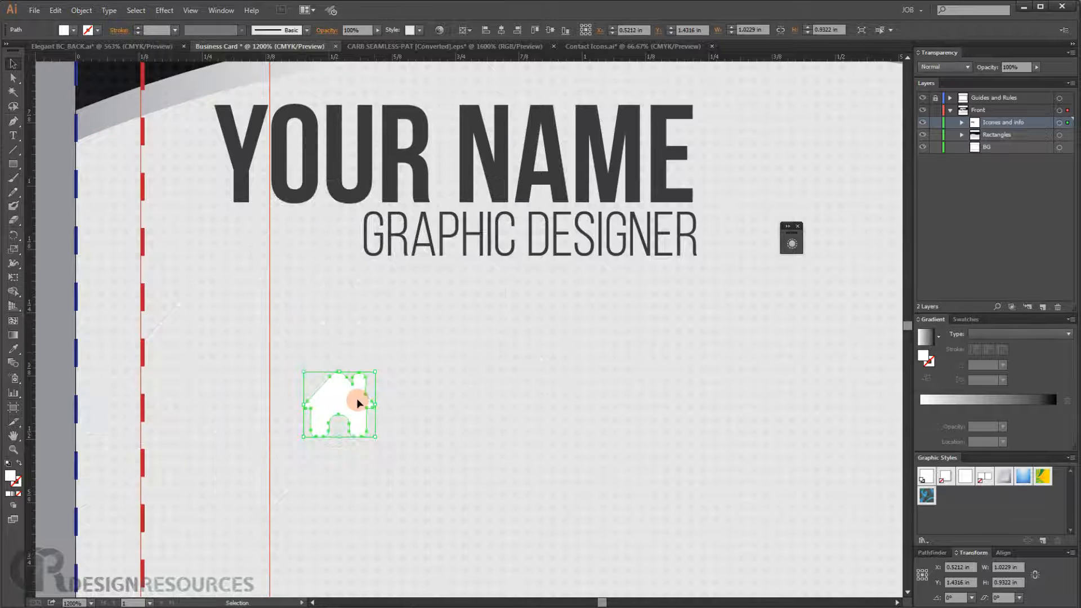
drag(353, 397, 318, 359)
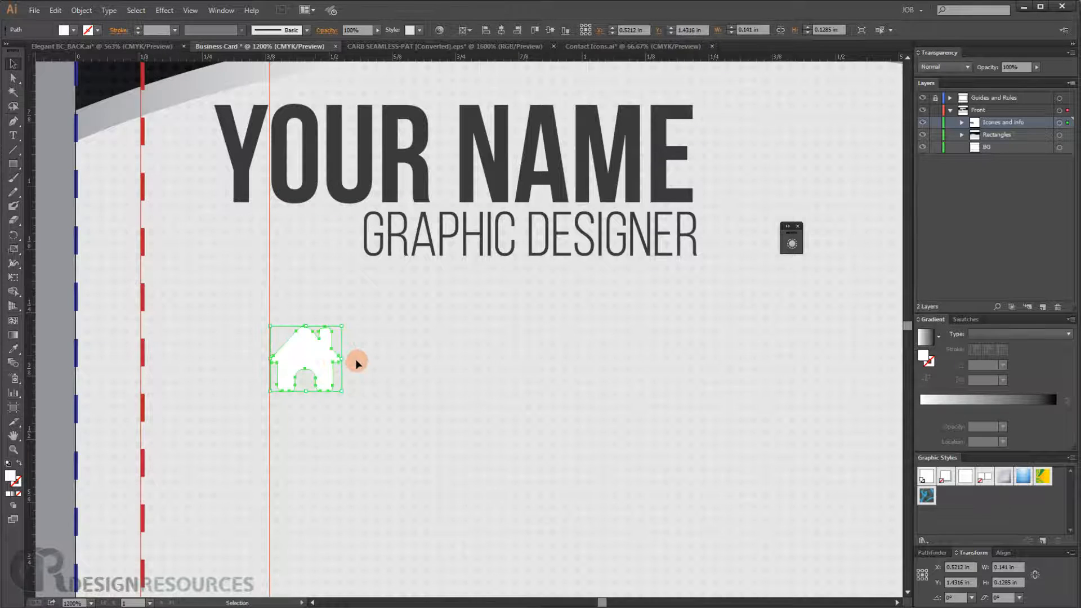
- Set the house icon's fill to a dark gray swatch
click(74, 29)
click(7, 87)
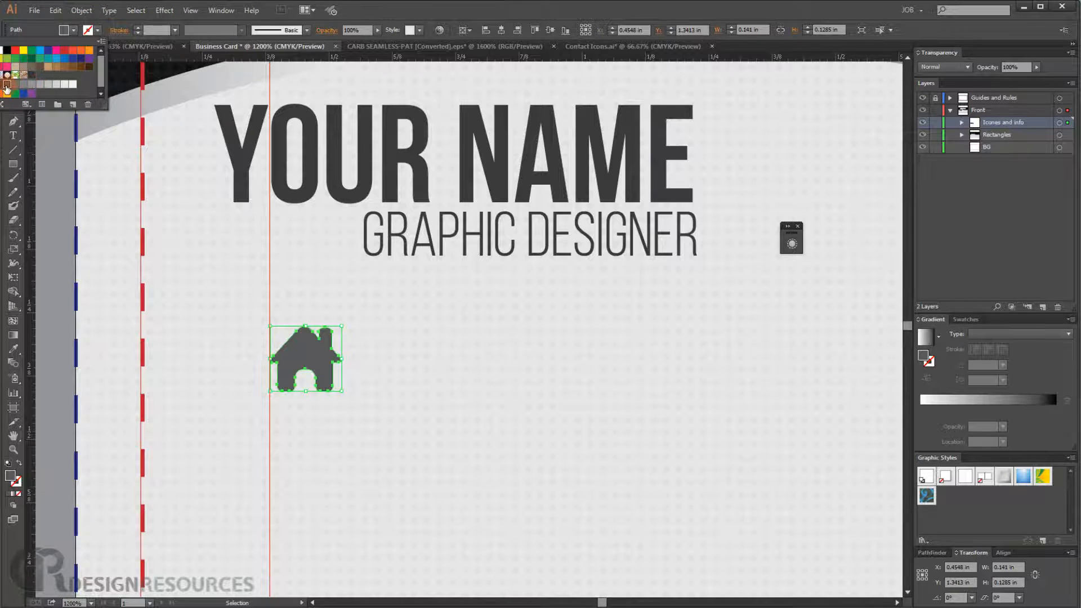
click(5, 86)
click(501, 349)
click(501, 349)
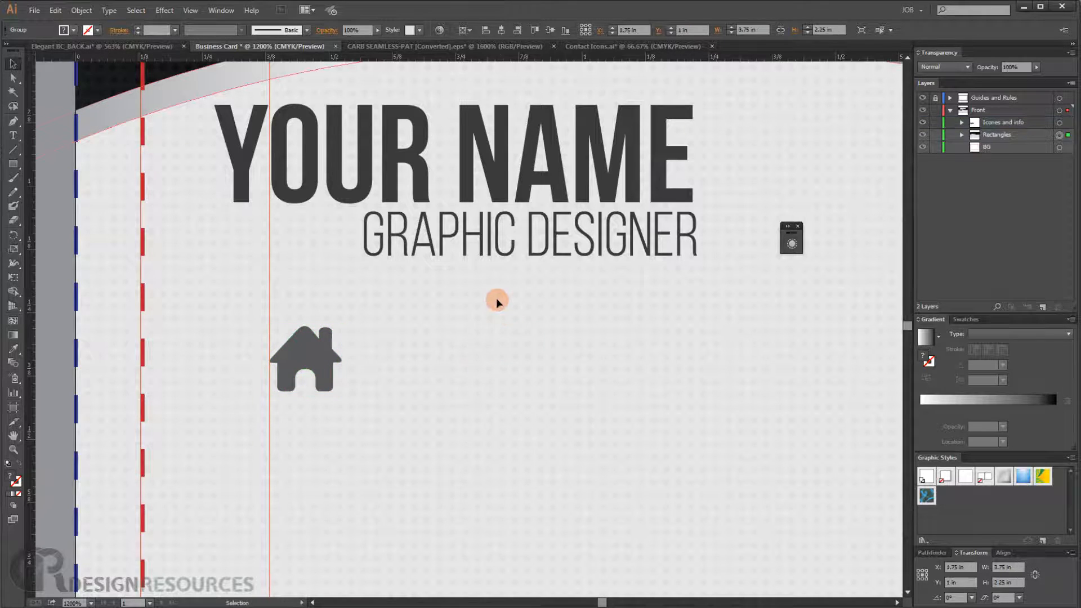
- Bring the handset phone icon from Contact Icons.ai into the business card
scroll(495, 298, down, 2)
scroll(471, 343, up, 2)
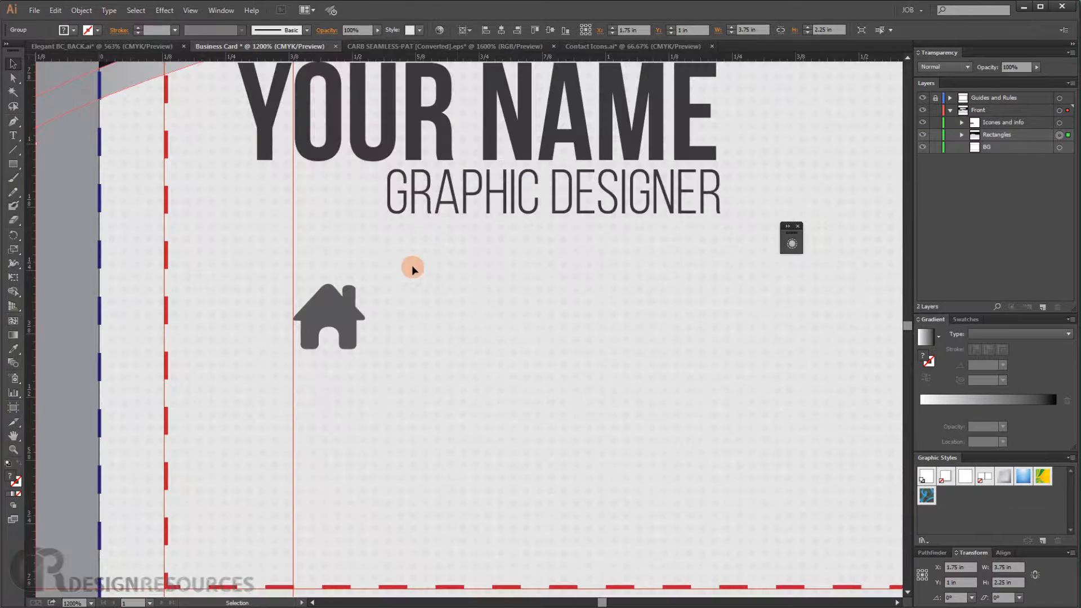
click(630, 45)
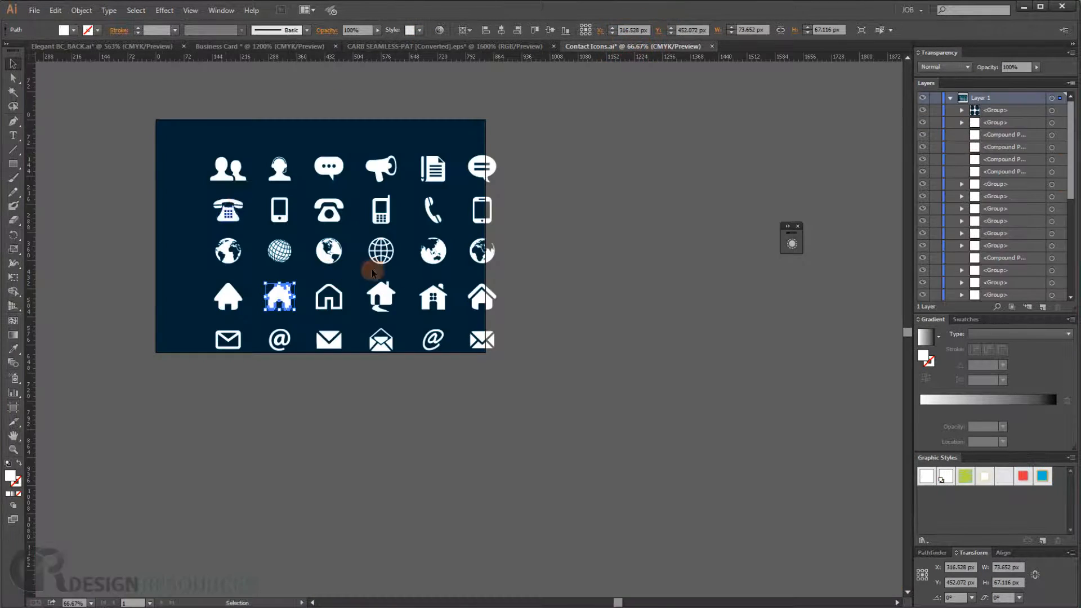
click(428, 214)
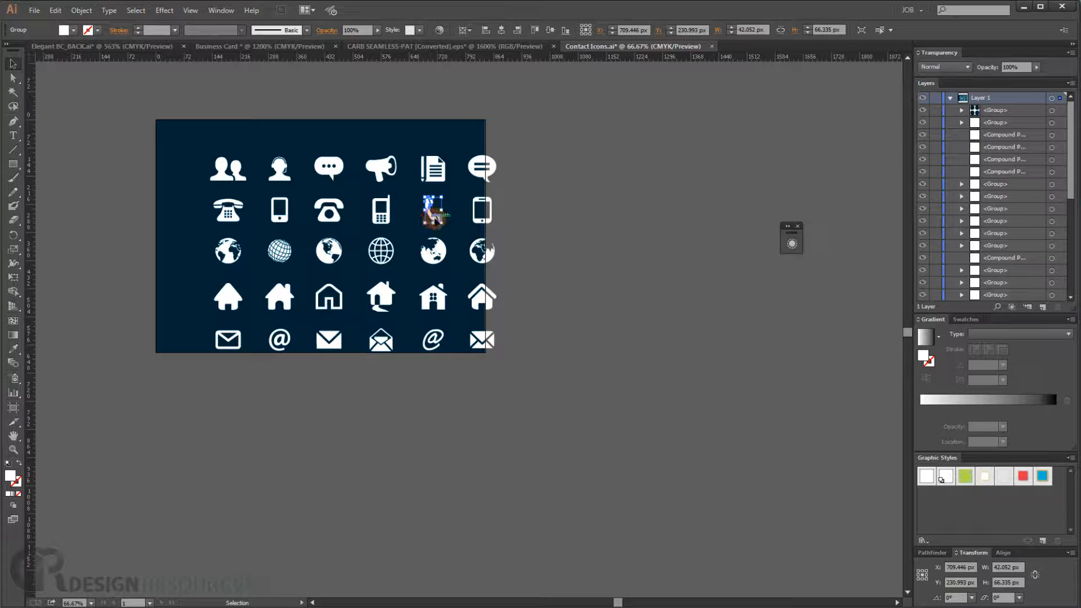
drag(434, 220, 336, 437)
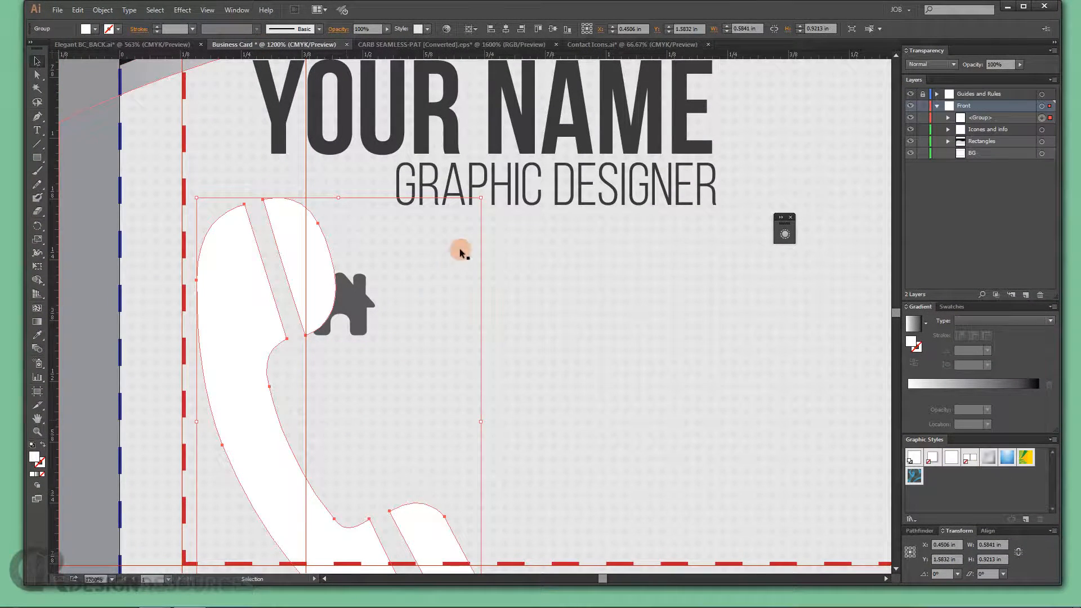
- Scale the handset phone icon down below the house icon and give it a dark gray fill
drag(481, 198, 367, 377)
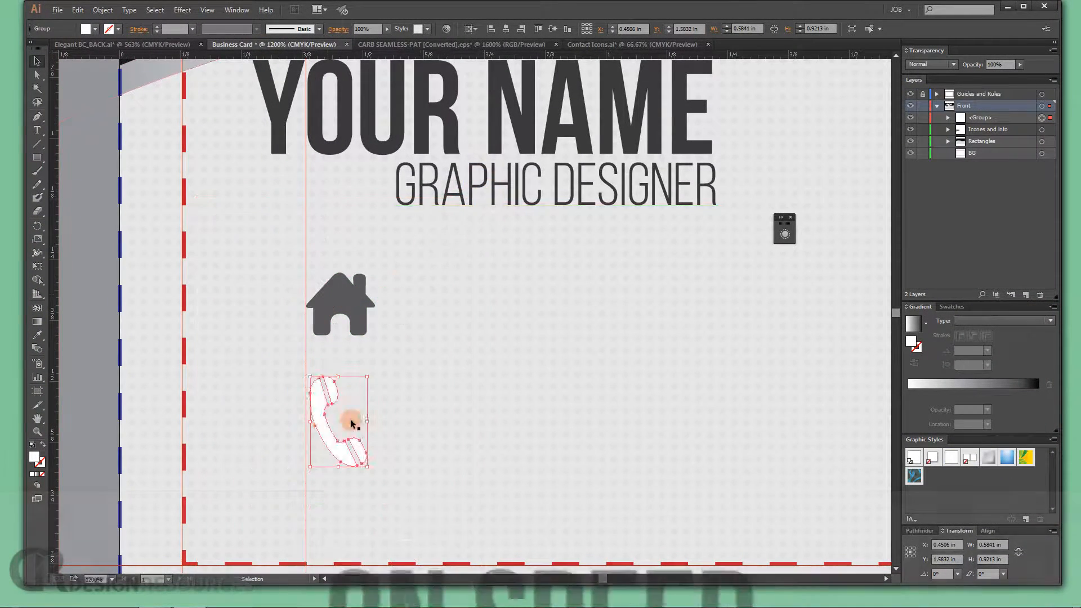
drag(326, 438, 325, 421)
drag(369, 450, 365, 448)
drag(330, 408, 321, 417)
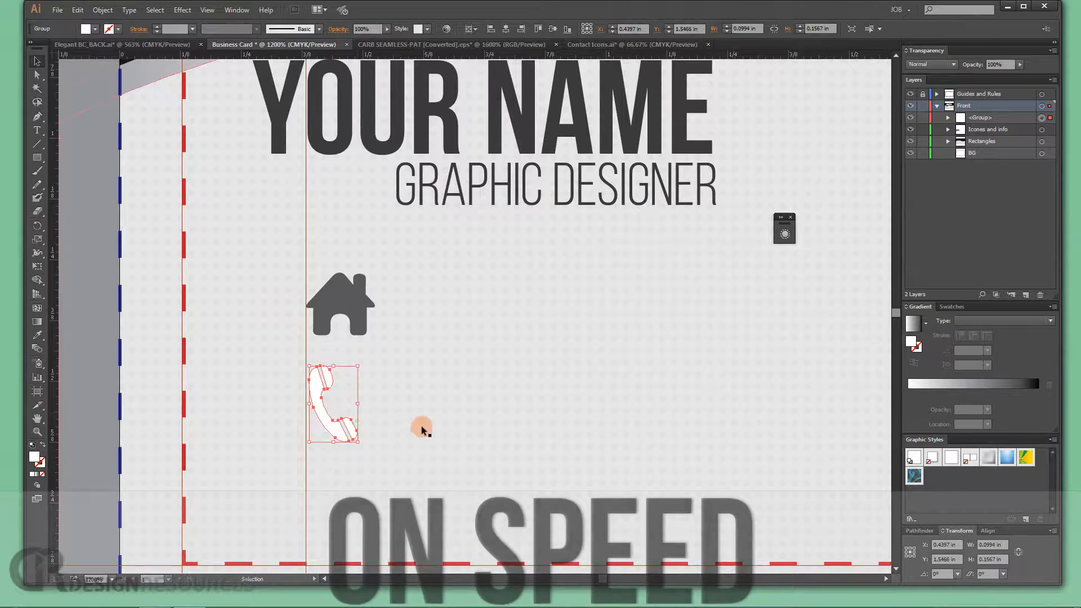
click(423, 423)
click(320, 401)
click(95, 29)
click(47, 88)
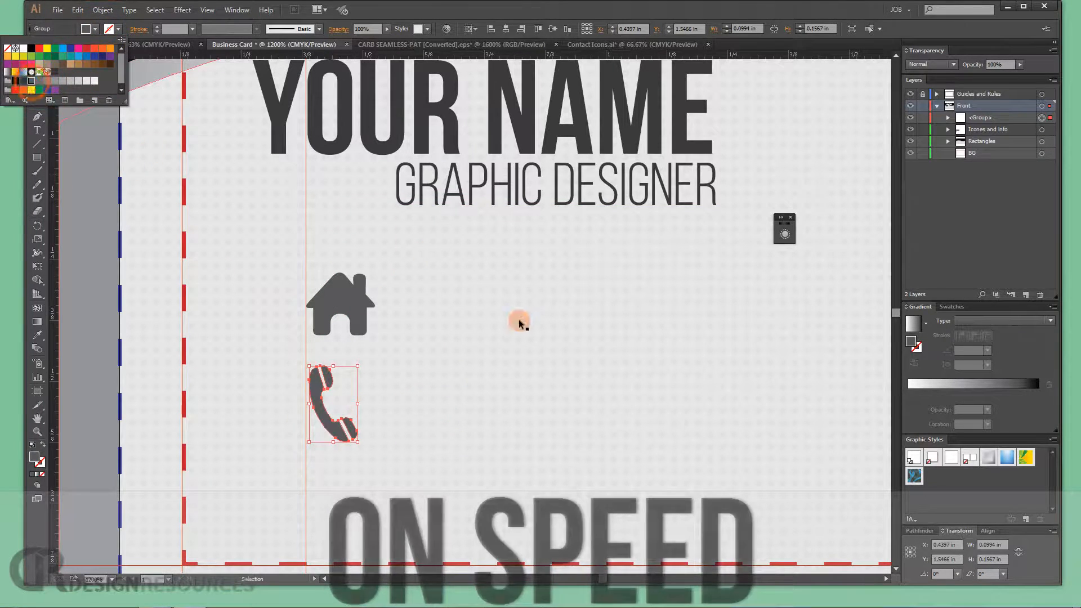
- Bring the classic telephone icon from Contact Icons.ai into the business card and delete the handset icon
double_click(518, 320)
double_click(93, 202)
click(594, 45)
click(343, 226)
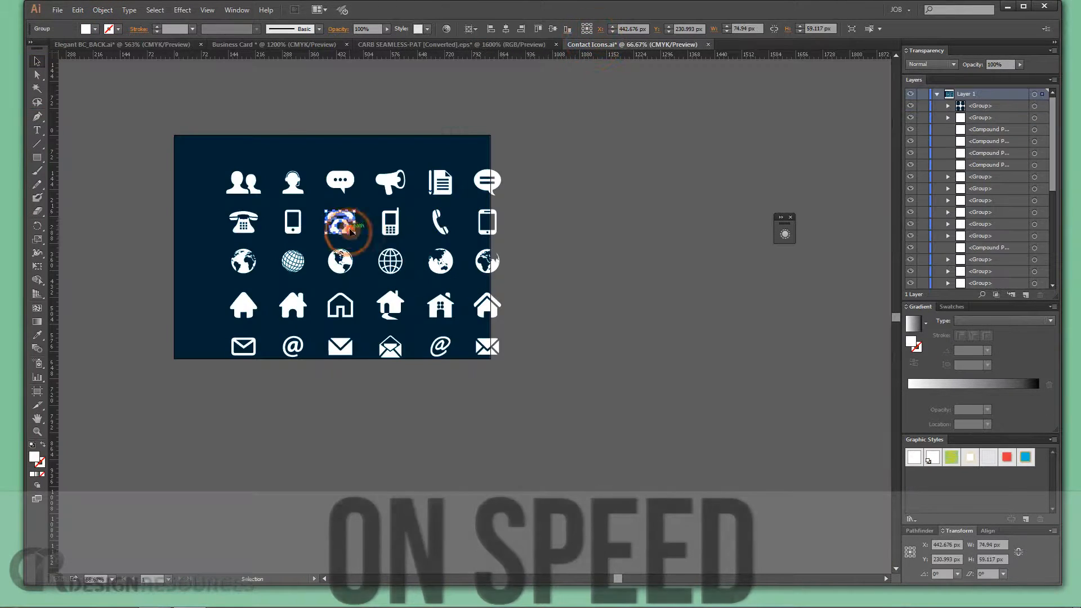
drag(346, 227, 340, 389)
drag(336, 403, 742, 389)
click(340, 434)
key(Delete)
click(507, 166)
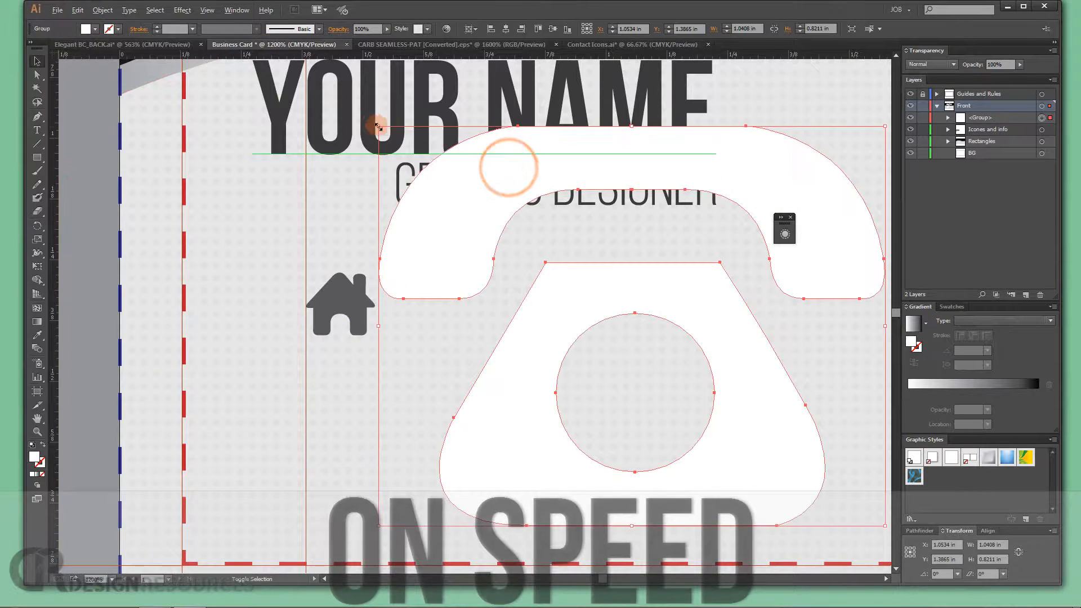
- Scale the telephone icon down below the house icon and set its fill to the dark gray swatch
drag(377, 126, 557, 304)
drag(616, 355, 376, 433)
click(95, 29)
click(46, 82)
double_click(547, 343)
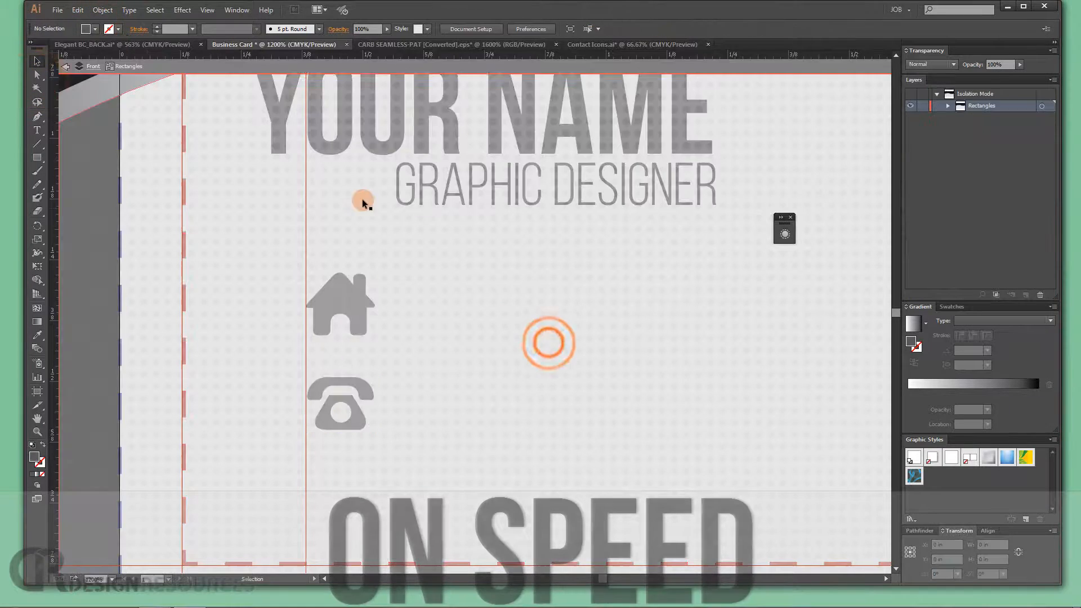
double_click(93, 191)
- Copy the envelope icon from Contact Icons.ai below the telephone, scale it to about 0.13 in wide and fill it dark gray
click(588, 44)
drag(344, 372, 225, 338)
drag(418, 193, 230, 347)
drag(229, 350, 361, 509)
click(95, 29)
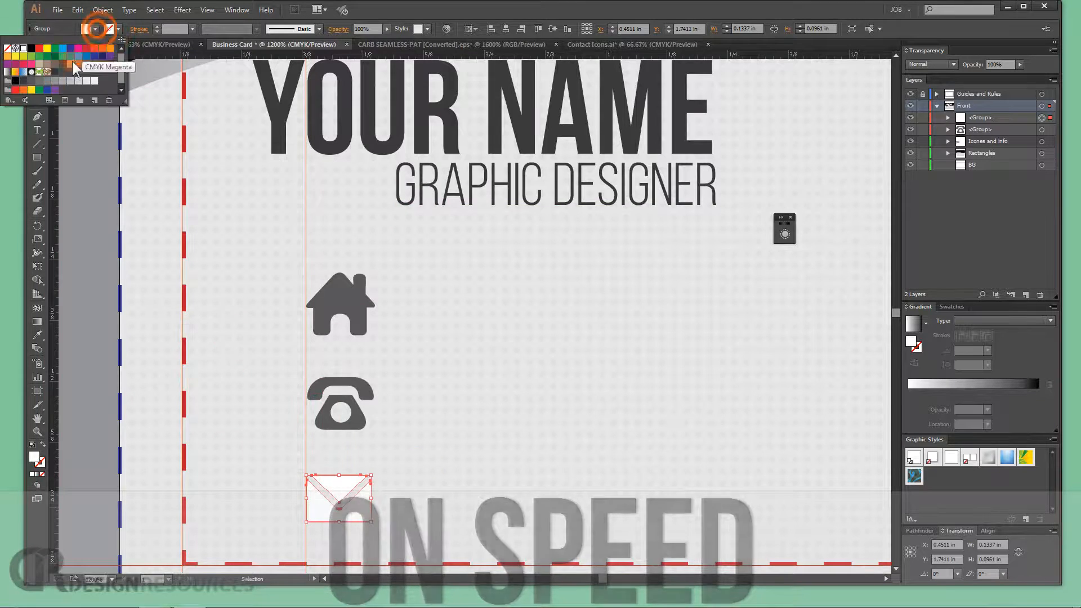
click(40, 80)
- Copy the globe icon from Contact Icons.ai below the envelope, scale it to about 0.12 in wide and fill it dark gray
click(588, 45)
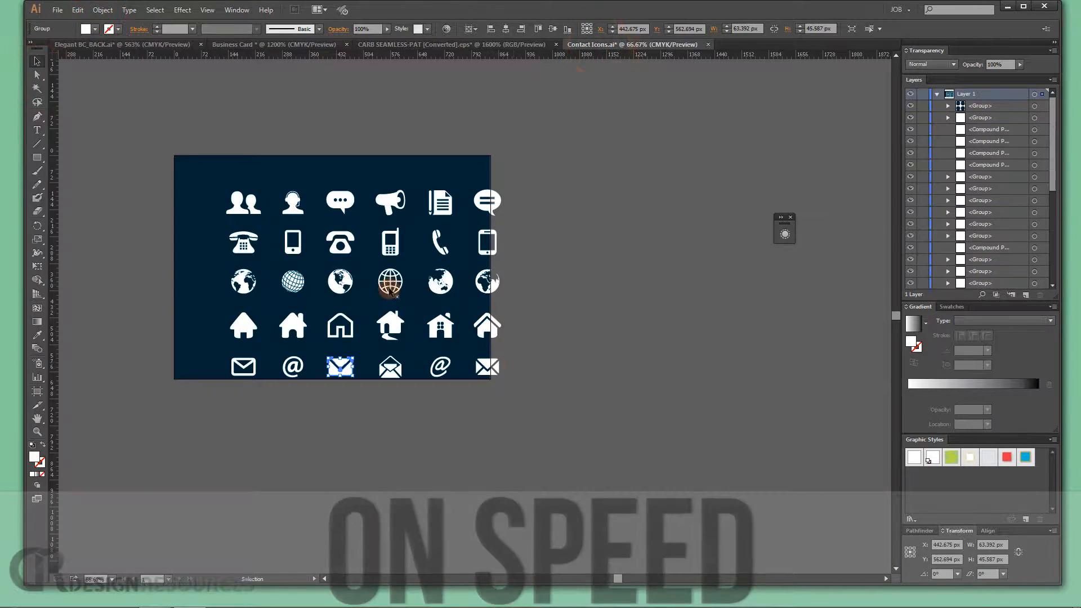
click(293, 284)
drag(294, 284, 411, 461)
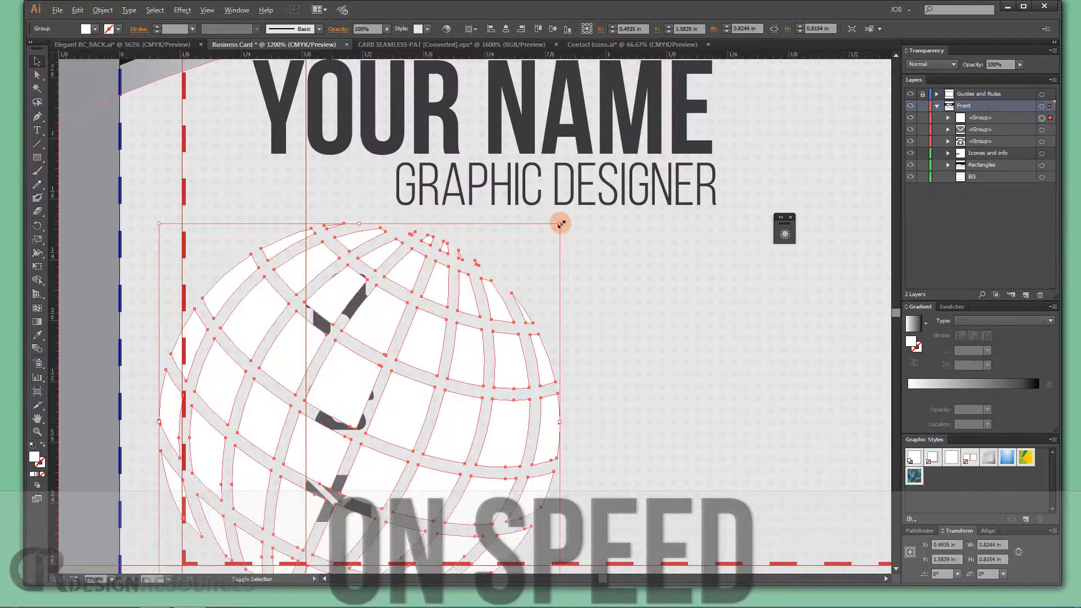
drag(560, 221, 388, 360)
drag(409, 410, 470, 266)
drag(441, 283, 428, 418)
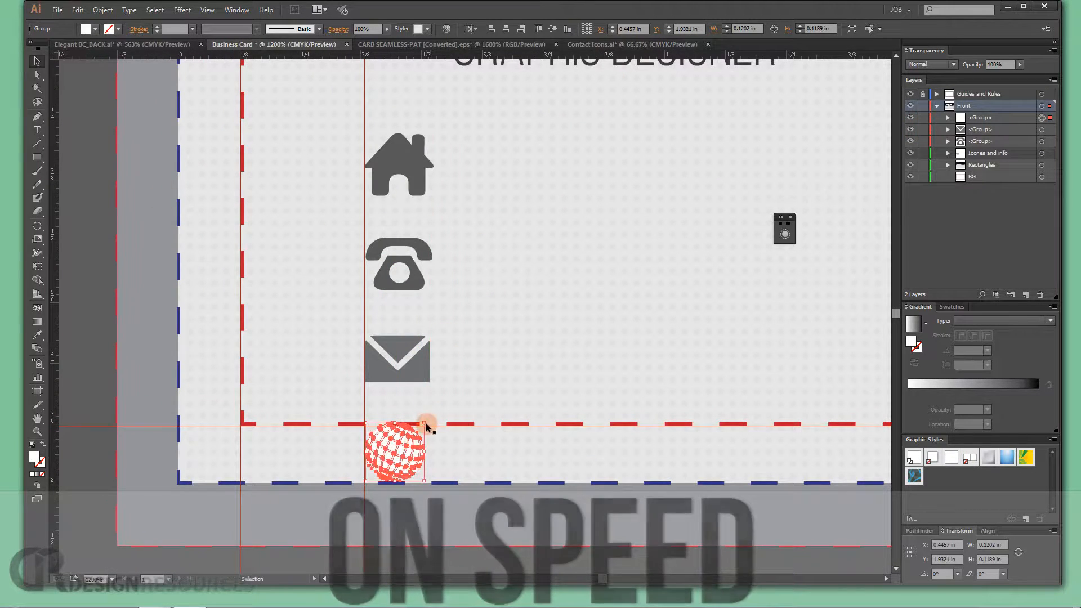
click(94, 29)
click(540, 253)
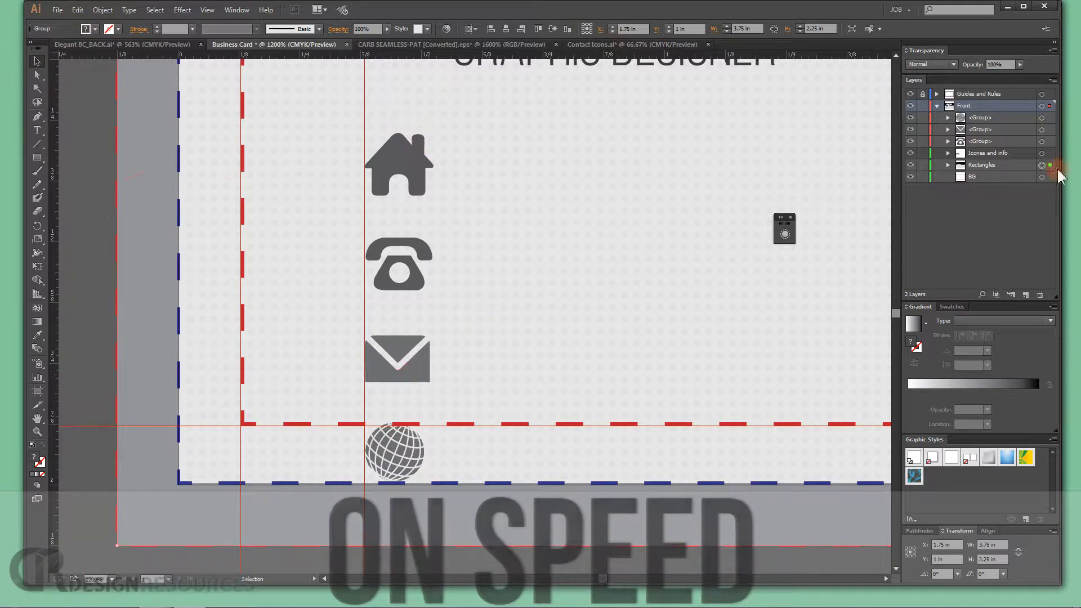
- Select all four icons and move them up together as a column directly beneath the name and title
click(1041, 118)
shift+click(1042, 130)
shift+click(1042, 141)
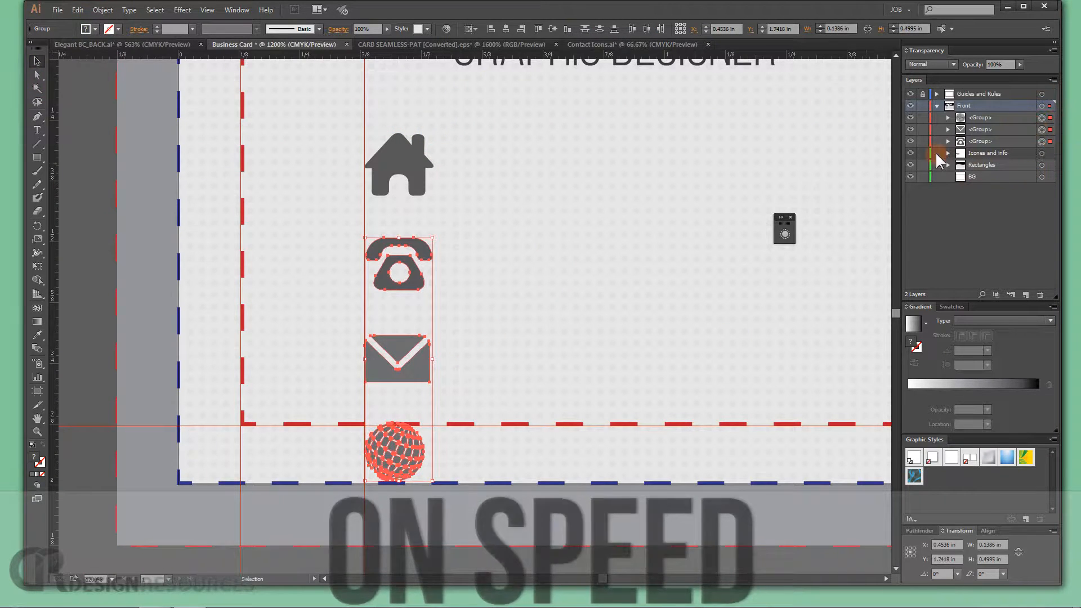
click(411, 155)
click(417, 272)
shift+click(416, 184)
shift+click(411, 349)
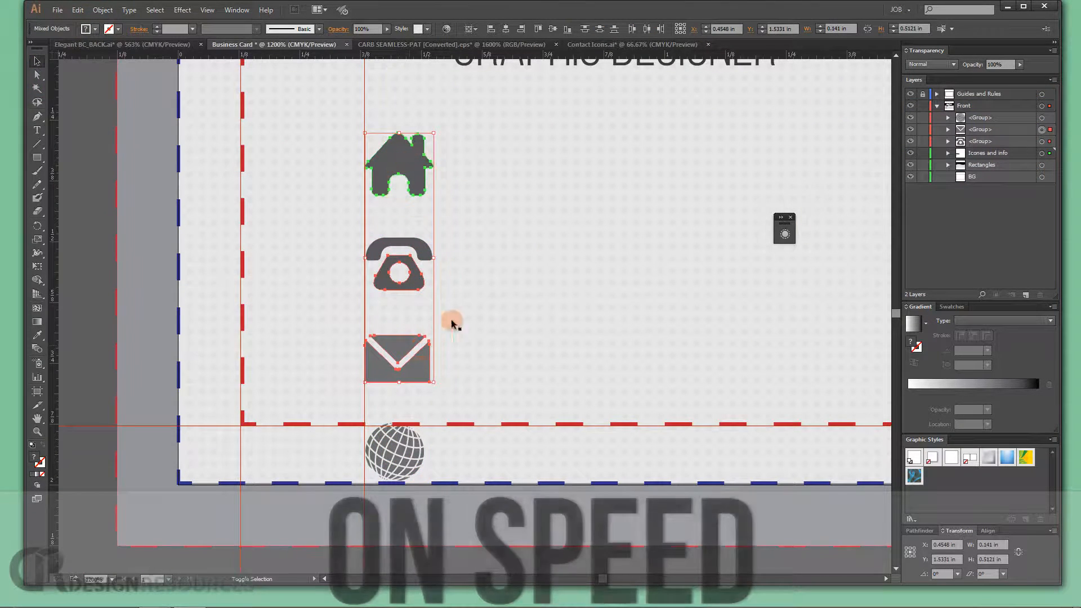
shift+click(412, 449)
drag(413, 376, 407, 302)
scroll(410, 307, down, 2)
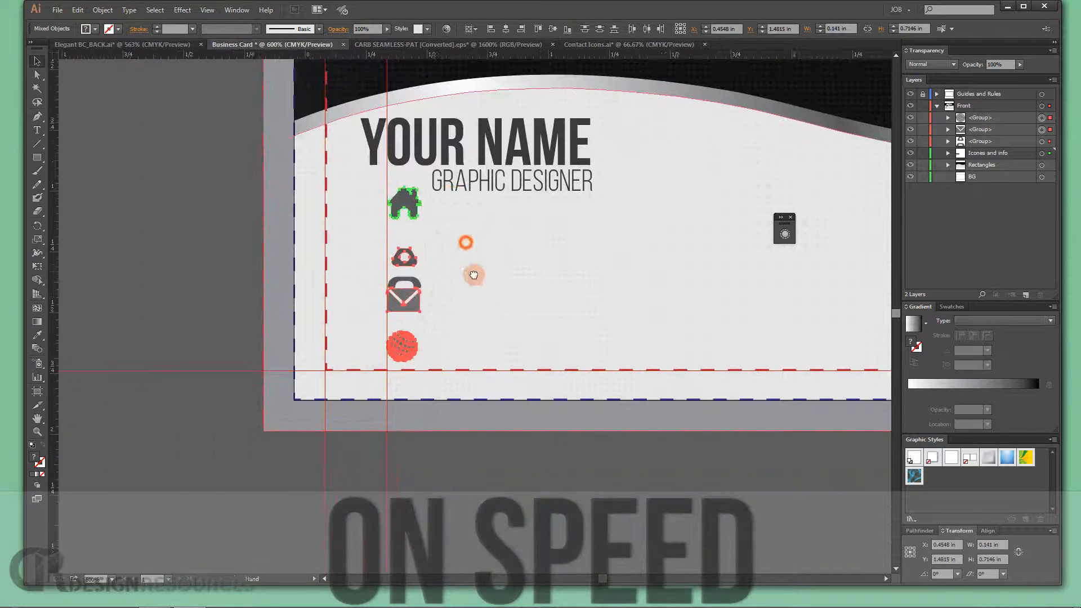
scroll(468, 264, up, 2)
key(ctrl+z)
shift+click(412, 368)
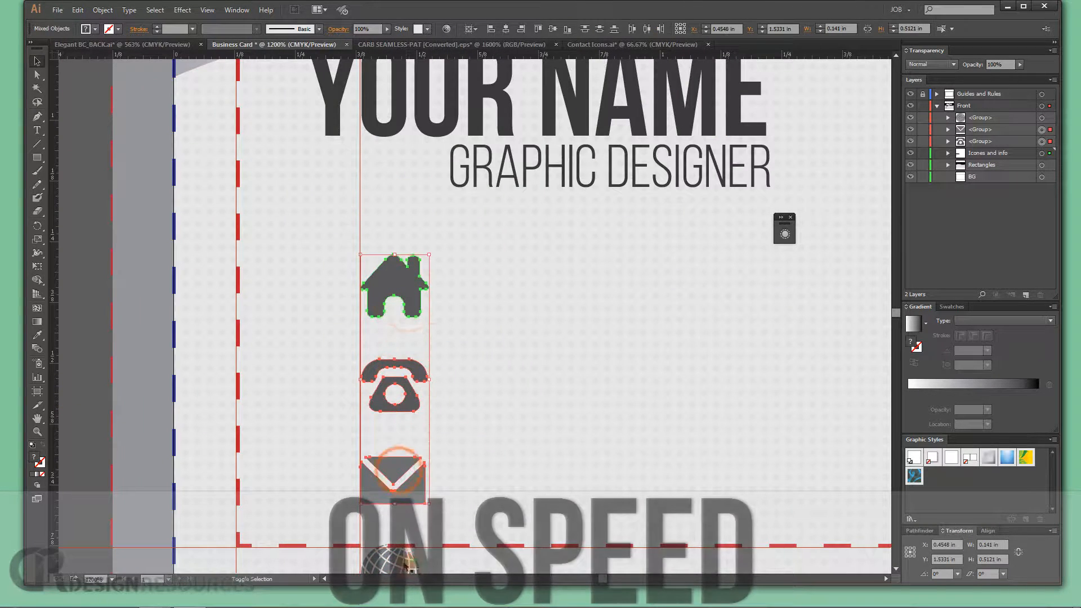
drag(429, 265, 431, 203)
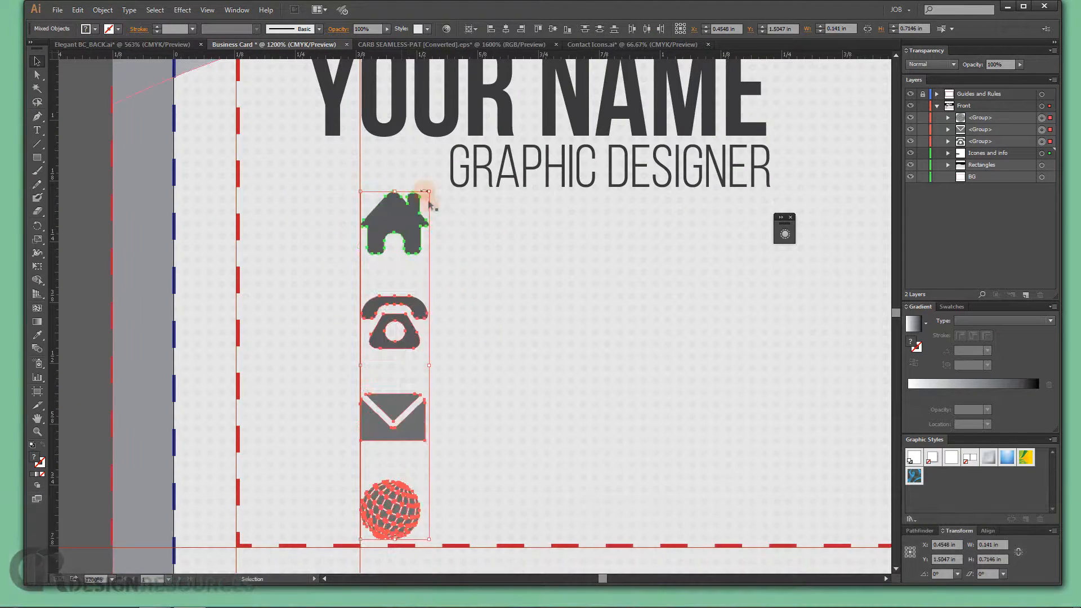
drag(536, 159, 538, 258)
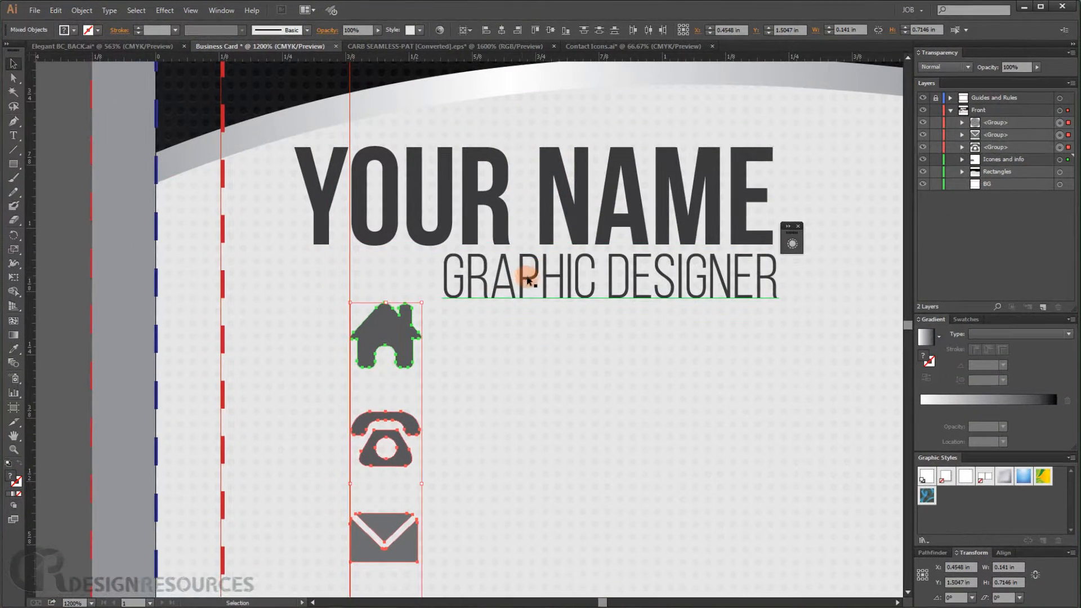
- Scale the name and title text block slightly smaller
click(523, 280)
shift+click(503, 219)
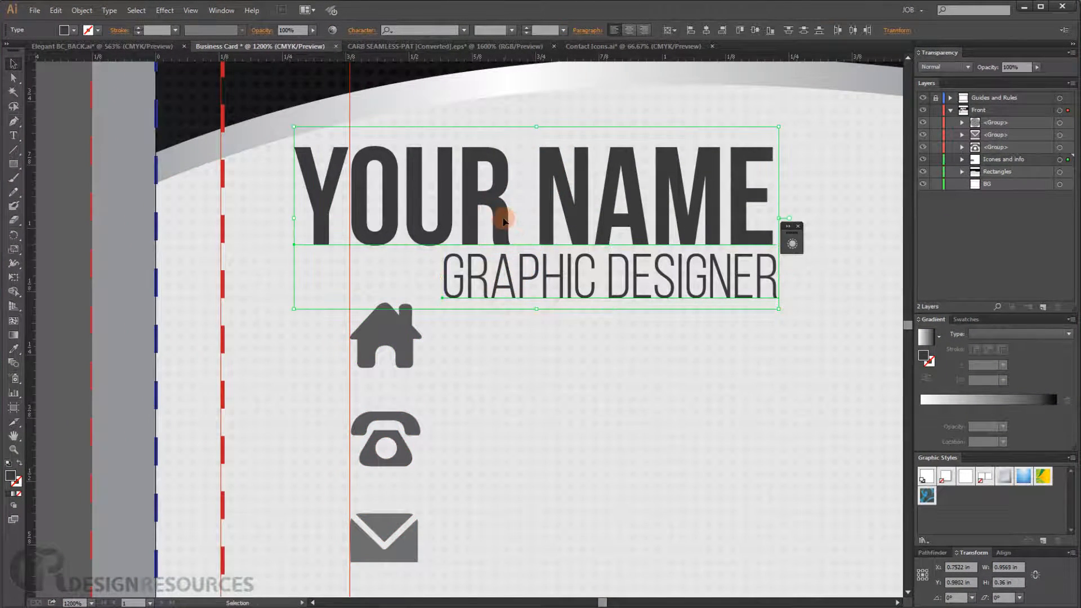
drag(503, 219, 505, 214)
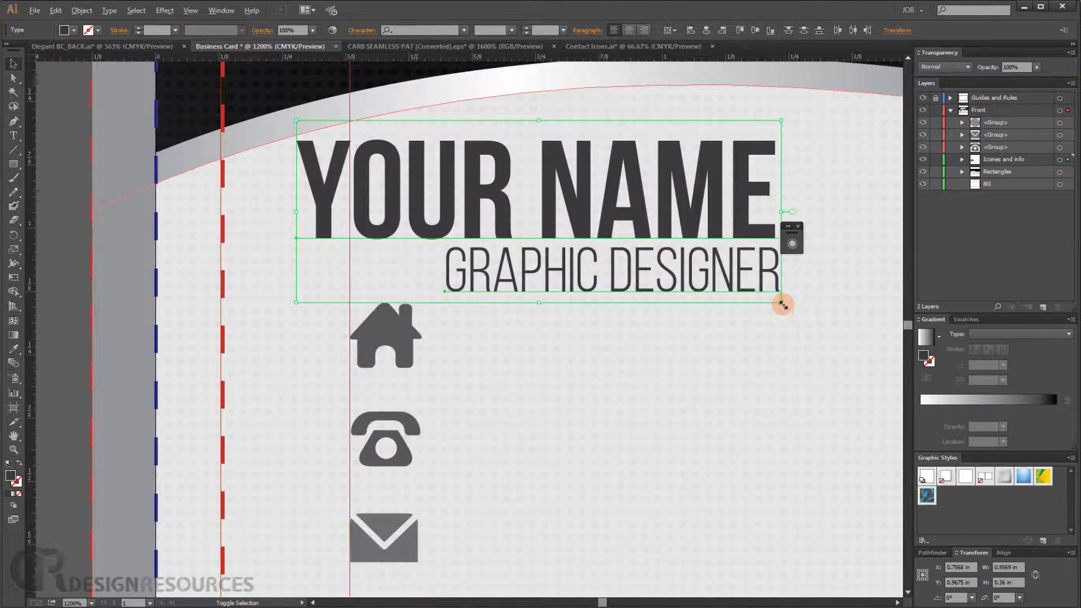
drag(780, 303, 764, 296)
drag(480, 217, 466, 214)
drag(532, 302, 532, 302)
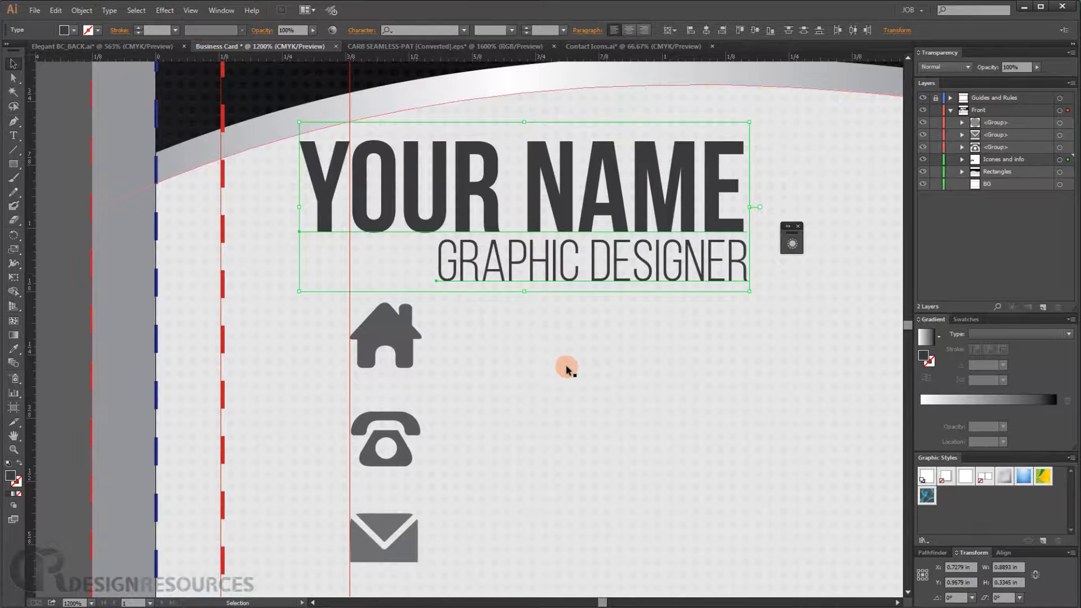
click(566, 365)
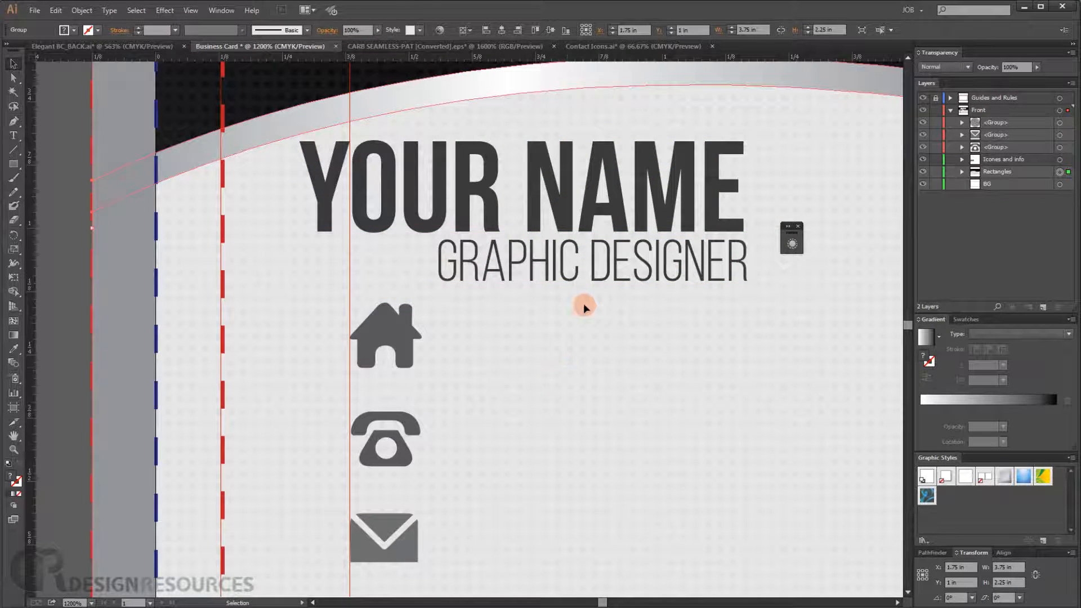
- Adjust the icons' vertical spacing and enlarge the telephone icon slightly
key(ctrl+0)
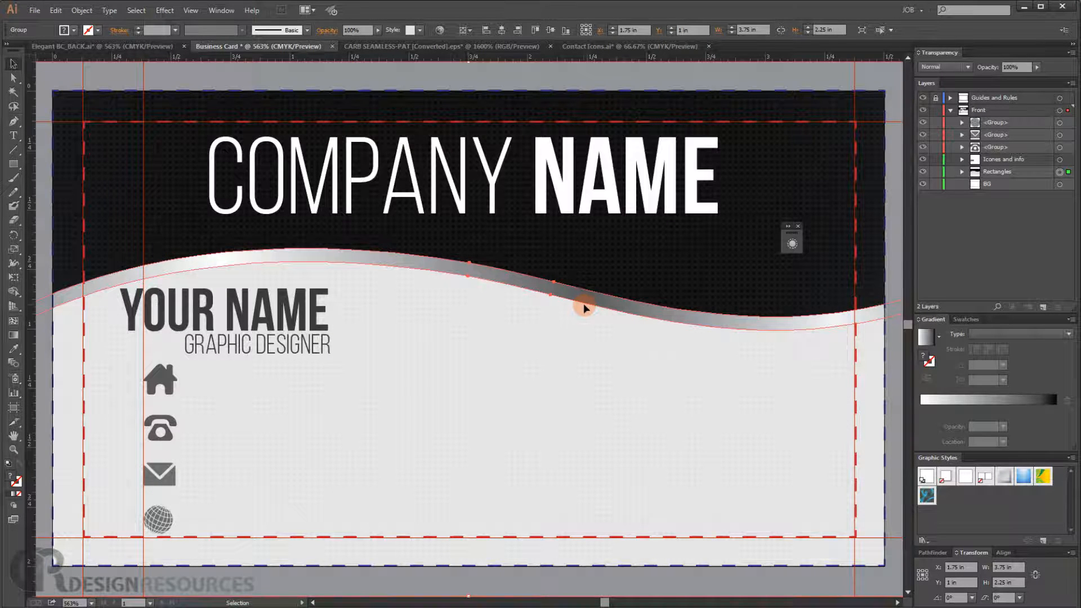
scroll(129, 483, up, 2)
drag(223, 458, 357, 240)
scroll(264, 362, up, 2)
drag(268, 356, 267, 366)
drag(250, 233, 255, 254)
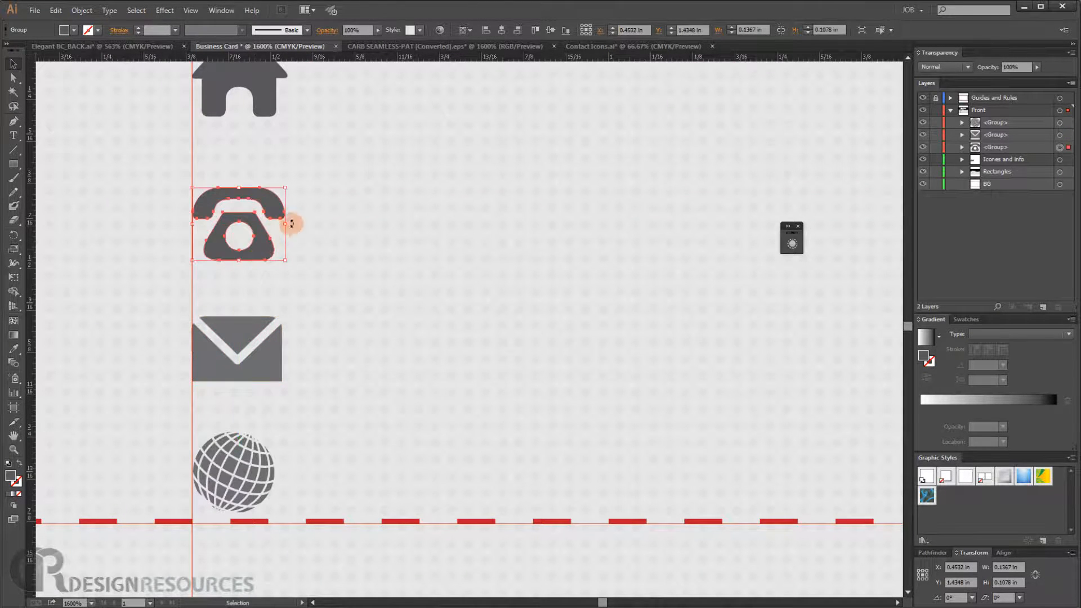
drag(304, 214, 310, 277)
drag(267, 155, 269, 169)
click(412, 214)
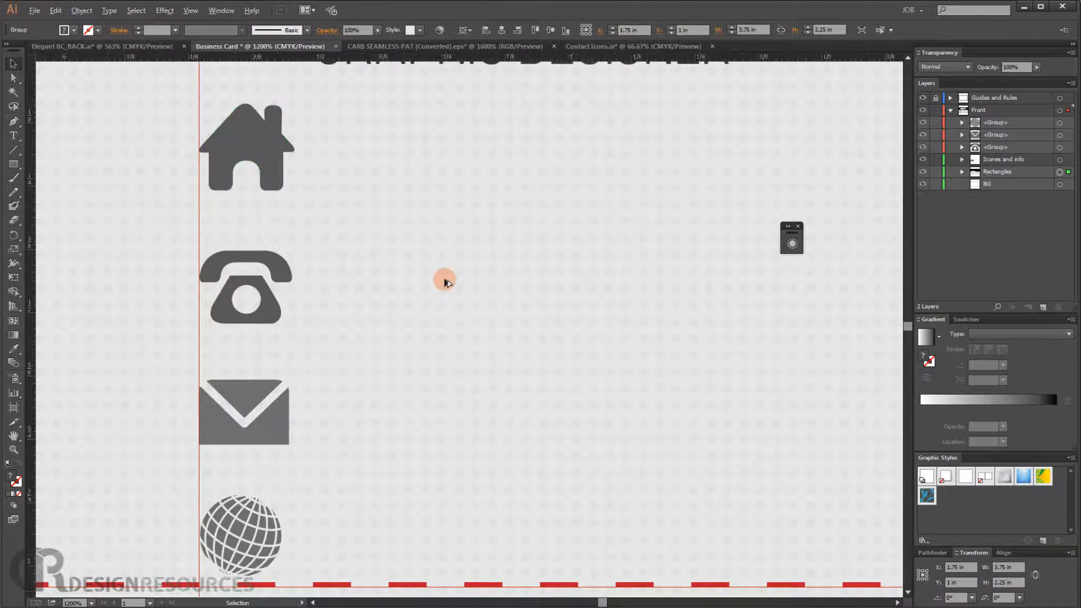
- Duplicate the GRAPHIC DESIGNER text and place the copy beside the house icon
scroll(444, 277, down, 4)
drag(516, 304, 447, 343)
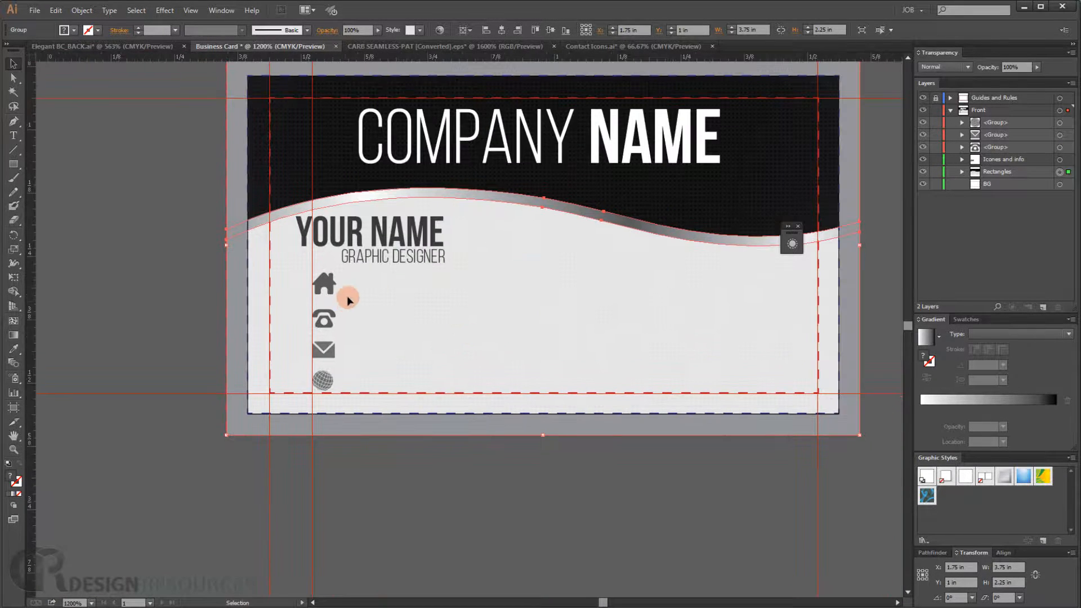
scroll(345, 298, up, 3)
scroll(433, 256, right, 1)
click(353, 148)
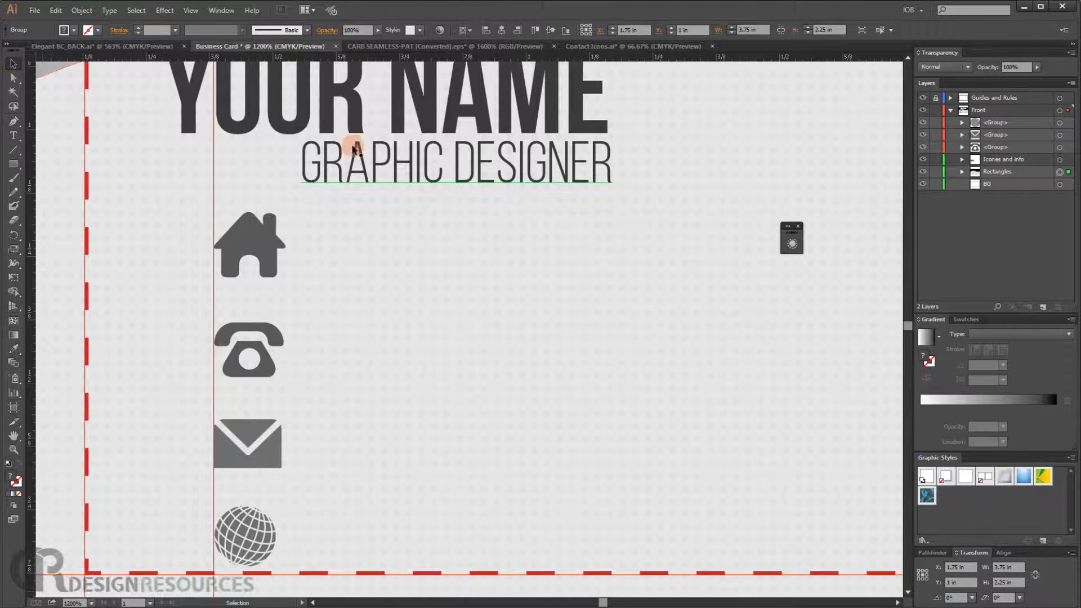
drag(339, 160, 338, 253)
triple_click(338, 256)
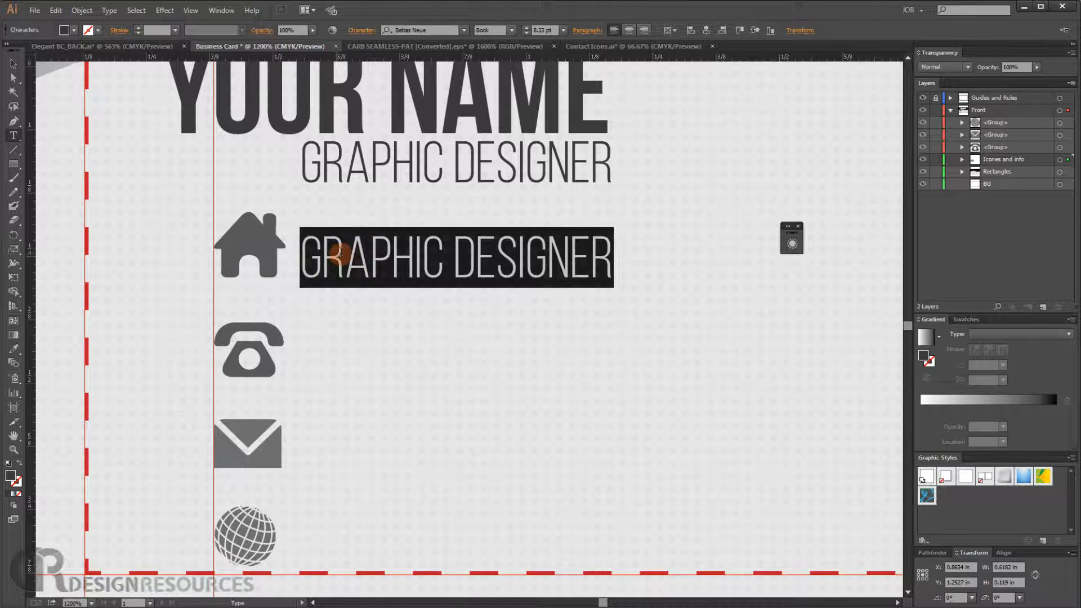
click(14, 62)
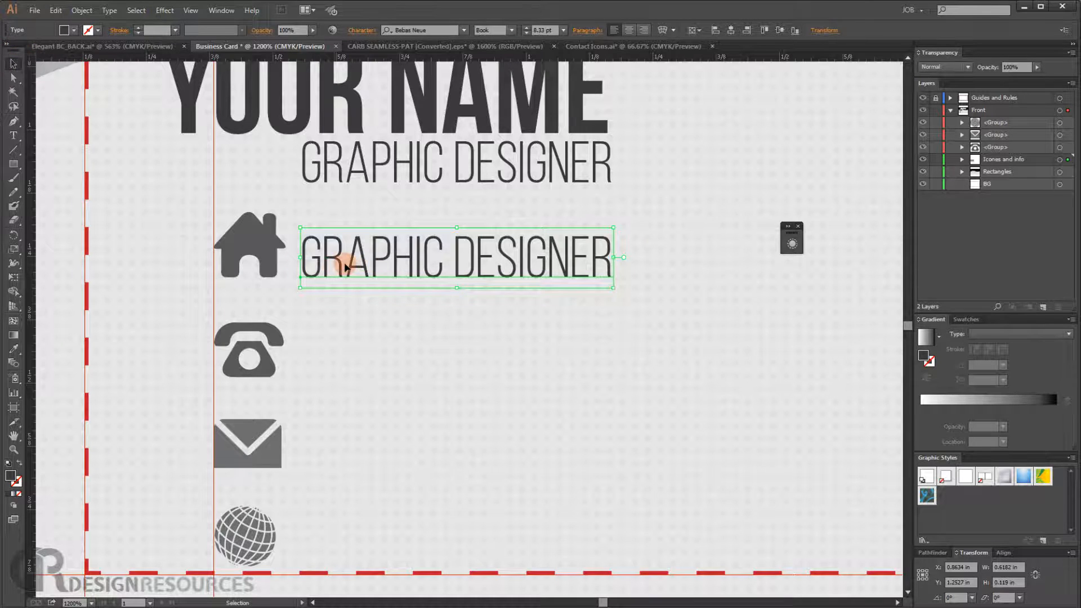
drag(342, 269, 385, 269)
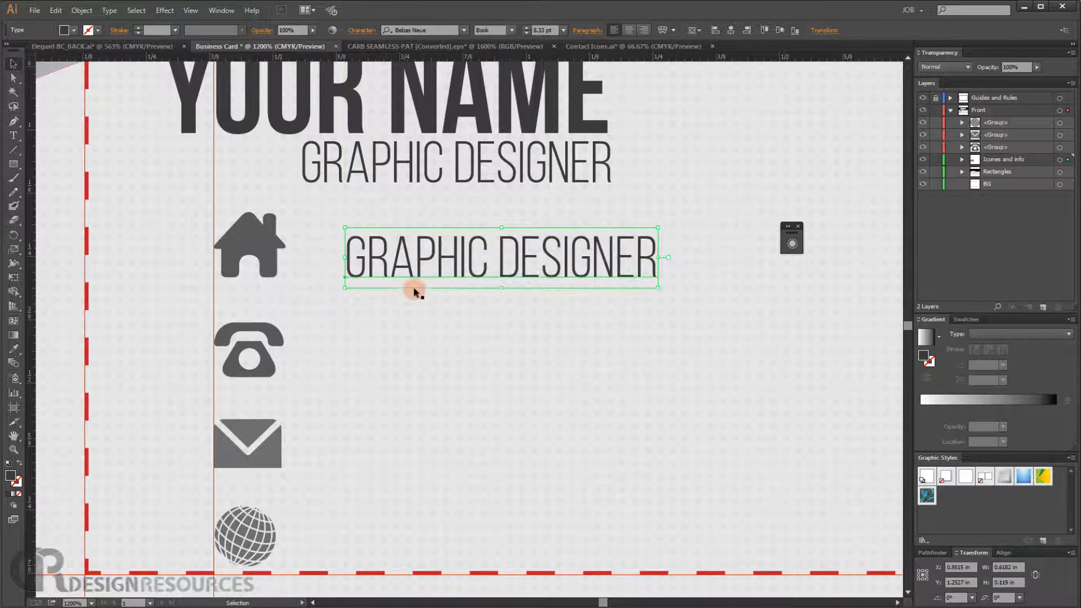
- Replace the copied text with the placeholder address, starting with 'YOUR ST'
triple_click(417, 259)
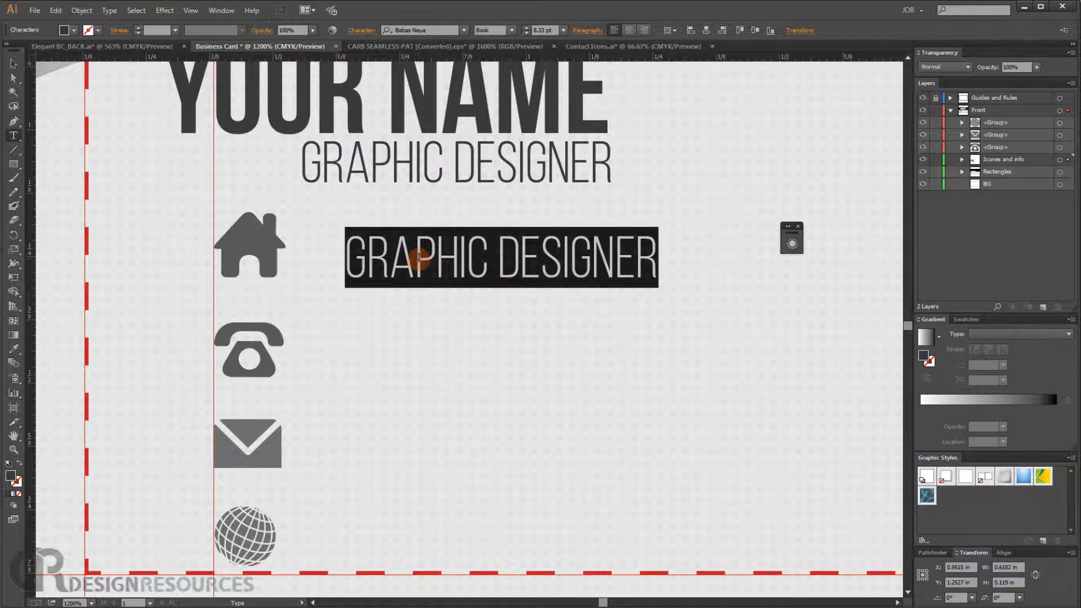
text(YOU)
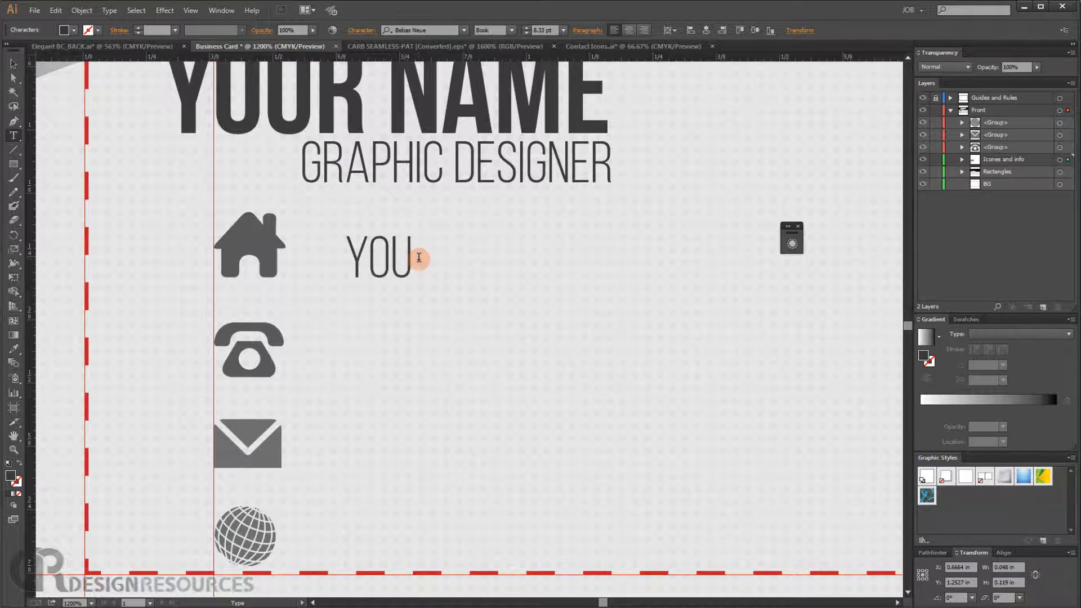
text(R A)
key(BackSpace)
text(STREET ADRESS, CITY, COUNTRY)
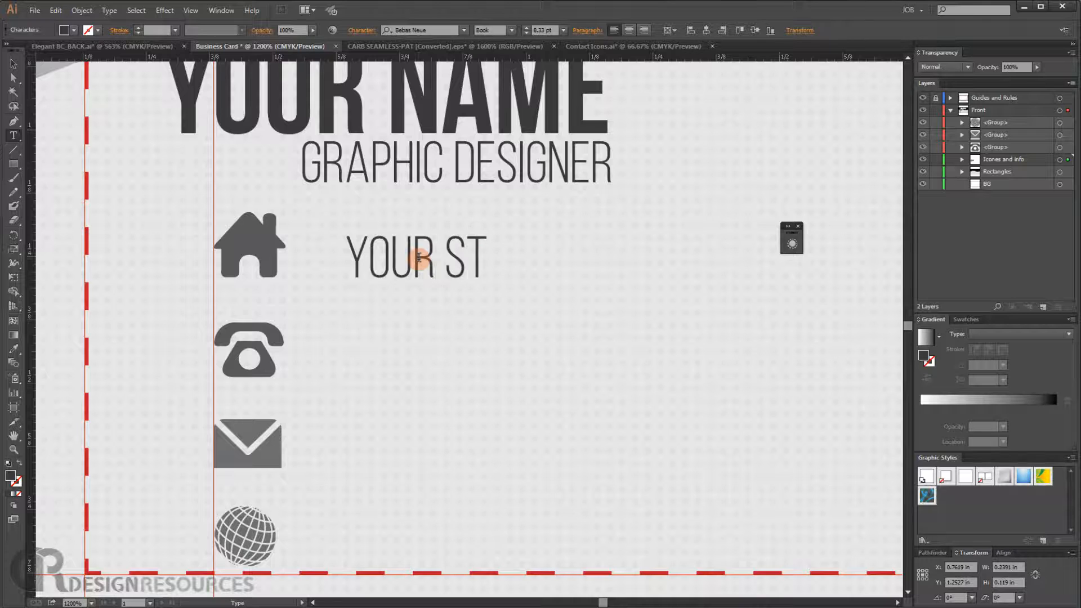
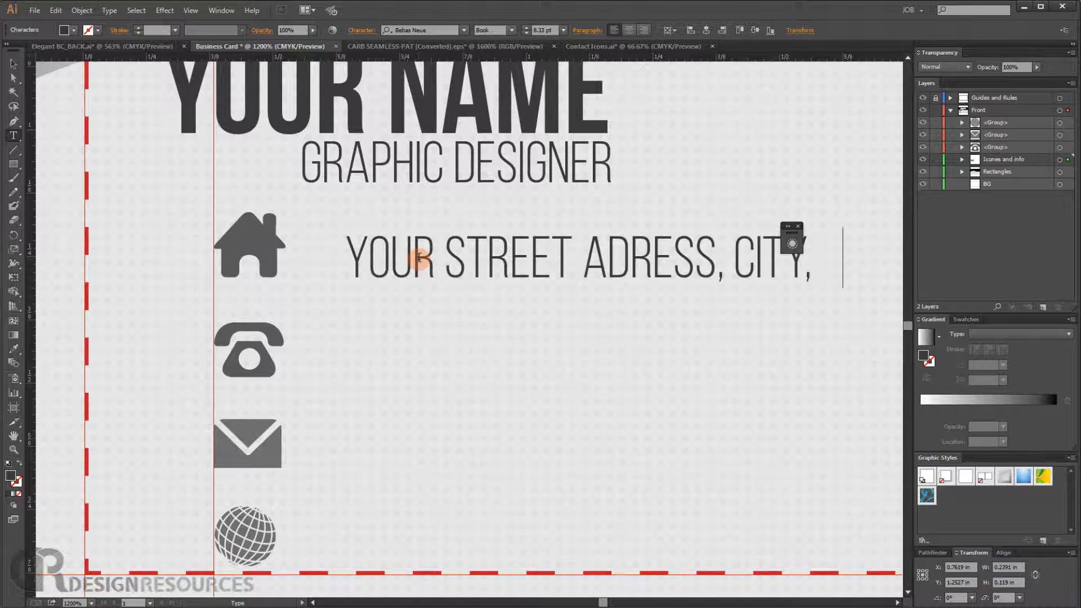
- Finish the address line as 'YOUR STREET ADRESS, CITY, COUNTRY' and set its font style to Bold
text(UNTRU)
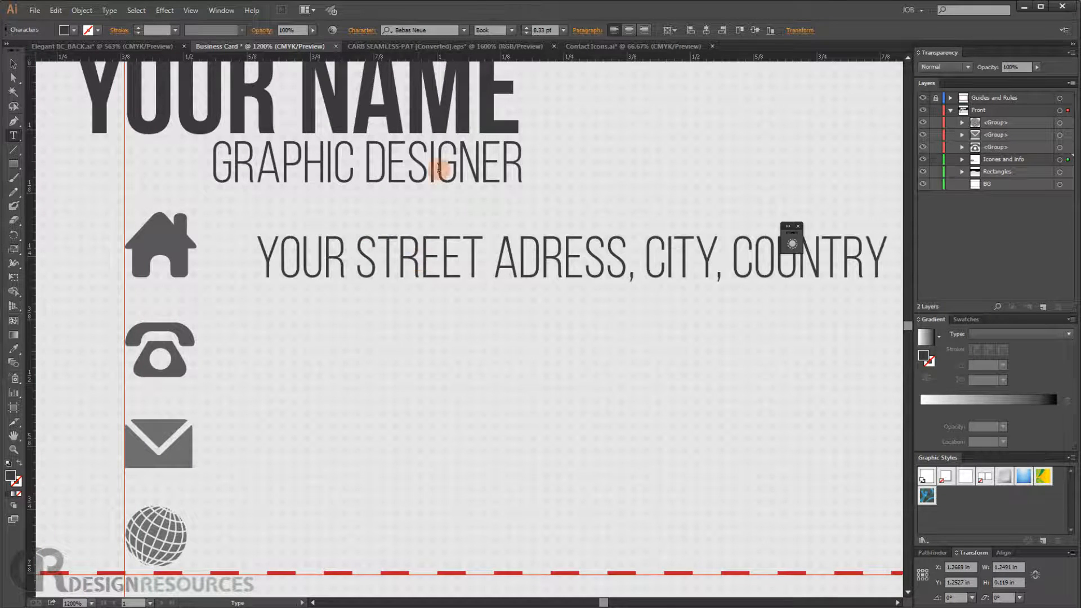
triple_click(346, 269)
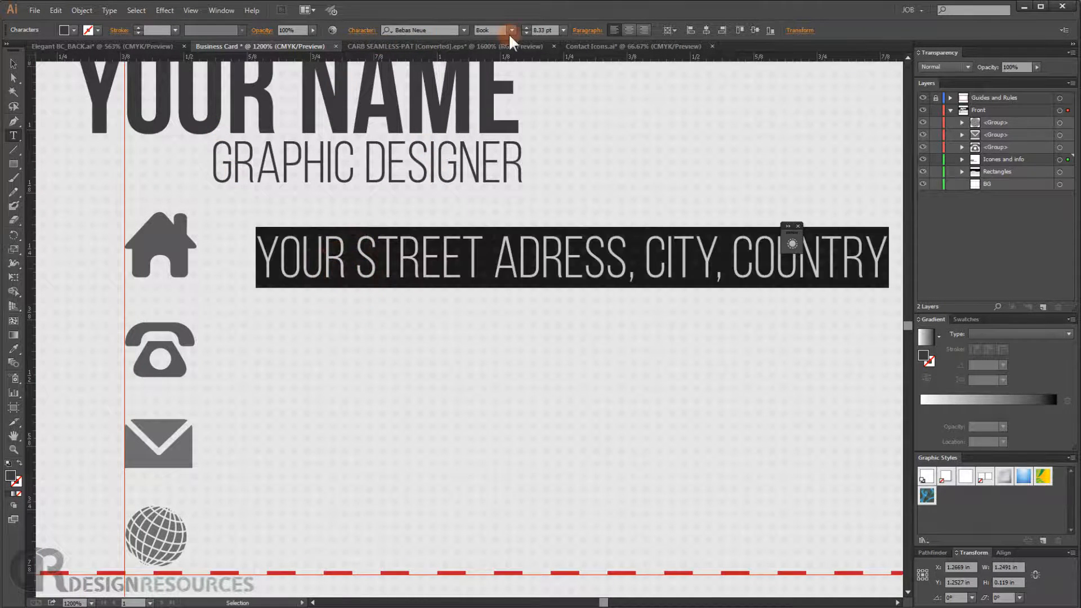
click(510, 30)
click(505, 83)
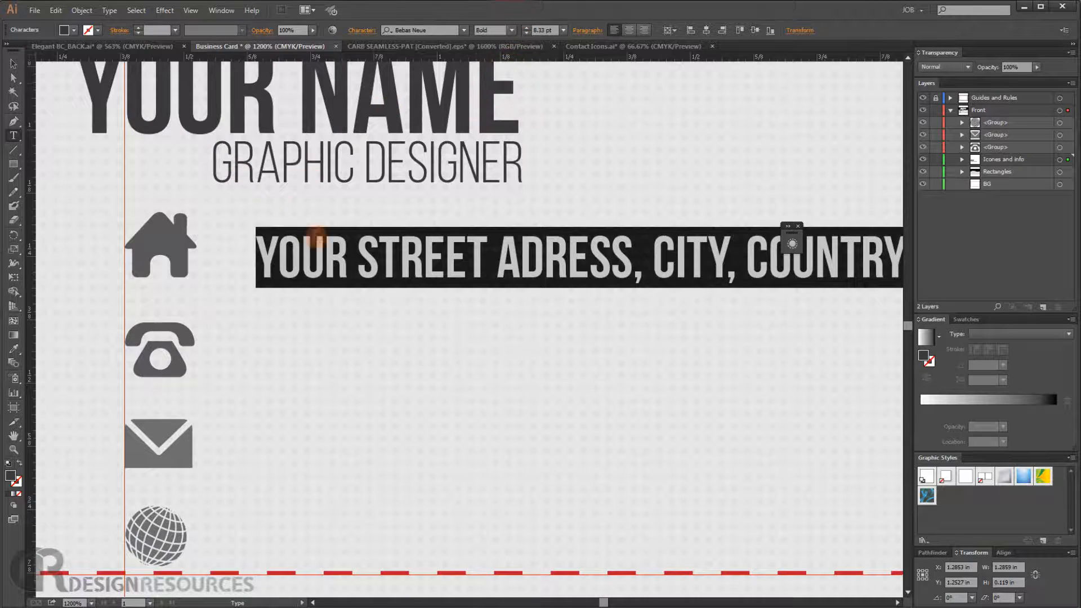
- Duplicate the address line beside the telephone icon and replace its text with 00.123.456.789
click(13, 64)
click(375, 274)
drag(342, 267, 344, 364)
double_click(345, 363)
triple_click(344, 363)
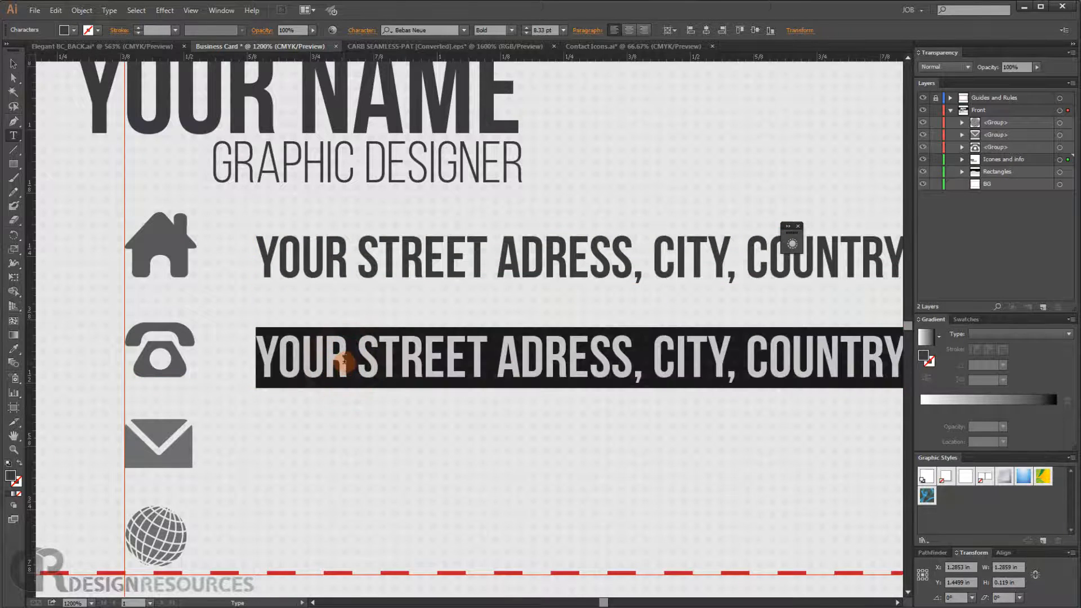
text(00.123.)
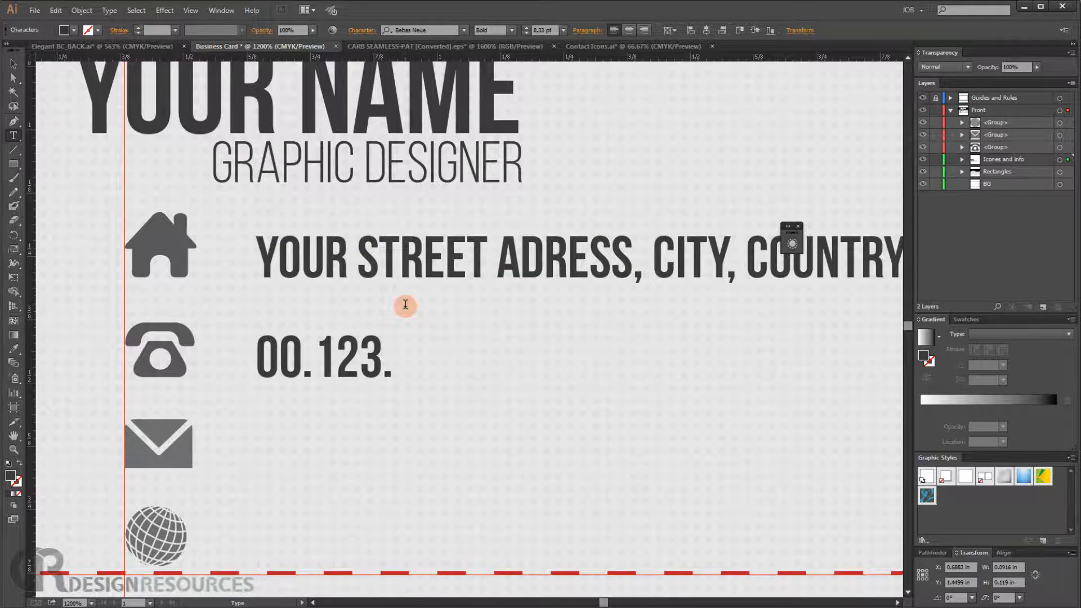
text(456.7)
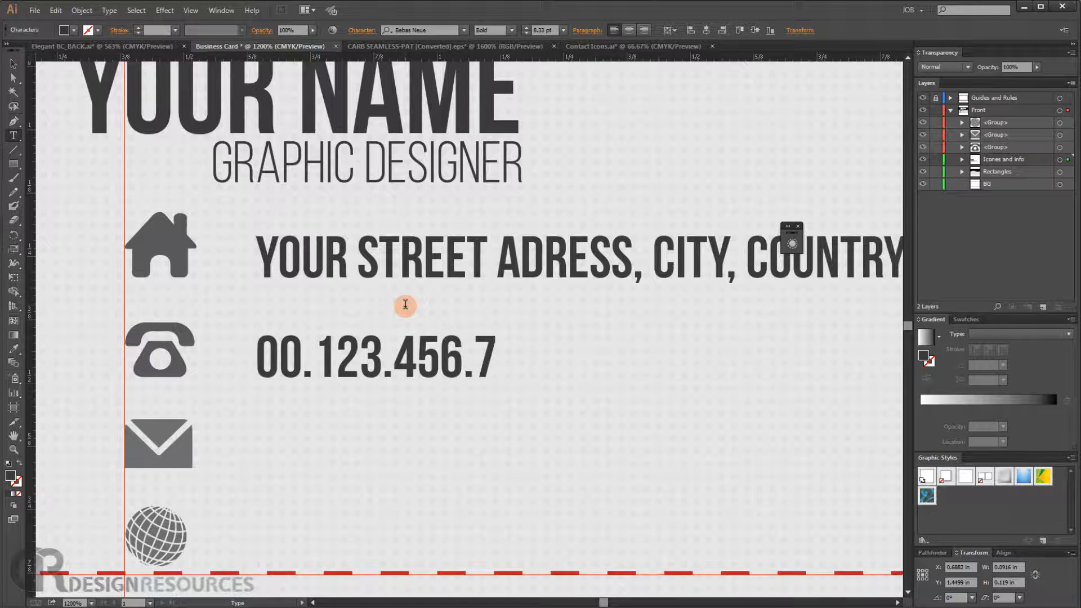
text(898)
key(BackSpace)
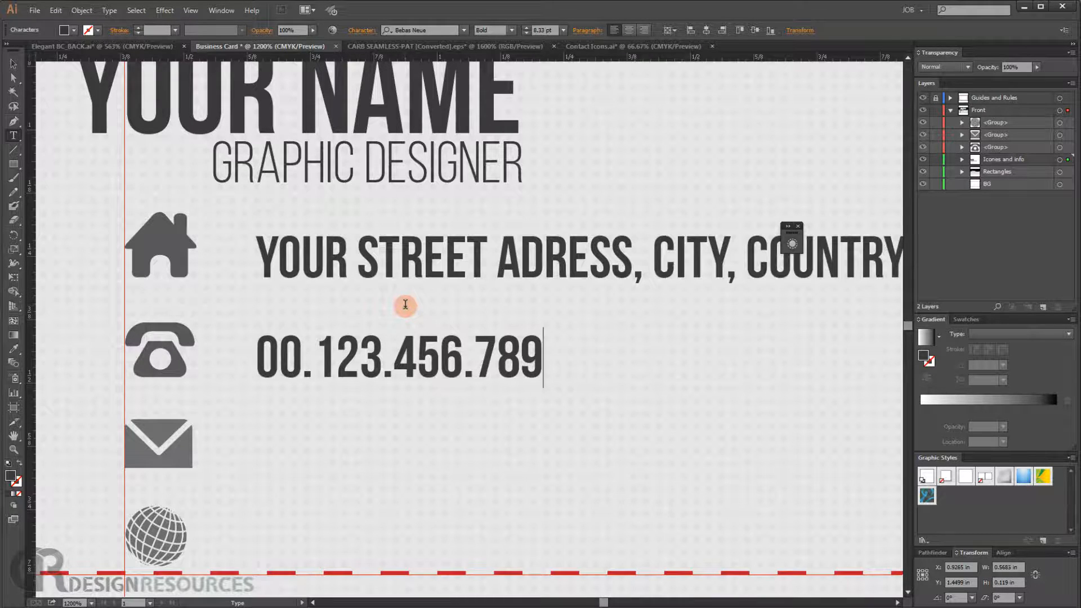
click(17, 62)
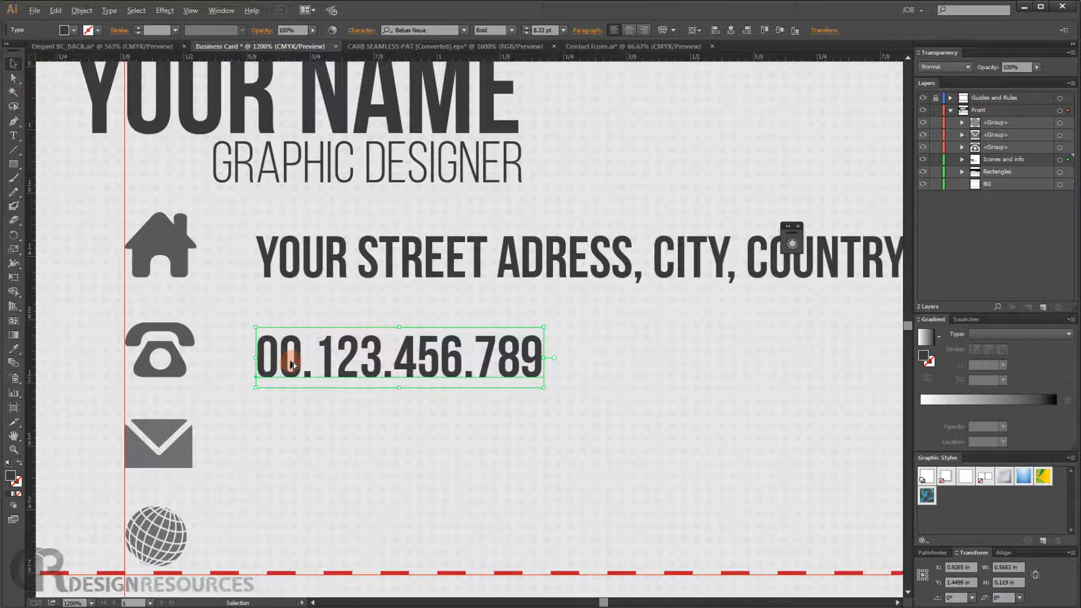
drag(297, 362, 291, 449)
double_click(291, 449)
key(ctrl+a)
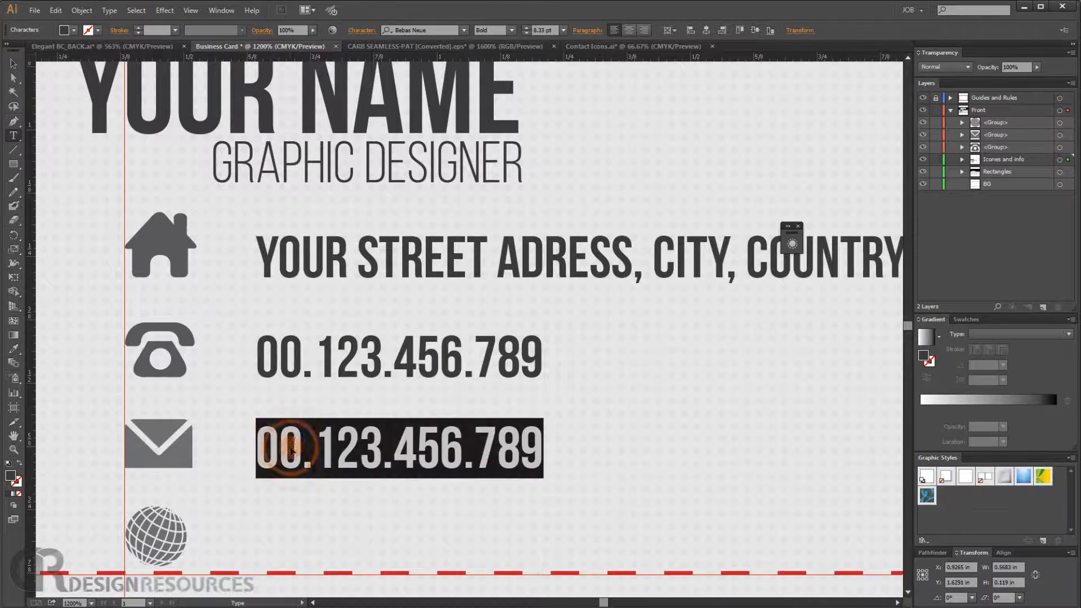
text(YO)
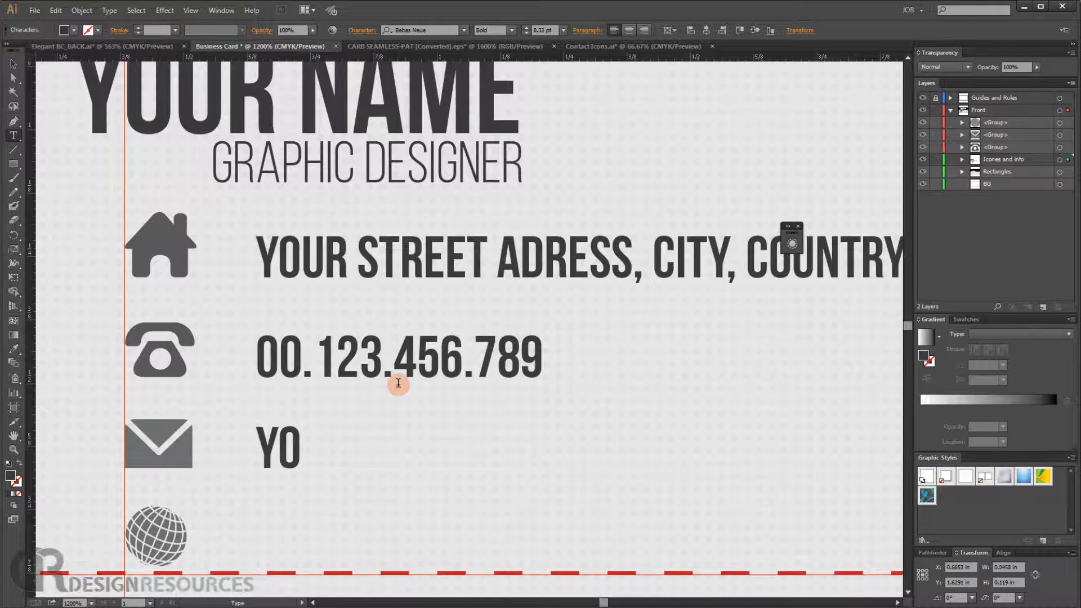
text(R)
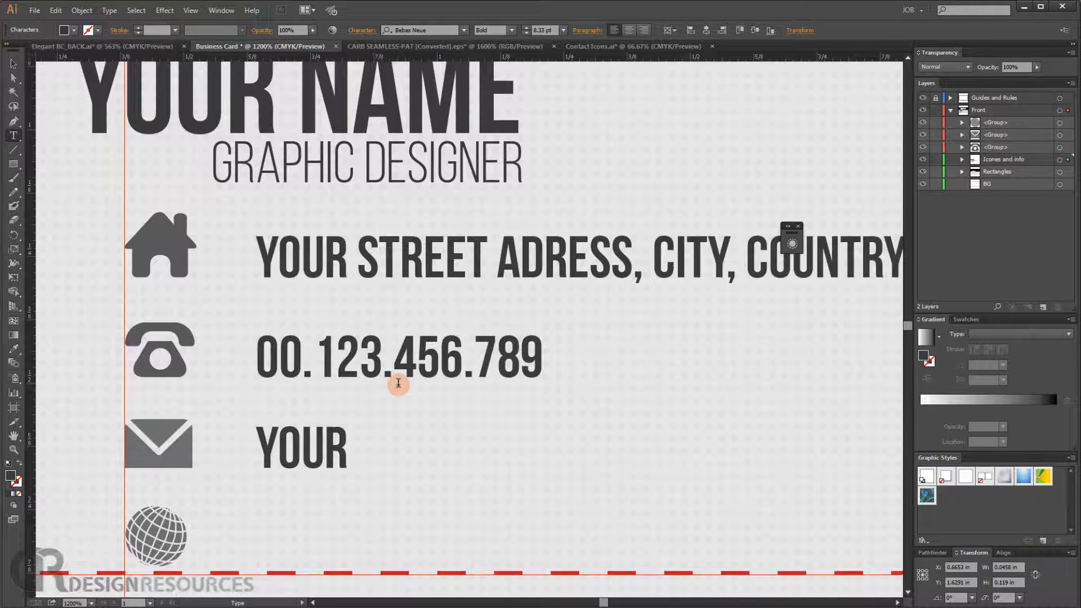
text(@E)
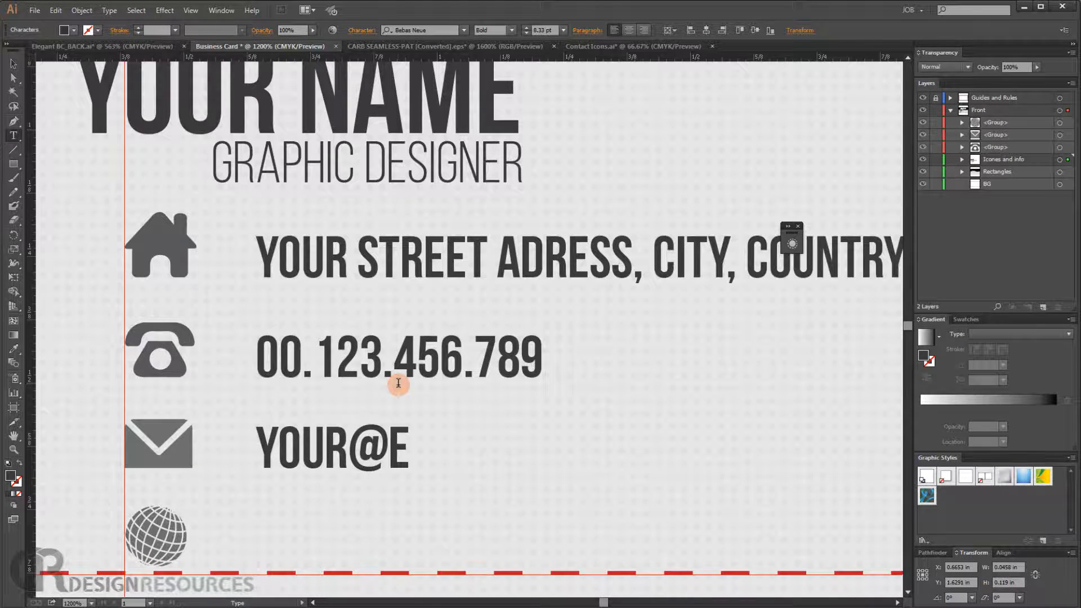
text(-MAIL.)
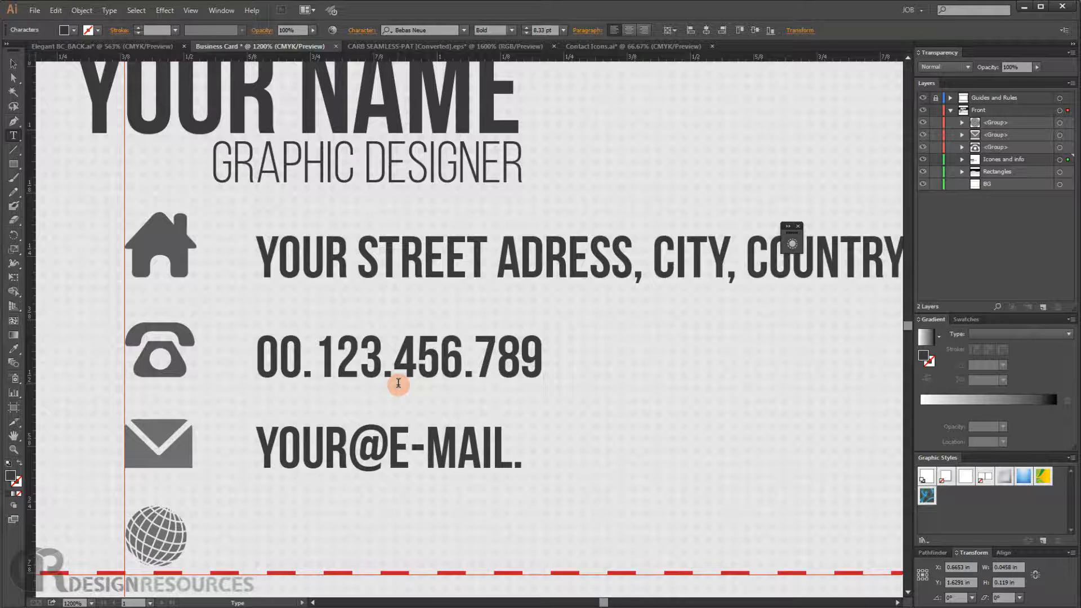
text(COM)
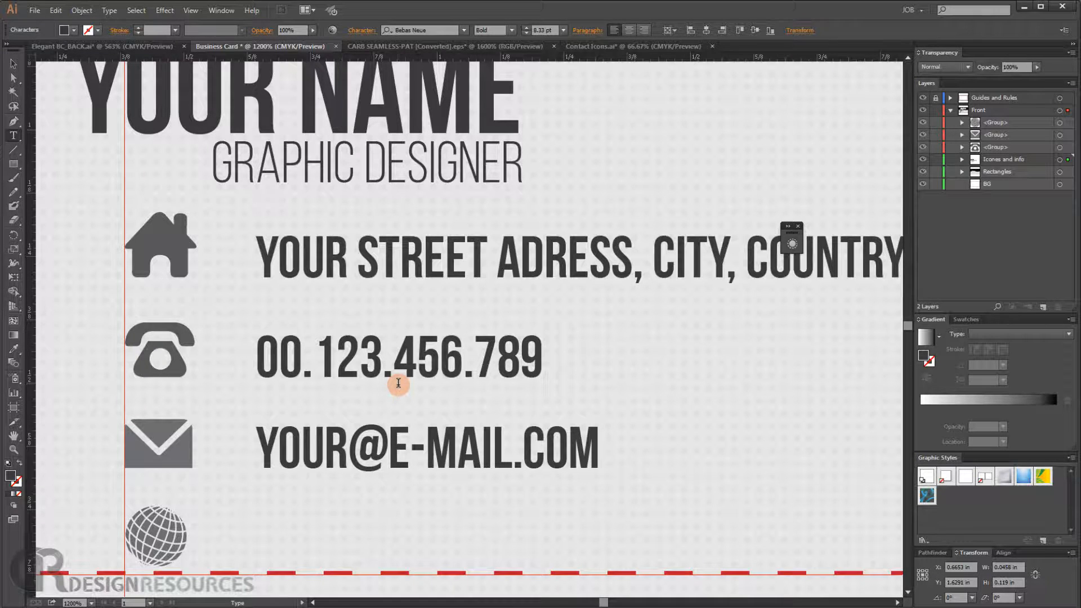
click(12, 62)
click(332, 445)
drag(338, 449, 342, 542)
key(t)
click(345, 543)
key(ctrl+a)
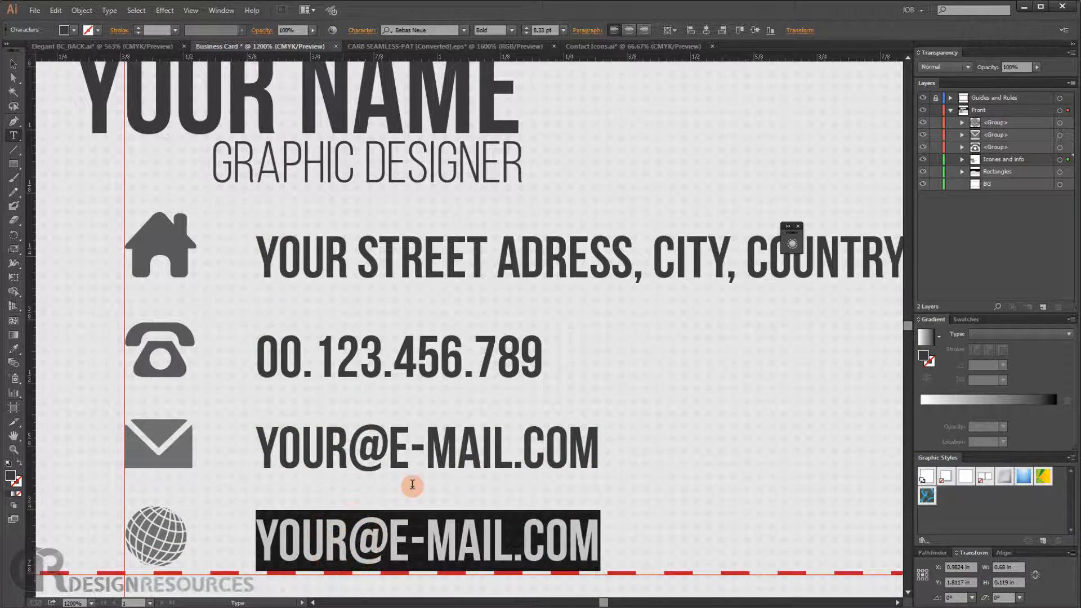
text(WWW)
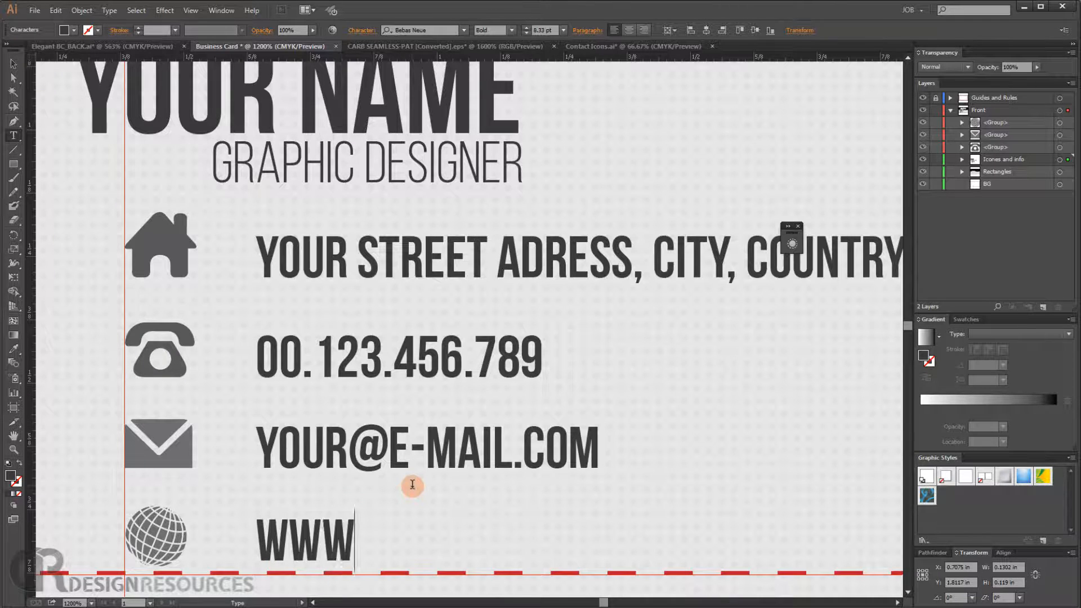
text(.WE)
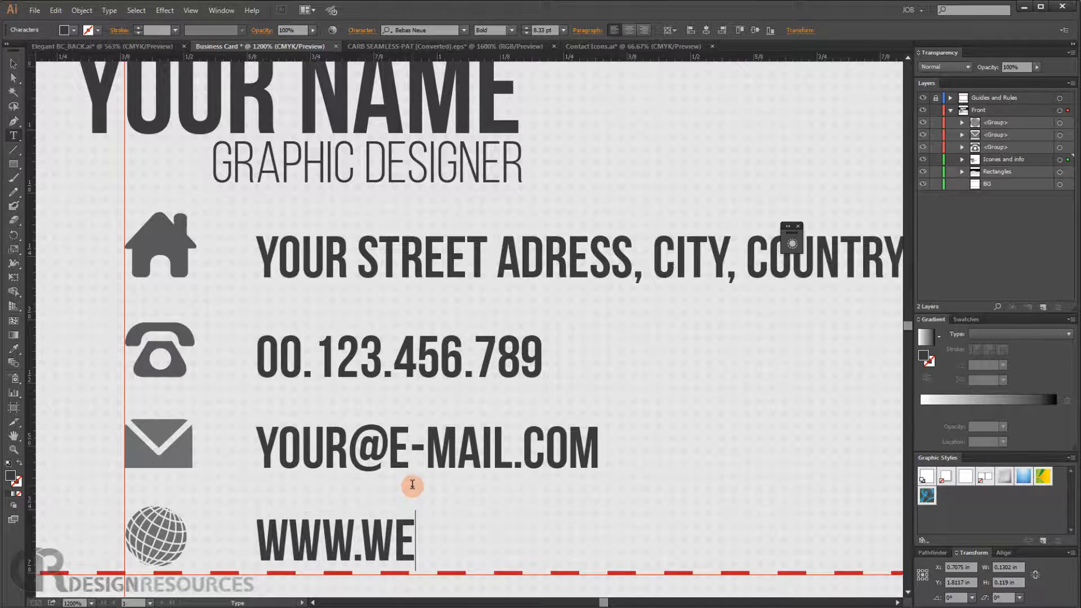
text(B)
key(BackSpace)
key(BackSpace)
key(BackSpace)
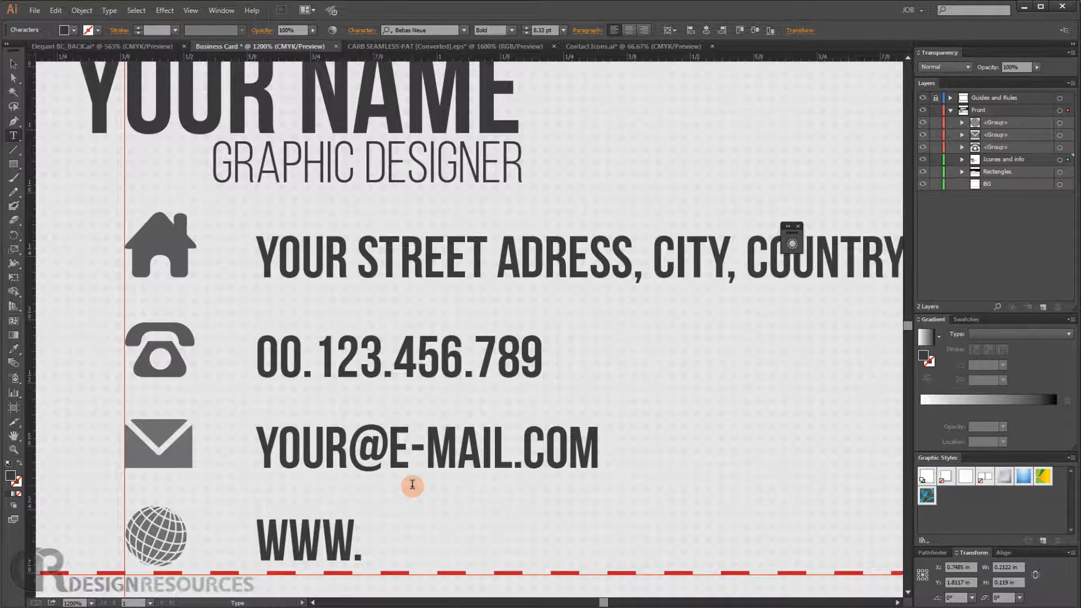
text(YOURWE)
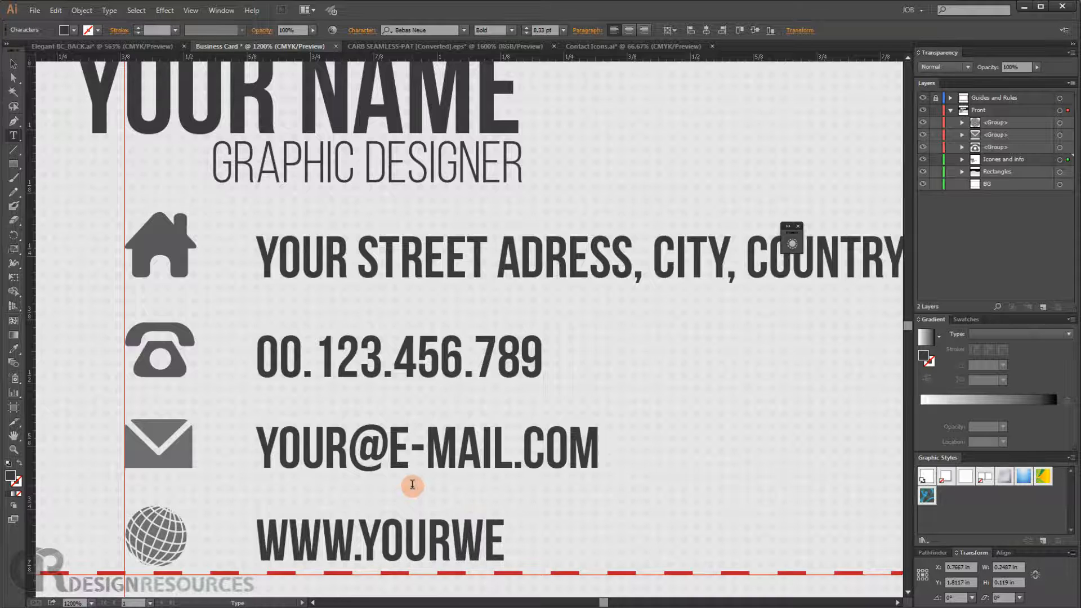
text(BSIT)
click(413, 484)
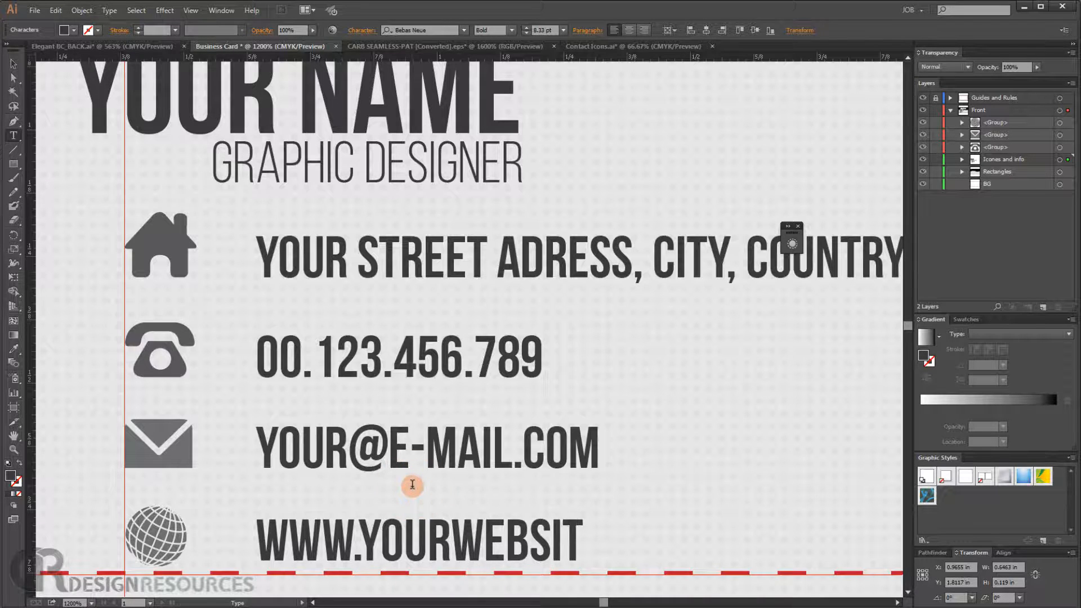
click(586, 523)
text(E)
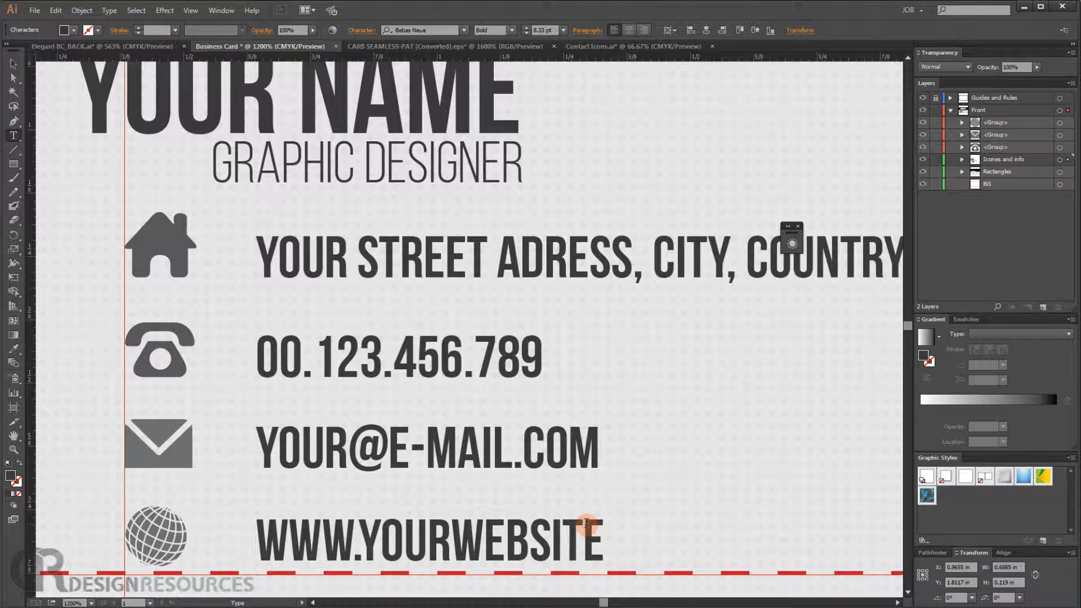
click(610, 523)
text(.)
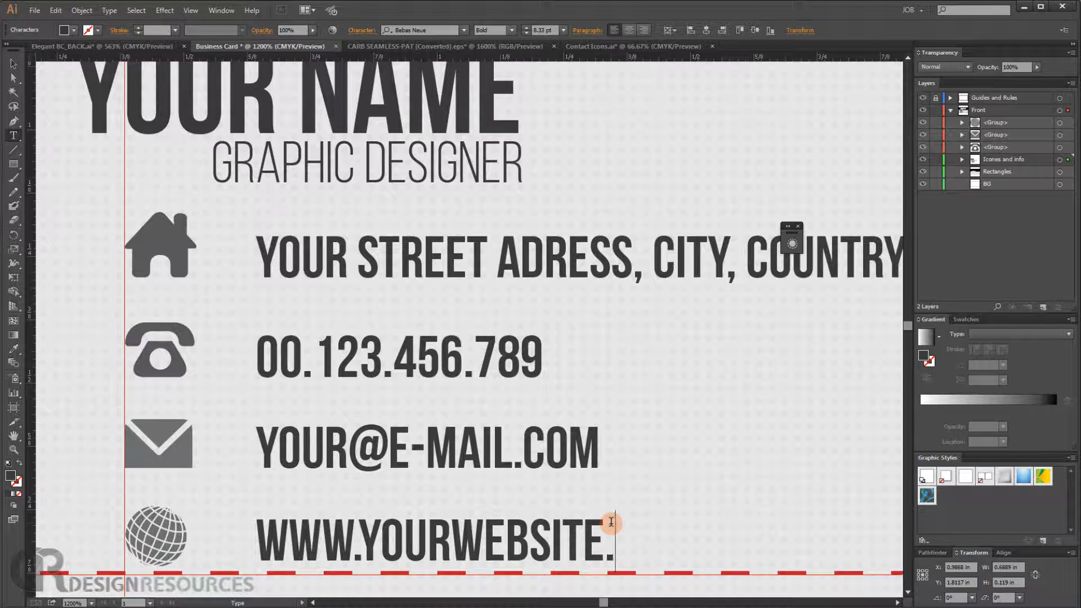
text(COM)
- Examine the spacing of the contact lines across the whole card at different zoom levels
click(11, 66)
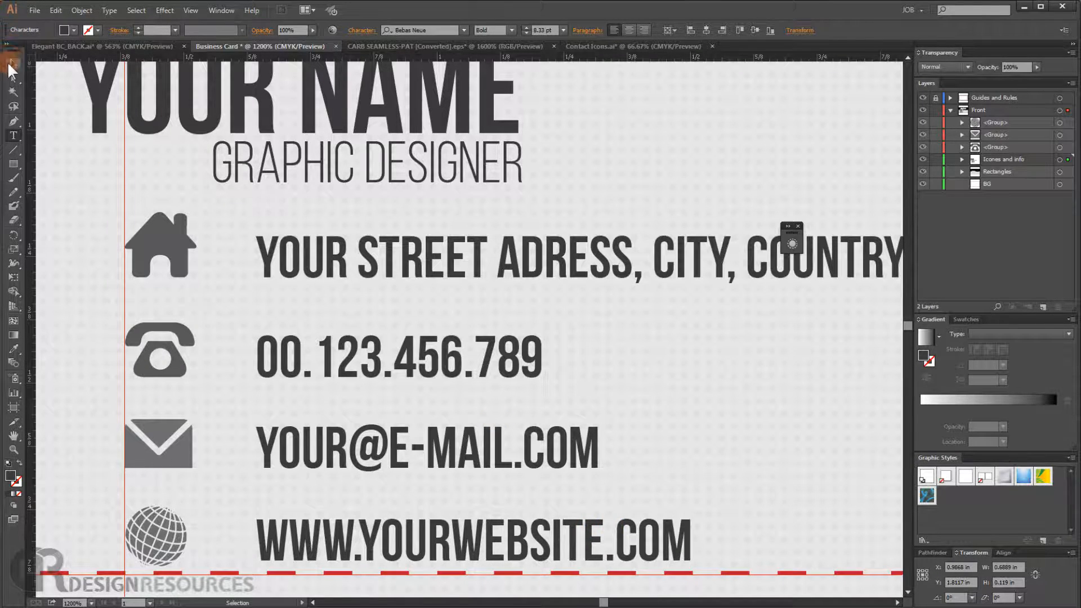
click(51, 138)
click(59, 137)
scroll(85, 135, down, 3)
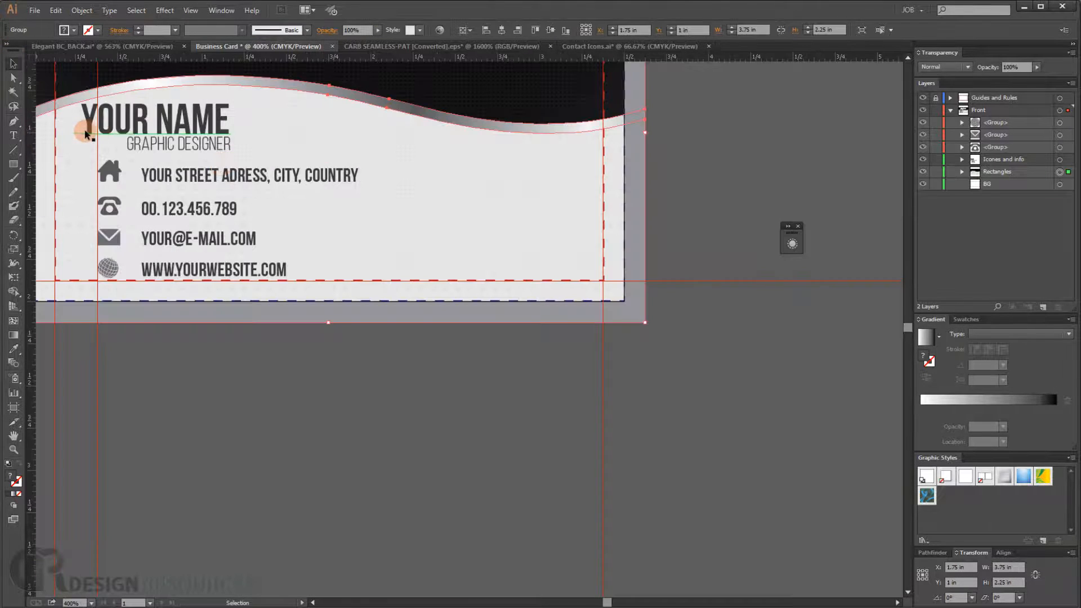
drag(146, 204, 196, 214)
scroll(196, 234, up, 2)
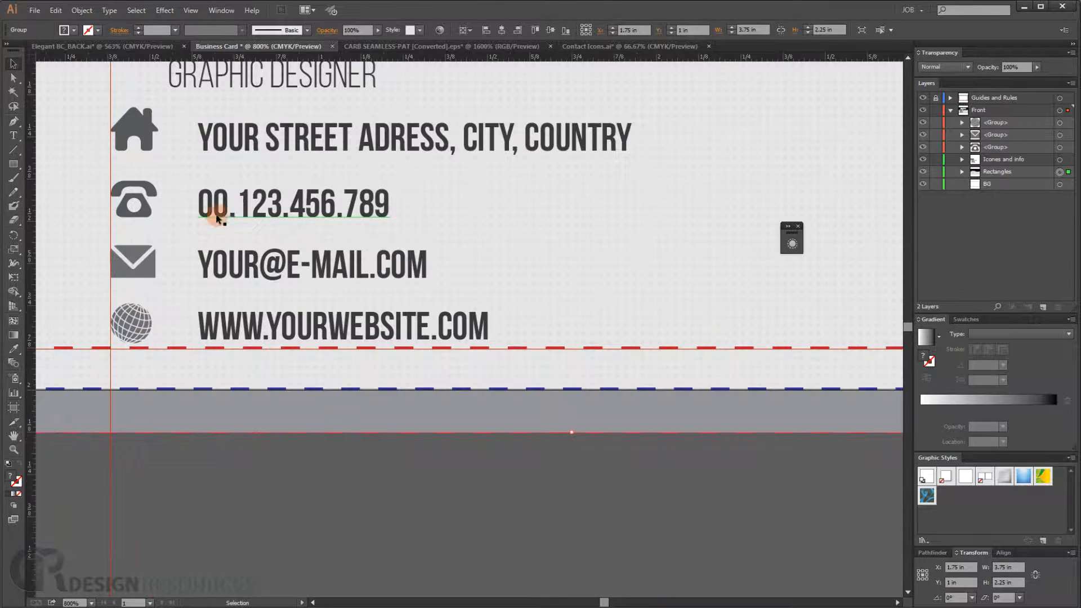
drag(300, 157, 241, 181)
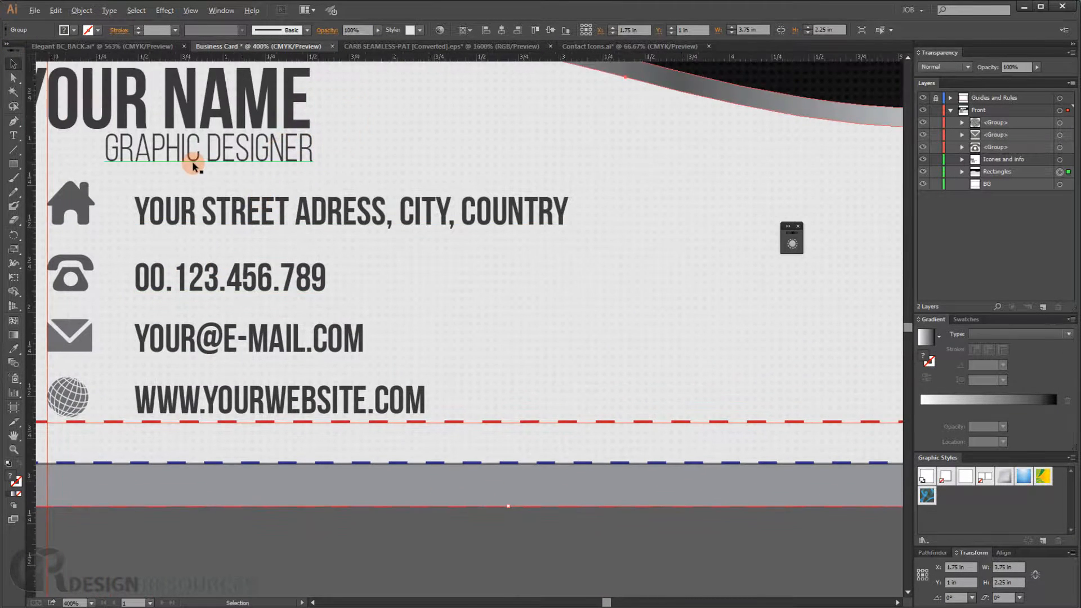
scroll(191, 161, down, 2)
scroll(125, 233, up, 2)
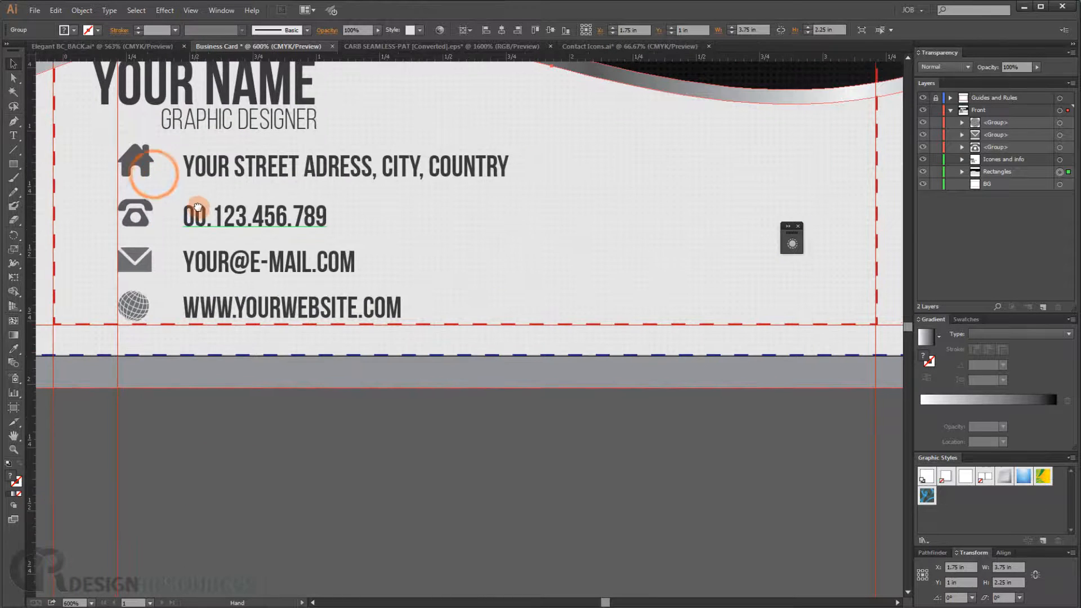
drag(150, 169, 193, 213)
scroll(194, 214, down, 3)
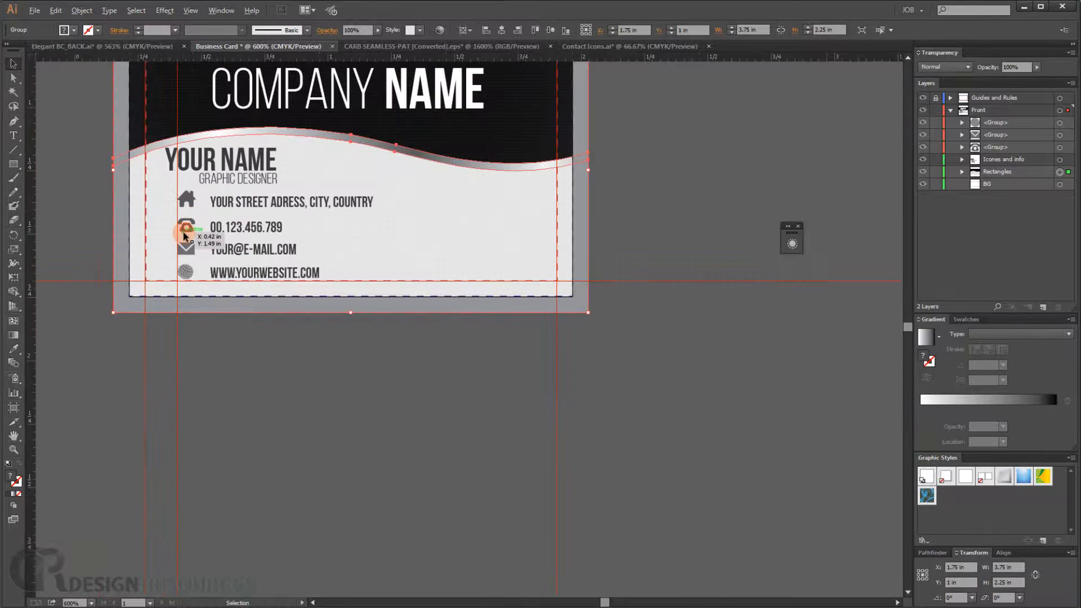
scroll(191, 225, up, 3)
- Move the telephone row and then the envelope row, each icon together with its text, slightly upward
click(381, 221)
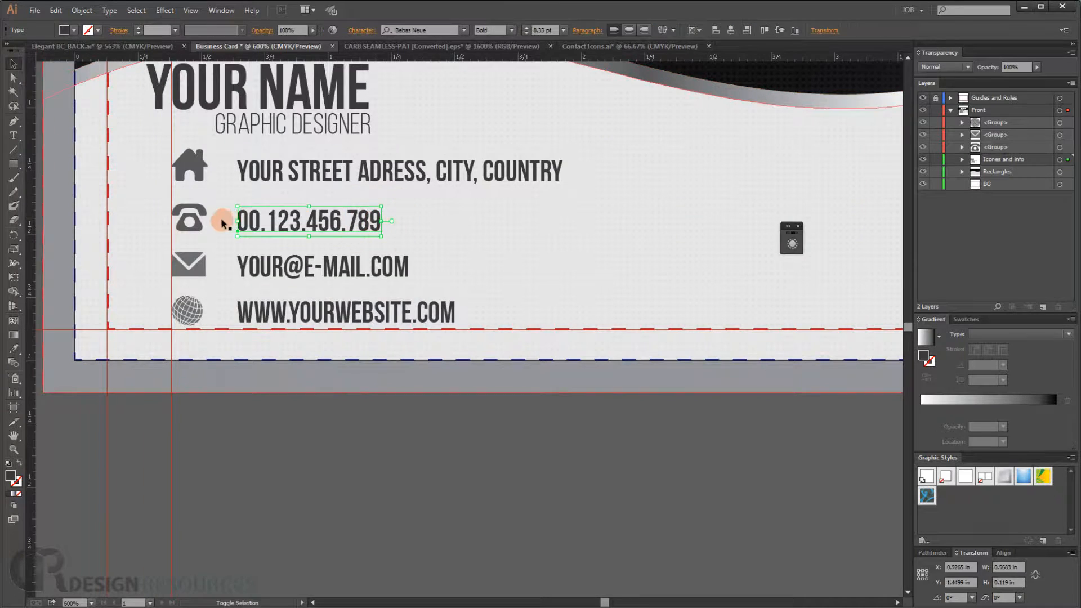
shift+click(202, 224)
drag(201, 228, 201, 223)
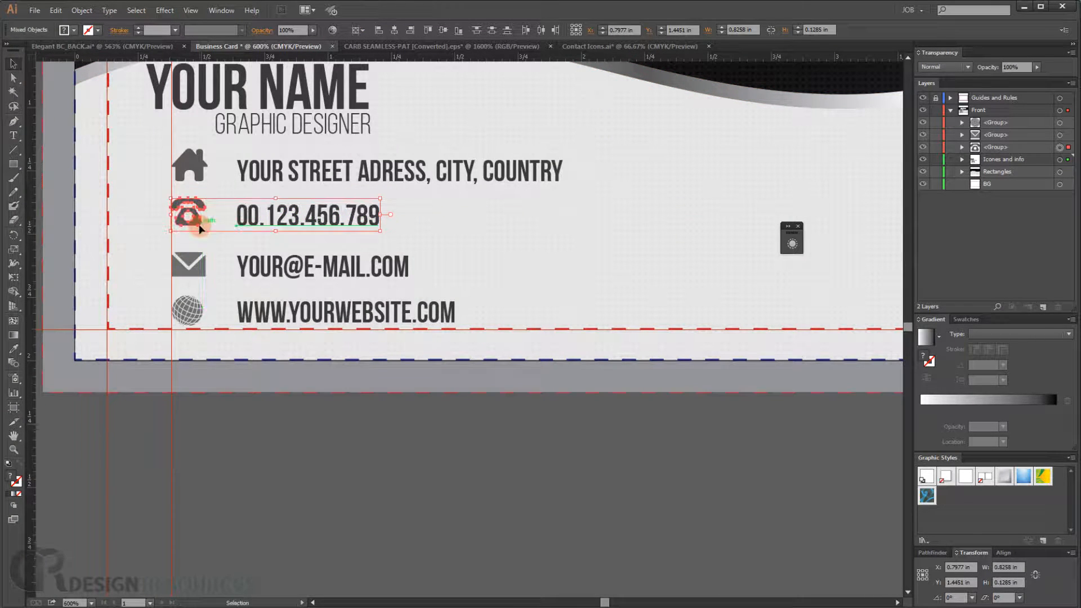
click(243, 274)
shift+click(188, 265)
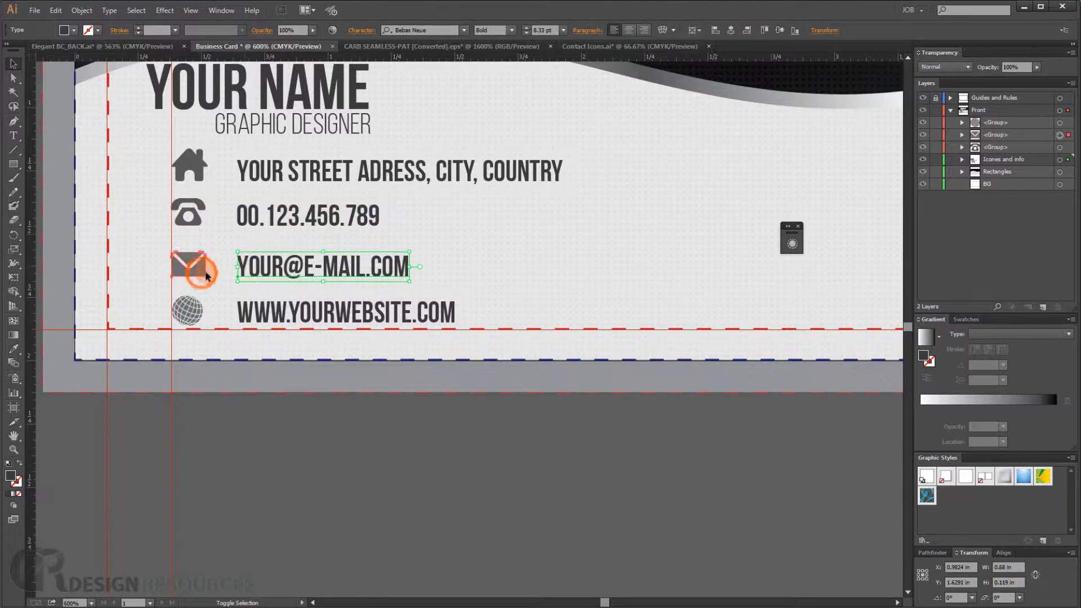
drag(247, 271, 247, 268)
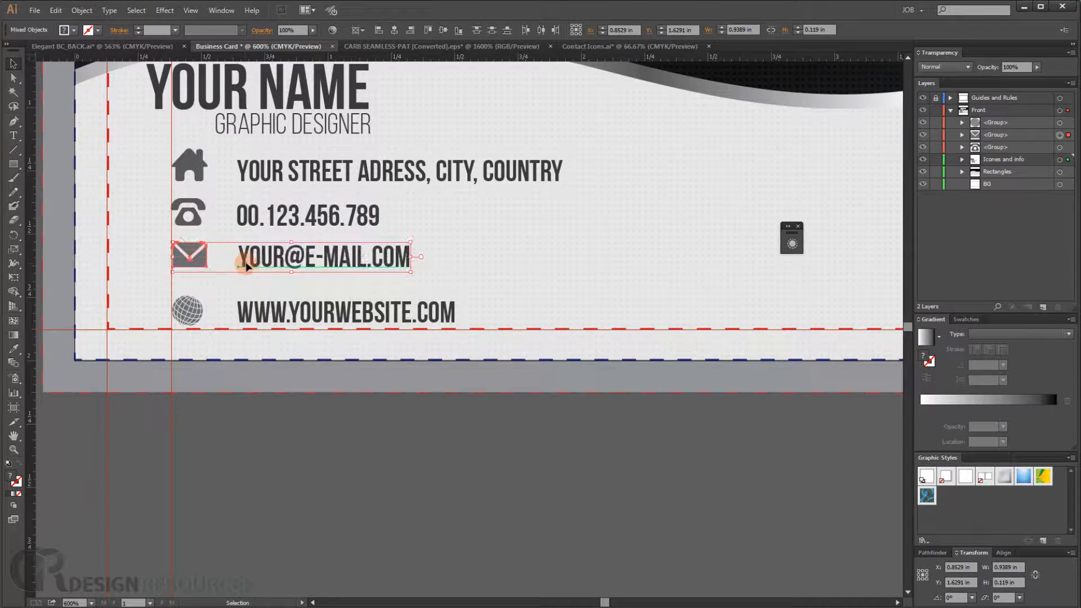
- Select the globe icon with the website text and nudge them up three steps
click(247, 320)
shift+click(186, 310)
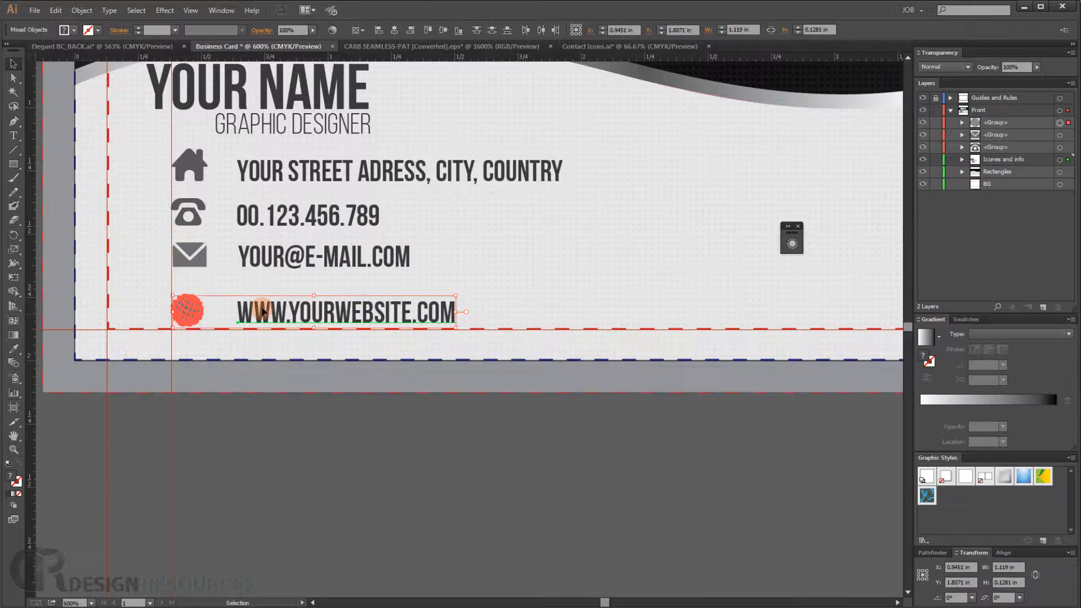
key(Up)
key(Up)
key(Up)
key(Up)
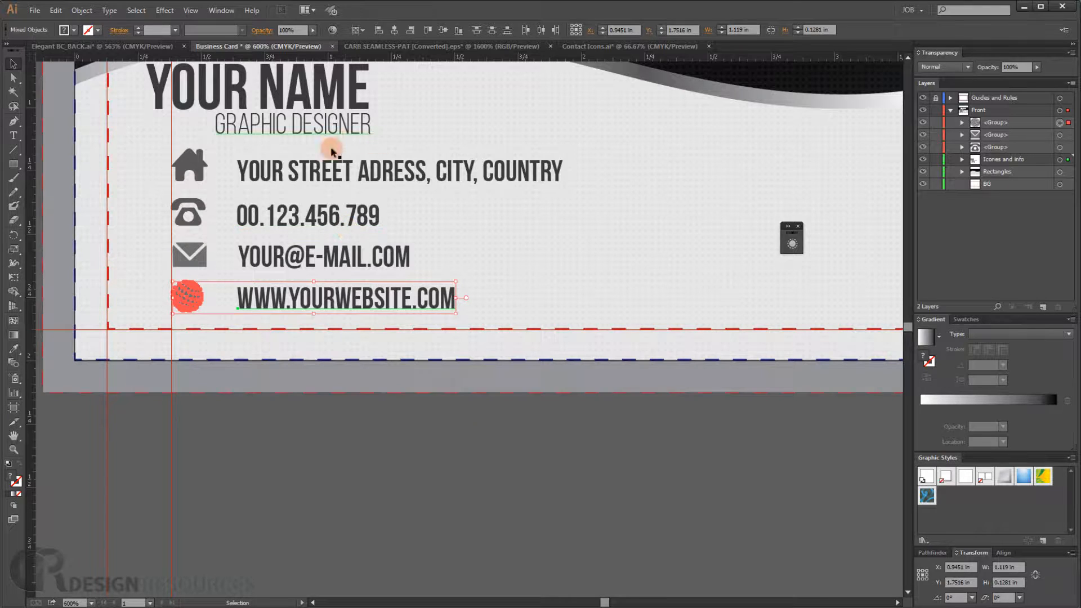
- Select all four contact rows with their icons and nudge the whole block down five steps
click(512, 171)
shift+click(366, 216)
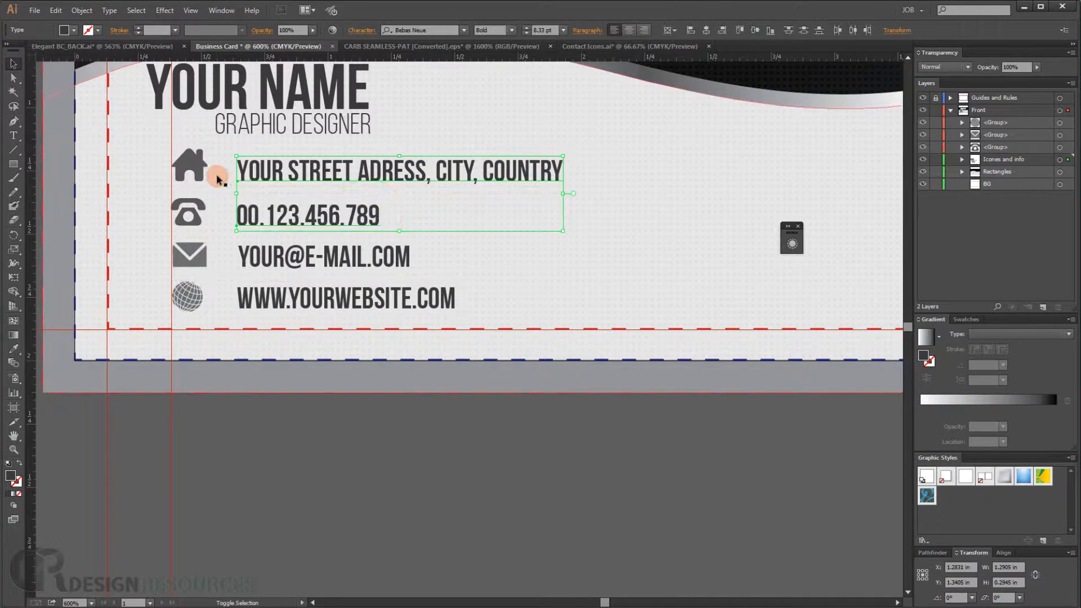
shift+click(188, 165)
shift+click(180, 210)
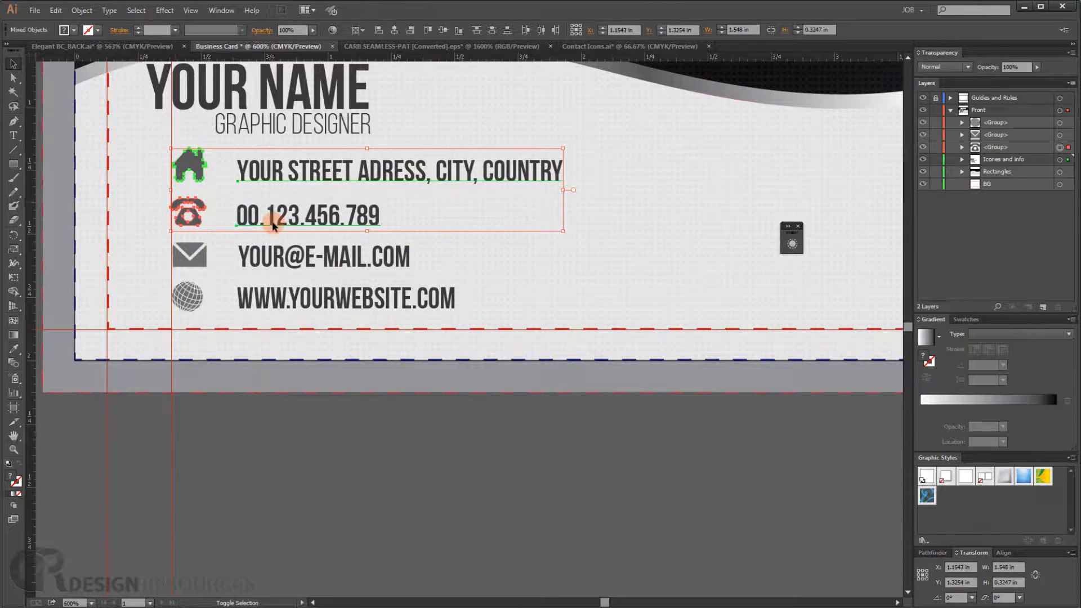
shift+click(190, 253)
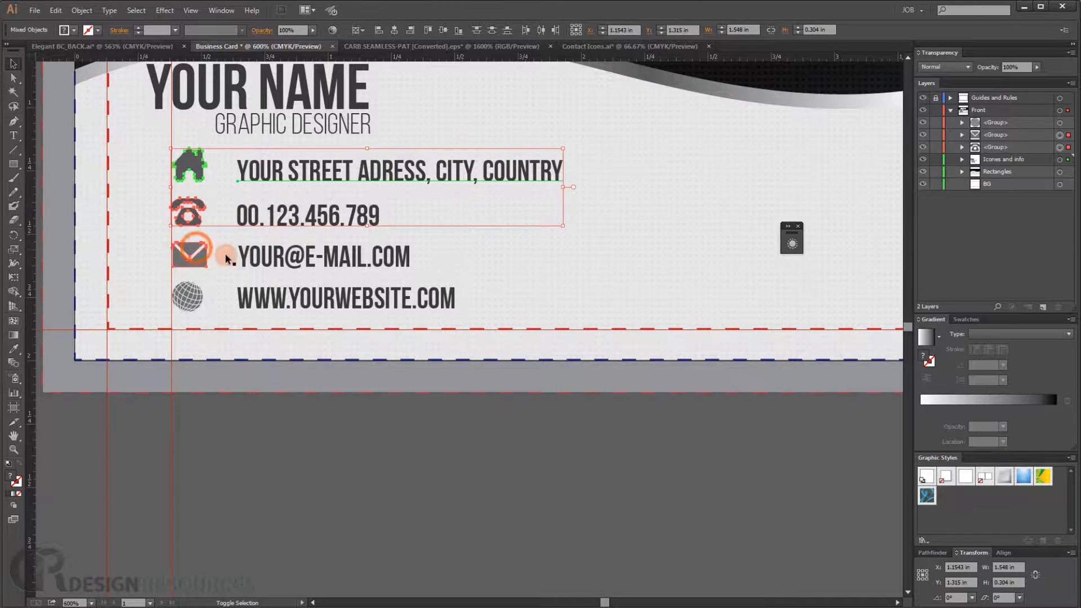
shift+click(253, 259)
shift+click(242, 298)
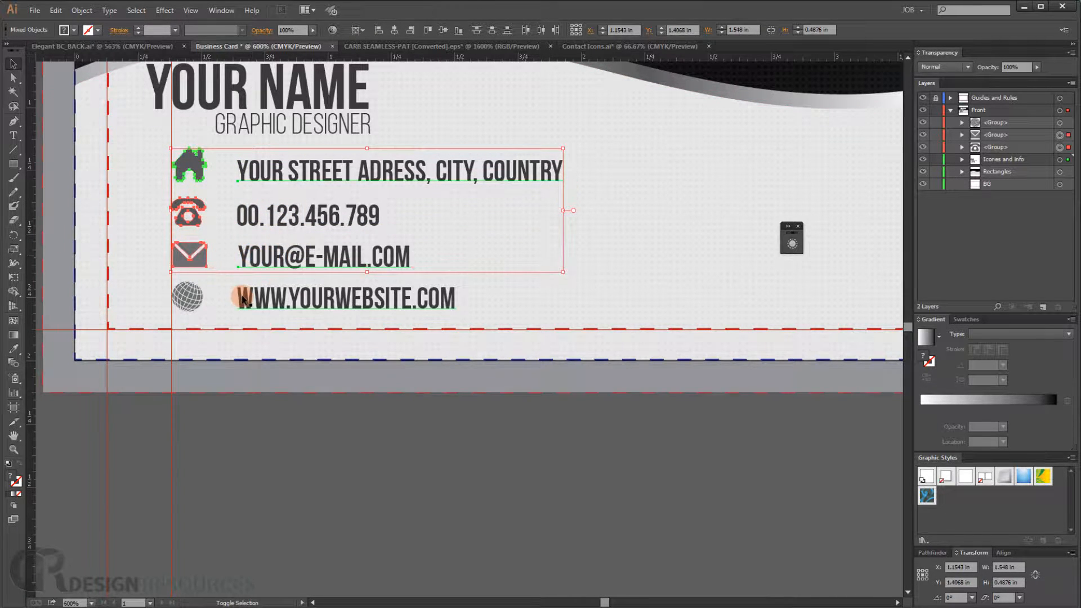
shift+click(188, 296)
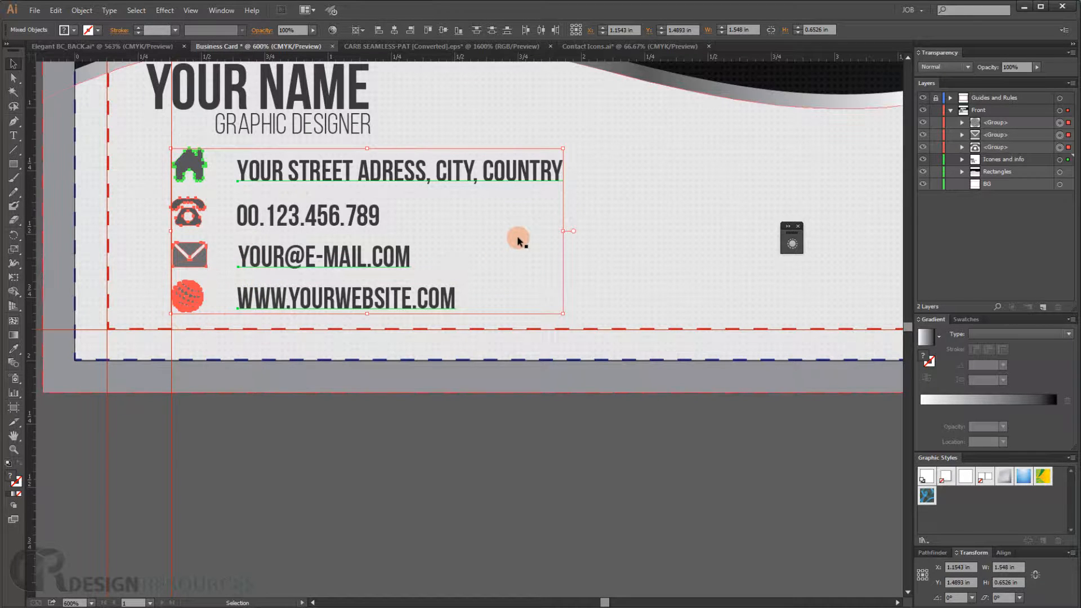
key(Left)
key(Left)
key(Left)
key(Down)
key(Down)
key(Down)
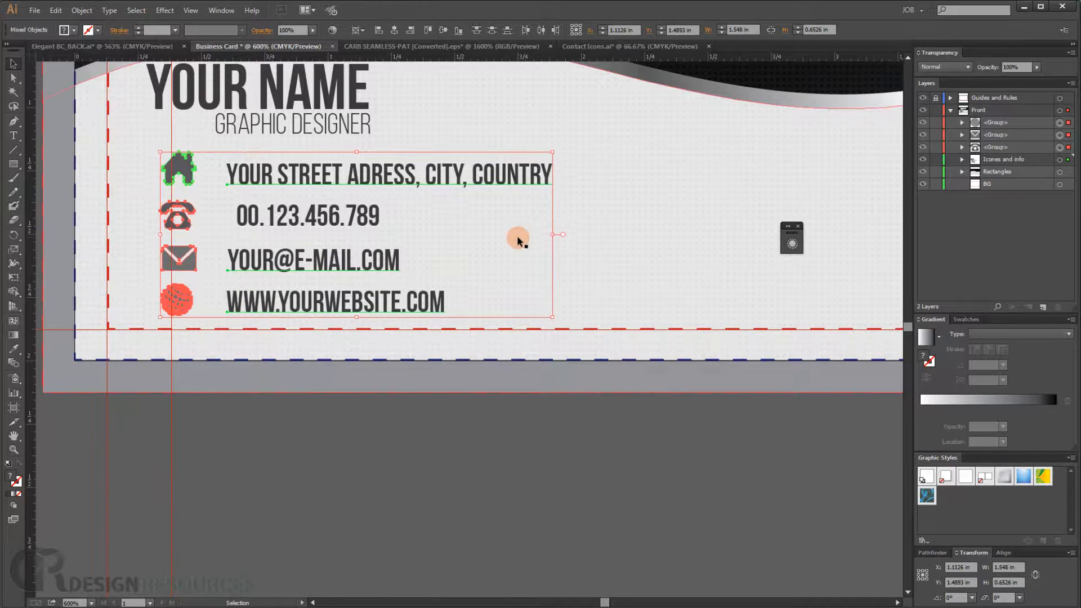
key(Down)
key(Down)
key(Down)
key(Down)
key(Down)
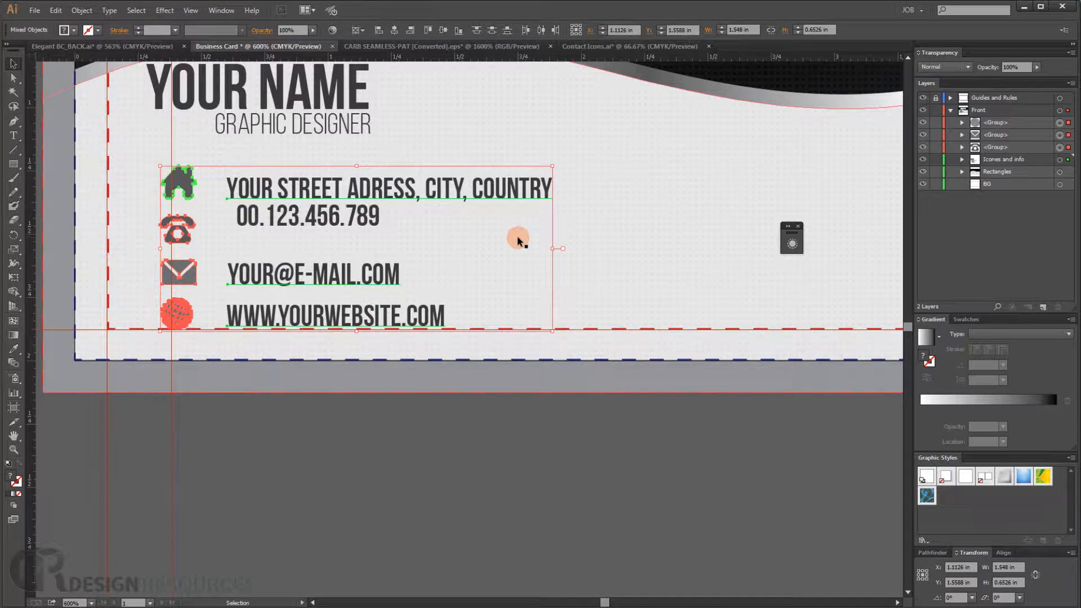
key(Up)
key(Right)
key(Right)
key(Right)
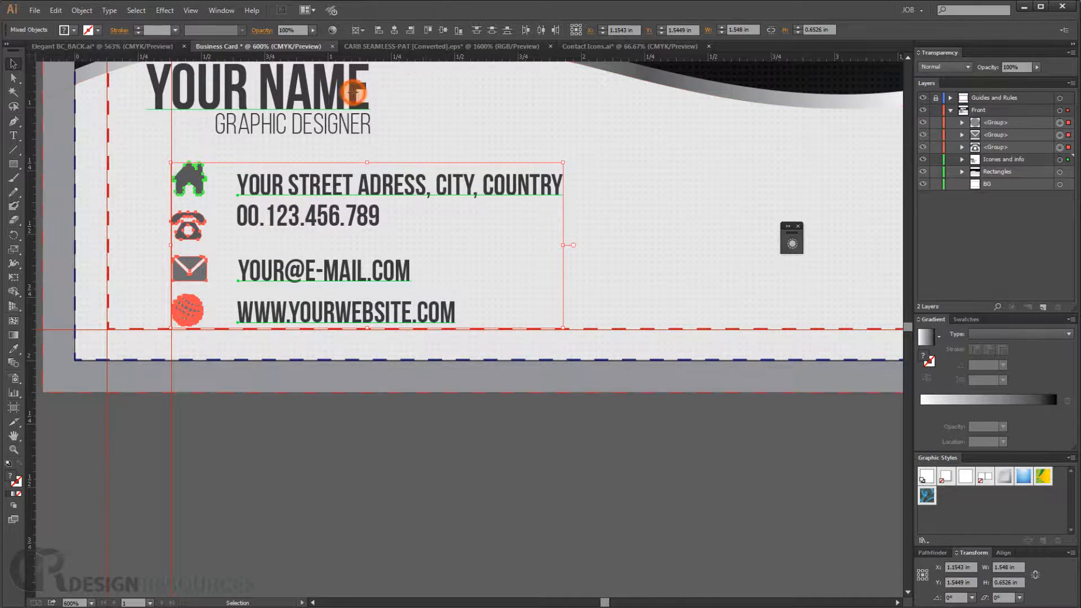
- Select the name and title text and scale them up slightly from the corner
click(349, 120)
shift+click(350, 125)
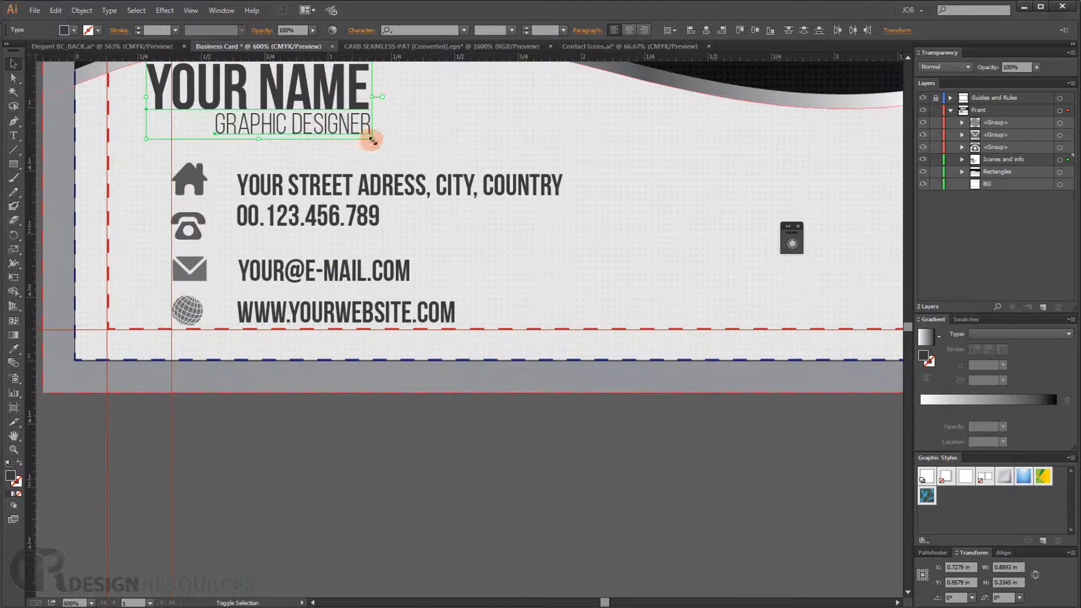
drag(371, 139, 398, 149)
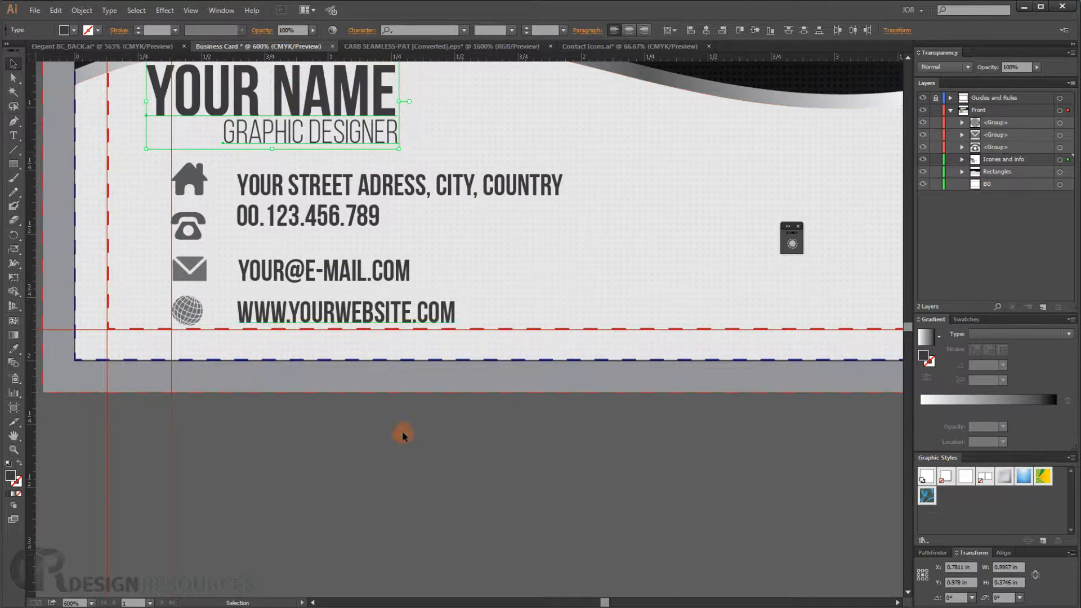
click(403, 436)
key(a)
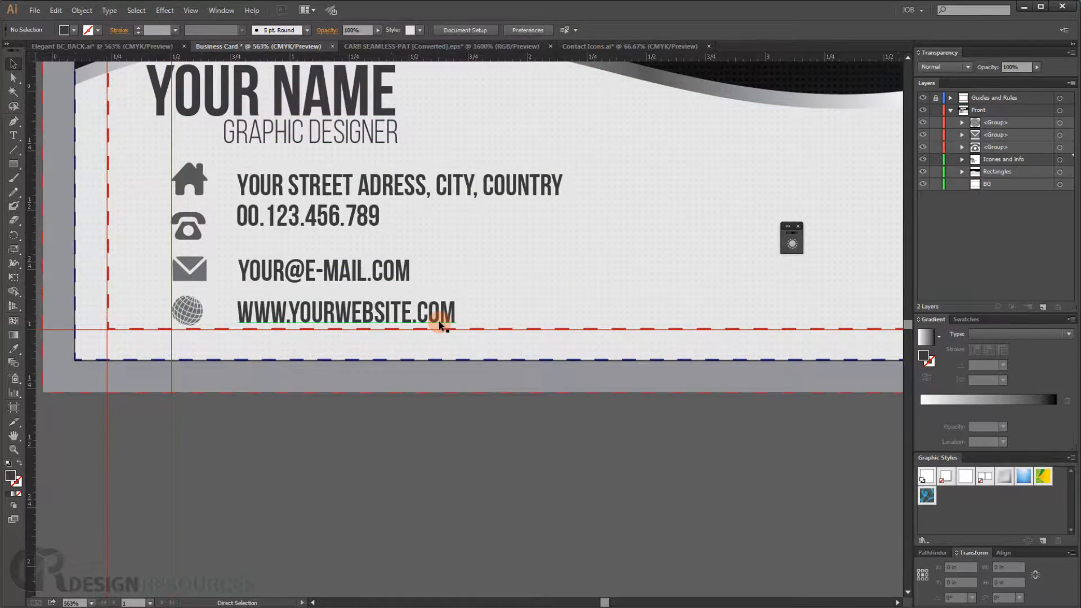
- Move the phone number text slightly down to line up with its icon
key(ctrl+0)
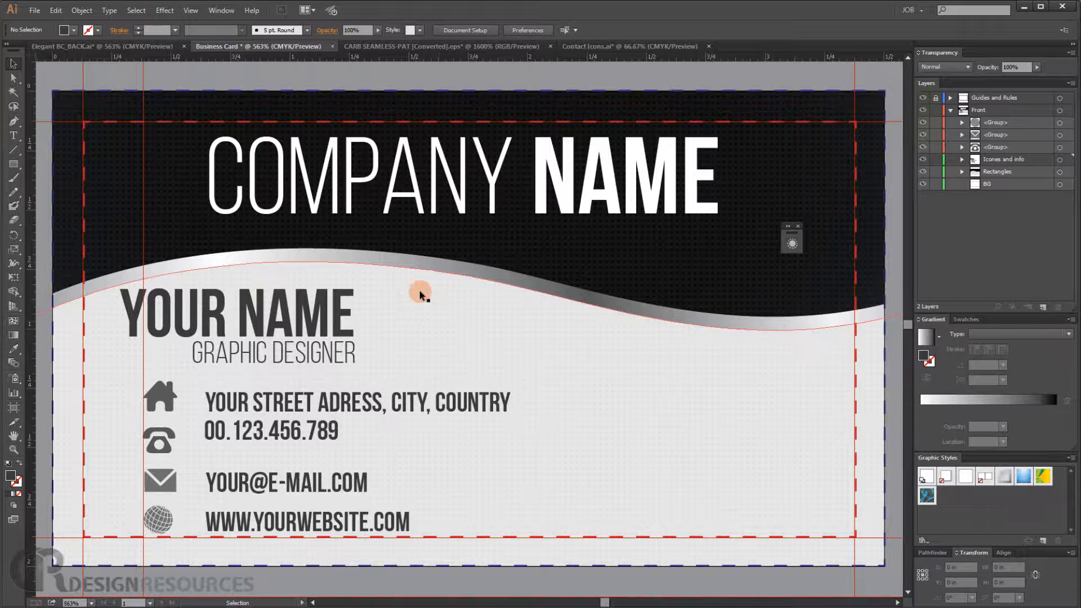
click(255, 433)
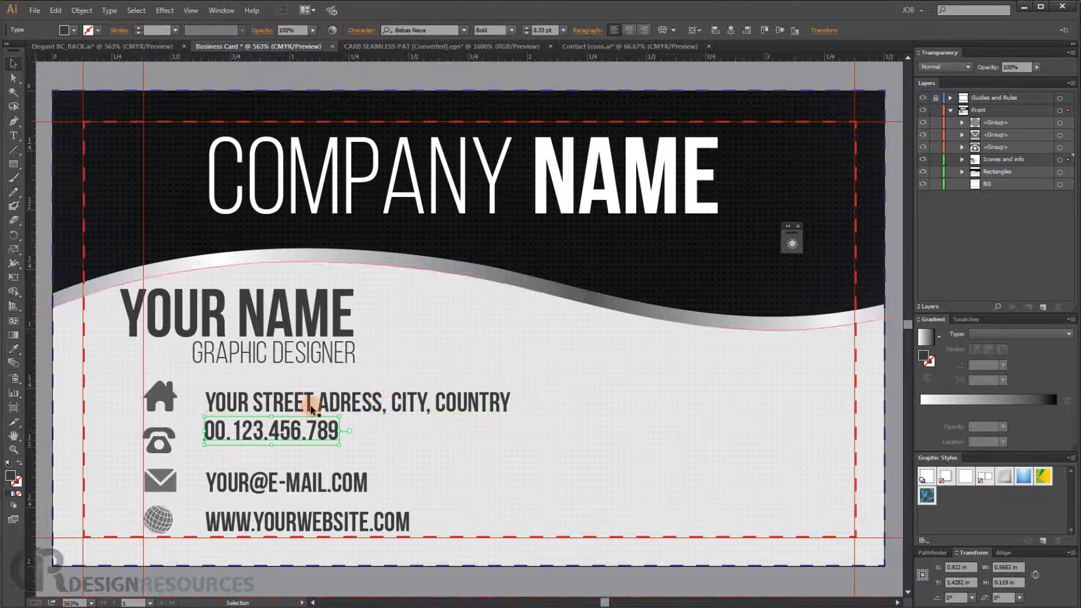
drag(251, 431, 224, 451)
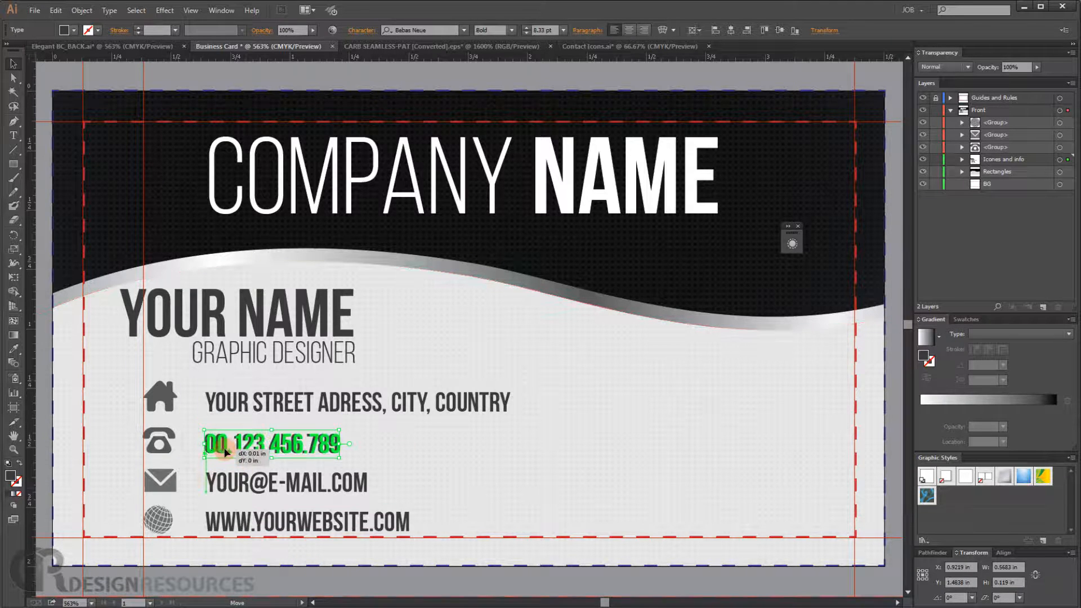
click(225, 584)
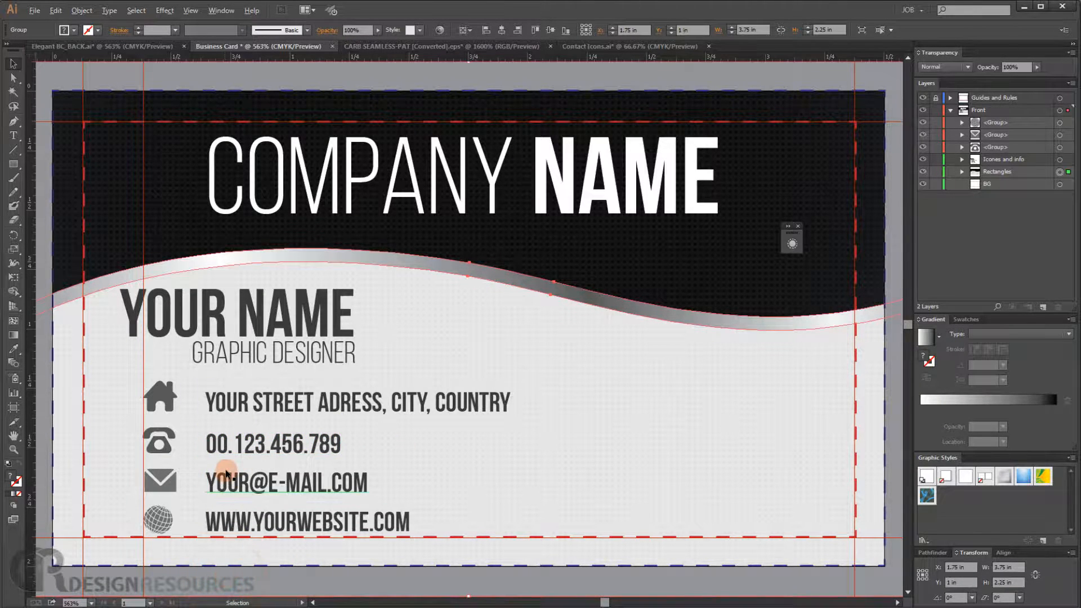
- Examine the overall card layout at different zoom levels and positions
scroll(227, 476, down, 3)
scroll(293, 495, down, 2)
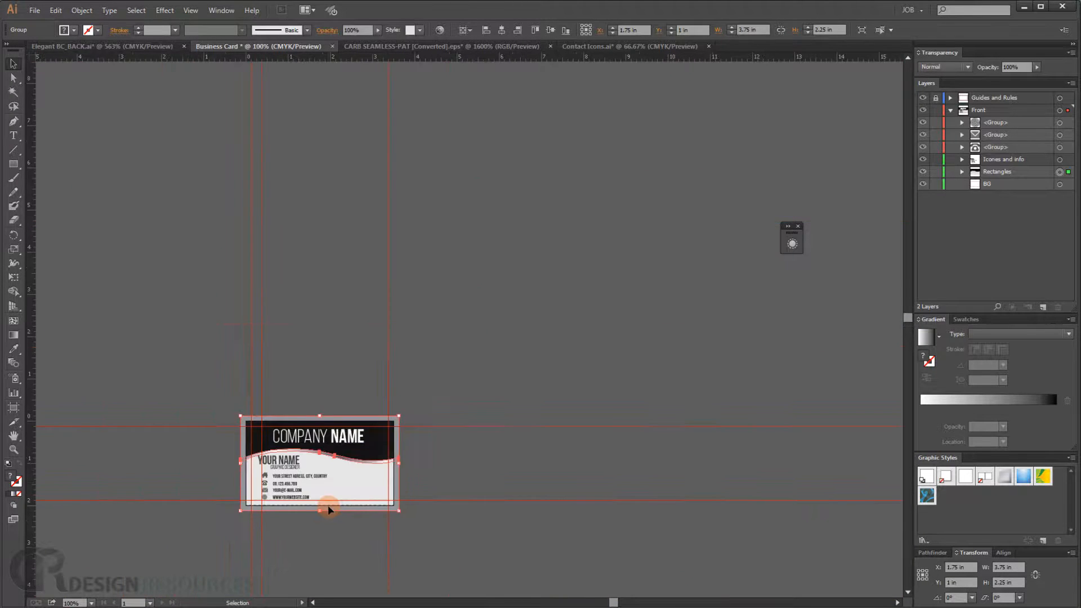
scroll(312, 511, up, 5)
drag(272, 502, 273, 415)
scroll(320, 410, down, 2)
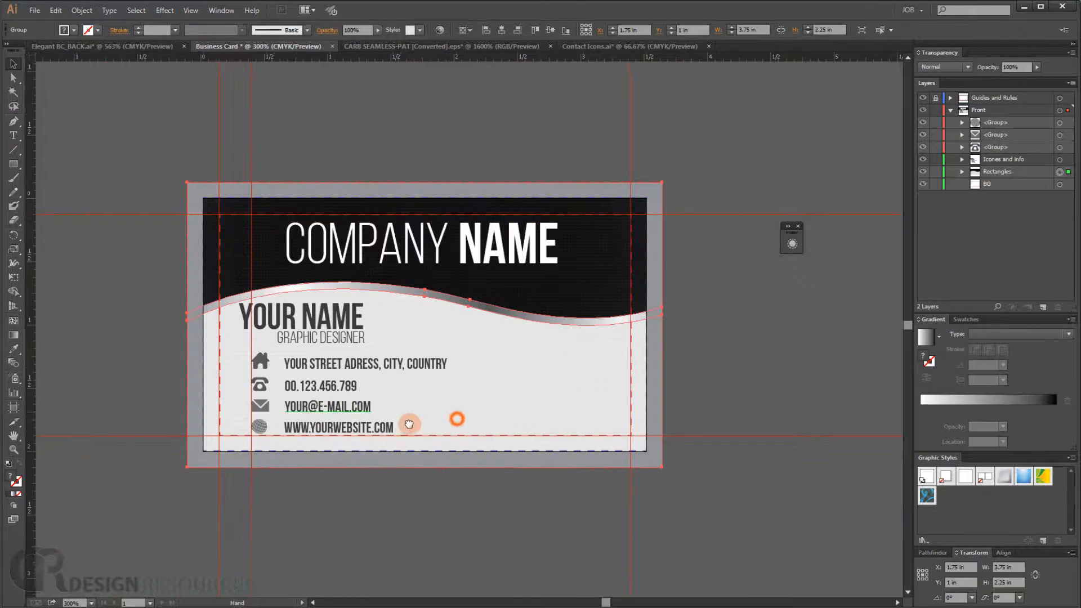
drag(457, 418, 379, 425)
scroll(471, 391, up, 1)
click(771, 416)
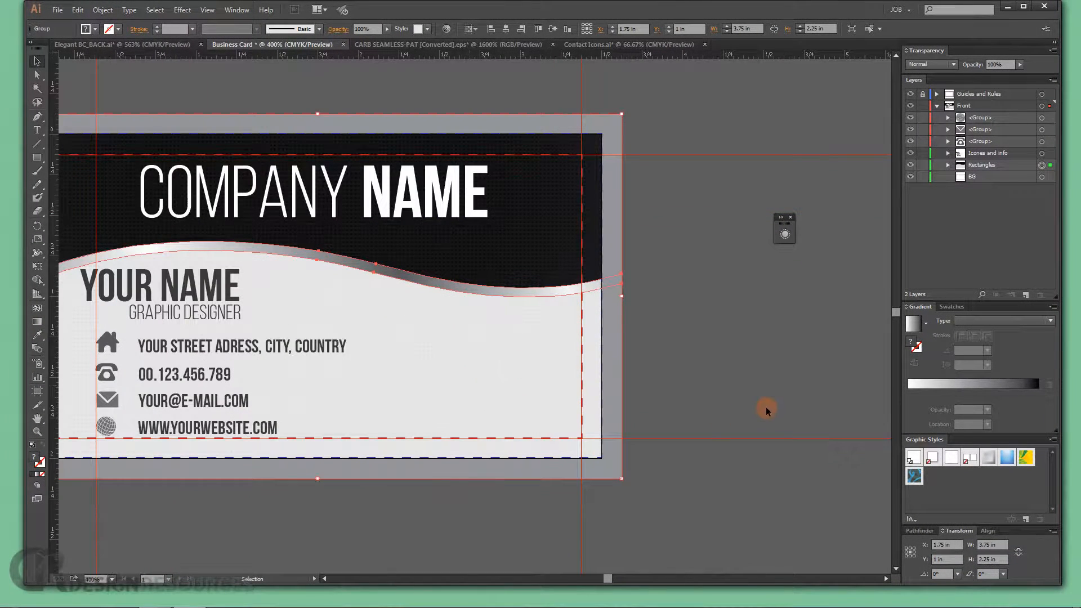
scroll(507, 366, left, 2)
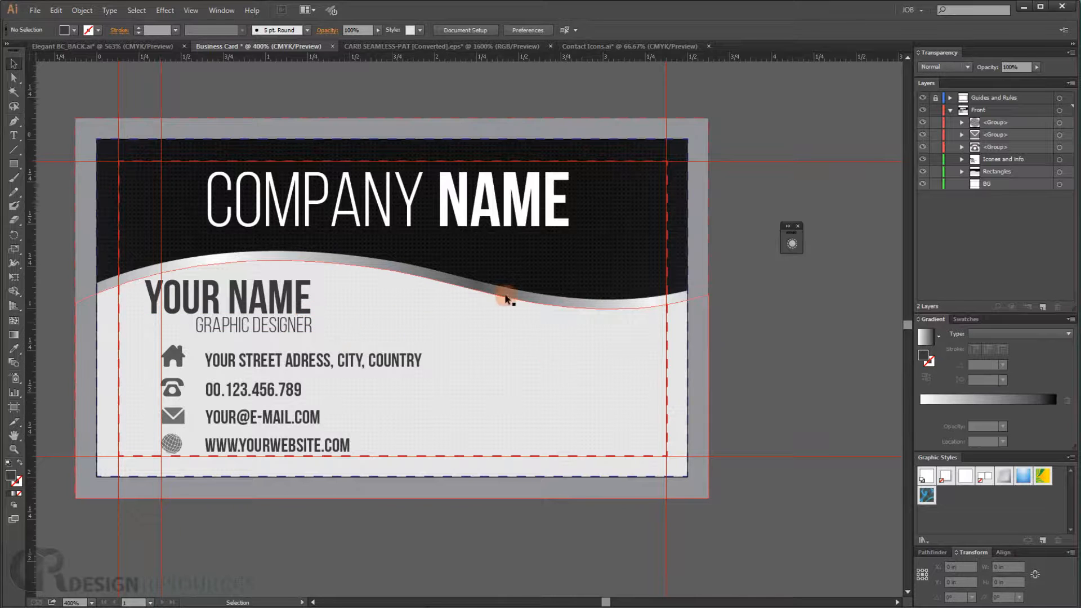
- Place the CR logo image and position it in the lower right area of the card
click(35, 10)
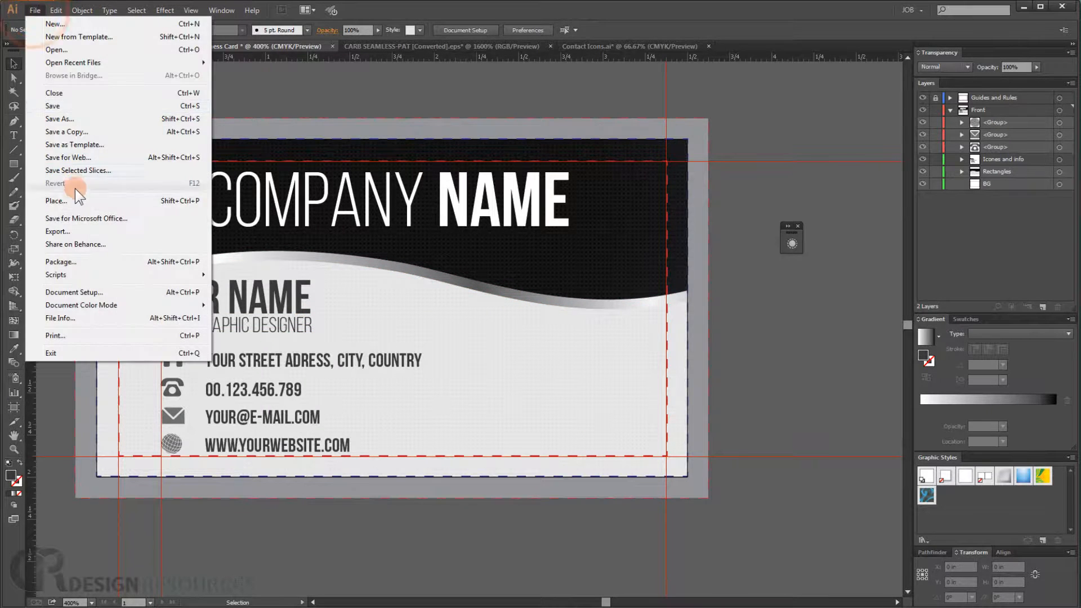
click(60, 200)
double_click(608, 248)
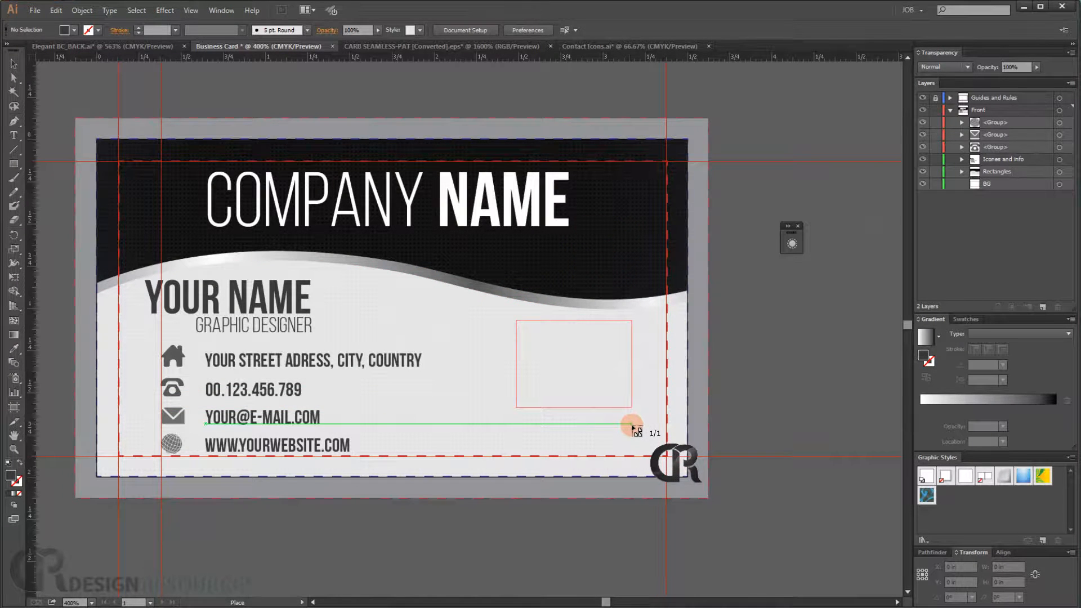
drag(632, 426, 659, 445)
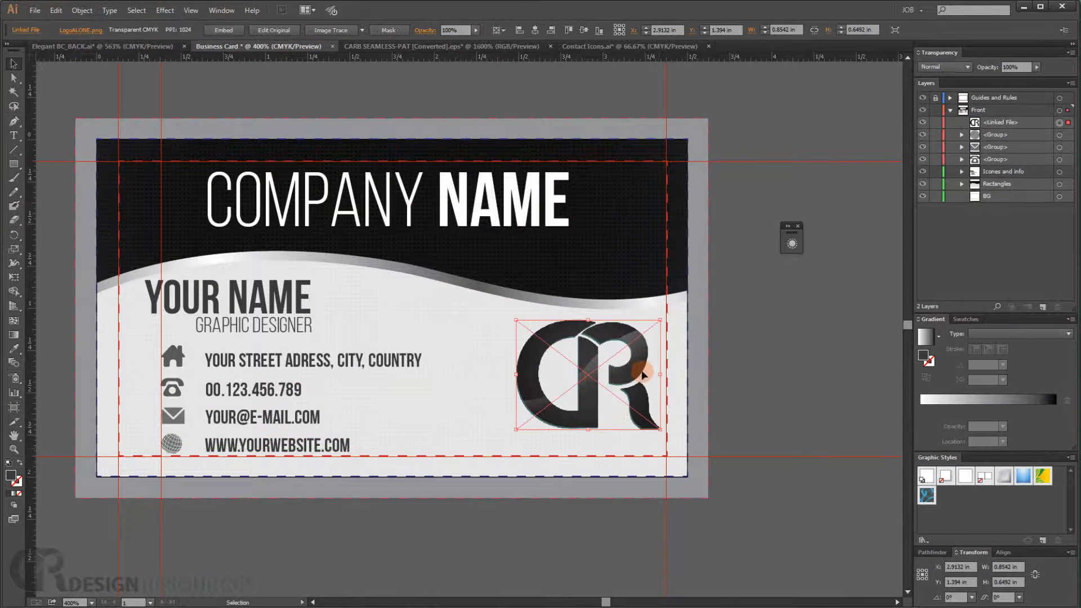
drag(643, 373, 638, 383)
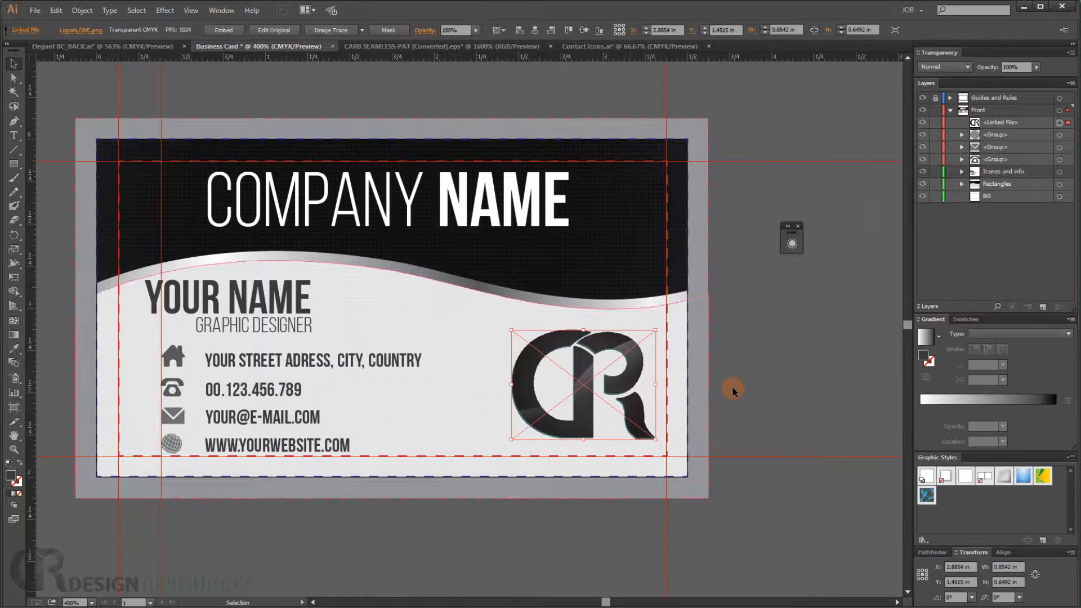
click(759, 518)
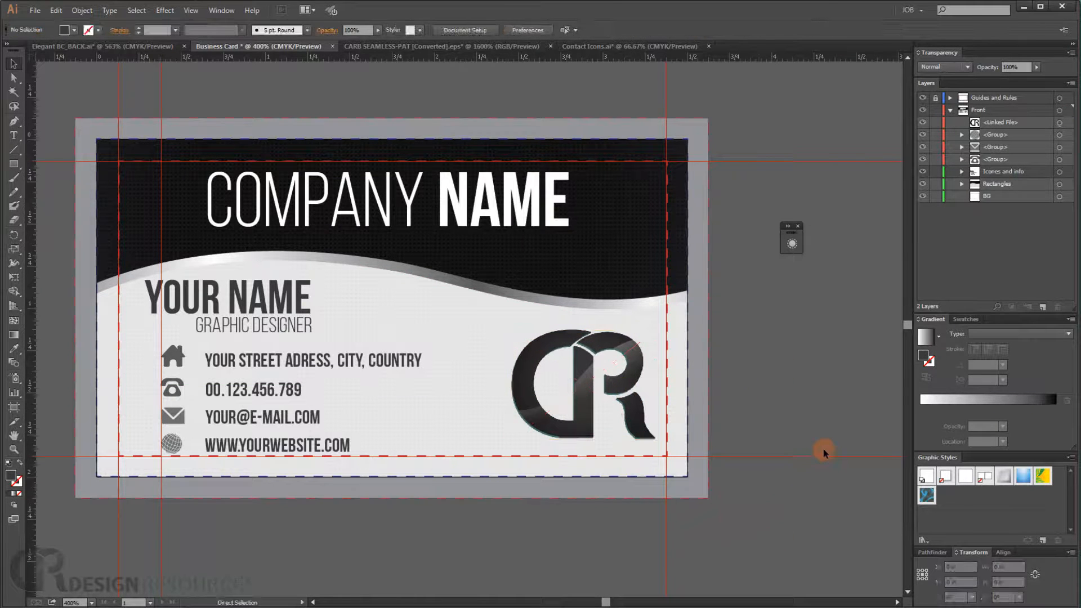
- Hide the guides and review the card at different zoom levels
key(ctrl+0)
scroll(518, 333, down, 2)
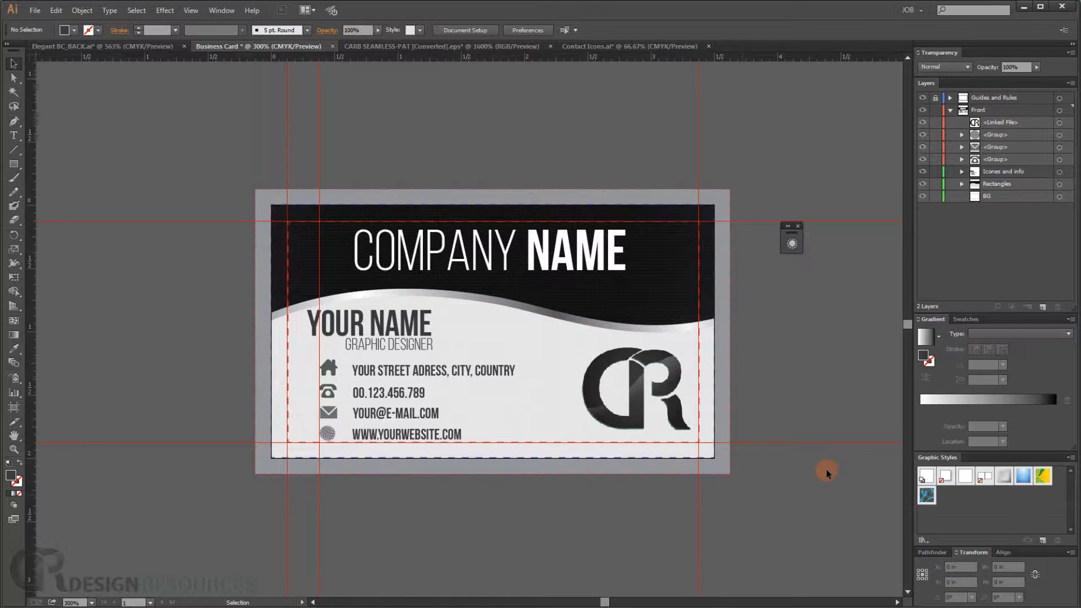
key(ctrl+semicolon)
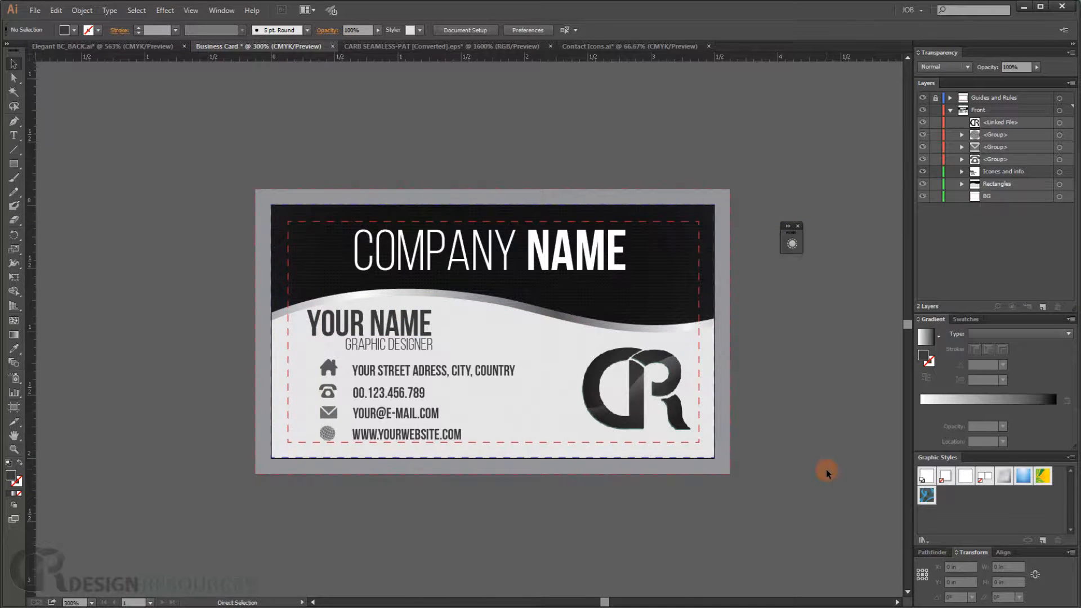
key(ctrl+1)
key(ctrl+0)
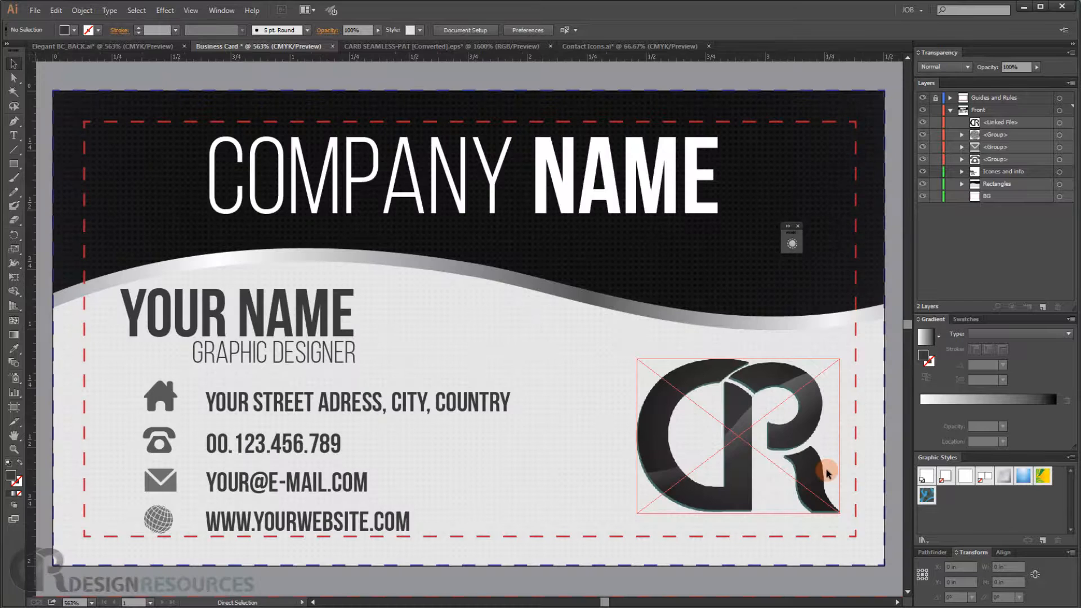
- Collapse the Front layer and hide the Guides and Rules layer
click(949, 110)
click(923, 98)
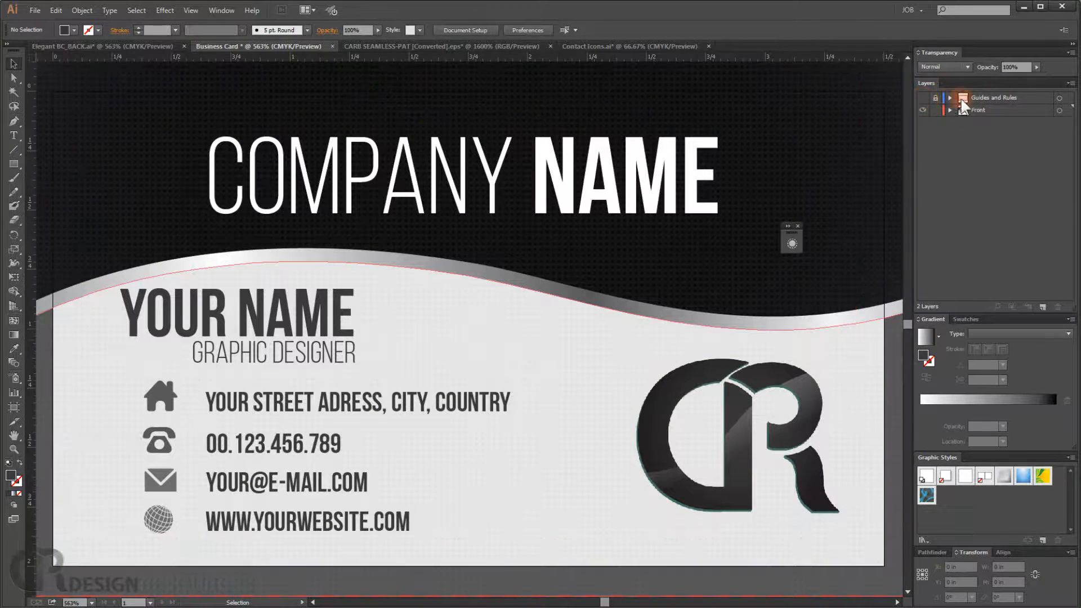
click(995, 98)
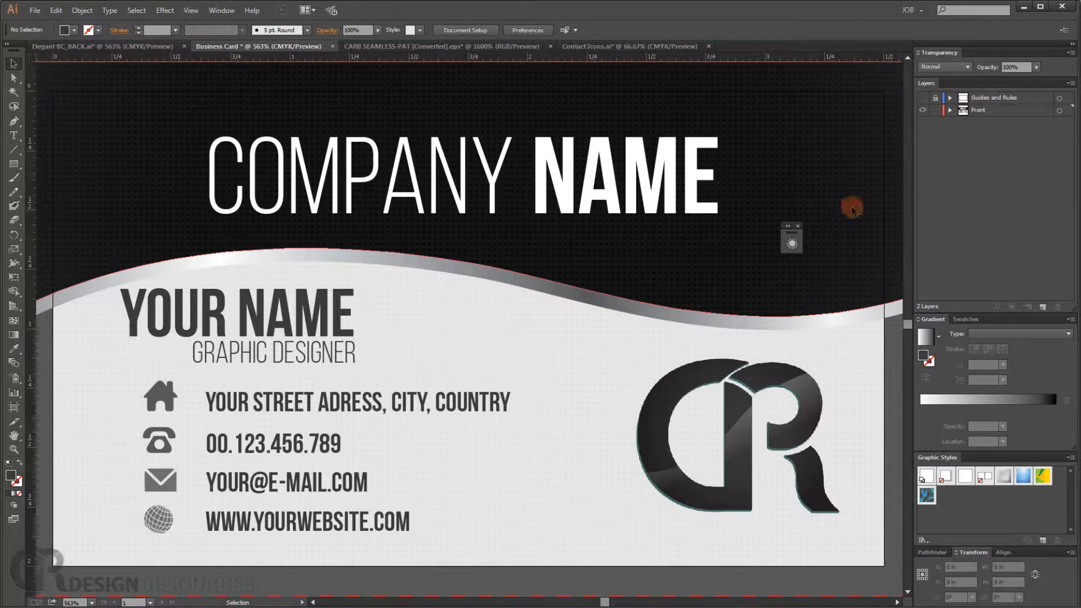
click(795, 235)
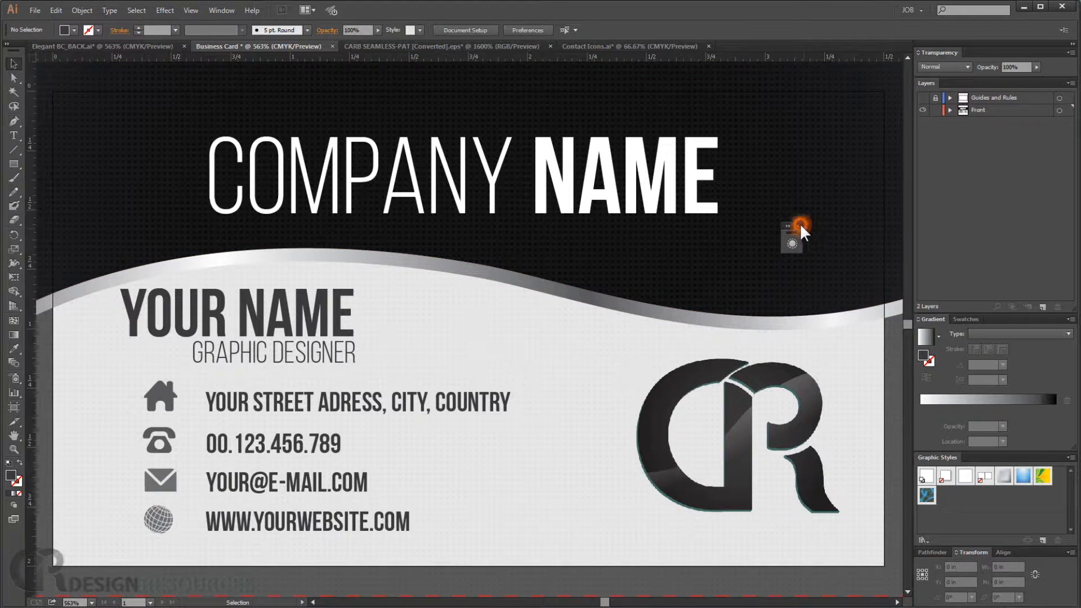
scroll(485, 326, down, 4)
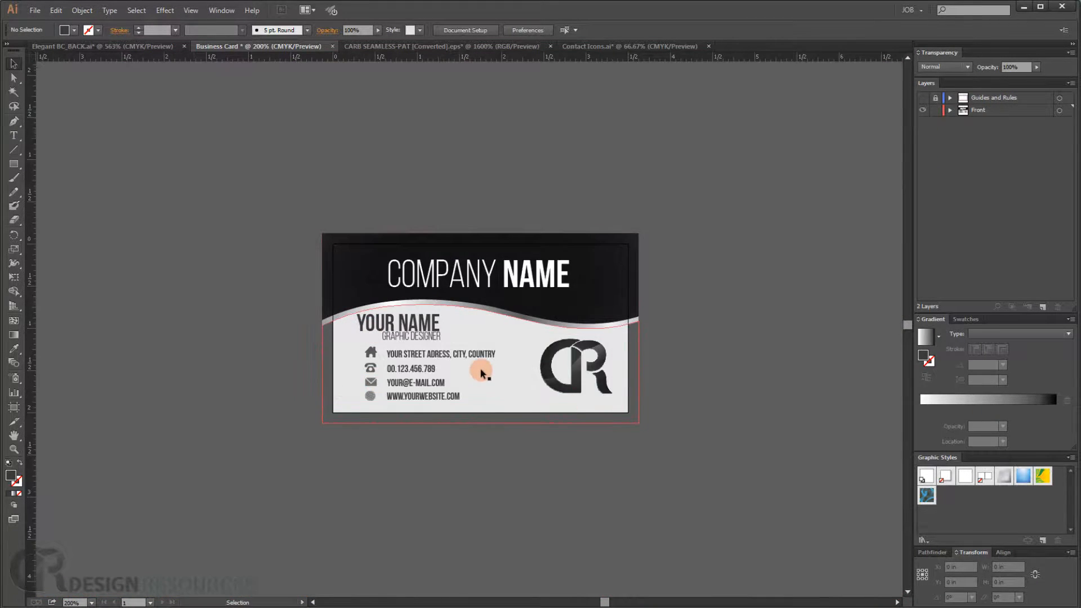
scroll(479, 367, up, 3)
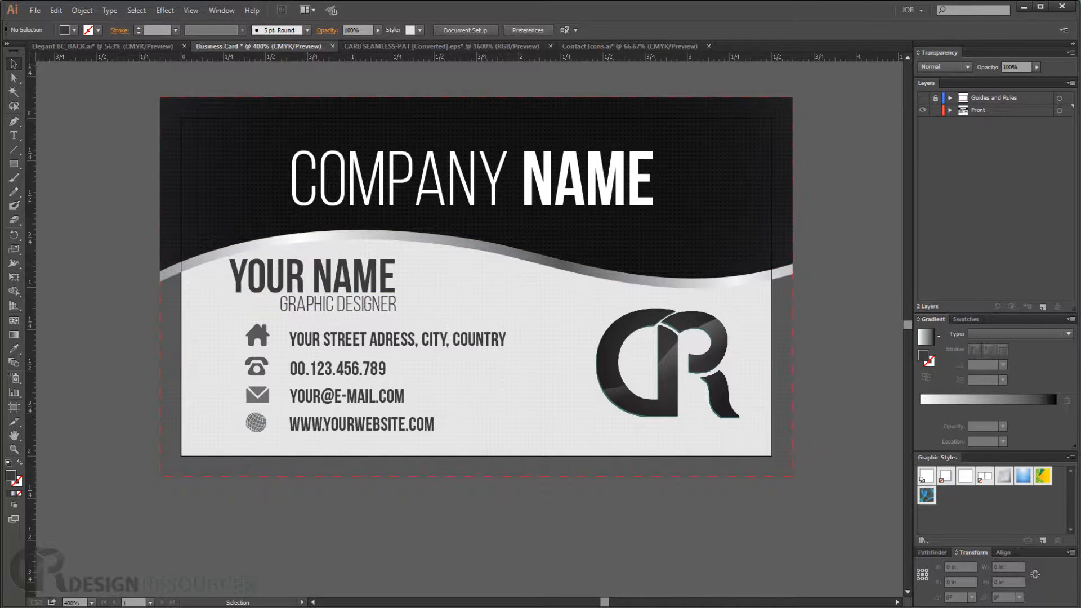
- Create a new layer named BACK above Front and hide the Front layer
click(979, 111)
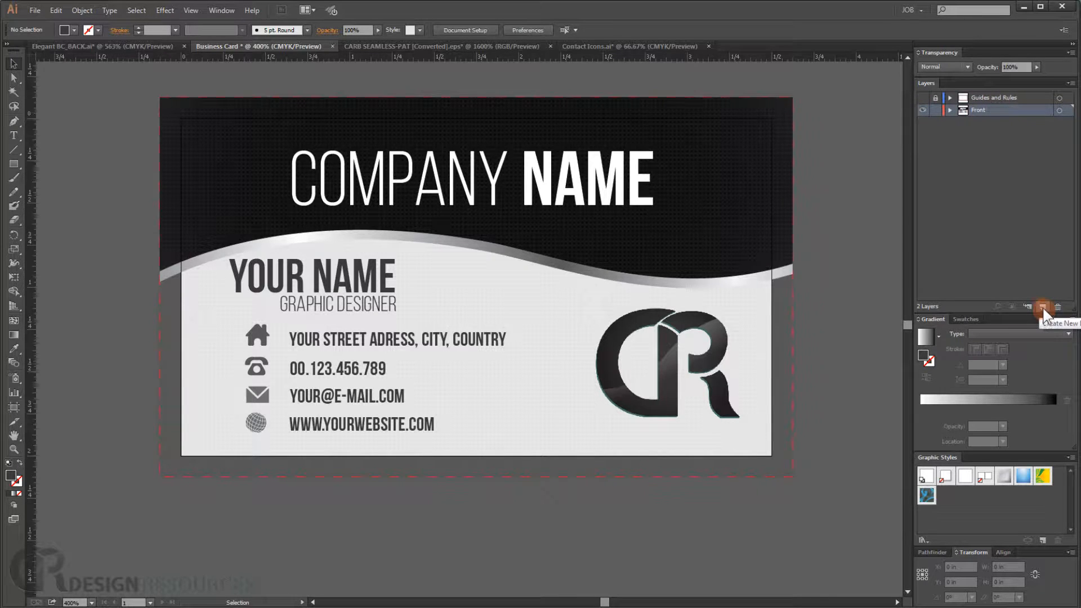
double_click(983, 110)
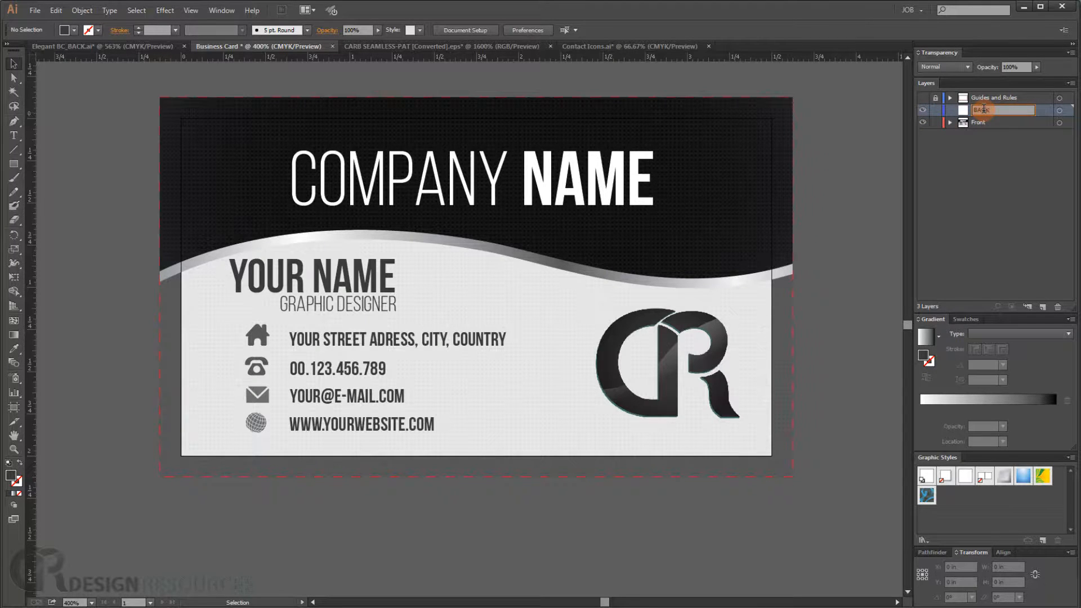
key(Return)
click(922, 123)
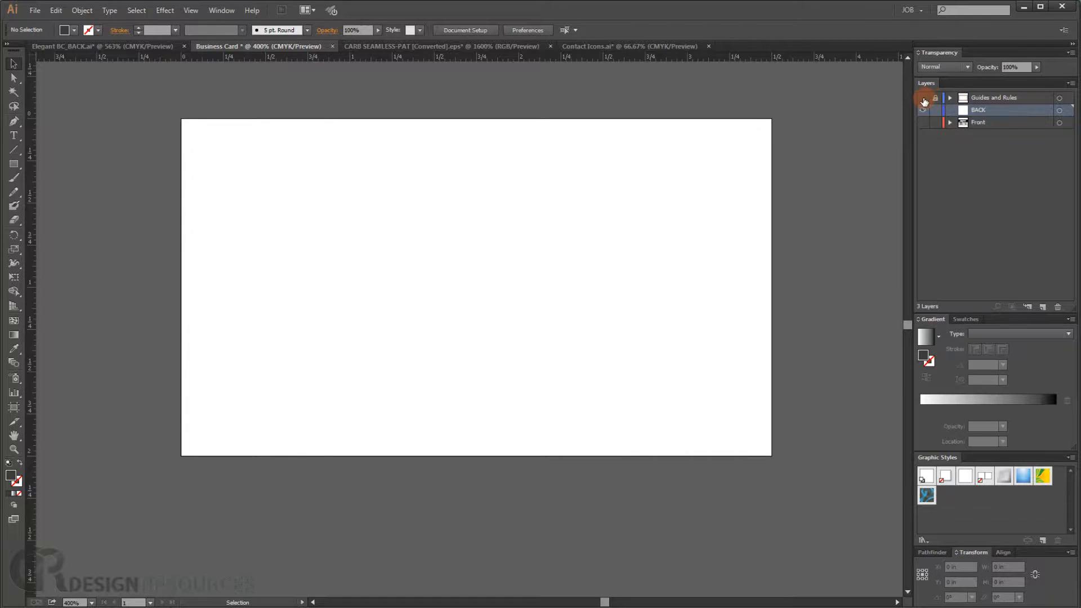
- Show the guides layer, draw a rectangle covering the whole card including bleed, and fill it with near-black #141516
click(923, 98)
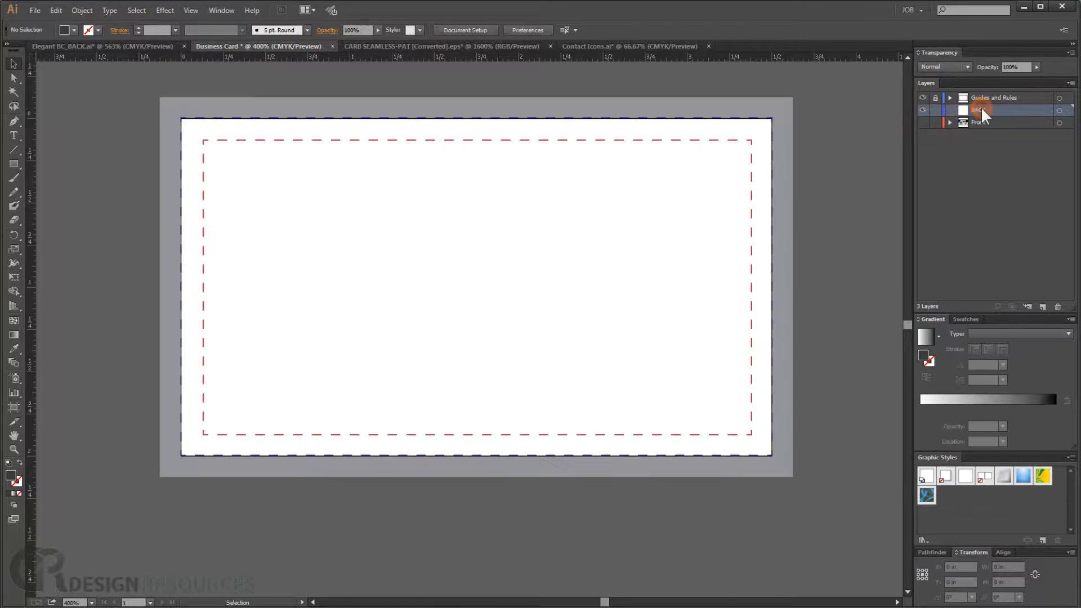
click(14, 164)
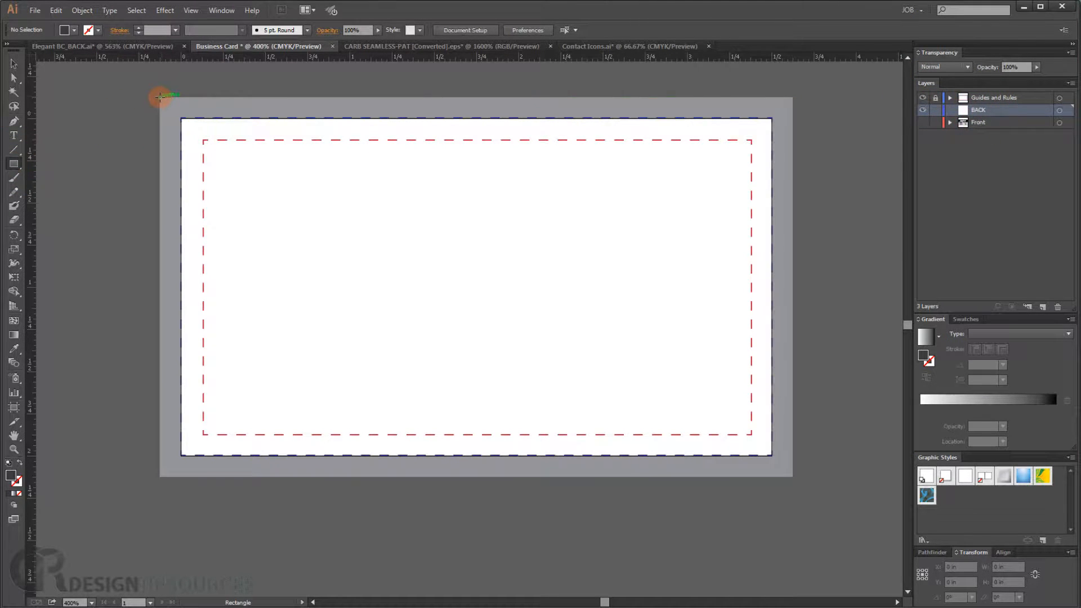
drag(161, 97, 793, 476)
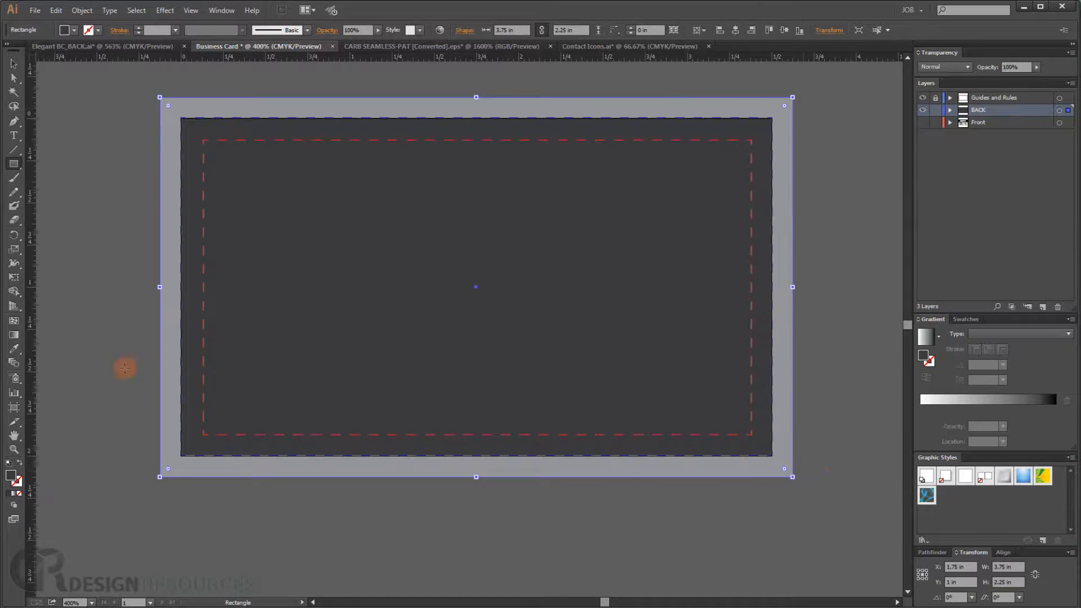
double_click(11, 476)
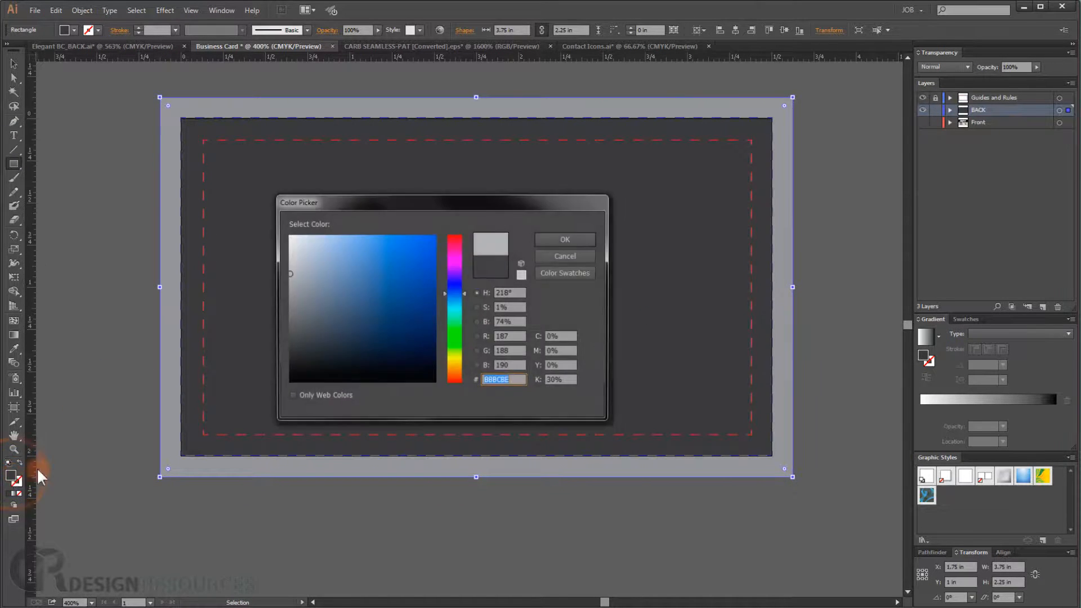
drag(290, 358, 301, 369)
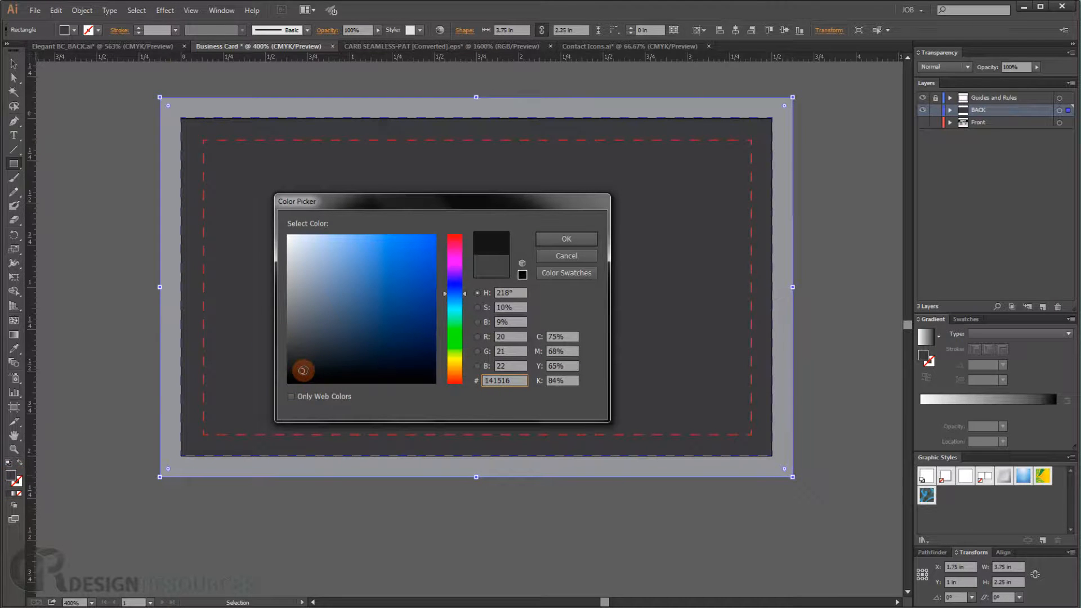
click(566, 239)
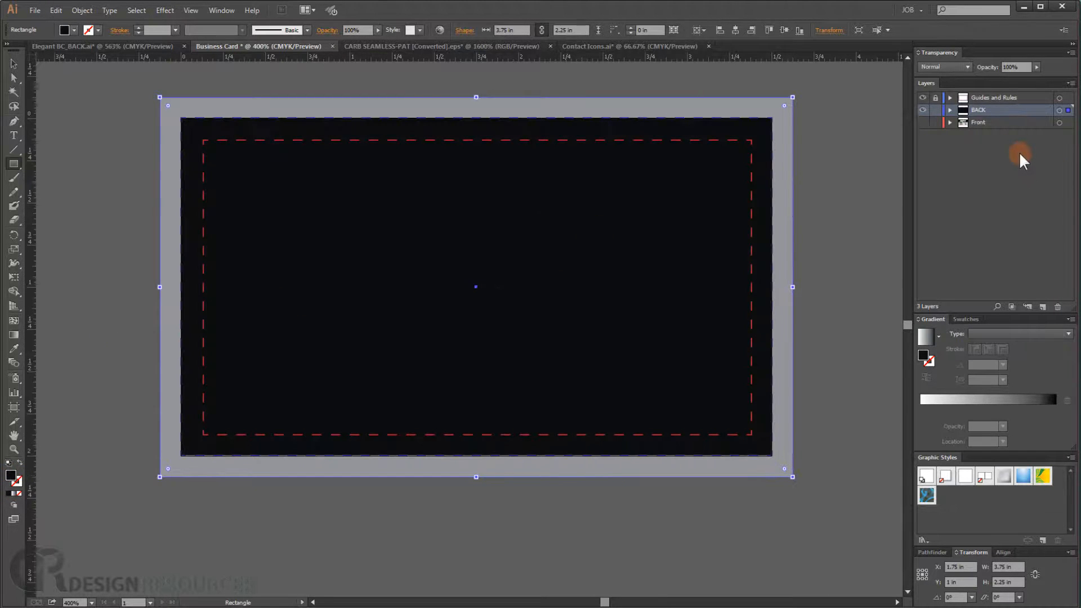
- Duplicate the background rectangle, fill the copy with the dotted pattern swatch, and set its blend mode to Soft Light
click(951, 110)
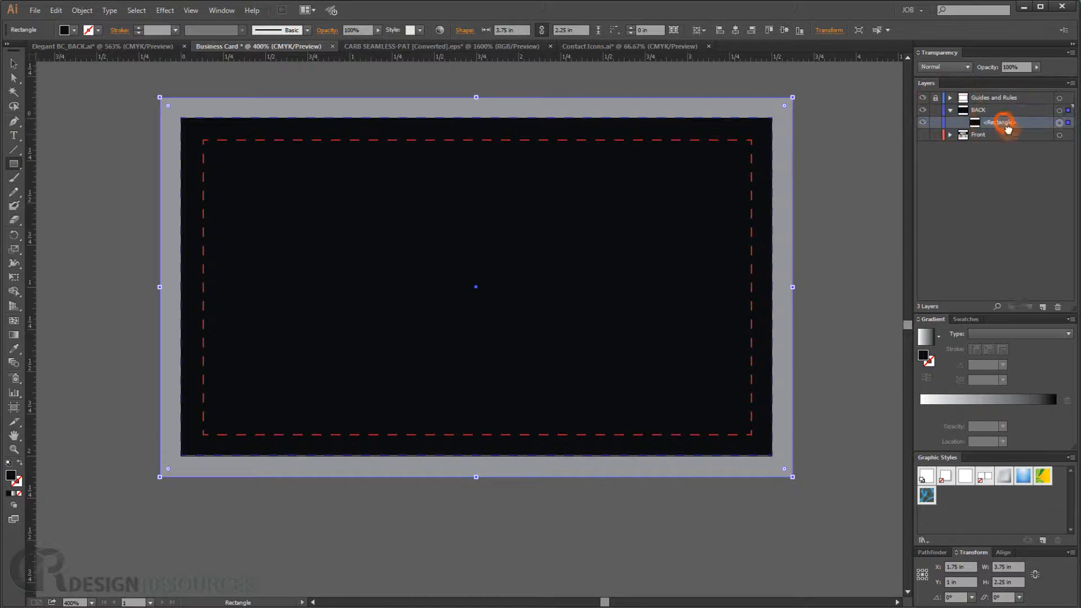
click(1053, 121)
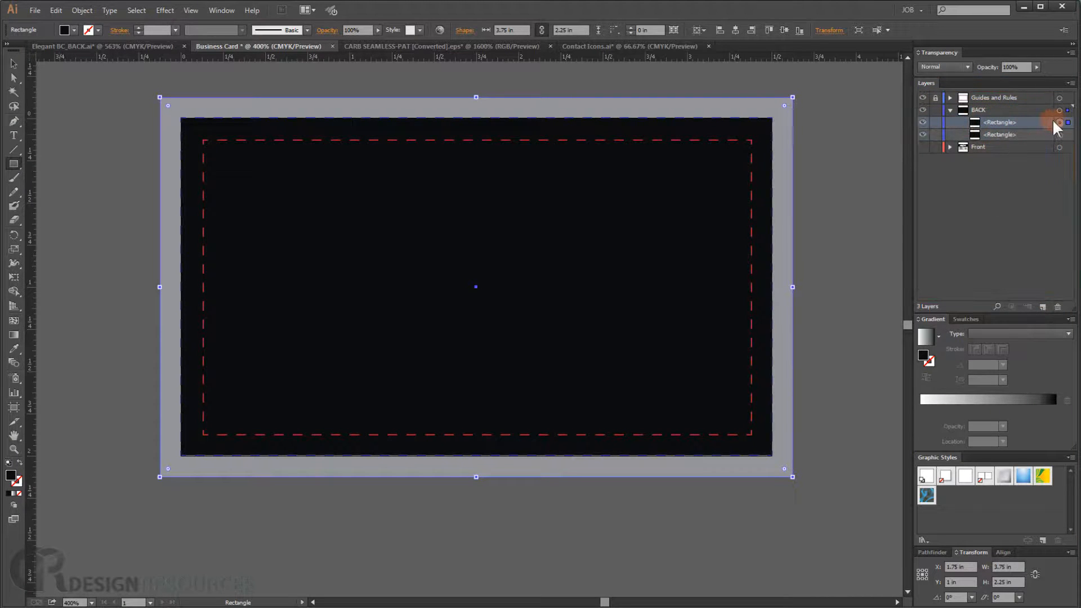
click(961, 318)
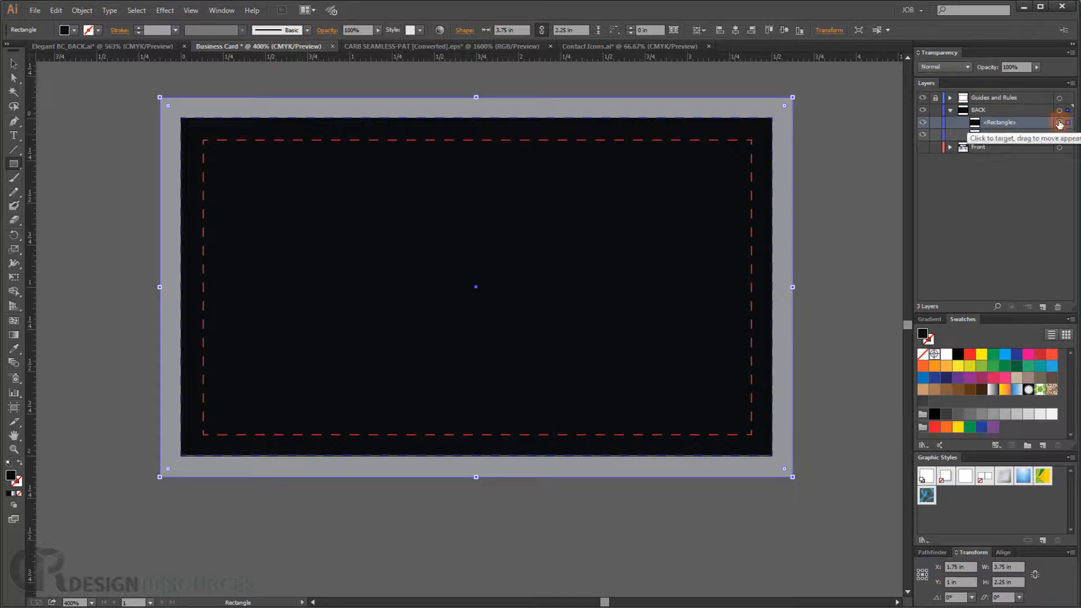
click(924, 400)
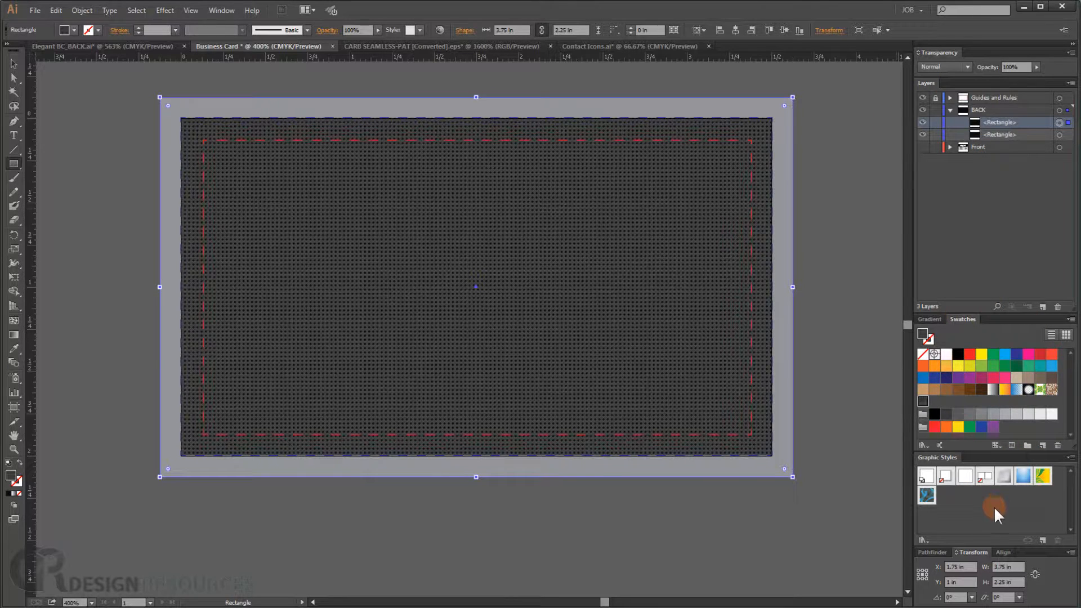
click(967, 68)
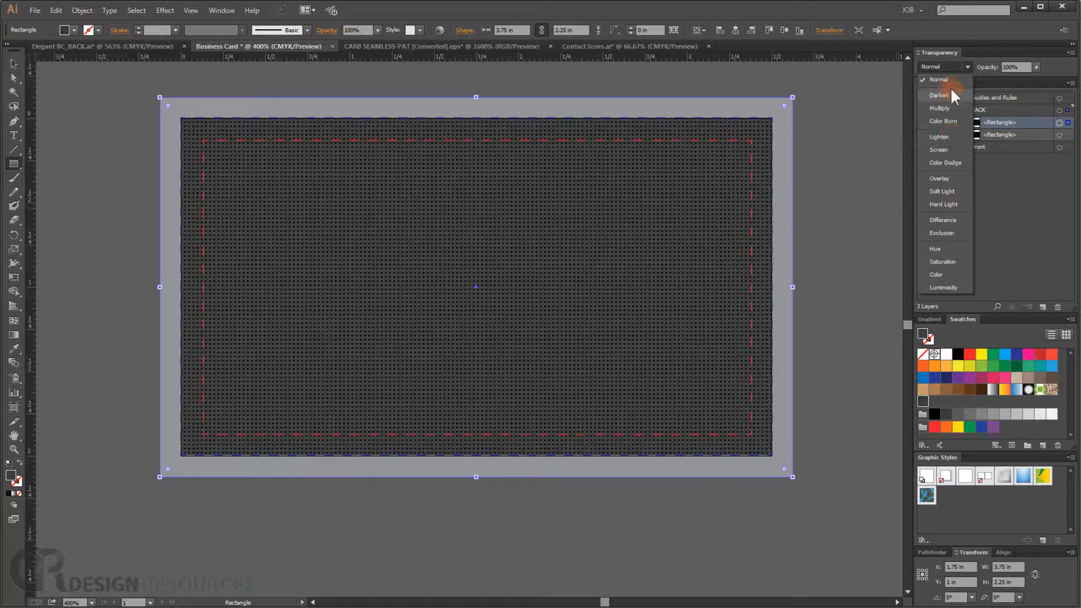
click(947, 191)
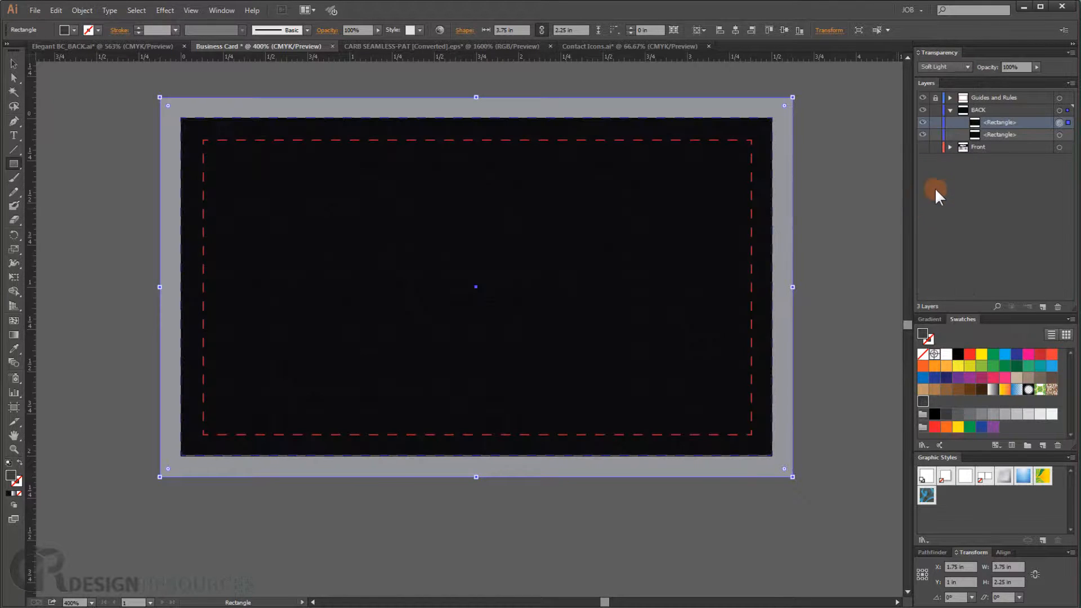
- Duplicate the pattern rectangle and set the copy to Normal blend mode with 10% opacity
drag(1016, 125, 1042, 307)
click(992, 122)
click(961, 67)
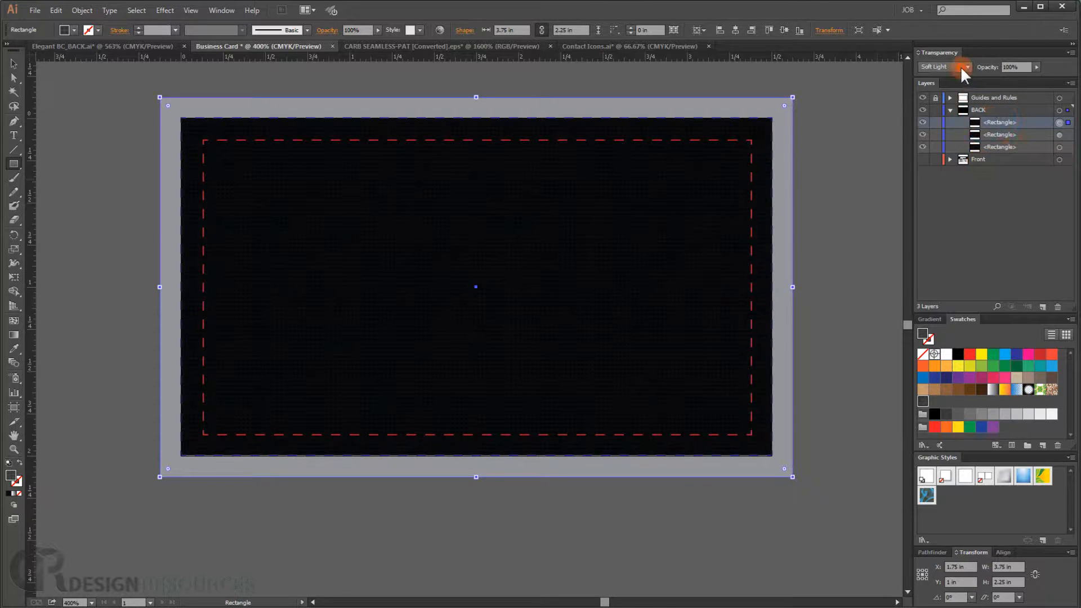
click(955, 74)
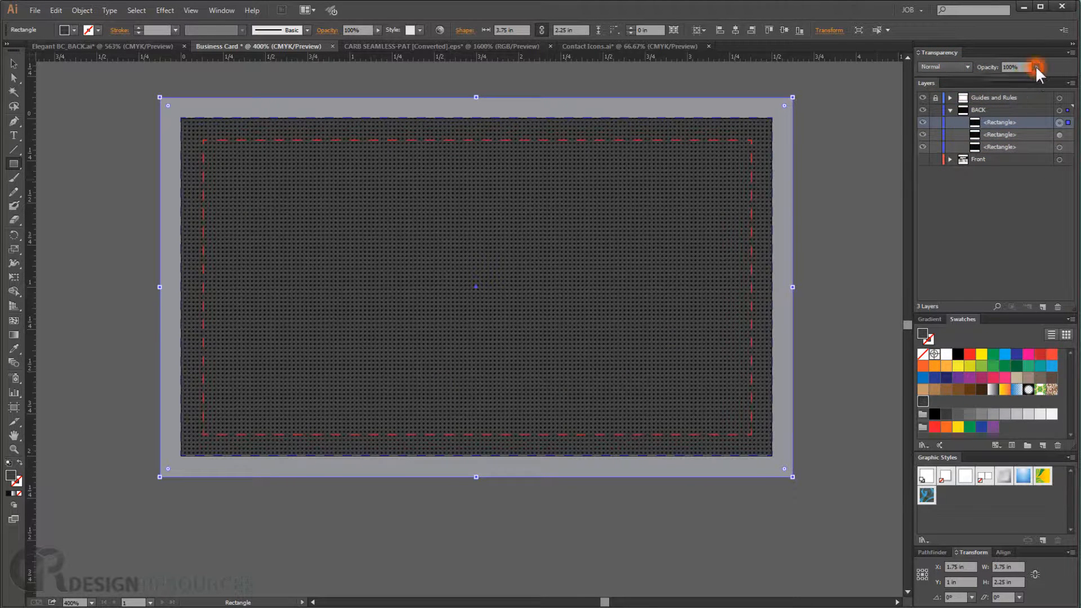
drag(1035, 65, 999, 73)
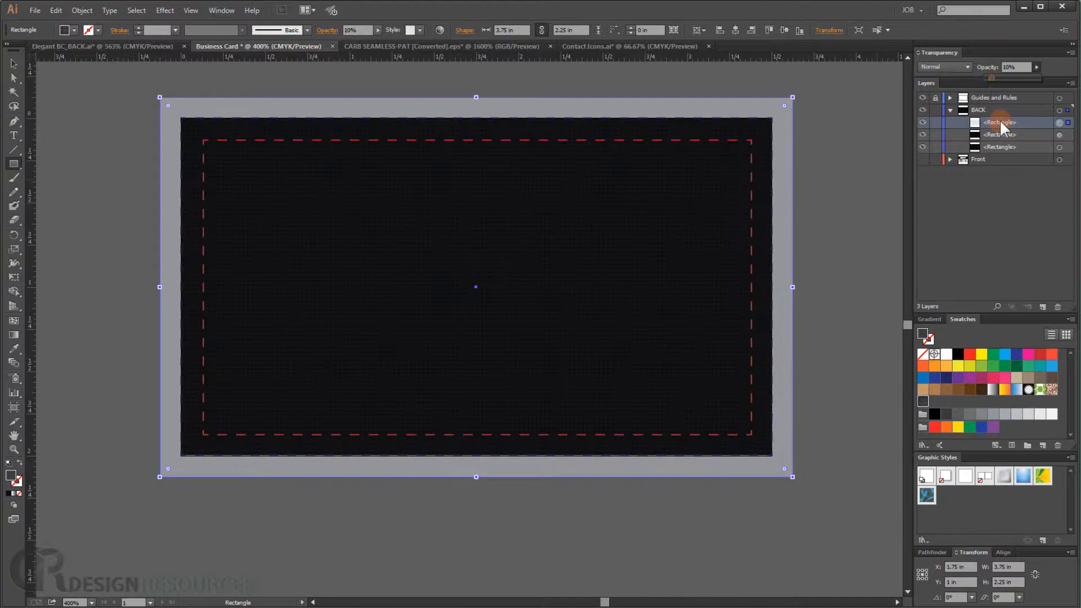
- Duplicate the 10% opacity pattern rectangle once more and deselect it
drag(1001, 121, 1044, 306)
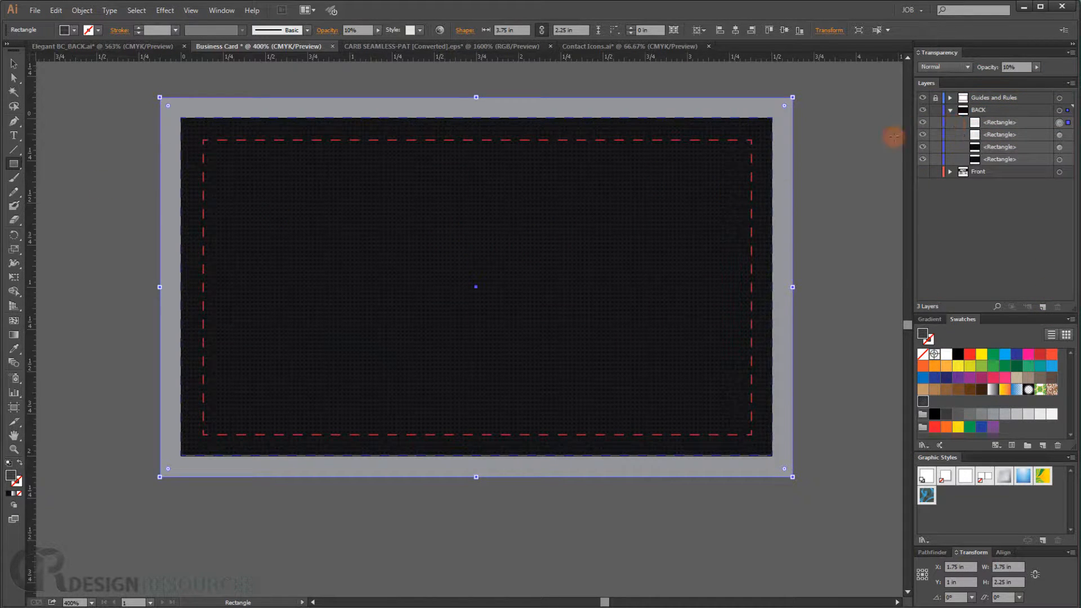
click(847, 178)
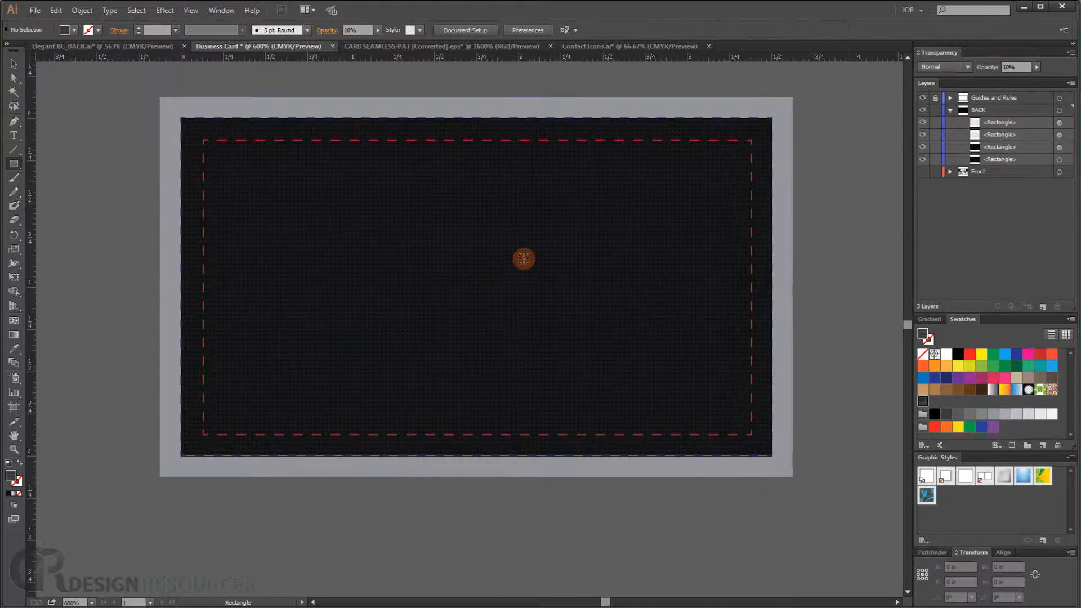
scroll(515, 248, up, 4)
drag(452, 240, 481, 240)
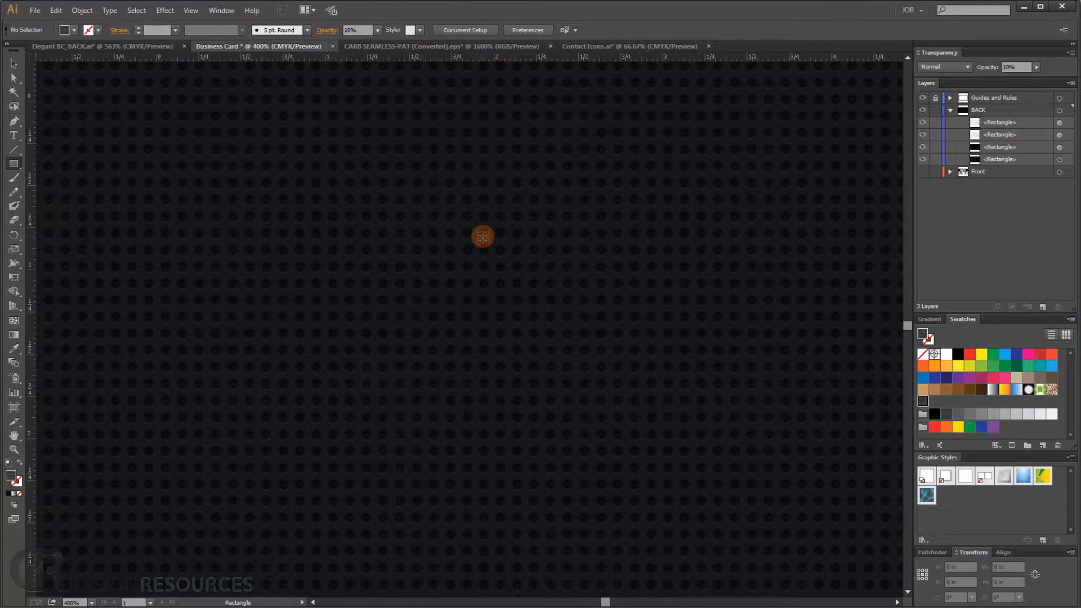
scroll(482, 237, down, 4)
key(v)
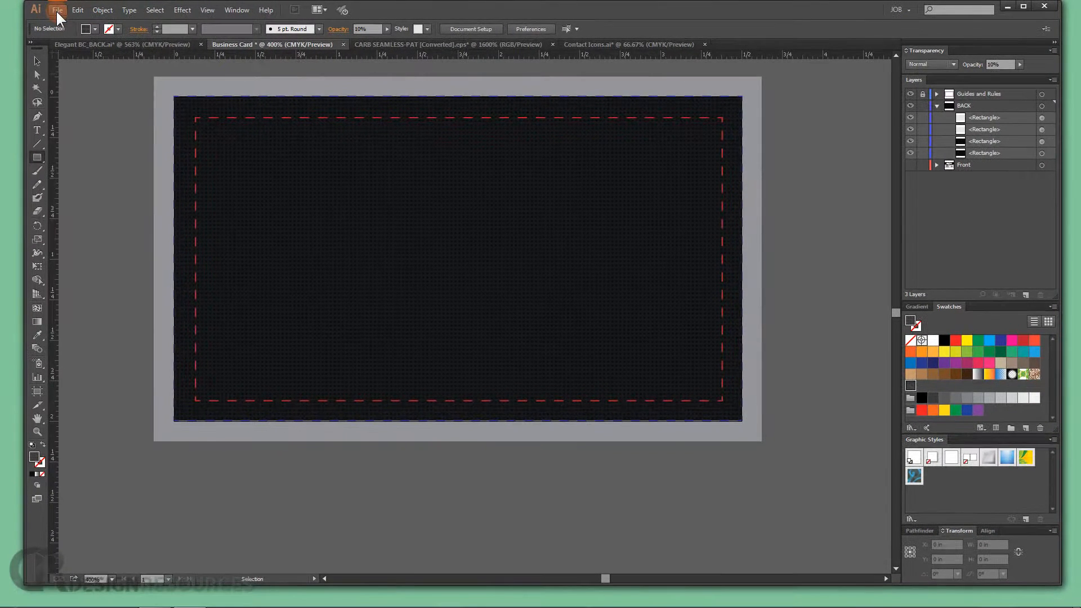
- Place the Logo White Alone.png image in the center of the back side
click(60, 10)
click(106, 193)
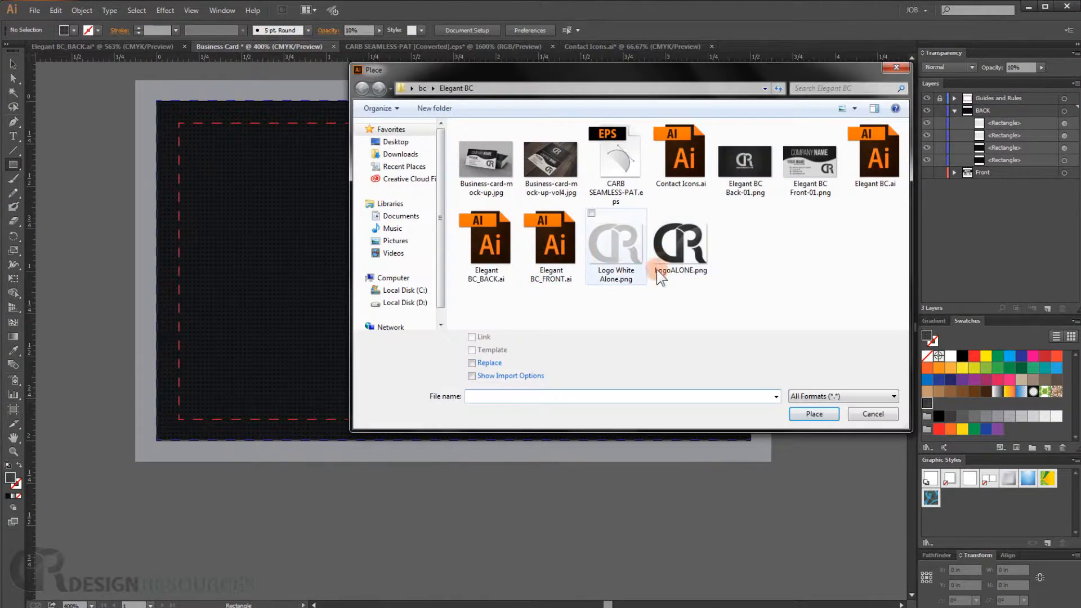
double_click(617, 259)
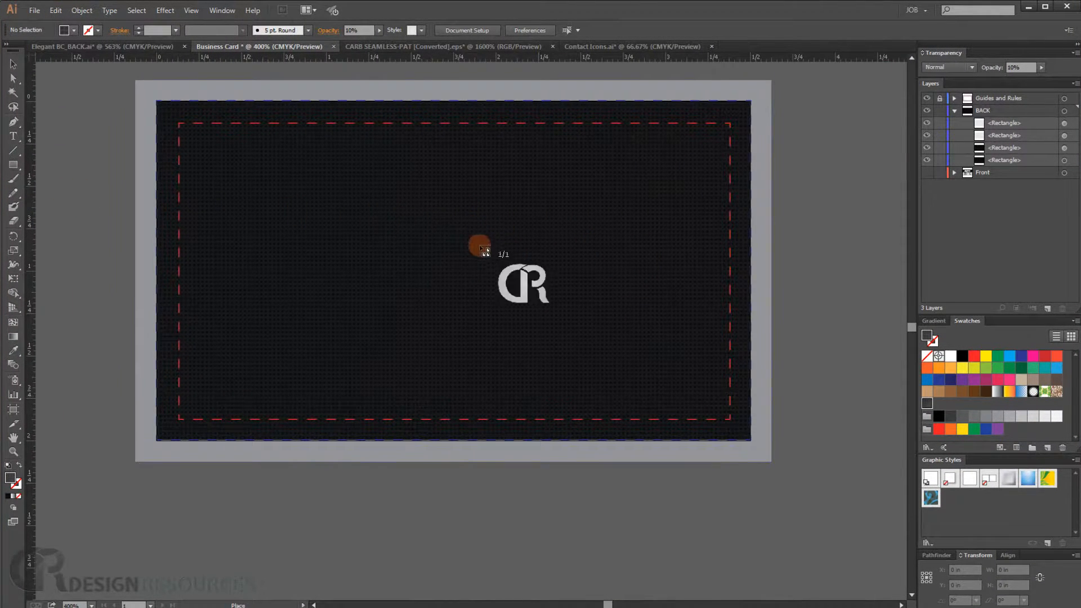
drag(367, 196, 618, 414)
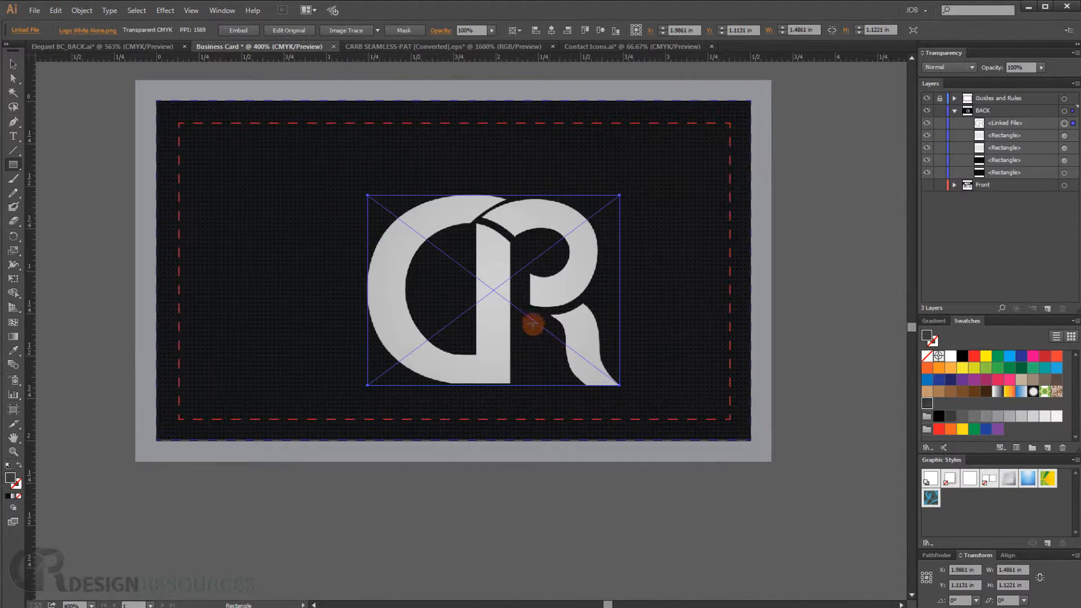
- Resize and reposition the logo so it sits centered in the upper part of the card
key(m)
key(v)
drag(505, 347, 462, 301)
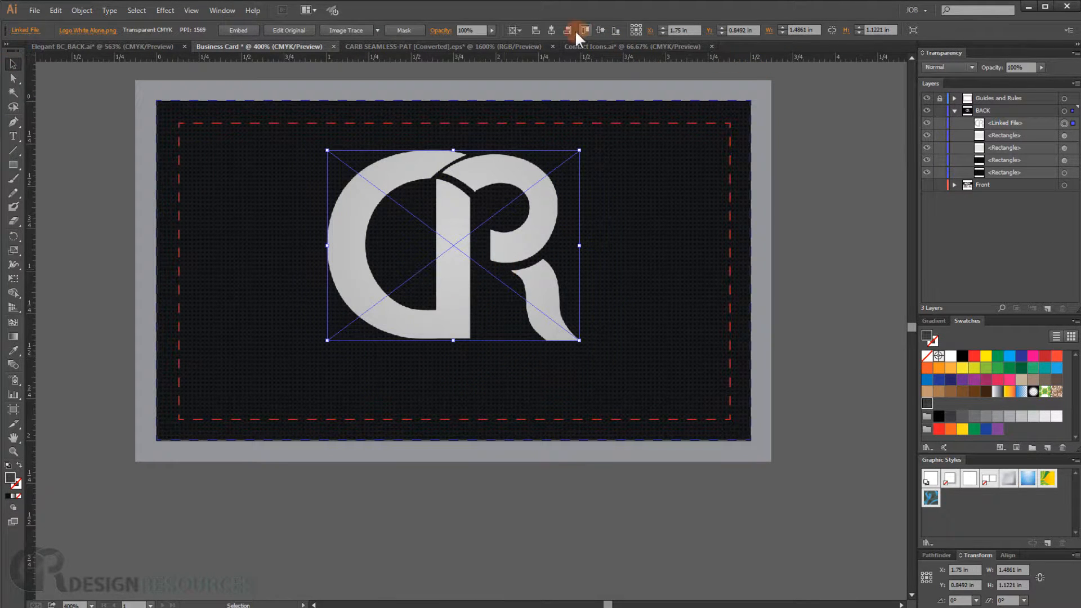
drag(580, 151, 569, 157)
drag(451, 224, 451, 217)
right_click(640, 403)
click(400, 372)
double_click(401, 372)
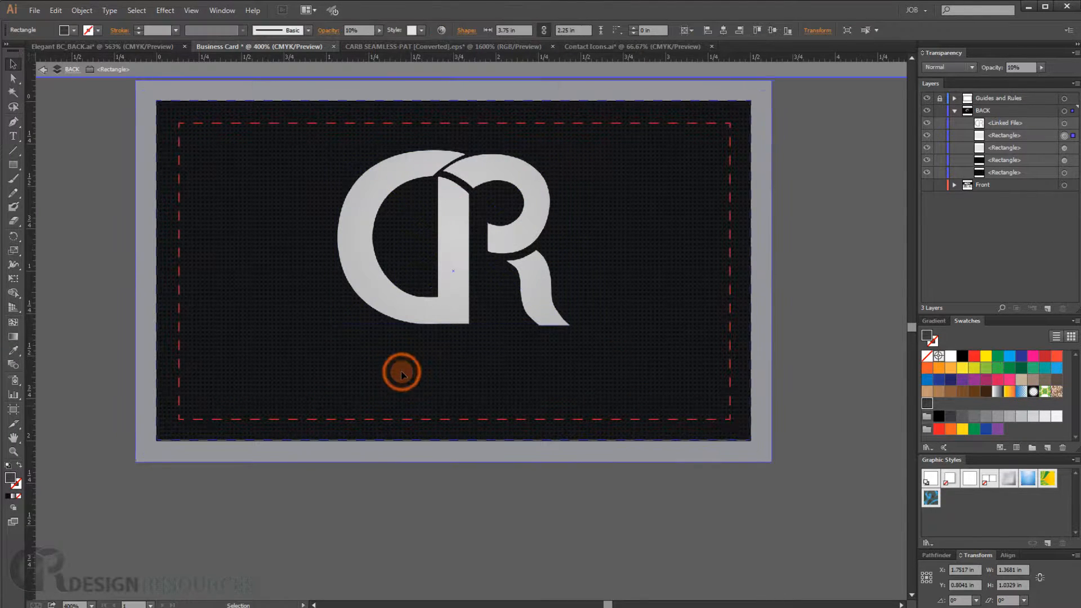
double_click(42, 329)
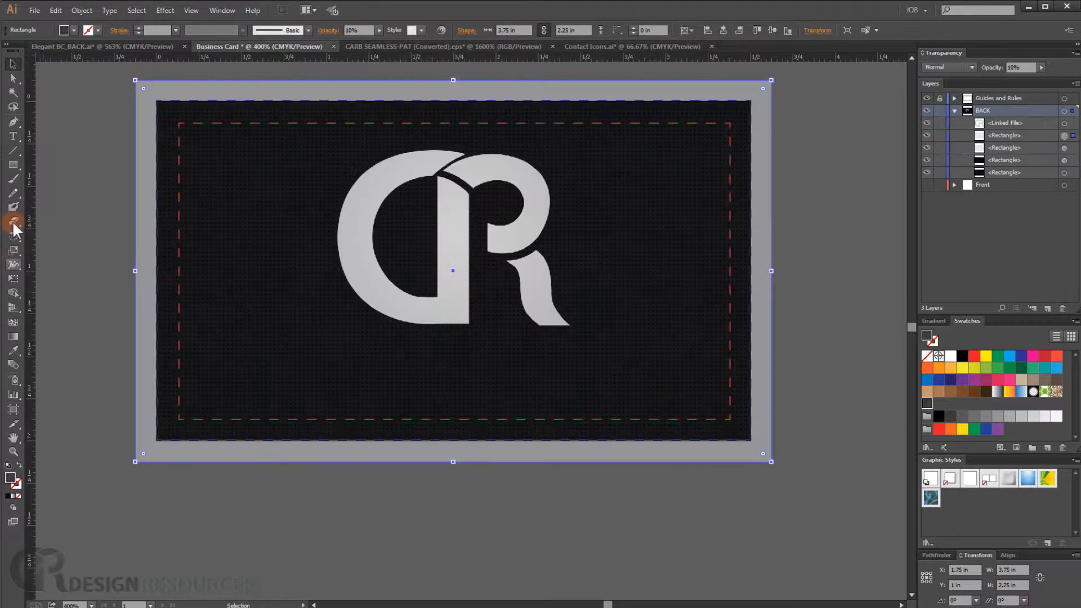
click(13, 136)
click(323, 371)
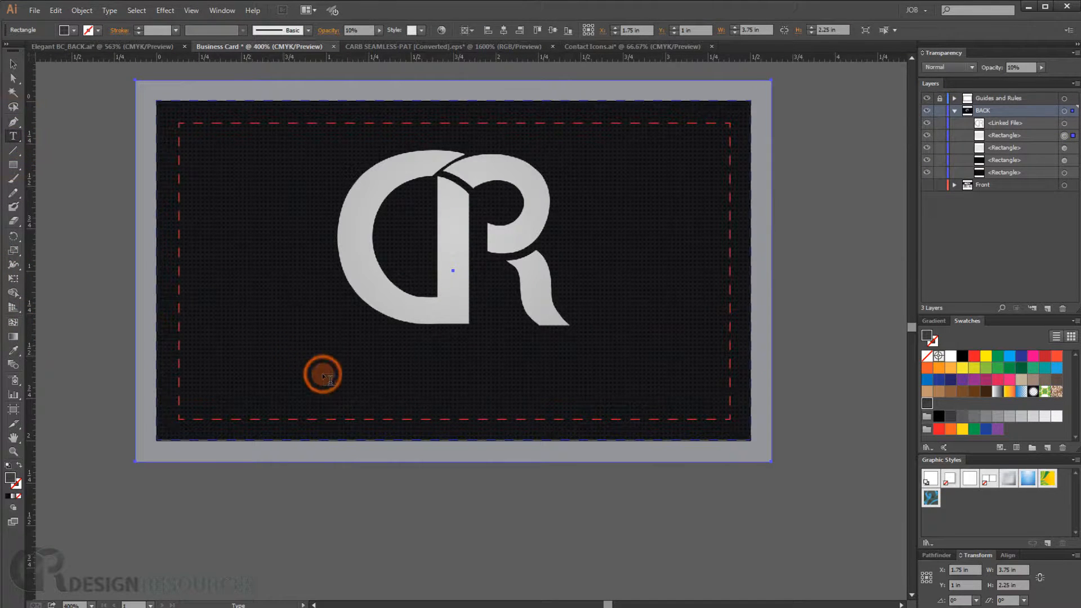
text(w)
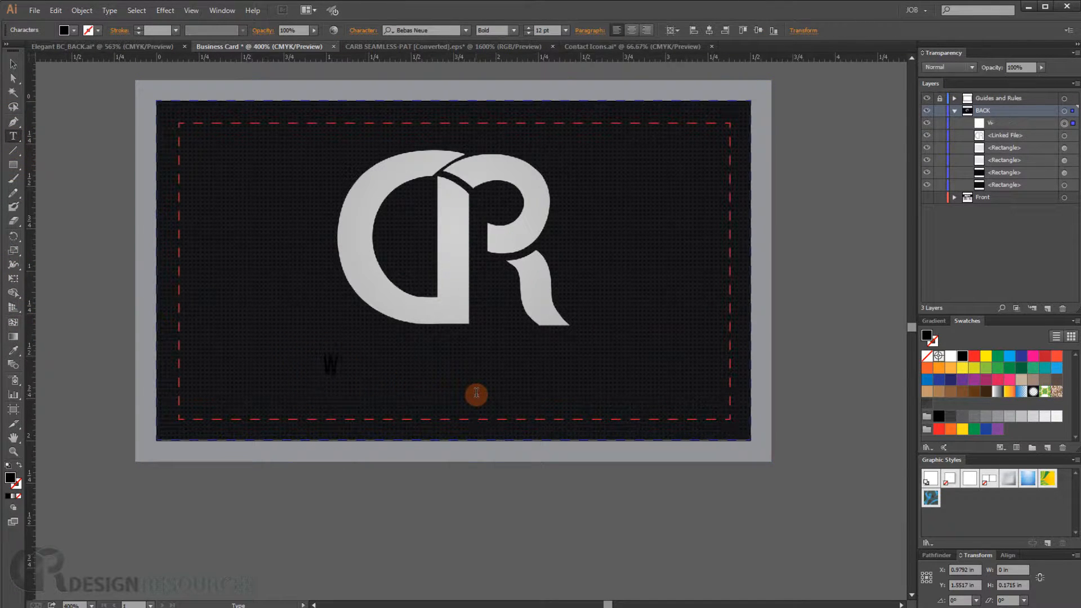
text(ww)
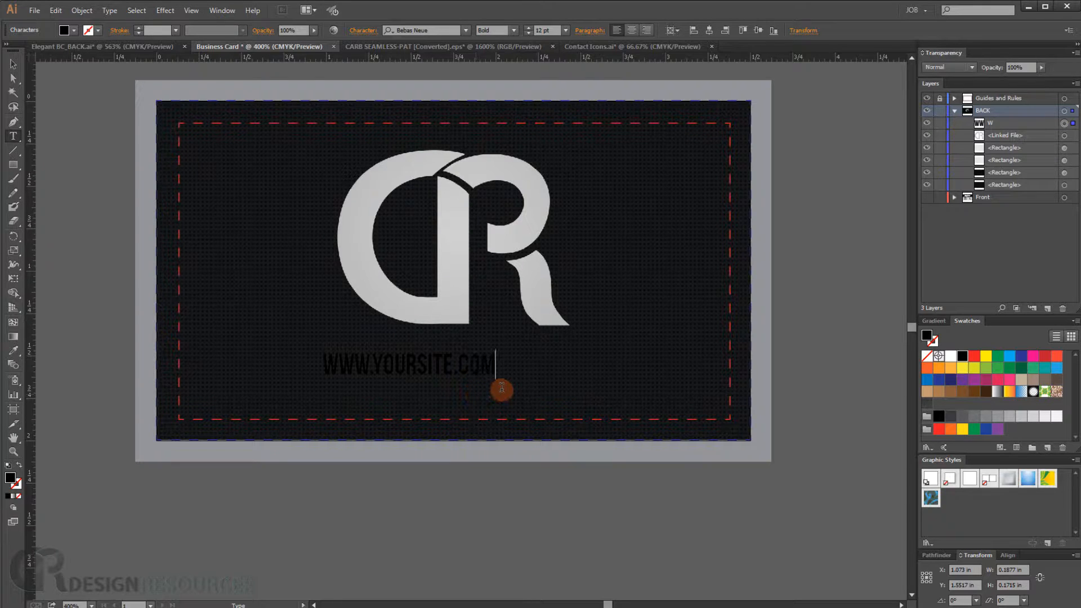
- Color the website text light gray
triple_click(475, 374)
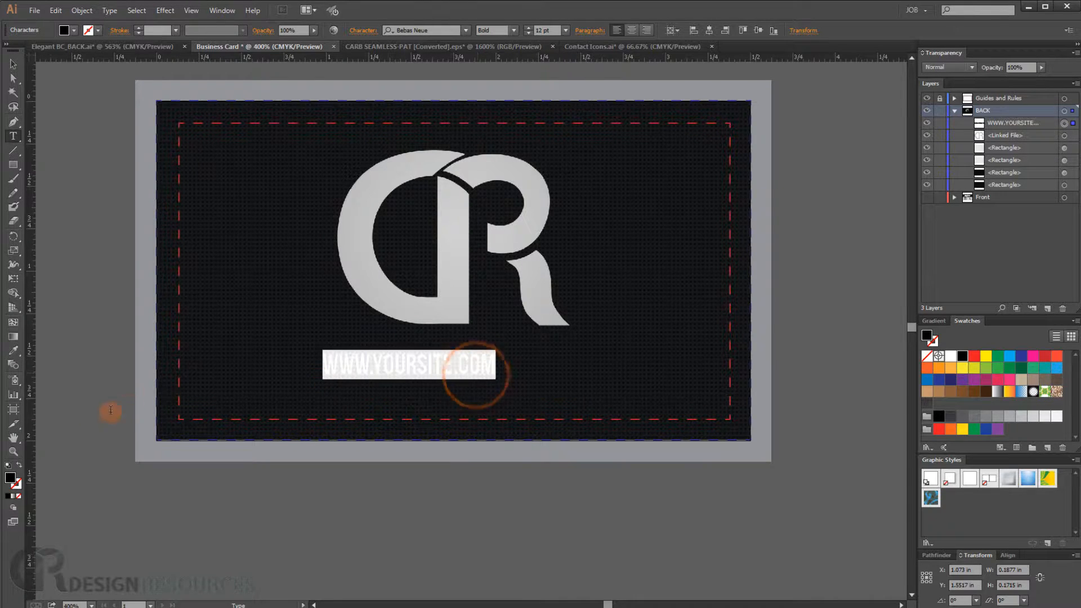
click(73, 30)
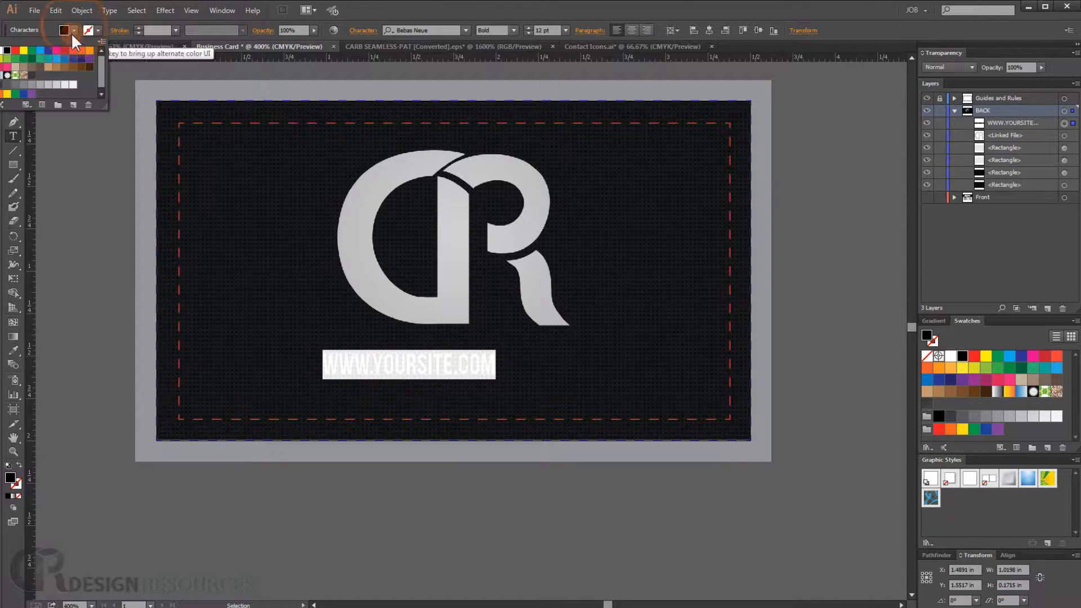
click(49, 85)
click(503, 19)
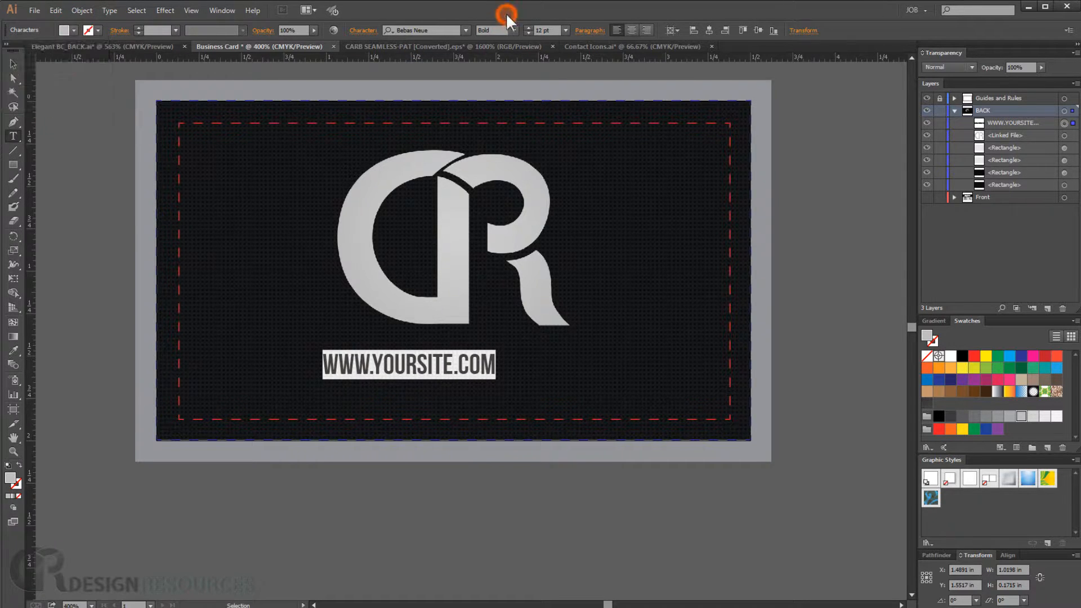
- Scale the website text to the logo's width and center it directly under the logo
click(15, 62)
drag(456, 365, 516, 354)
drag(350, 366, 371, 385)
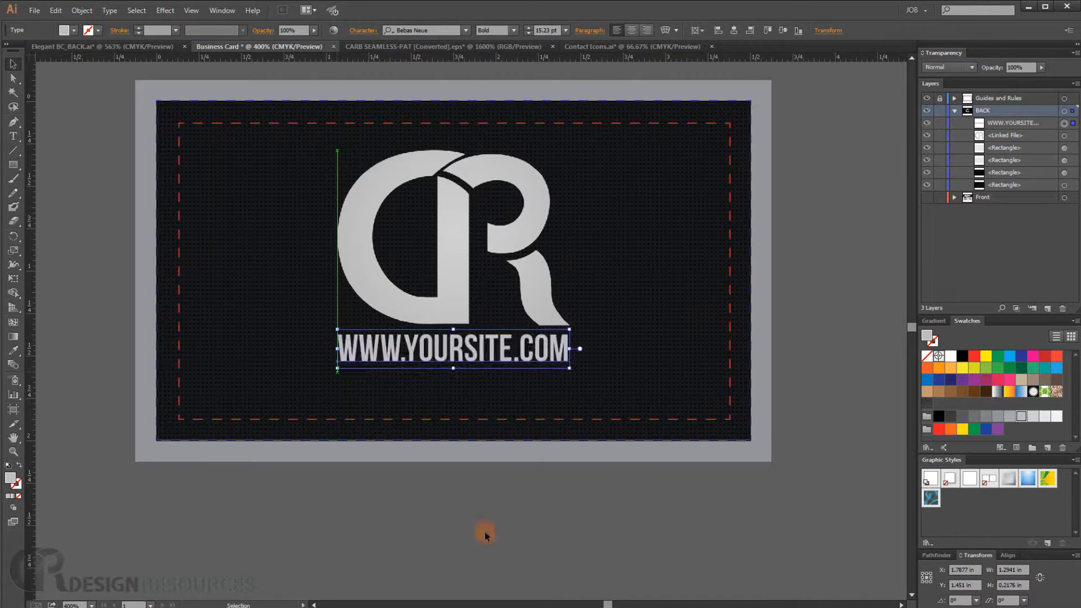
click(484, 530)
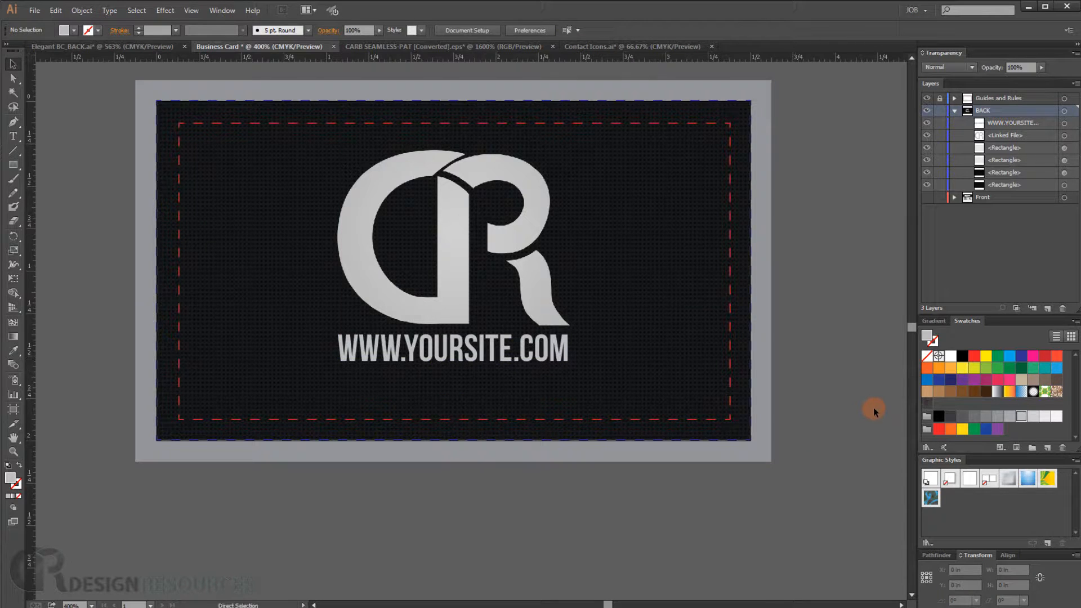
- Fit the card in the window, collapse and hide the BACK layer, and show the Front layer
key(ctrl+0)
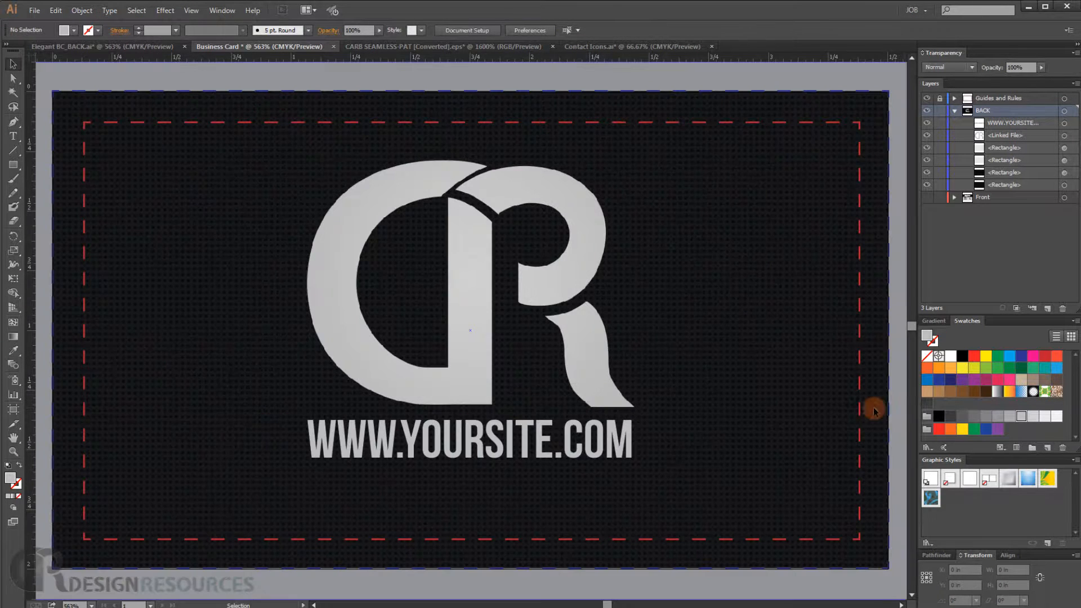
click(954, 111)
click(926, 111)
click(927, 122)
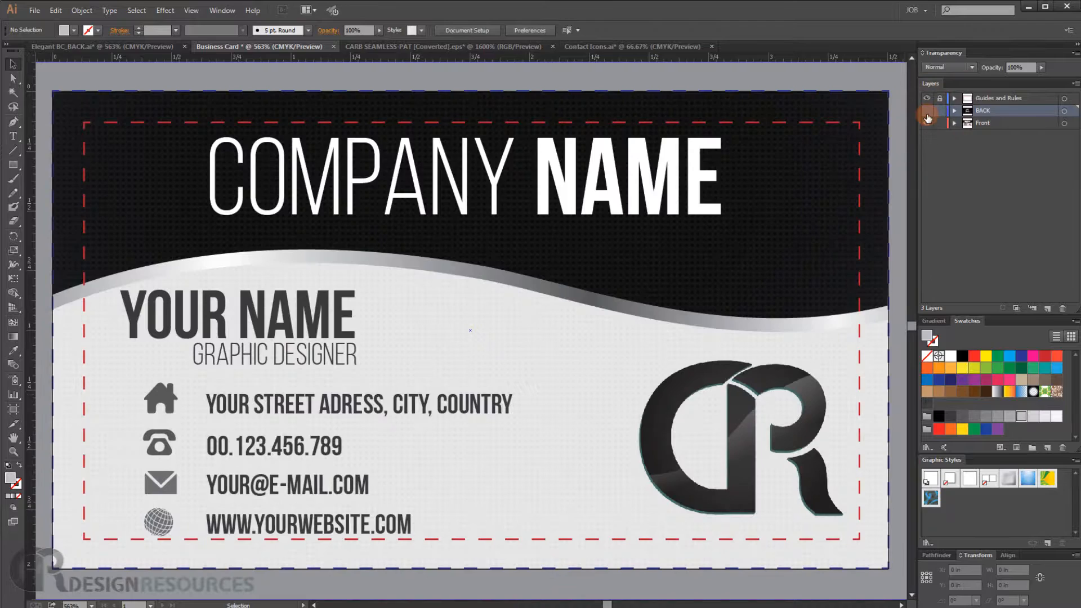
- Compare the front and back designs by toggling the BACK, Front and guide layers' visibility
click(927, 111)
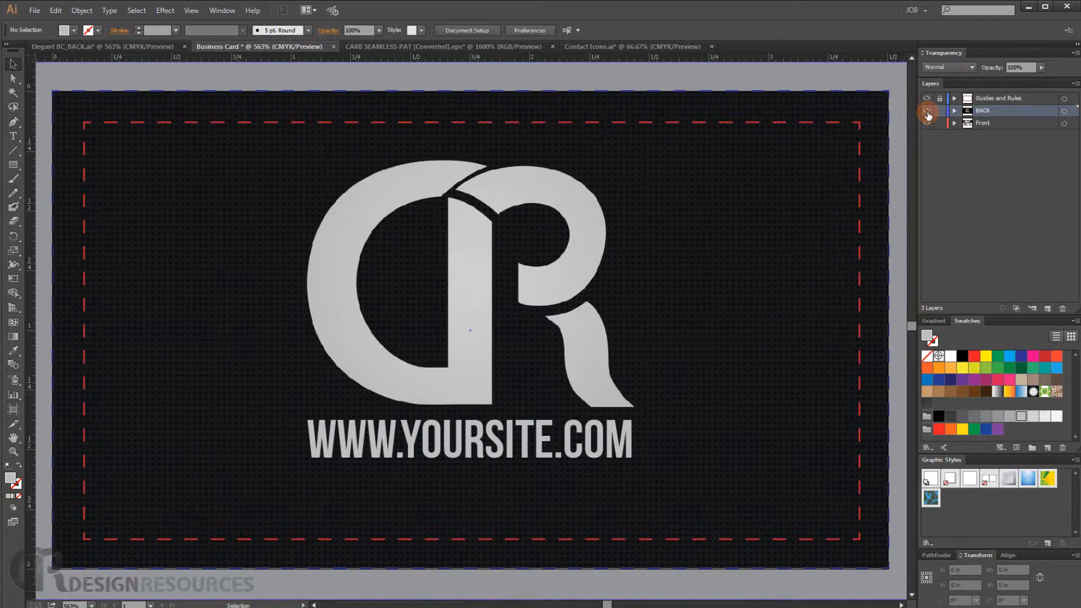
click(927, 111)
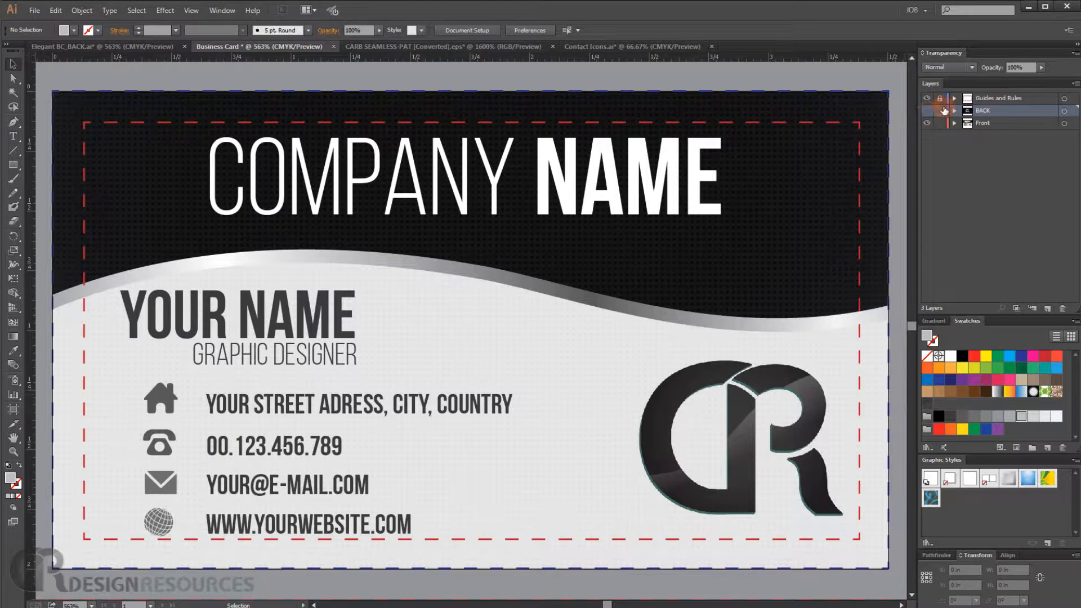
click(926, 98)
click(927, 111)
scroll(615, 259, down, 3)
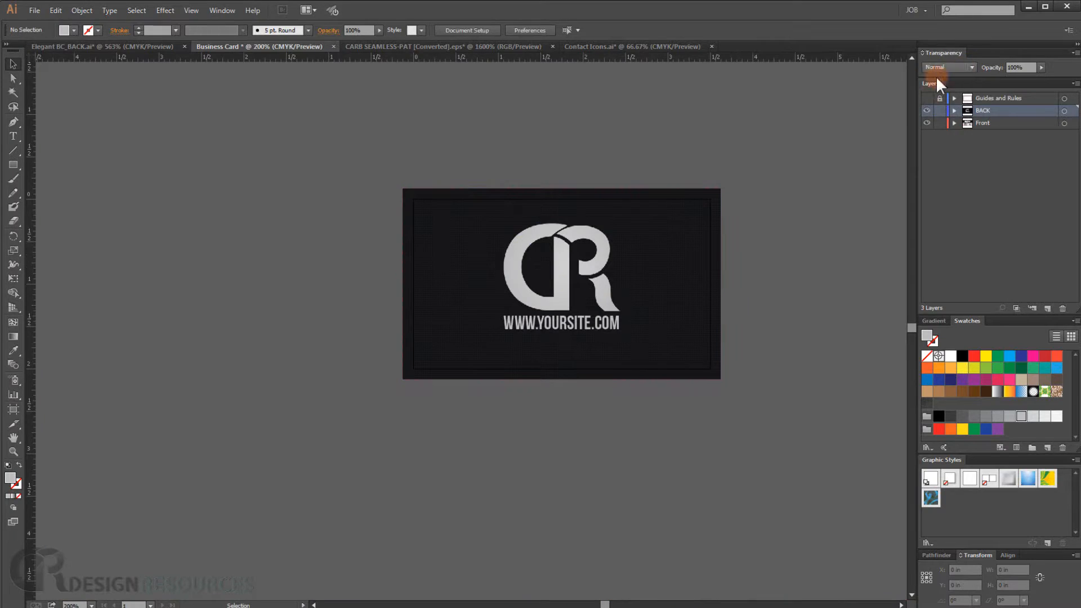
click(927, 111)
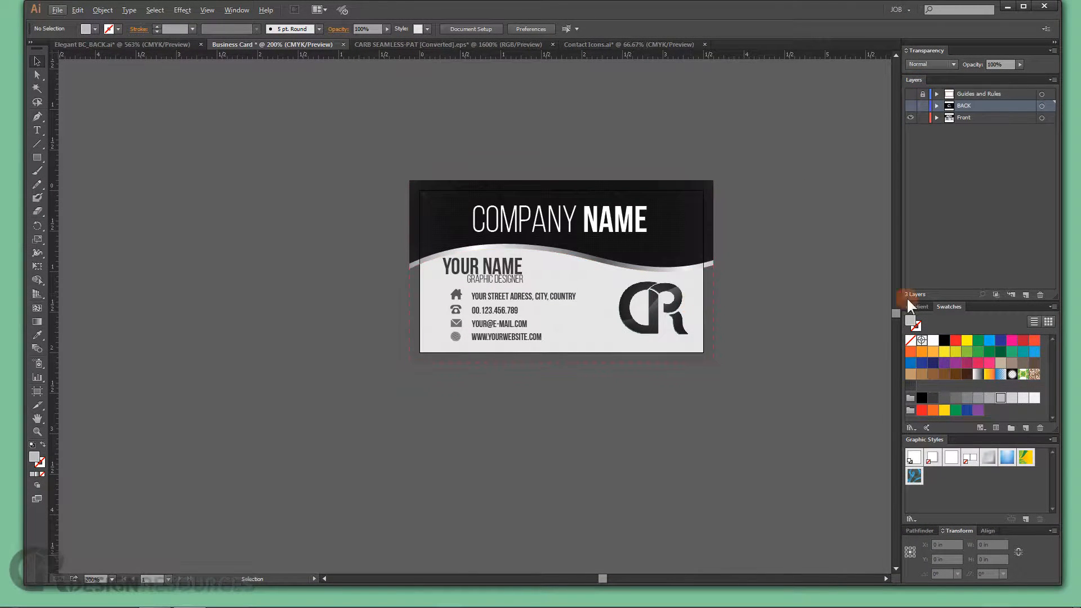
scroll(715, 289, up, 1)
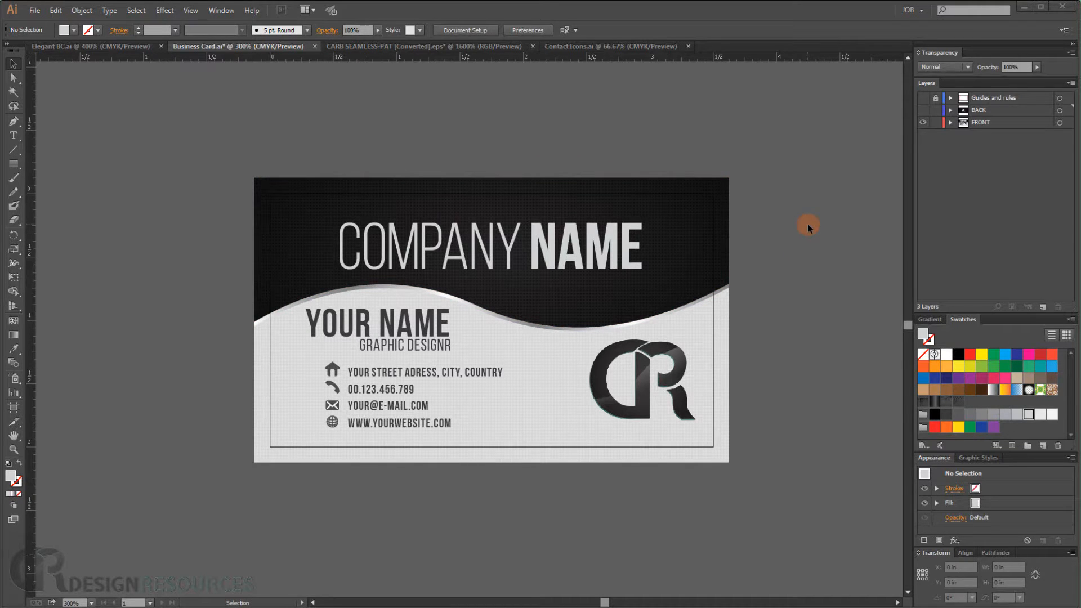
- Duplicate the company name, your name and job title text layers and hide the copies as backups
click(405, 264)
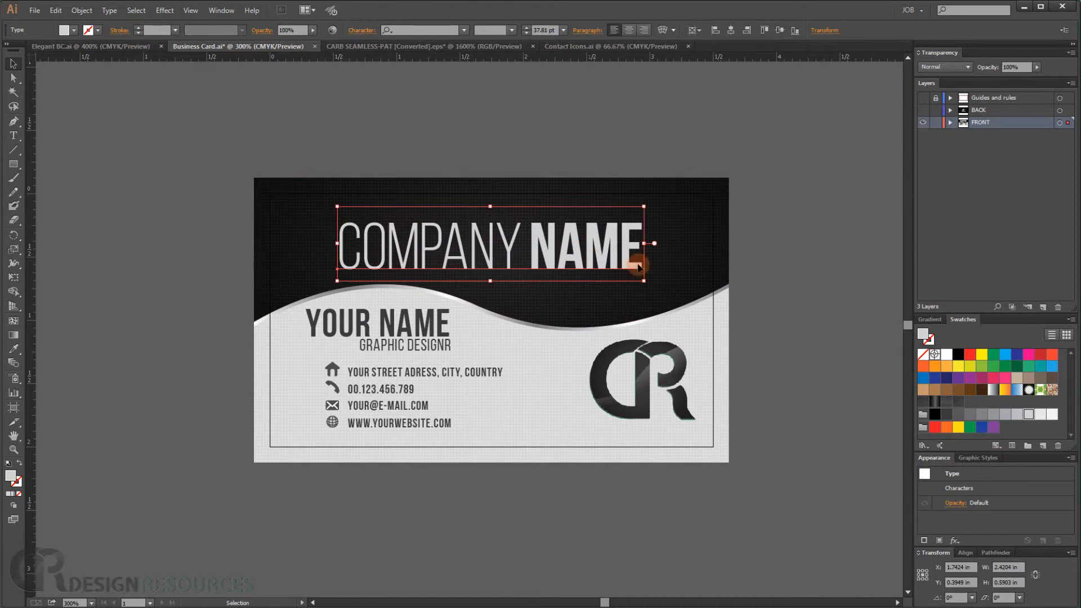
click(950, 123)
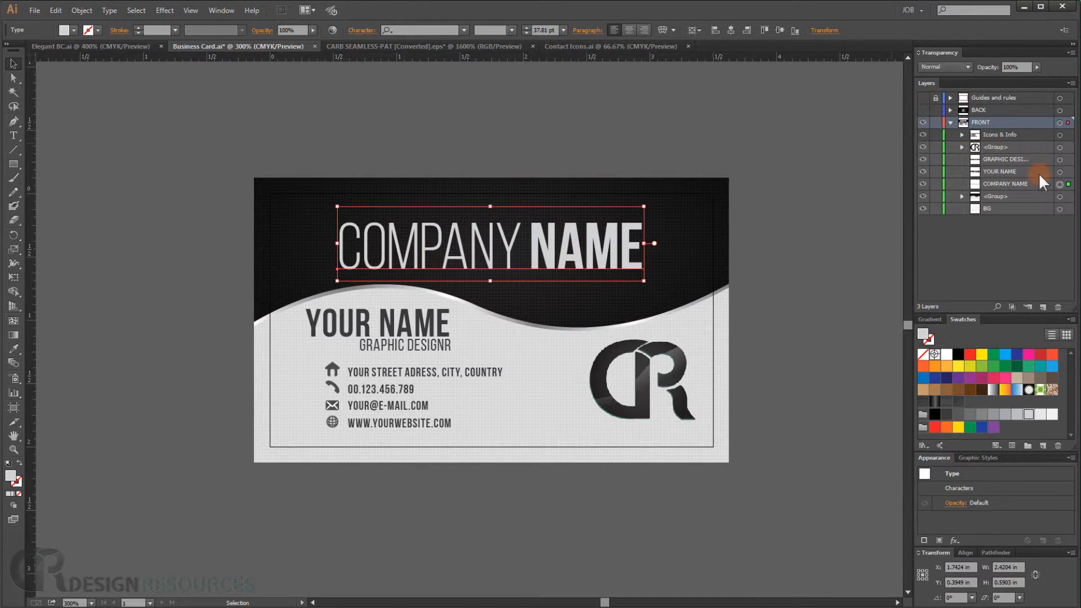
click(1006, 184)
ctrl+click(1009, 171)
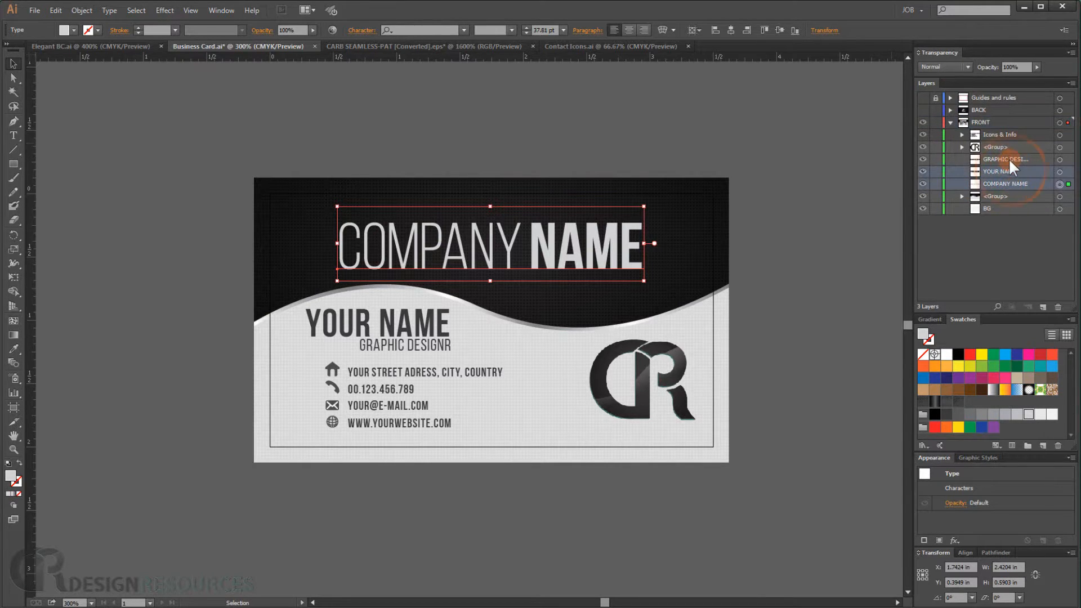
ctrl+click(1009, 159)
drag(1011, 157, 1043, 305)
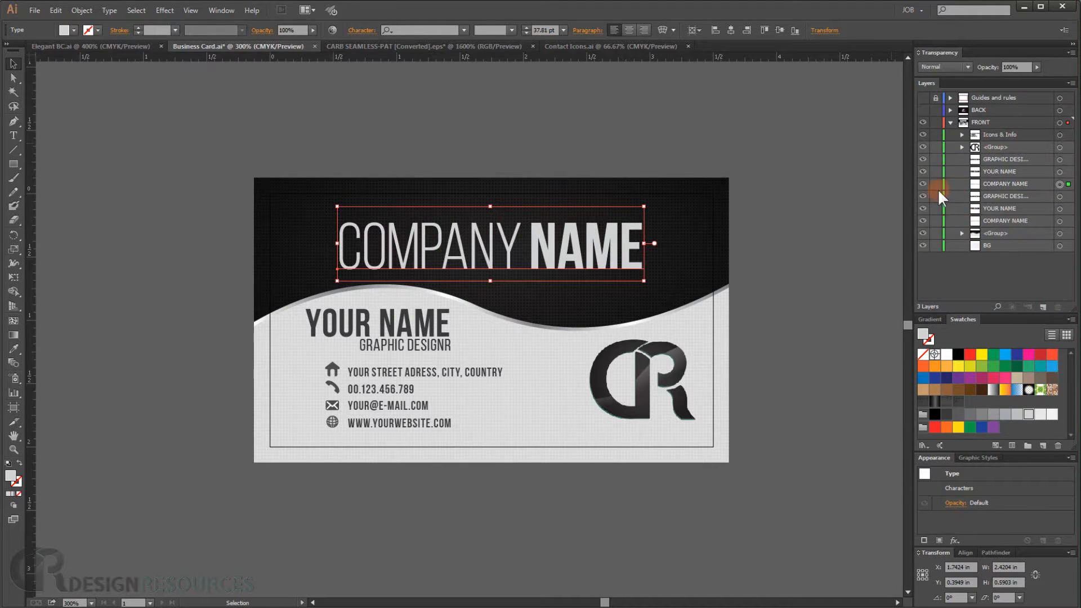
drag(922, 196, 926, 214)
click(923, 221)
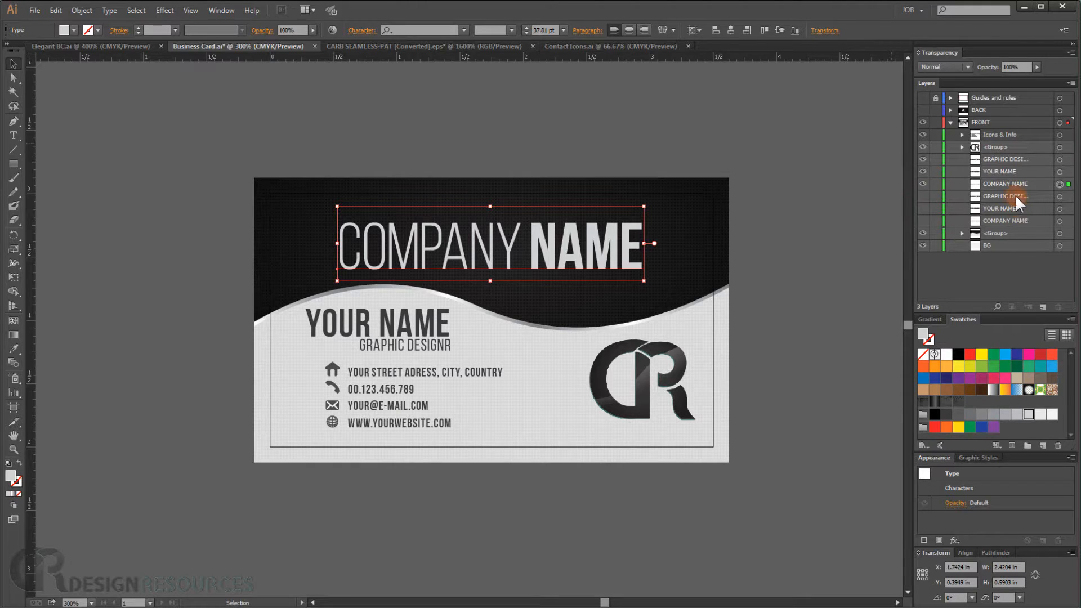
- Convert the visible company name, your name and job title texts to outlines
click(1018, 184)
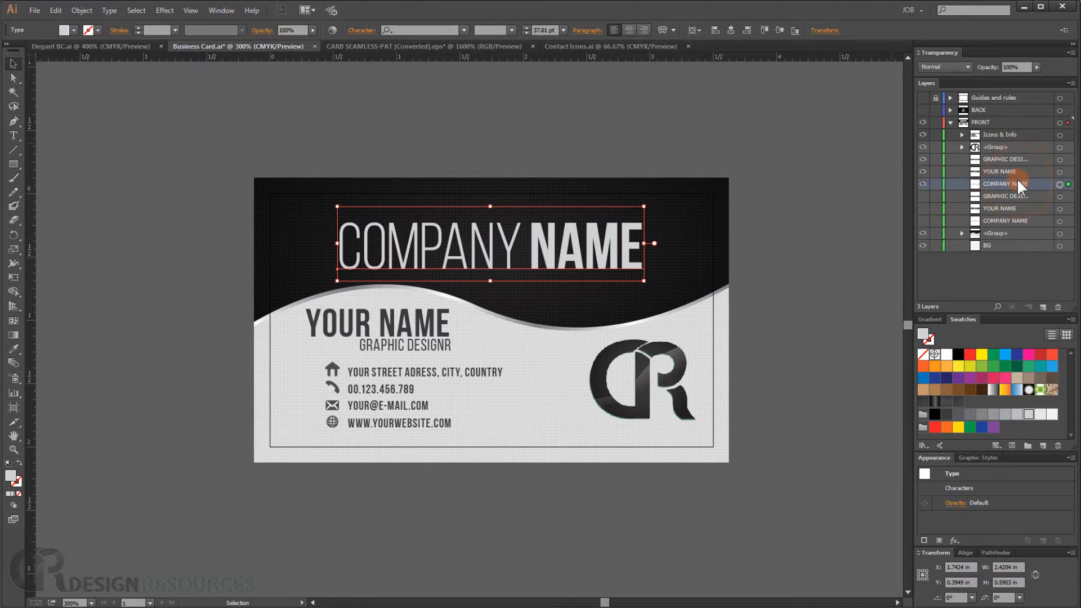
shift+click(1061, 172)
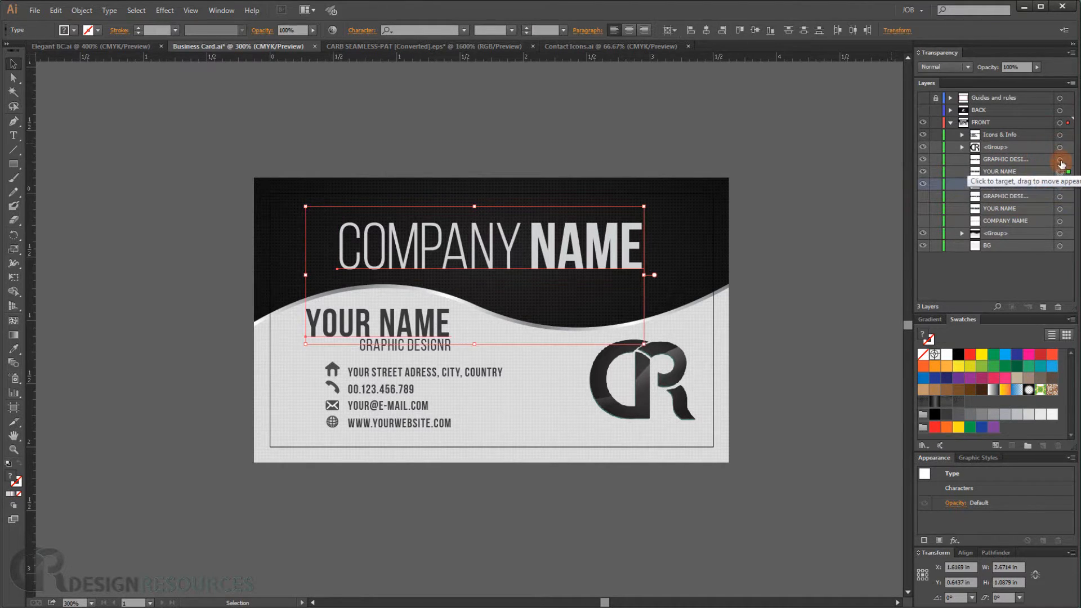
shift+click(1060, 160)
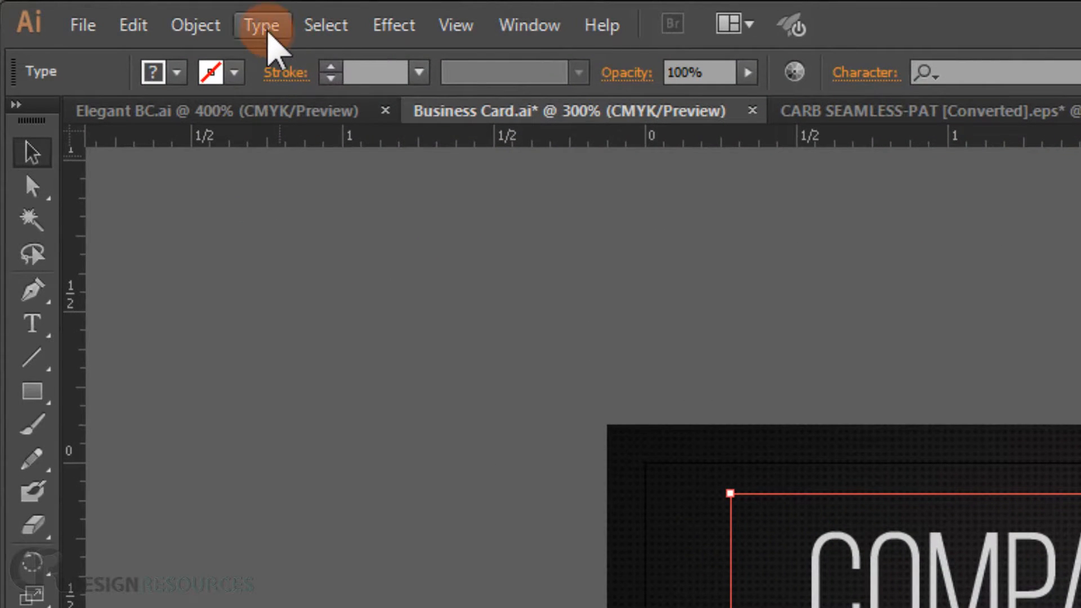
click(268, 33)
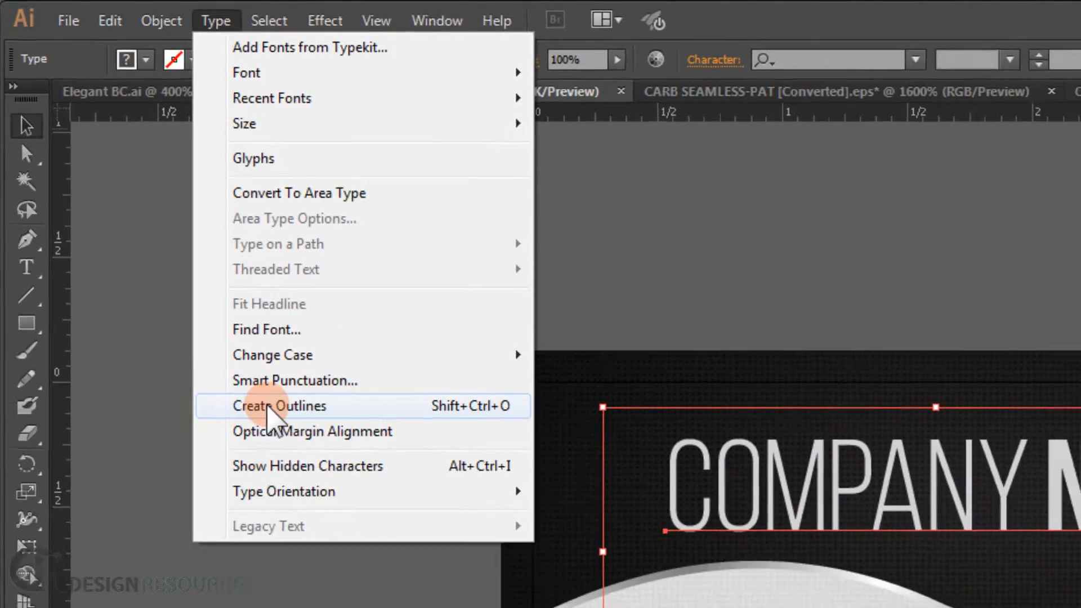
click(356, 494)
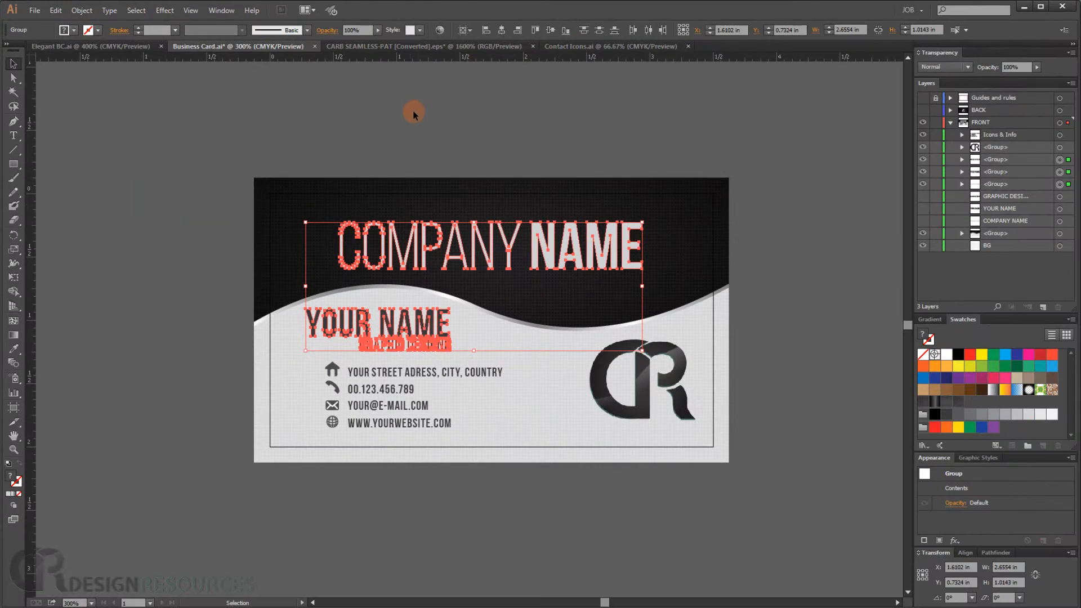
click(414, 110)
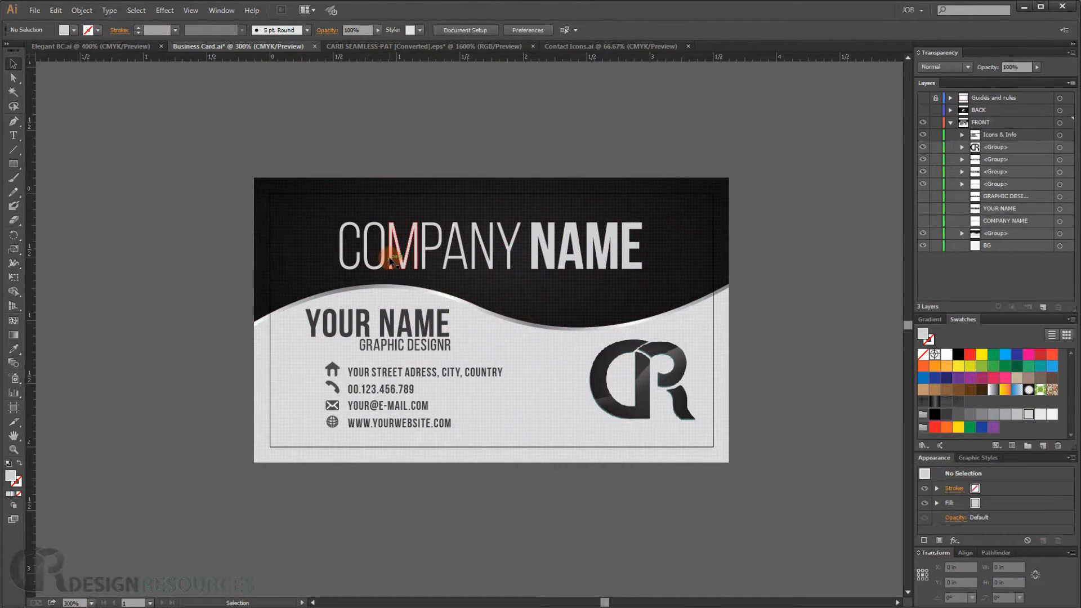
click(389, 258)
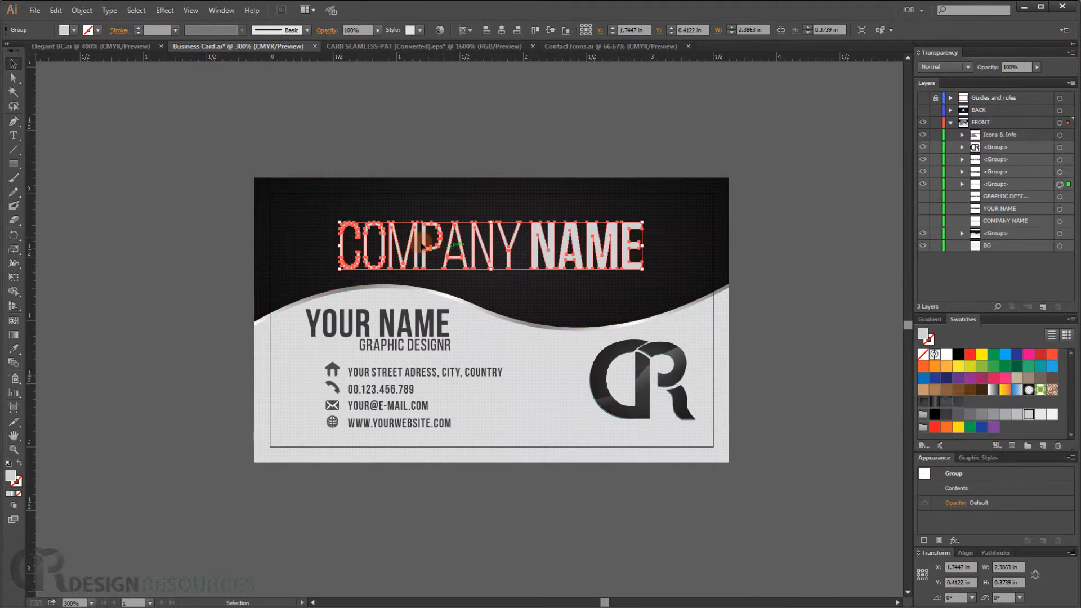
double_click(578, 247)
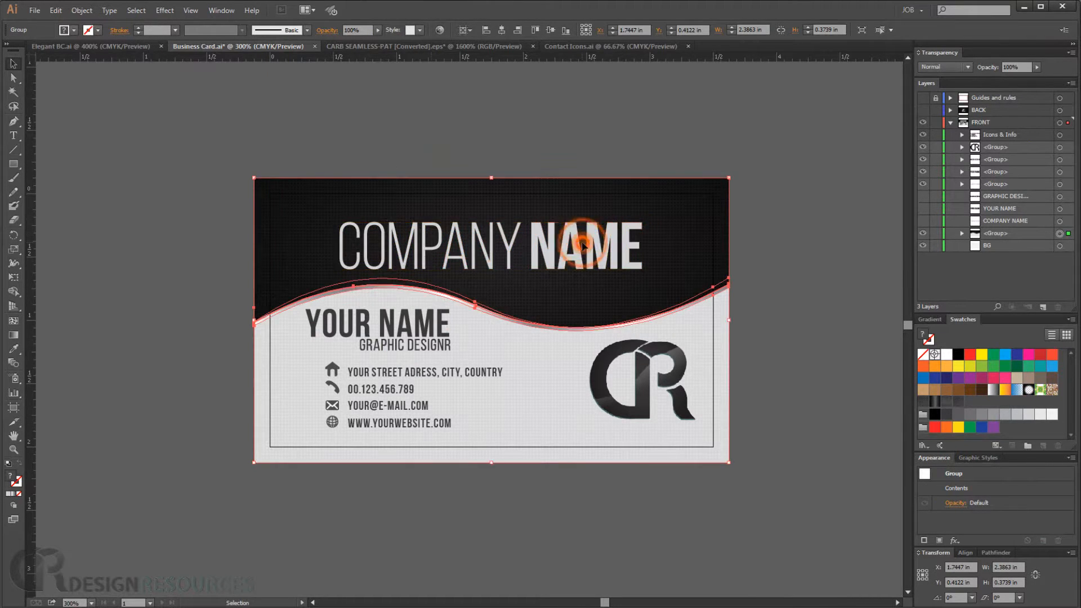
click(765, 236)
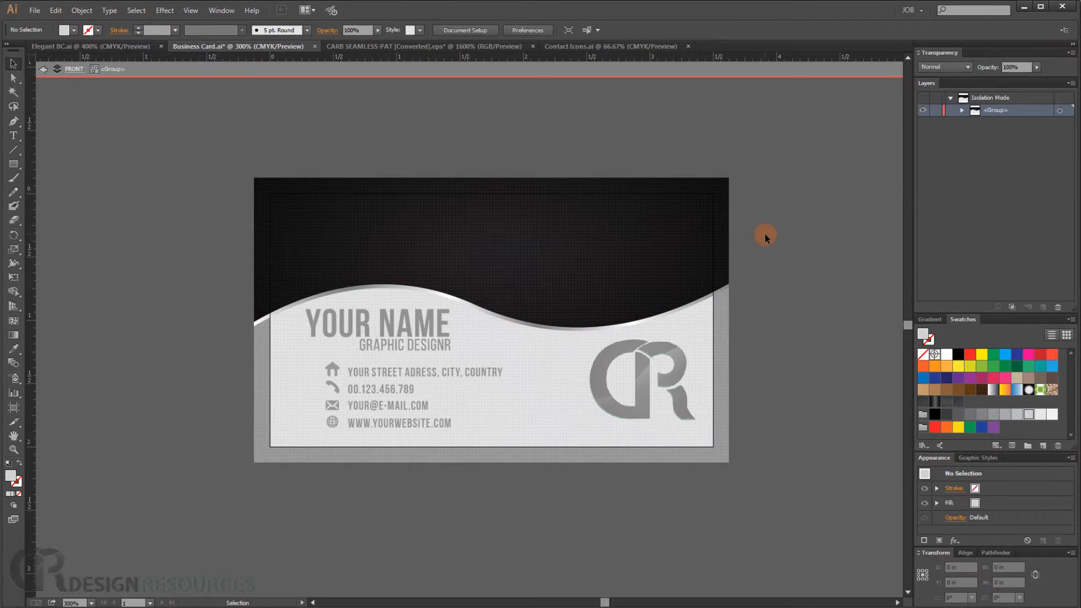
click(764, 234)
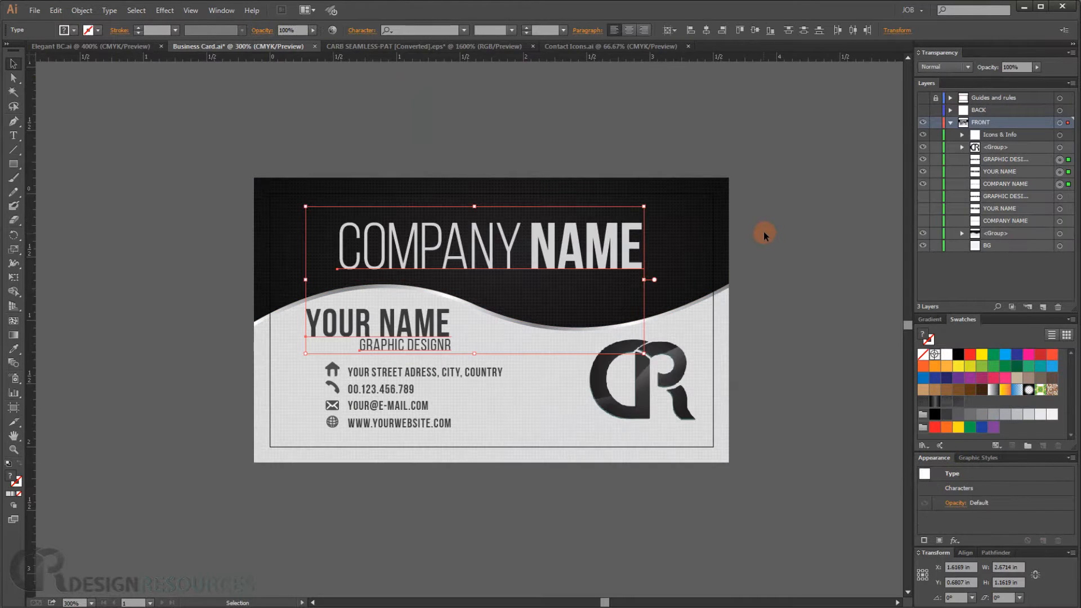
click(775, 222)
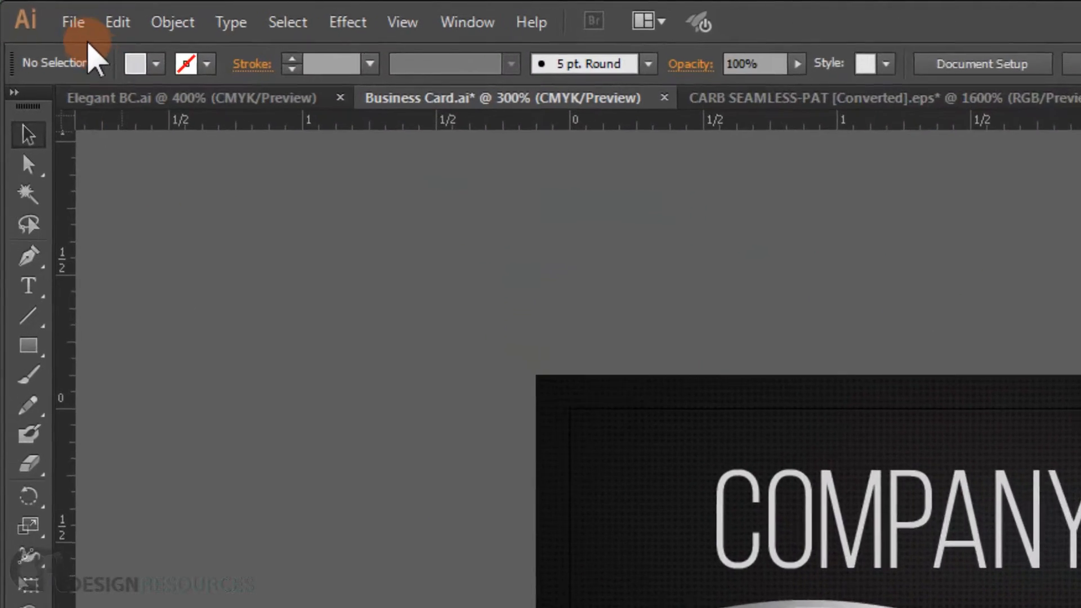
- Save a copy of the card as an Adobe PDF named Business Card copy.pdf with the Illustrator Default preset
click(84, 30)
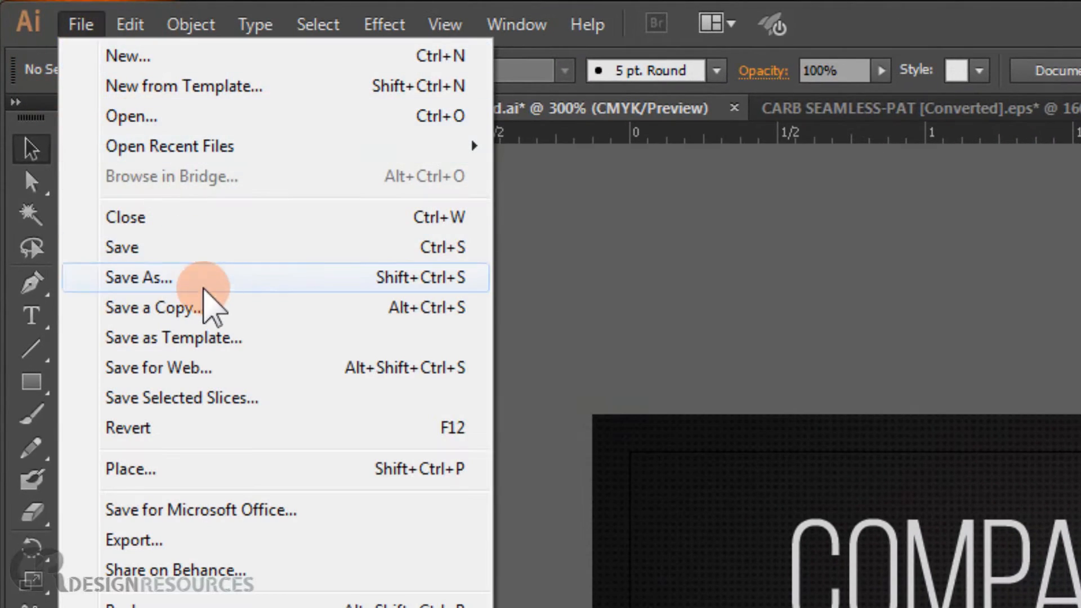
click(214, 304)
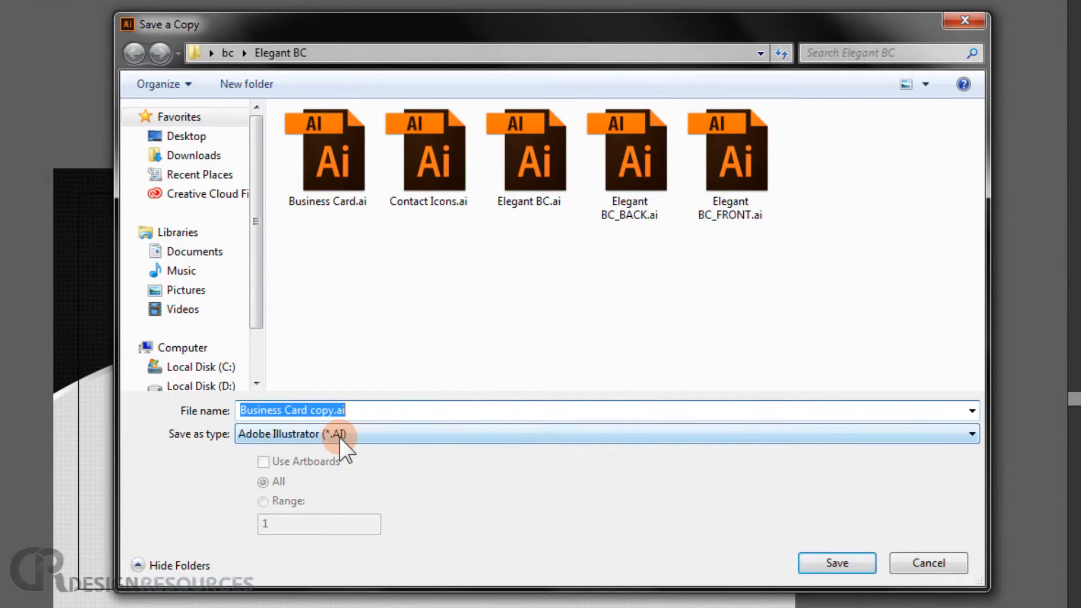
click(338, 435)
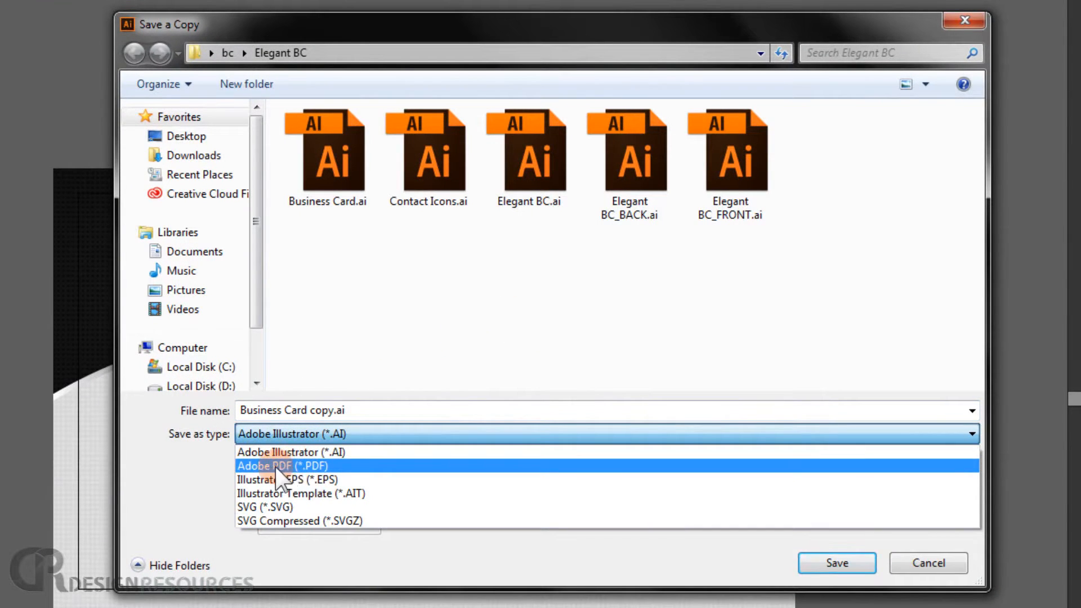
click(292, 465)
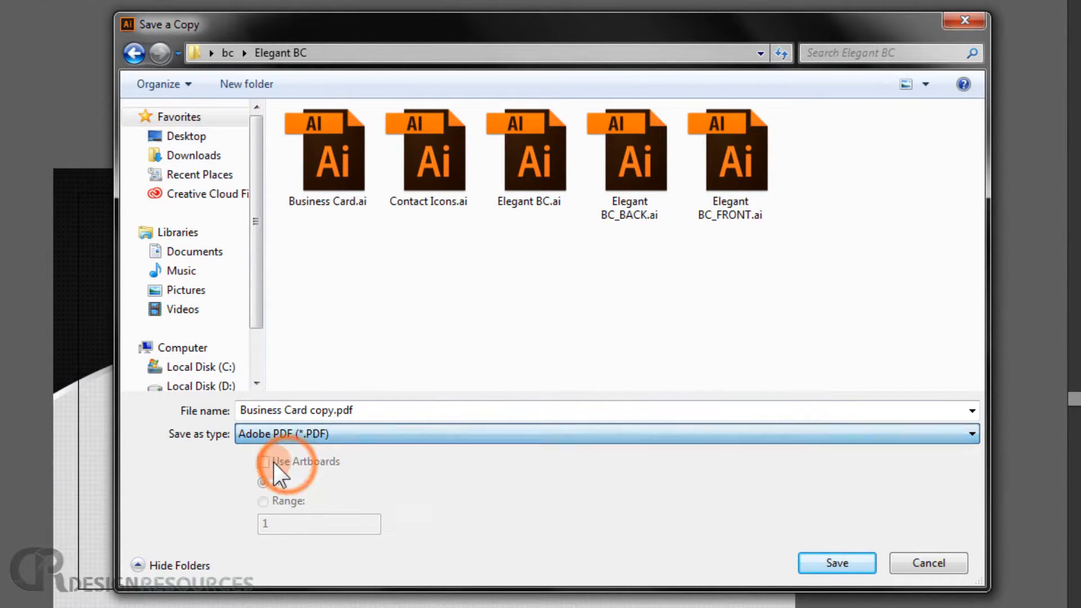
triple_click(330, 410)
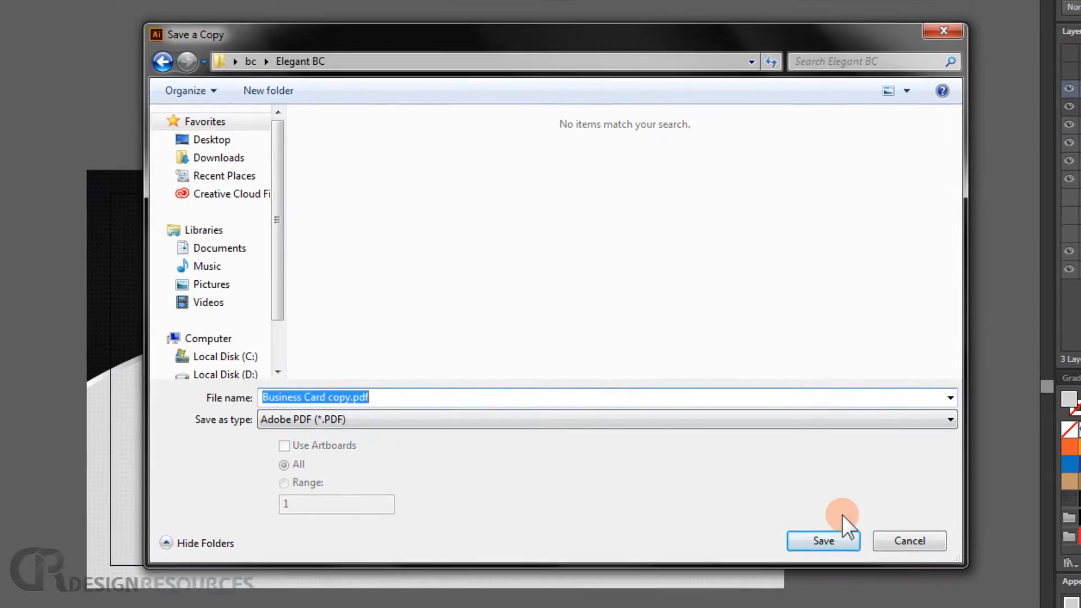
click(837, 565)
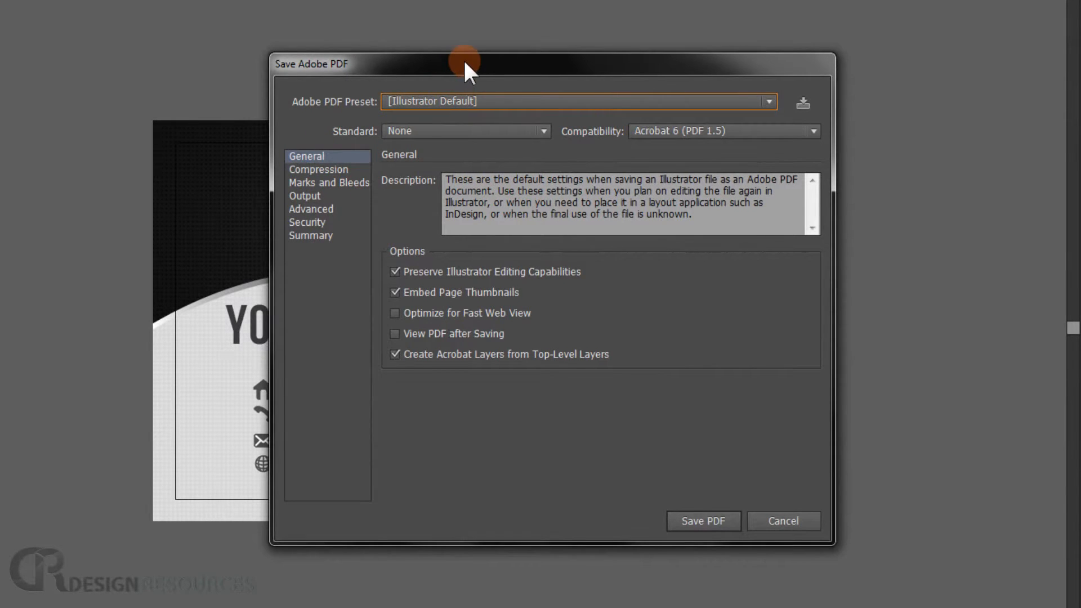
drag(465, 62, 461, 45)
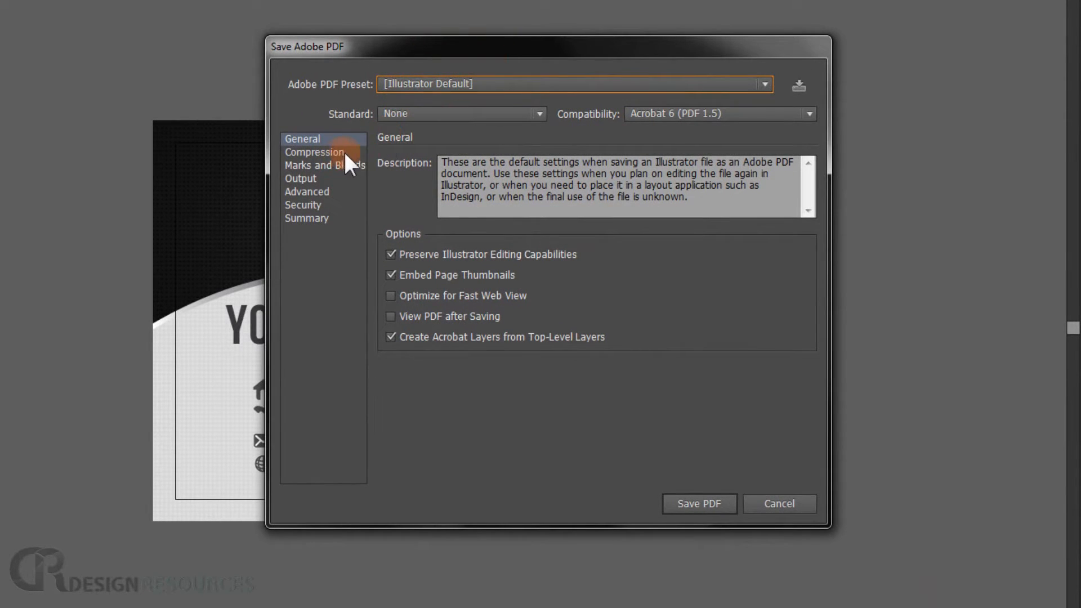
click(321, 152)
click(338, 165)
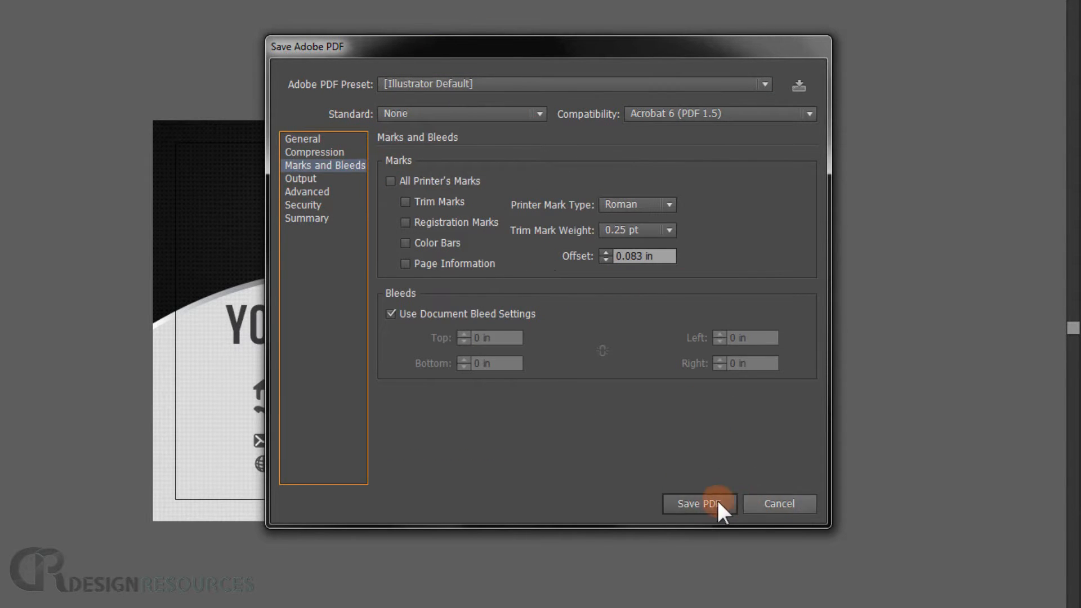
click(689, 505)
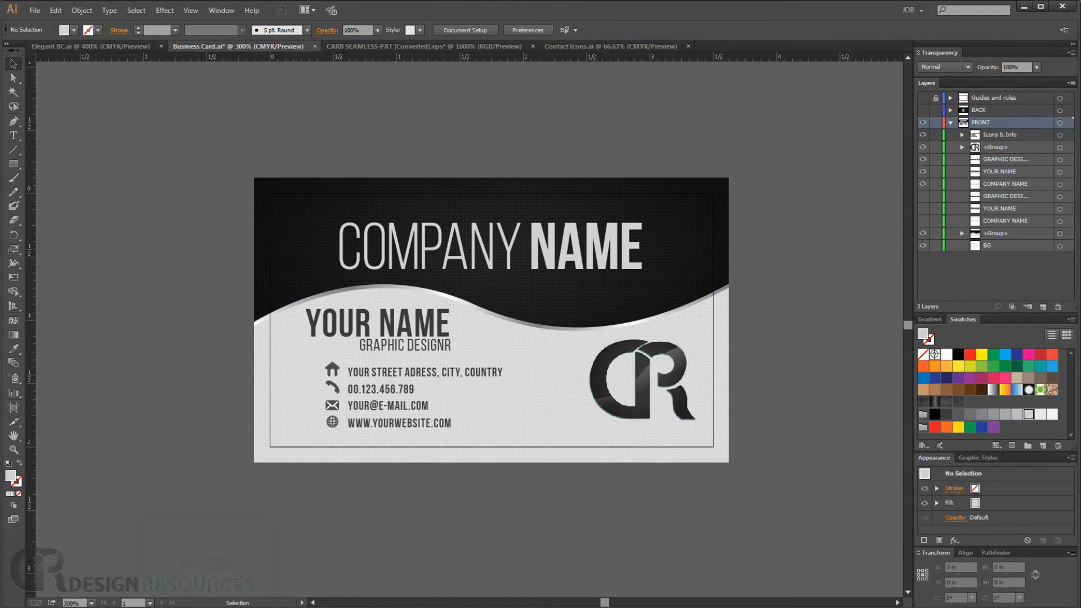
- Open the exported Business Card copy.pdf from its folder in Acrobat Reader to review it, then close the viewer and folder
click(175, 606)
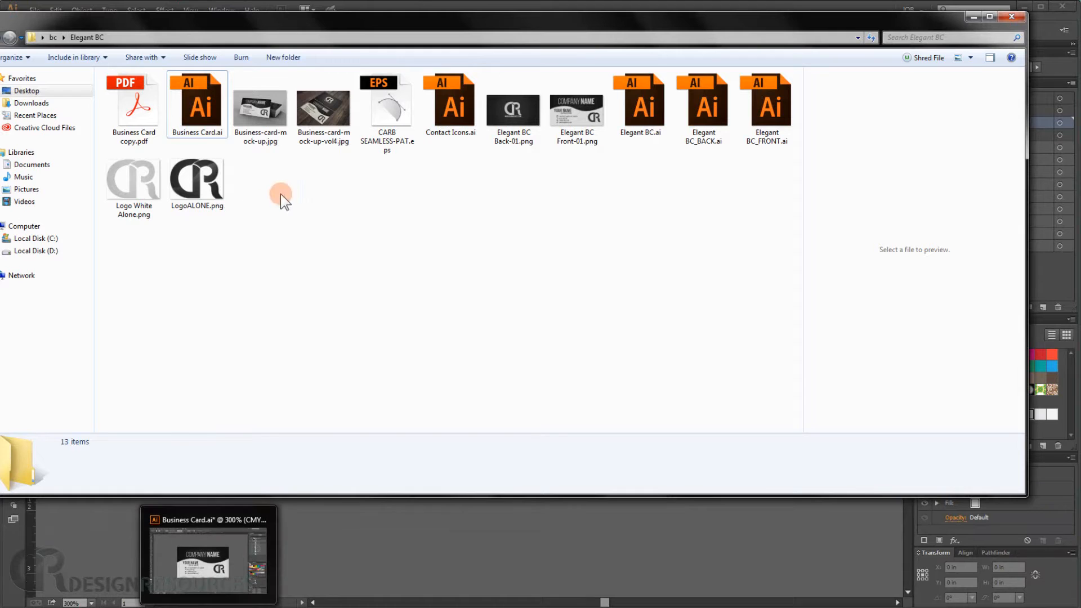
double_click(147, 110)
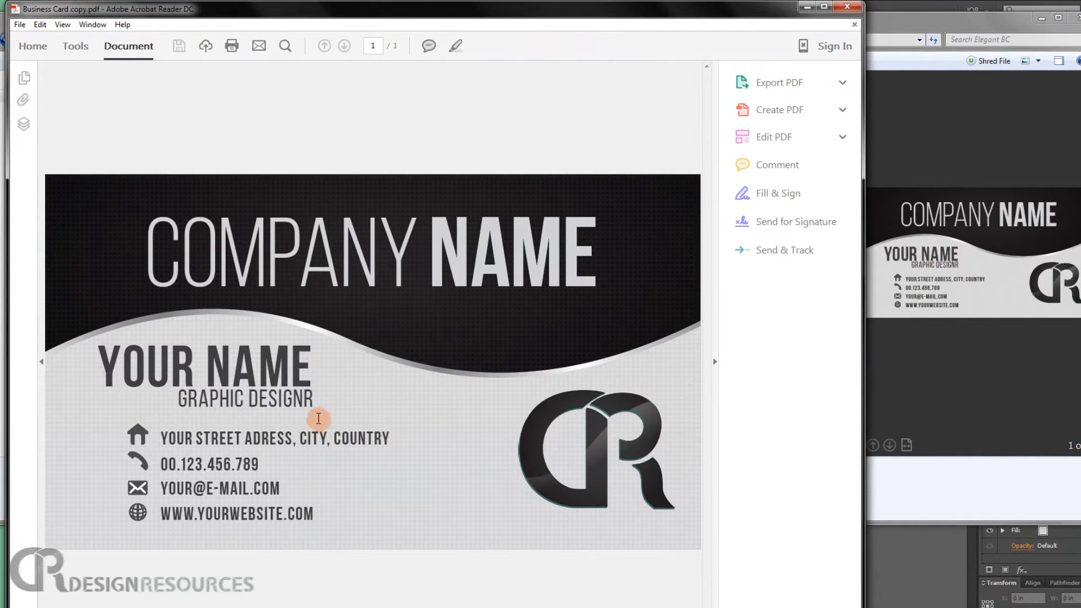
drag(355, 265, 285, 270)
click(443, 315)
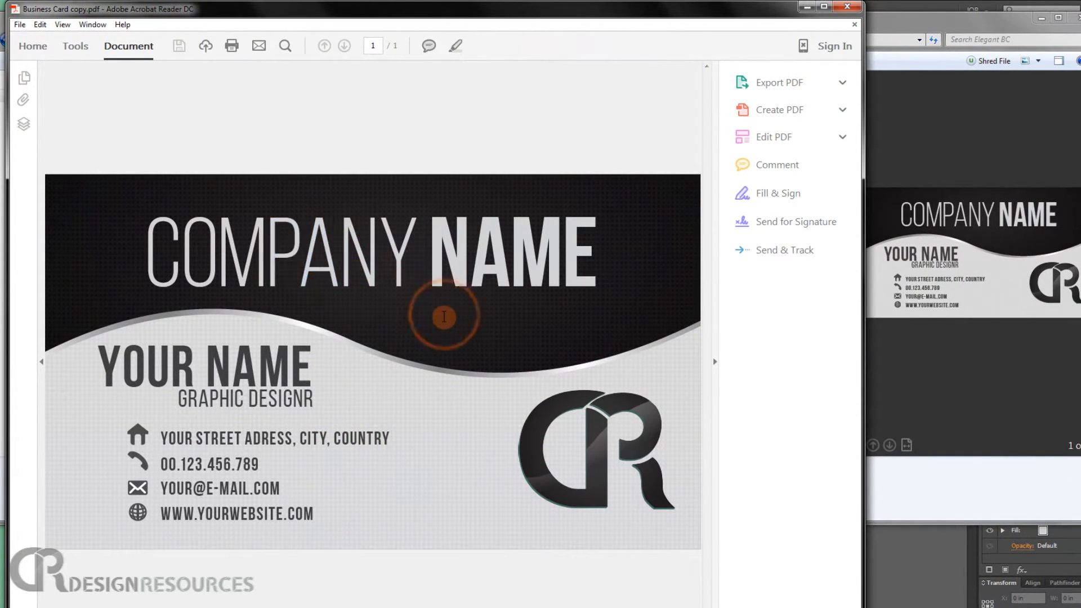
click(847, 7)
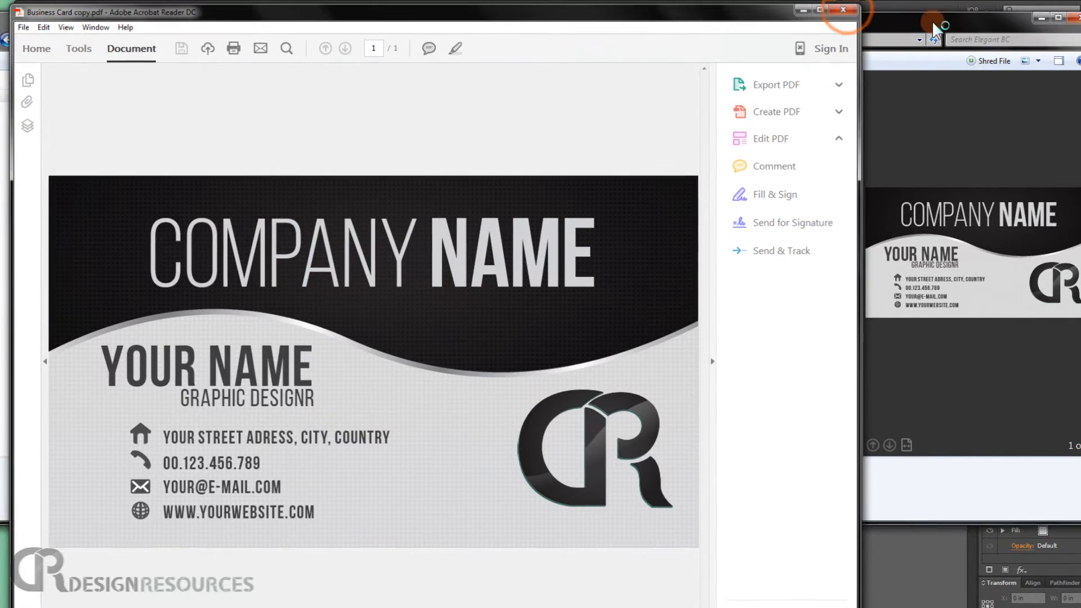
click(1009, 18)
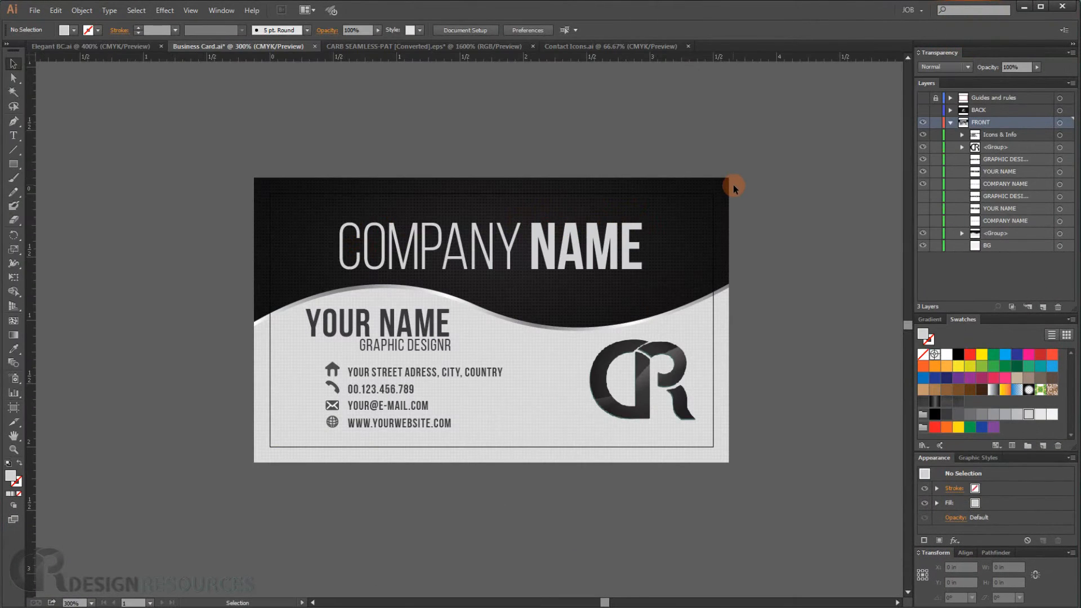